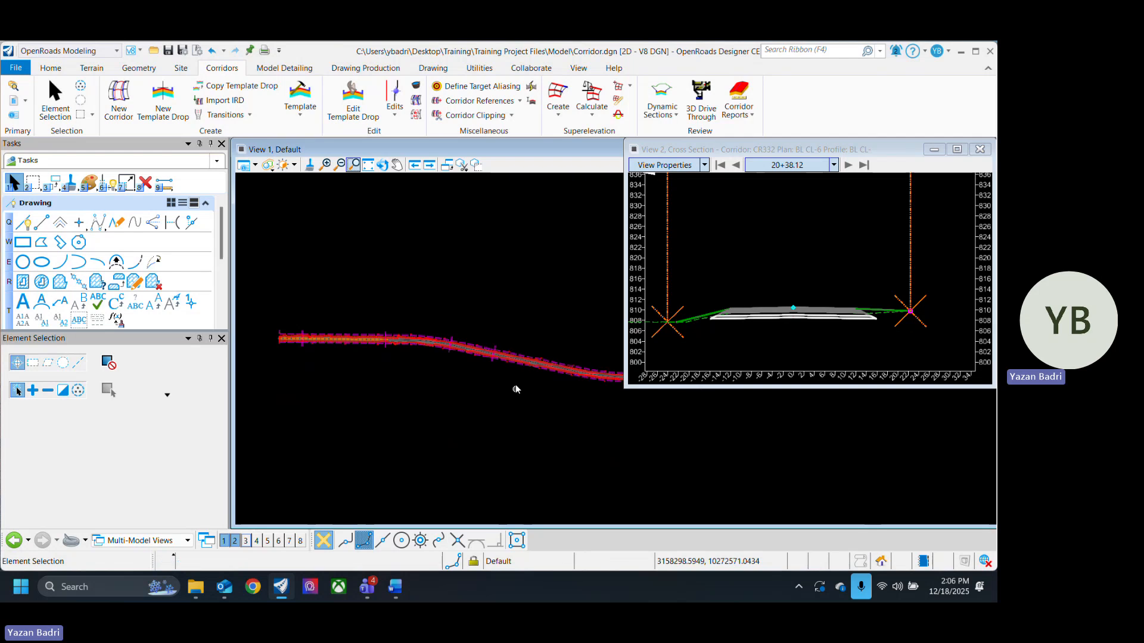
- Turn off the Constructions display in View 1's view attributes
scroll(513, 396, up, 5)
scroll(500, 401, down, 4)
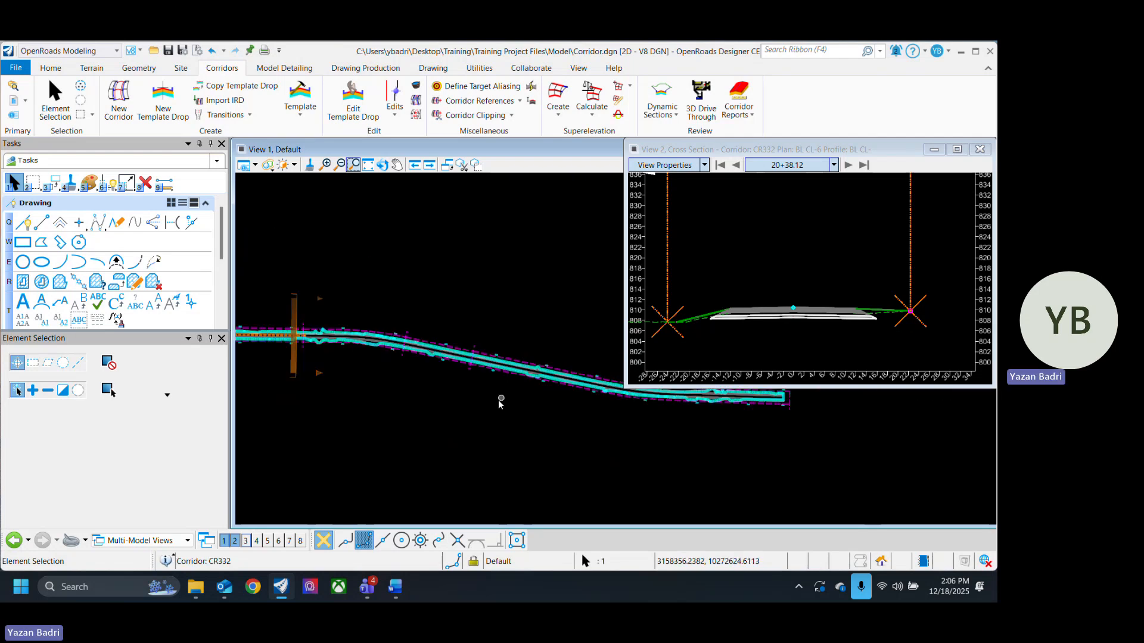
scroll(507, 387, up, 5)
scroll(493, 389, up, 2)
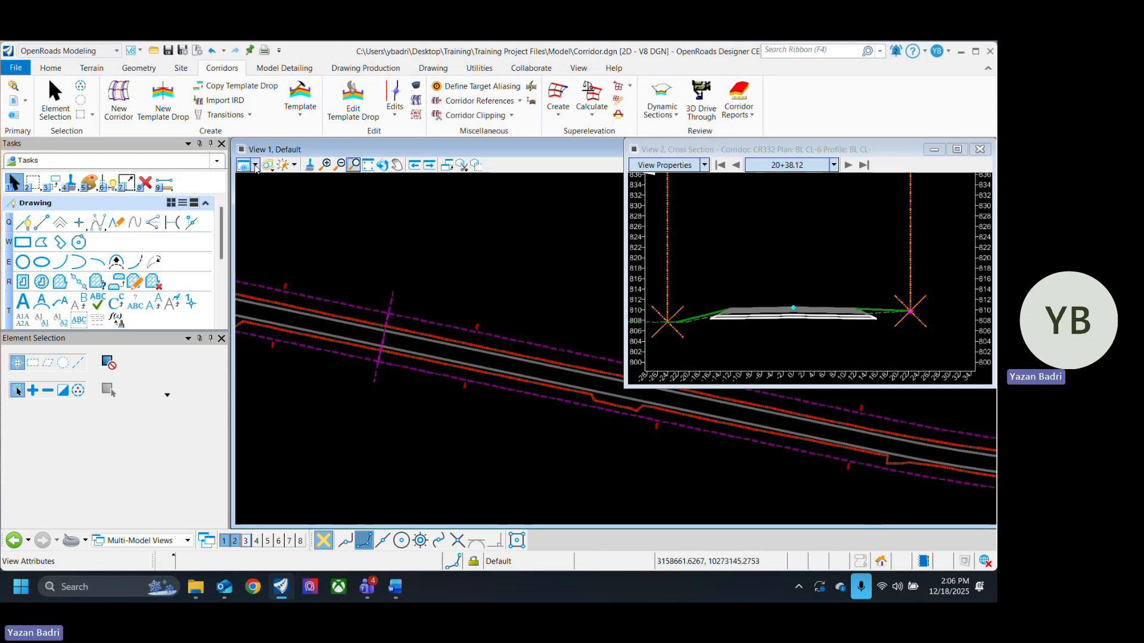
click(255, 167)
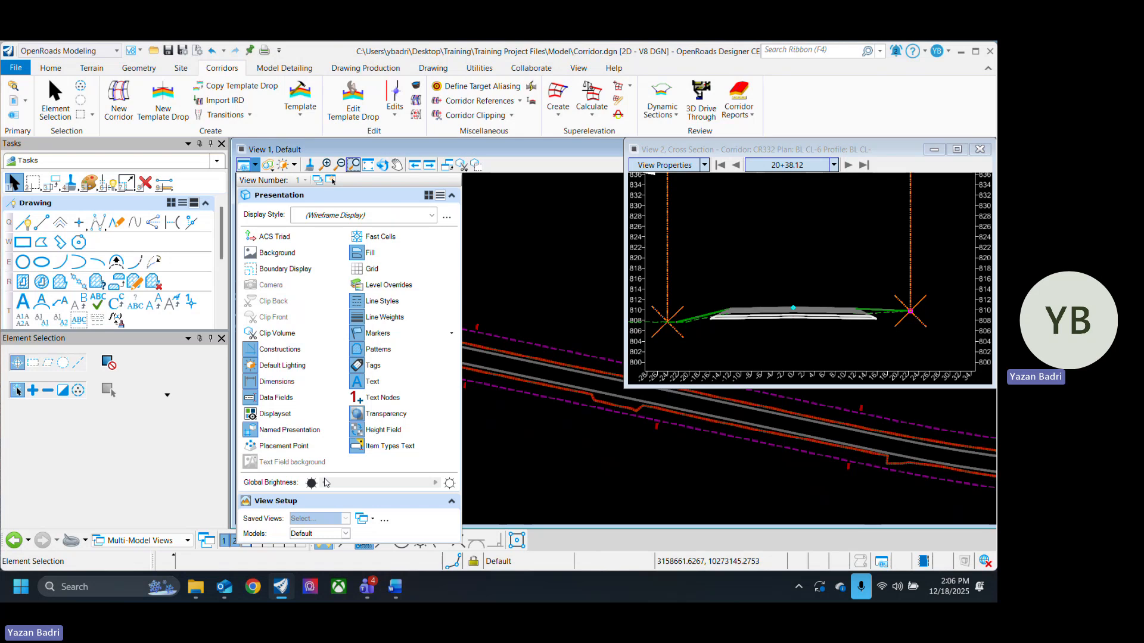
click(298, 352)
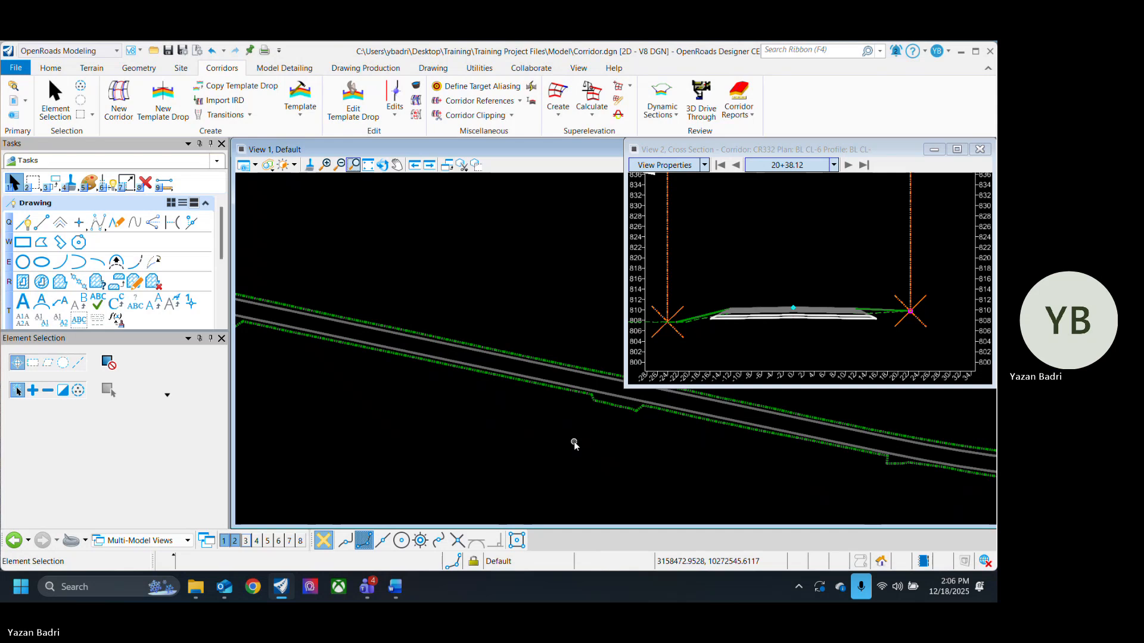
- Inspect the corridor's ditch flow lines and edge-of-pavement lines along the plan view
scroll(598, 403, up, 4)
scroll(452, 423, down, 3)
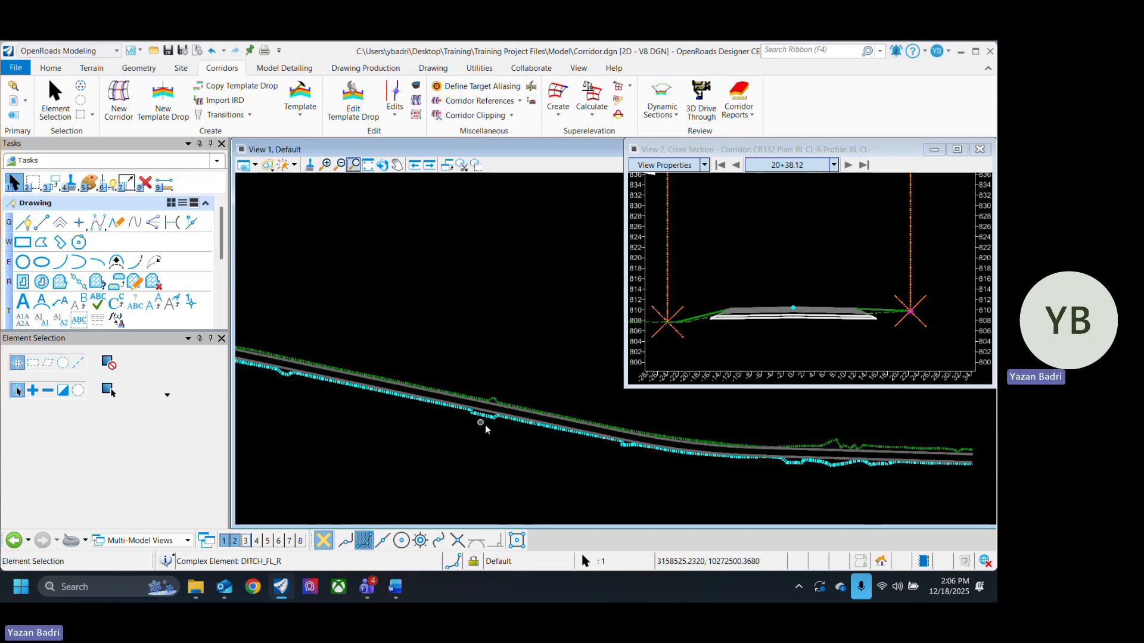
scroll(489, 420, up, 2)
mouse_move(467, 400)
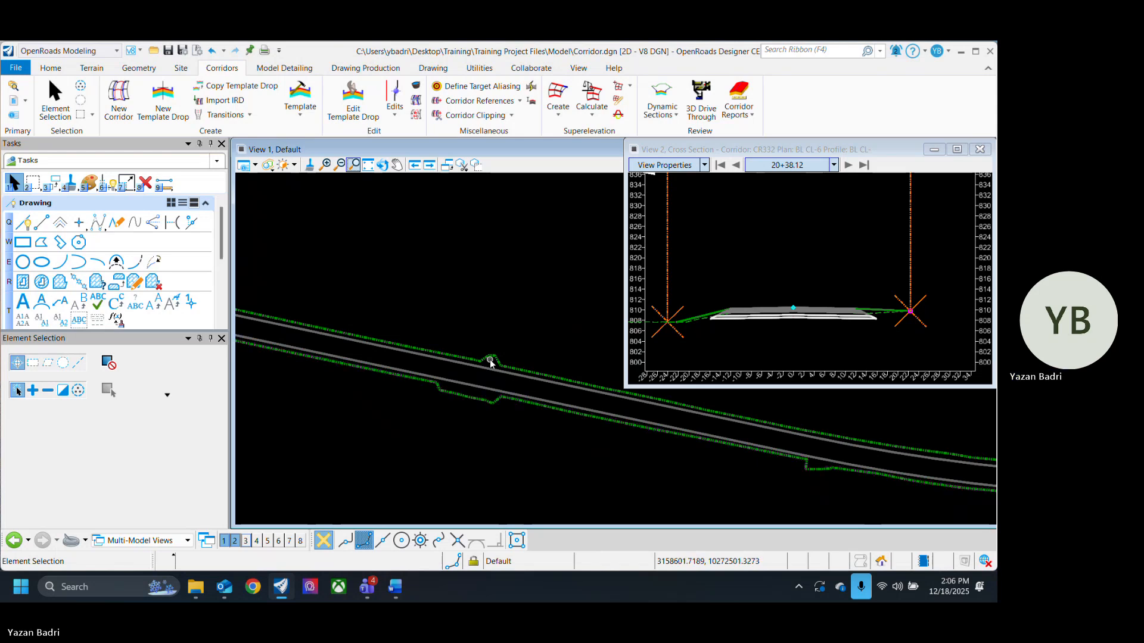
mouse_move(490, 361)
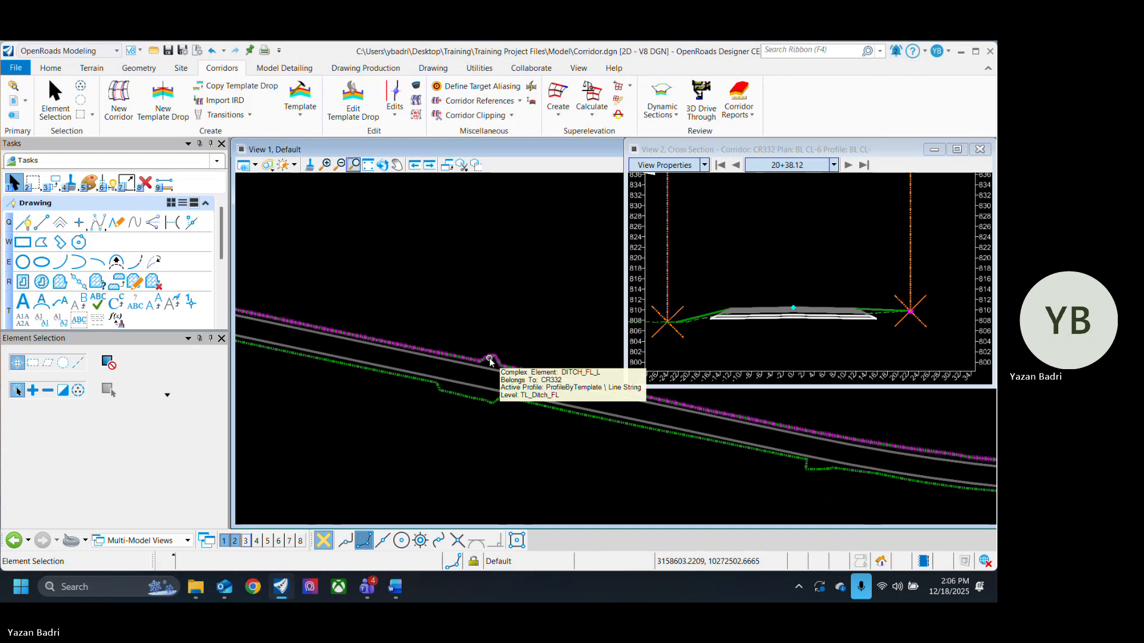
click(475, 402)
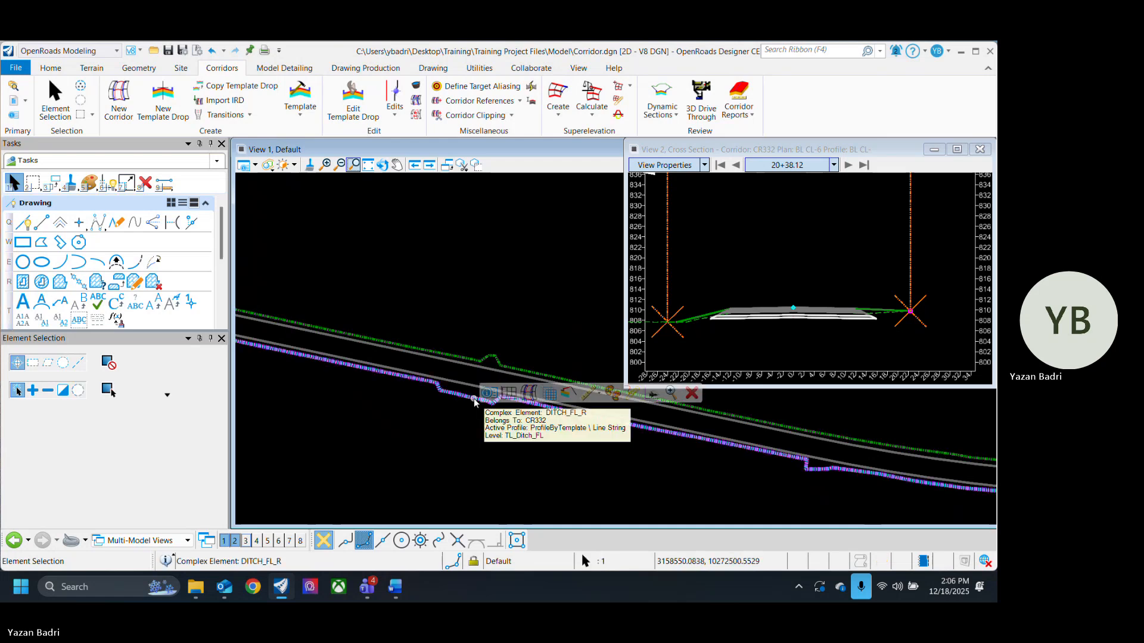
click(459, 429)
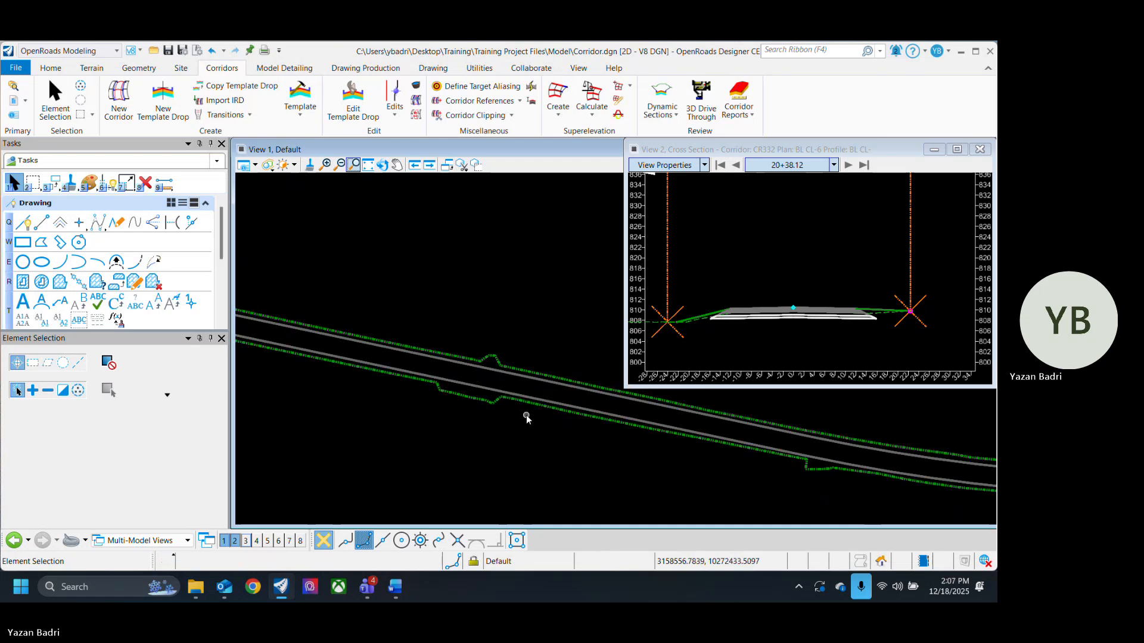
scroll(480, 390, up, 2)
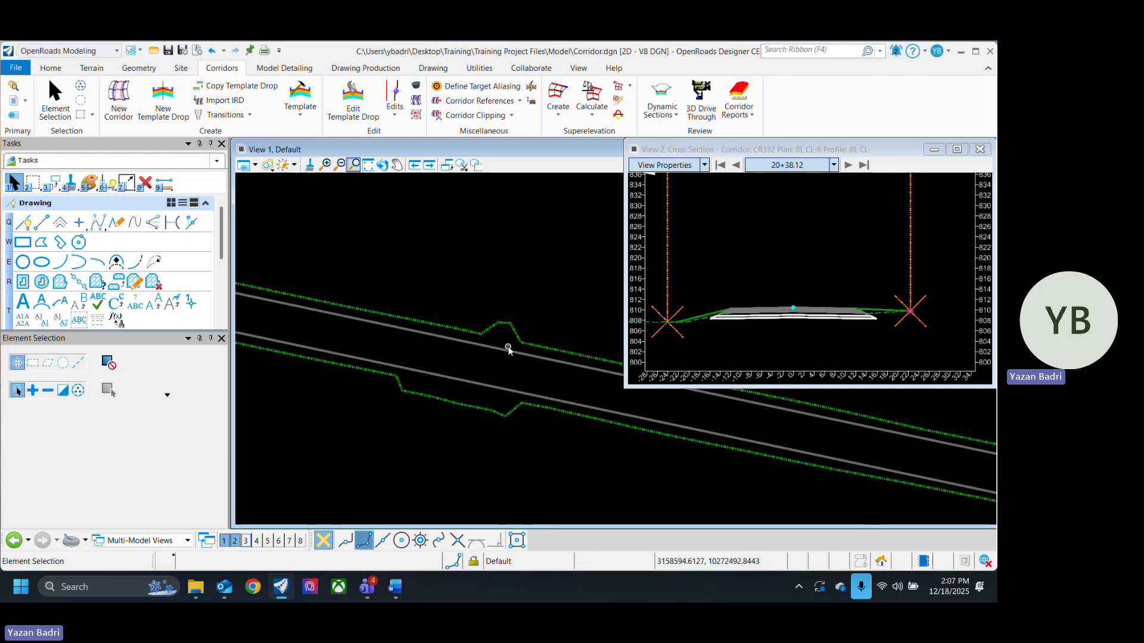
mouse_move(498, 389)
mouse_move(505, 355)
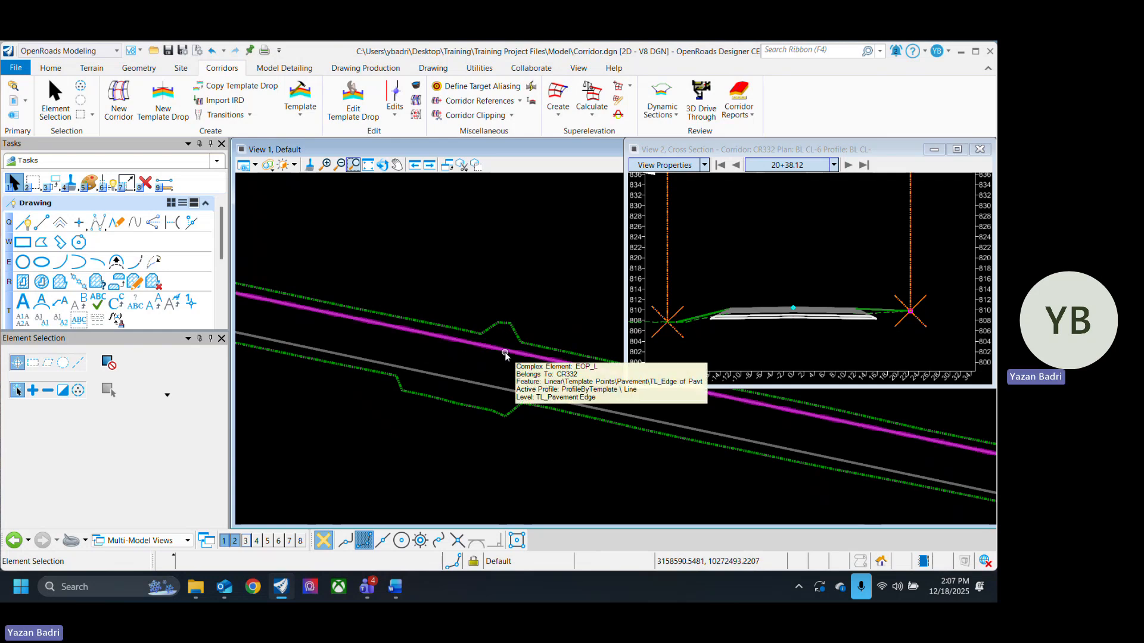
scroll(423, 389, down, 4)
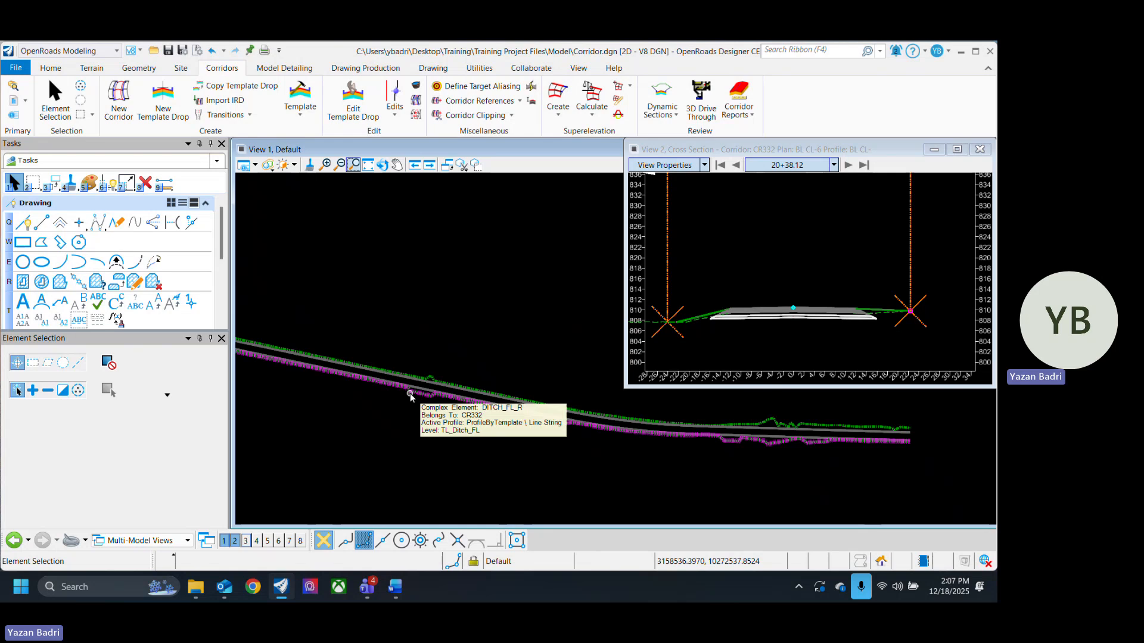
middle_drag(732, 439, 679, 436)
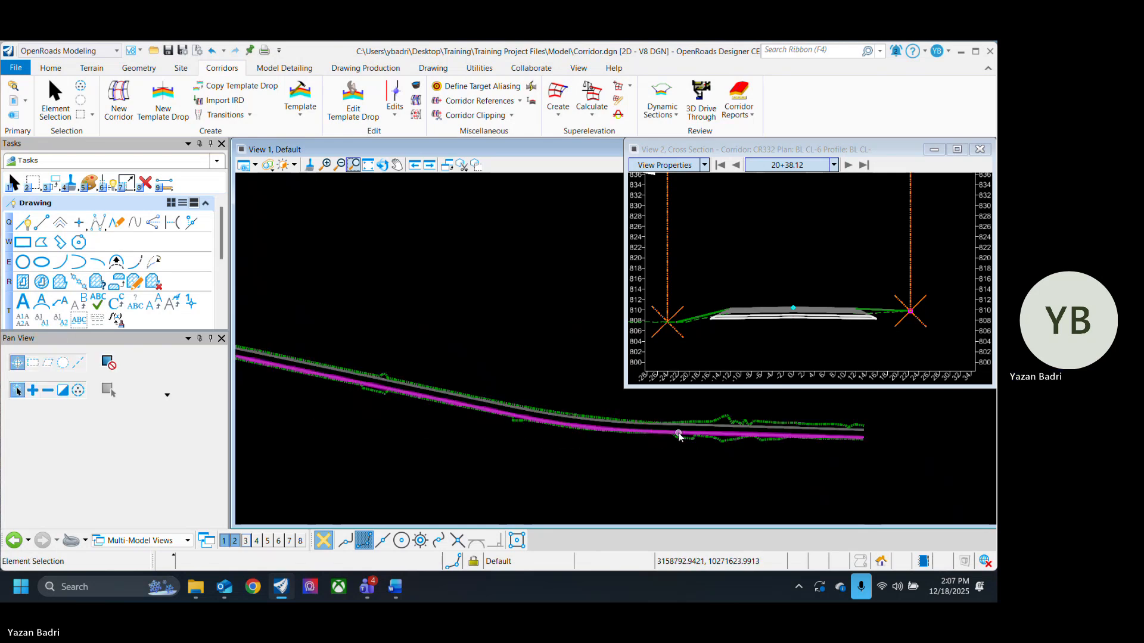
middle_drag(458, 404, 625, 417)
scroll(589, 426, down, 2)
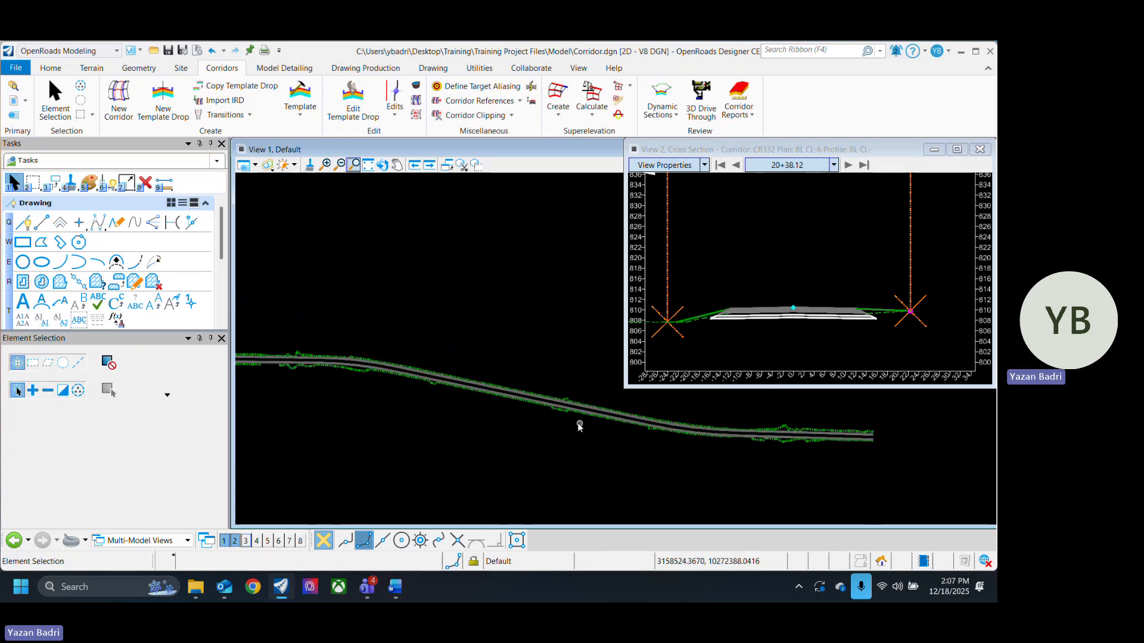
scroll(486, 386, up, 8)
middle_drag(388, 378, 604, 422)
scroll(561, 431, down, 4)
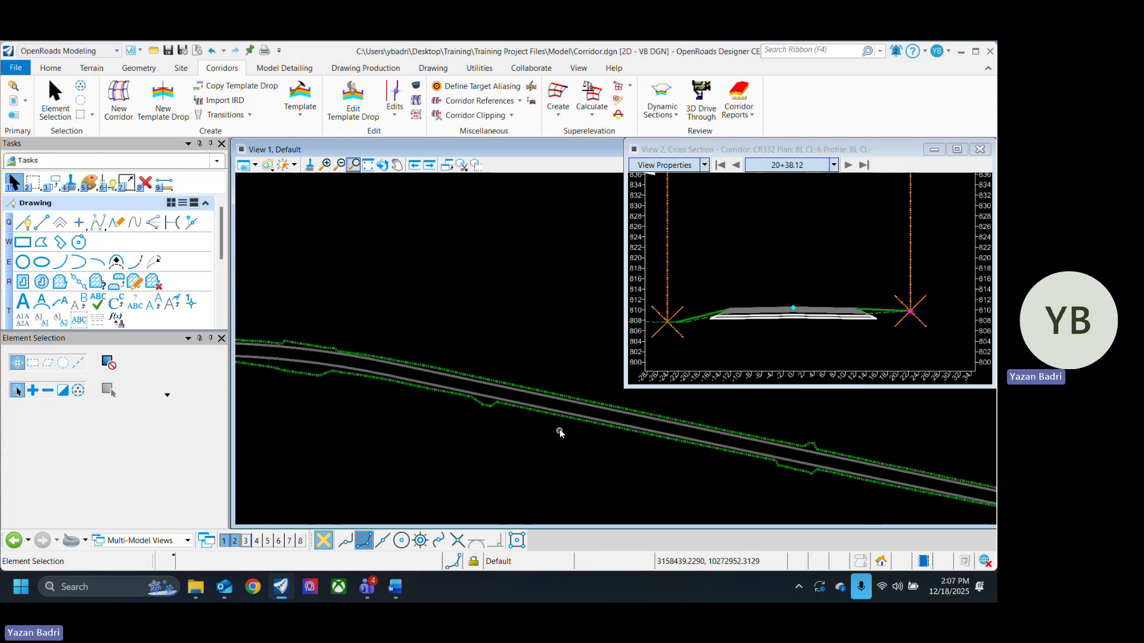
scroll(560, 433, up, 2)
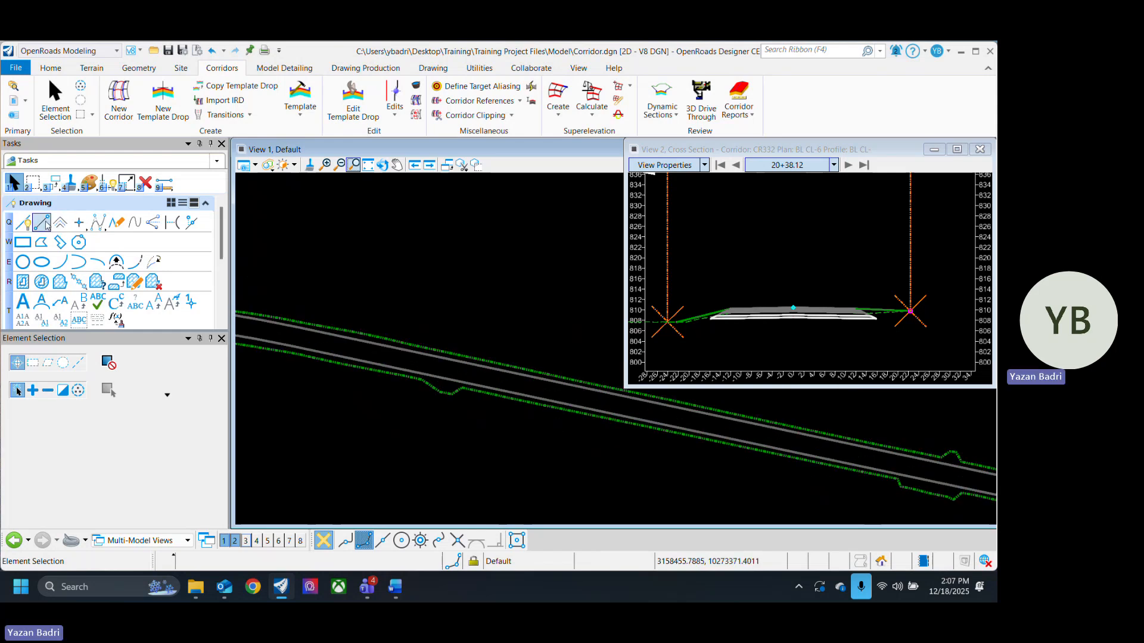
click(47, 226)
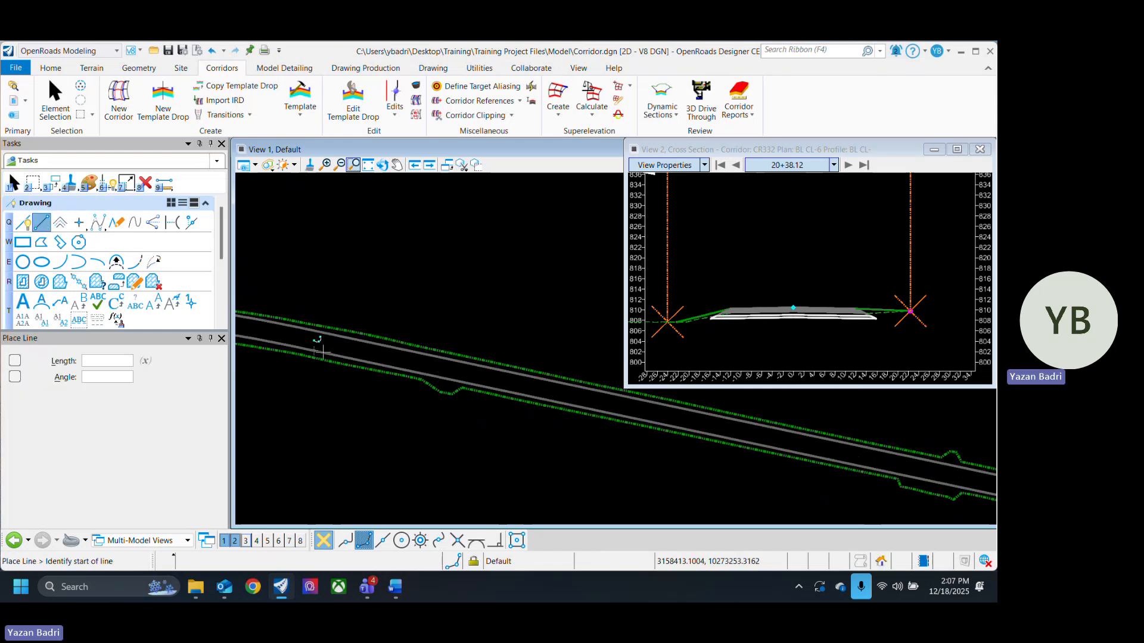
click(320, 353)
click(106, 361)
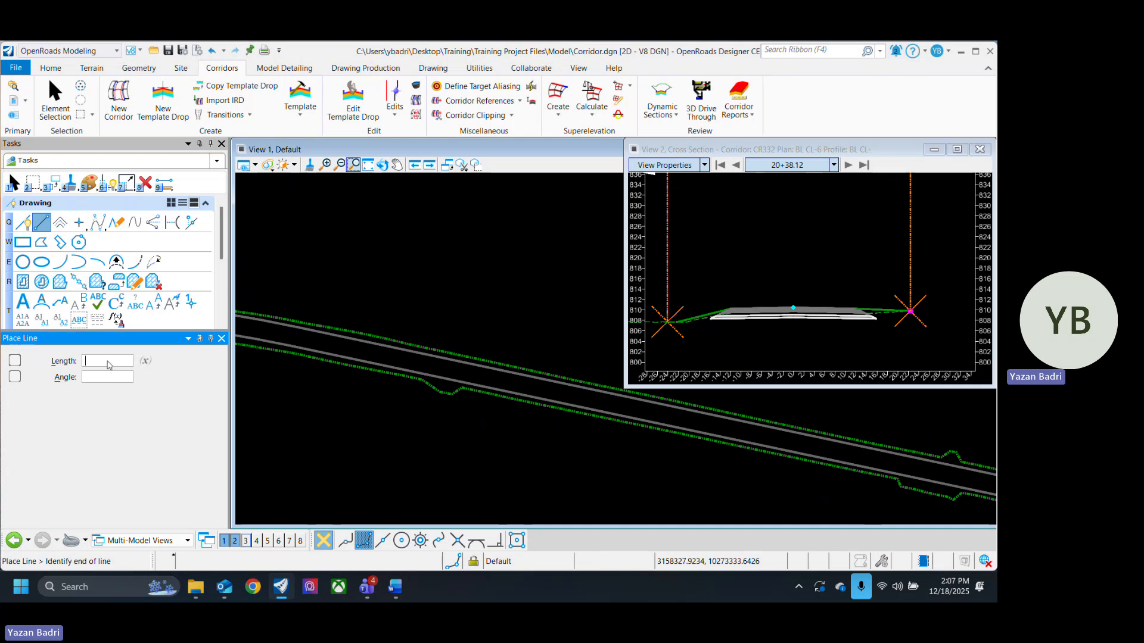
text(100)
key(Return)
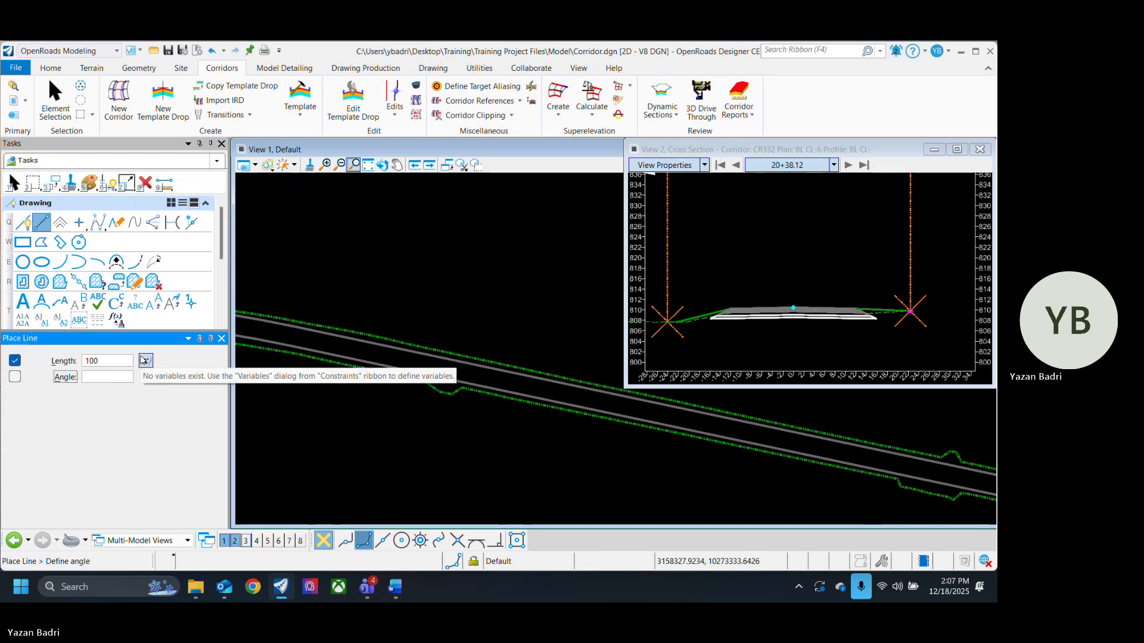
scroll(358, 397, up, 3)
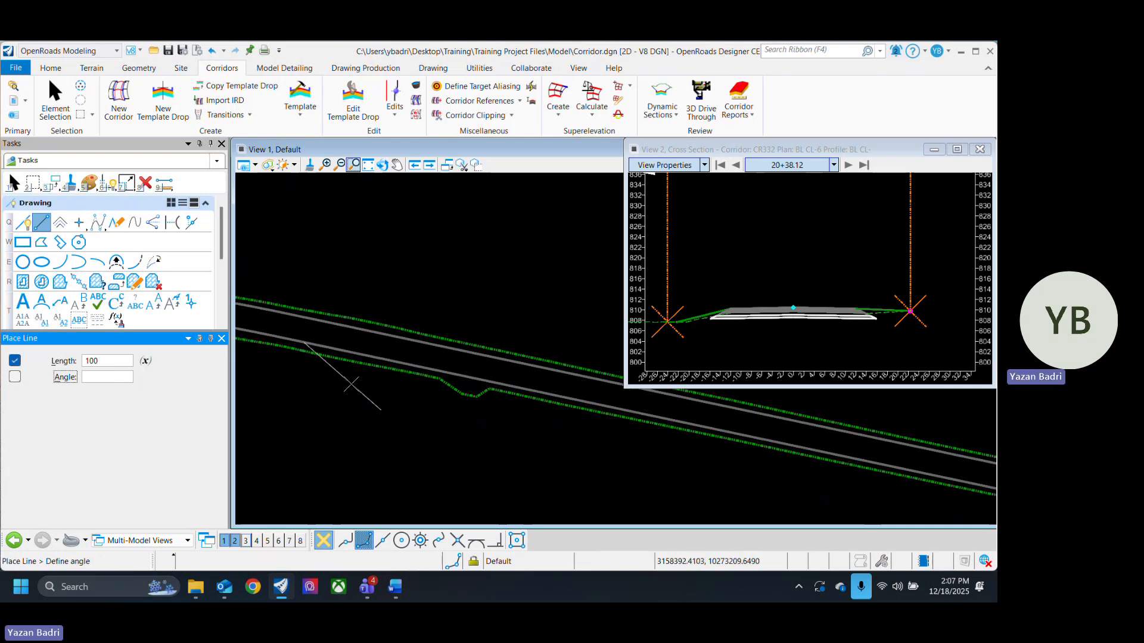
scroll(448, 388, up, 1)
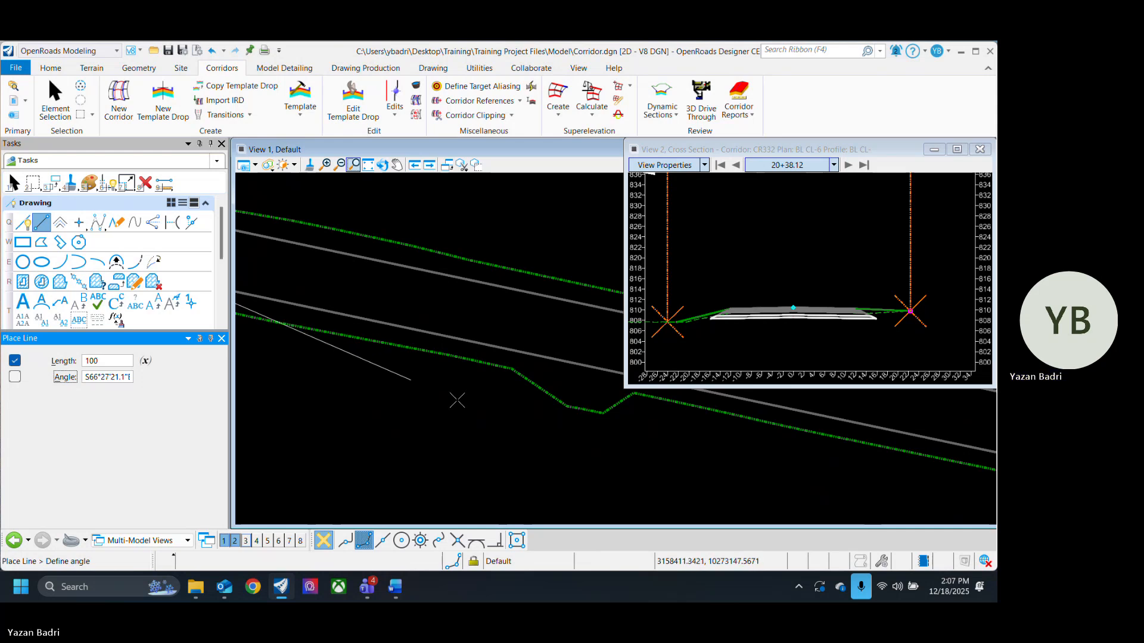
scroll(462, 401, down, 2)
right_click(462, 401)
key(Escape)
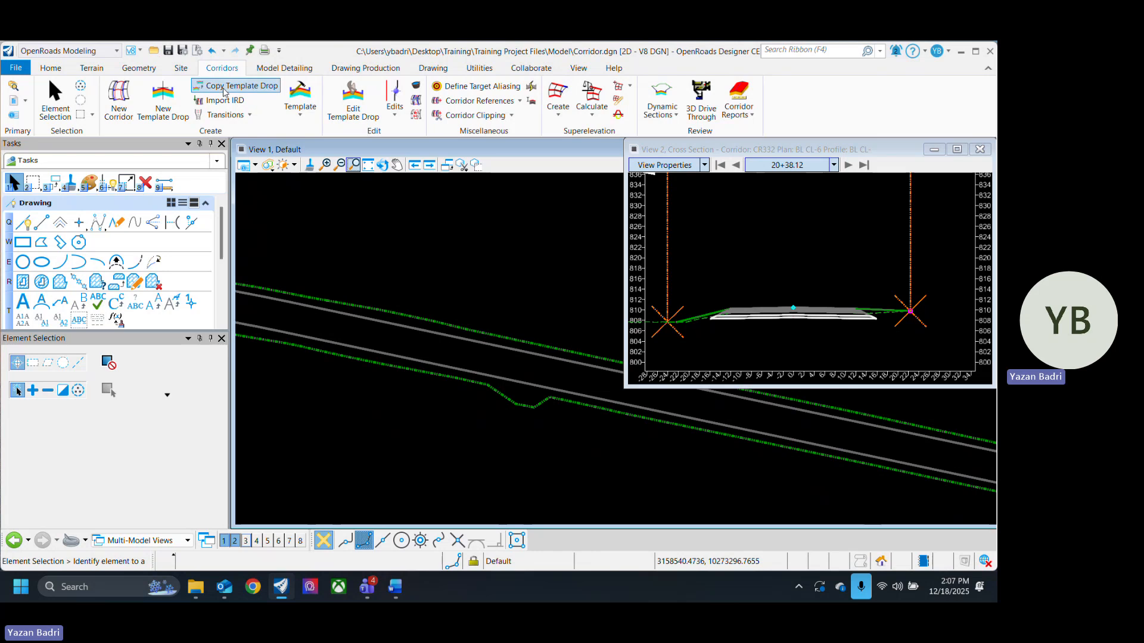
- Start the Single Offset Entire Element tool and display the Alignment.dgn reference in the view
click(141, 68)
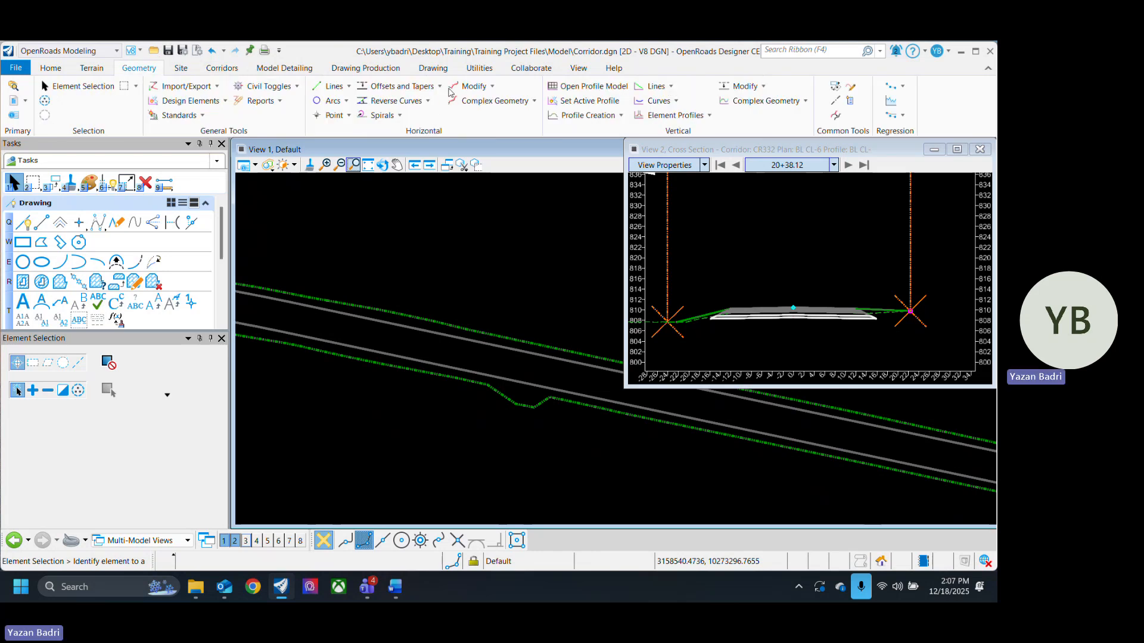
click(439, 87)
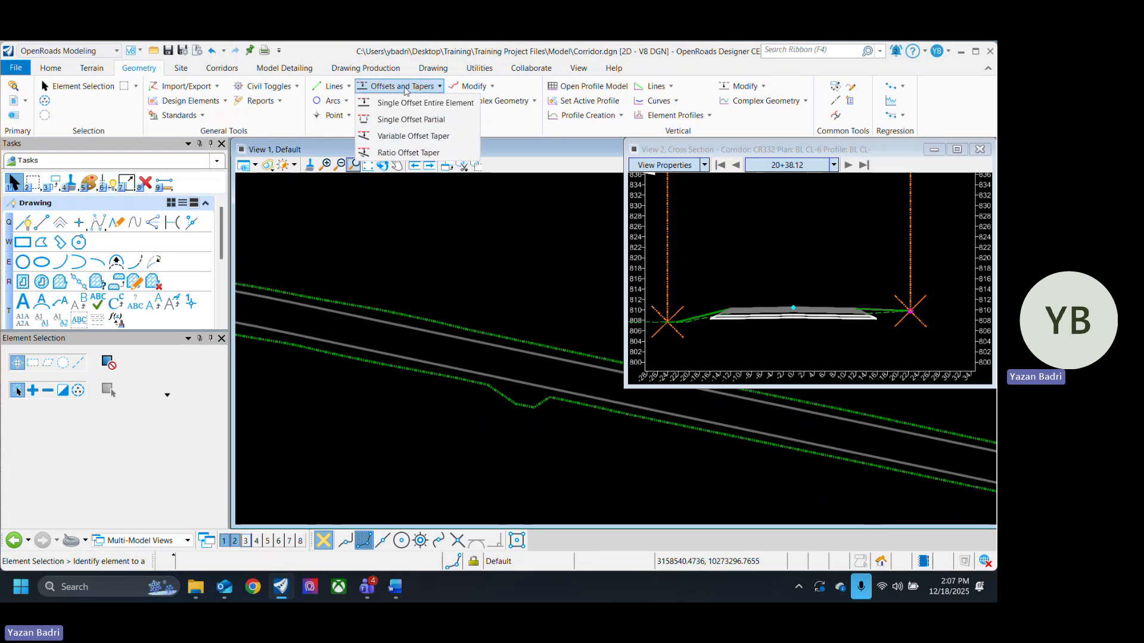
click(344, 135)
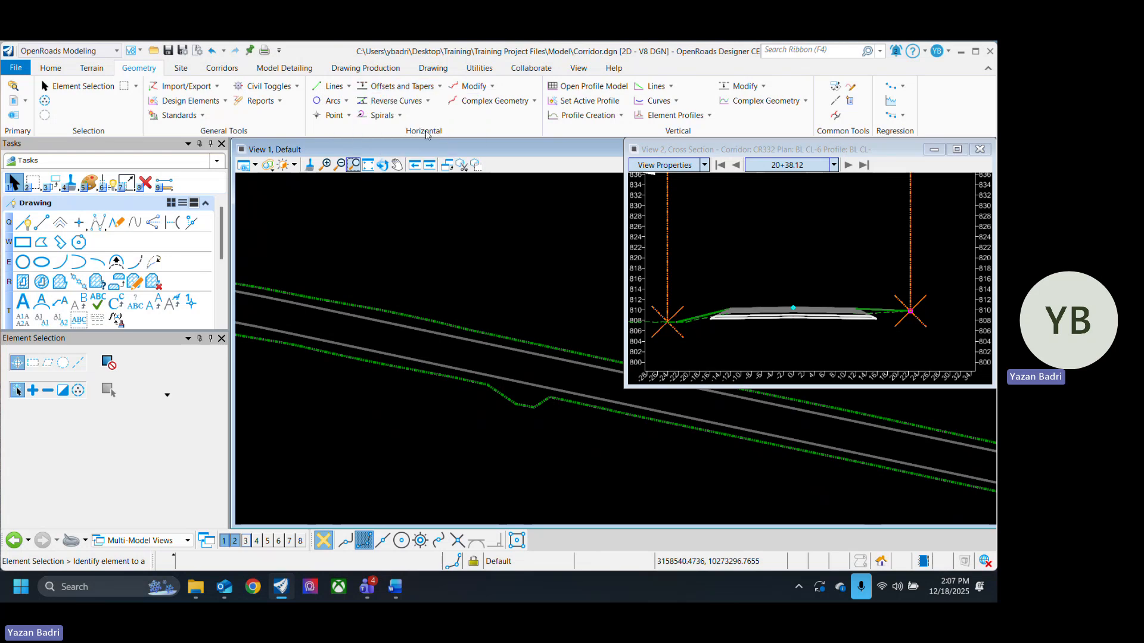
click(396, 89)
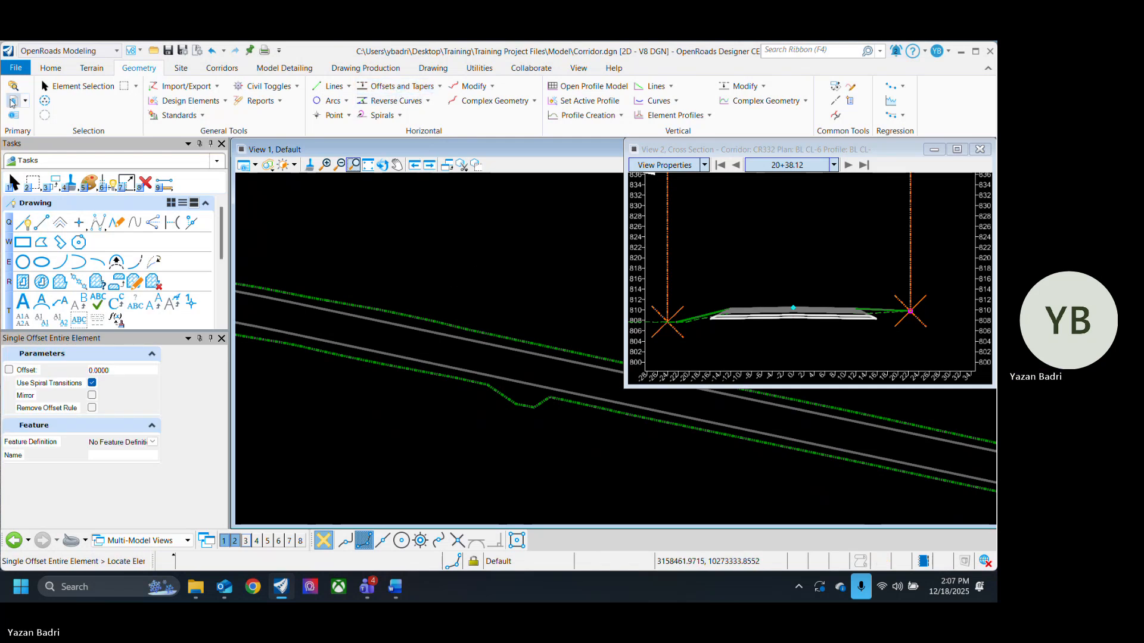
click(12, 102)
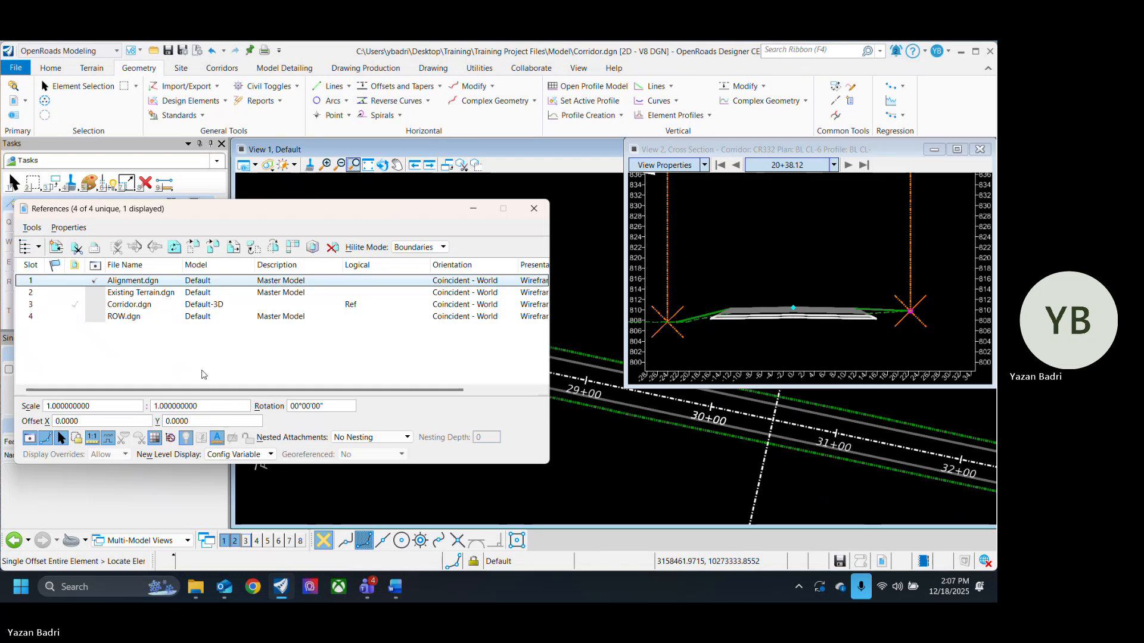
click(533, 208)
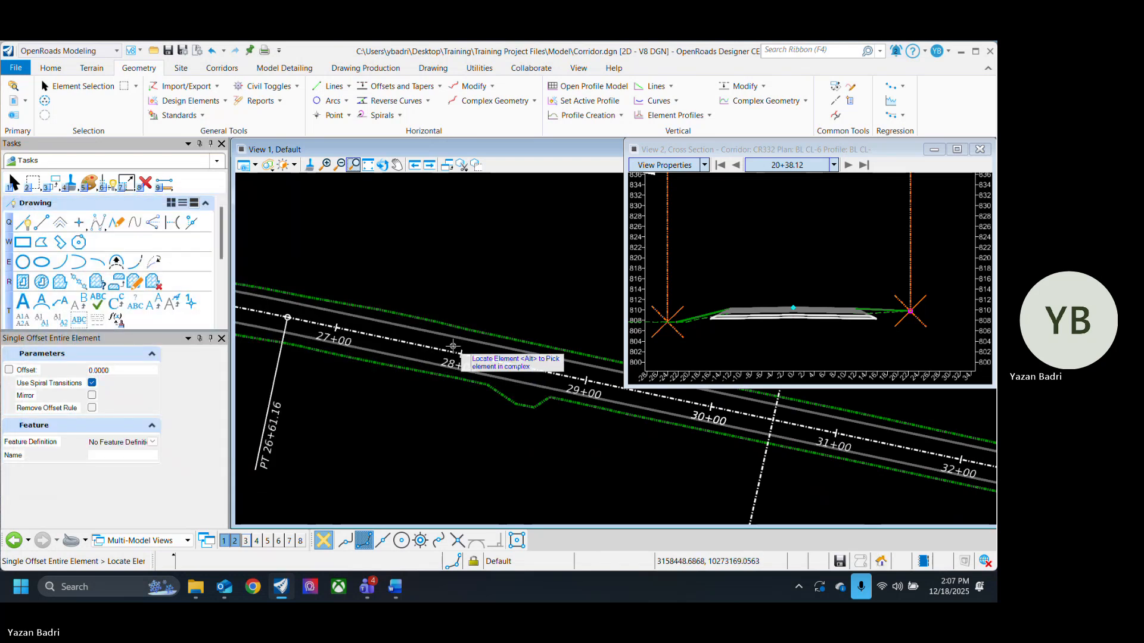
- Offset the BL CL-6 baseline by 12 toward the right pavement edge, with Mirror set to No
scroll(364, 376, up, 2)
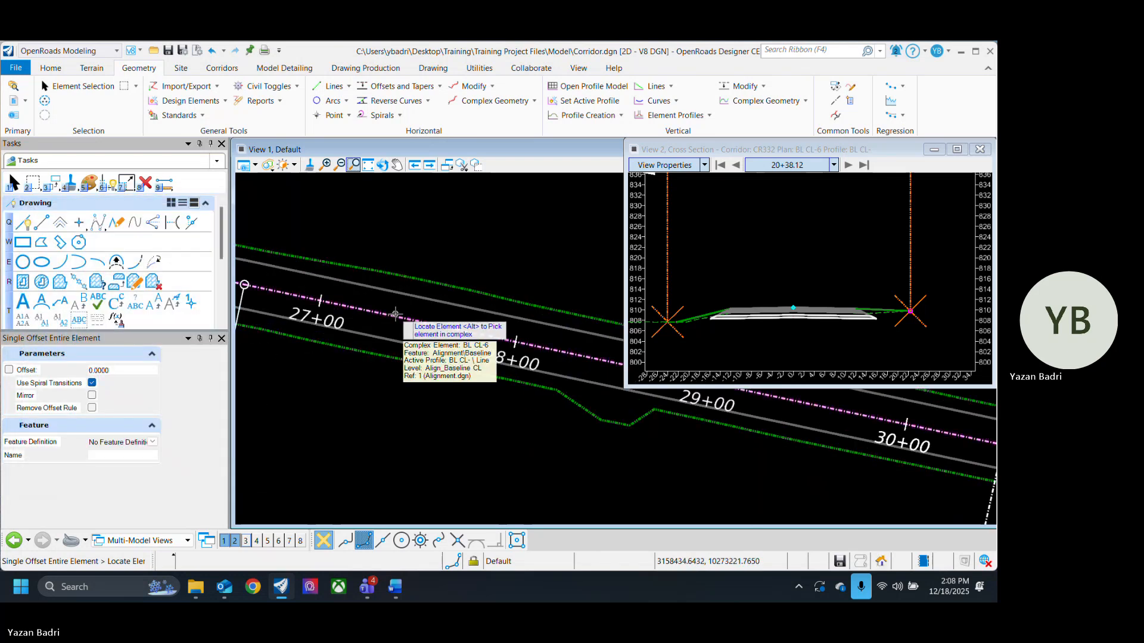
click(396, 314)
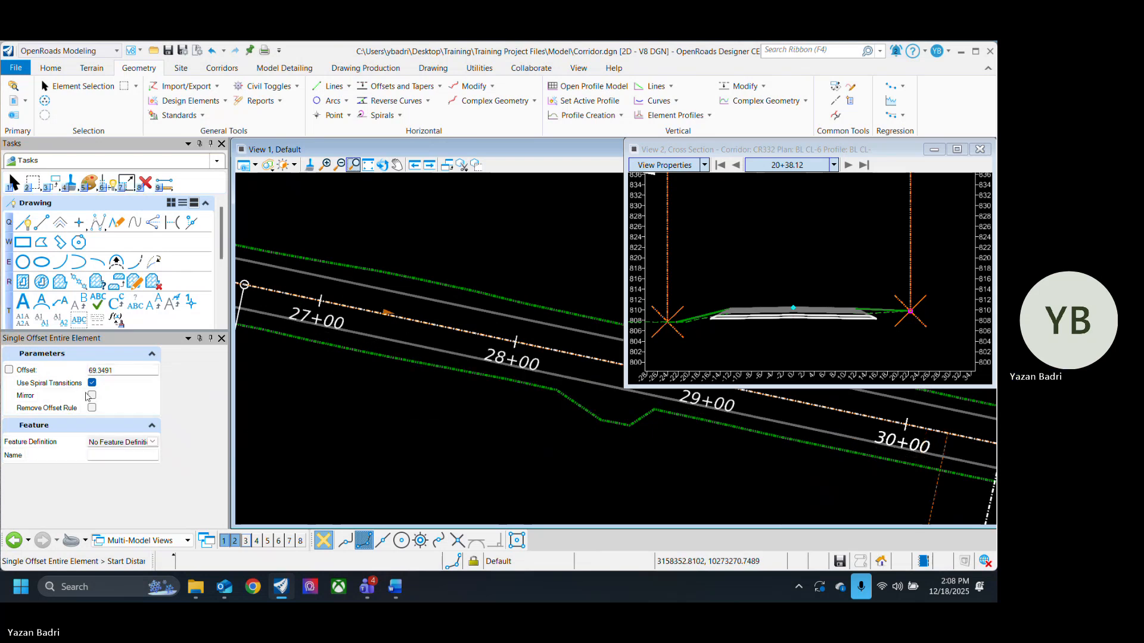
click(132, 373)
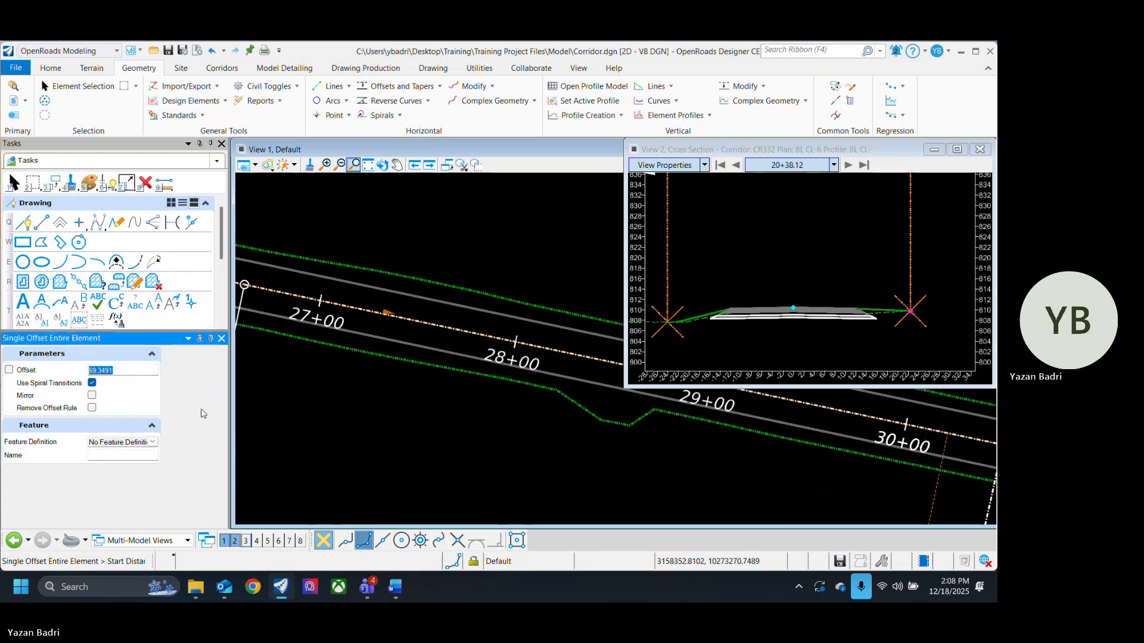
text(12)
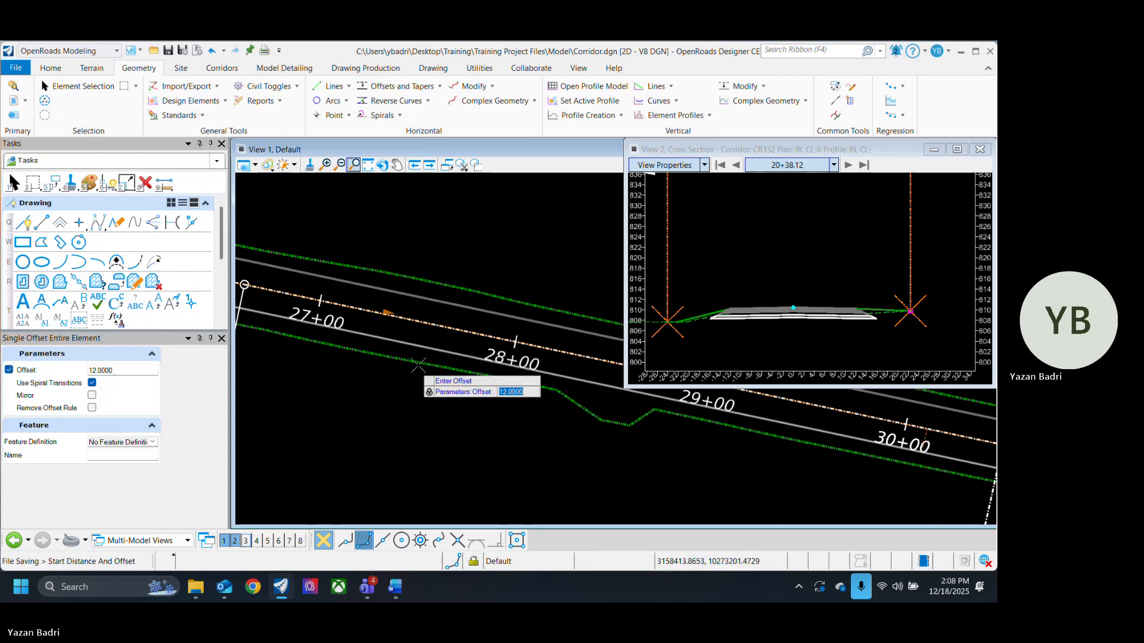
scroll(408, 364, up, 2)
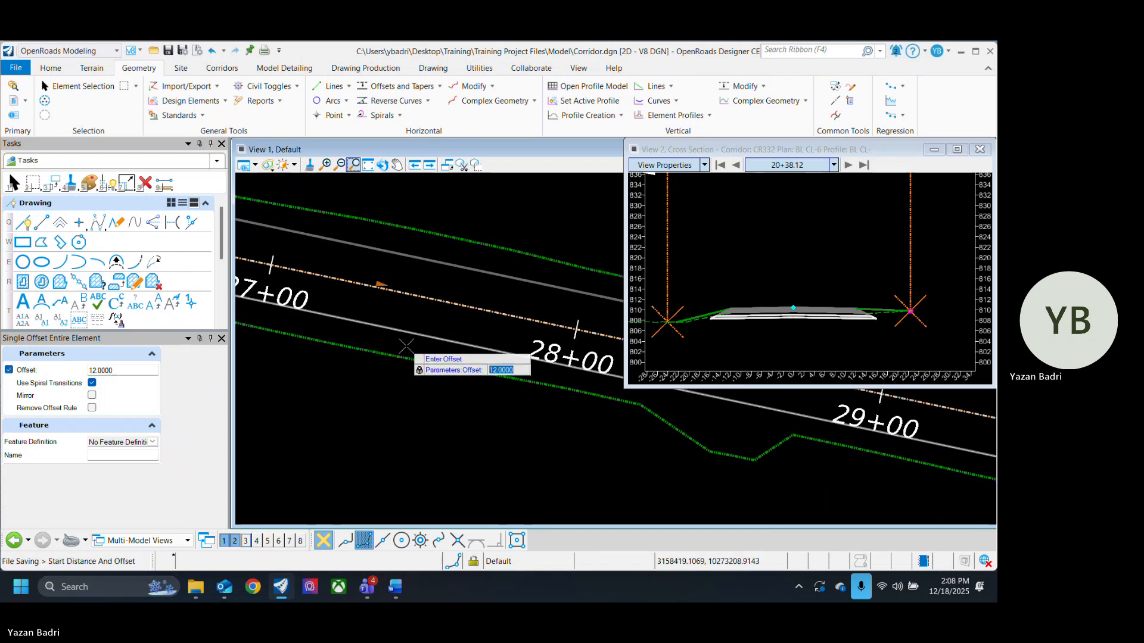
click(408, 352)
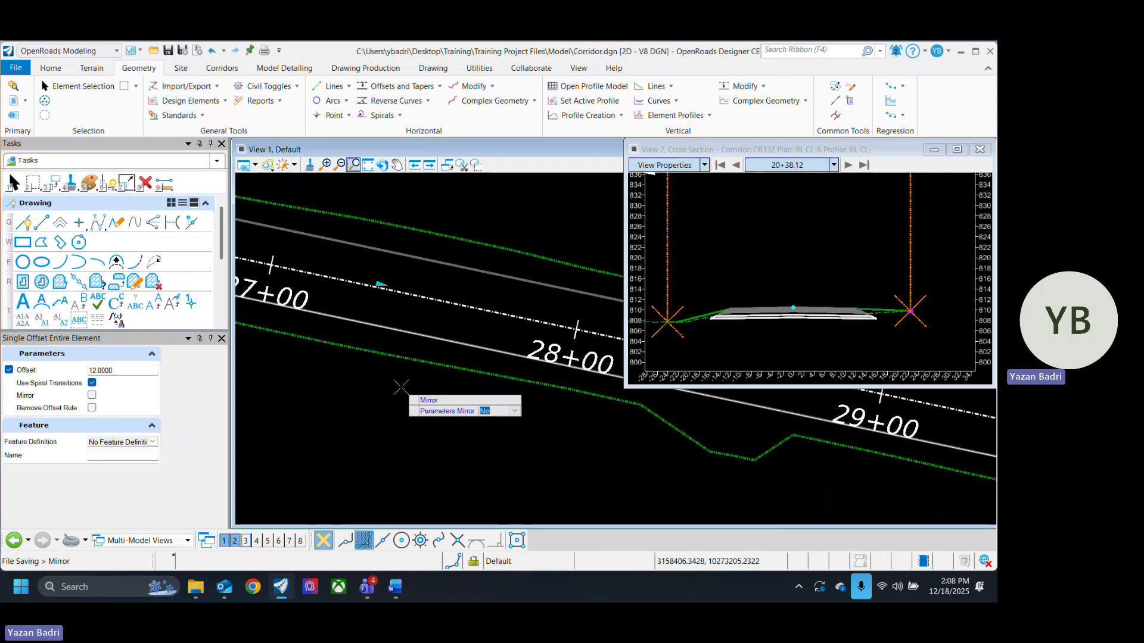
click(401, 387)
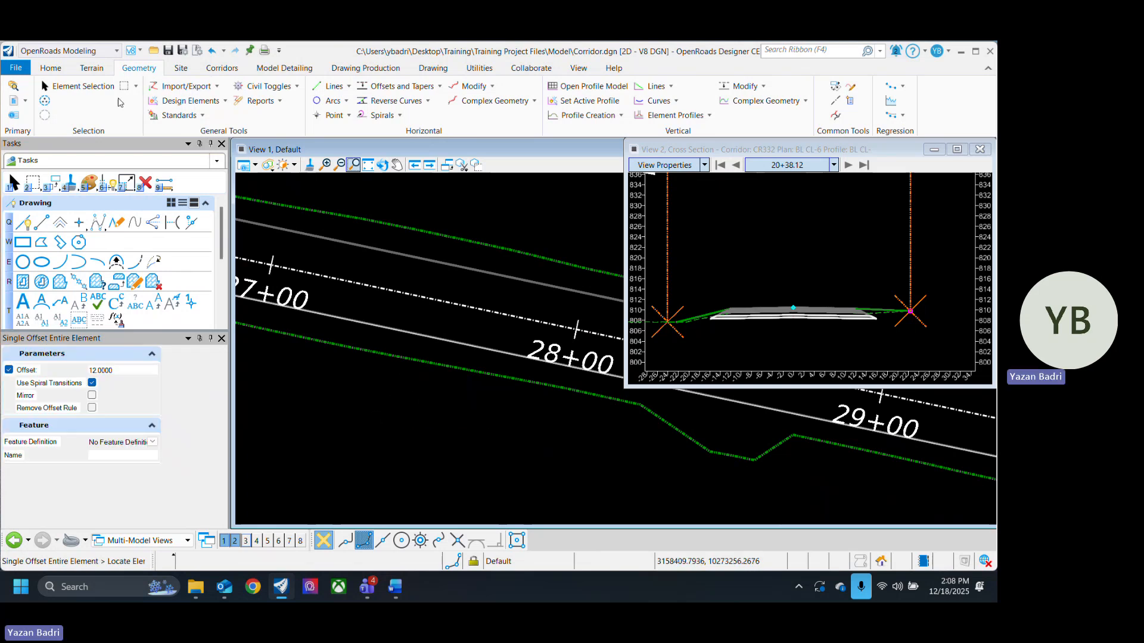
click(439, 86)
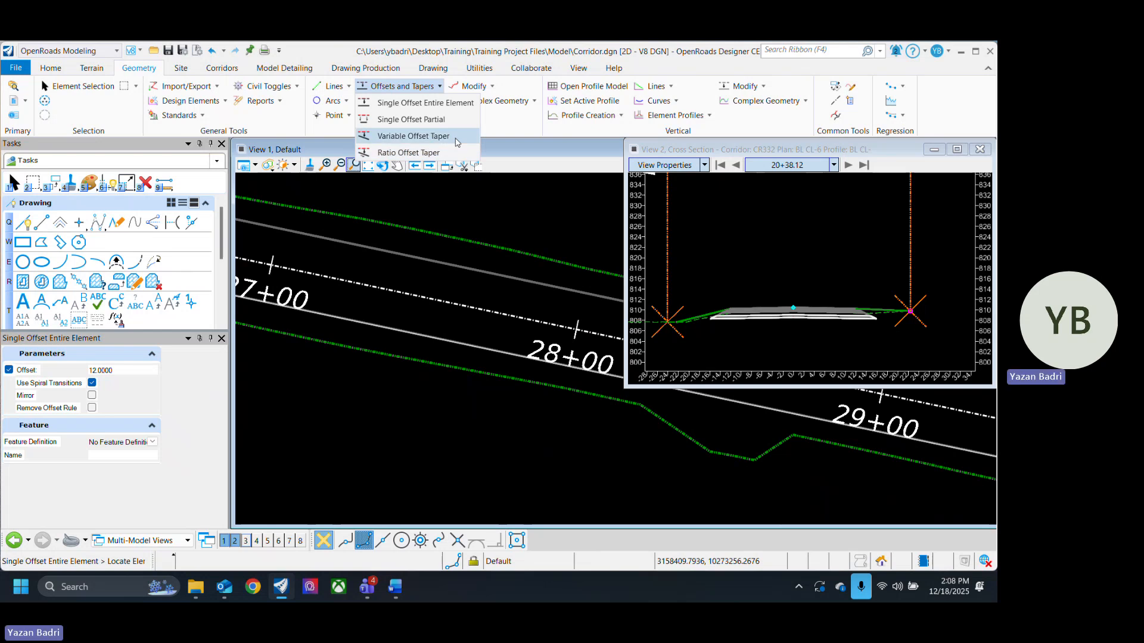
click(457, 142)
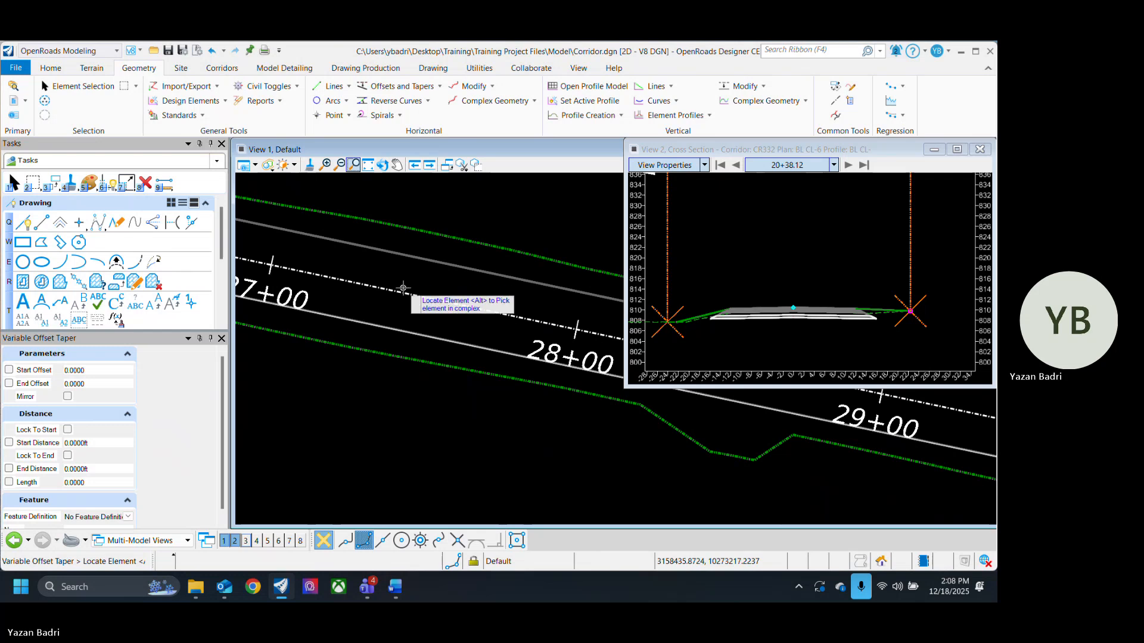
click(394, 289)
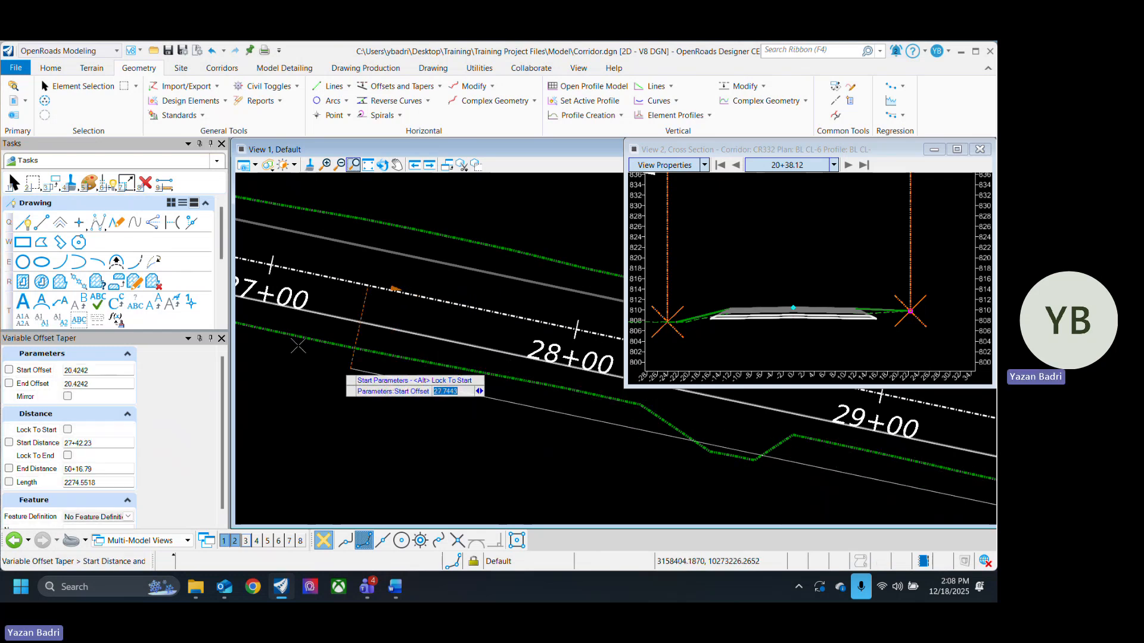
click(84, 91)
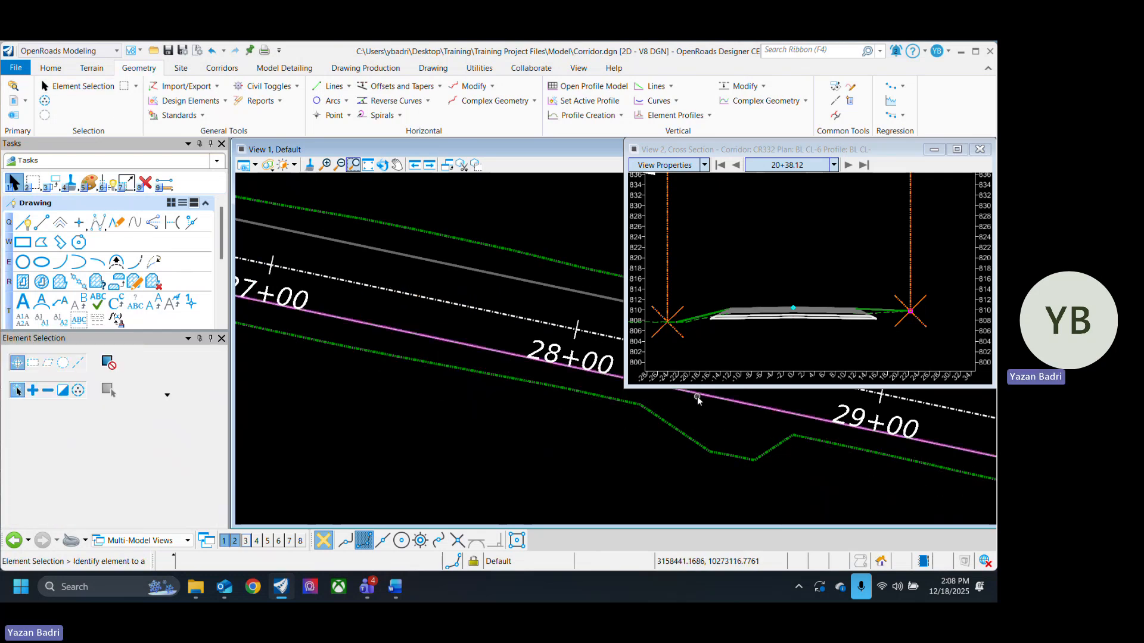
- Select and inspect the 12-foot offset line along the corridor in the plan view
click(697, 396)
scroll(432, 456, down, 3)
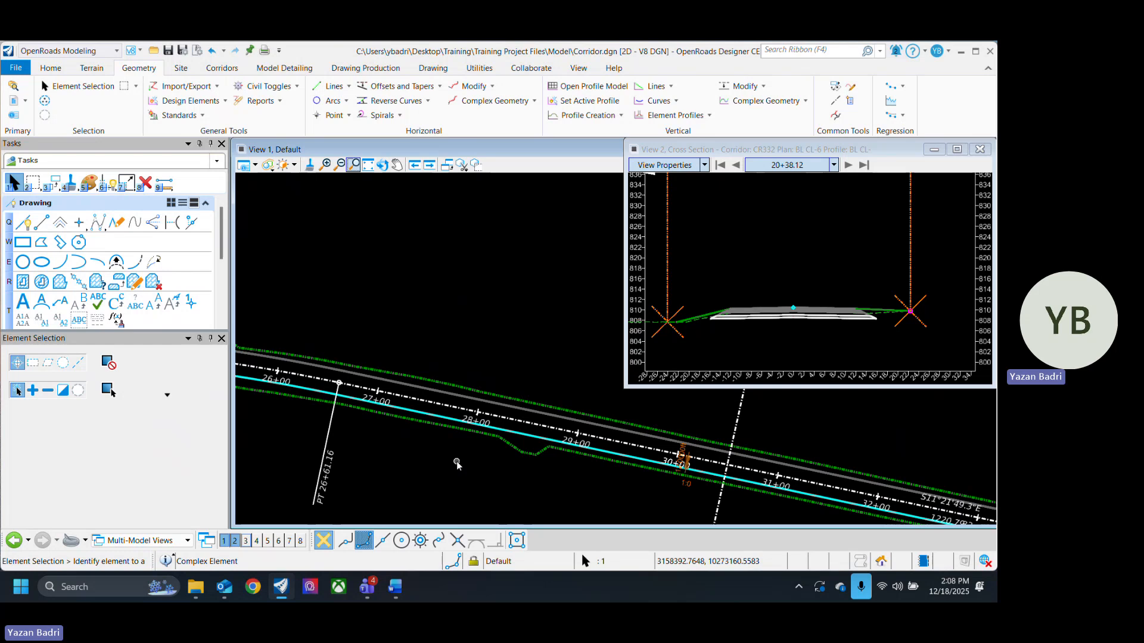
click(457, 464)
scroll(417, 414, up, 5)
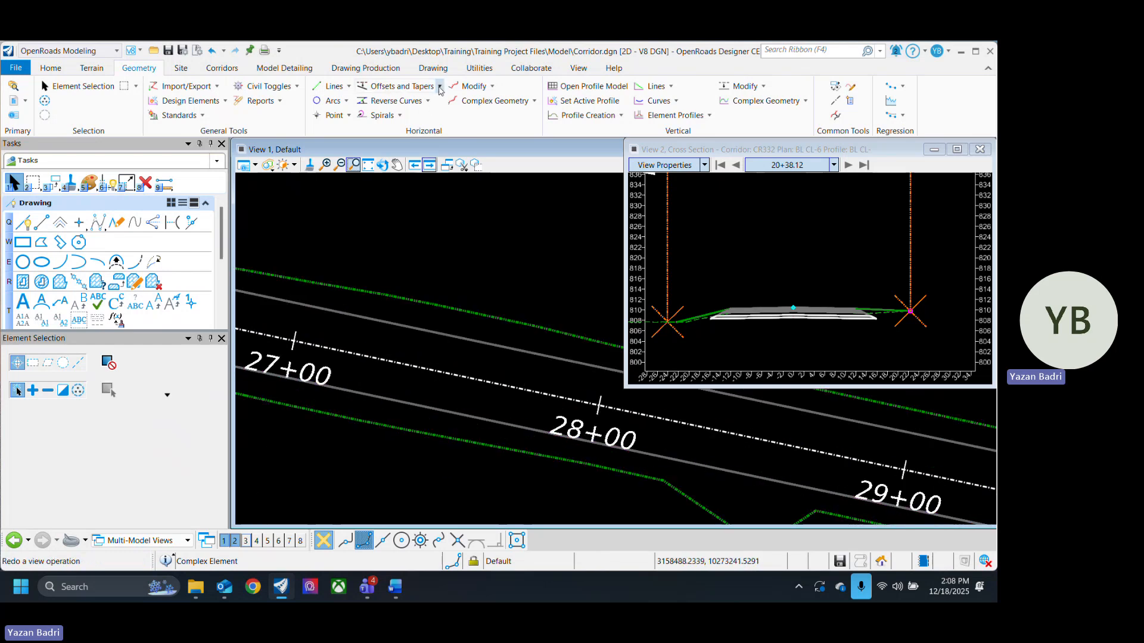
- Start a Variable Offset Taper from the BL CL-6 baseline with a start offset of 12 at station 27+27.75
click(439, 86)
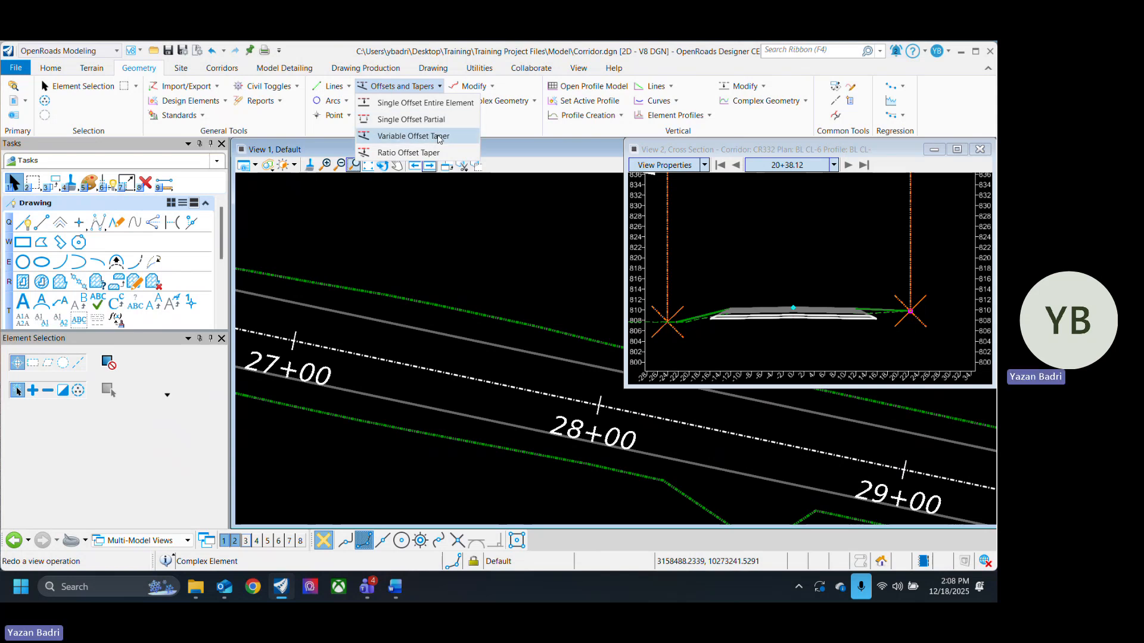
click(438, 137)
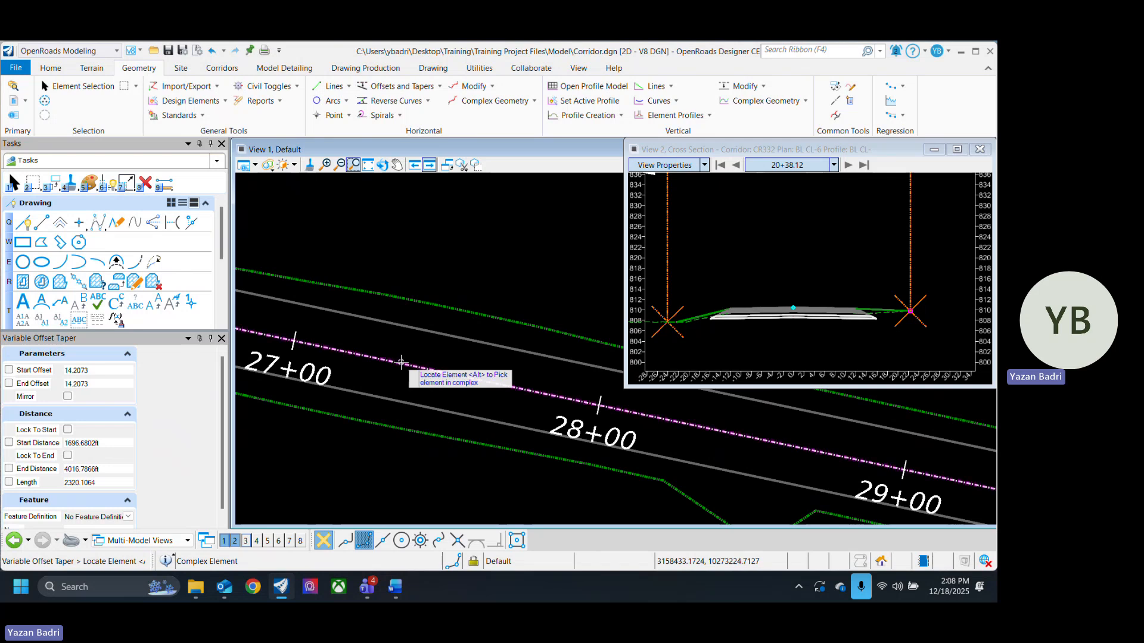
click(400, 361)
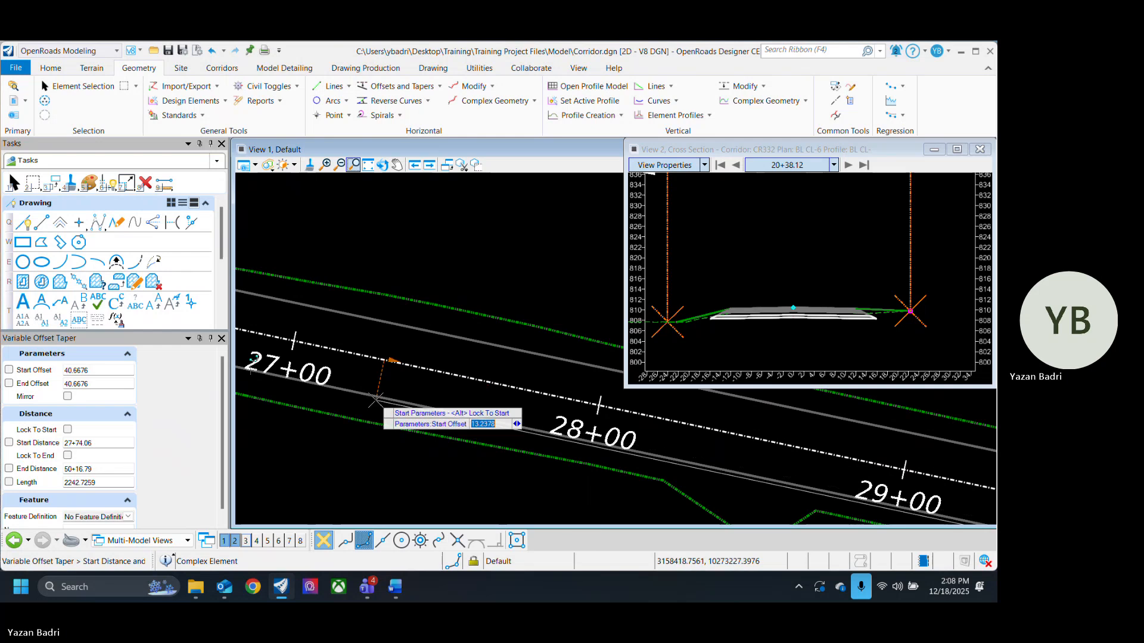
text(12)
key(Return)
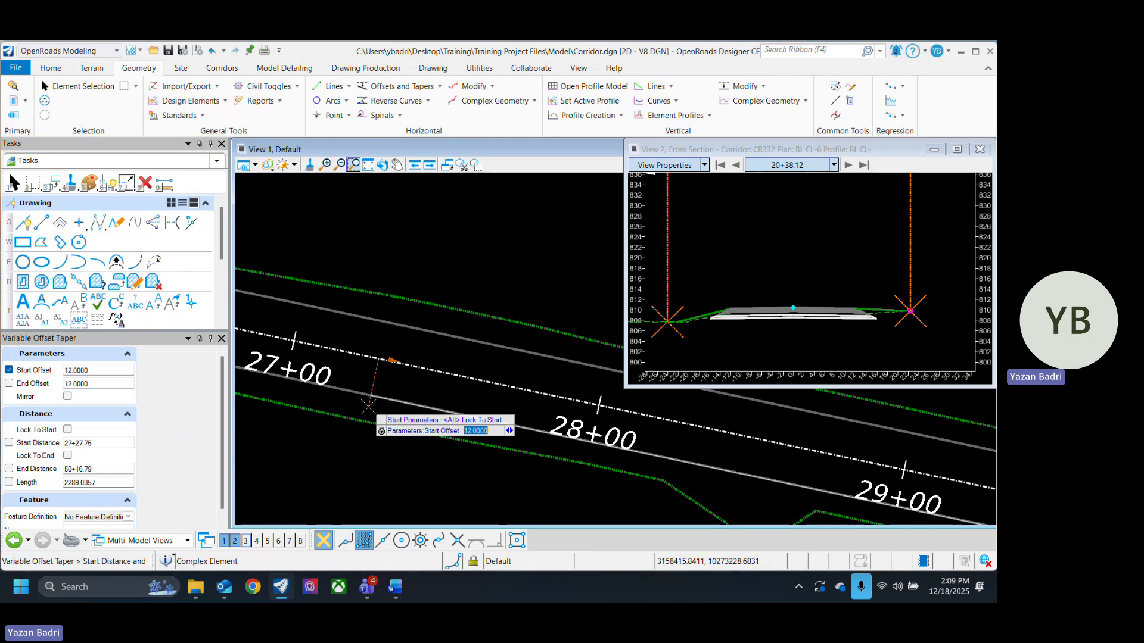
click(368, 406)
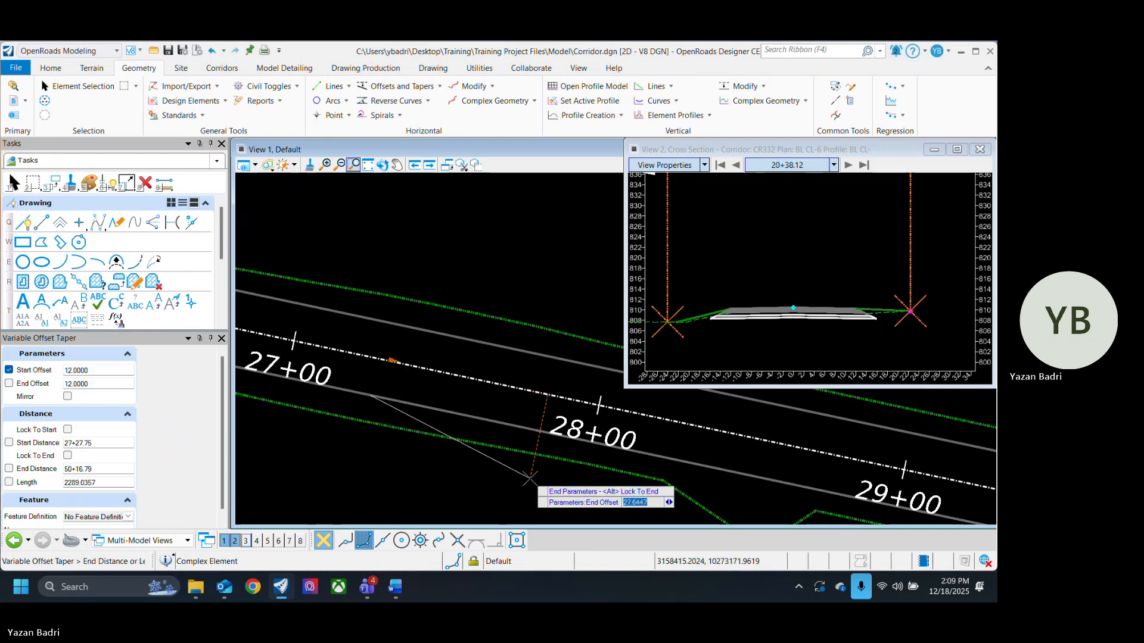
- Set the taper's end offset to 24 and length to 100, accepting it with Mirror set to No
middle_drag(529, 478, 376, 411)
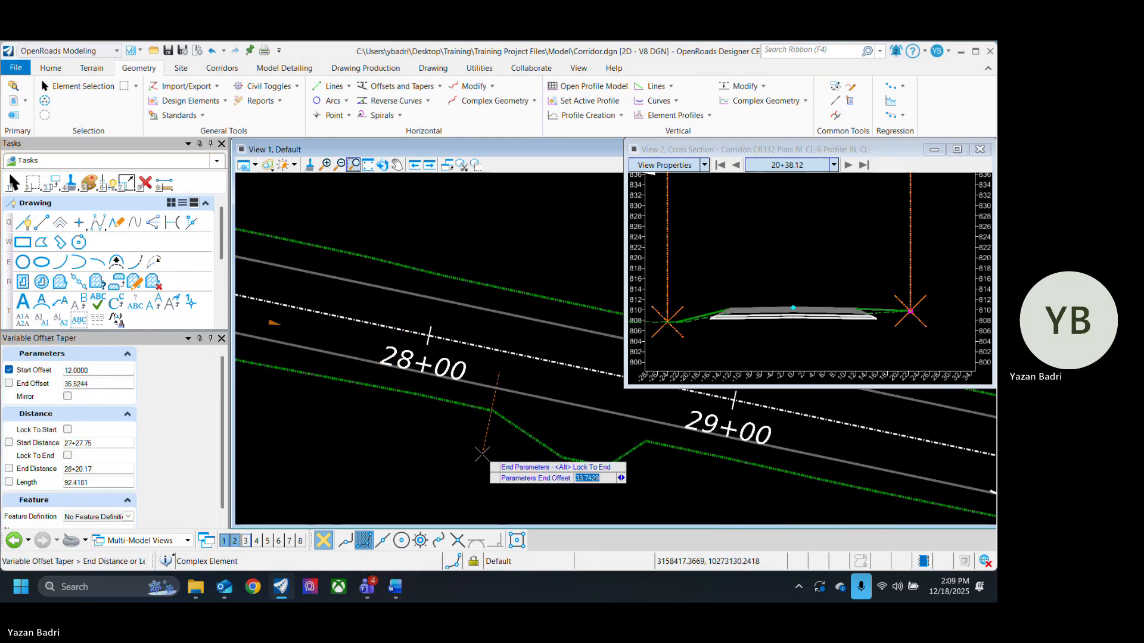
scroll(482, 453, down, 2)
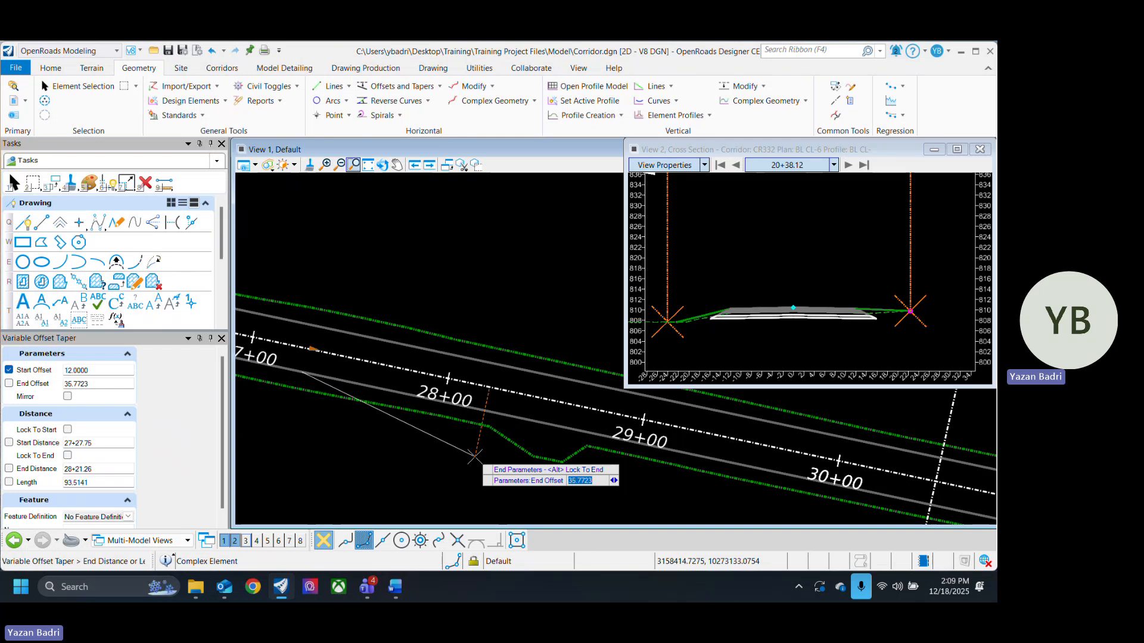
key(Return)
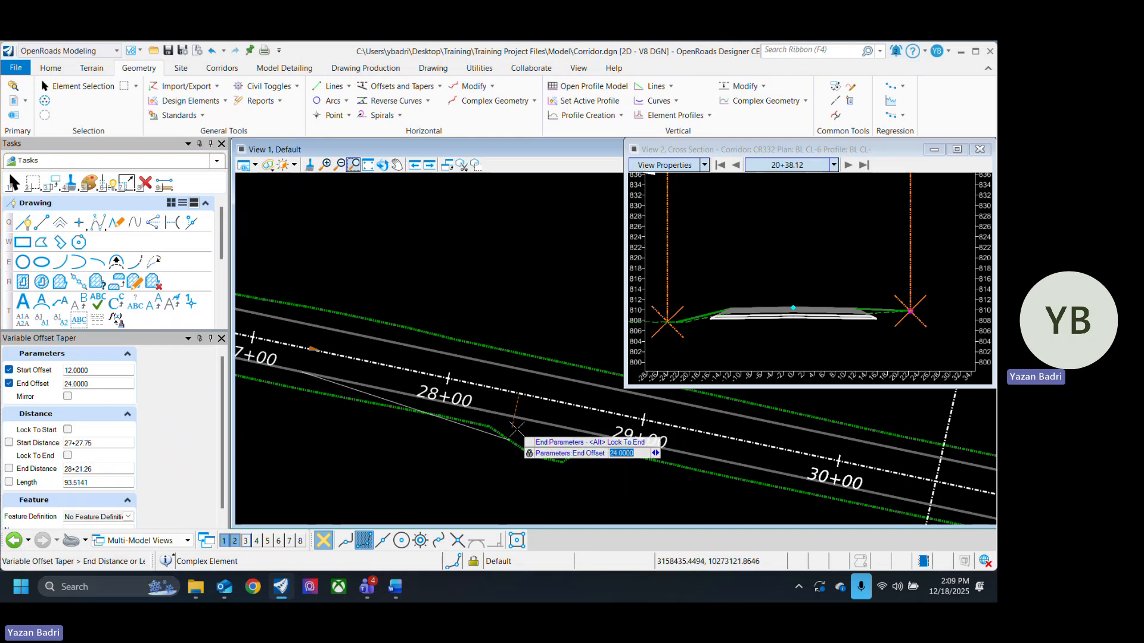
scroll(461, 447, up, 2)
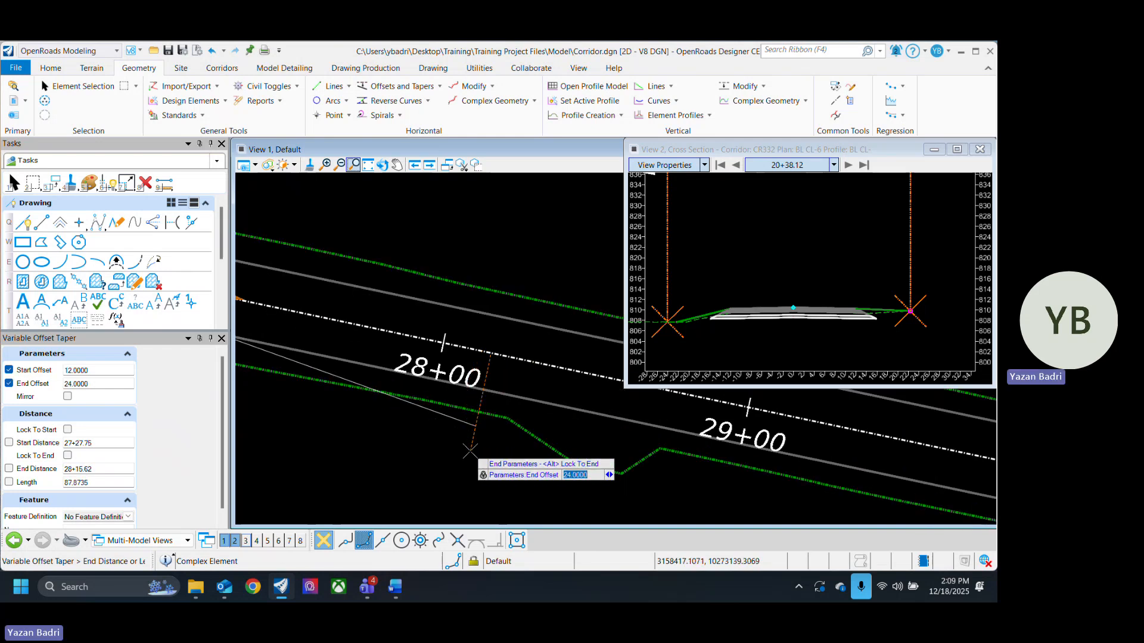
scroll(485, 444, down, 2)
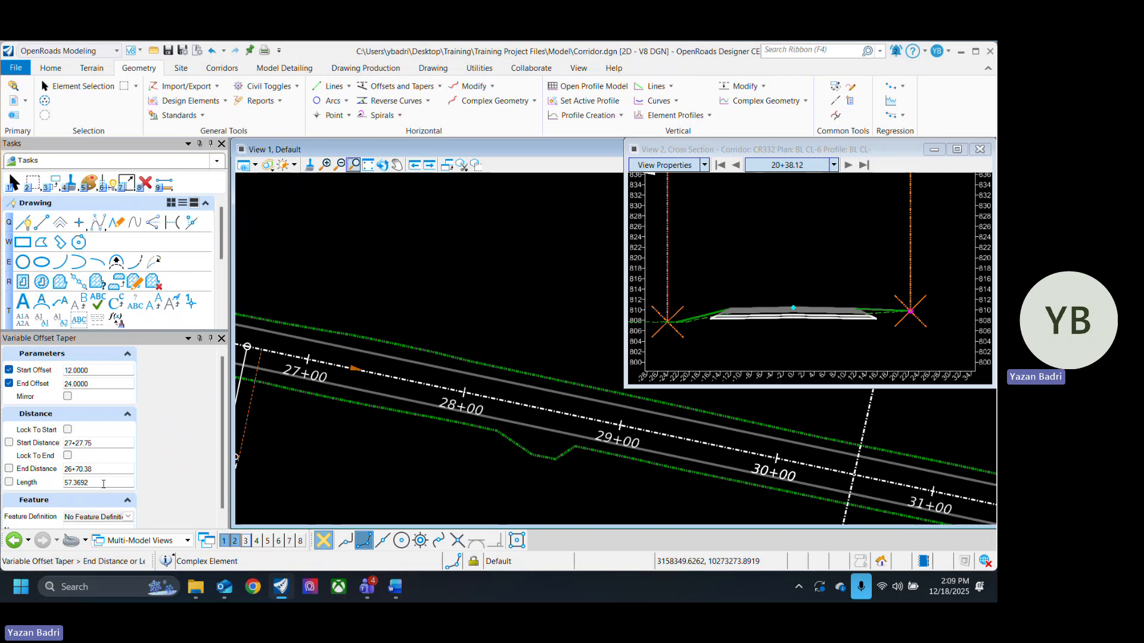
drag(103, 483, 43, 487)
text(100)
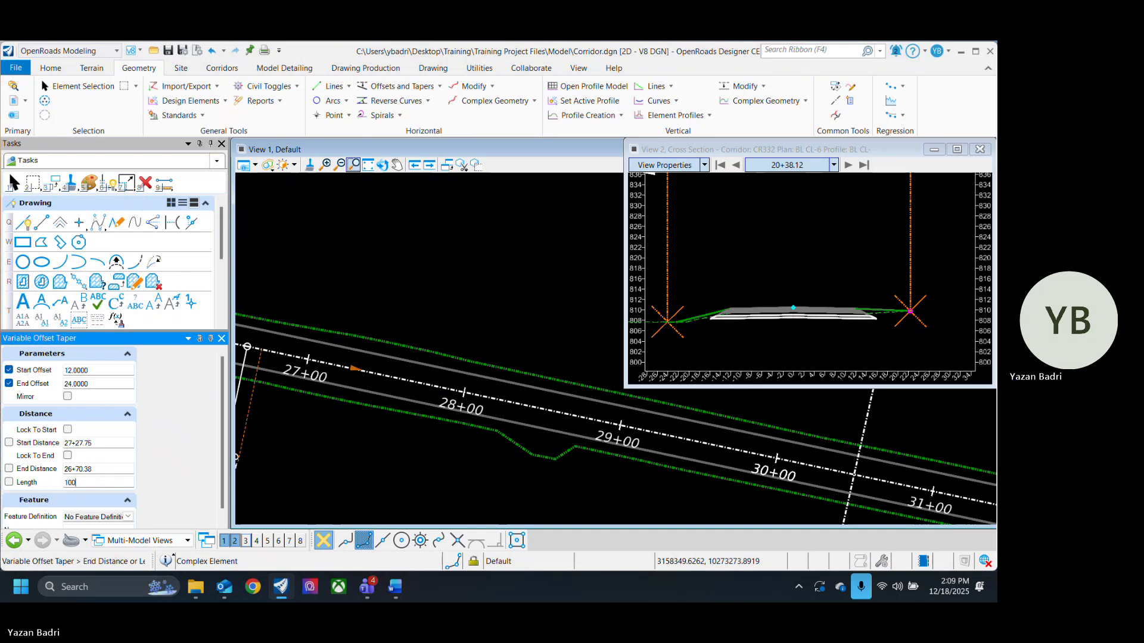
key(Return)
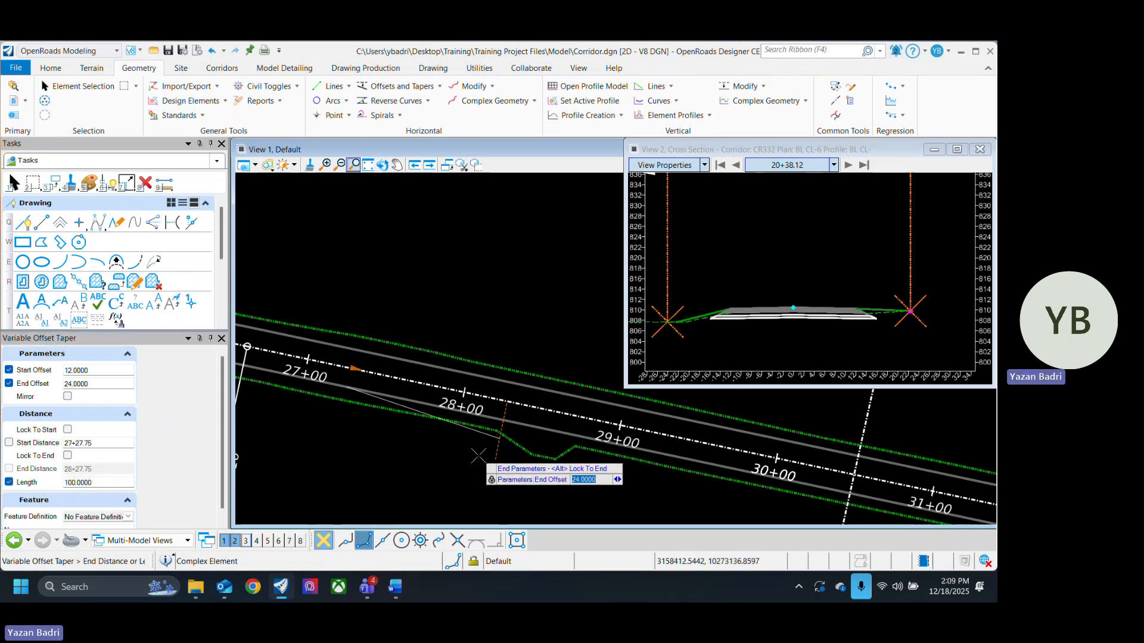
click(478, 456)
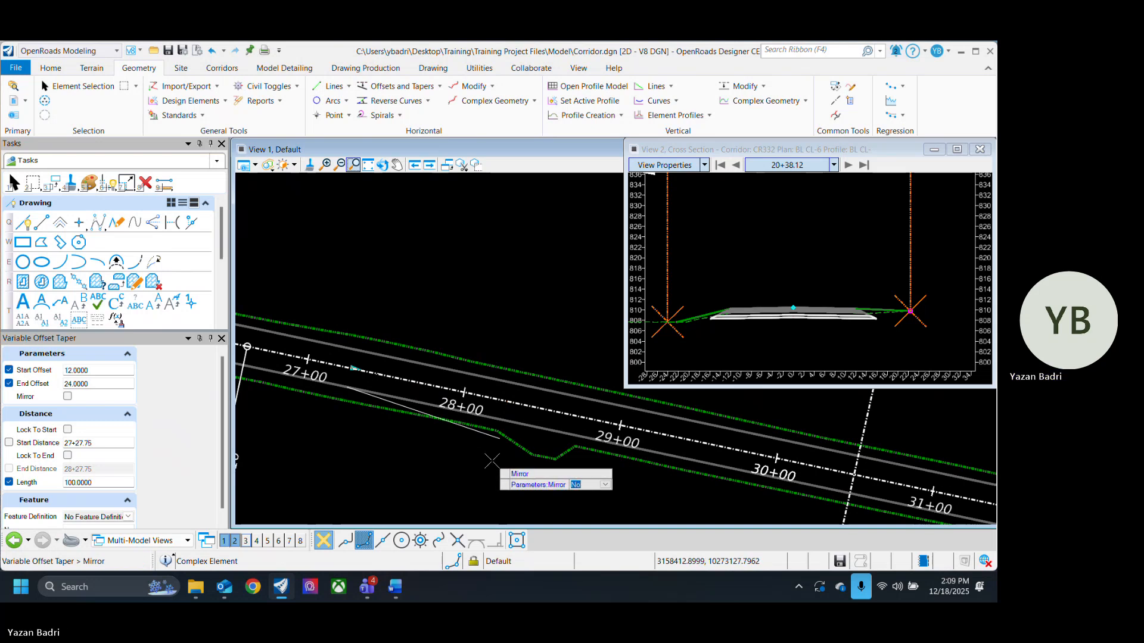
click(492, 460)
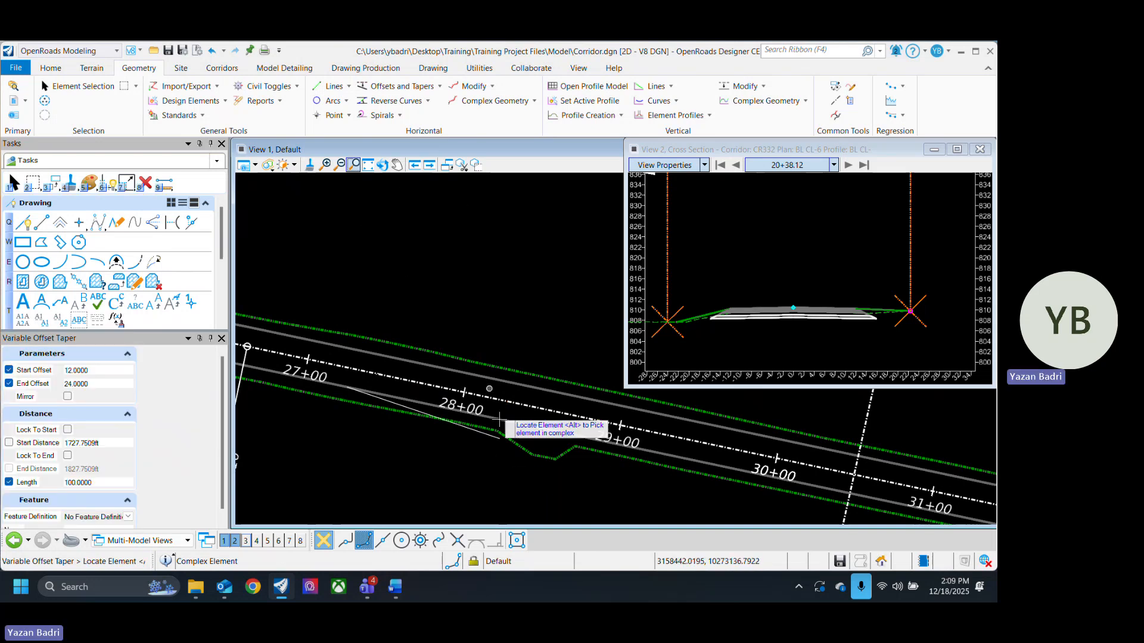
- Exit the tool and select the new taper line to review its dimensions
click(81, 88)
click(487, 435)
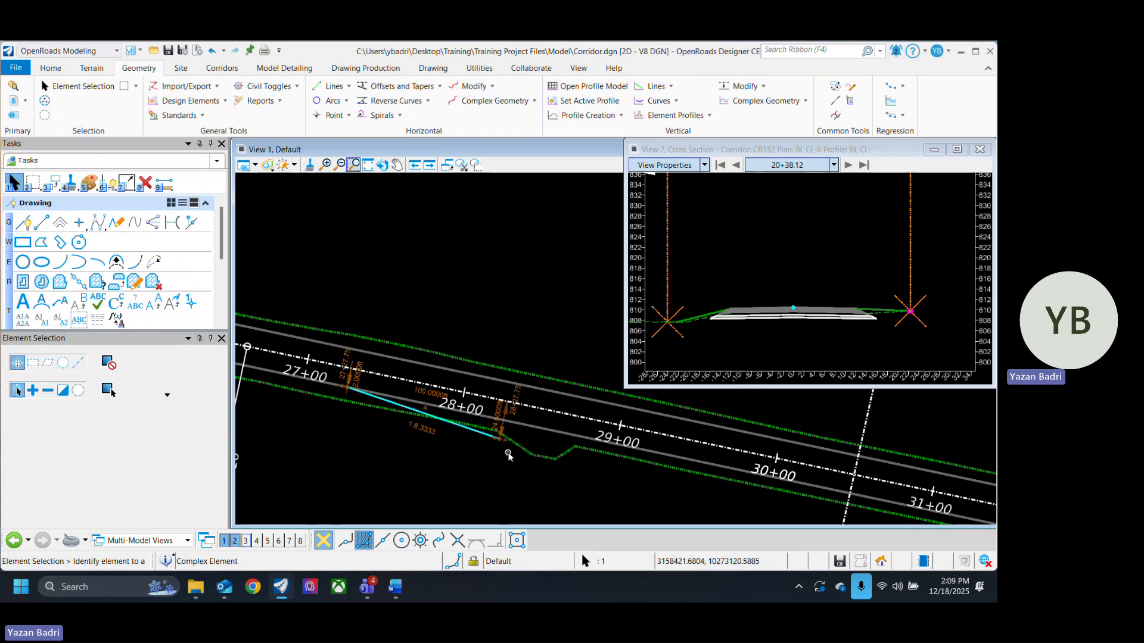
click(537, 495)
middle_drag(538, 495, 441, 467)
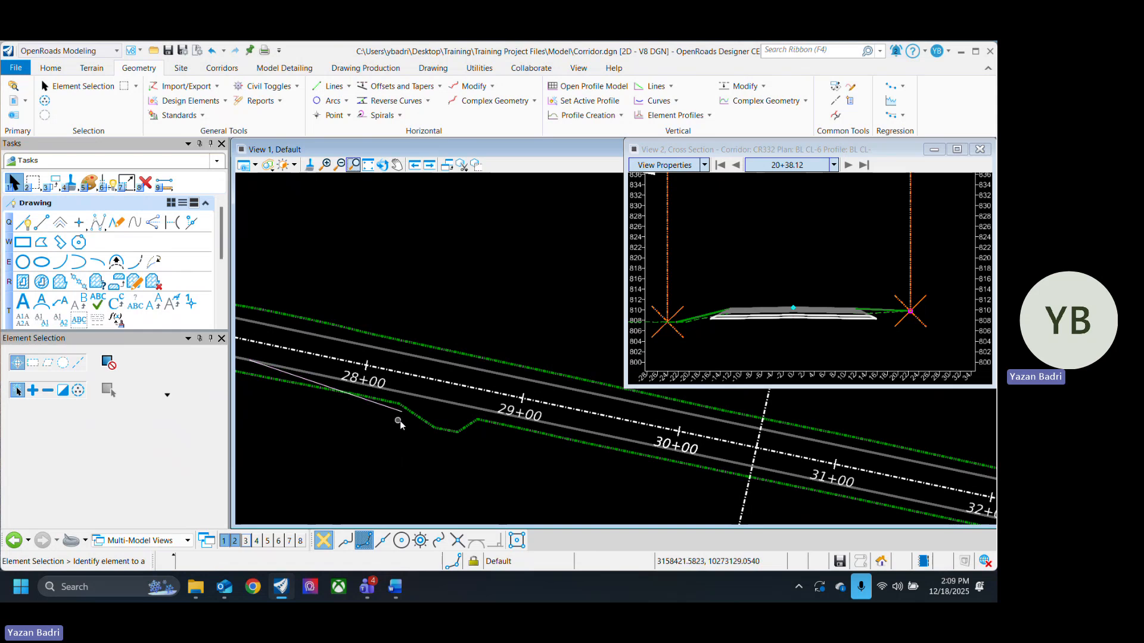
- Start a Single Offset Partial from BL CL-6 at offset 24, beginning at the taper's end at station 28+27.75
click(441, 88)
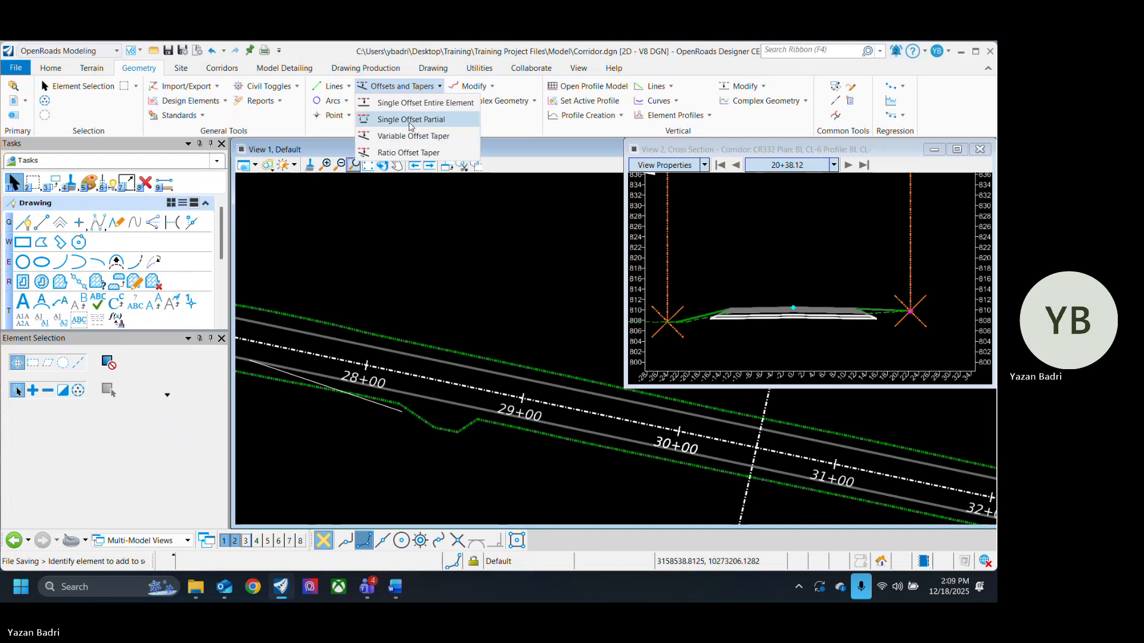
click(410, 120)
scroll(421, 367, up, 2)
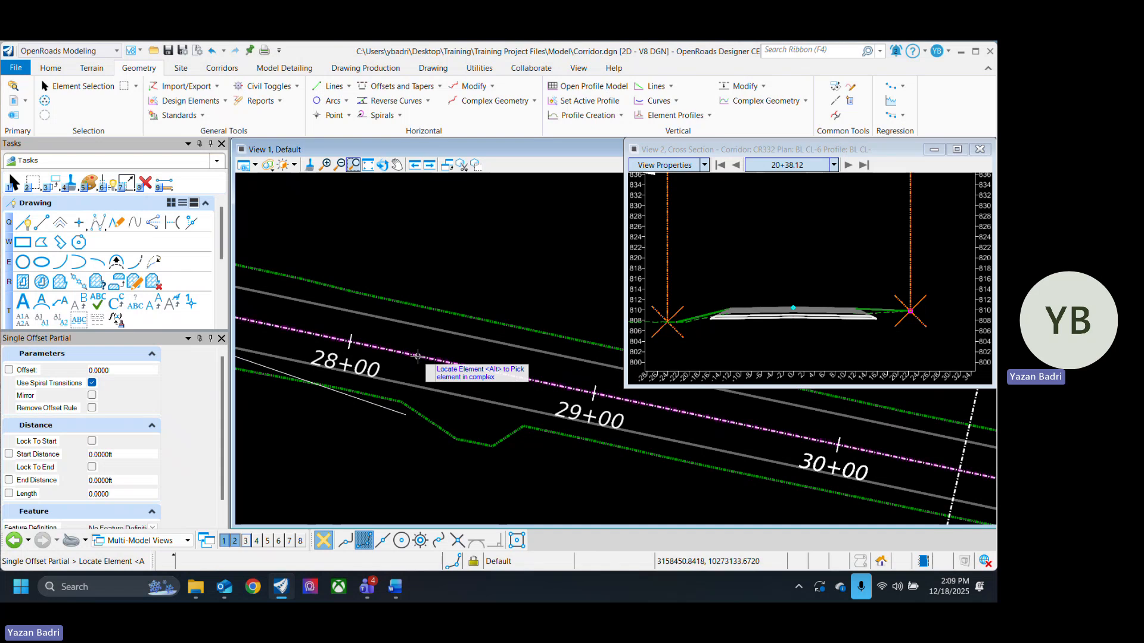
click(420, 365)
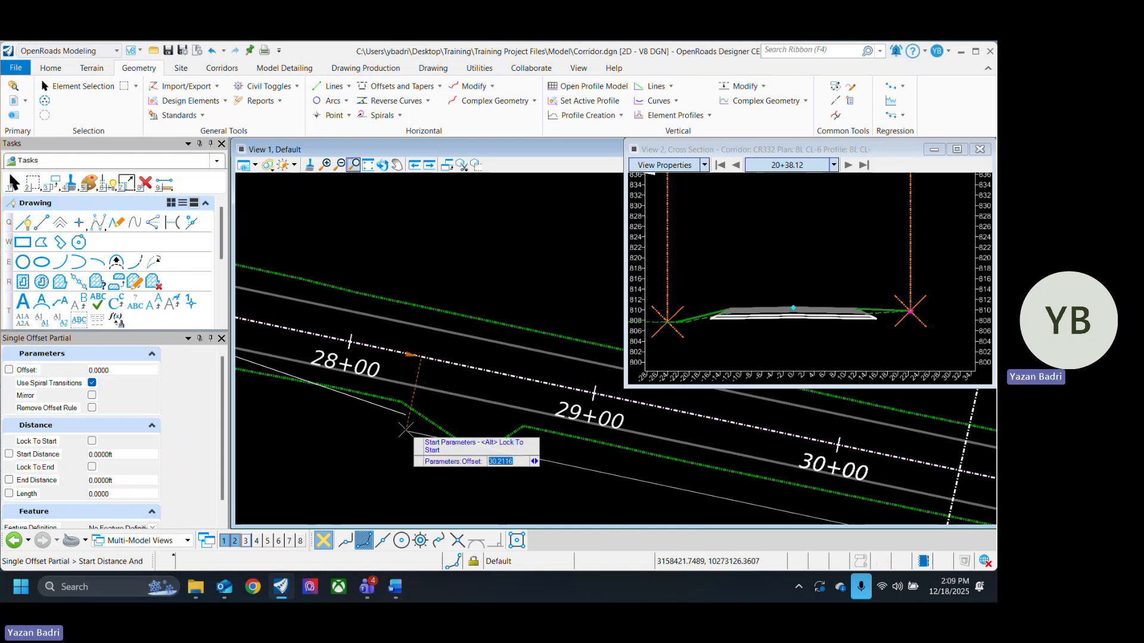
click(405, 414)
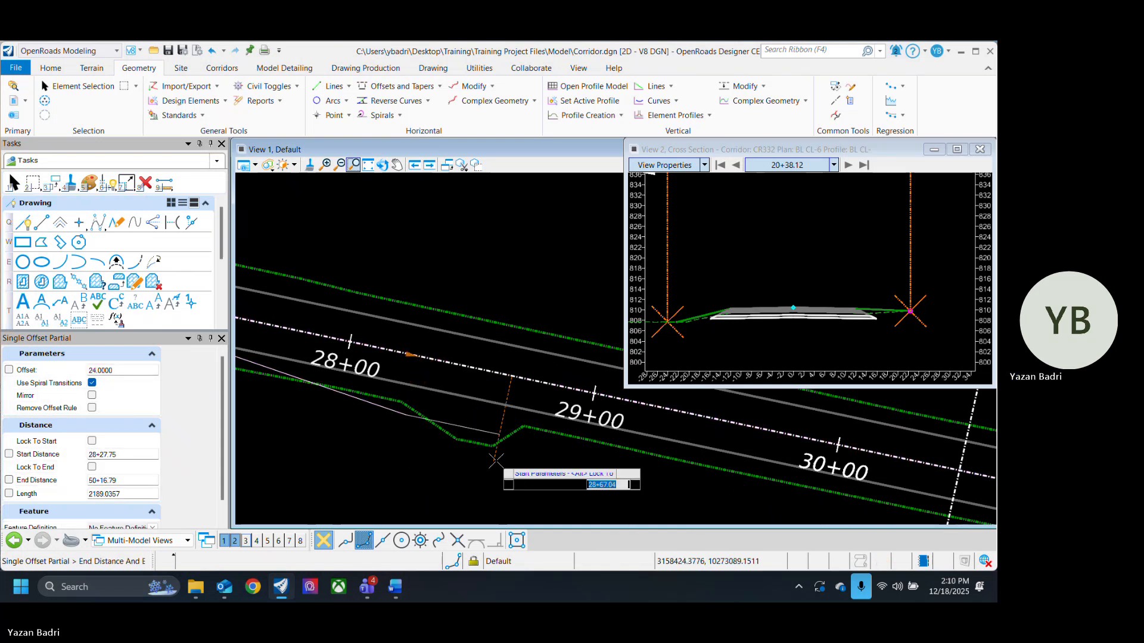
- Set the partial offset's length to 300 and accept it with Mirror set to No, then exit the tool
middle_drag(610, 486, 394, 438)
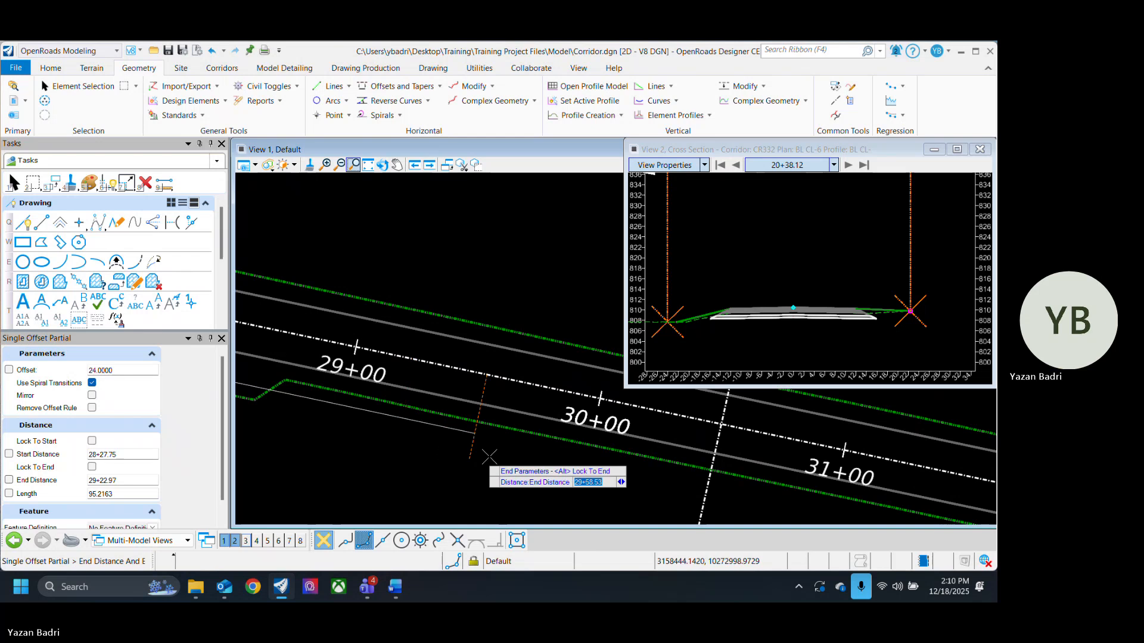
scroll(489, 456, down, 2)
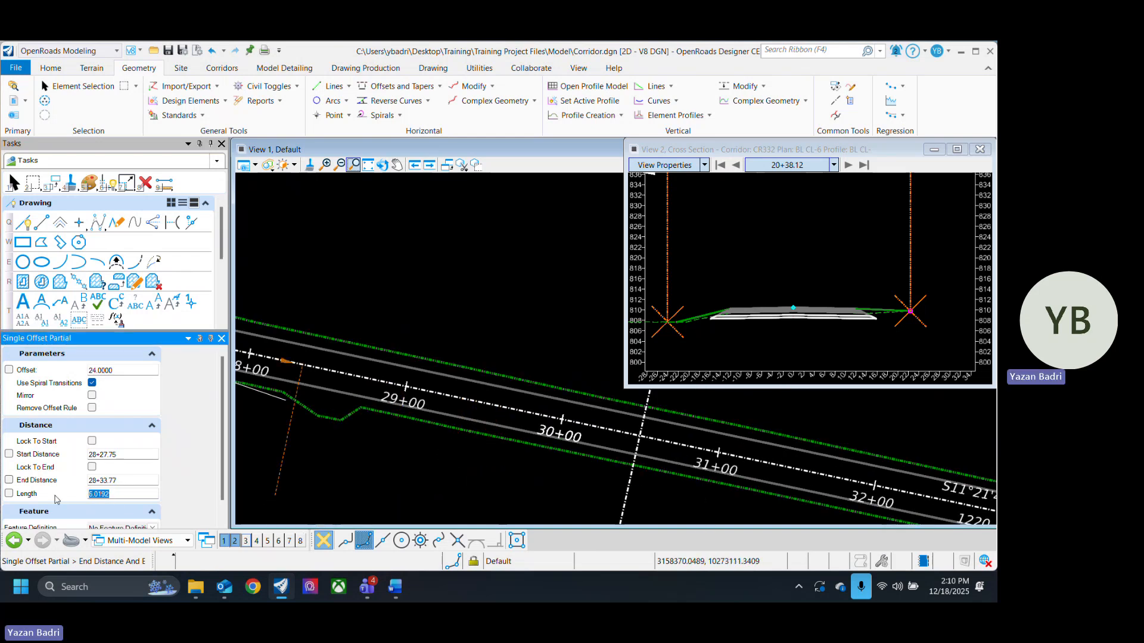
text(300)
key(Return)
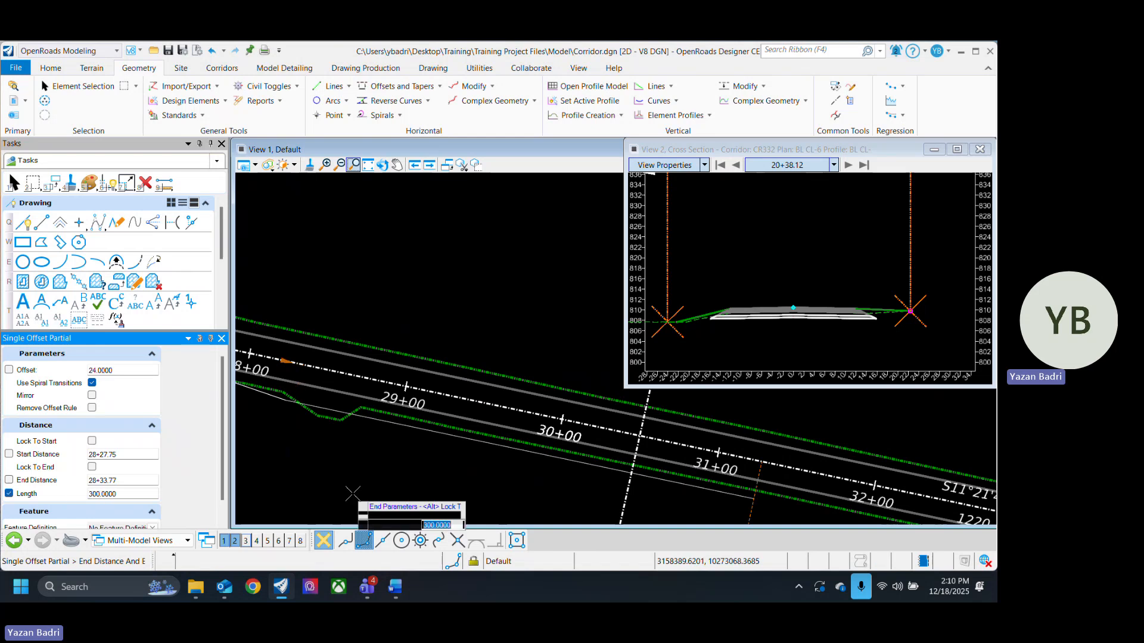
scroll(303, 441, down, 2)
scroll(592, 483, up, 2)
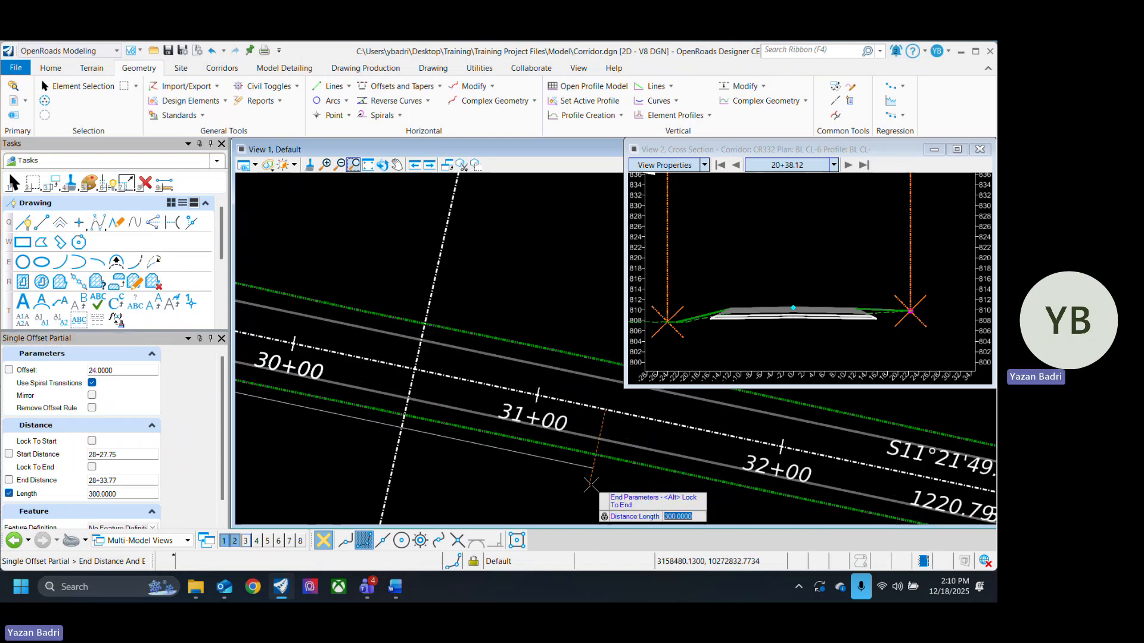
click(592, 484)
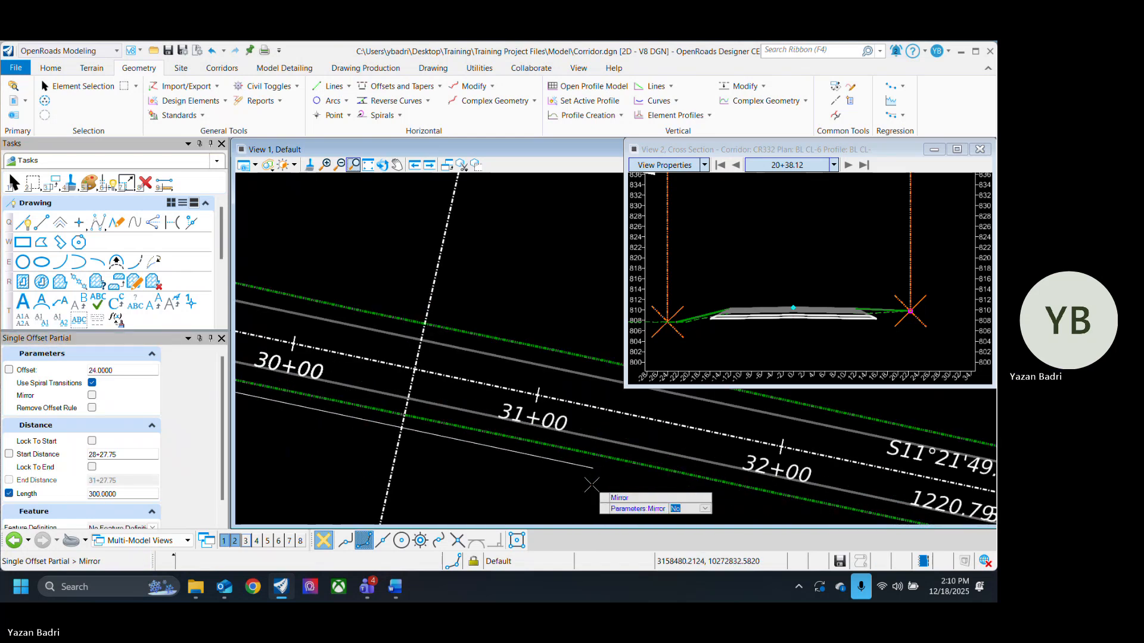
click(591, 484)
scroll(538, 424, down, 4)
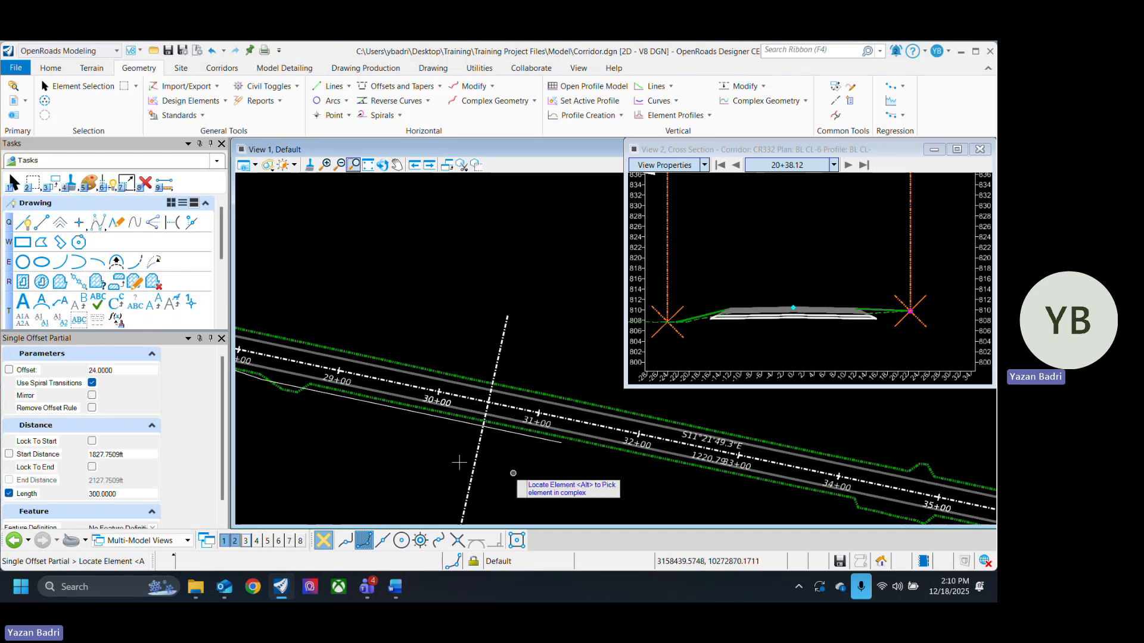
middle_drag(393, 455, 575, 483)
click(67, 88)
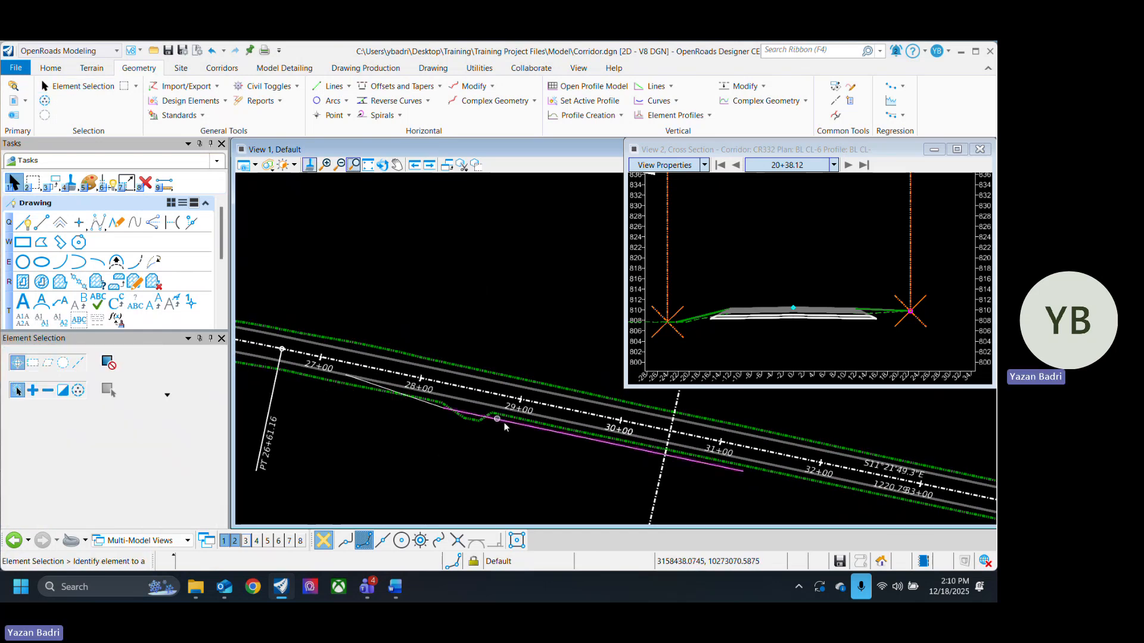
- Inspect the taper and partial offset lines along the corridor in the plan view
scroll(416, 403, up, 3)
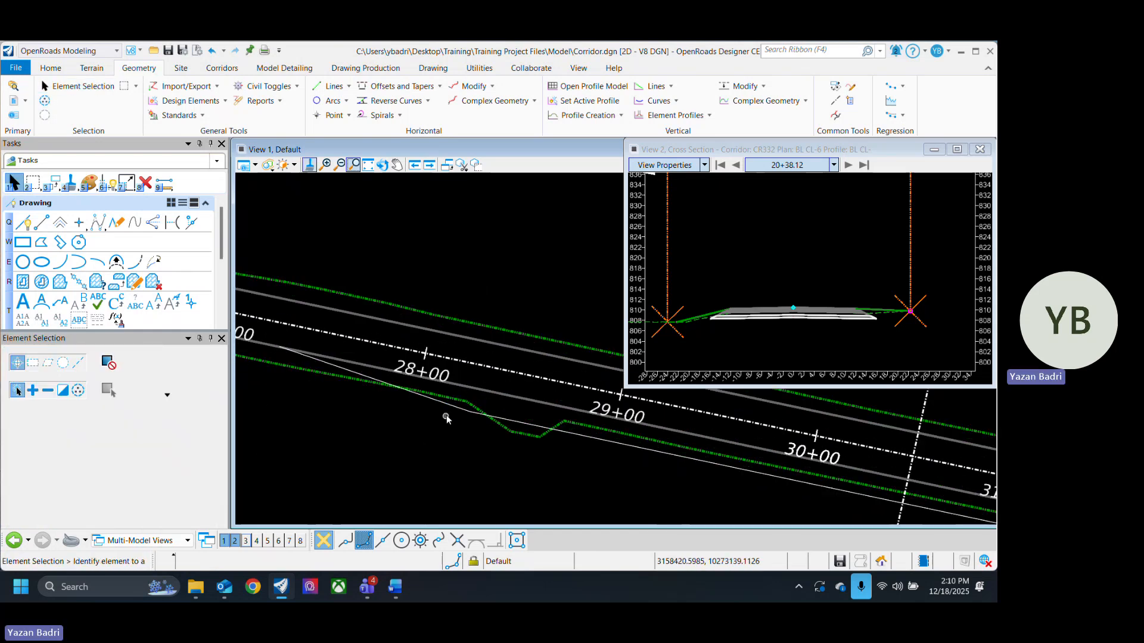
click(470, 419)
click(505, 419)
scroll(395, 394, down, 4)
click(496, 476)
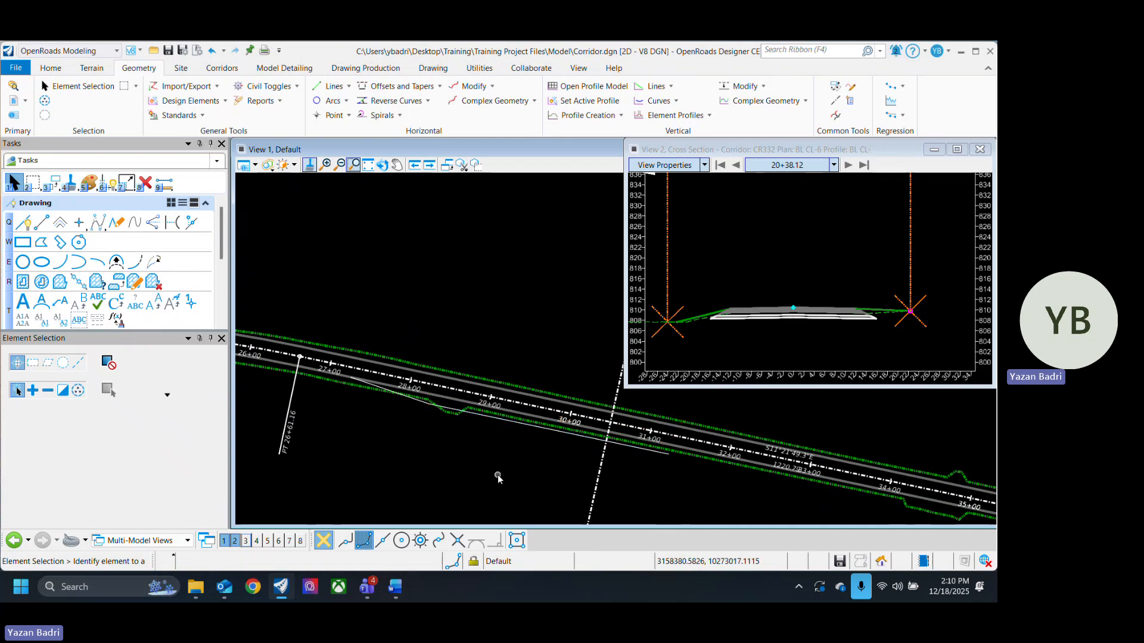
- Start Complex By Element with the feature definition set to Road_EdgeOfPavement
scroll(435, 417, up, 2)
scroll(436, 419, up, 2)
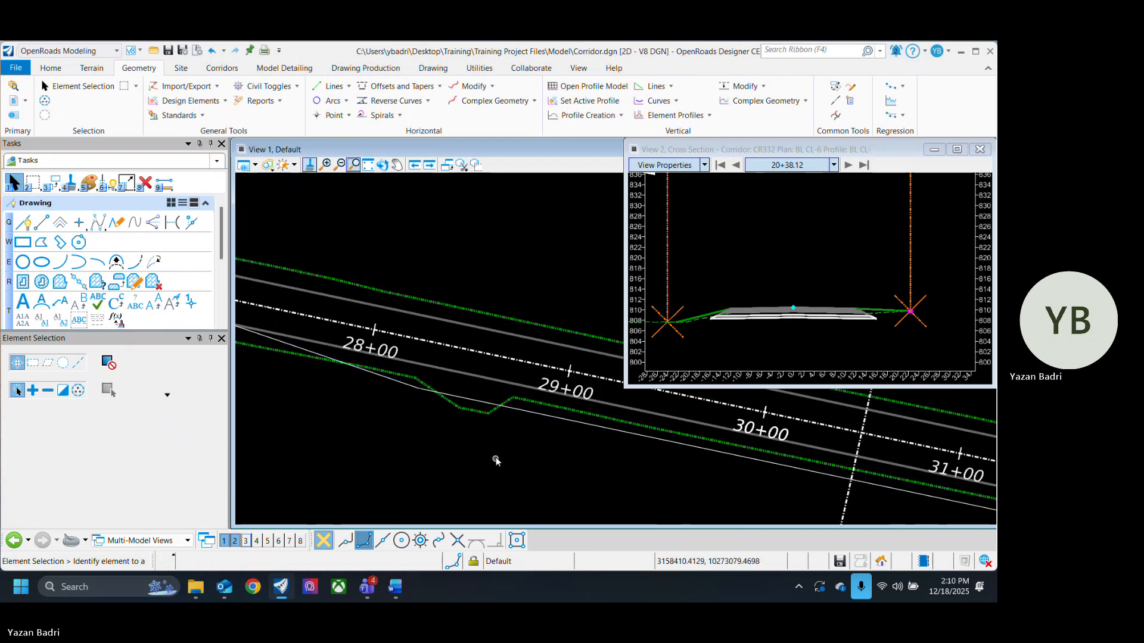
scroll(413, 465, down, 3)
middle_drag(374, 446, 429, 470)
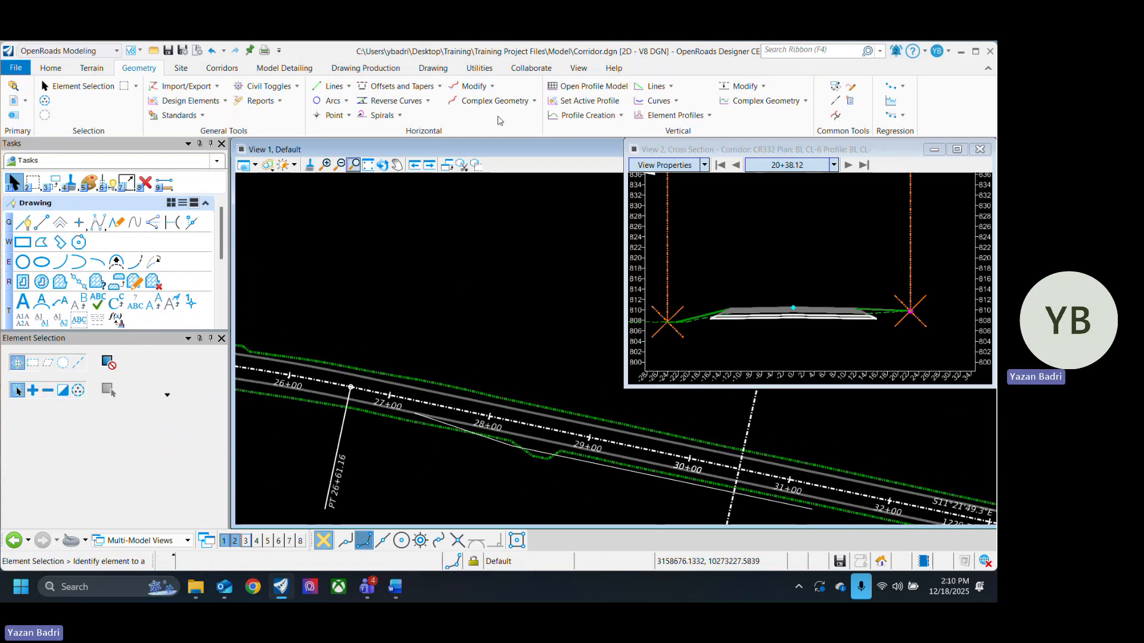
click(534, 101)
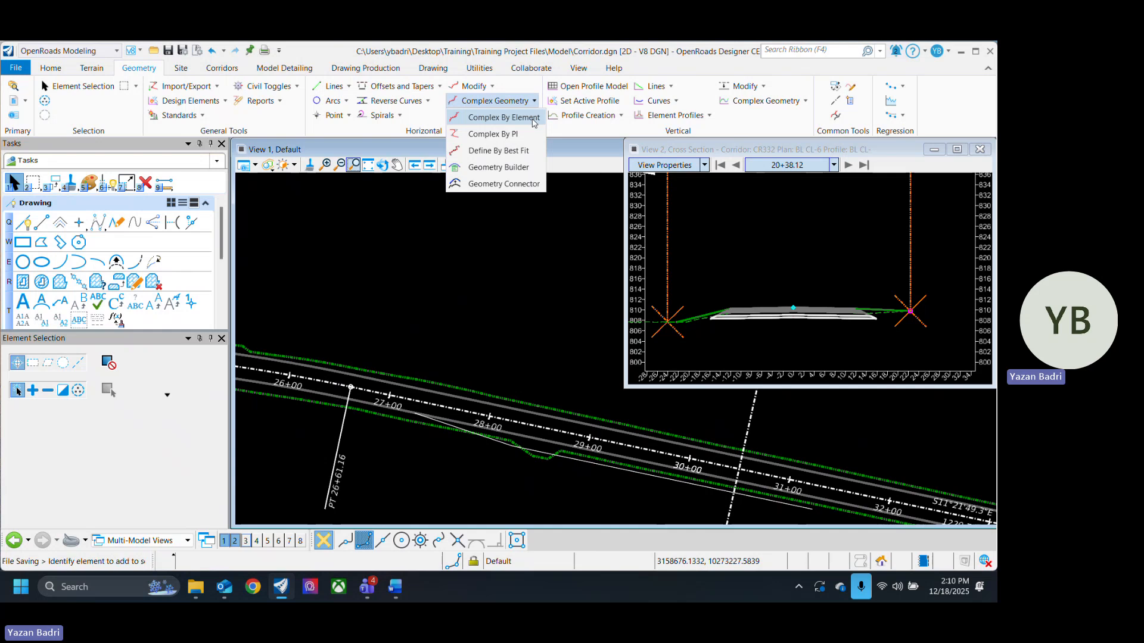
click(504, 118)
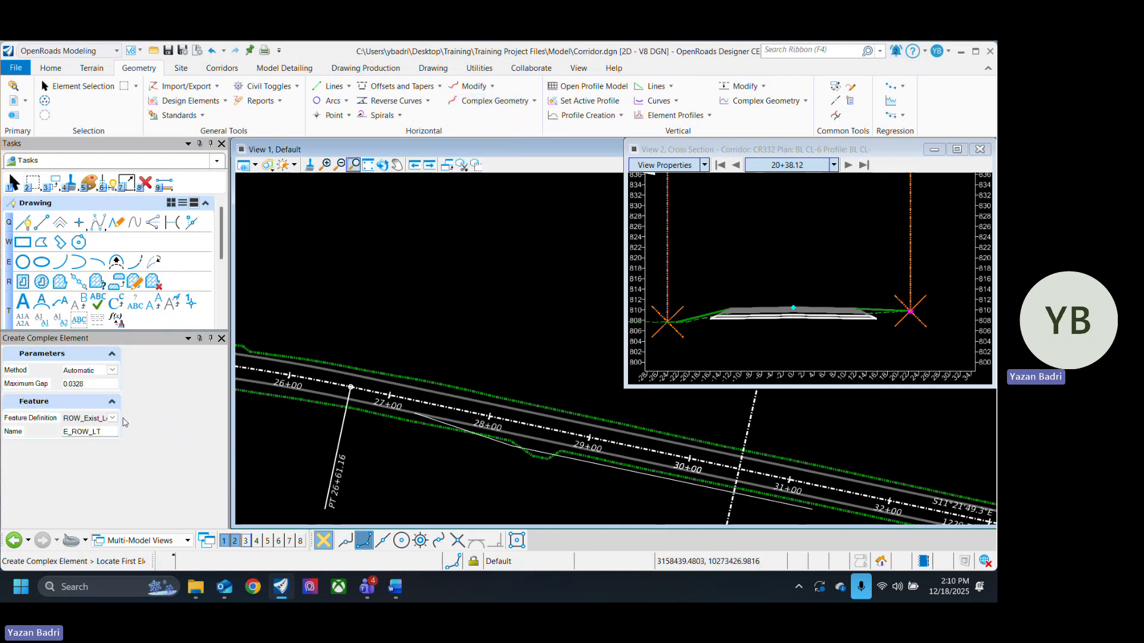
click(113, 419)
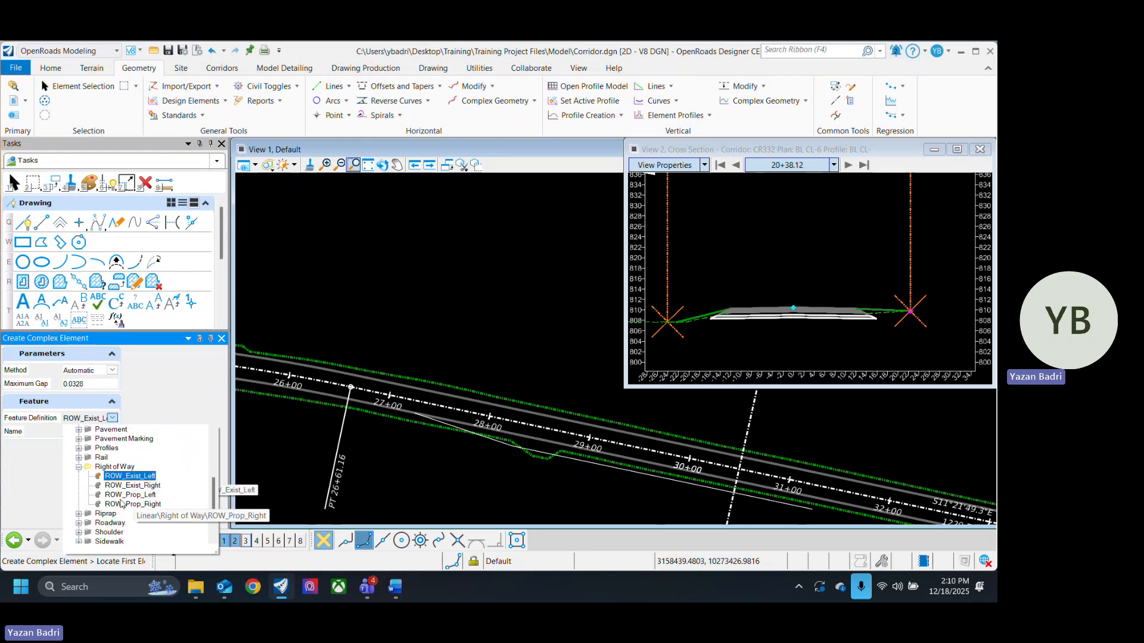
scroll(94, 460, up, 1)
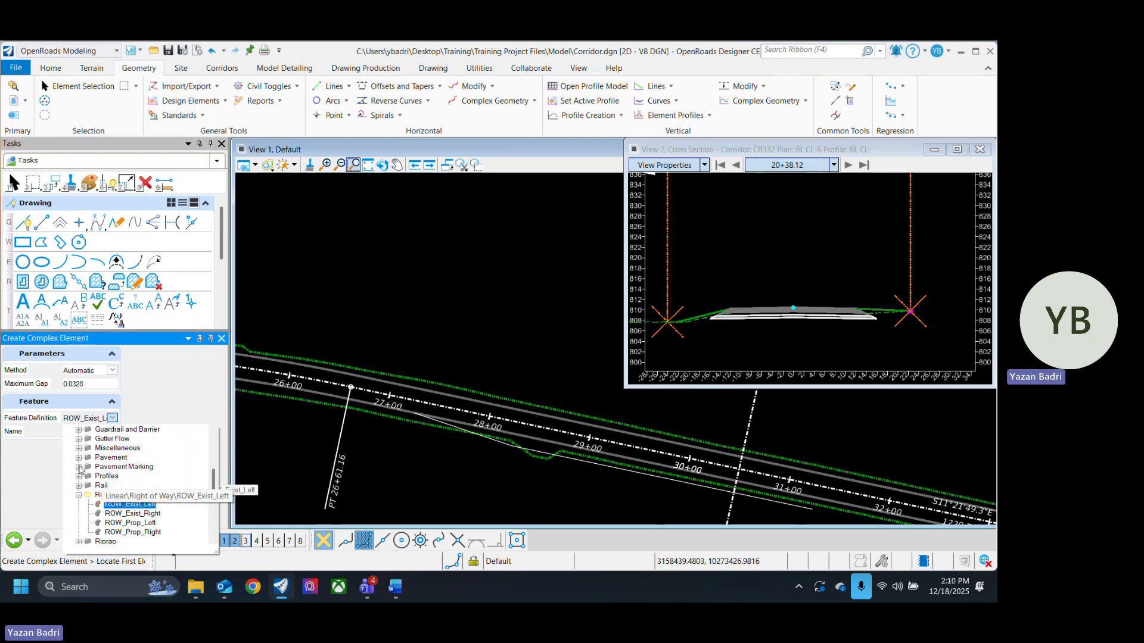
scroll(168, 516, up, 3)
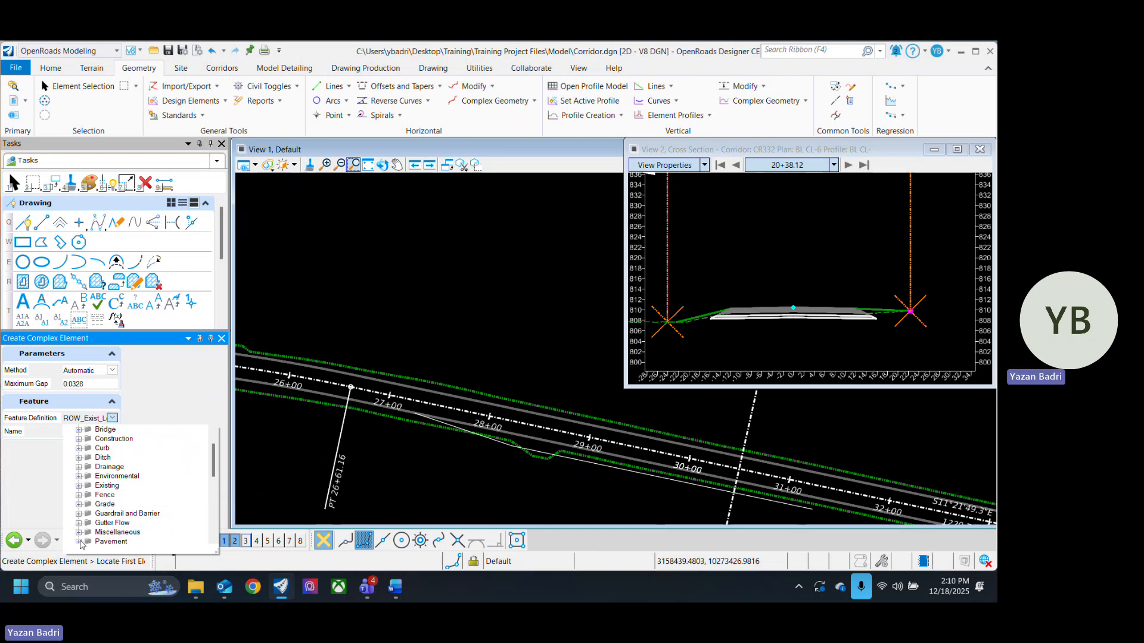
click(80, 542)
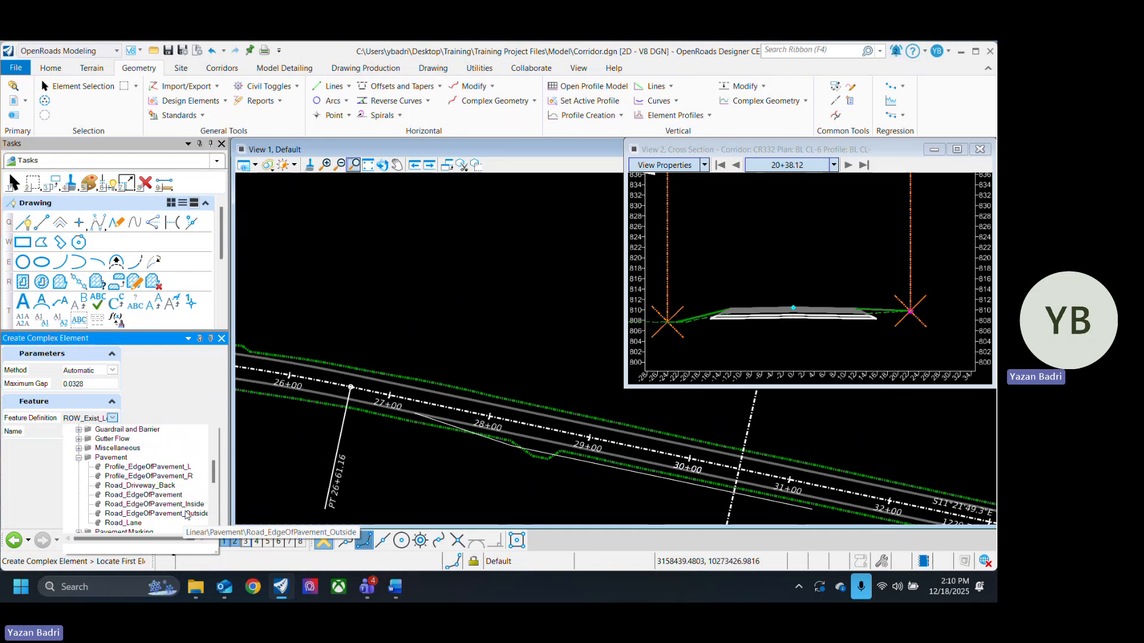
click(176, 497)
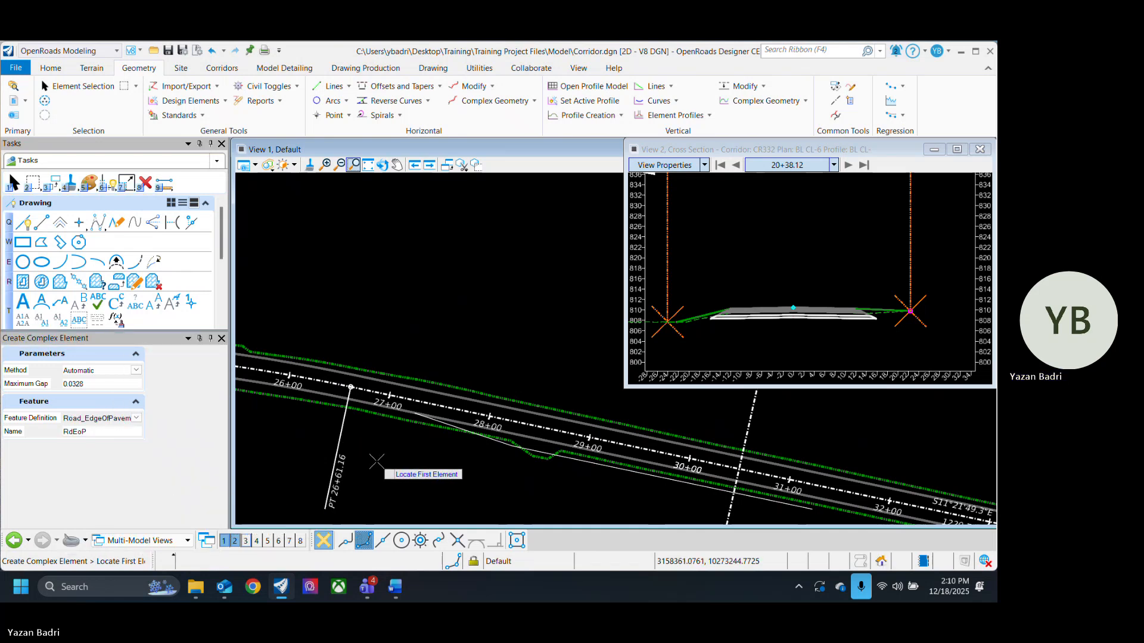
- Join the taper and partial offset lines into one complex element, accept it, and exit the tool
scroll(464, 435, up, 2)
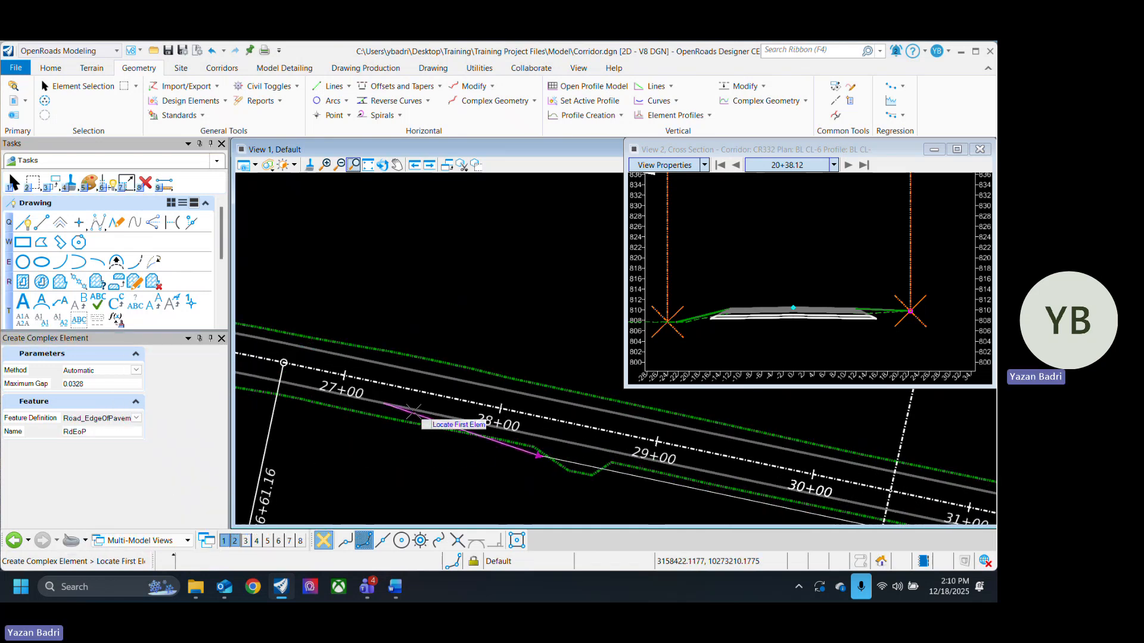
click(536, 453)
scroll(409, 454, down, 2)
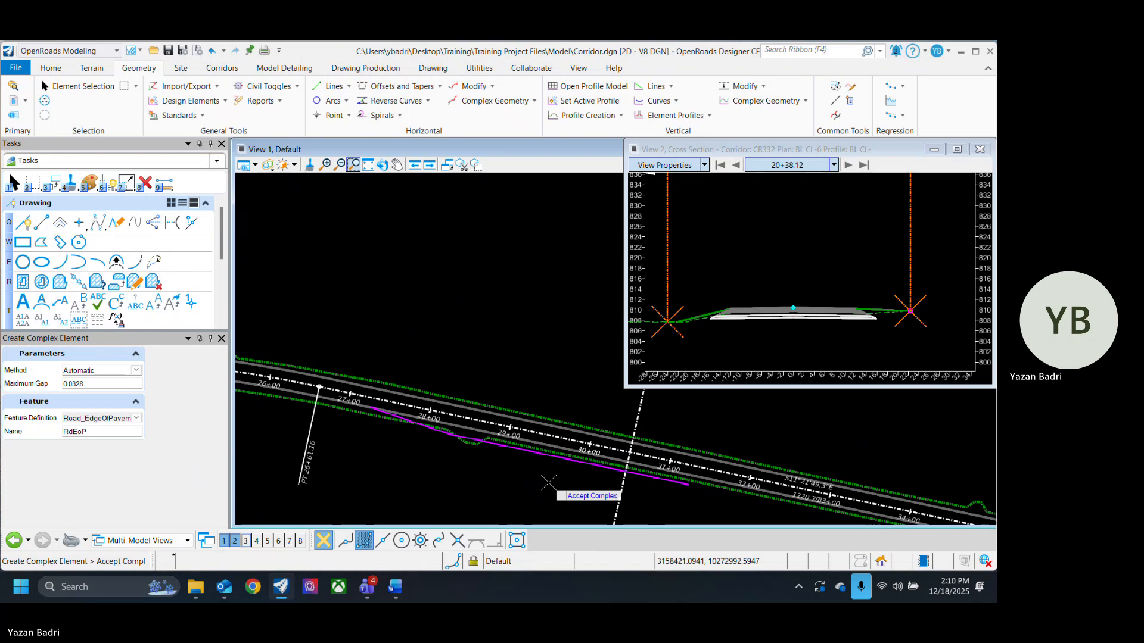
click(548, 482)
click(68, 89)
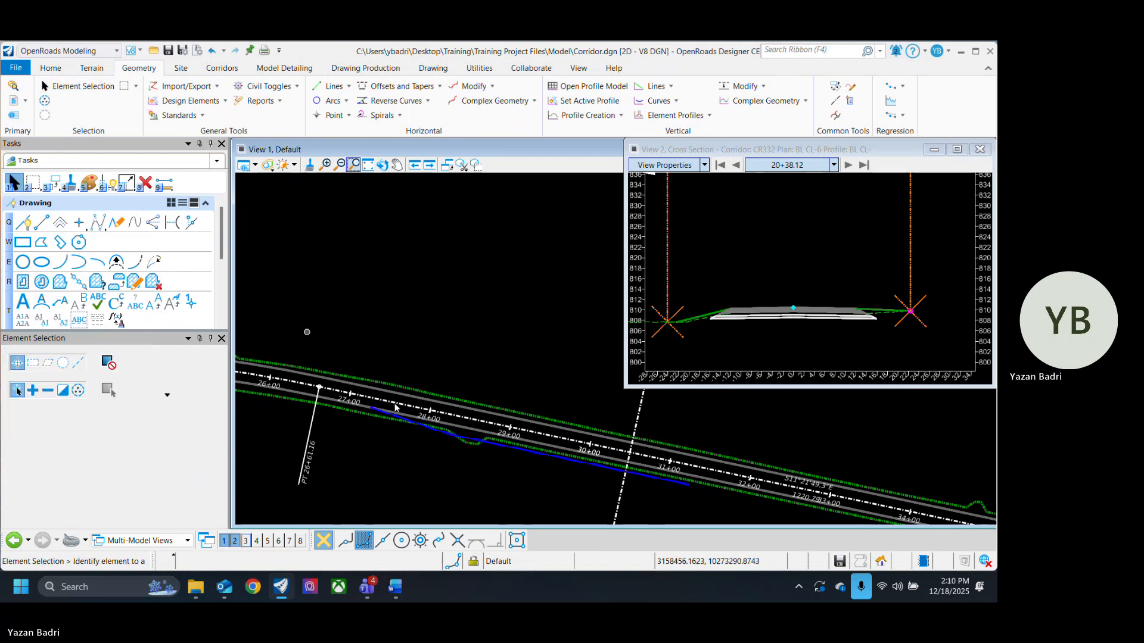
- Save the design file
scroll(469, 433, up, 2)
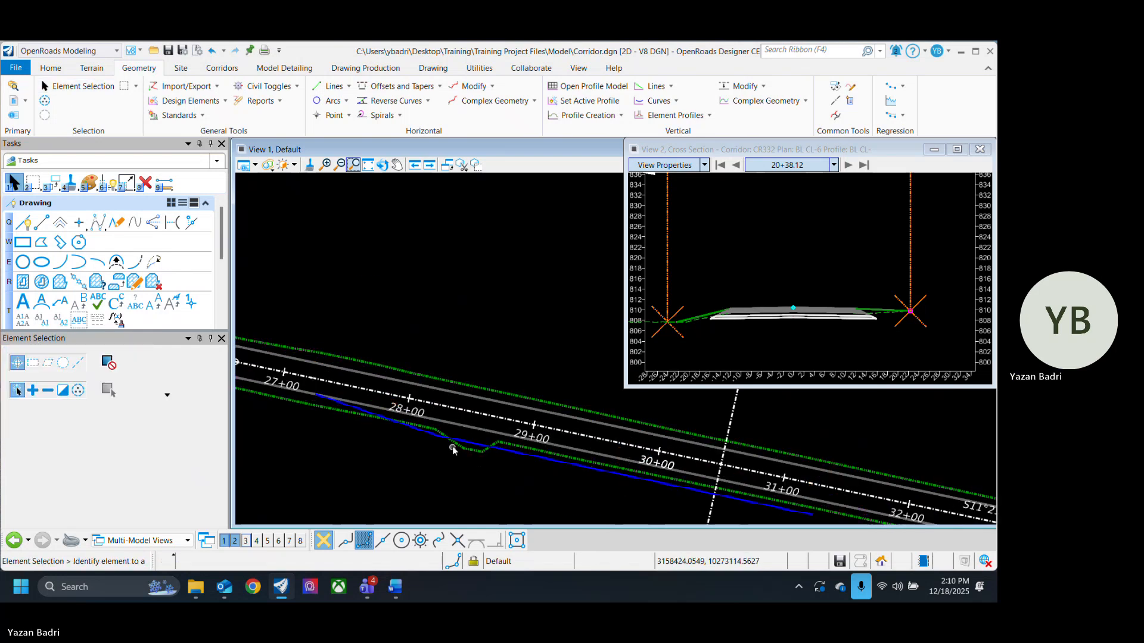
mouse_move(461, 446)
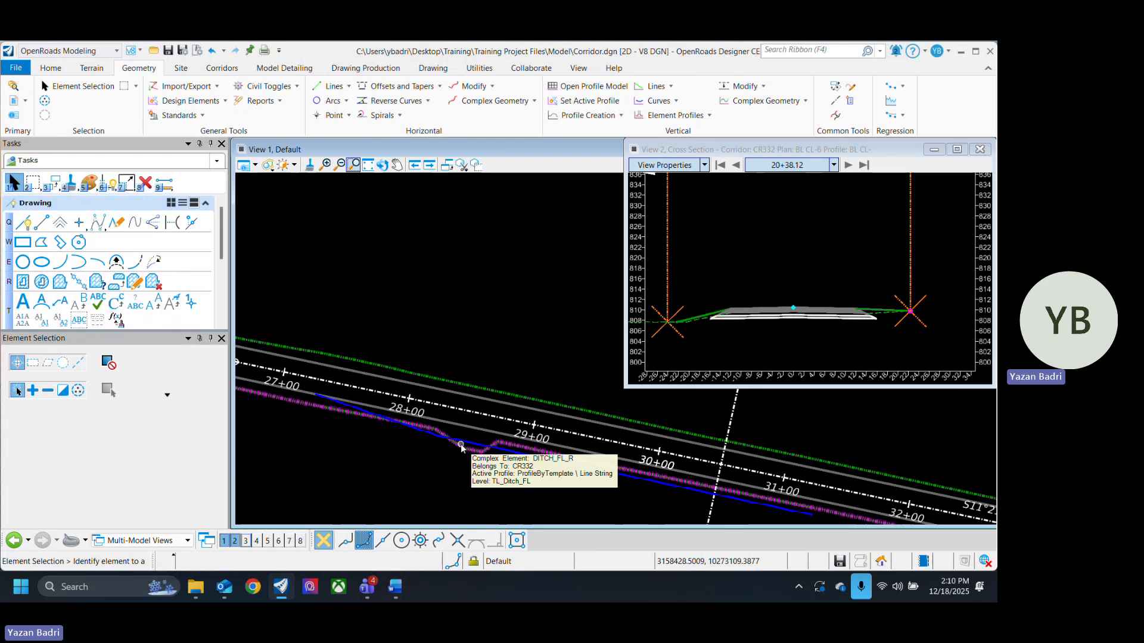
key(ctrl+s)
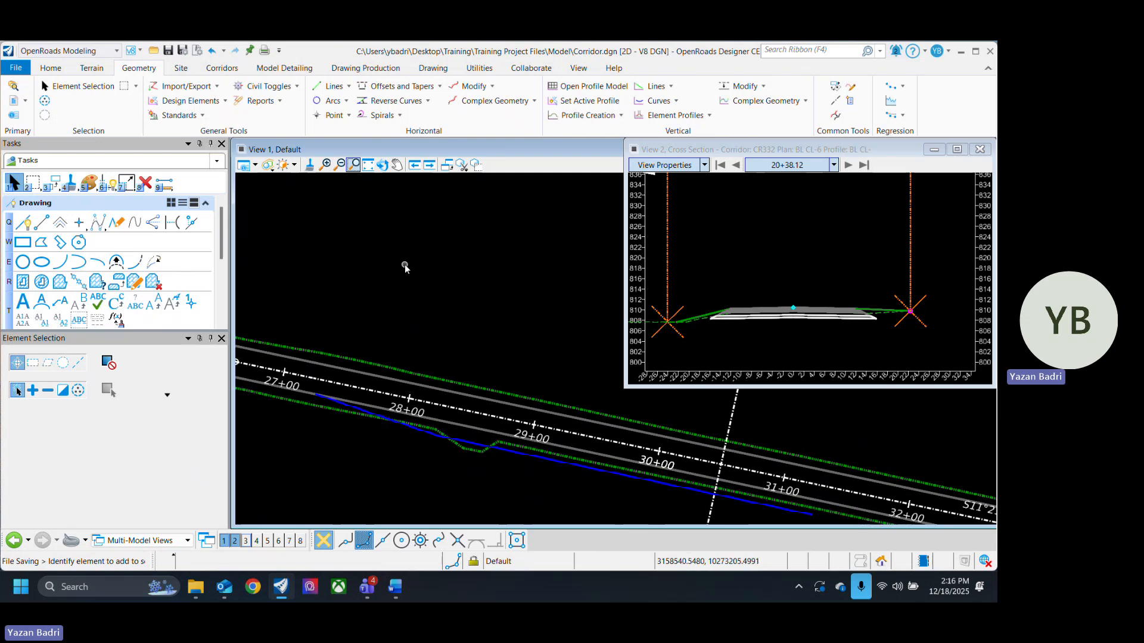
scroll(559, 370, down, 3)
scroll(623, 410, down, 5)
scroll(607, 414, up, 8)
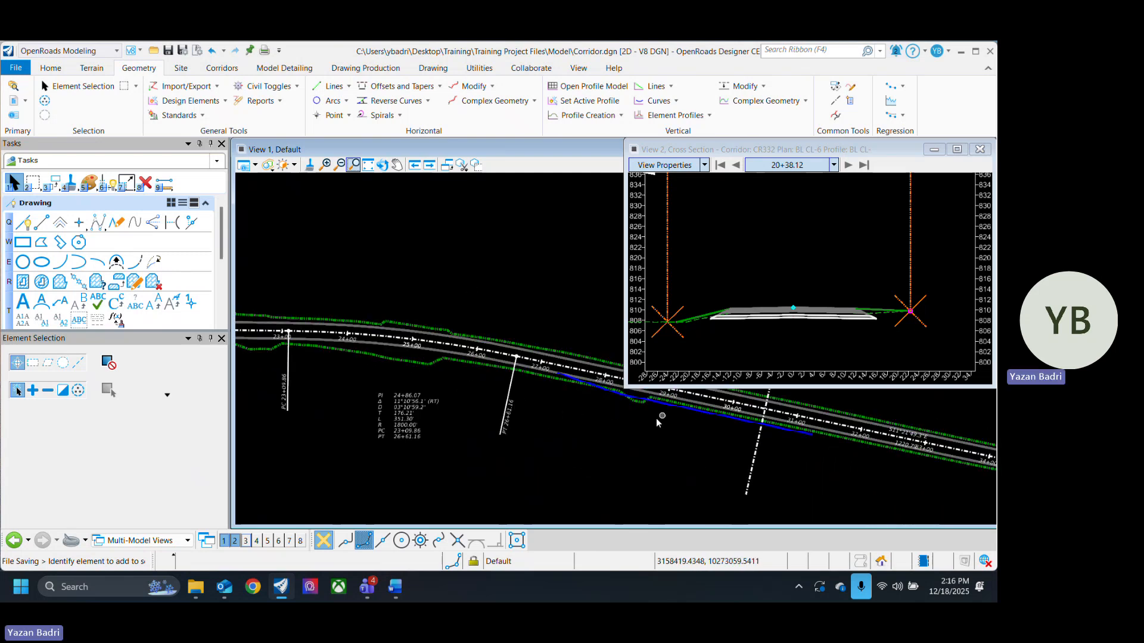
middle_drag(570, 483, 441, 476)
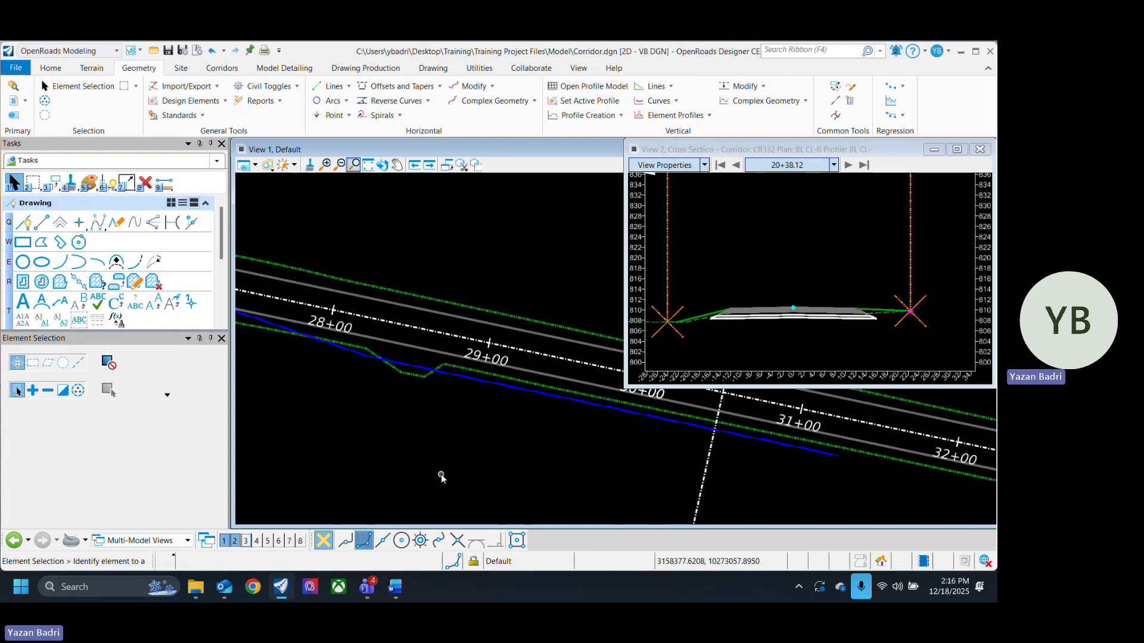
scroll(552, 476, down, 3)
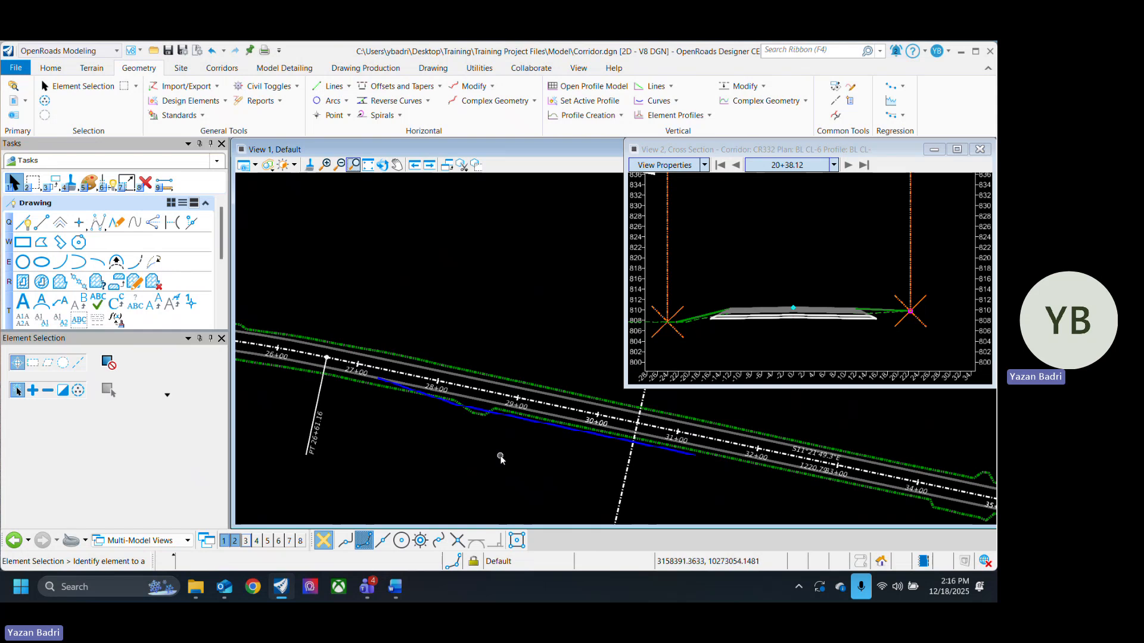
- Rename the new edge-of-pavement complex element to RT_EOP in its quick properties
click(535, 102)
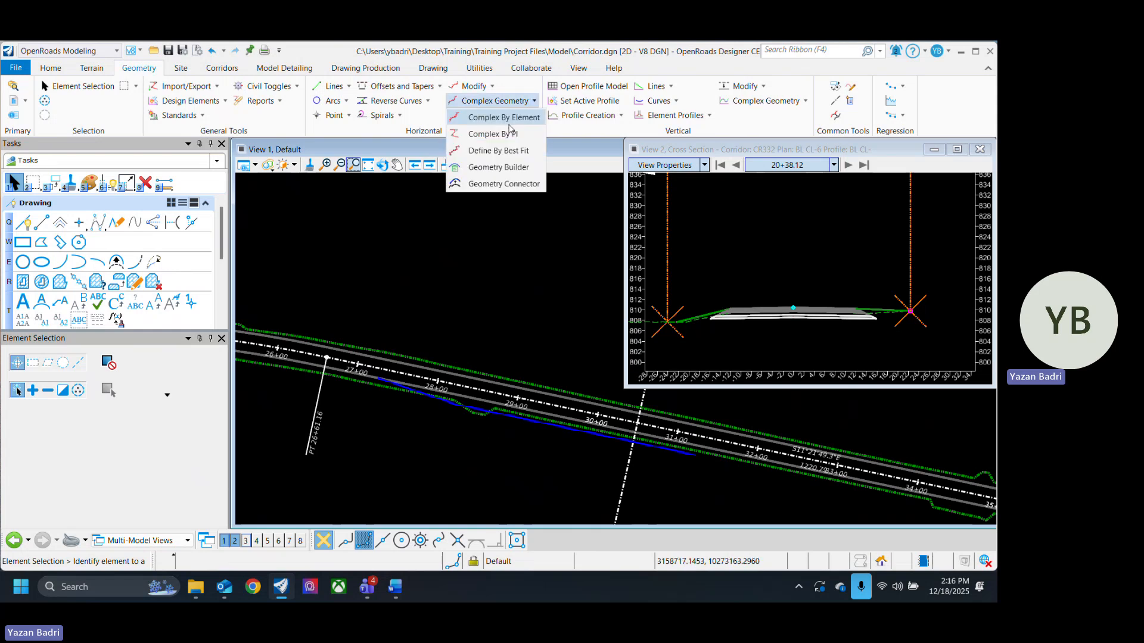
click(522, 271)
click(477, 403)
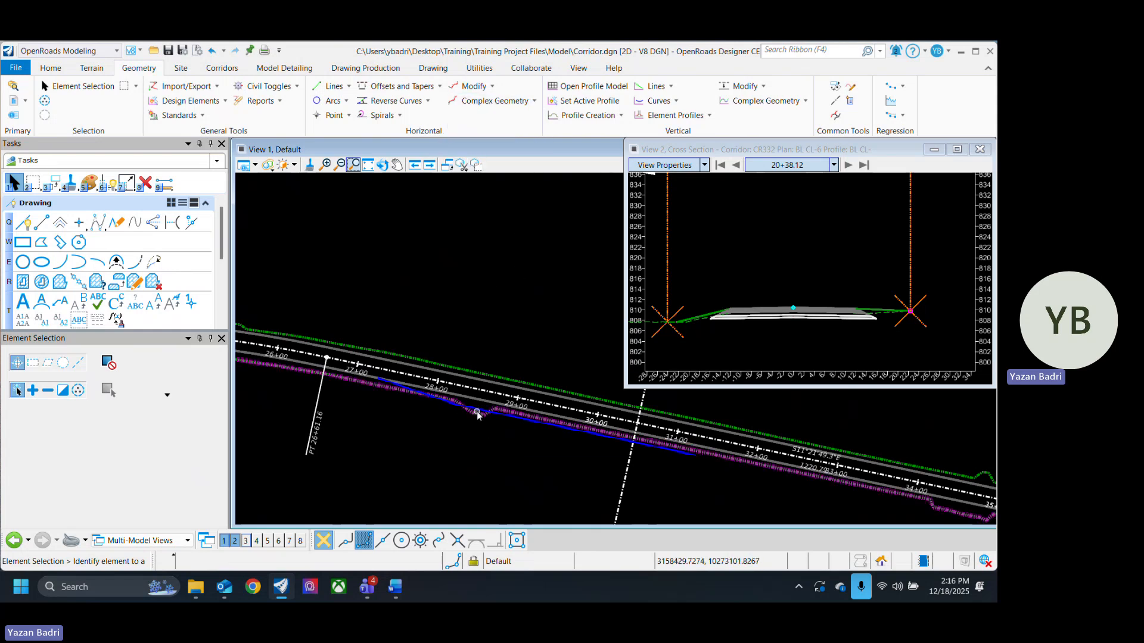
scroll(480, 405, up, 3)
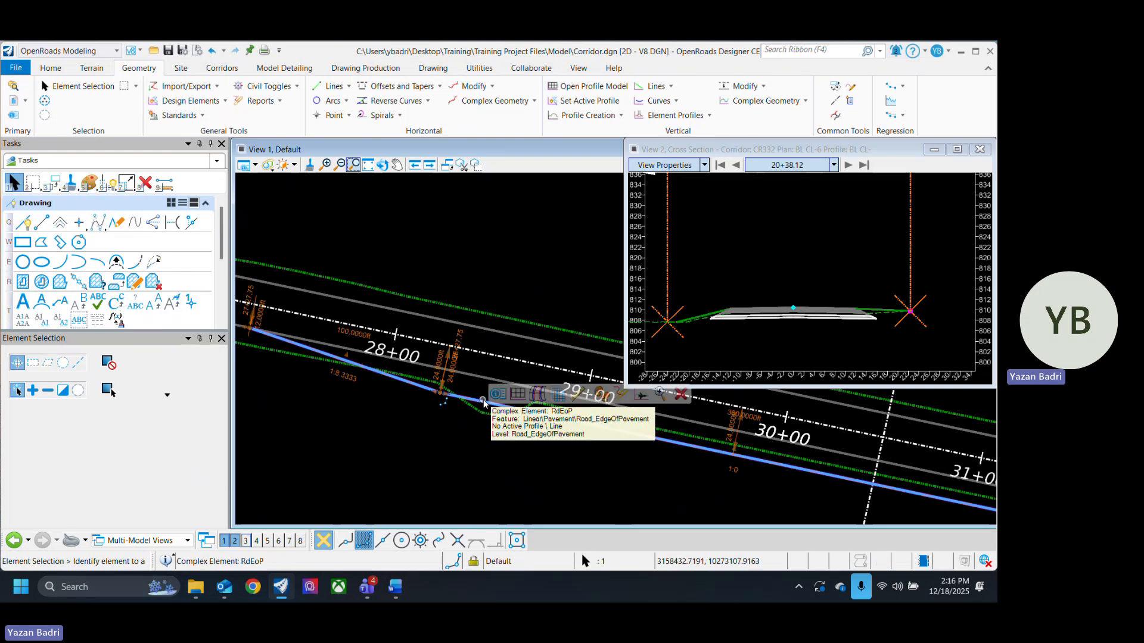
click(497, 395)
click(603, 414)
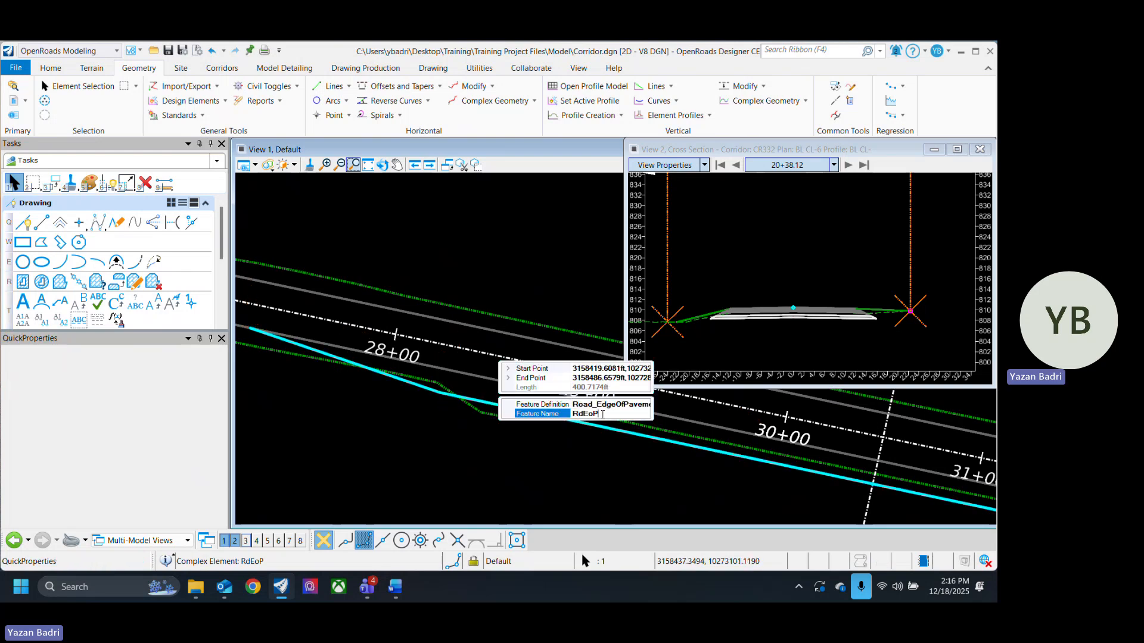
drag(602, 414, 548, 418)
text(RT_EO)
click(458, 509)
click(458, 509)
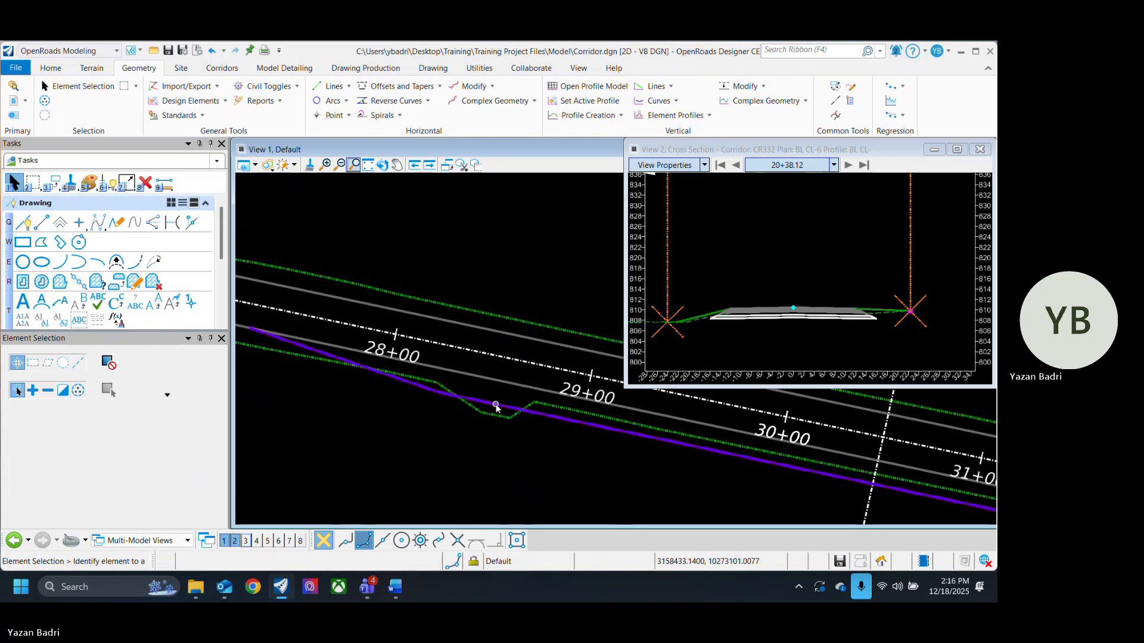
- Select the RT_EOP complex element to check its name along the corridor
click(503, 401)
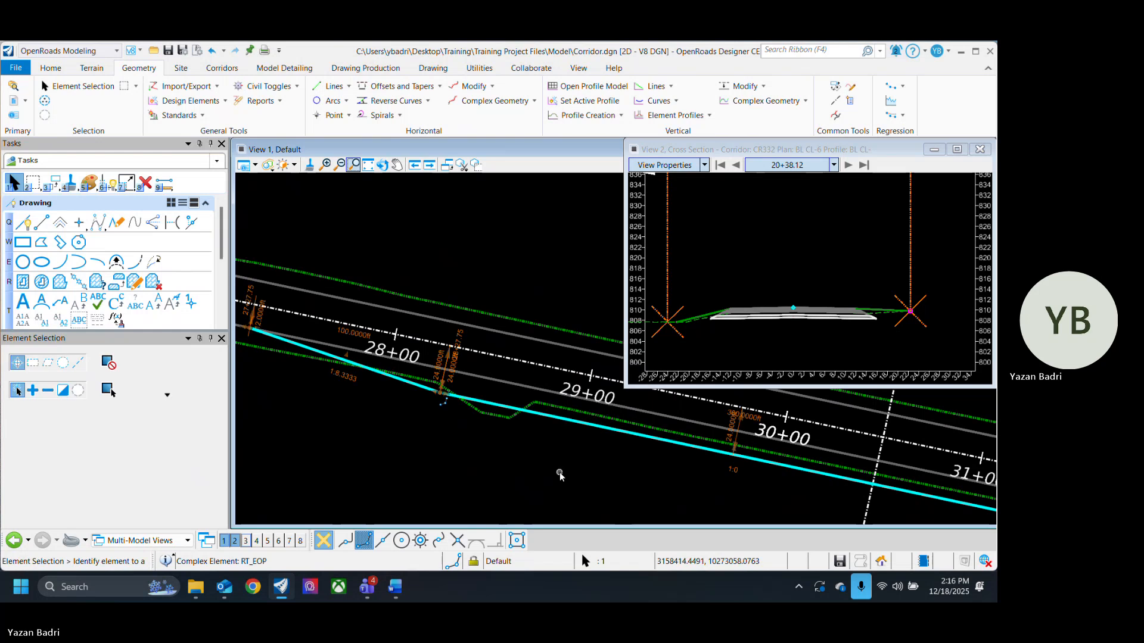
scroll(559, 474, down, 4)
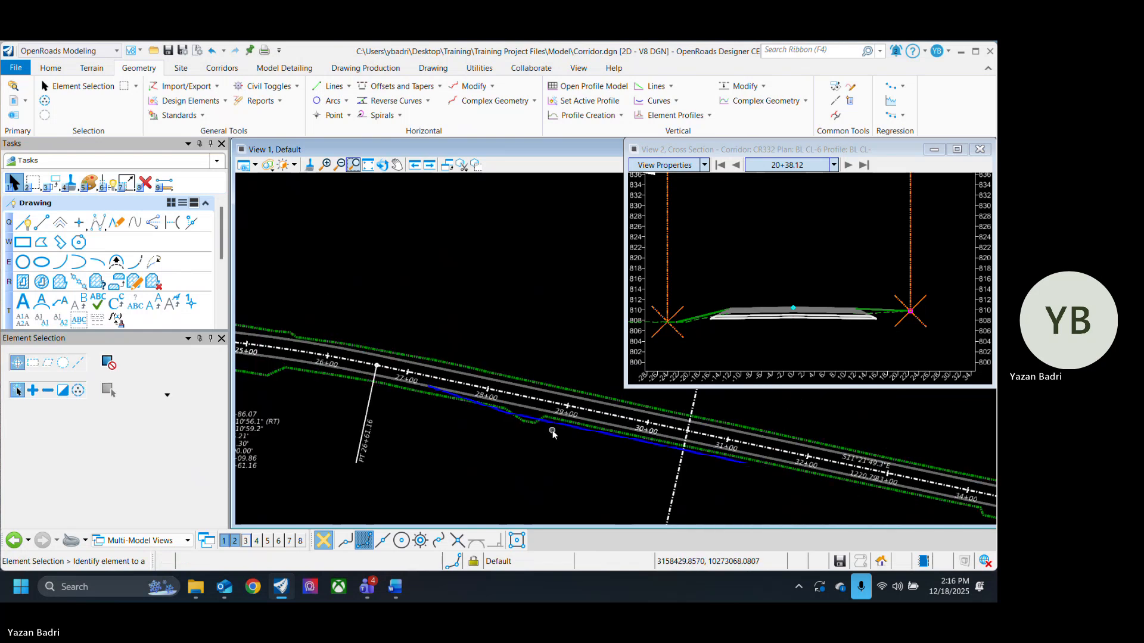
middle_drag(623, 477, 584, 473)
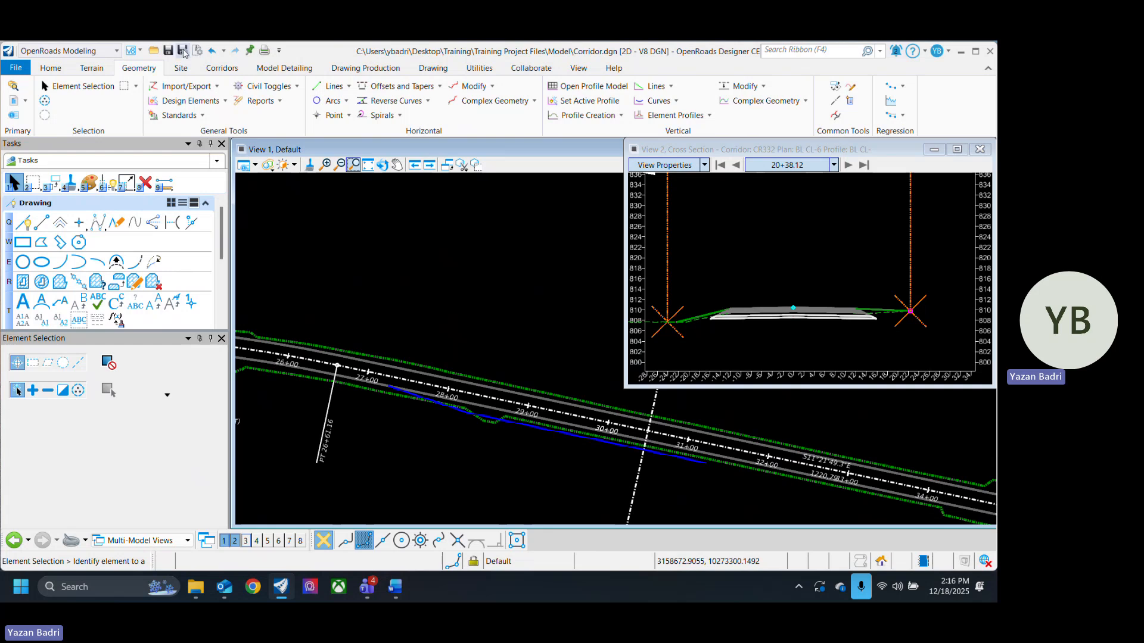
- Start Create Point Control on the corridor and turn on construction display in the plan view
click(228, 68)
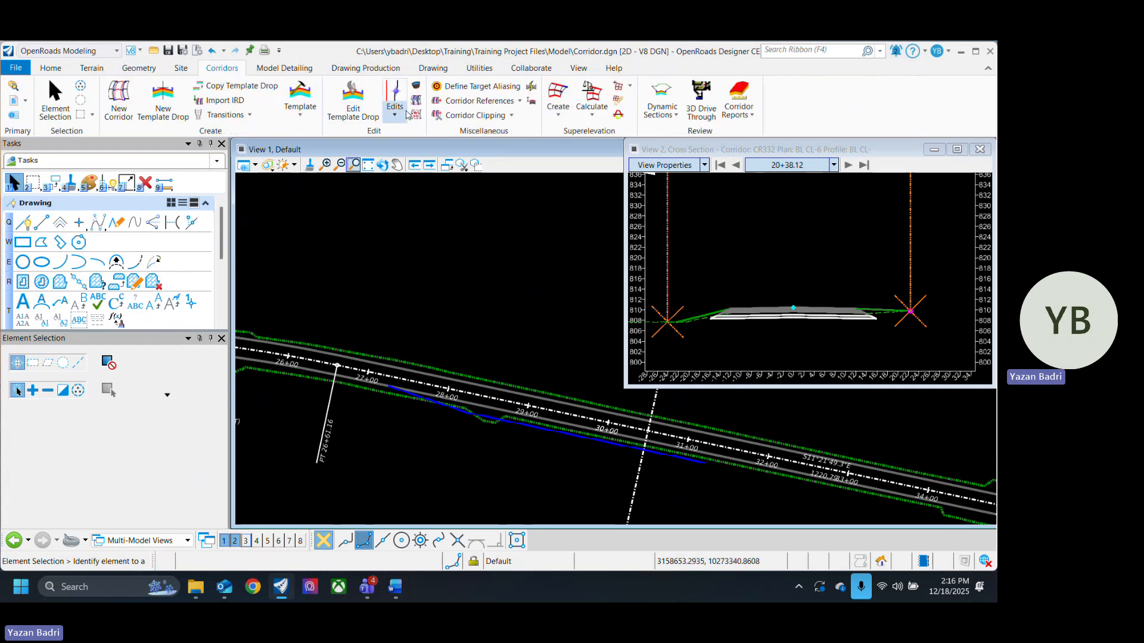
click(403, 117)
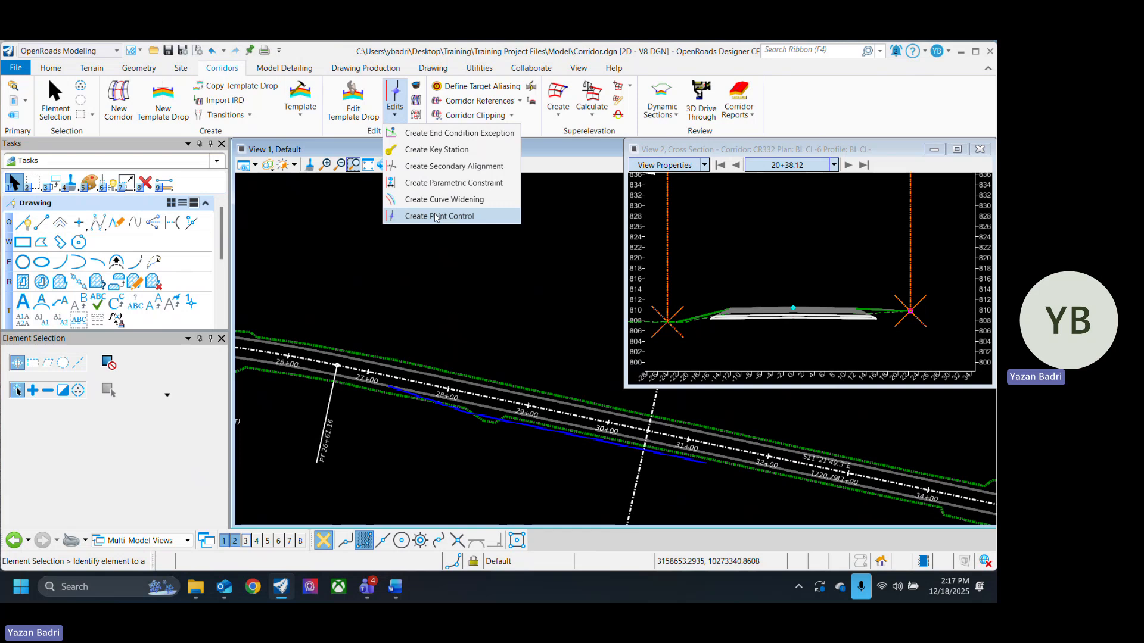
click(435, 217)
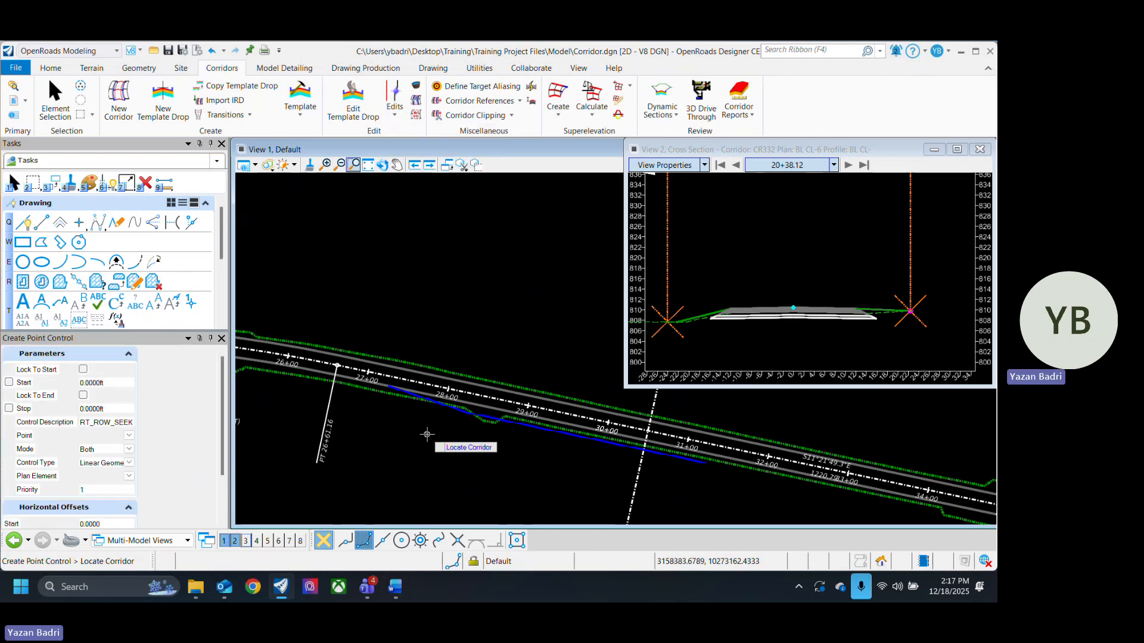
scroll(417, 430, up, 1)
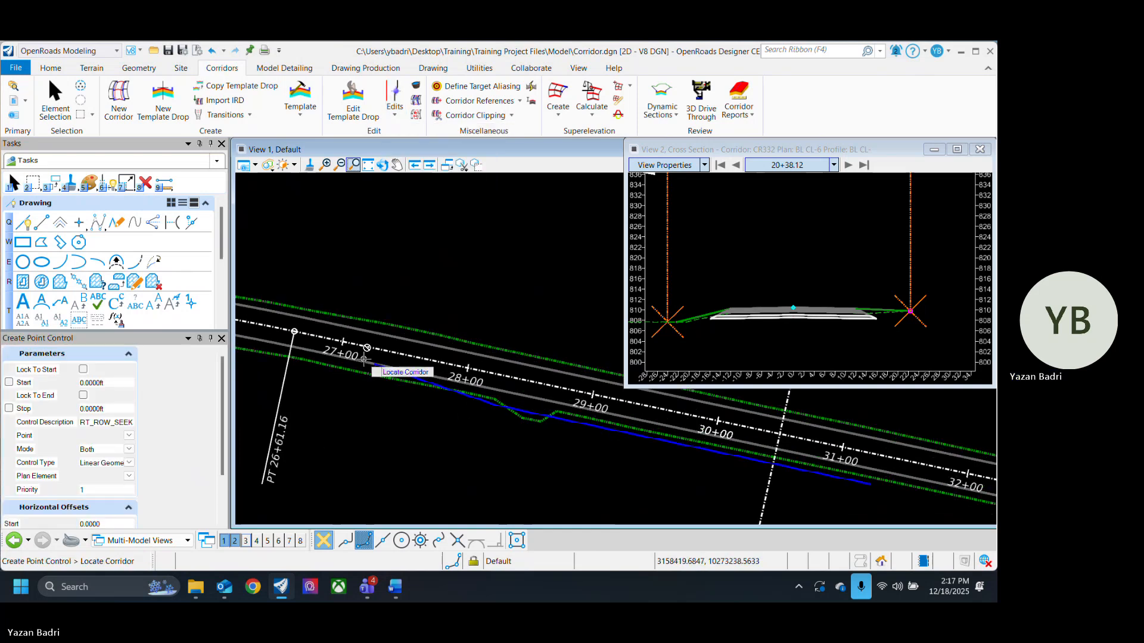
click(256, 166)
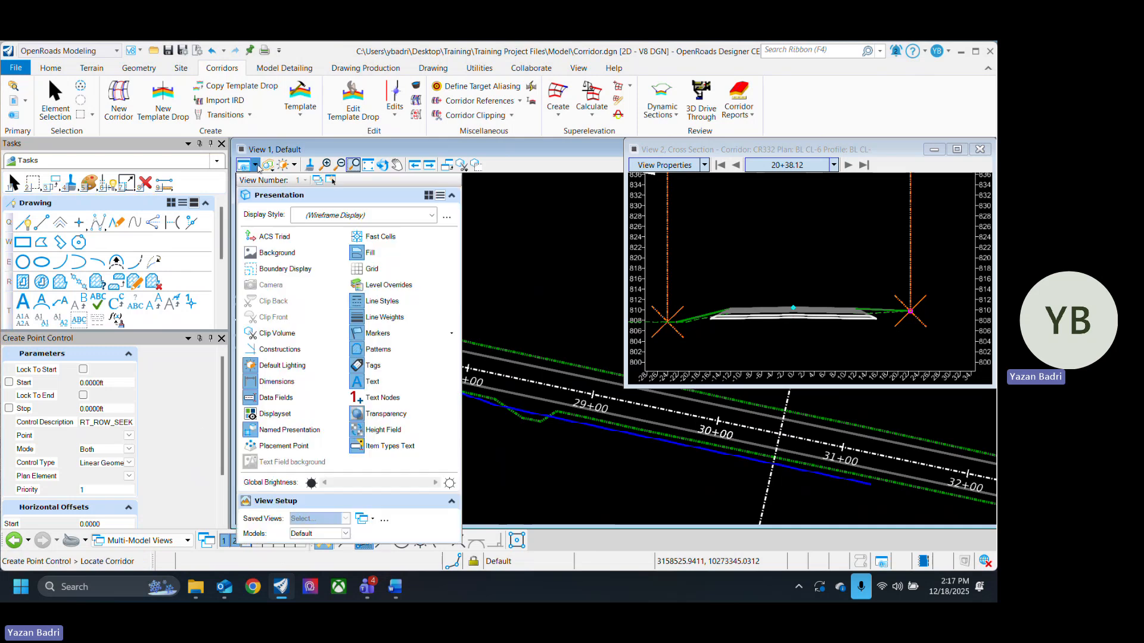
click(293, 357)
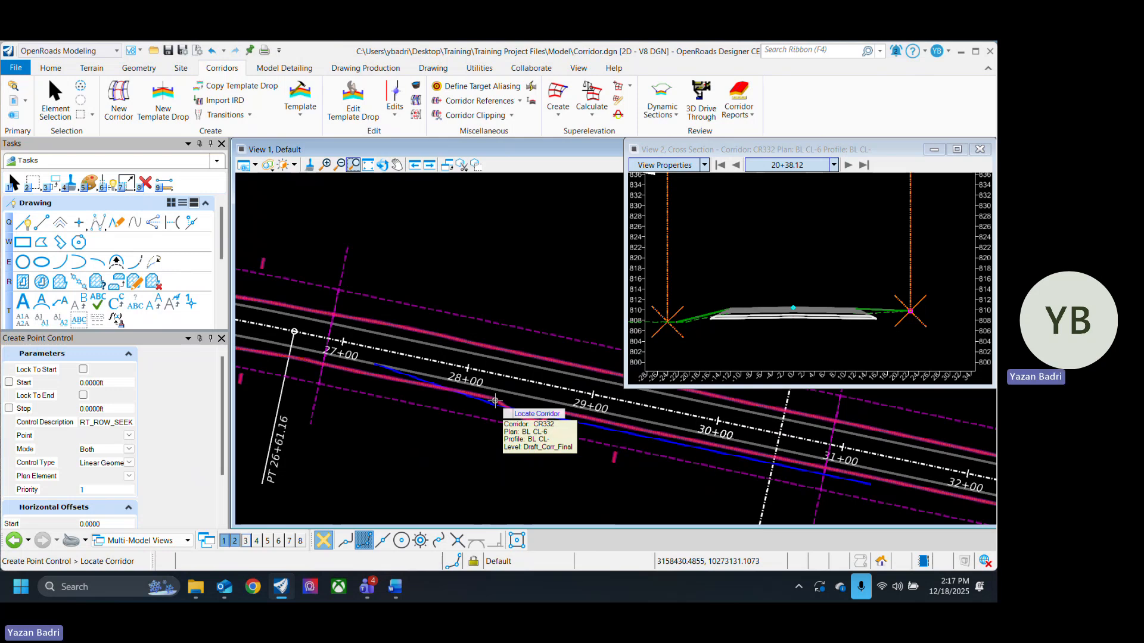
- Select the CR332 corridor and set the point control's start station at 27+27.75 and stop station at 31+27.75
click(494, 400)
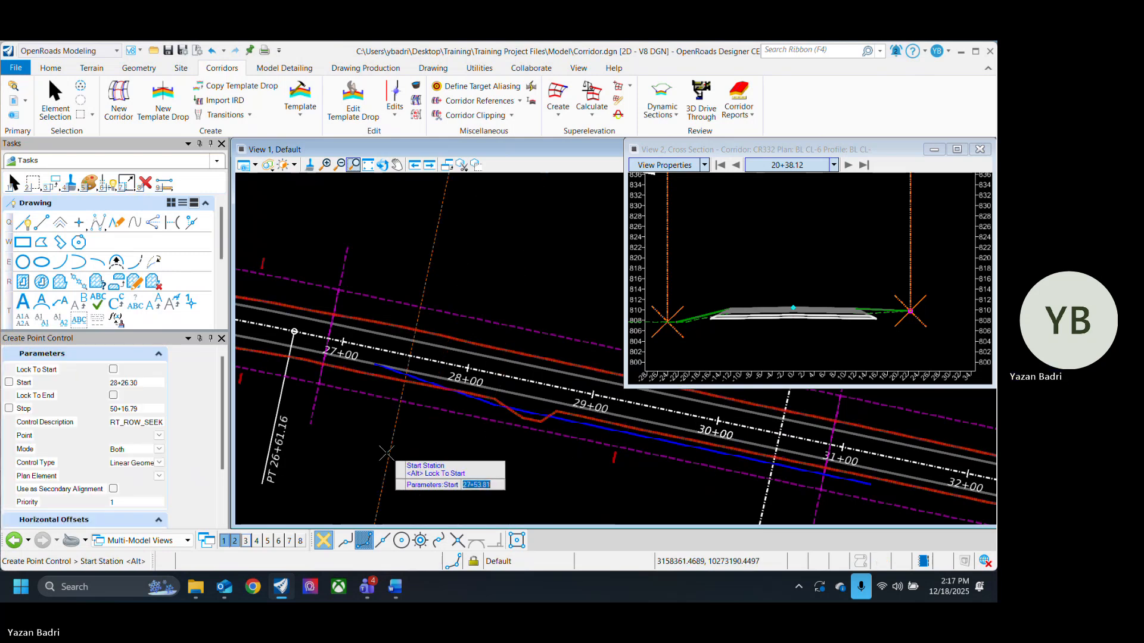
scroll(371, 377, up, 3)
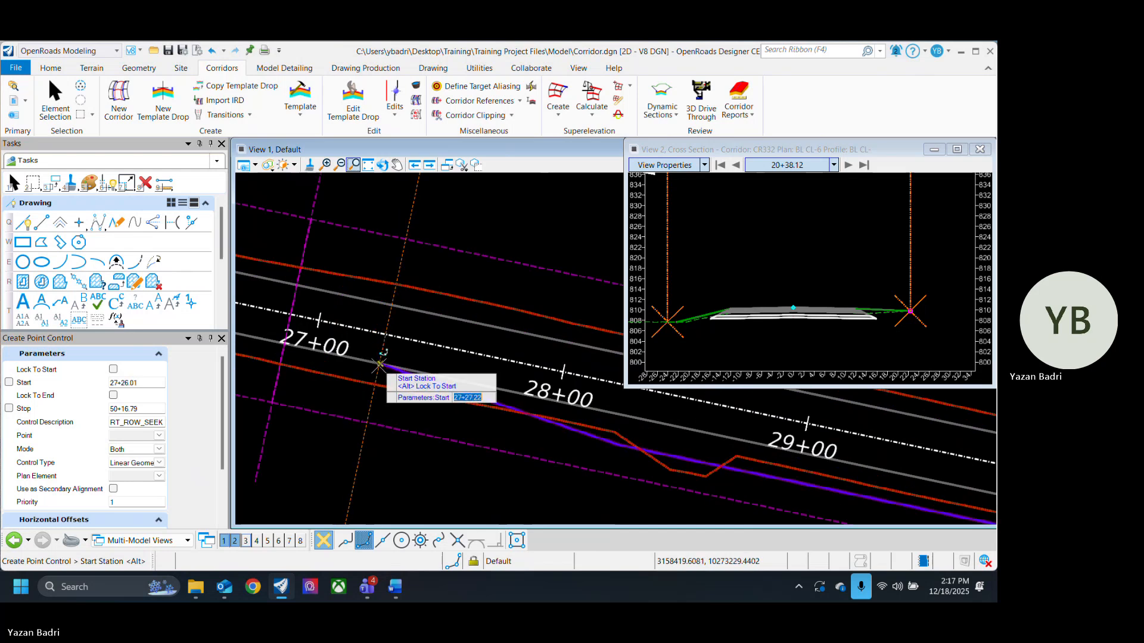
click(381, 363)
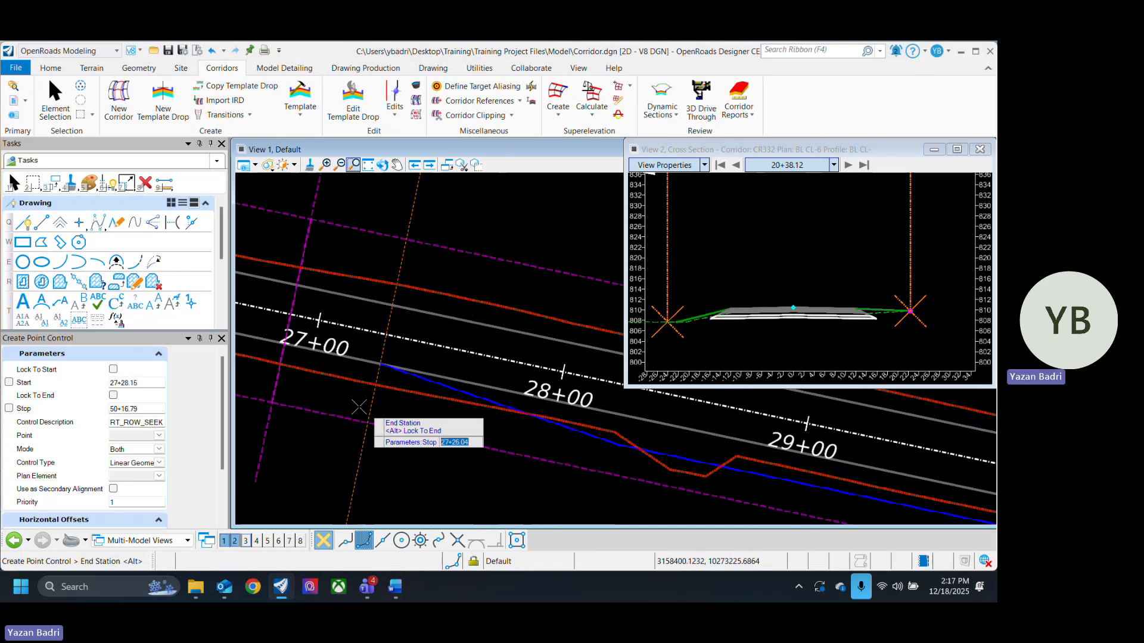
scroll(485, 471, down, 3)
scroll(600, 467, up, 3)
scroll(600, 467, up, 2)
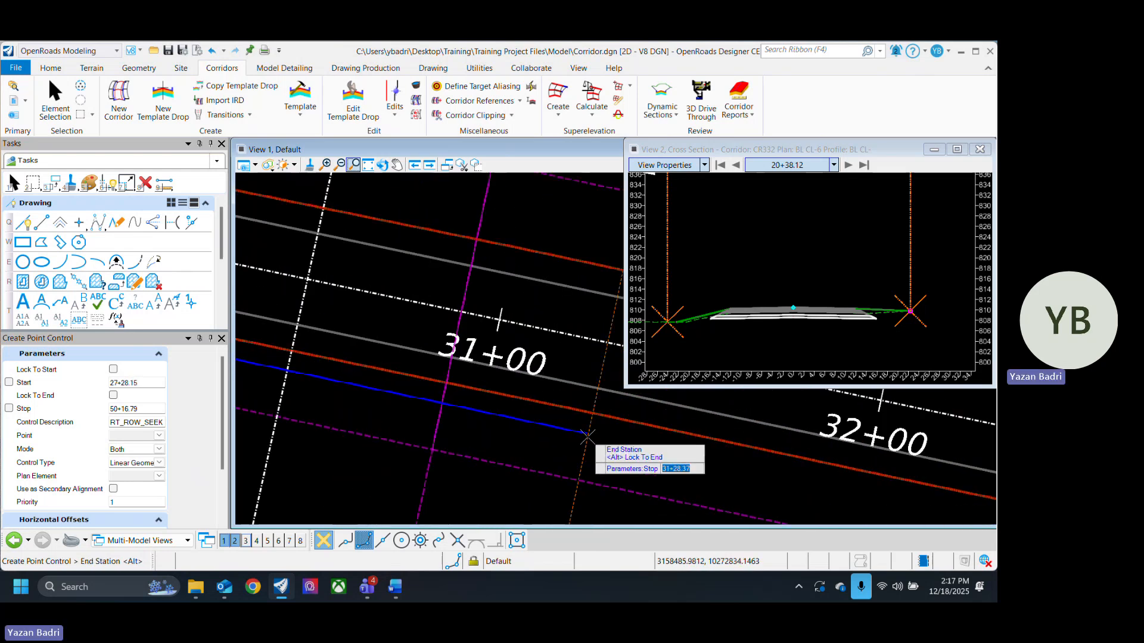
click(586, 434)
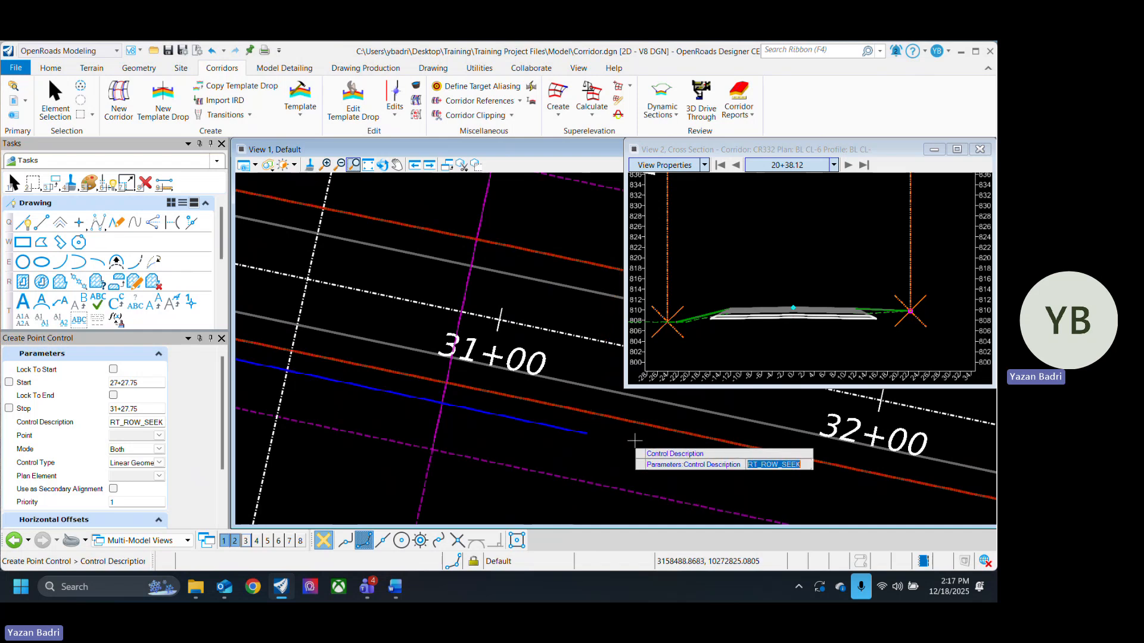
- Set the point control description to RT_WIDEN
scroll(585, 433, down, 4)
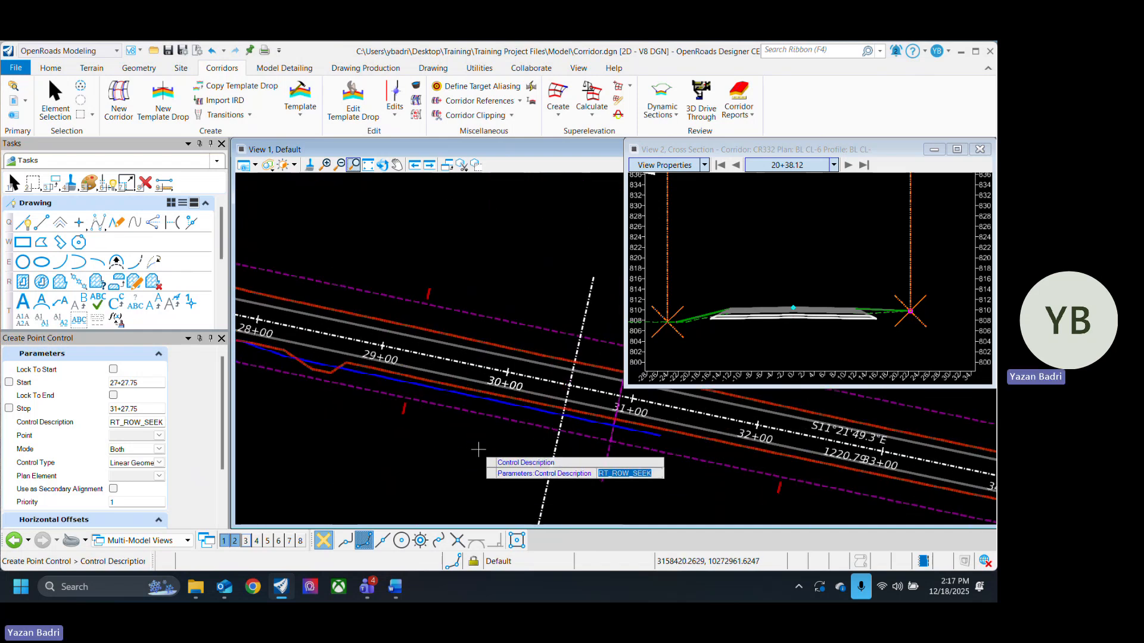
text(RT_WIDEN)
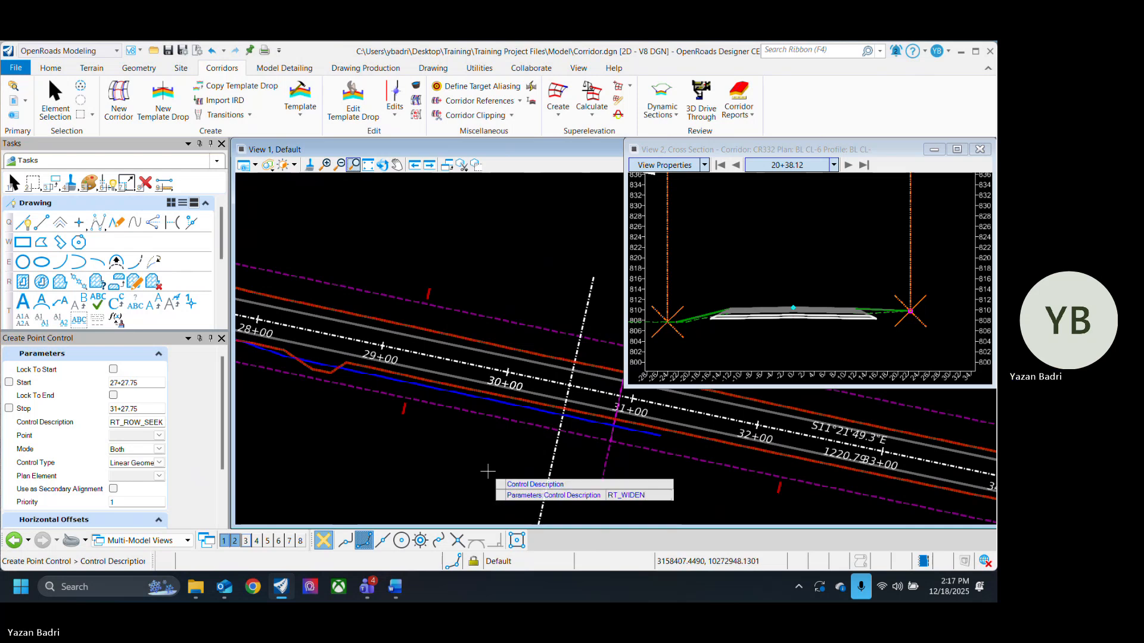
key(Return)
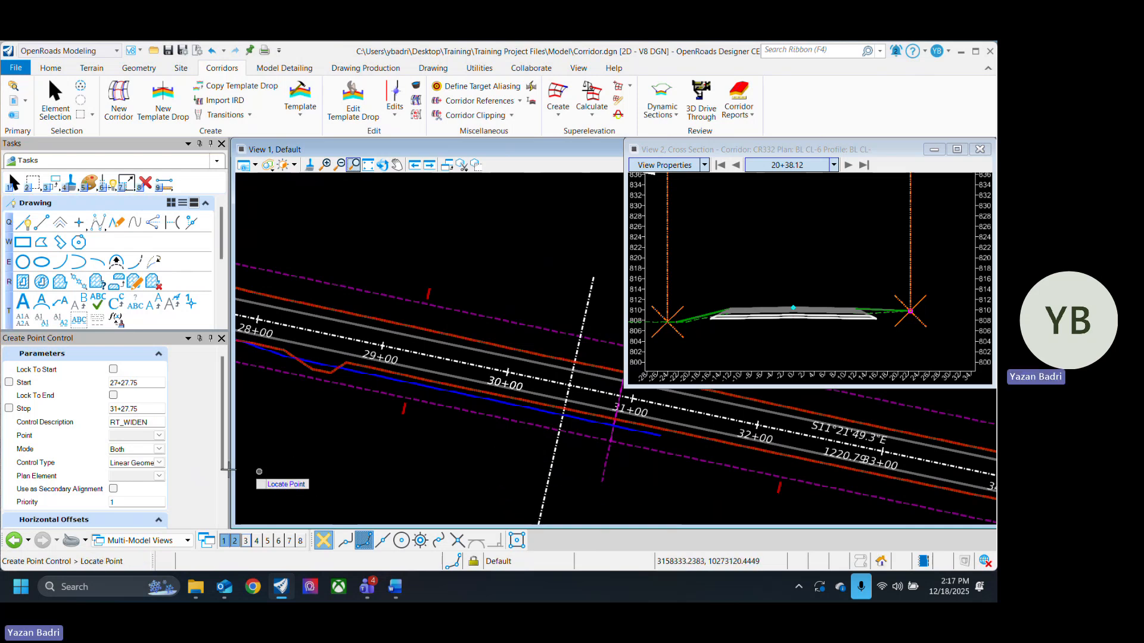
- Set the controlled point to EOP_R with Horizontal mode and Linear Geometry control type
click(159, 436)
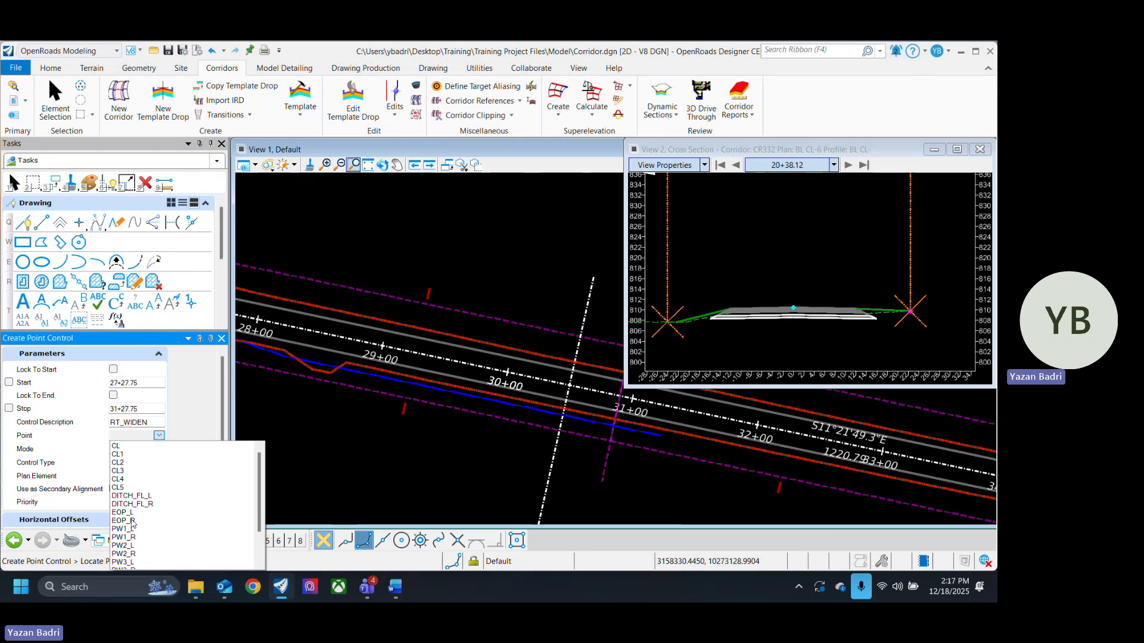
click(124, 520)
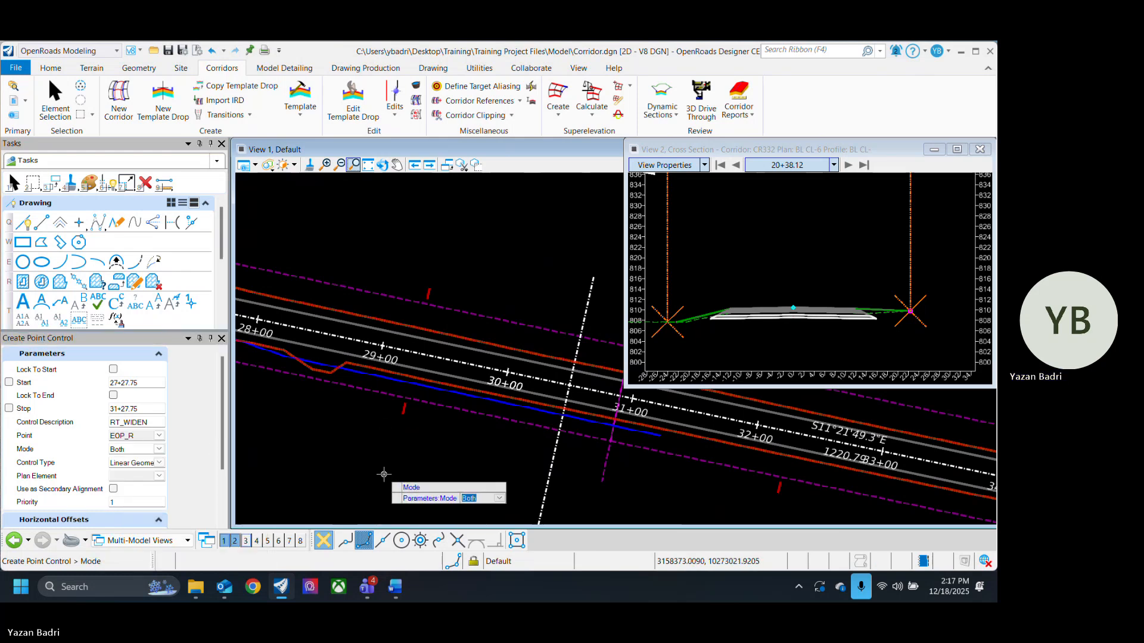
key(Down)
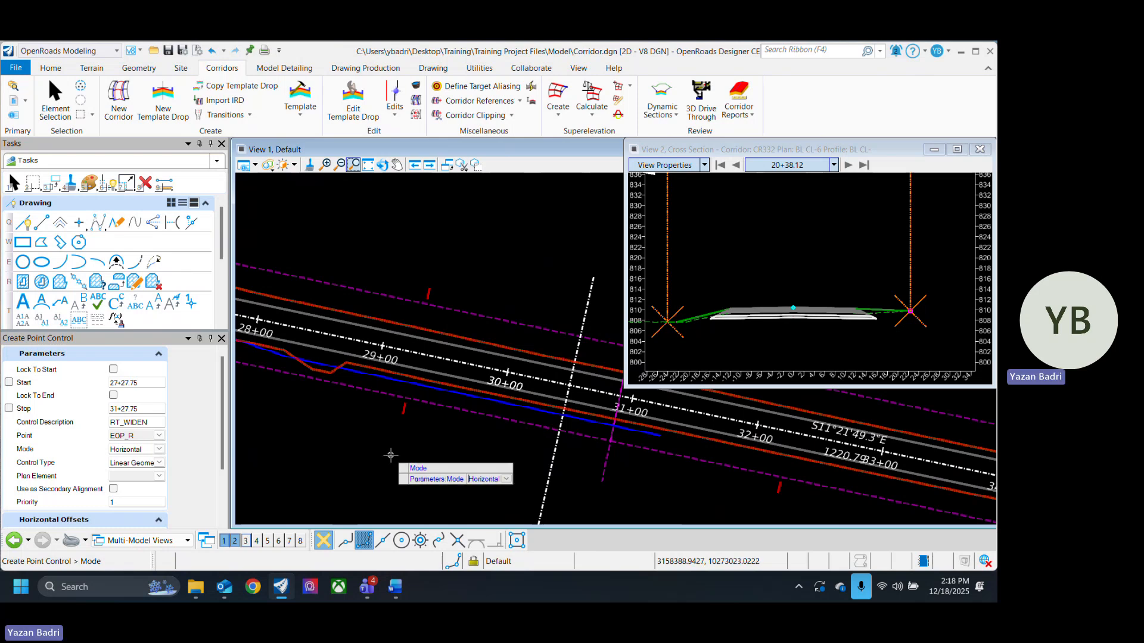
key(Return)
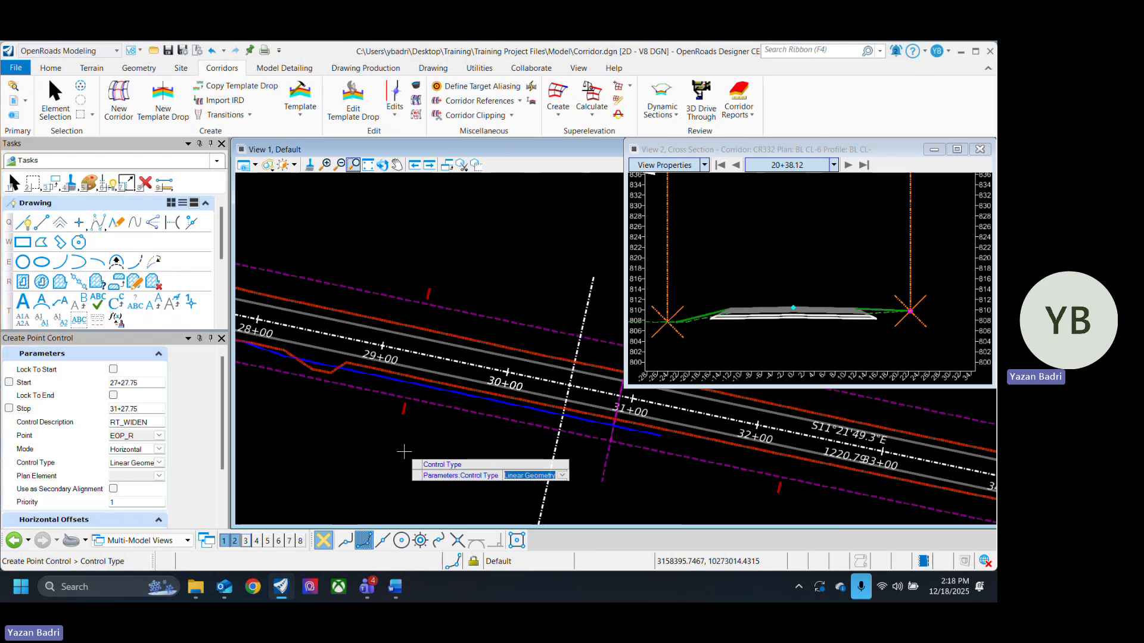
key(Return)
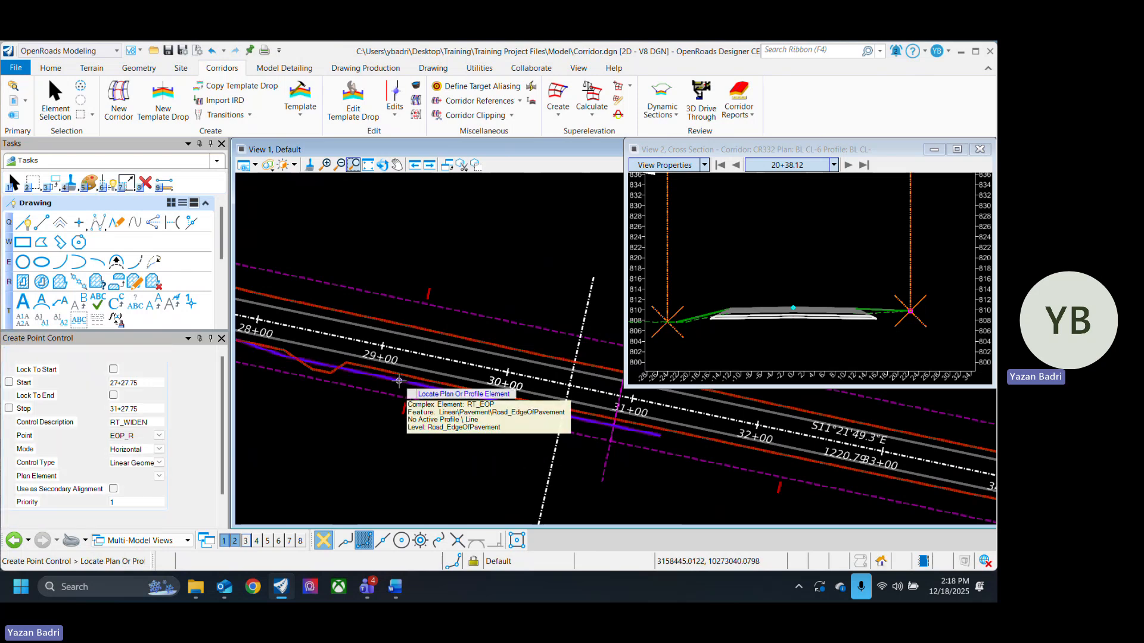
- Pick the RT_EOP element as the plan element and accept the remaining defaults to create the point control
scroll(518, 457, down, 2)
scroll(437, 415, up, 3)
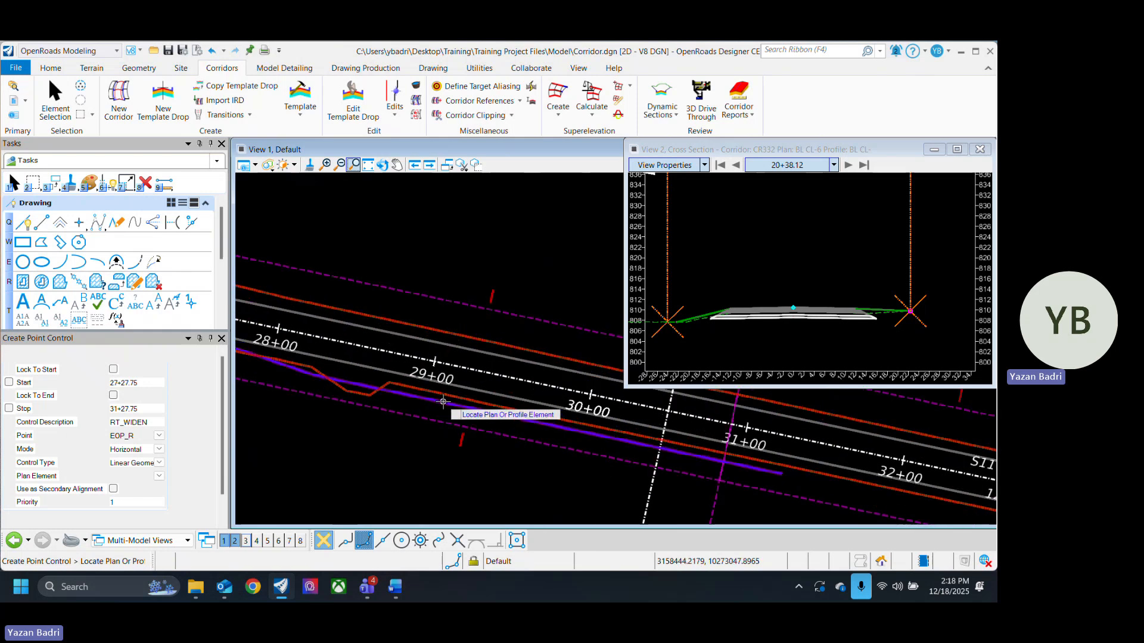
click(443, 402)
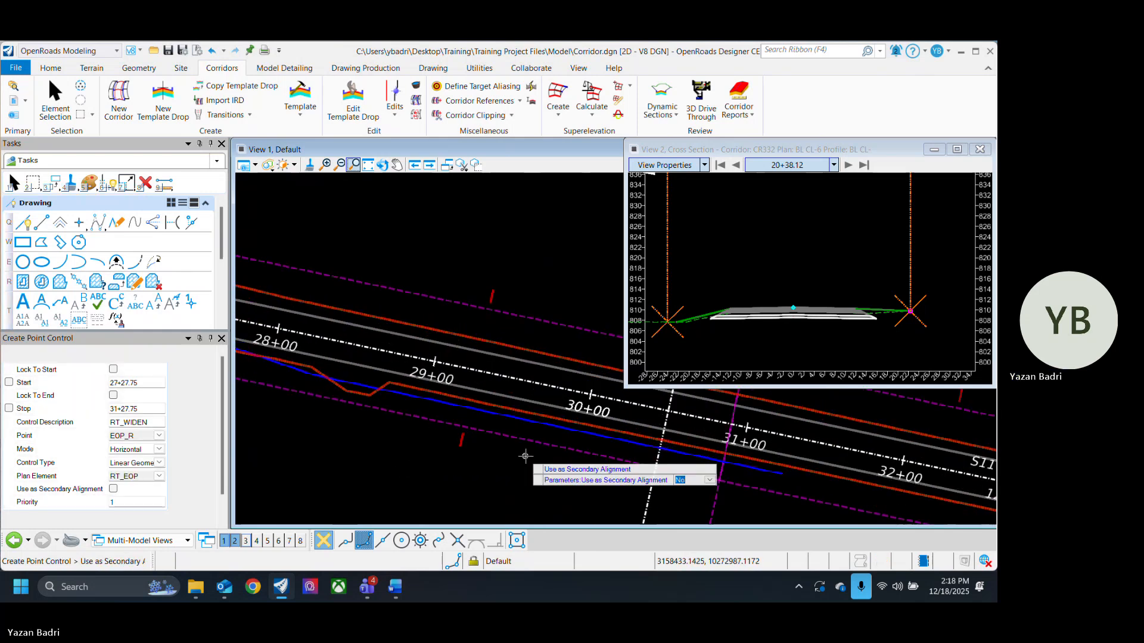
scroll(451, 466, down, 2)
click(422, 464)
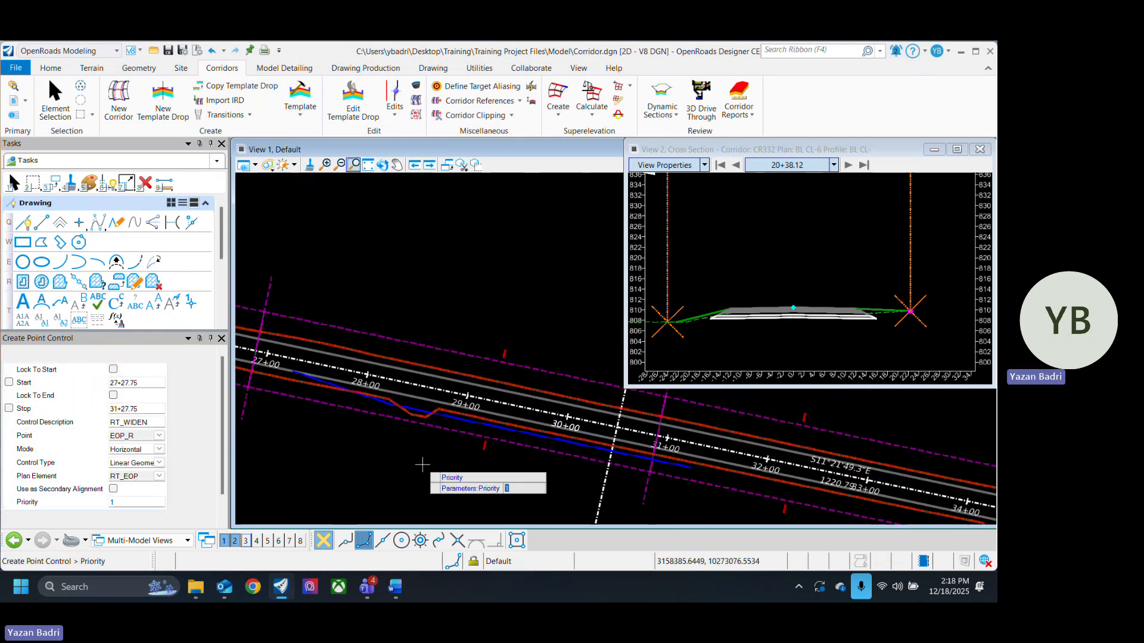
click(422, 464)
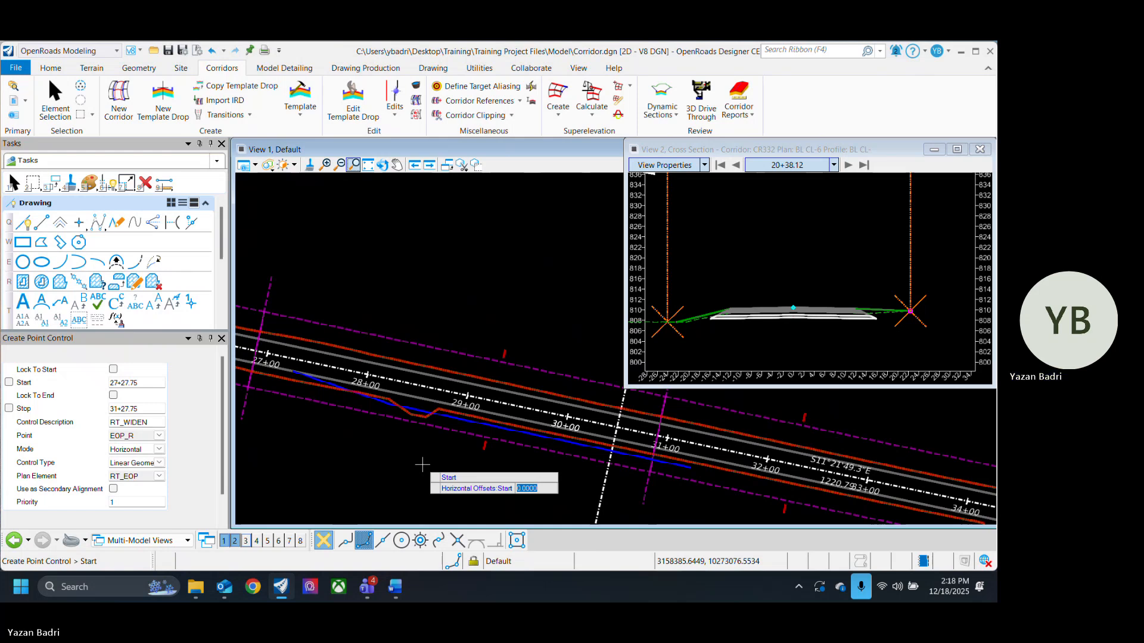
click(422, 465)
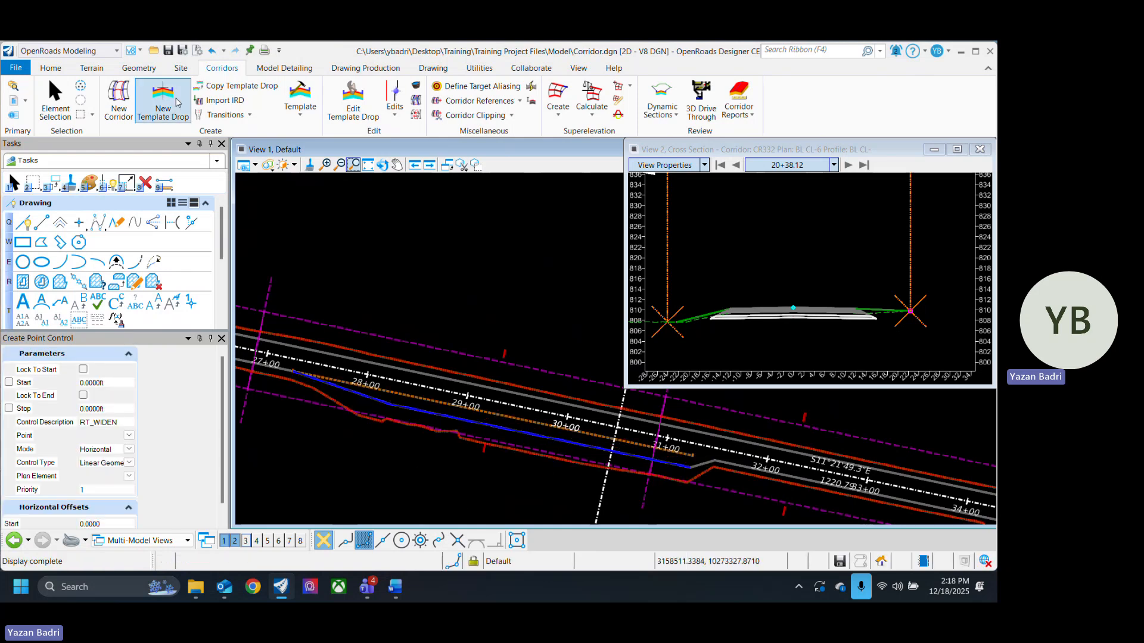
- Turn on display of all reference files in the References dialog and close it
click(55, 98)
click(13, 100)
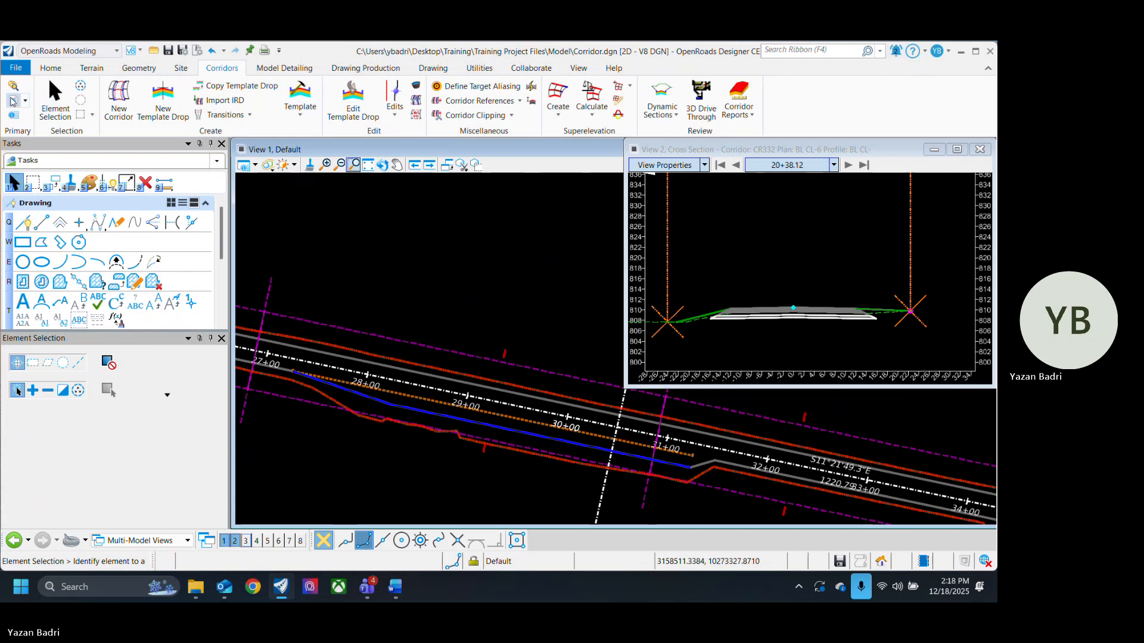
click(95, 293)
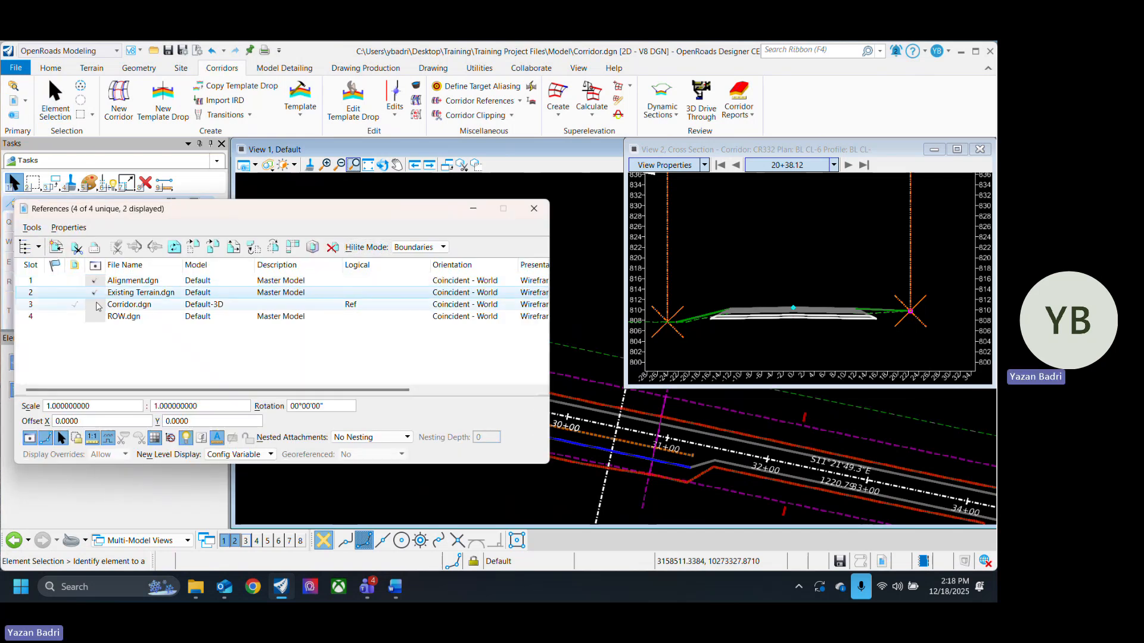
click(96, 305)
click(96, 317)
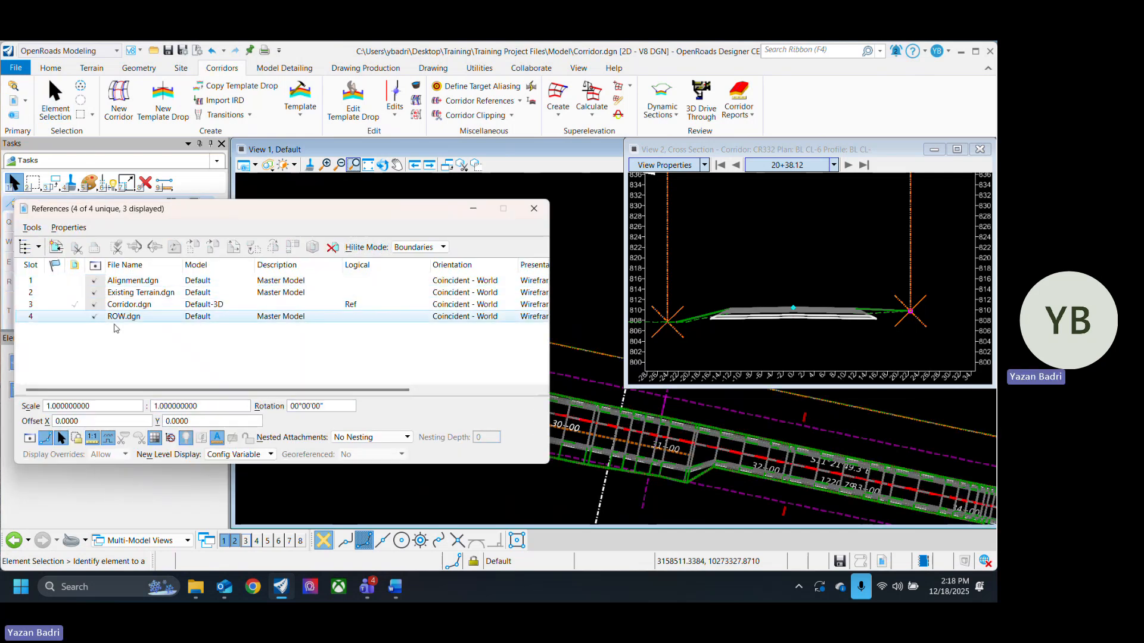
click(534, 209)
- Examine the widened corridor between stations 28+00 and 32+00
scroll(351, 416, up, 2)
scroll(351, 416, up, 3)
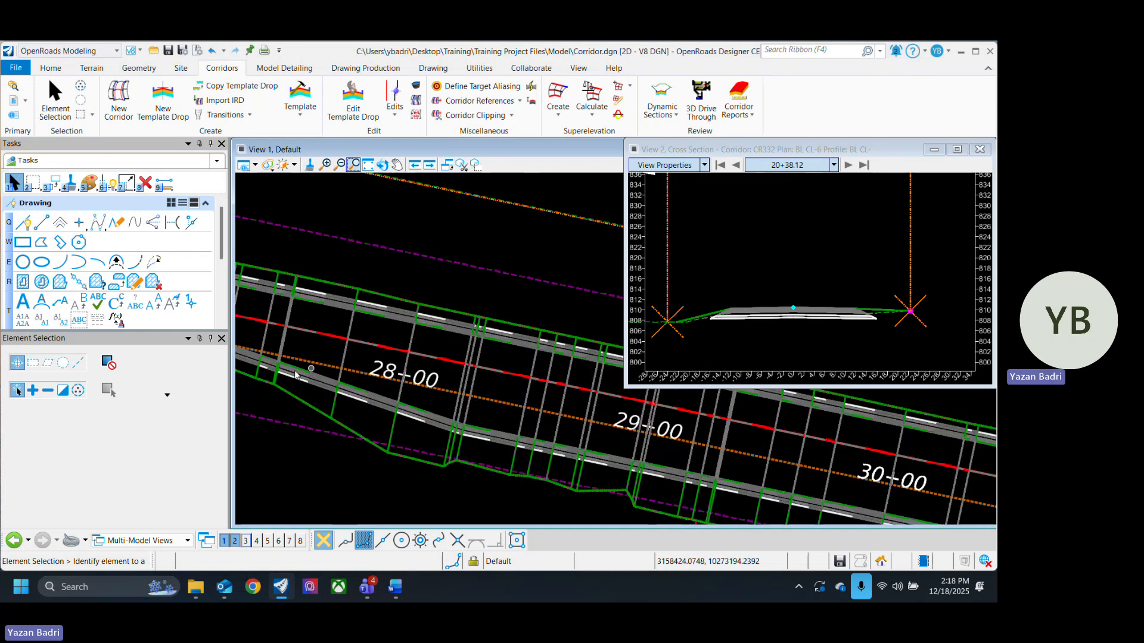
scroll(396, 391, down, 4)
middle_drag(815, 490, 508, 408)
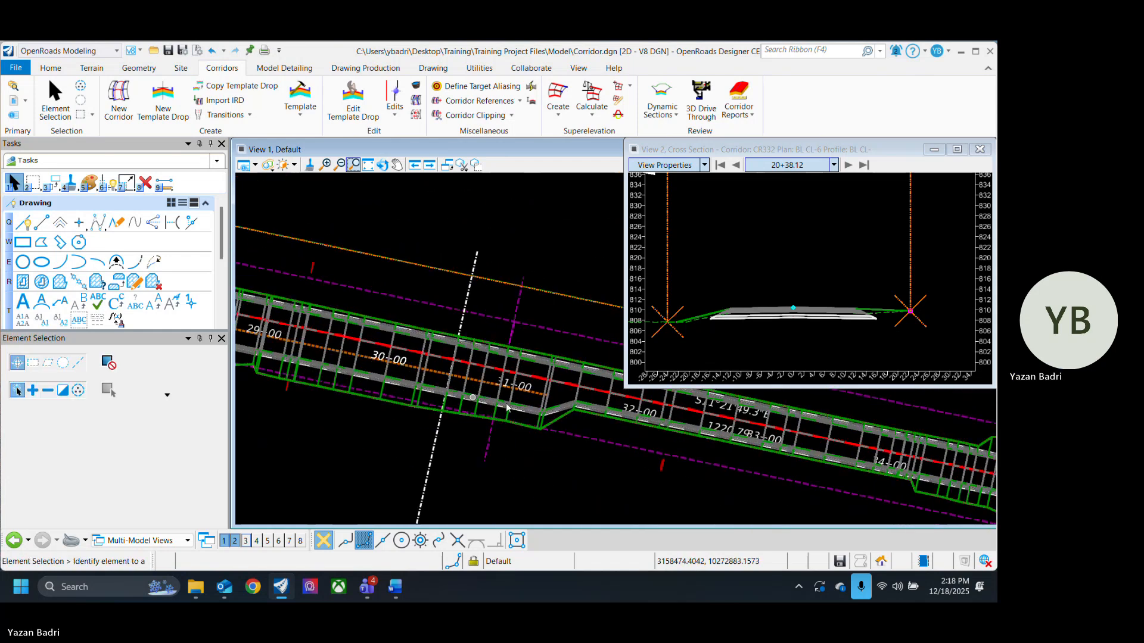
scroll(587, 406, up, 4)
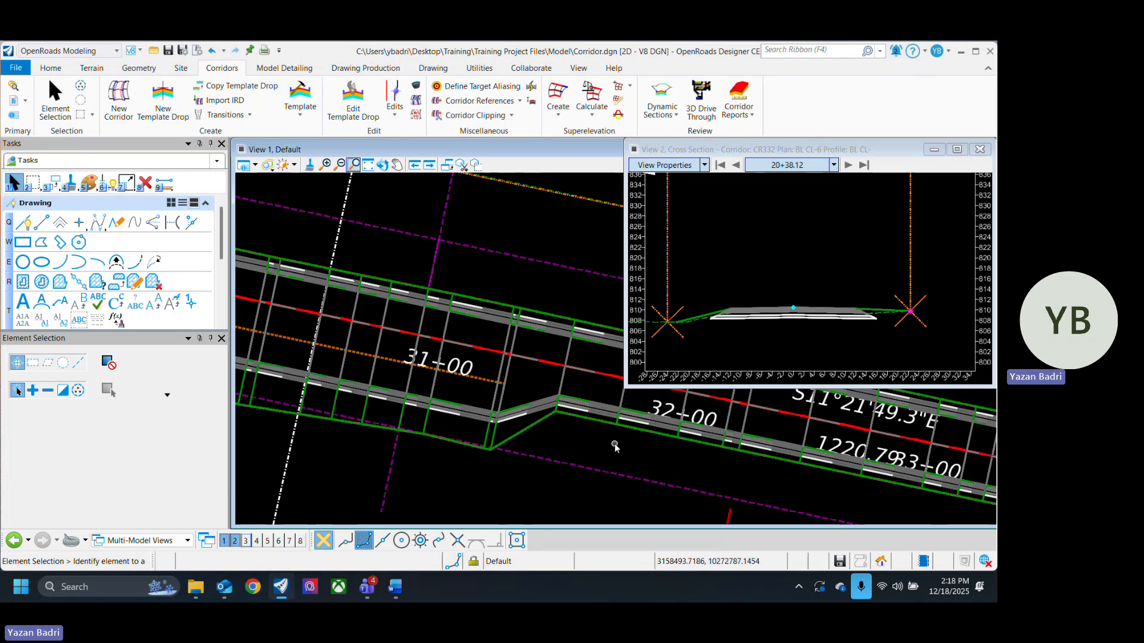
scroll(614, 446, down, 4)
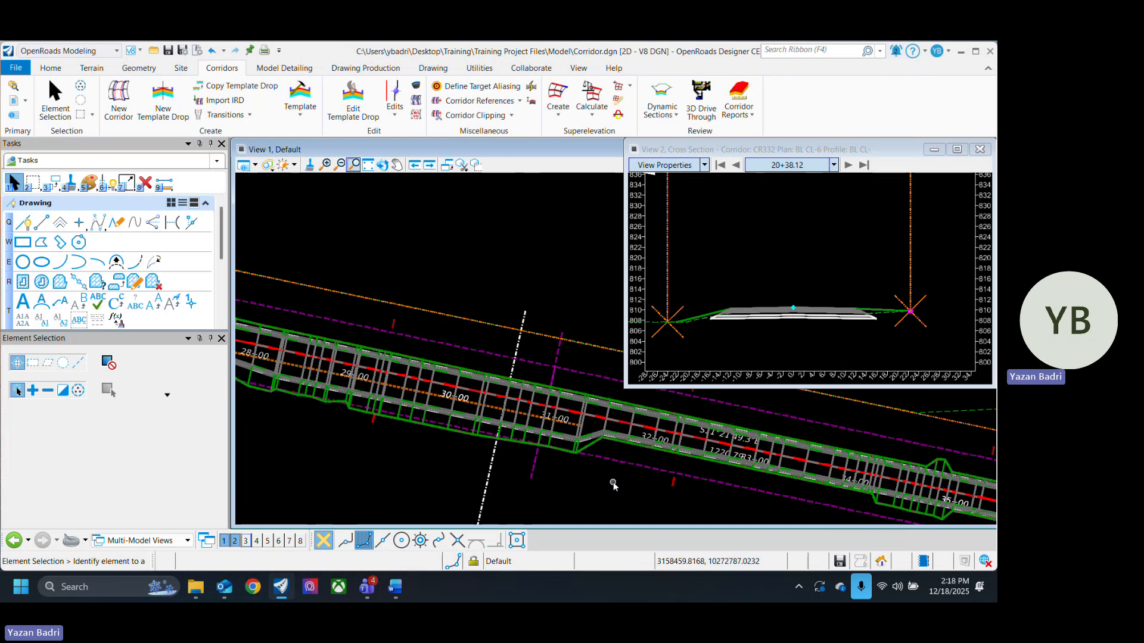
- Save the design file
key(ctrl+s)
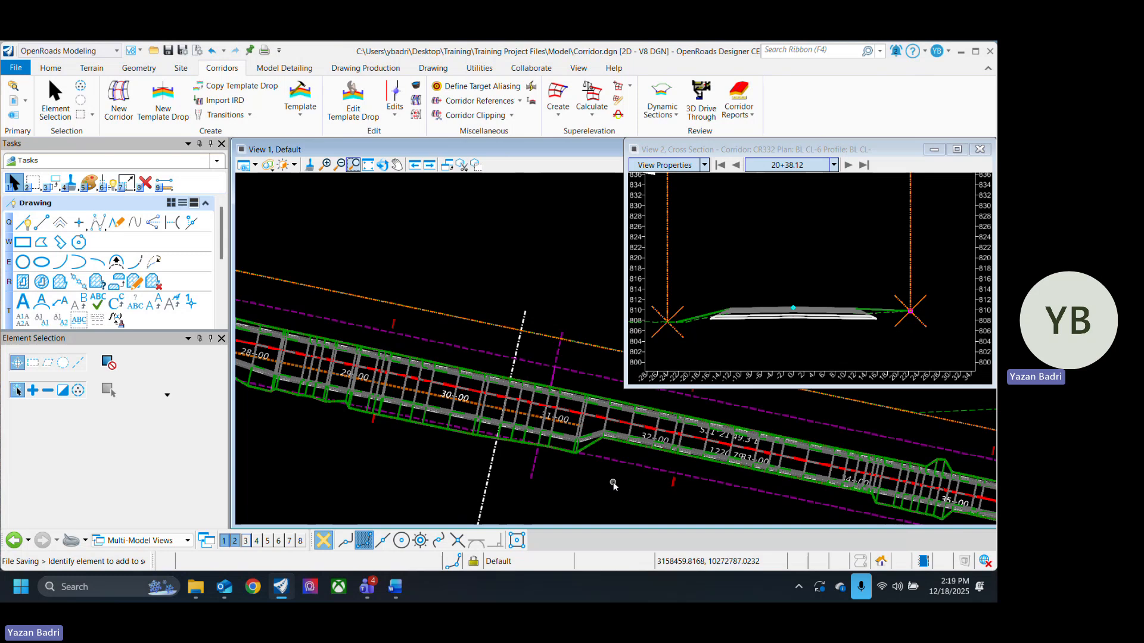
scroll(625, 452, up, 6)
scroll(725, 458, down, 5)
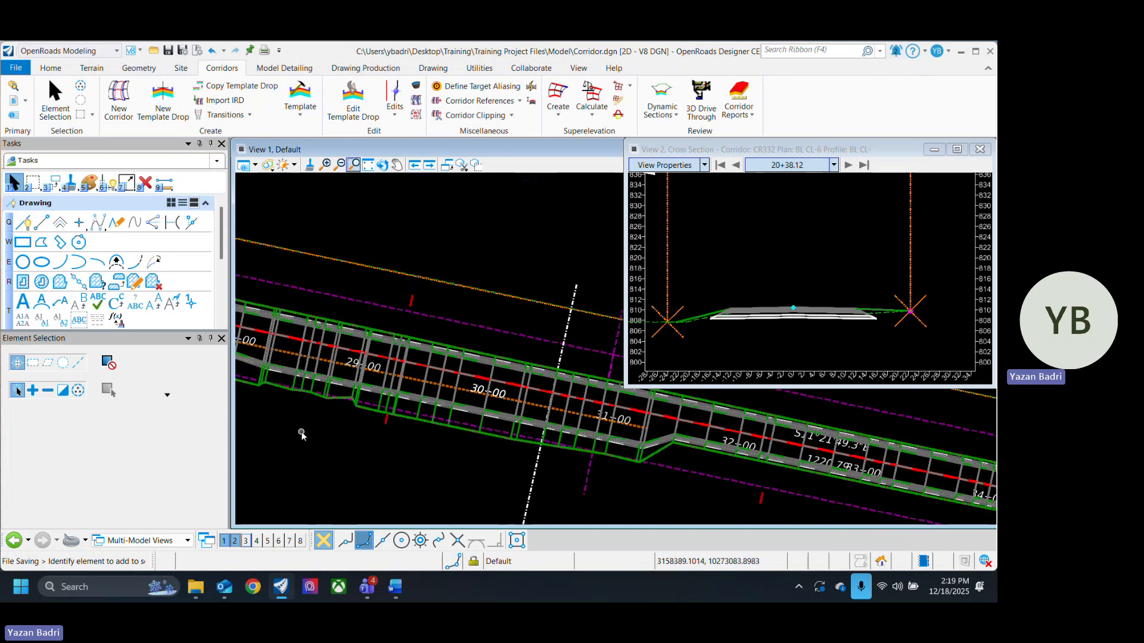
- Inspect the corridor's widening transition from station 27+00 through 32+00
middle_drag(356, 426, 514, 469)
middle_drag(289, 410, 438, 435)
scroll(456, 402, up, 4)
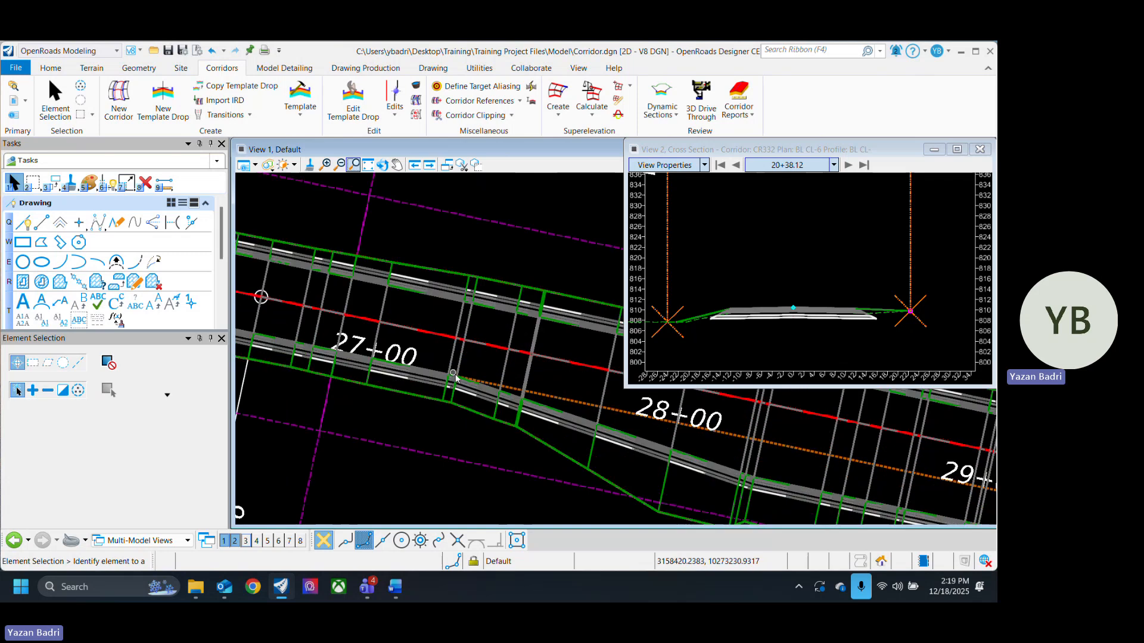
middle_drag(678, 430, 468, 417)
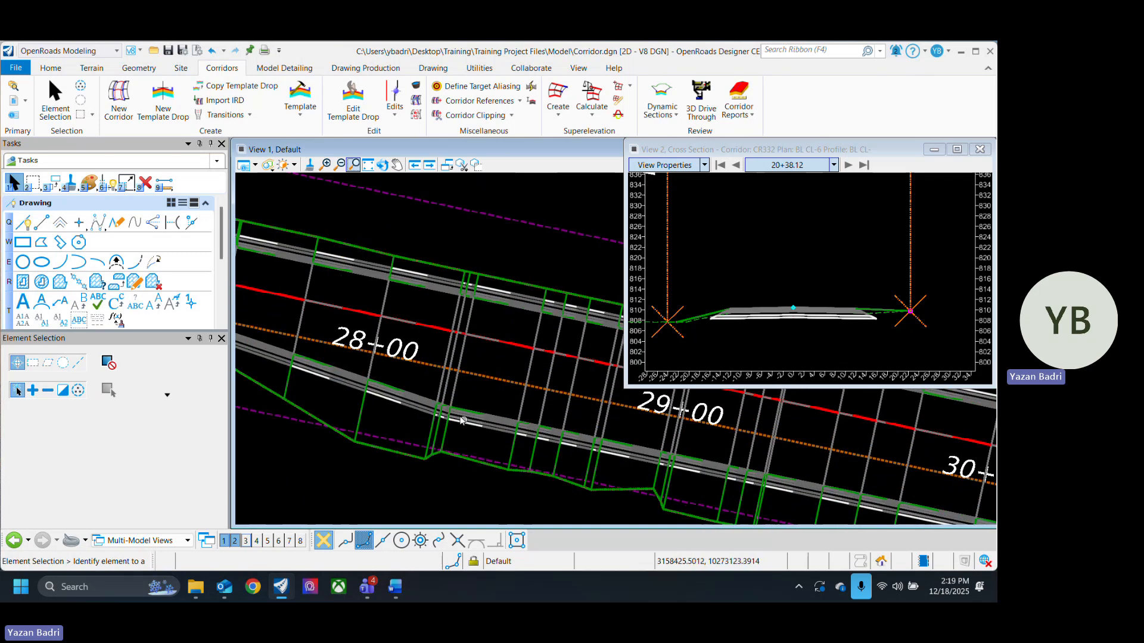
scroll(470, 424, up, 2)
scroll(500, 432, down, 3)
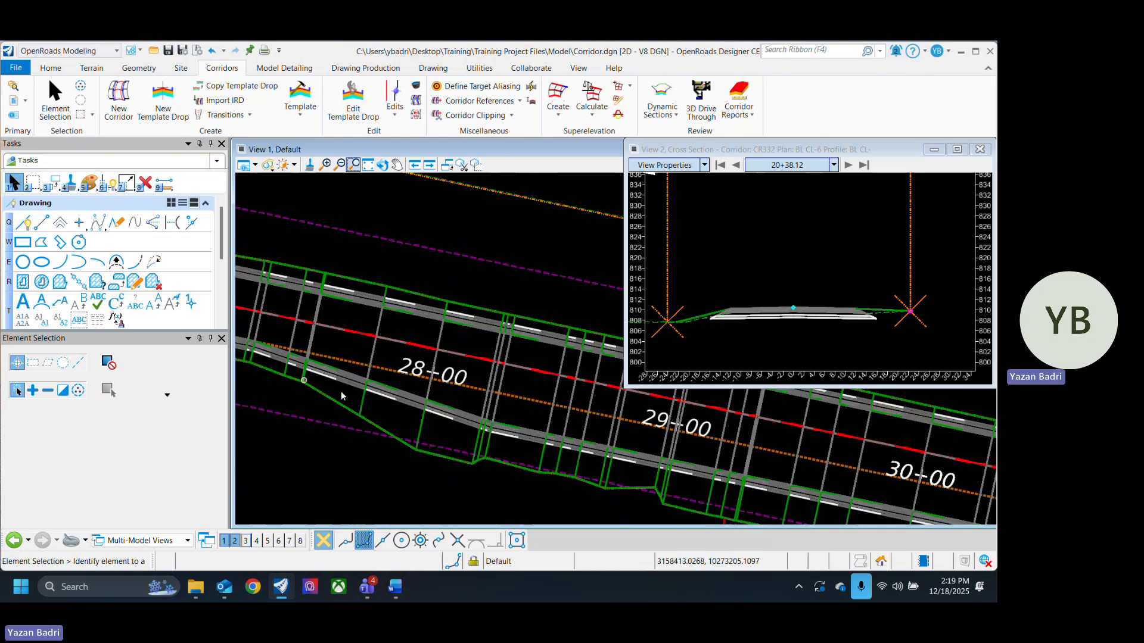
middle_drag(654, 466, 503, 402)
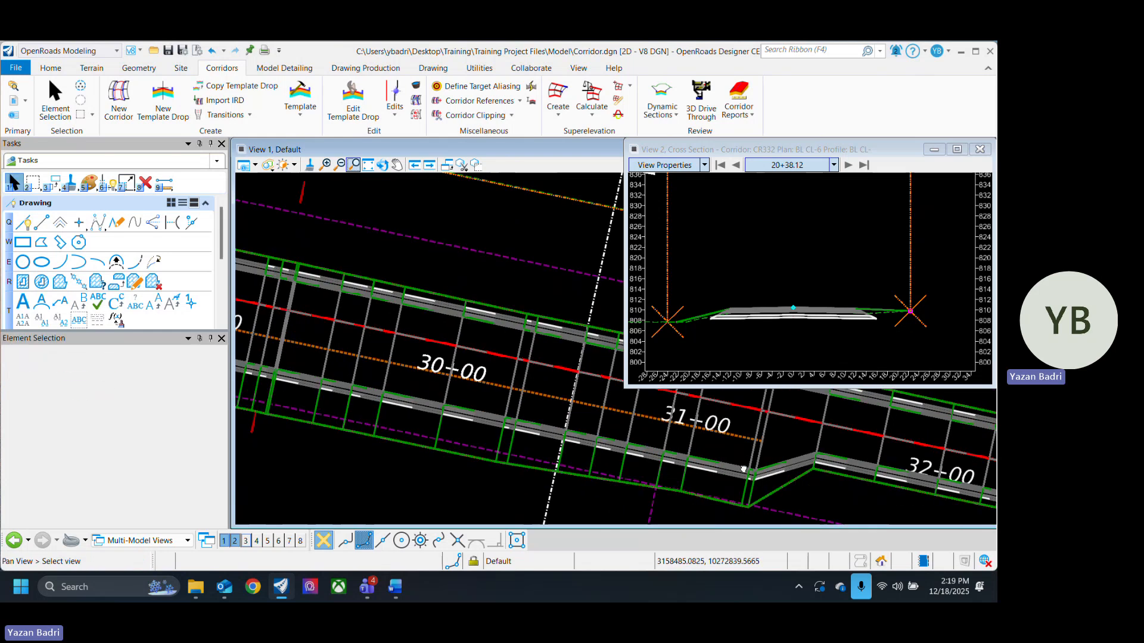
middle_drag(743, 467, 464, 403)
scroll(536, 411, up, 2)
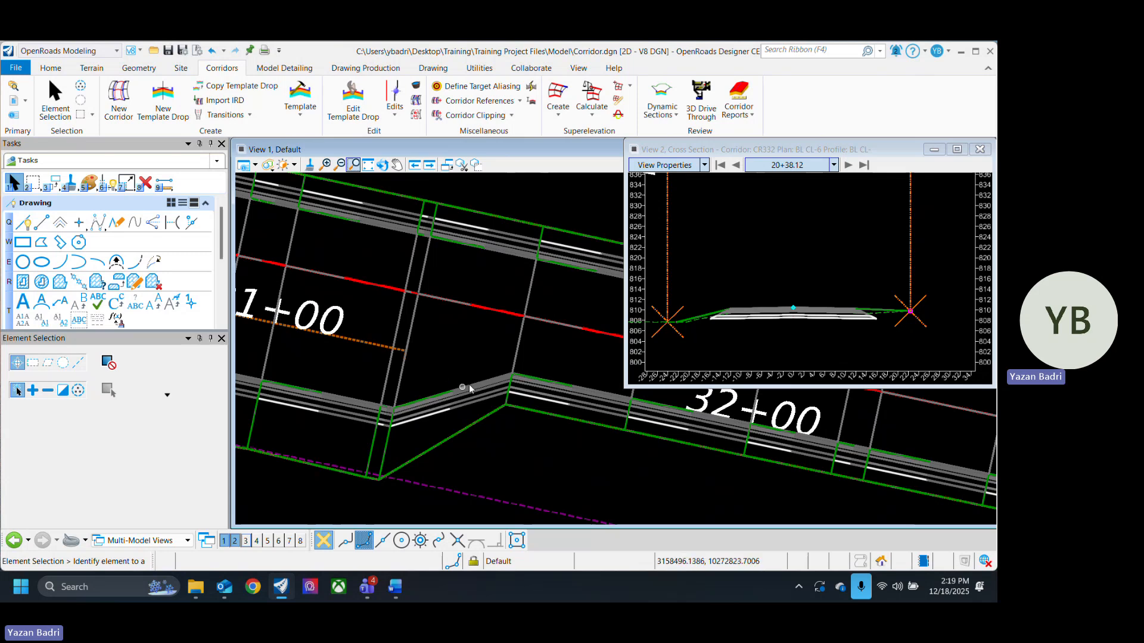
mouse_move(540, 395)
click(397, 116)
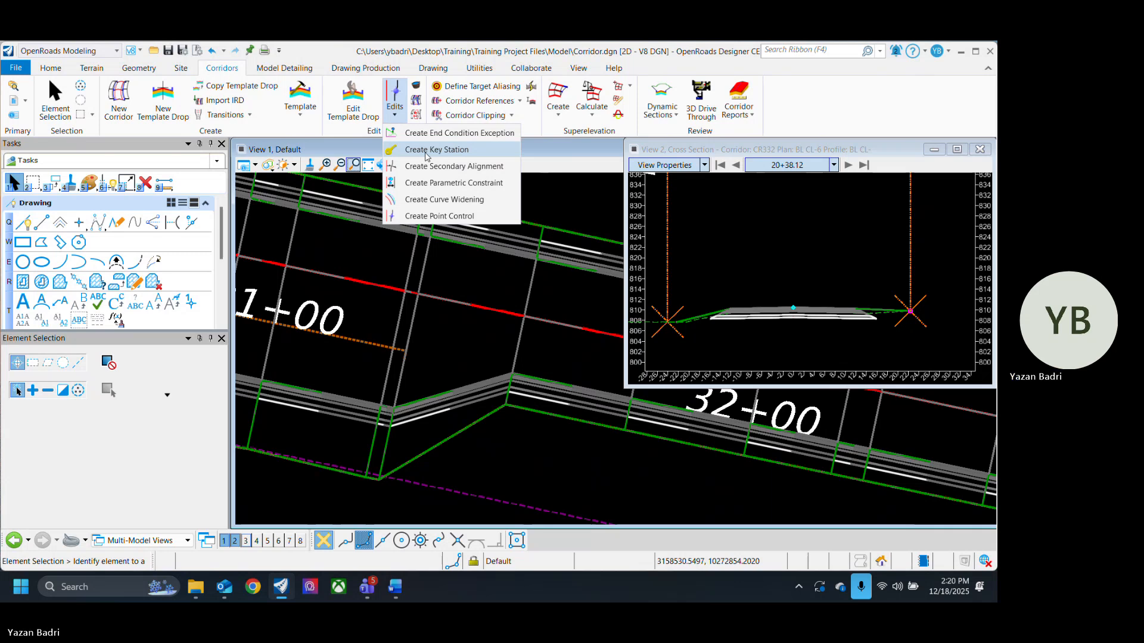
click(438, 484)
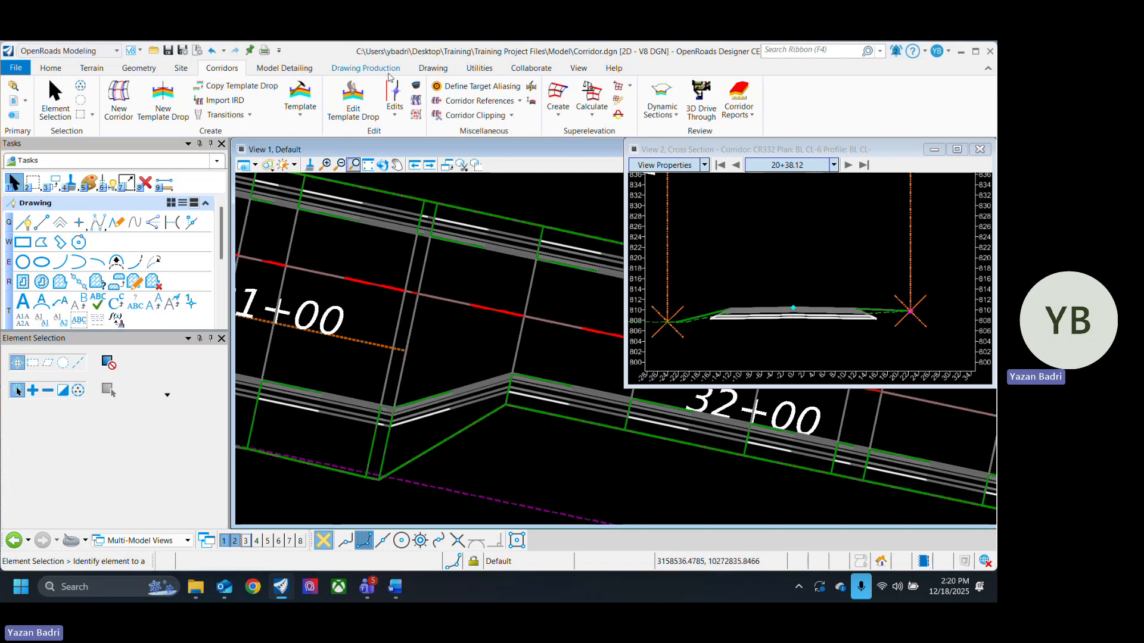
click(400, 117)
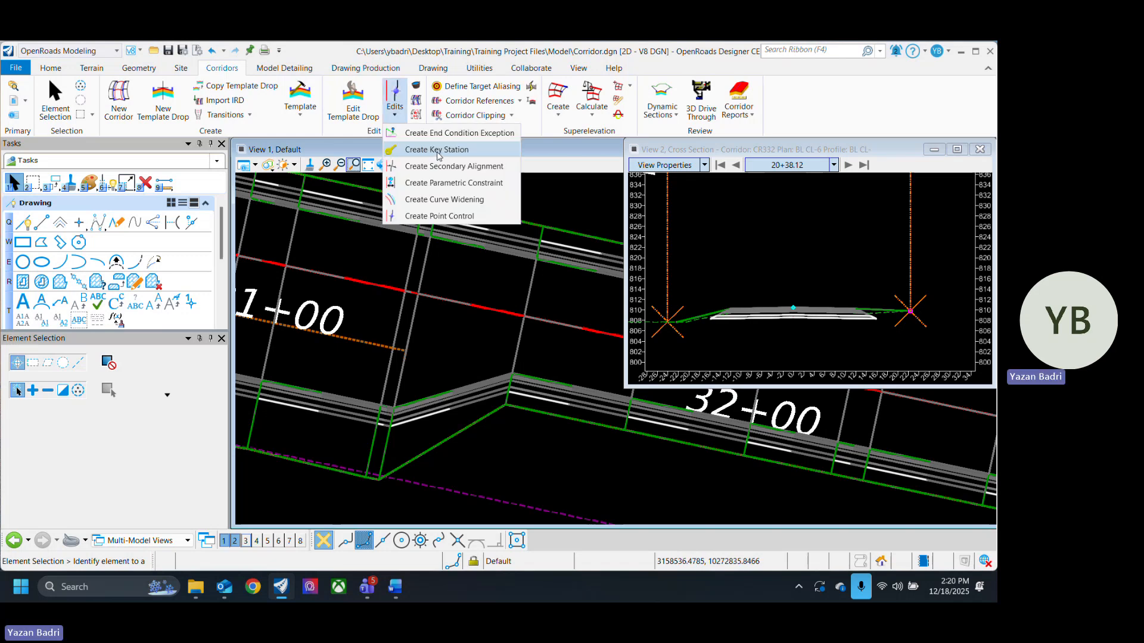
click(437, 154)
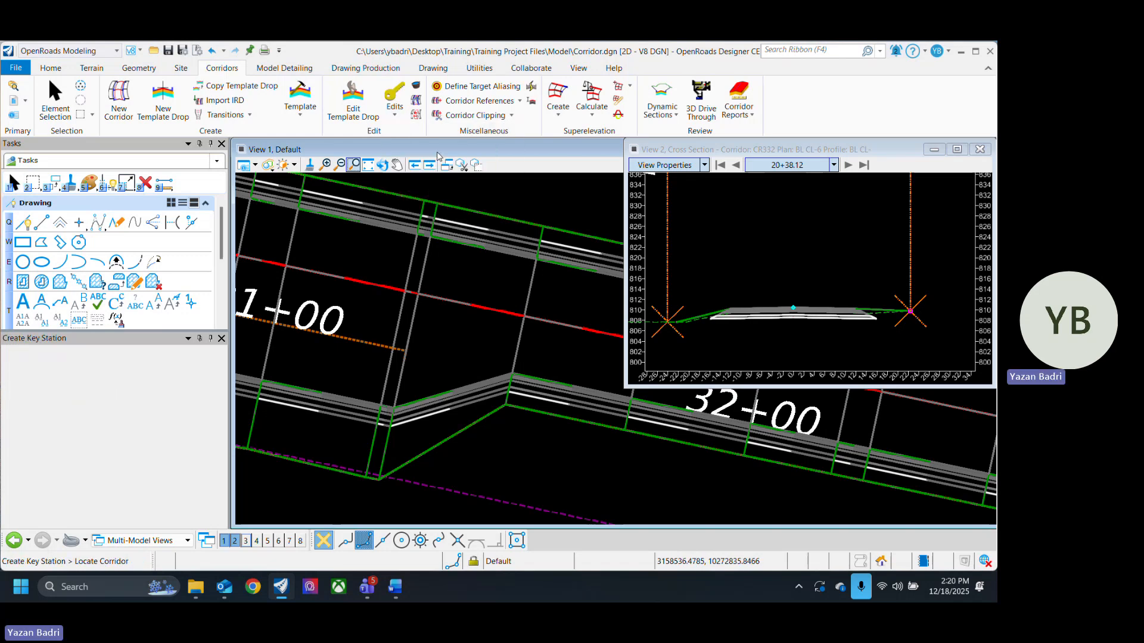
click(400, 378)
scroll(385, 438, up, 4)
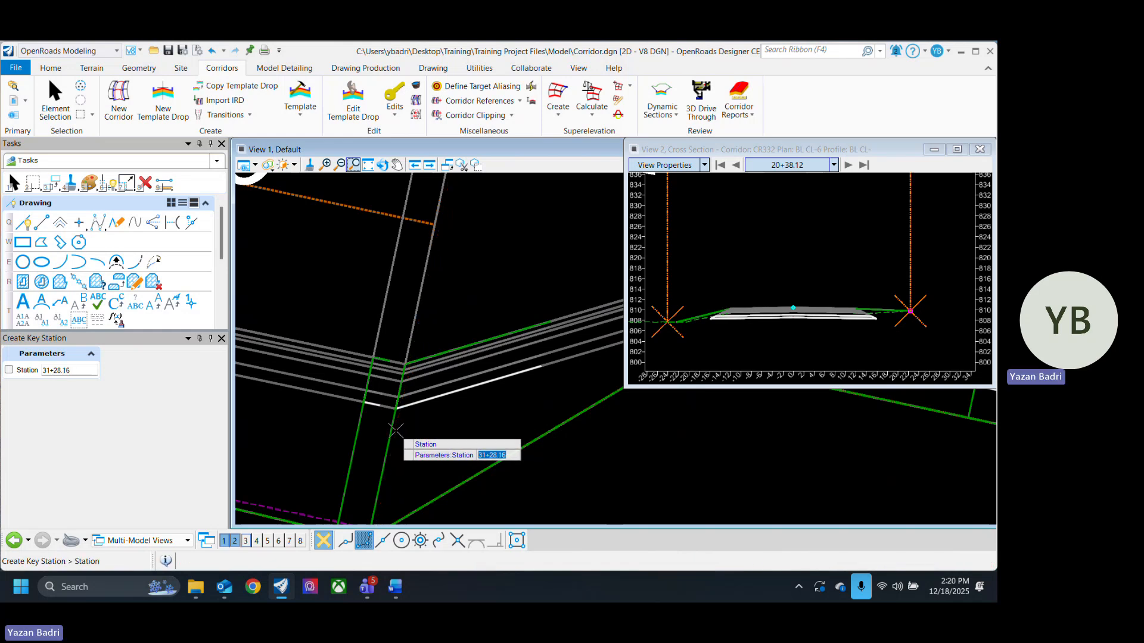
click(395, 430)
scroll(311, 421, down, 3)
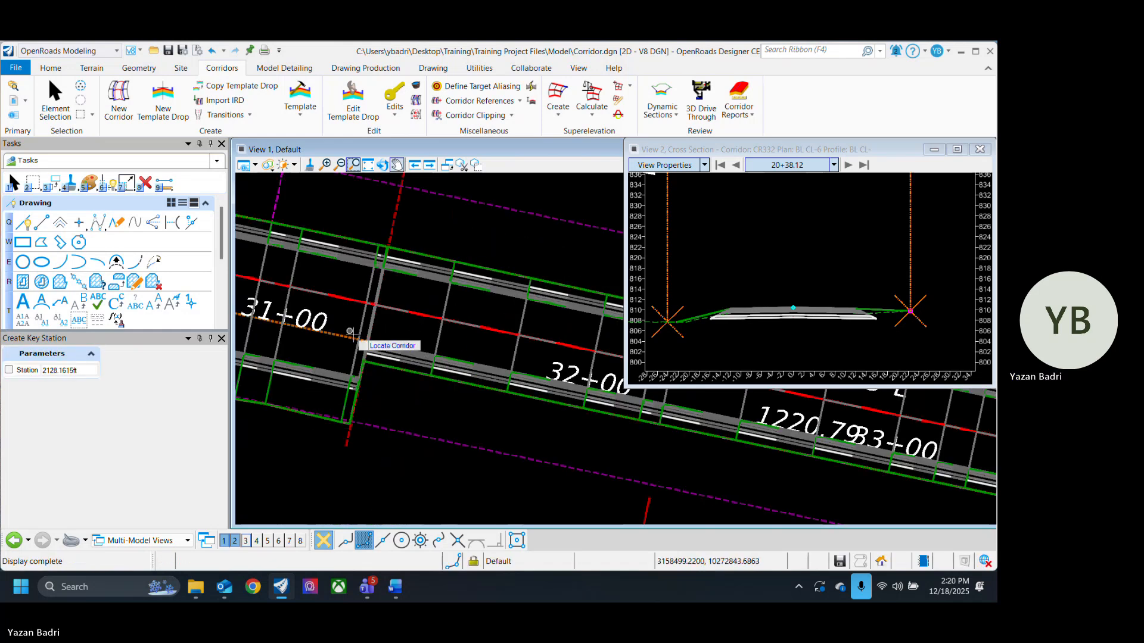
scroll(358, 345, up, 2)
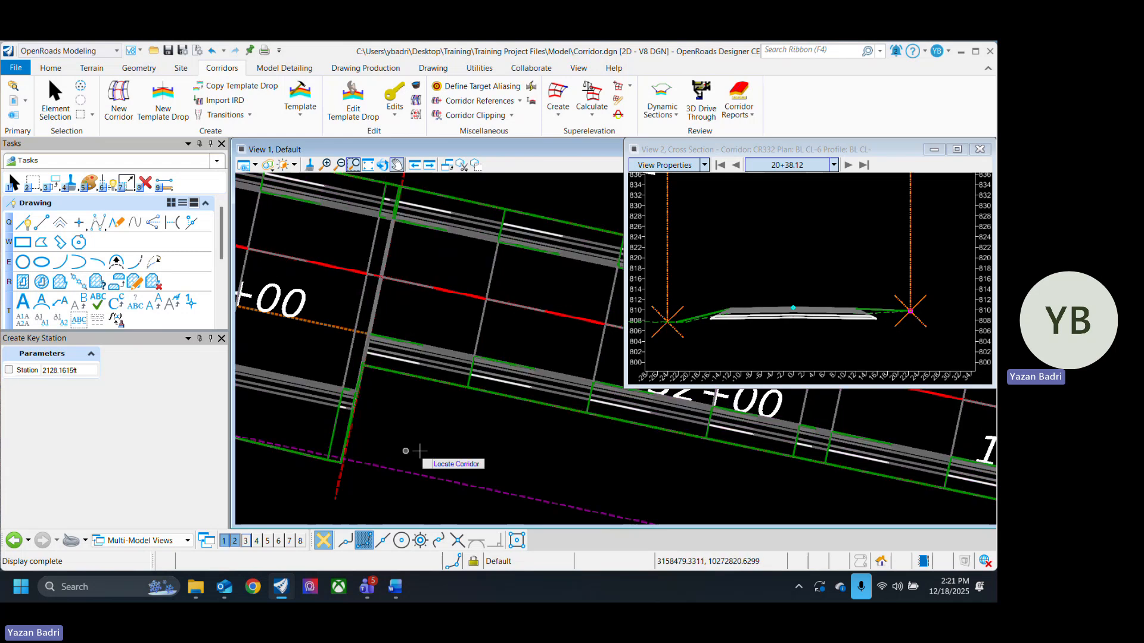
key(ctrl+z)
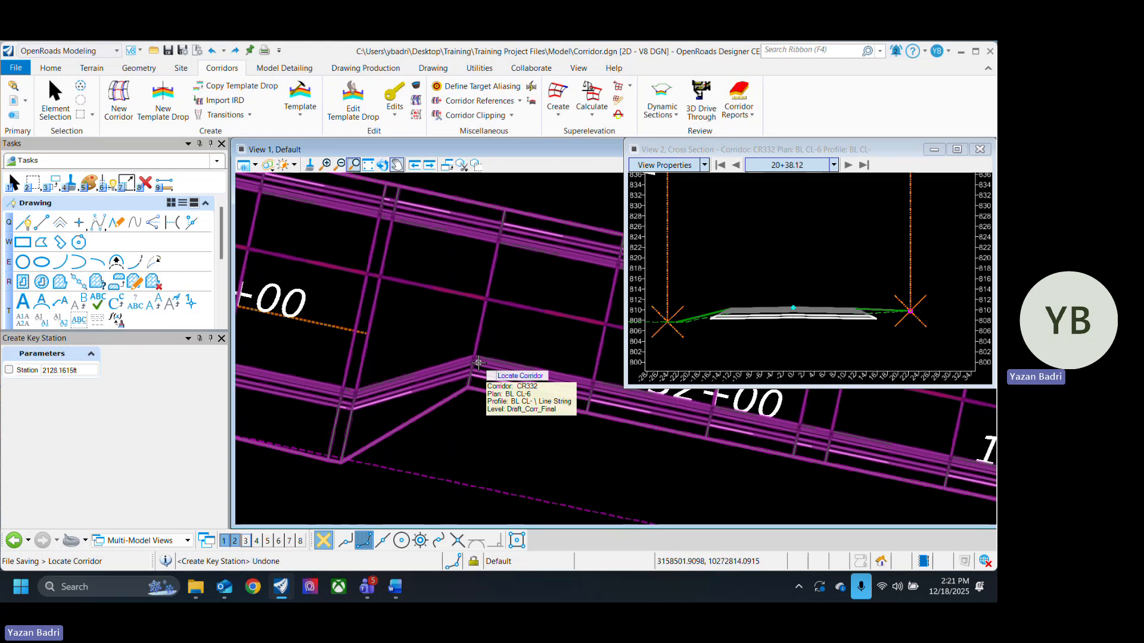
- Create a key station on the CR332 corridor at about station 31+28.94 and save the file
click(420, 377)
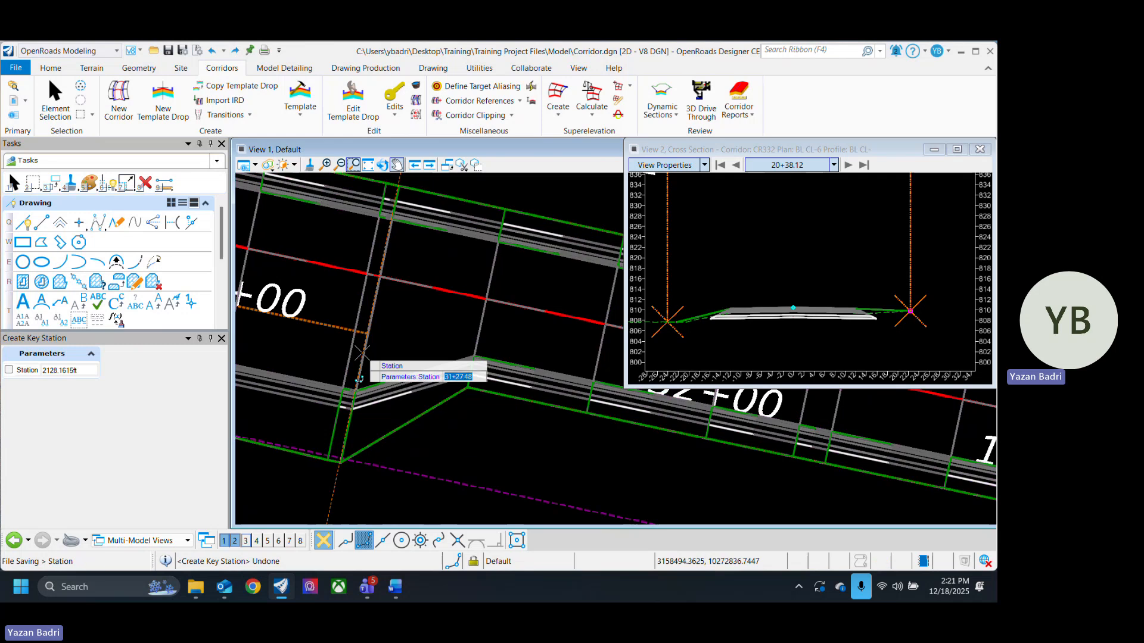
scroll(362, 352, up, 2)
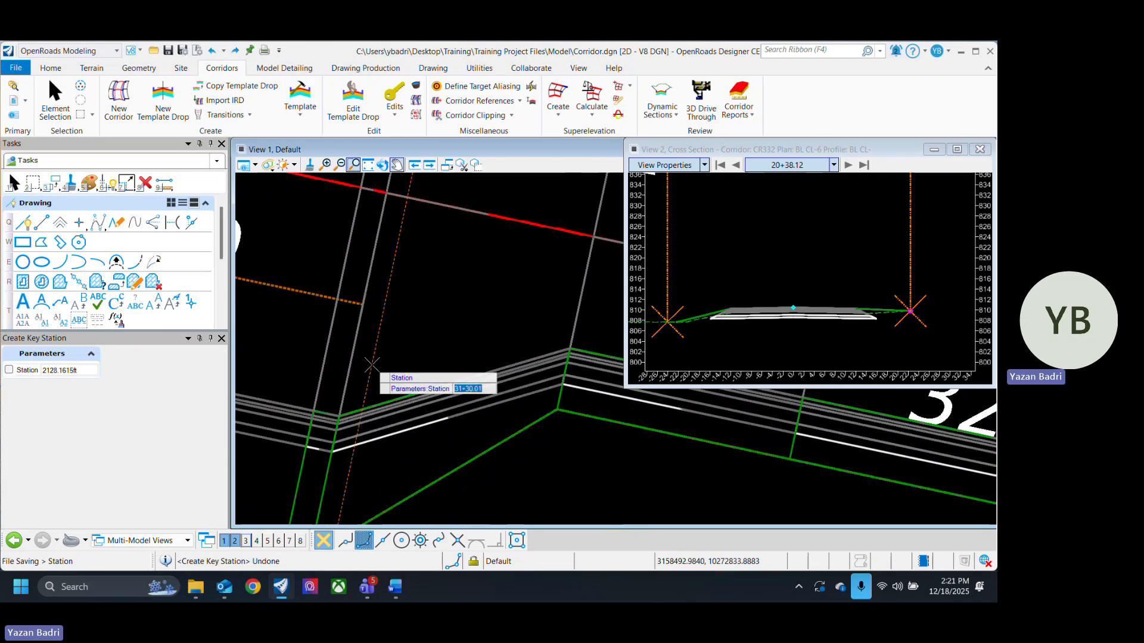
click(362, 337)
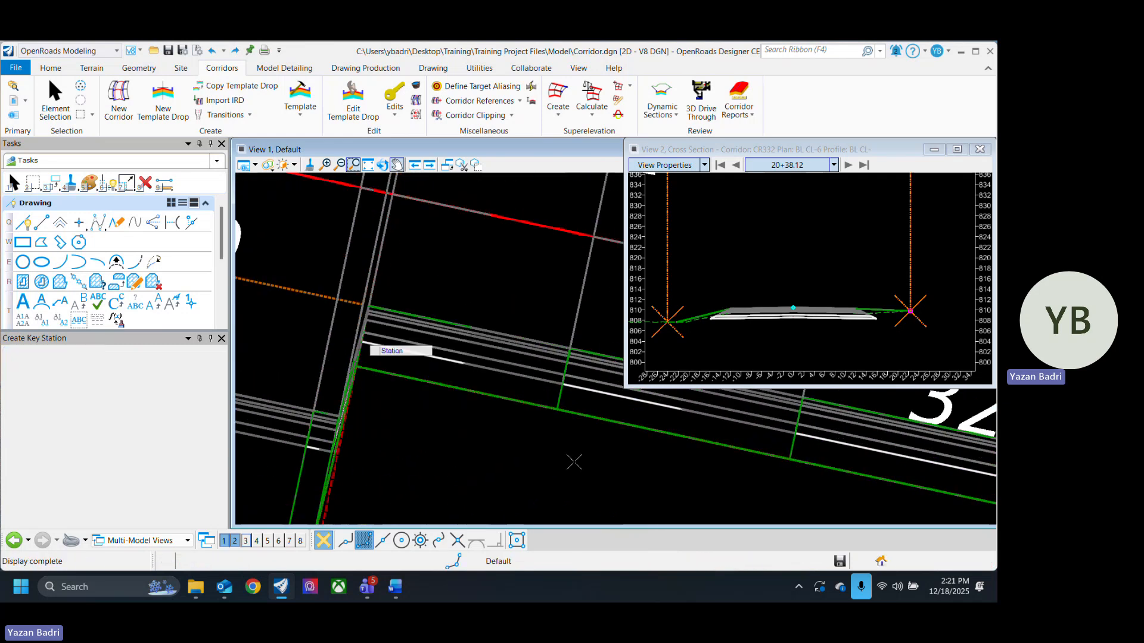
click(55, 98)
scroll(544, 398, down, 2)
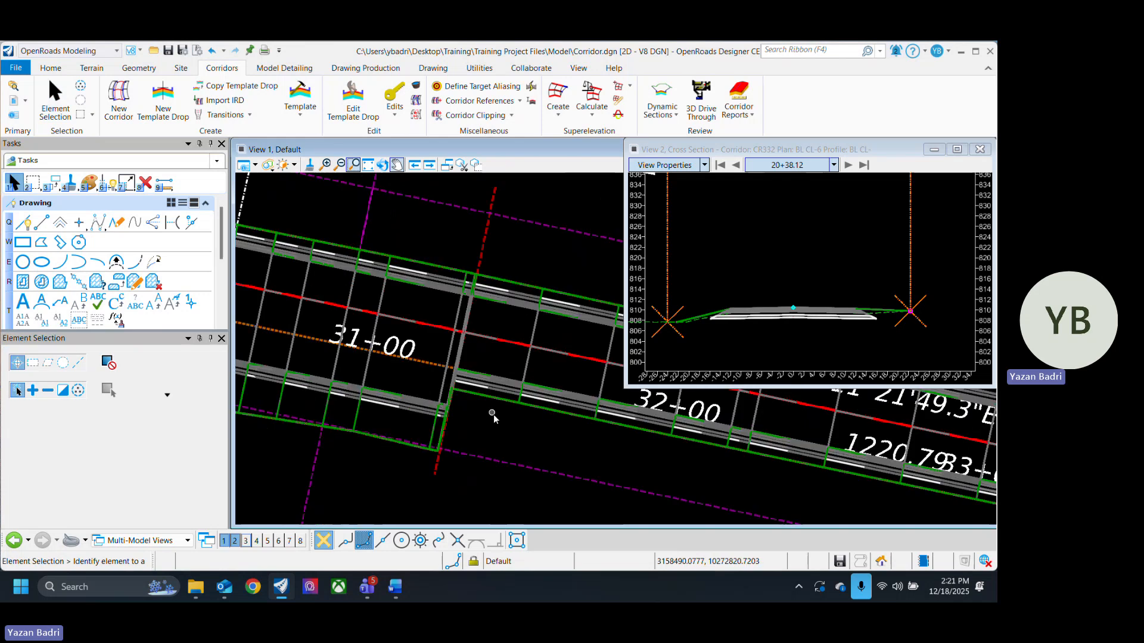
middle_drag(599, 464, 551, 462)
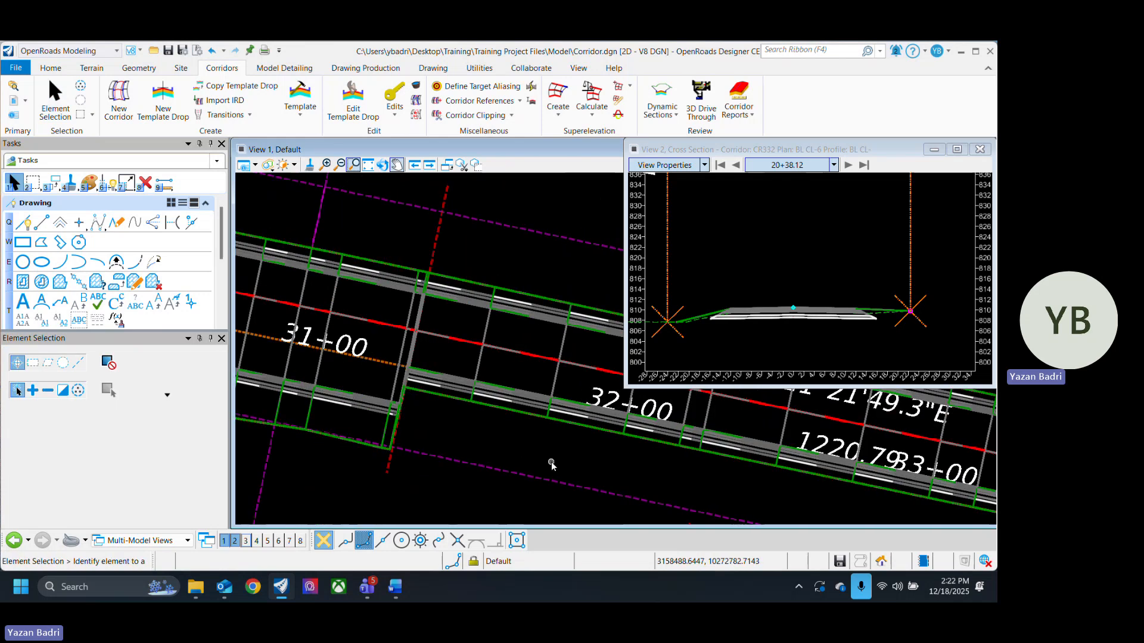
key(ctrl+s)
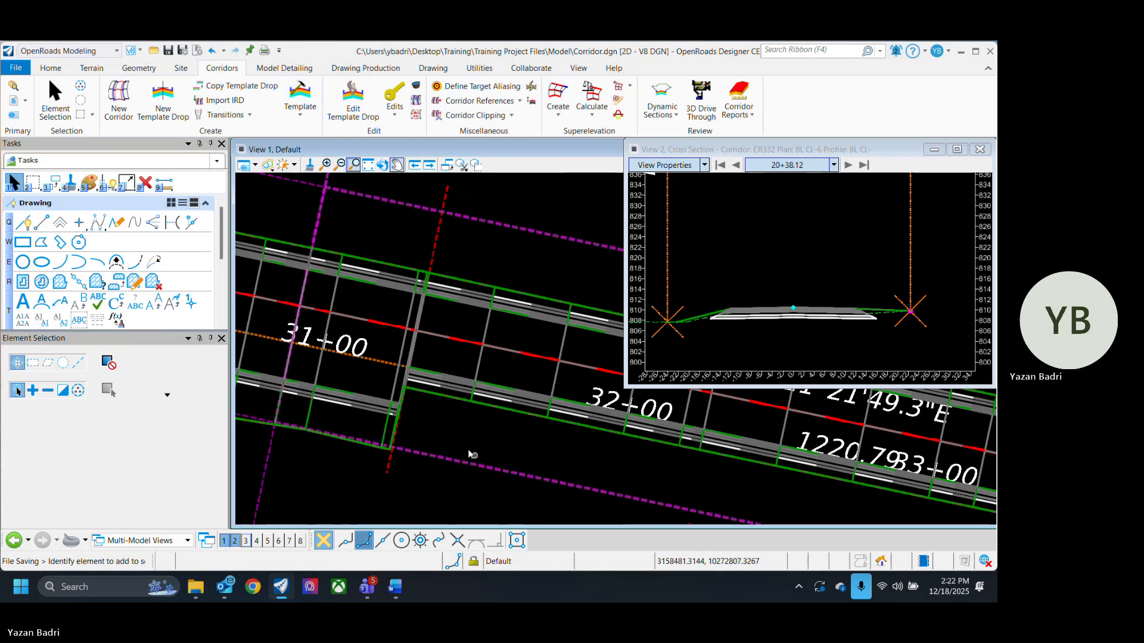
- Examine the corridor edges around the new key station near station 31+28
scroll(441, 381, up, 2)
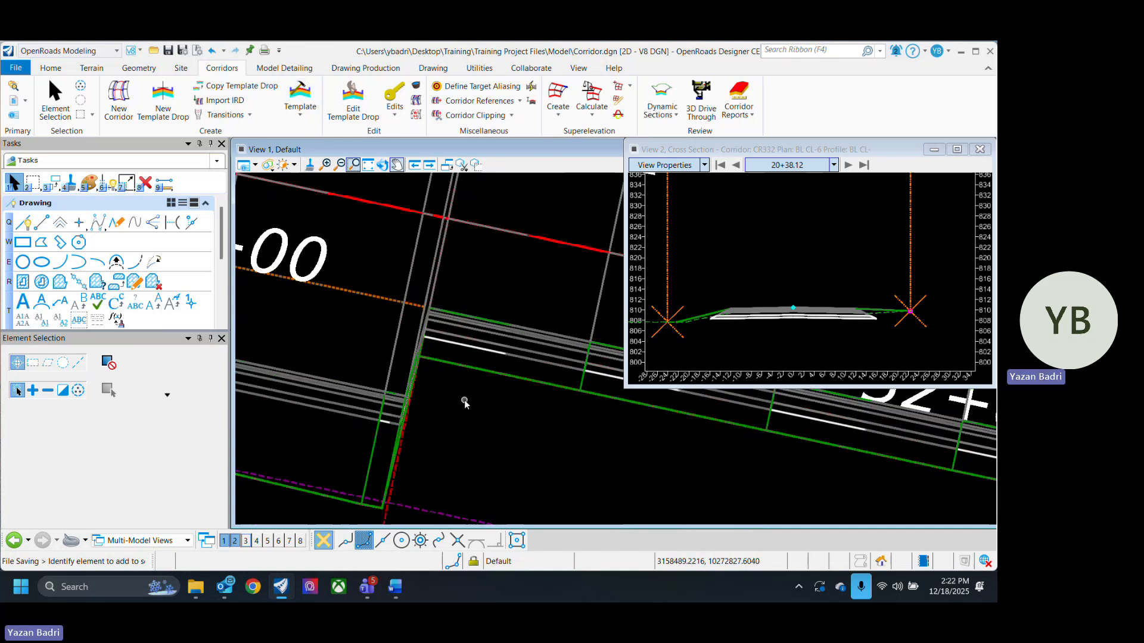
scroll(426, 444, down, 3)
scroll(456, 451, down, 2)
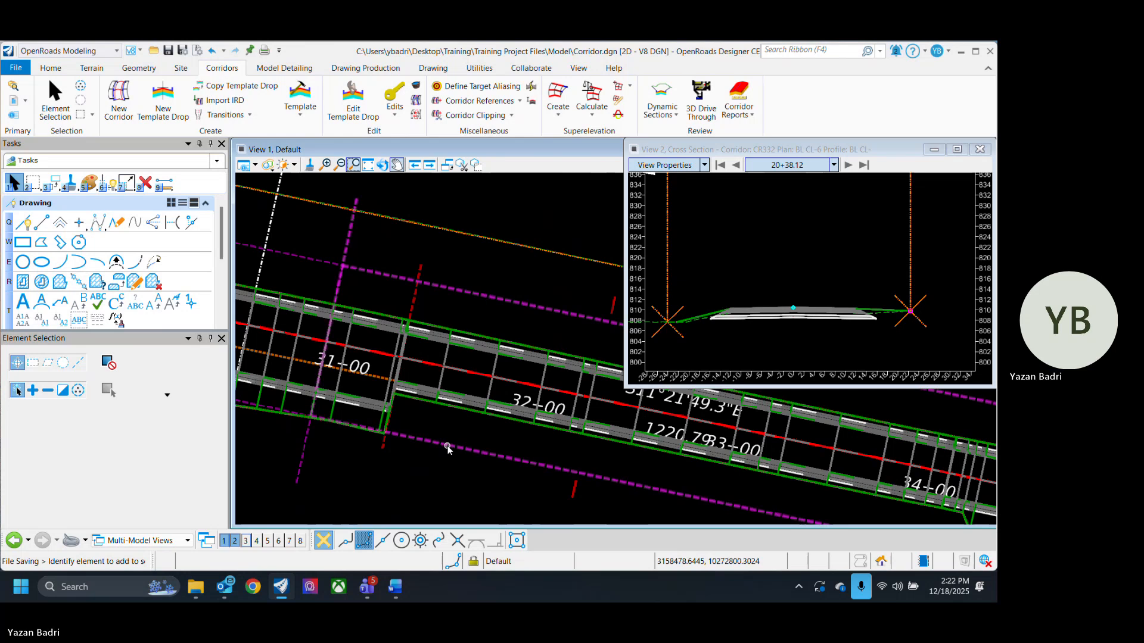
scroll(448, 448, up, 4)
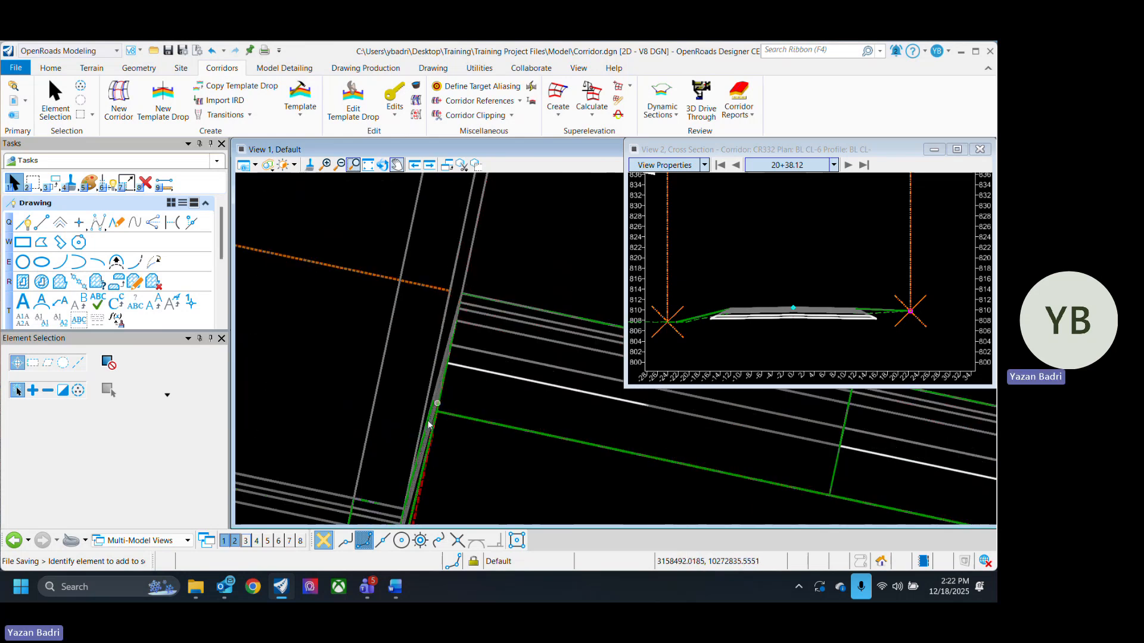
middle_drag(426, 428, 458, 359)
middle_drag(471, 423, 403, 265)
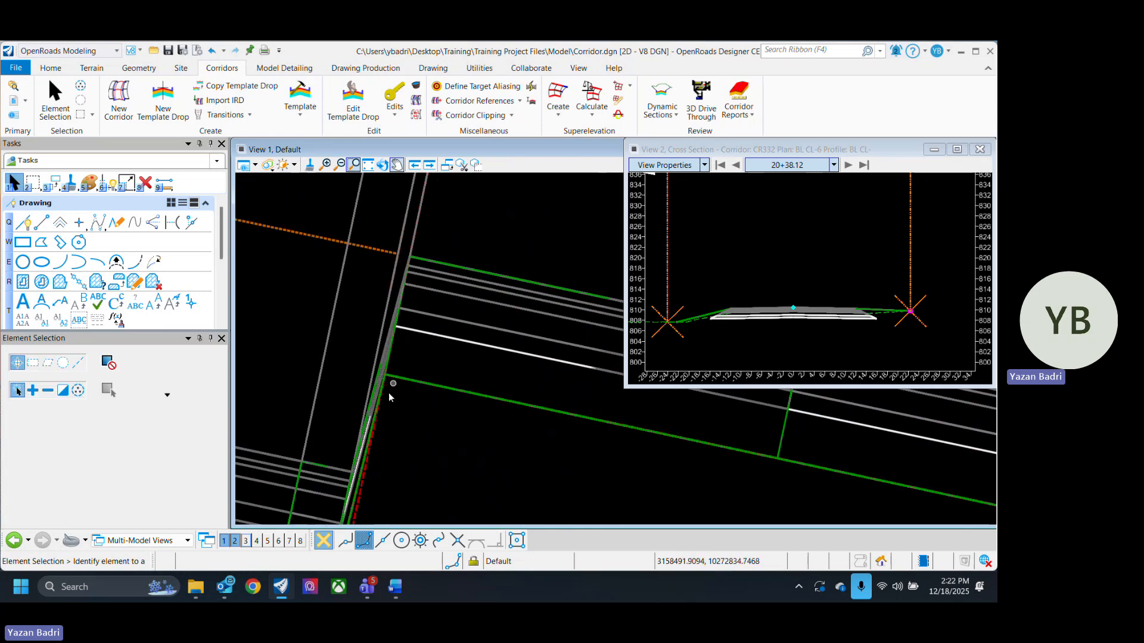
scroll(384, 405, up, 4)
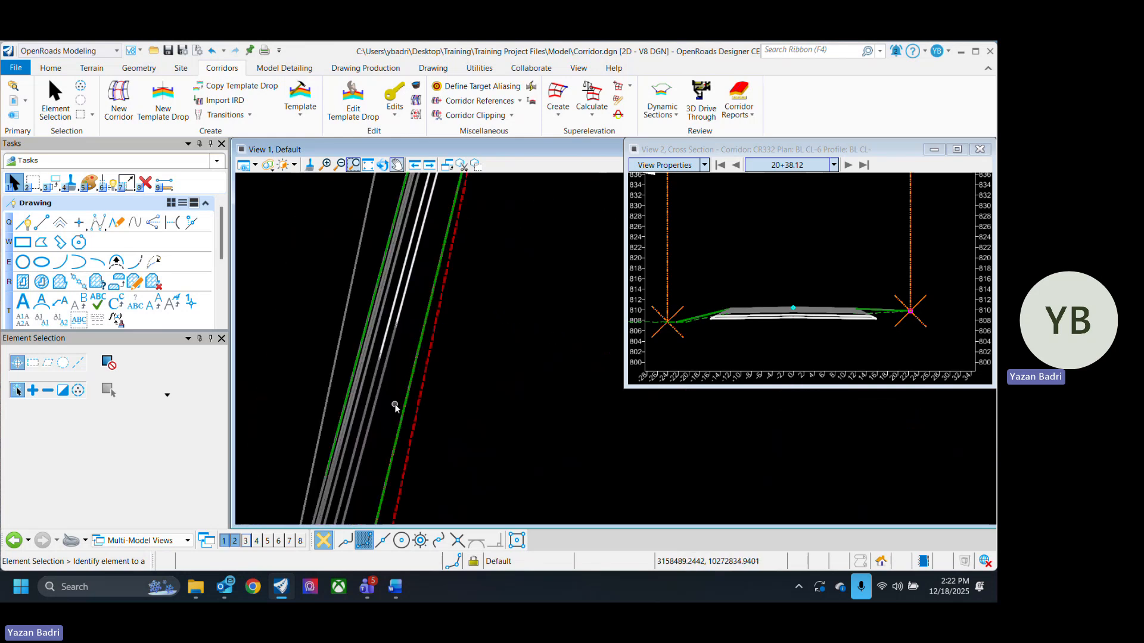
scroll(391, 395, down, 4)
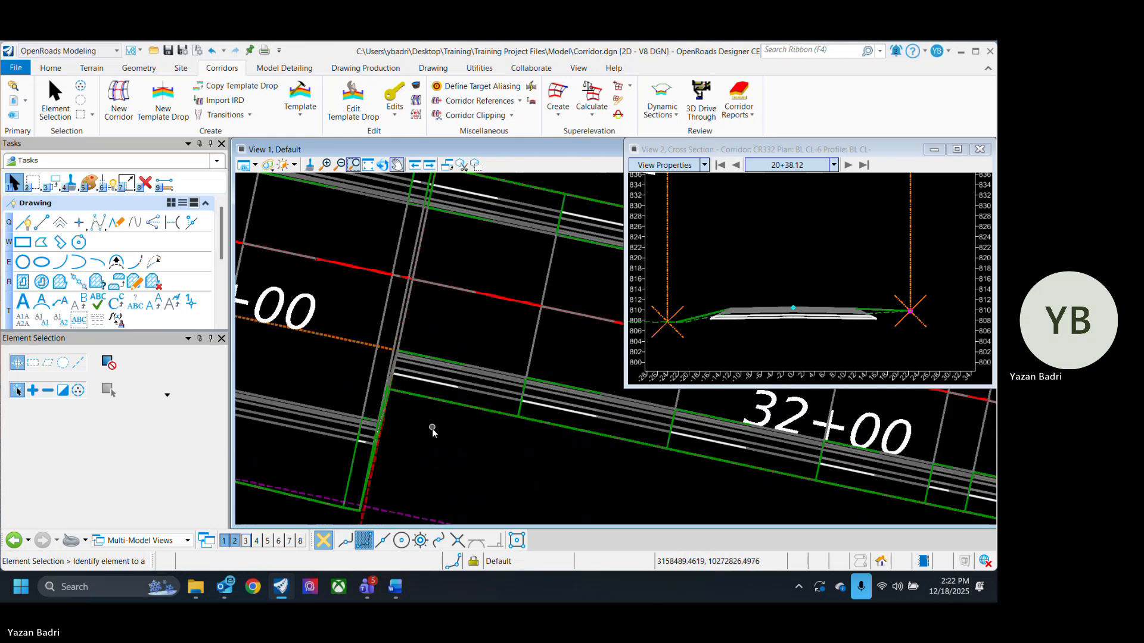
scroll(431, 428, down, 3)
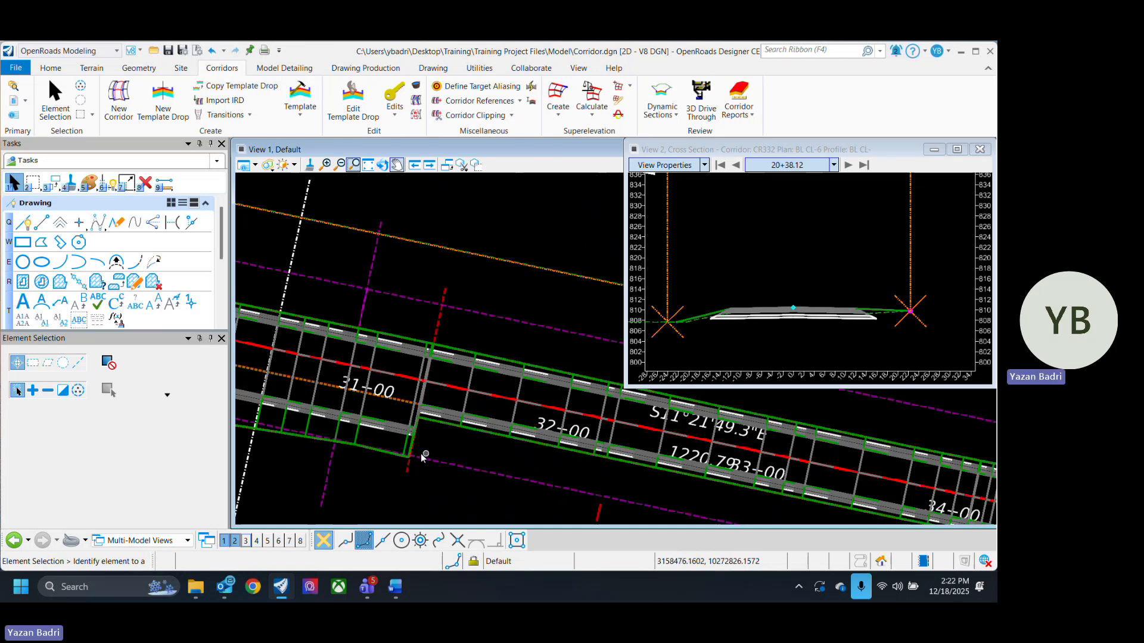
- Delete the key station near station 31+28 from the corridor
scroll(422, 454, up, 4)
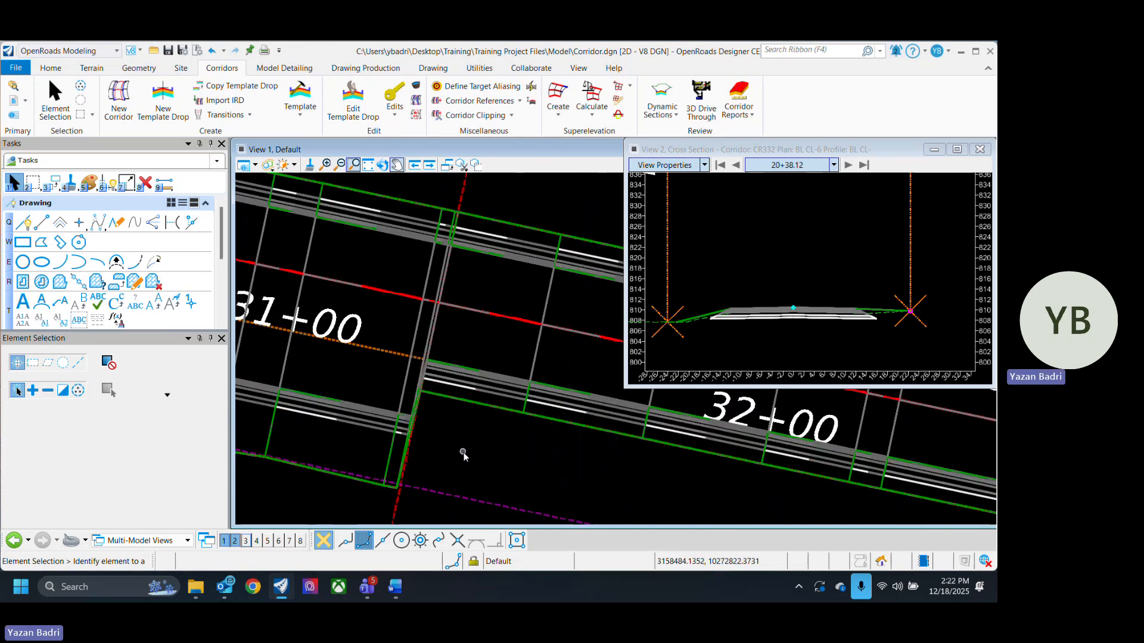
click(398, 501)
key(Delete)
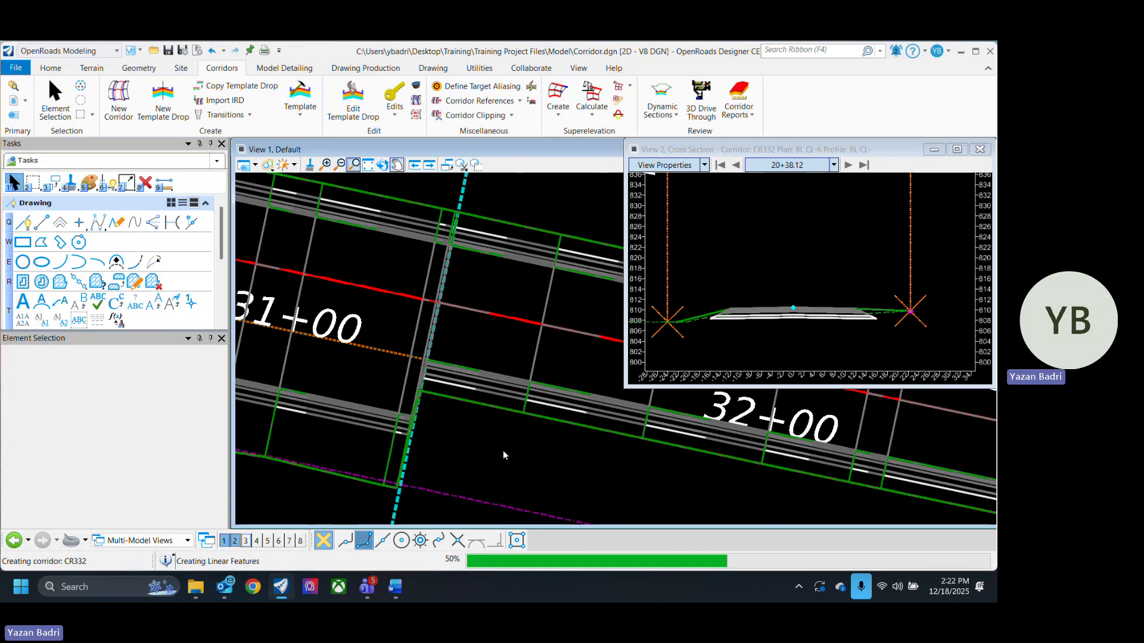
- Copy the corridor's template drop into a new drop from station 31+27.76 to 31+28.50
scroll(541, 466, down, 2)
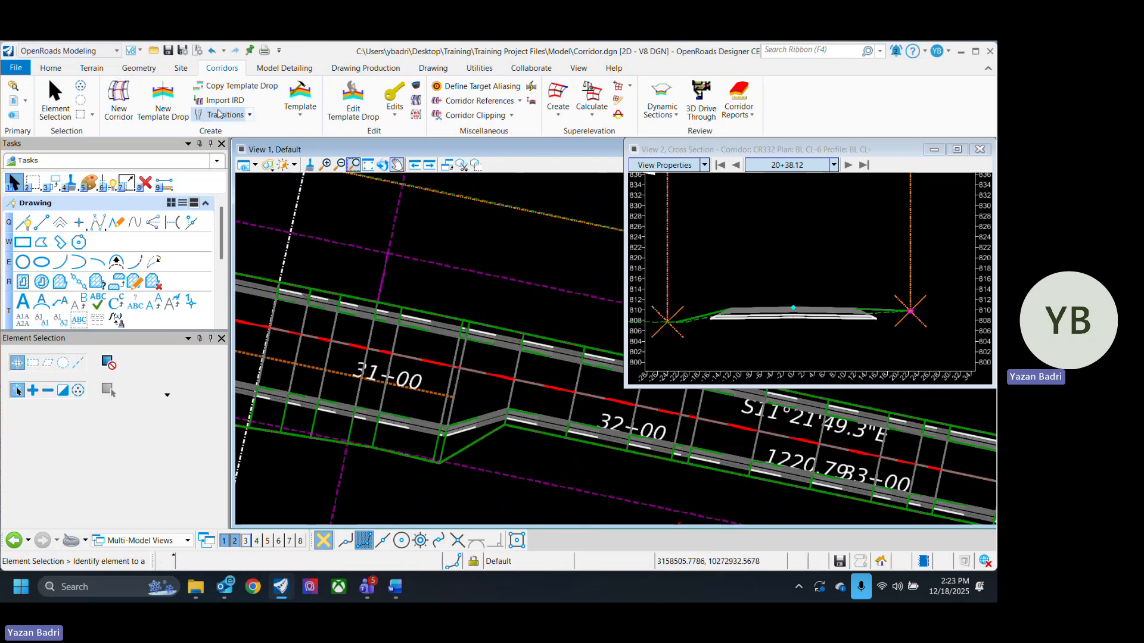
click(236, 86)
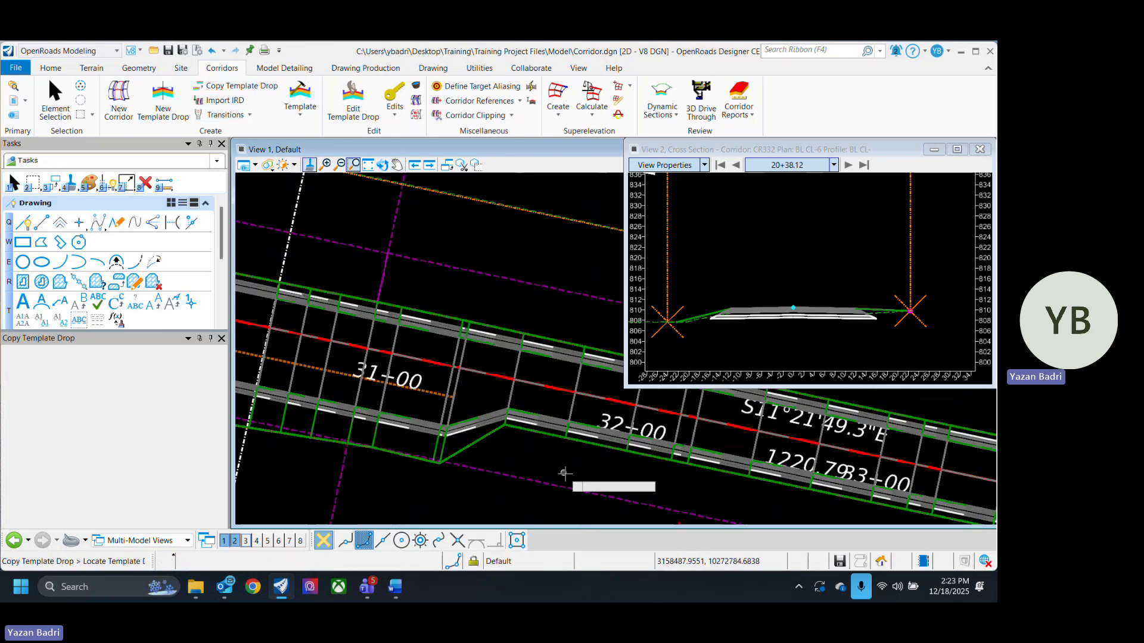
click(485, 470)
click(454, 427)
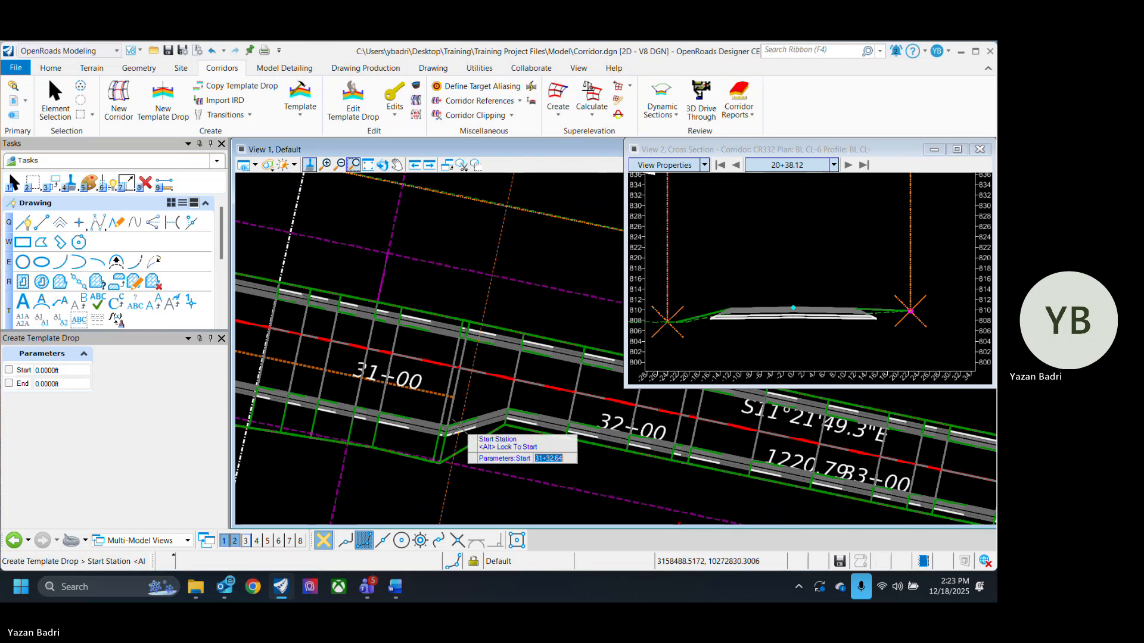
scroll(440, 462, up, 3)
scroll(430, 507, up, 2)
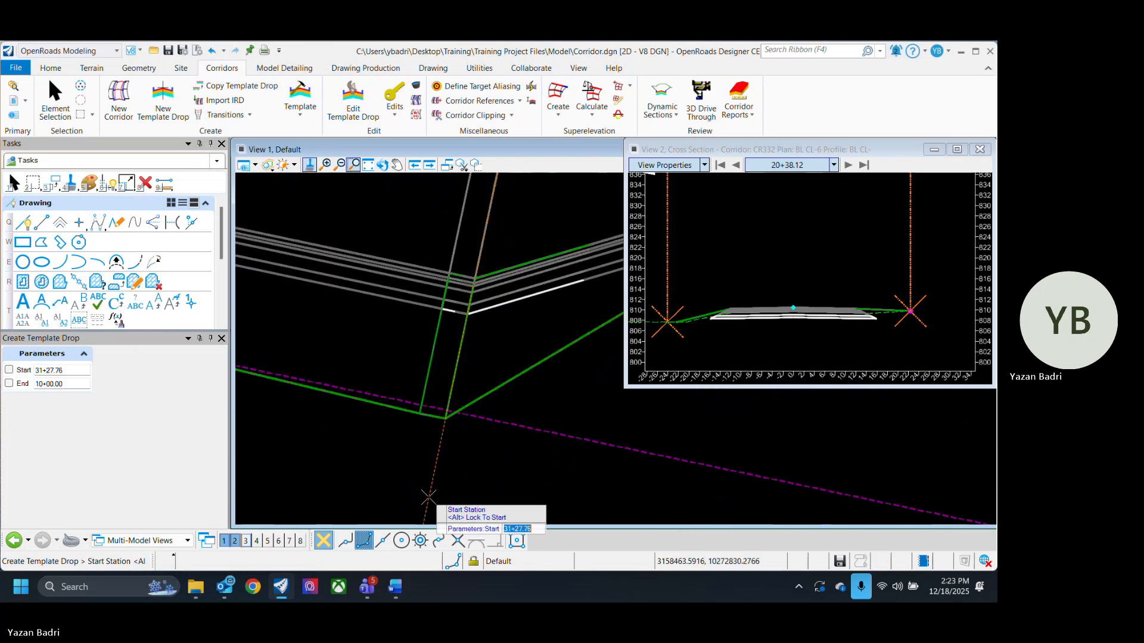
click(436, 494)
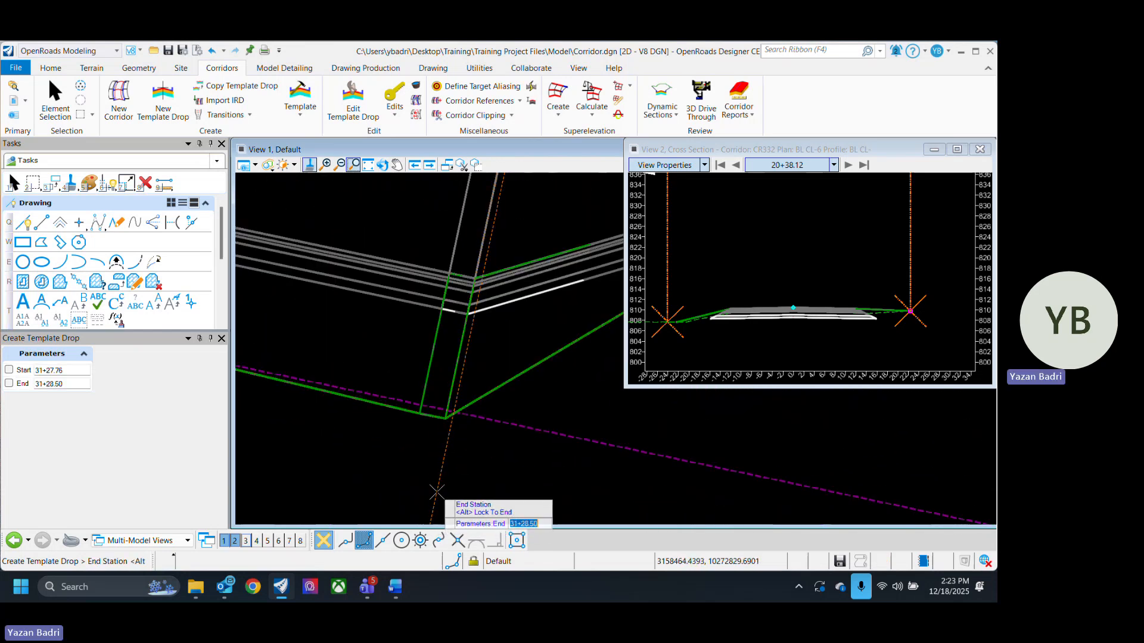
click(436, 493)
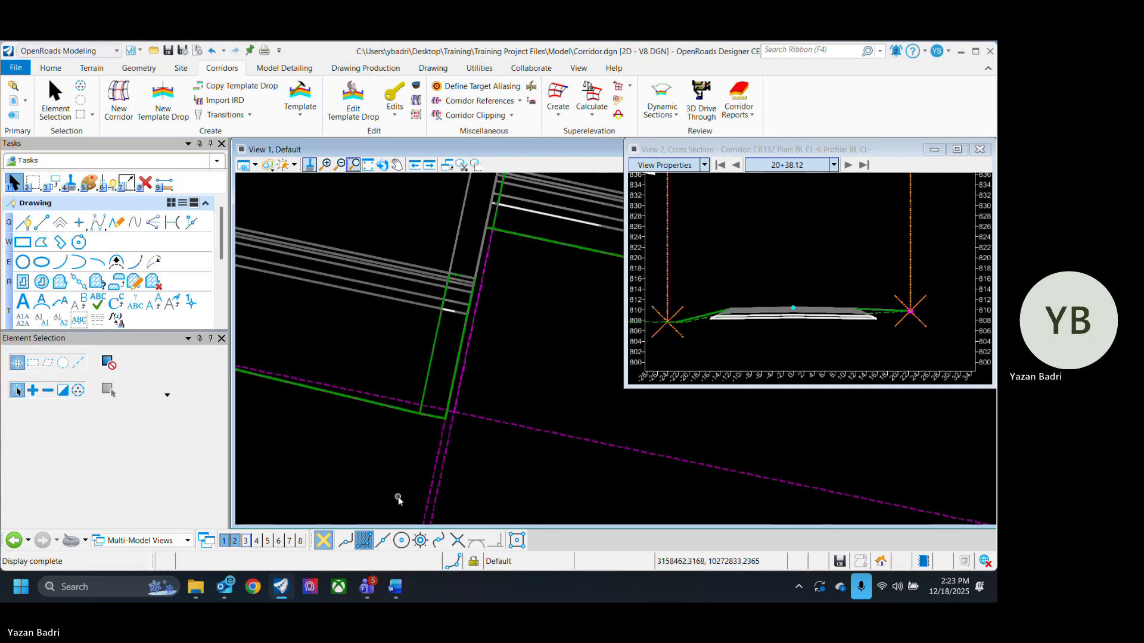
- Examine the new template drop boundary at station 31+27.76 along the widened corridor edge
scroll(398, 499, down, 3)
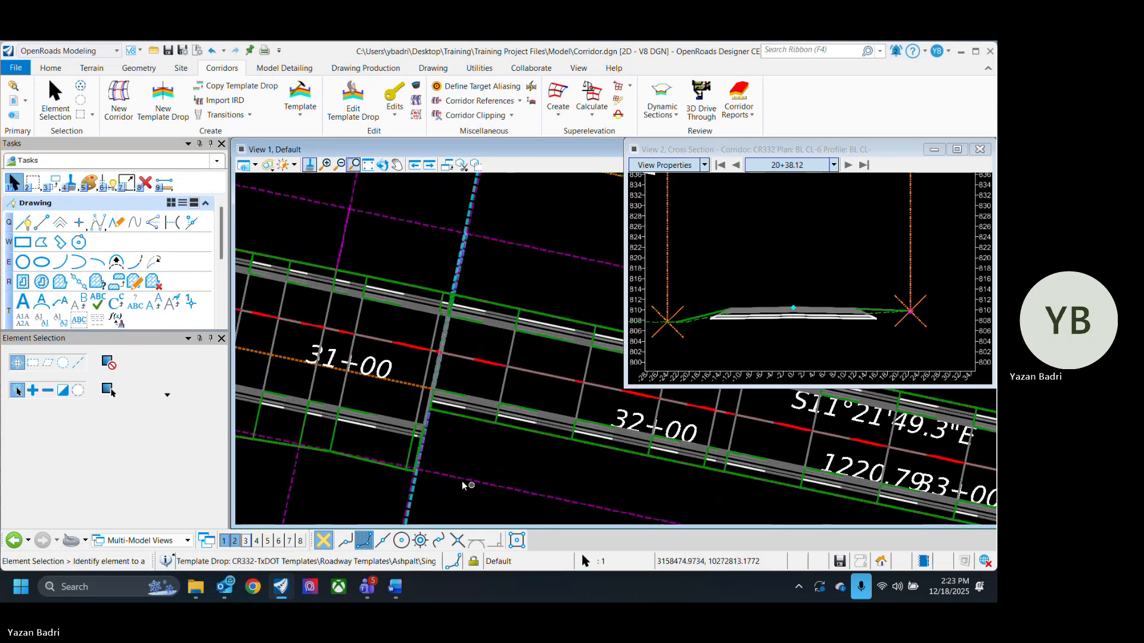
scroll(461, 480, down, 3)
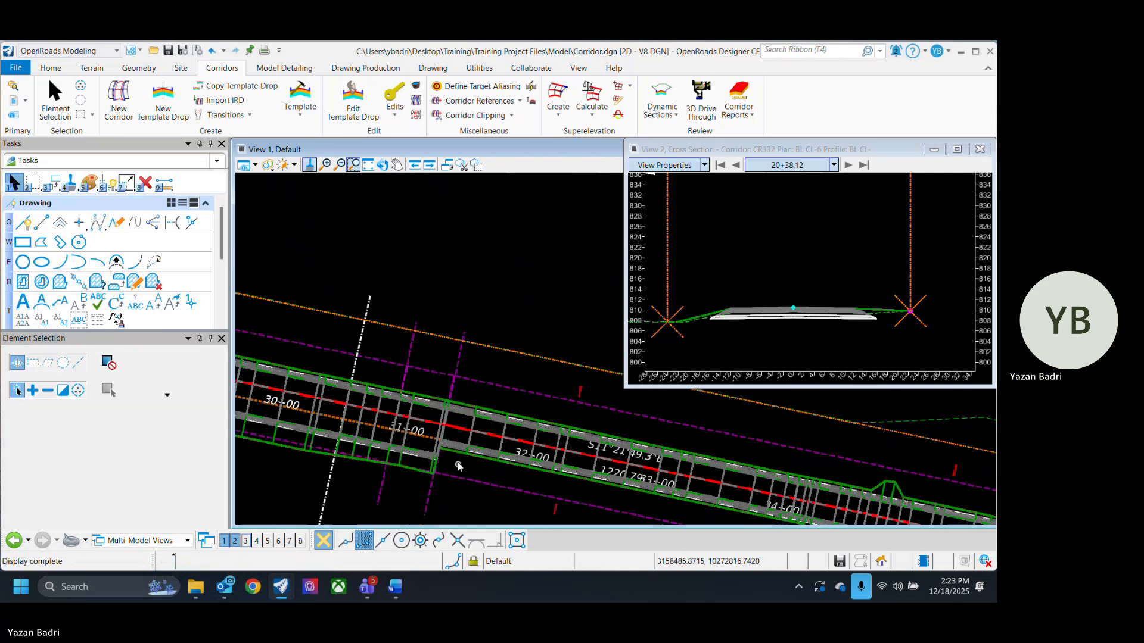
scroll(433, 496, up, 3)
scroll(425, 481, up, 3)
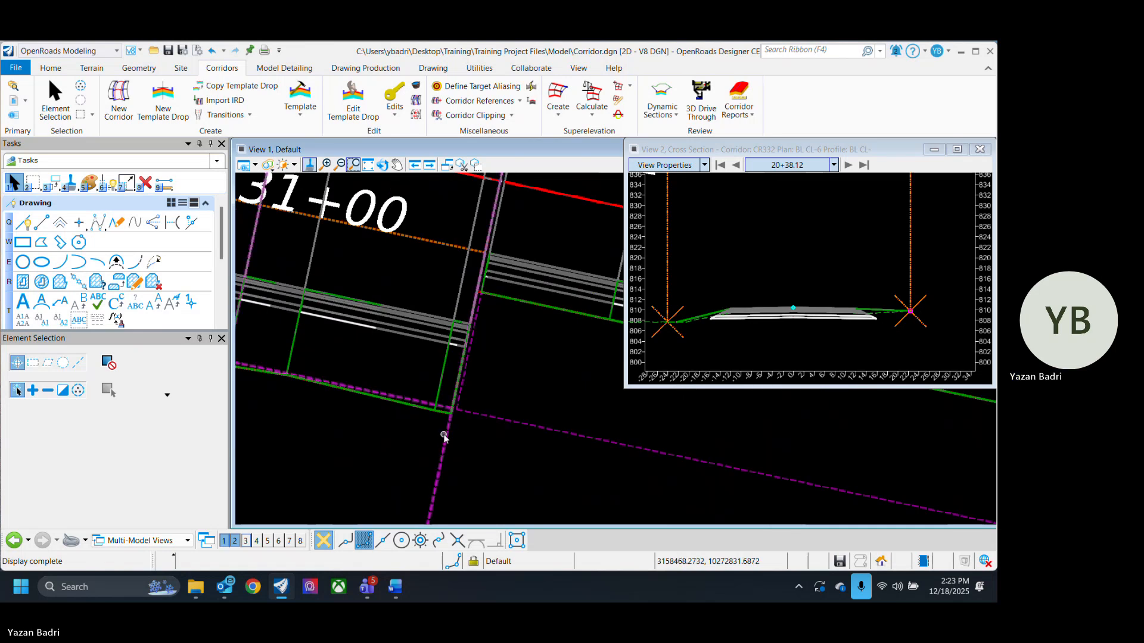
scroll(426, 467, up, 3)
scroll(427, 467, down, 5)
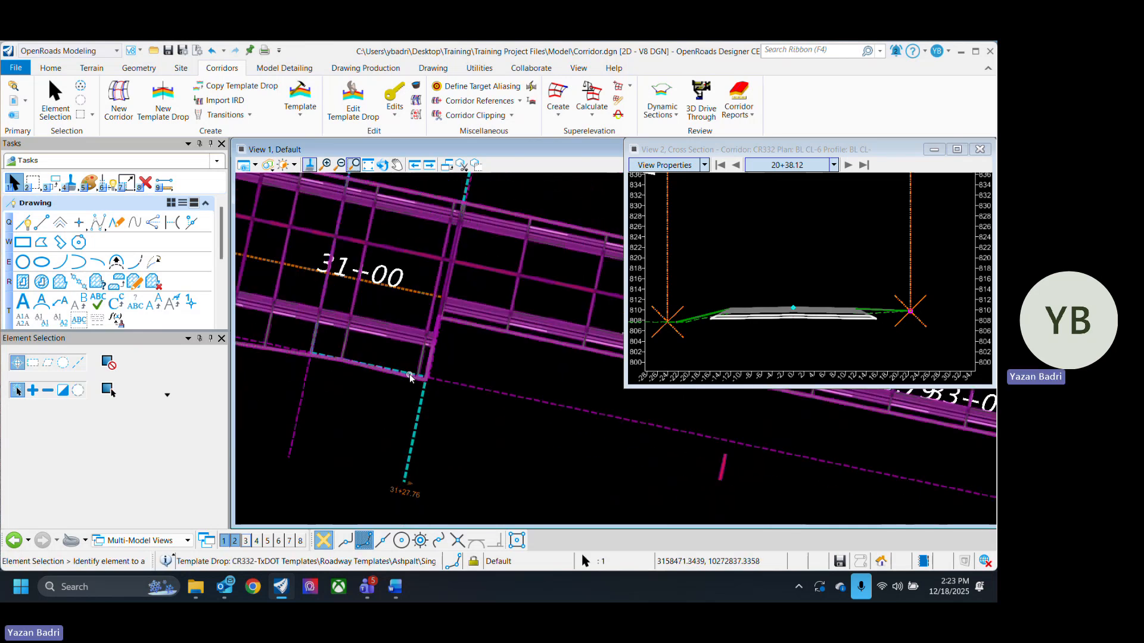
scroll(450, 329, up, 6)
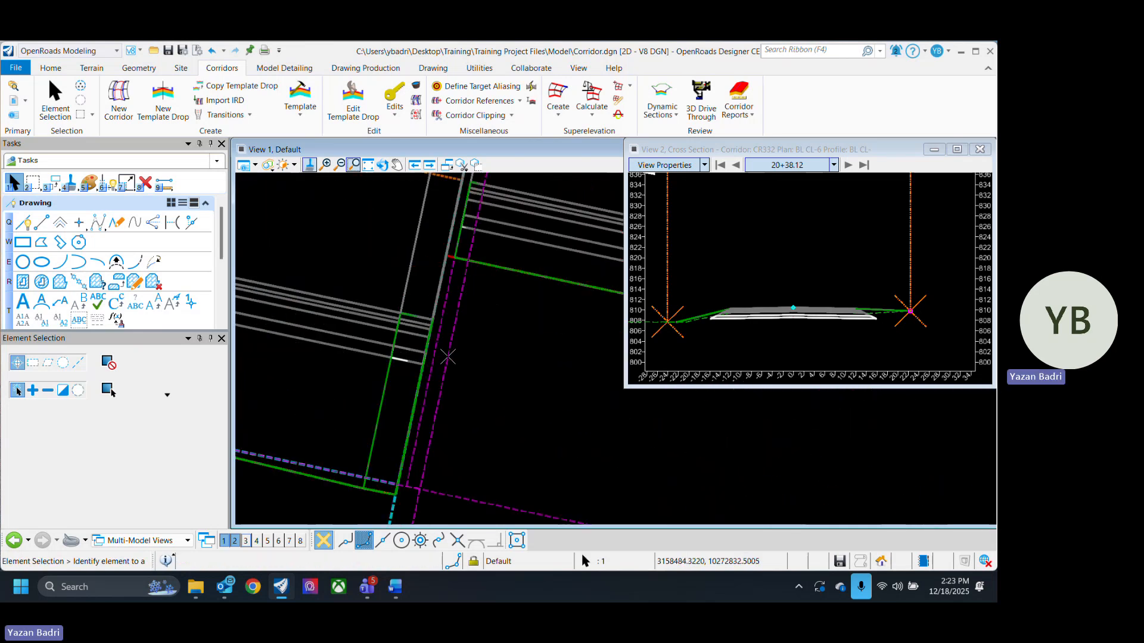
scroll(450, 328, down, 4)
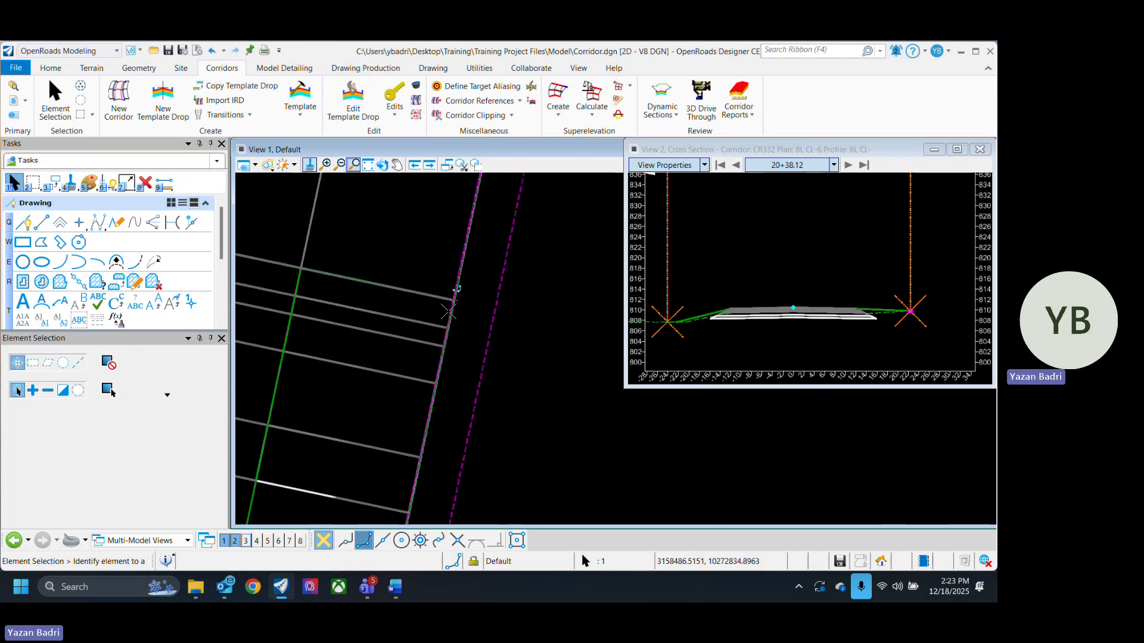
- Examine the widened corridor edge around the new template drop near station 31+28 in the plan view
scroll(489, 406, down, 5)
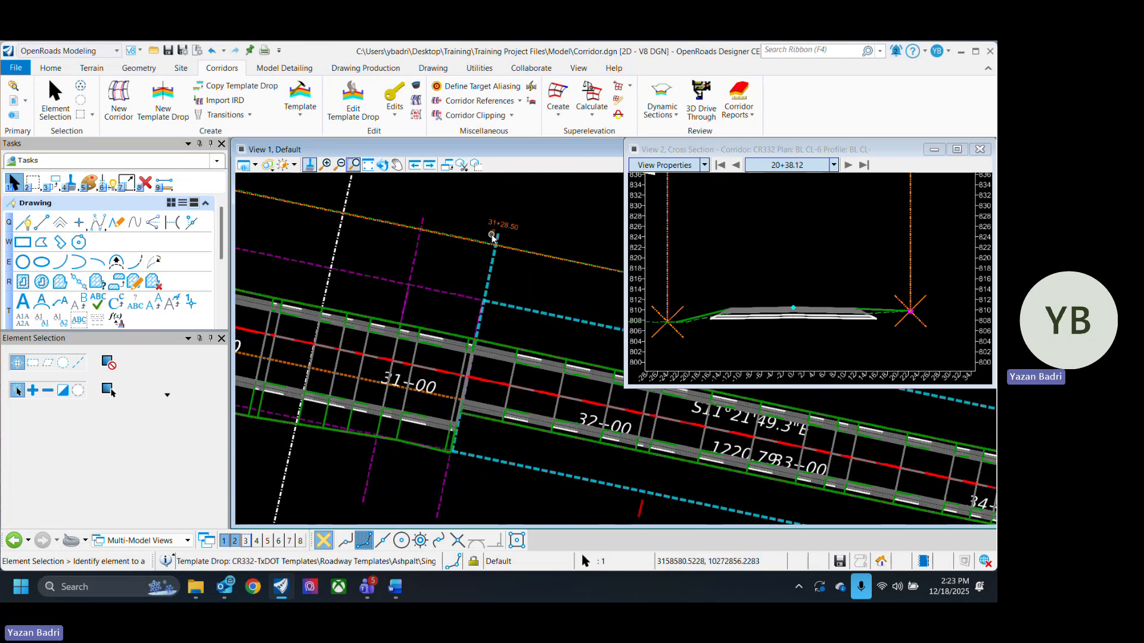
scroll(441, 510, up, 4)
scroll(443, 505, up, 2)
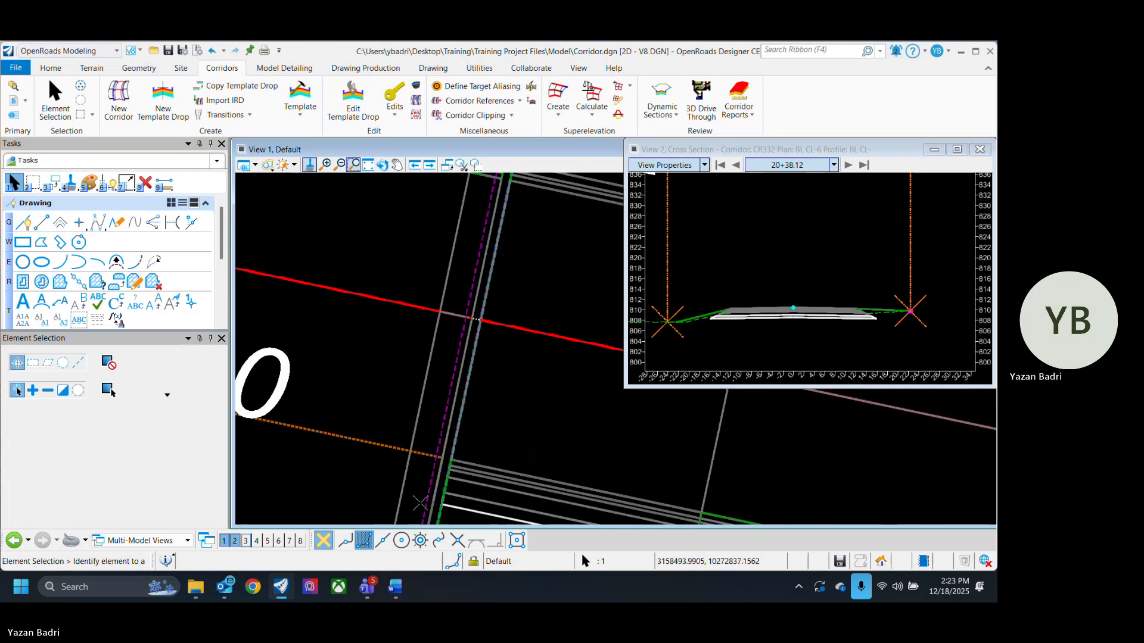
middle_drag(422, 503, 439, 332)
scroll(438, 356, up, 5)
scroll(438, 356, up, 2)
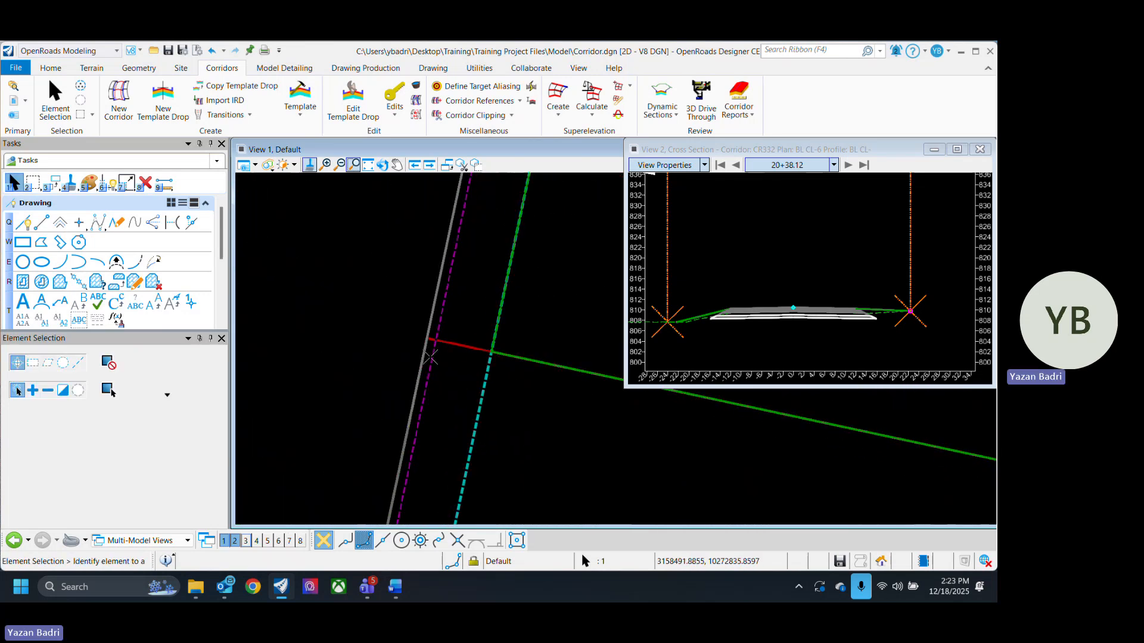
scroll(426, 348, up, 3)
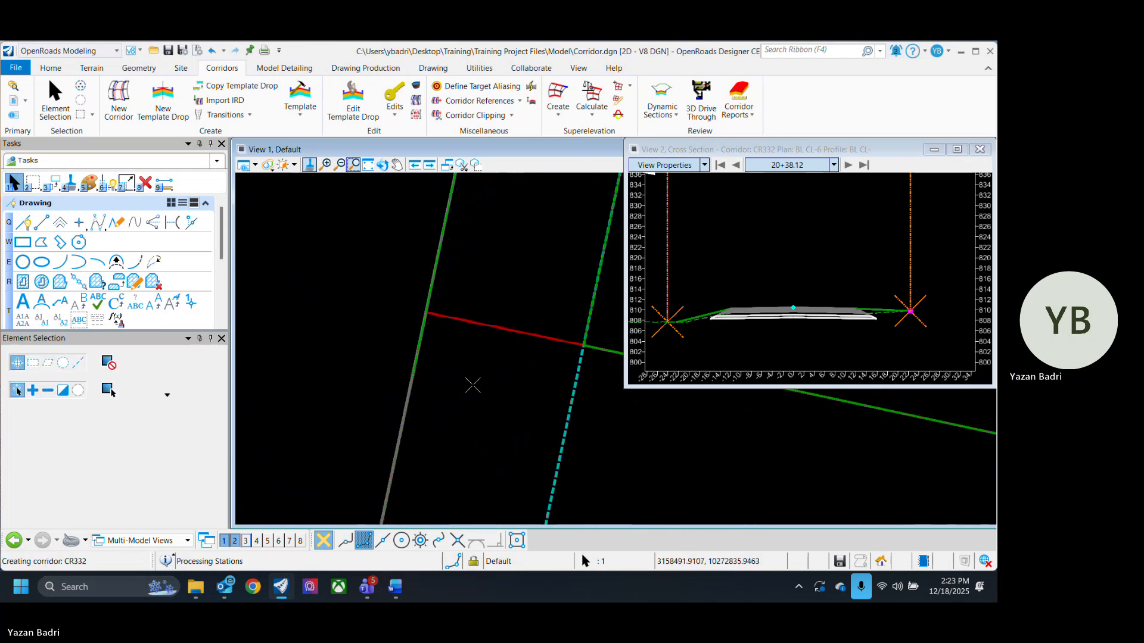
scroll(473, 357, up, 4)
scroll(375, 361, down, 5)
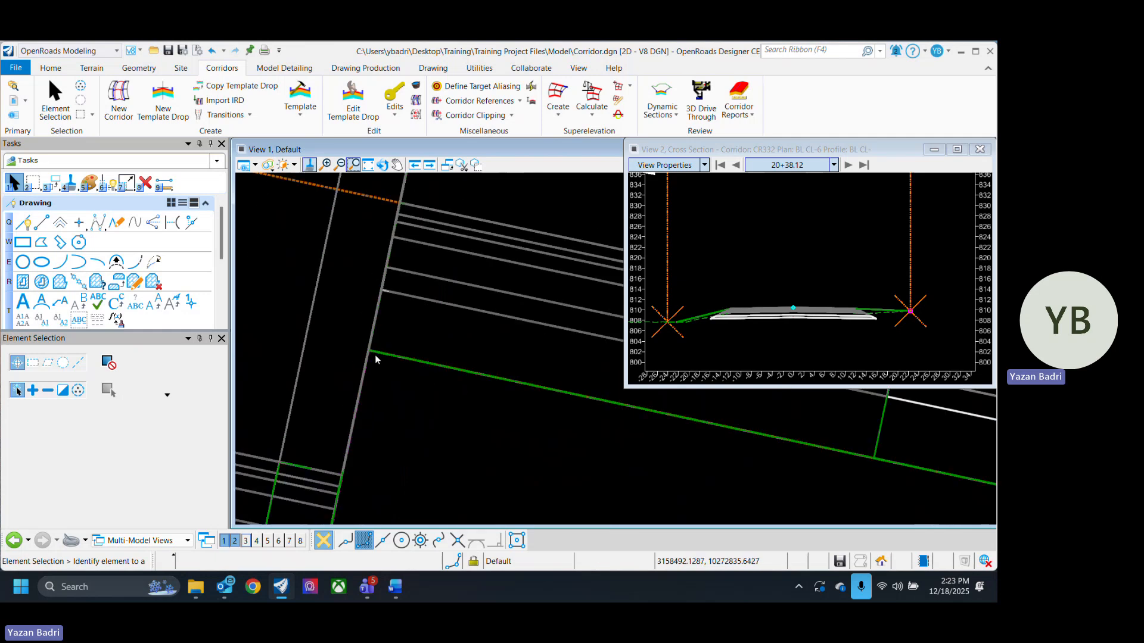
scroll(358, 393, up, 2)
scroll(355, 394, up, 3)
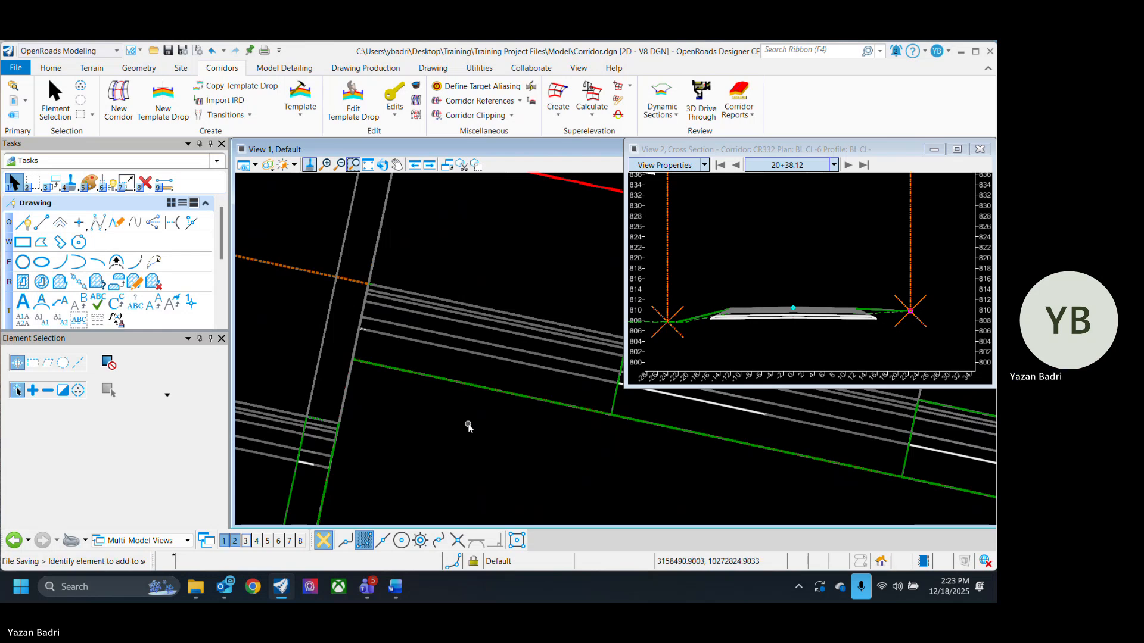
scroll(471, 432, down, 3)
- Open a 3D view of the corridor and zoom in on the widening transition
click(703, 296)
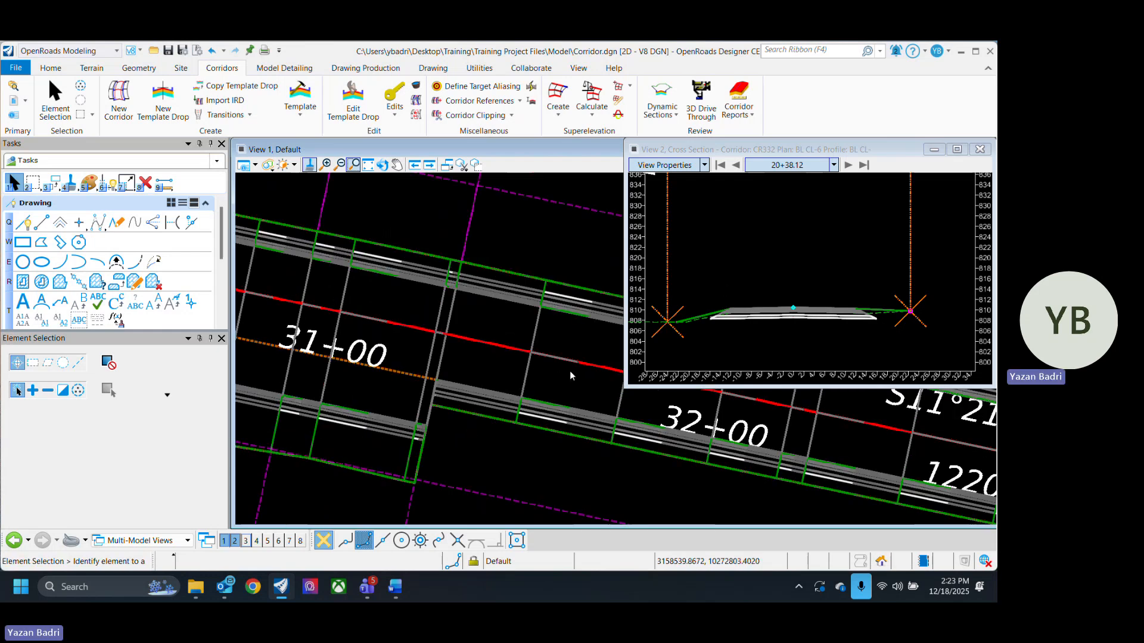
click(246, 540)
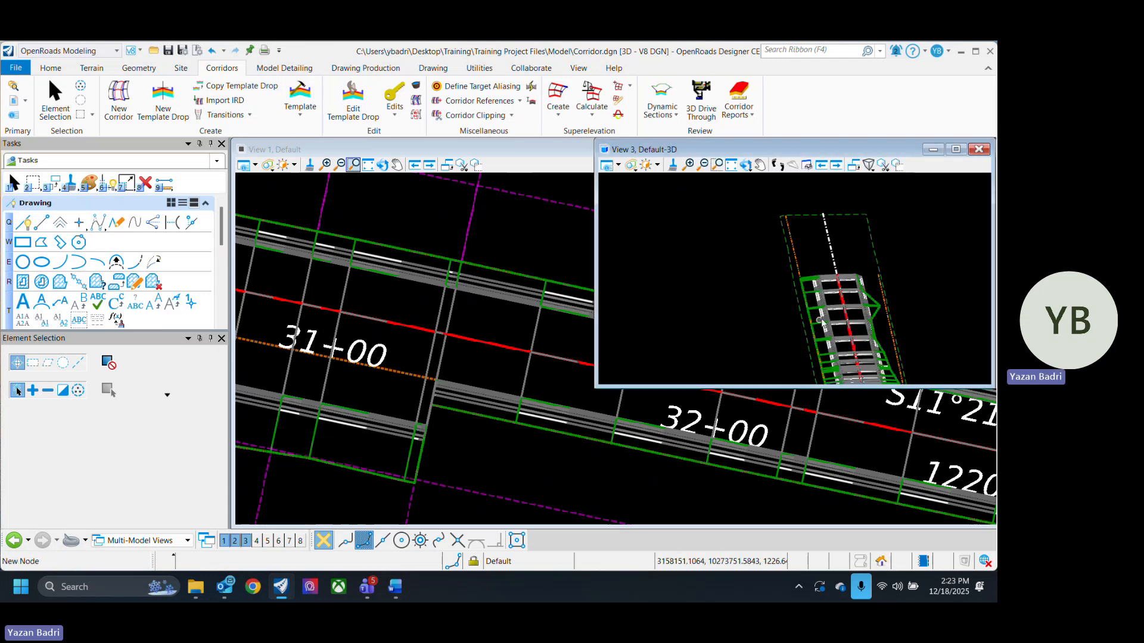
scroll(742, 288, up, 5)
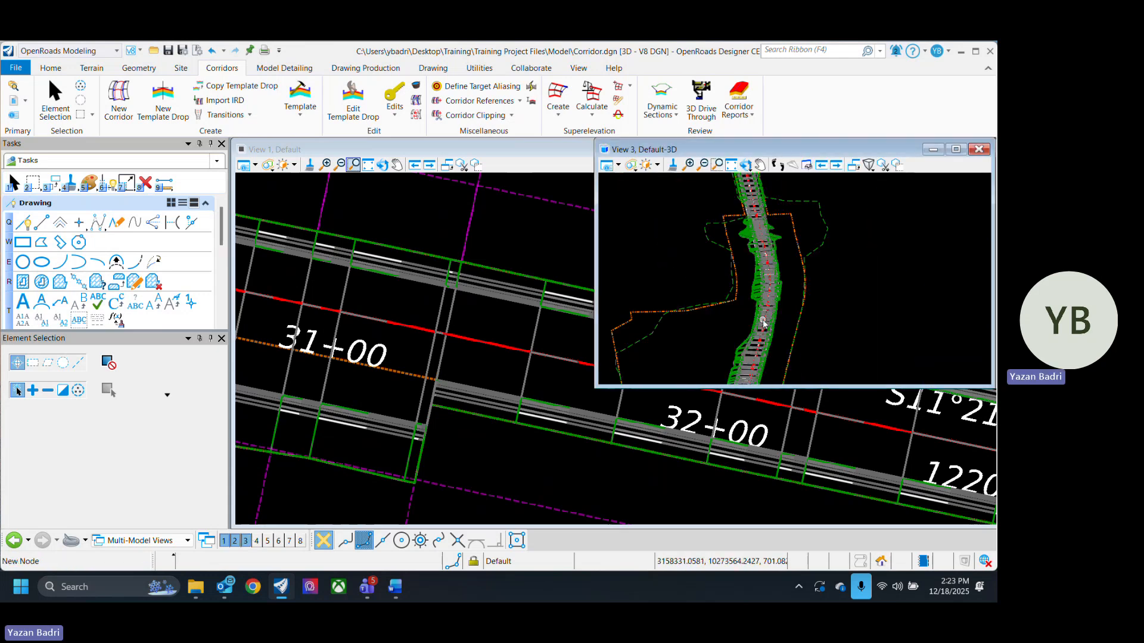
scroll(776, 257, up, 3)
scroll(779, 274, down, 2)
scroll(784, 292, up, 3)
scroll(784, 292, up, 4)
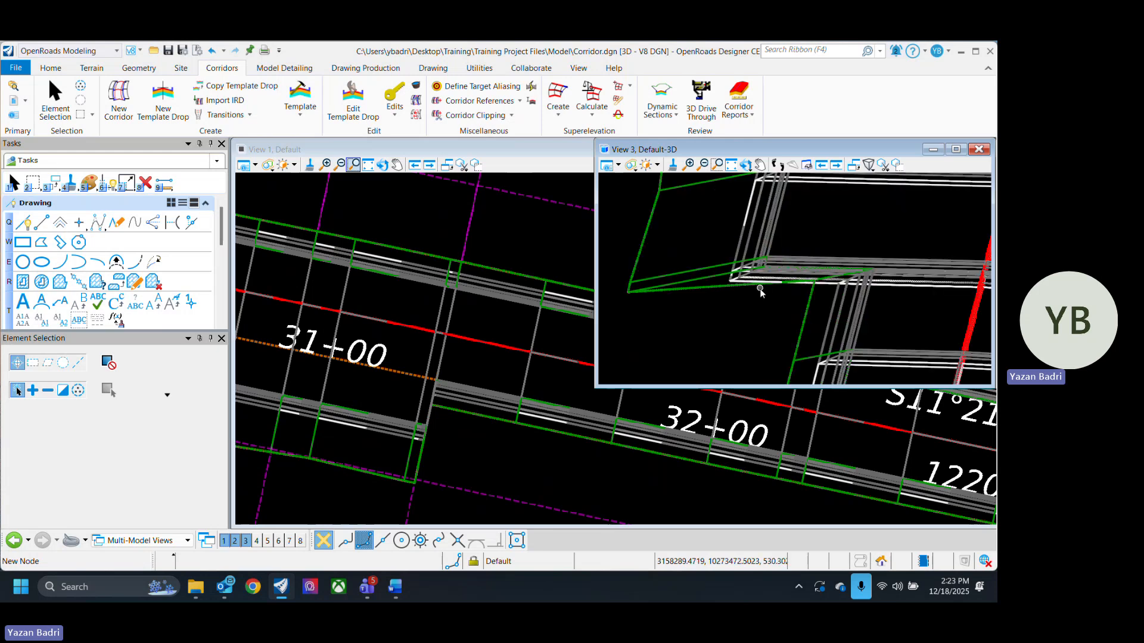
scroll(763, 338, down, 2)
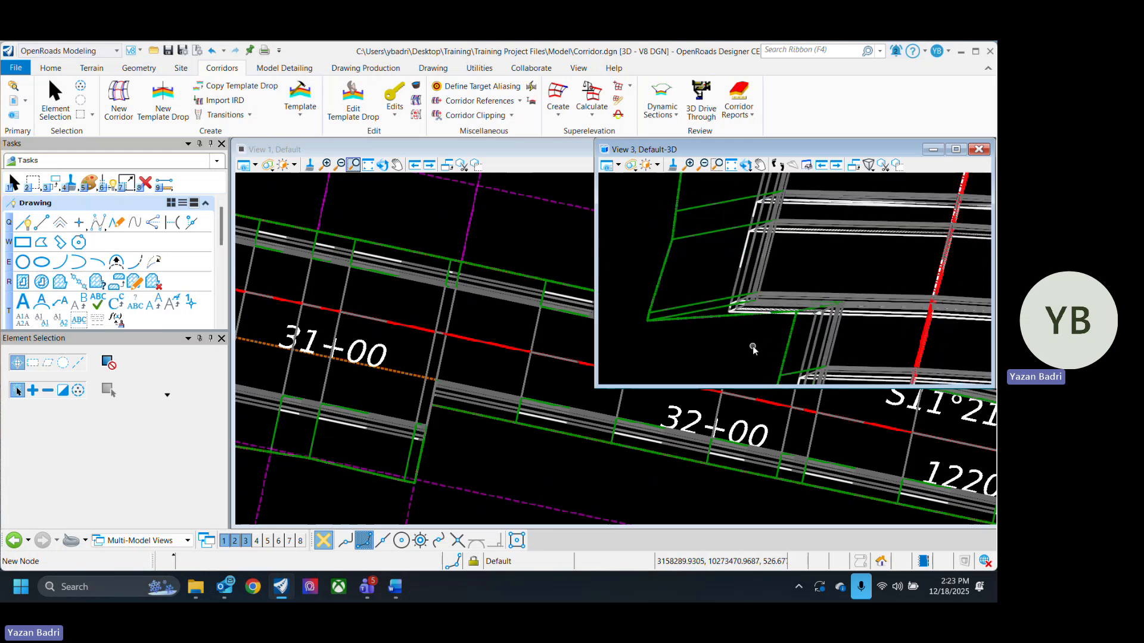
- Set the 3D view's display style to Smooth, Default
click(745, 165)
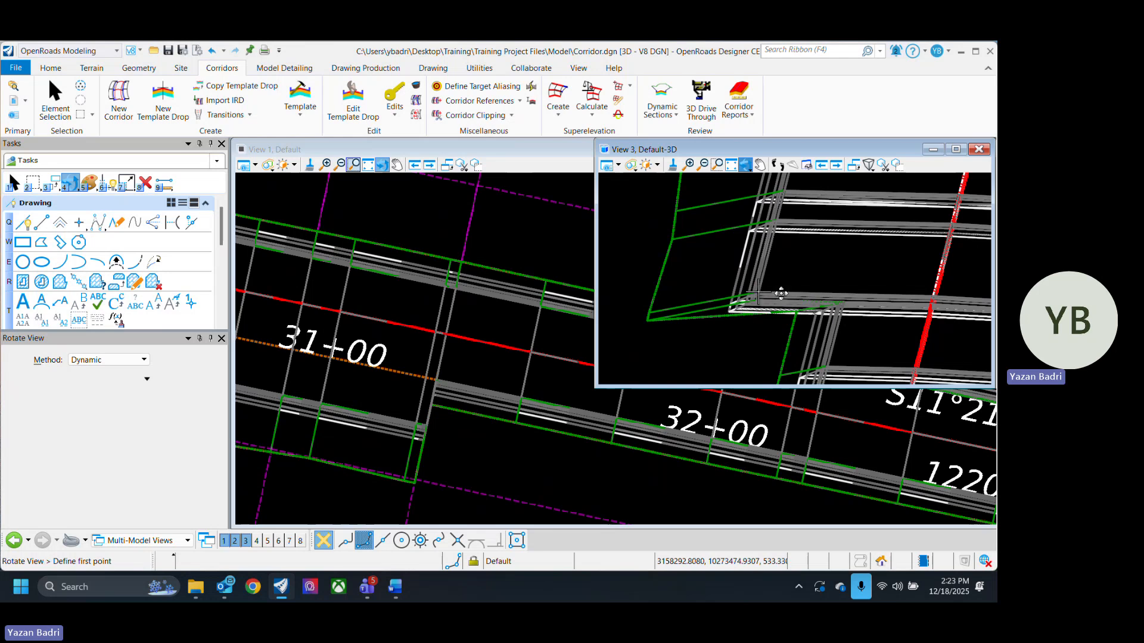
drag(866, 284, 676, 286)
drag(777, 309, 845, 313)
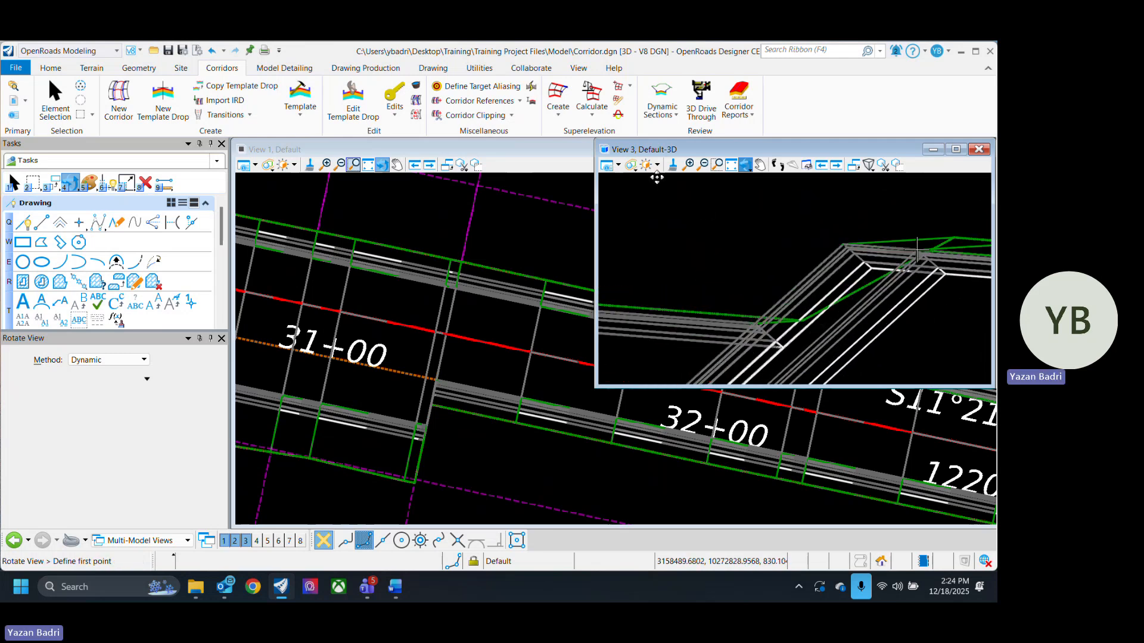
click(633, 167)
mouse_move(709, 220)
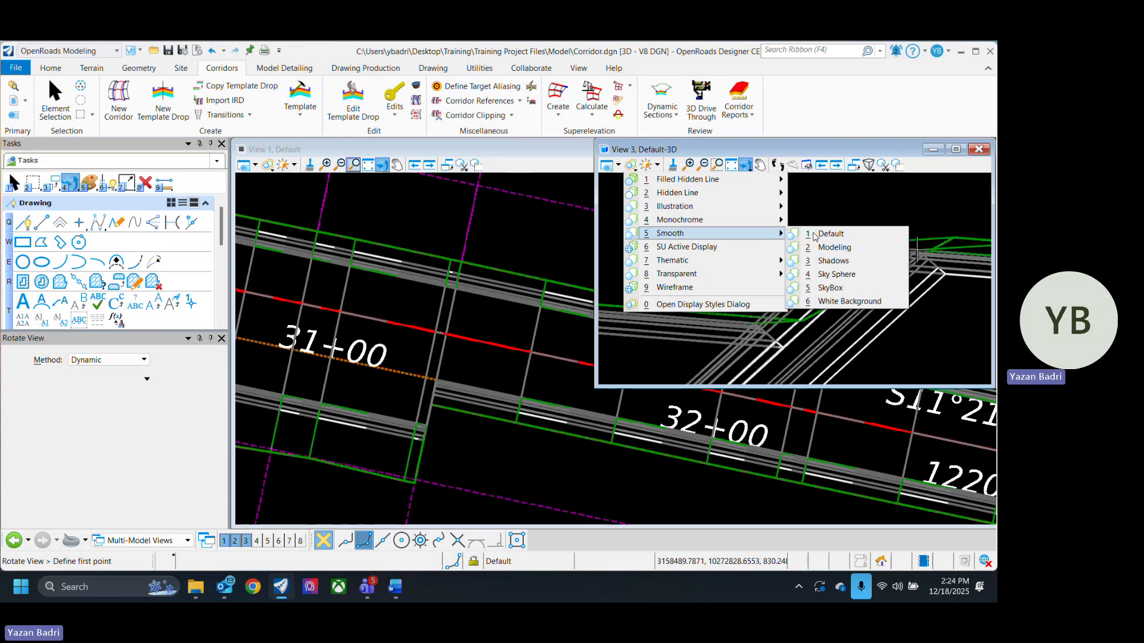
click(831, 234)
scroll(772, 266, down, 3)
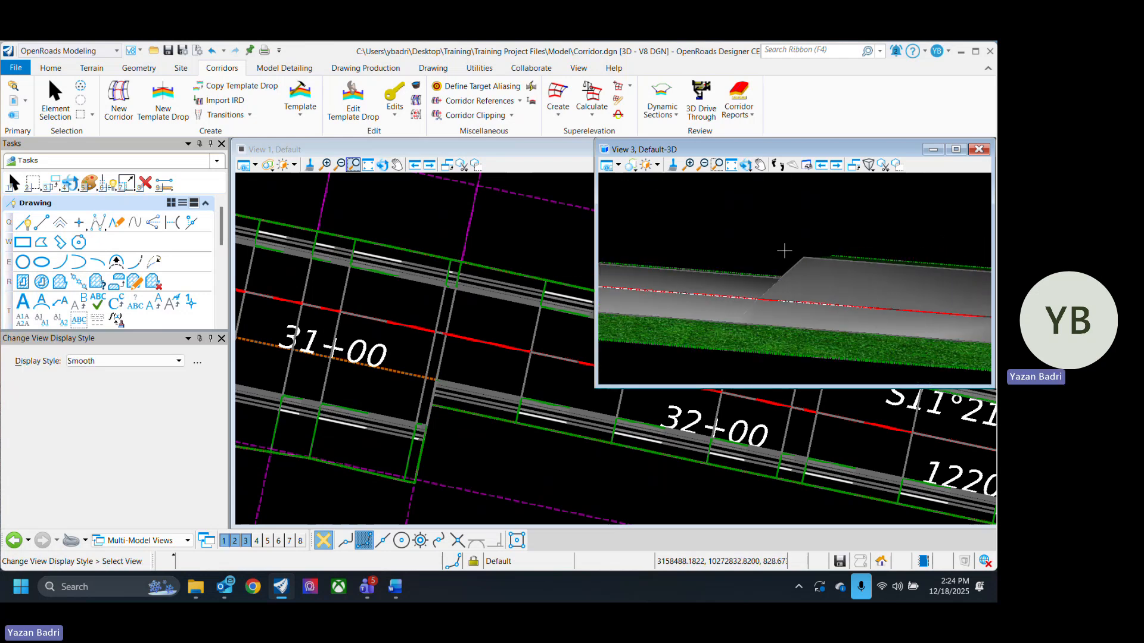
key(Escape)
- Inspect the shaded widening transition in the 3D view and save the design file
scroll(763, 250, up, 3)
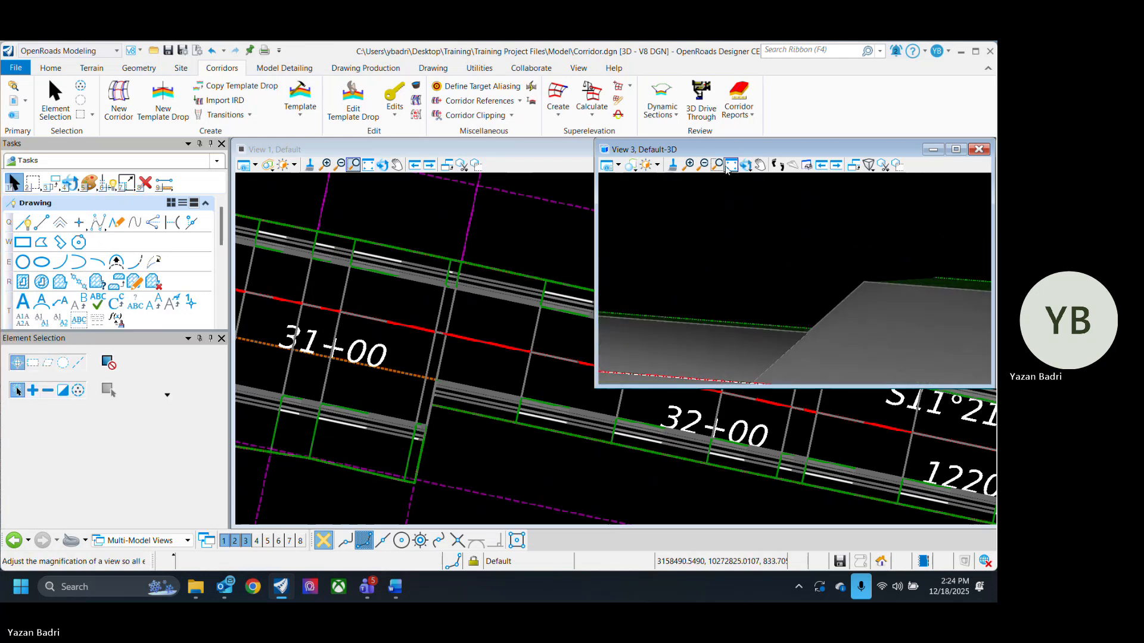
click(746, 164)
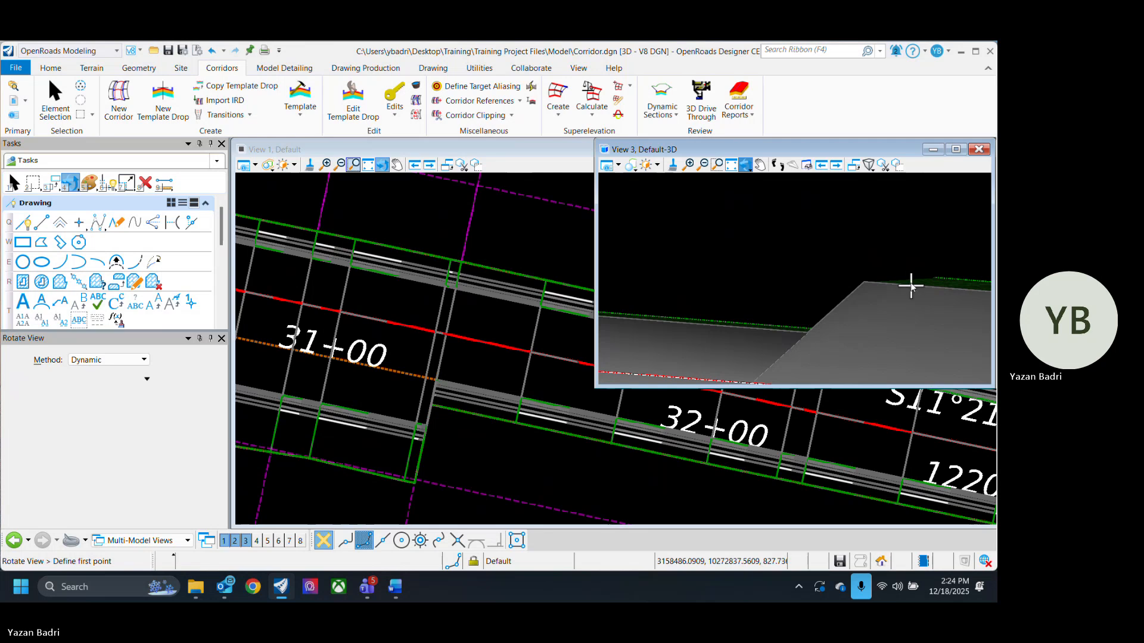
mouse_move(787, 337)
mouse_down()
mouse_move(772, 337)
mouse_move(919, 337)
mouse_move(913, 352)
mouse_move(774, 353)
mouse_move(786, 345)
mouse_move(744, 338)
mouse_move(700, 283)
mouse_move(788, 319)
mouse_up()
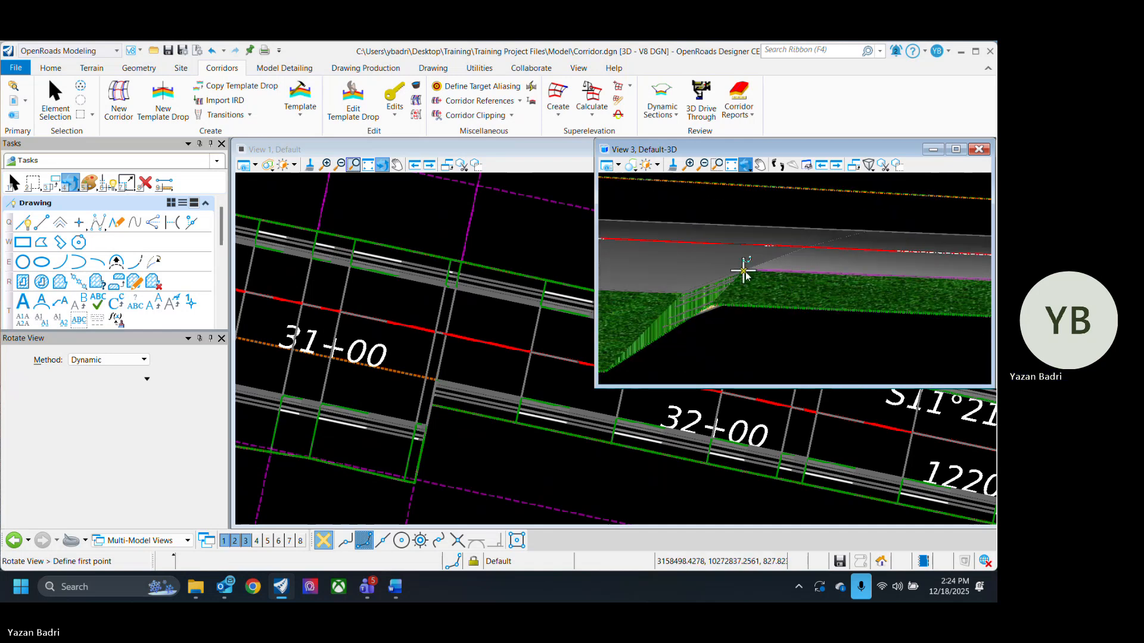
drag(744, 272, 738, 307)
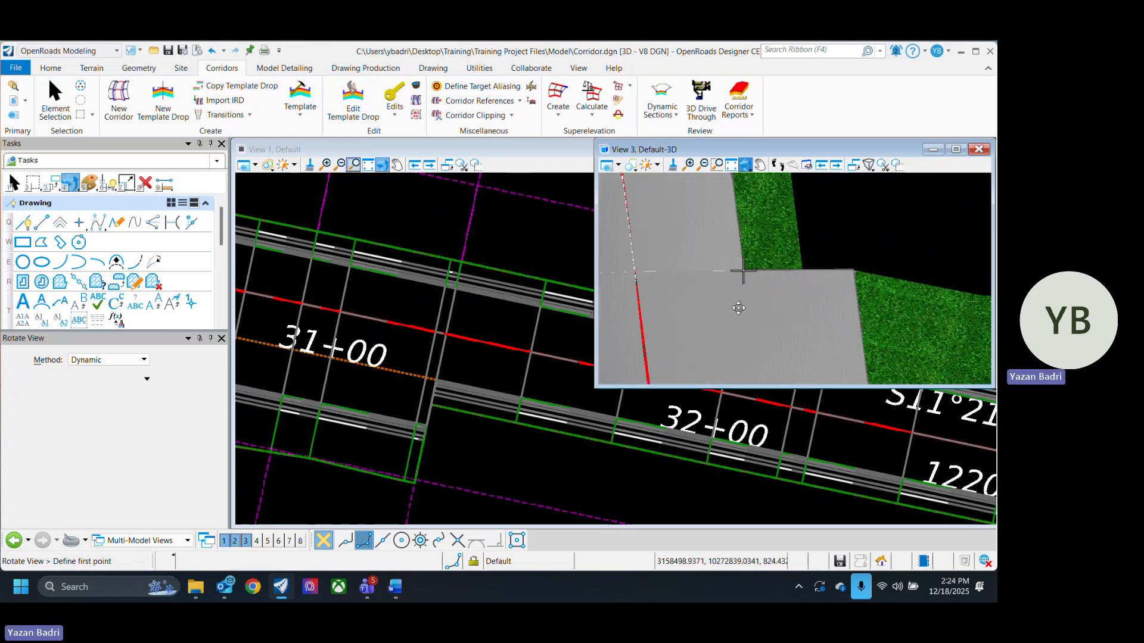
scroll(774, 280, down, 5)
middle_drag(832, 334, 782, 271)
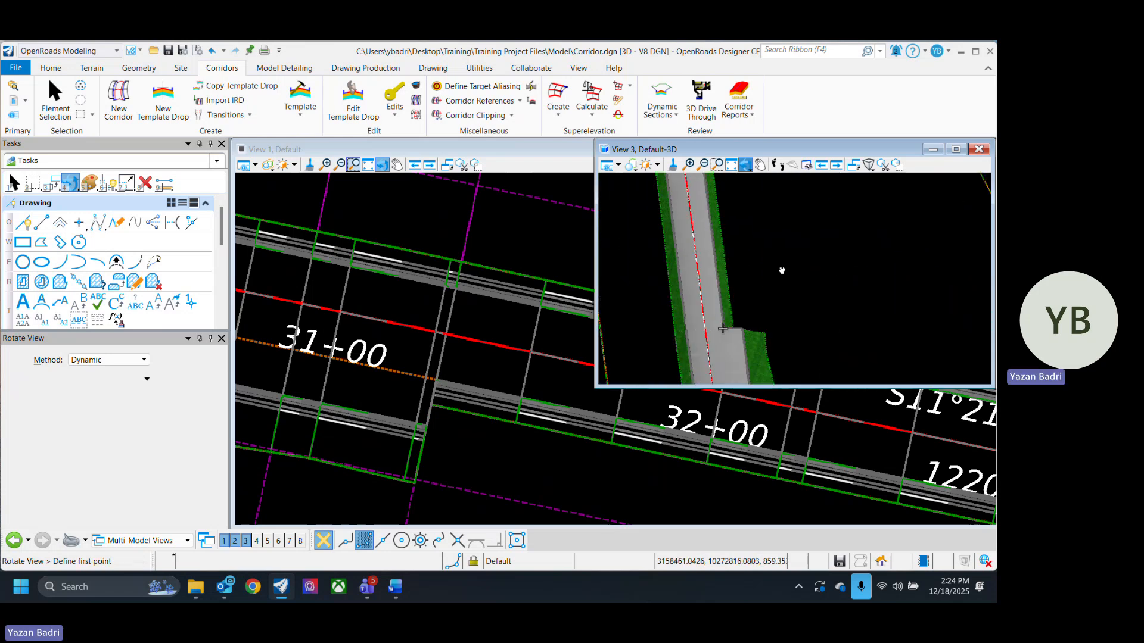
scroll(780, 298, down, 4)
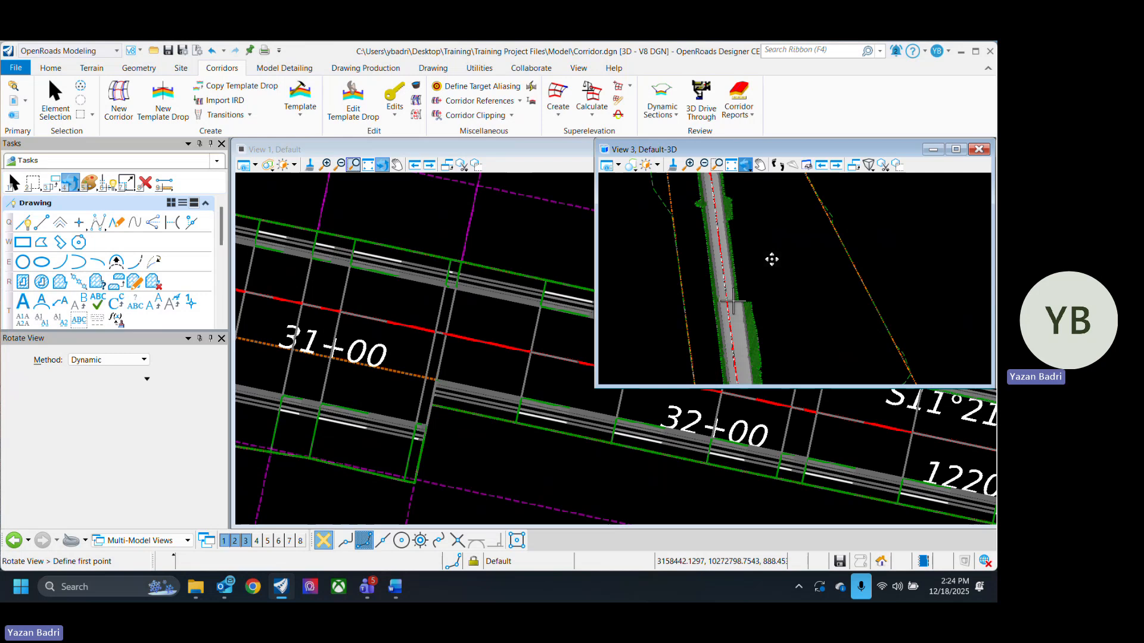
key(ctrl+s)
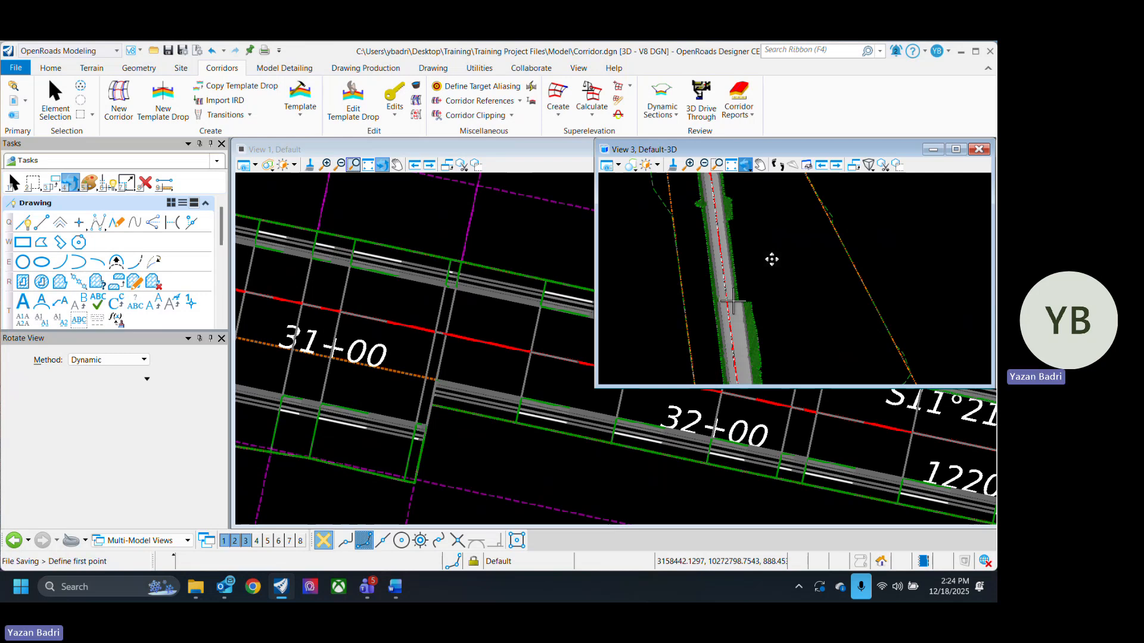
- Examine the right pavement edge along the corridor in 3D, then close the 3D view
scroll(779, 299, up, 2)
key(Escape)
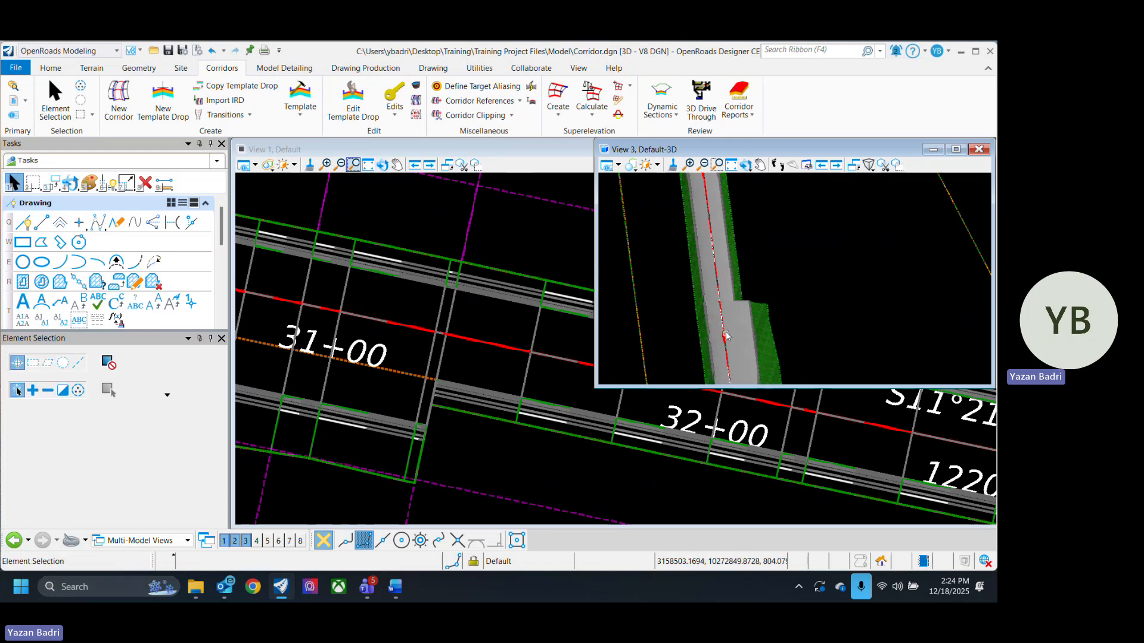
scroll(751, 298, up, 3)
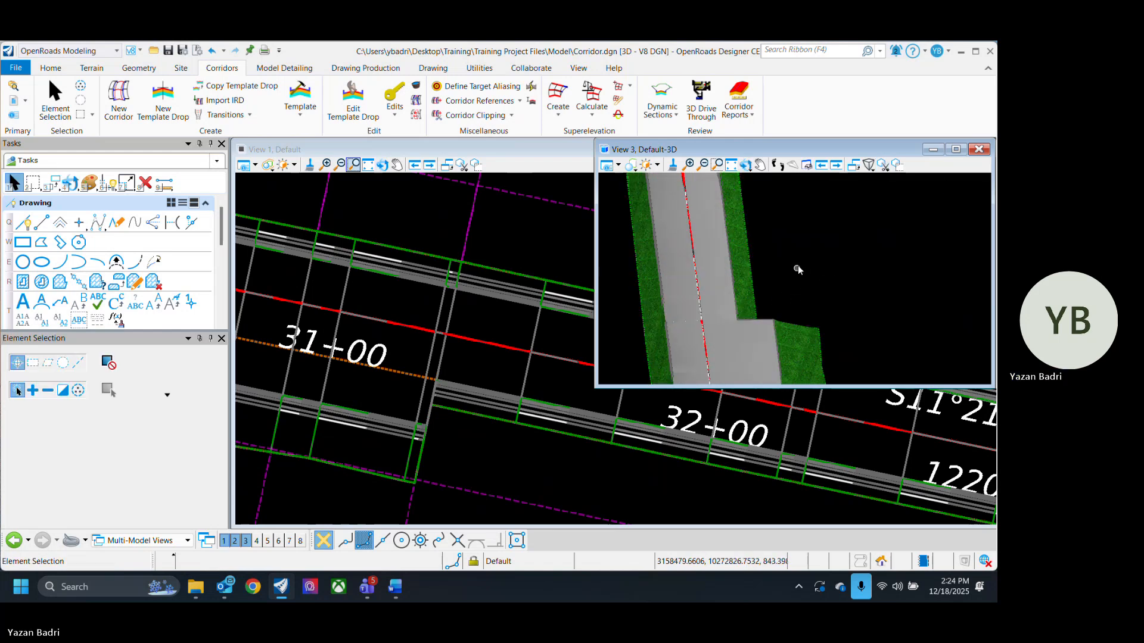
middle_drag(798, 266, 787, 354)
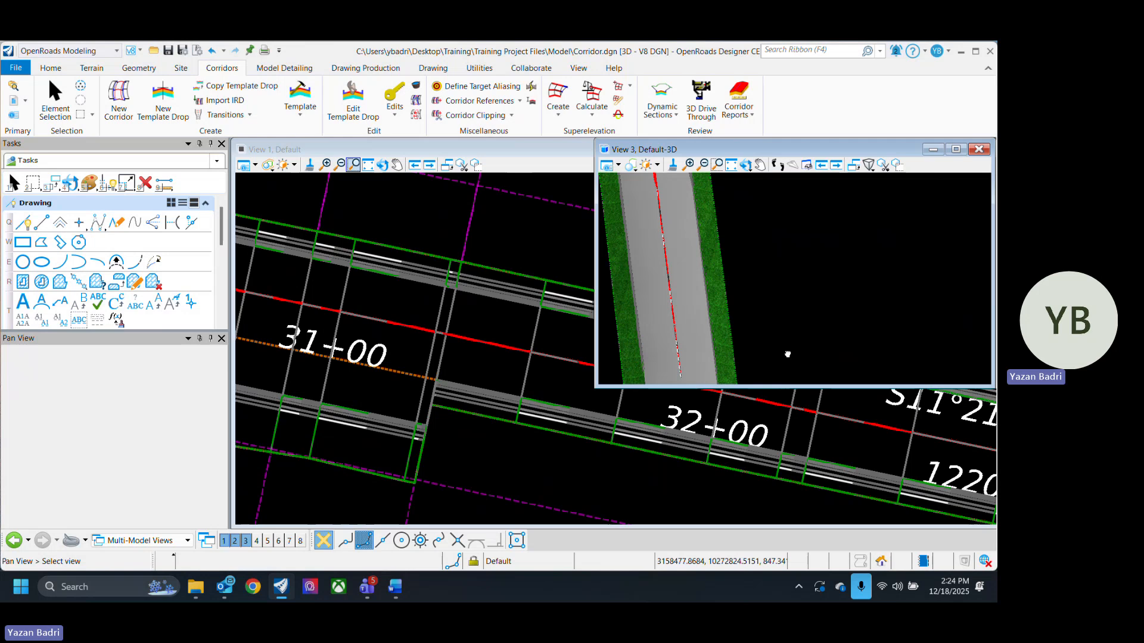
middle_drag(787, 354, 789, 311)
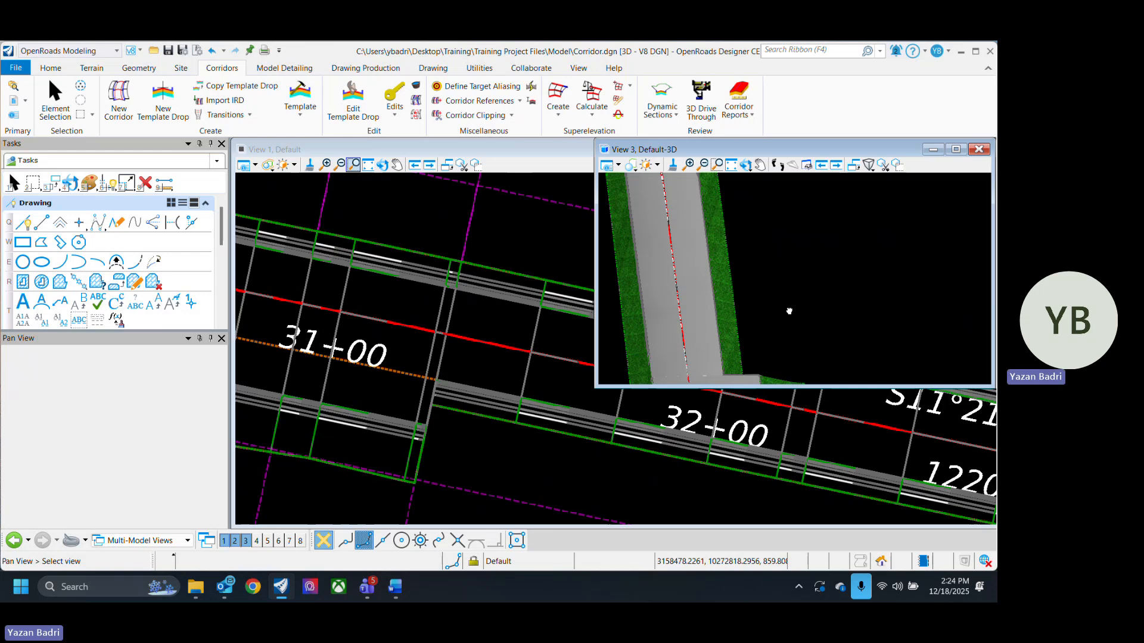
scroll(980, 296, down, 2)
mouse_move(789, 311)
middle_down()
mouse_move(980, 296)
mouse_move(799, 324)
middle_up()
scroll(798, 324, down, 3)
scroll(784, 328, up, 2)
scroll(816, 328, down, 2)
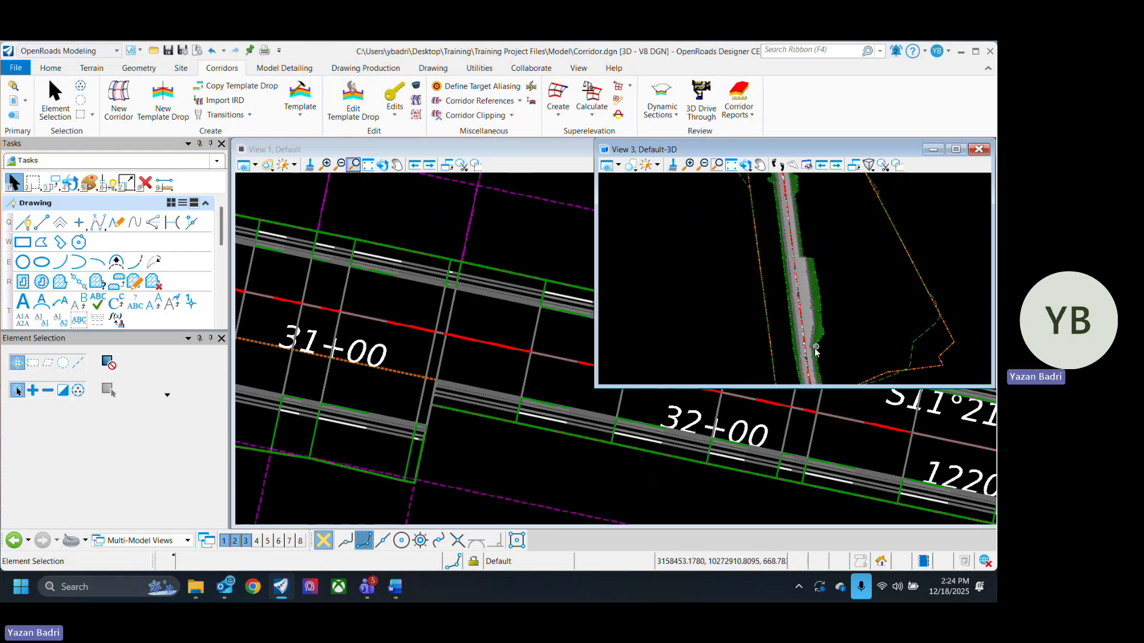
scroll(789, 281, up, 4)
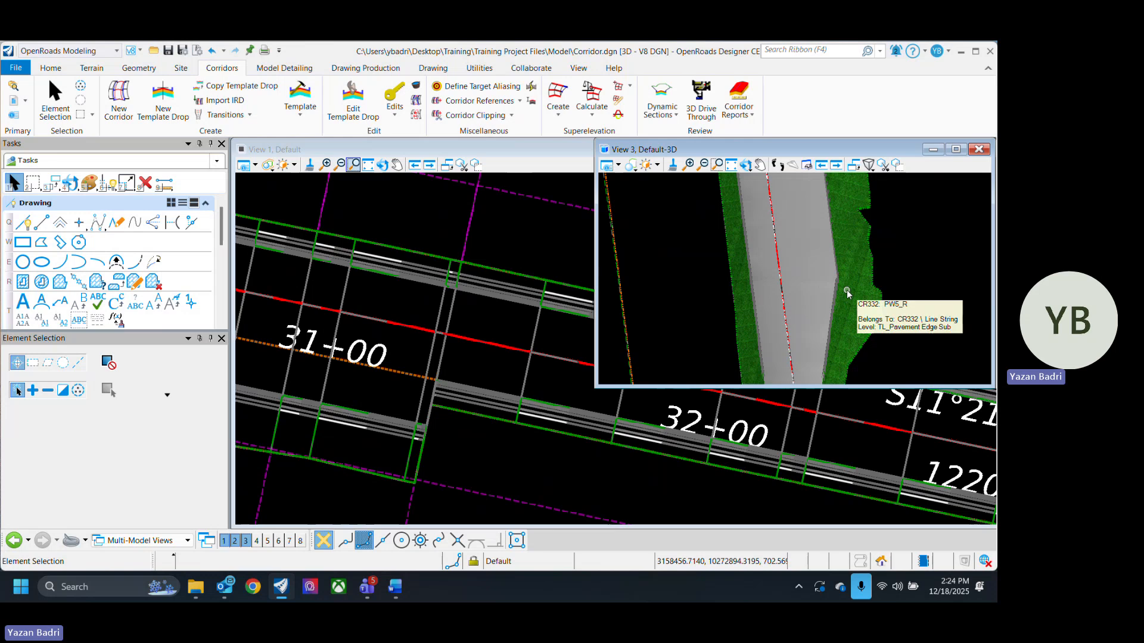
scroll(789, 330, down, 2)
scroll(792, 330, down, 3)
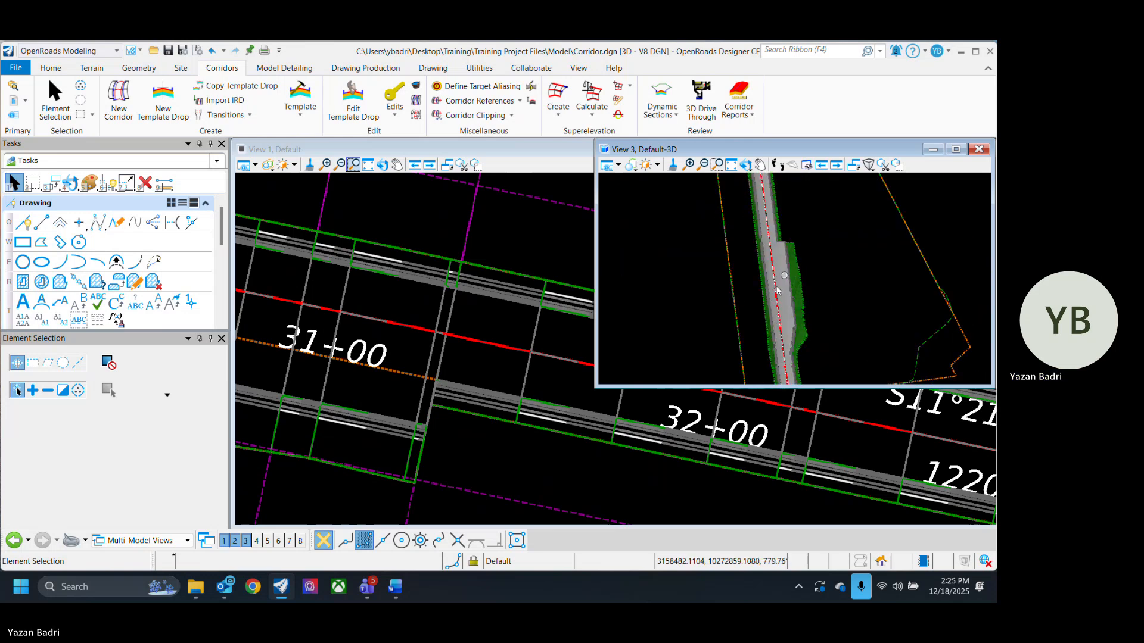
click(979, 149)
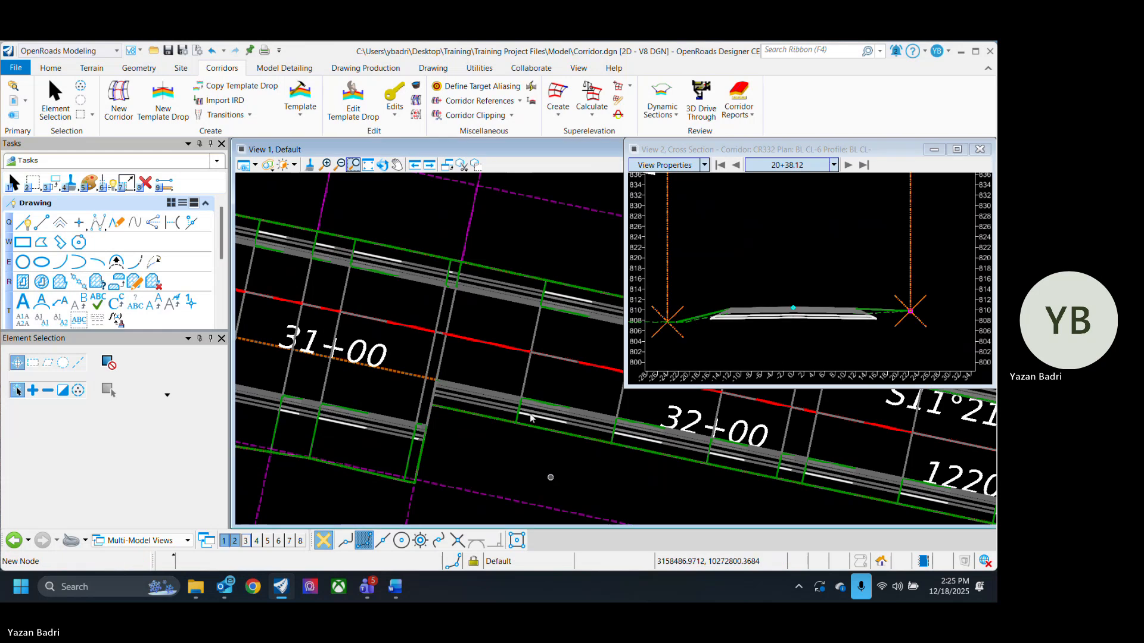
- Review the corridor's edges along its length in the plan view
scroll(527, 453, down, 4)
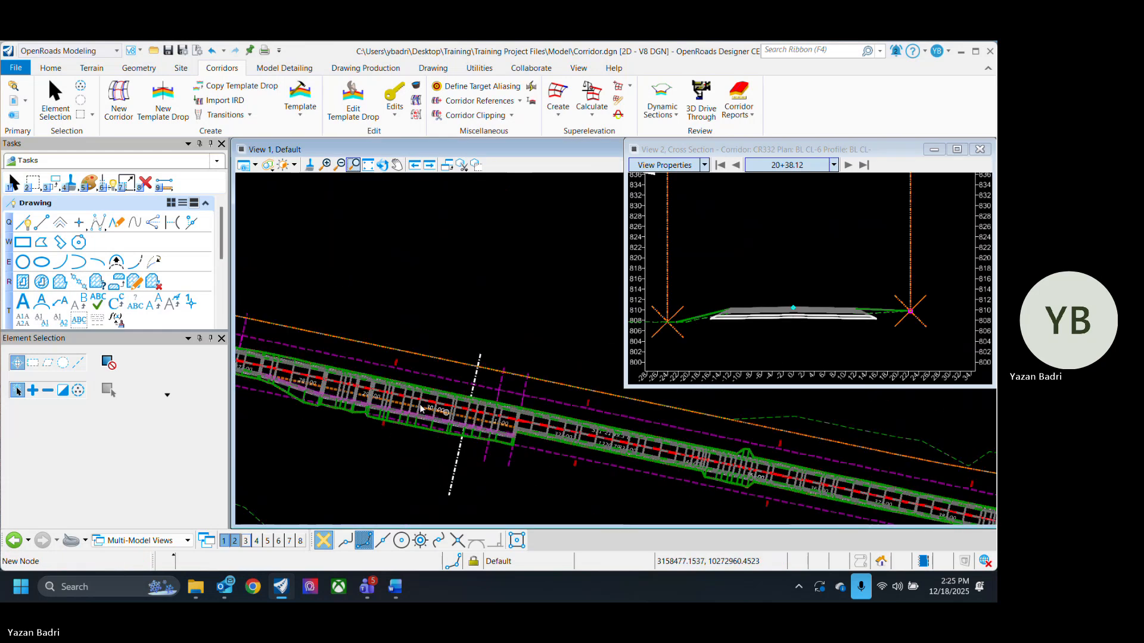
middle_drag(392, 405, 607, 458)
middle_drag(486, 450, 631, 460)
middle_drag(454, 409, 685, 445)
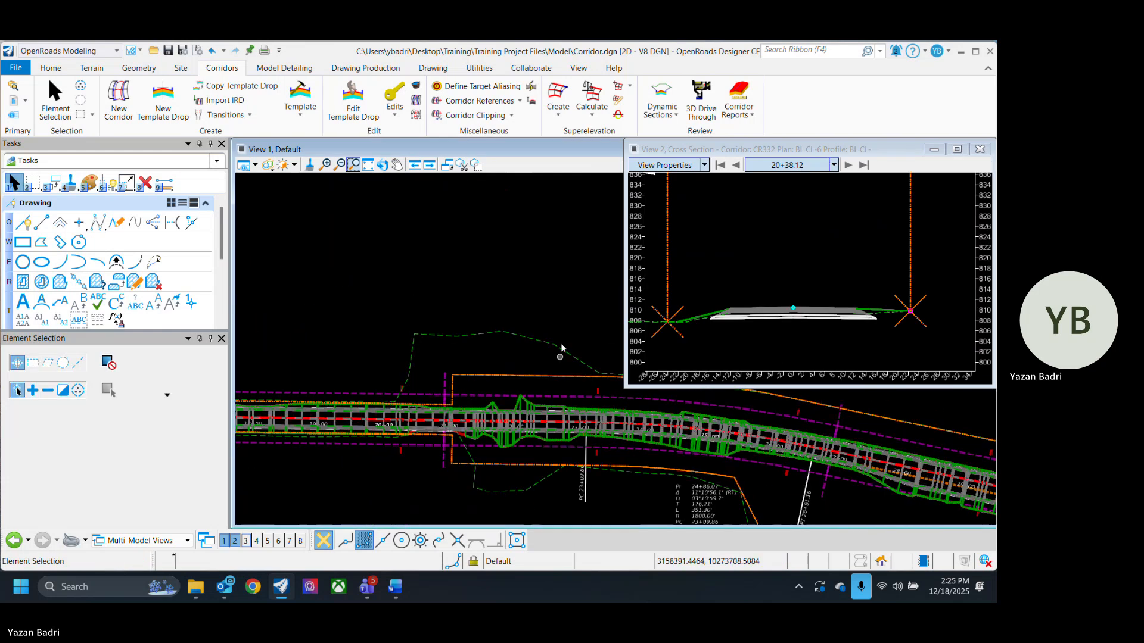
scroll(621, 426, down, 2)
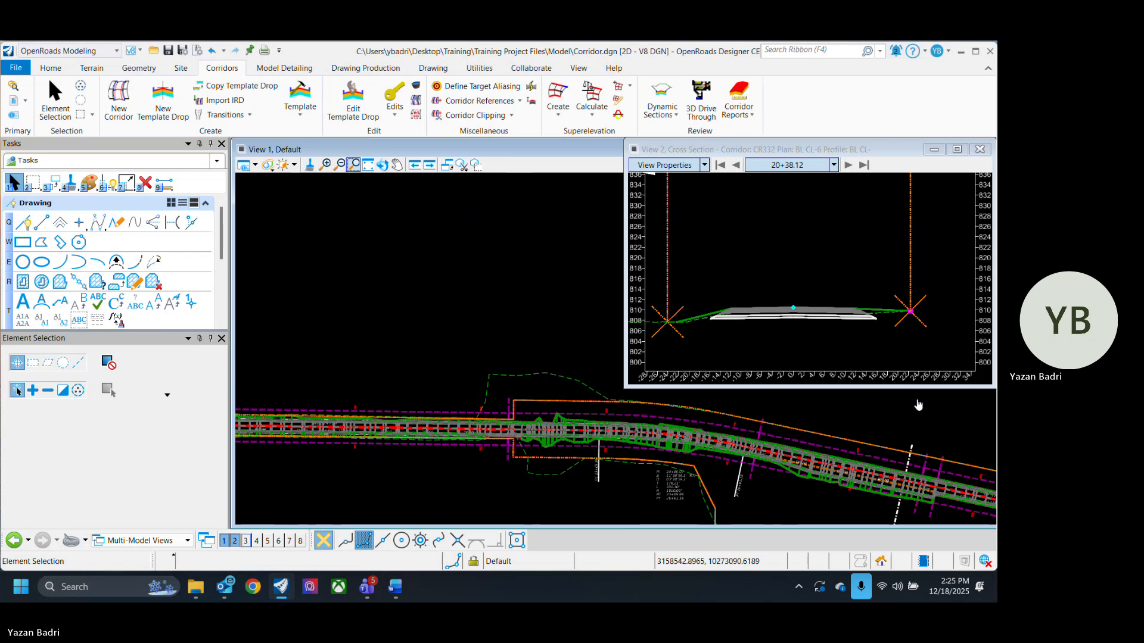
middle_drag(557, 487, 474, 451)
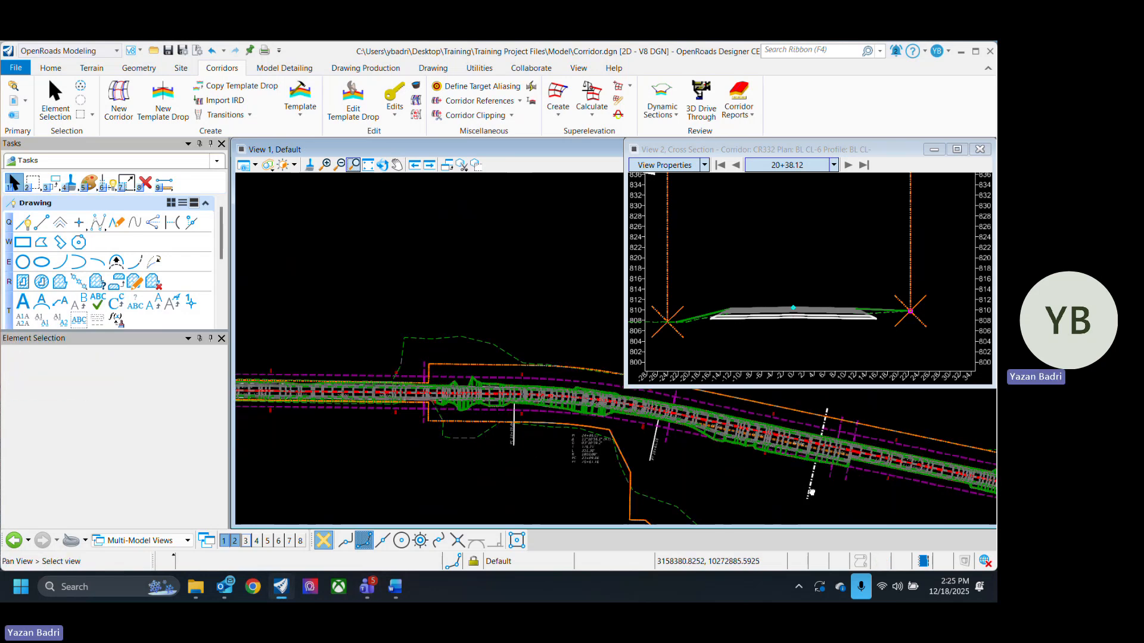
middle_drag(813, 493, 636, 477)
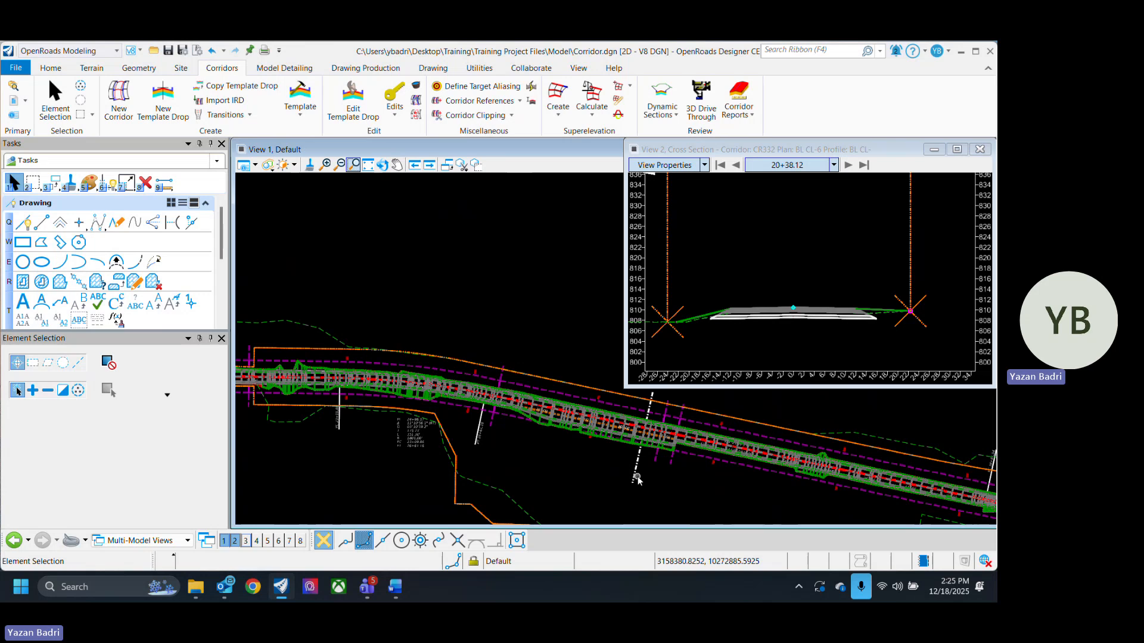
- Switch to Word and read through the OpenRoads Designer Training Agenda schedule for both days
middle_drag(742, 496, 691, 494)
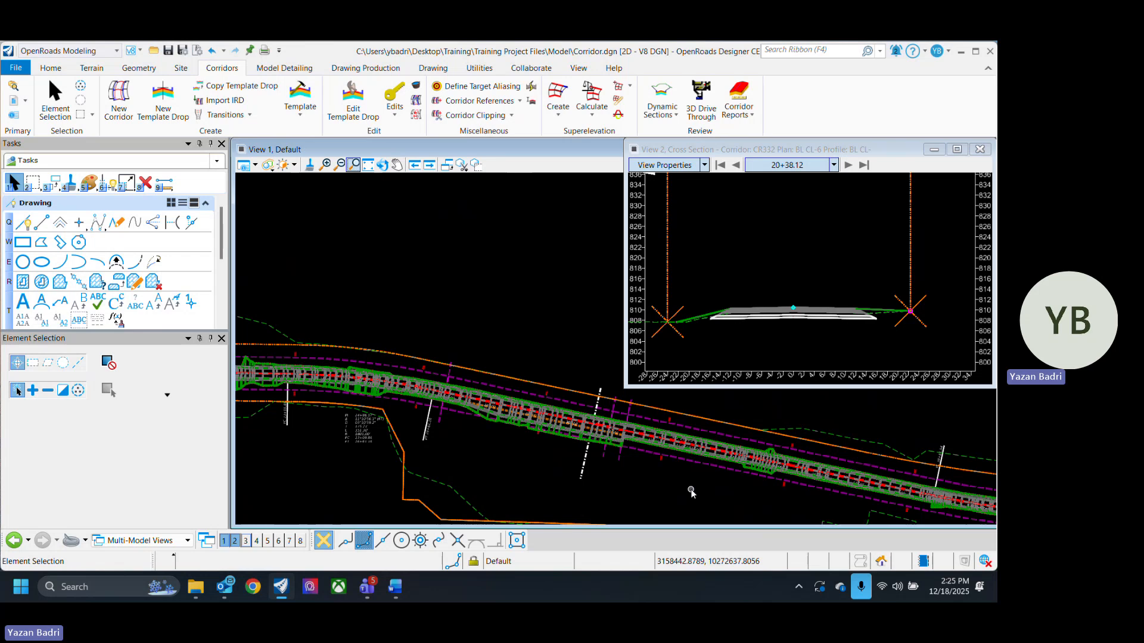
click(395, 587)
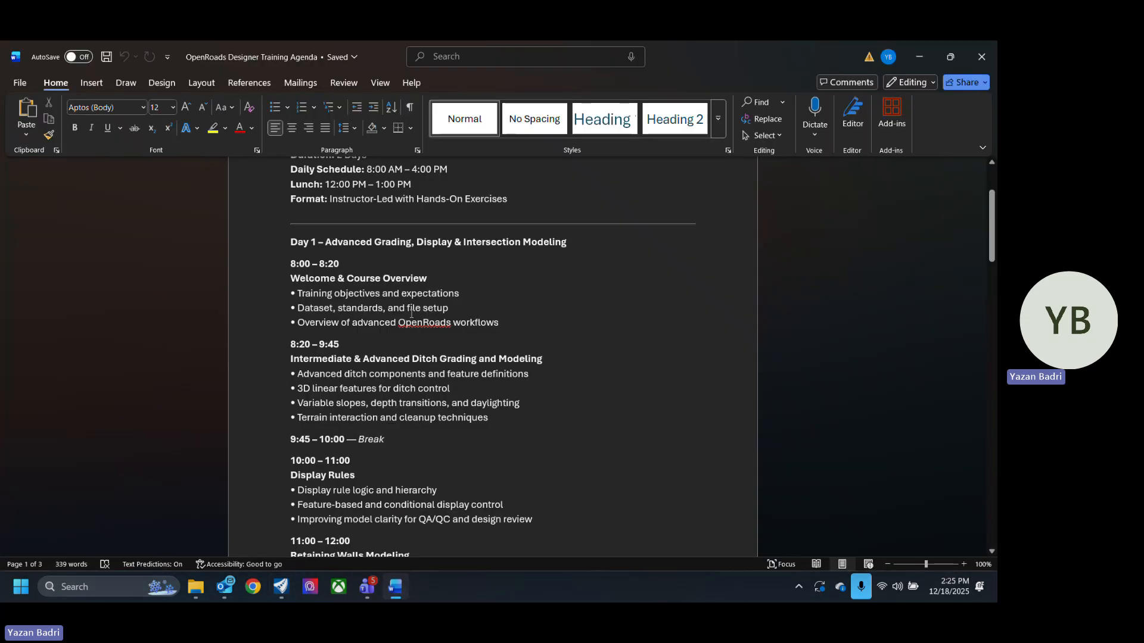
scroll(413, 321, down, 2)
click(322, 266)
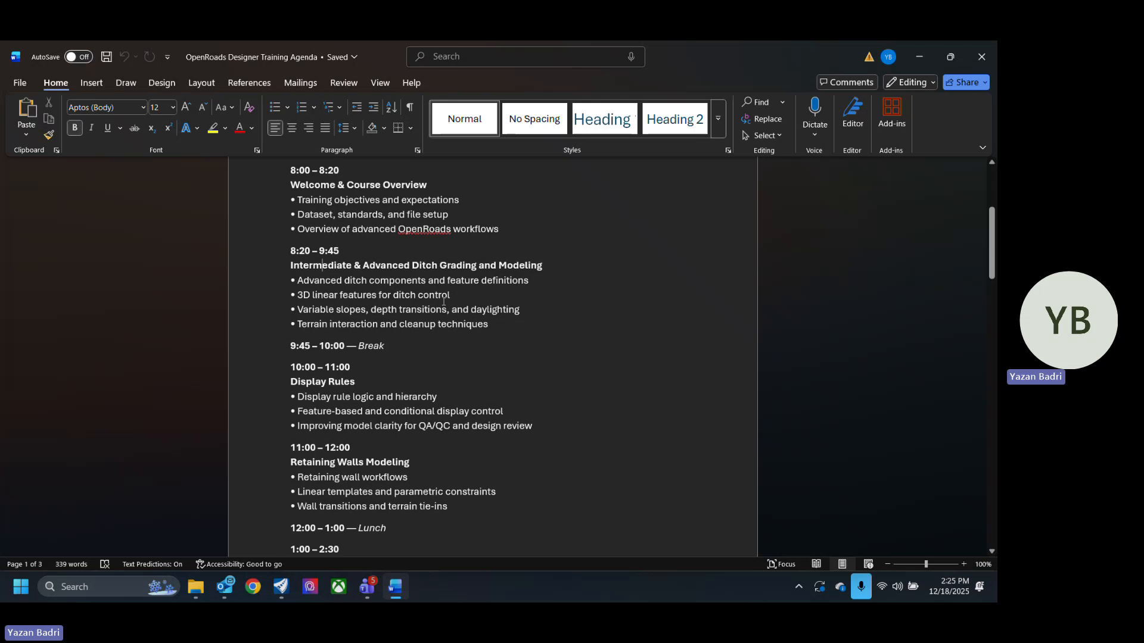
scroll(465, 306, down, 2)
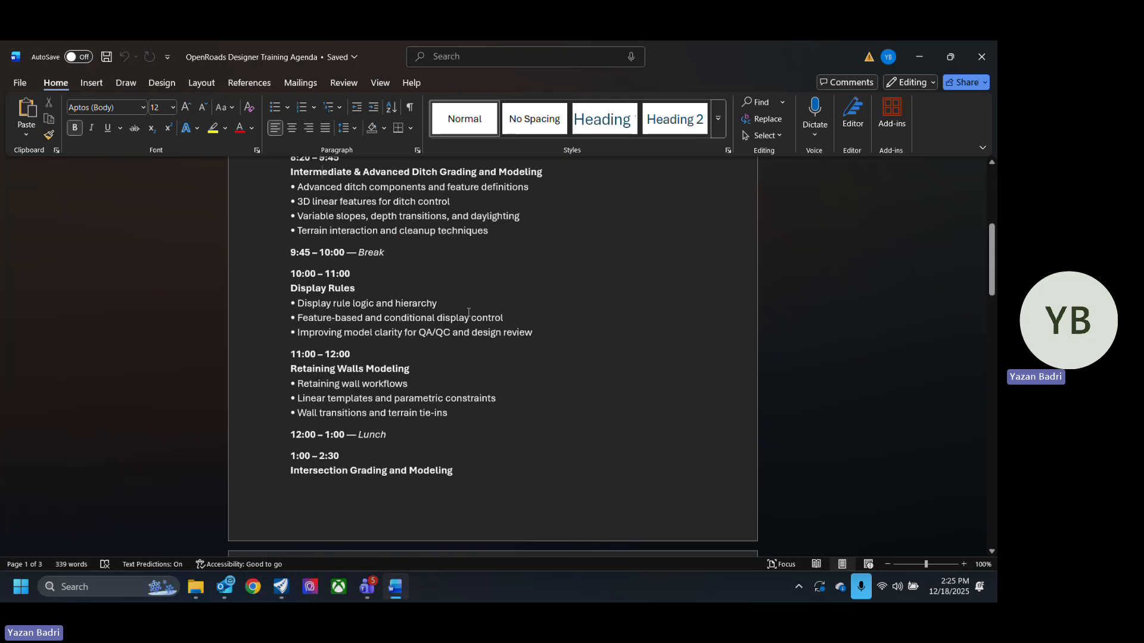
click(361, 304)
scroll(358, 340, up, 3)
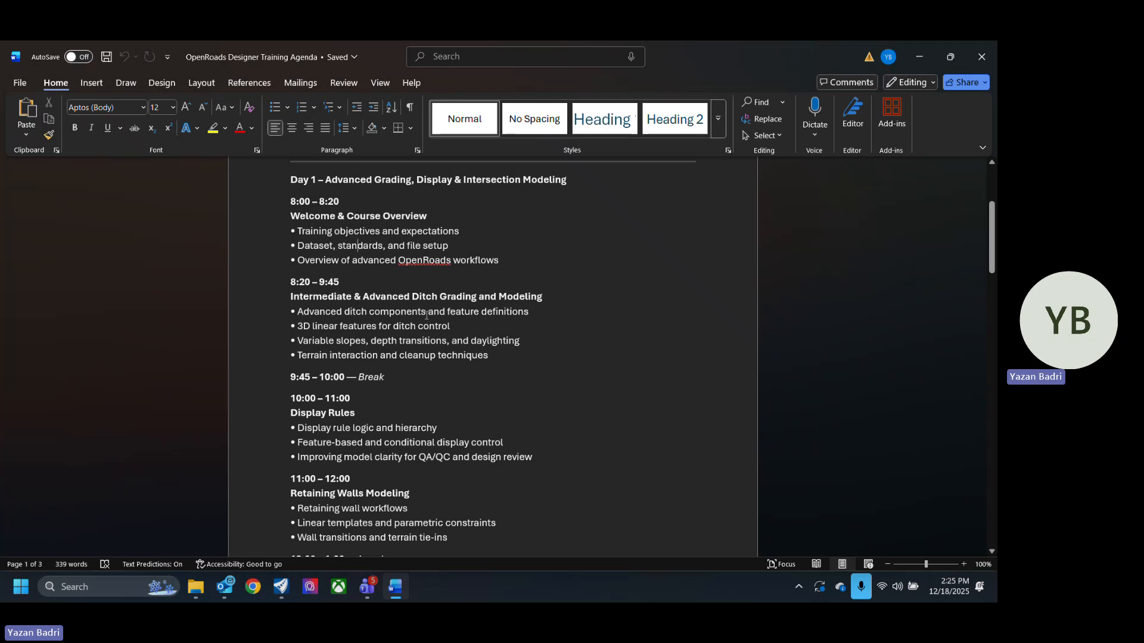
scroll(436, 350, down, 3)
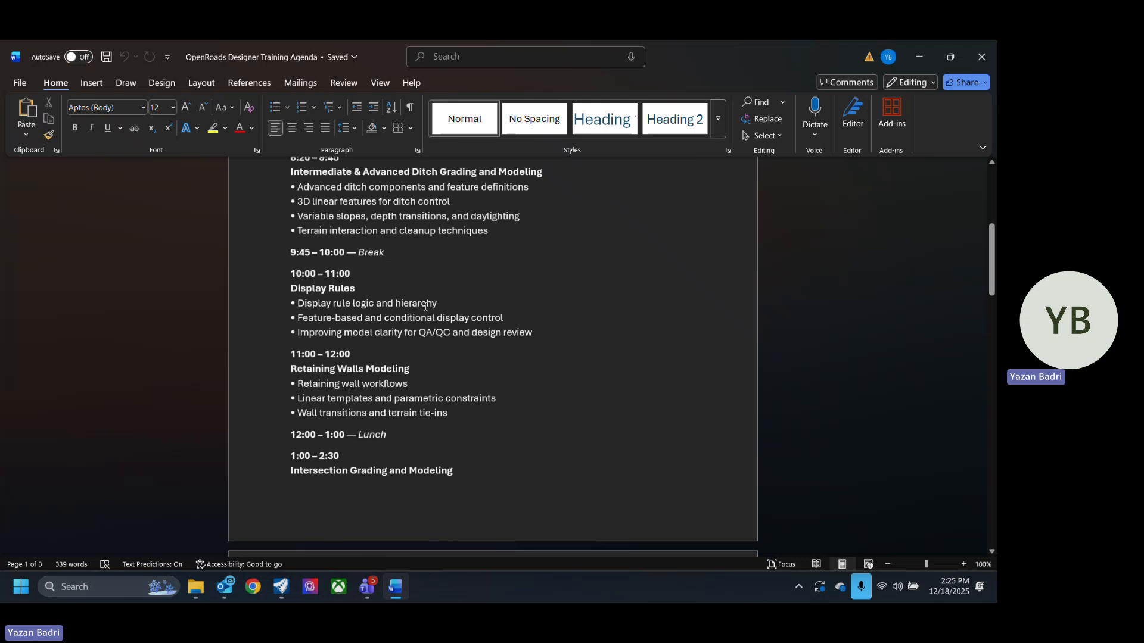
scroll(393, 345, down, 3)
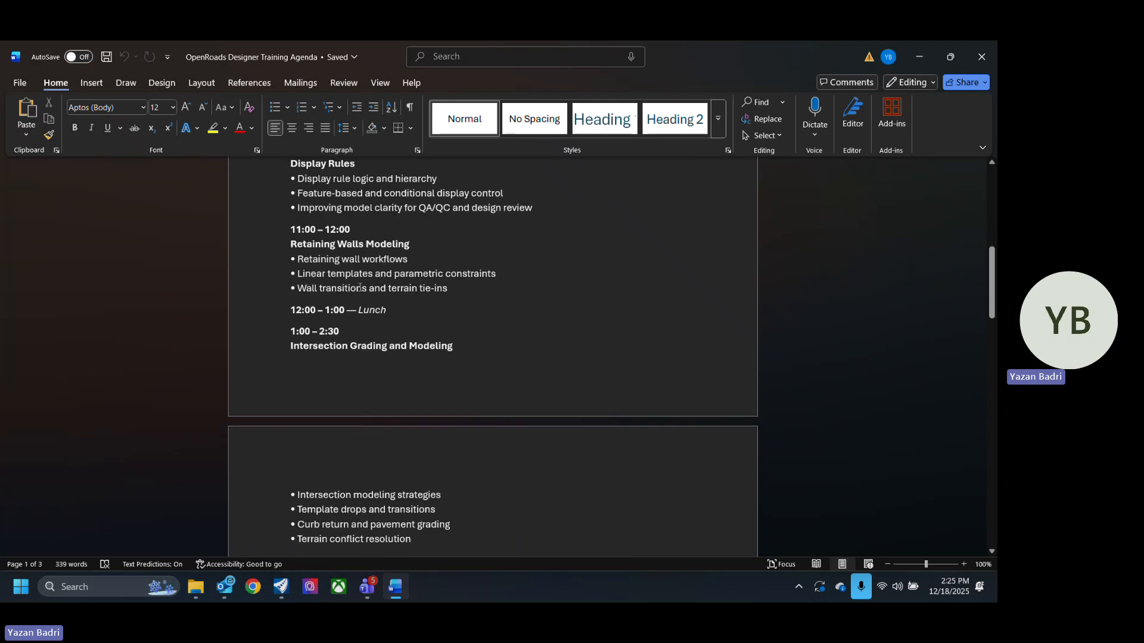
scroll(368, 299, up, 2)
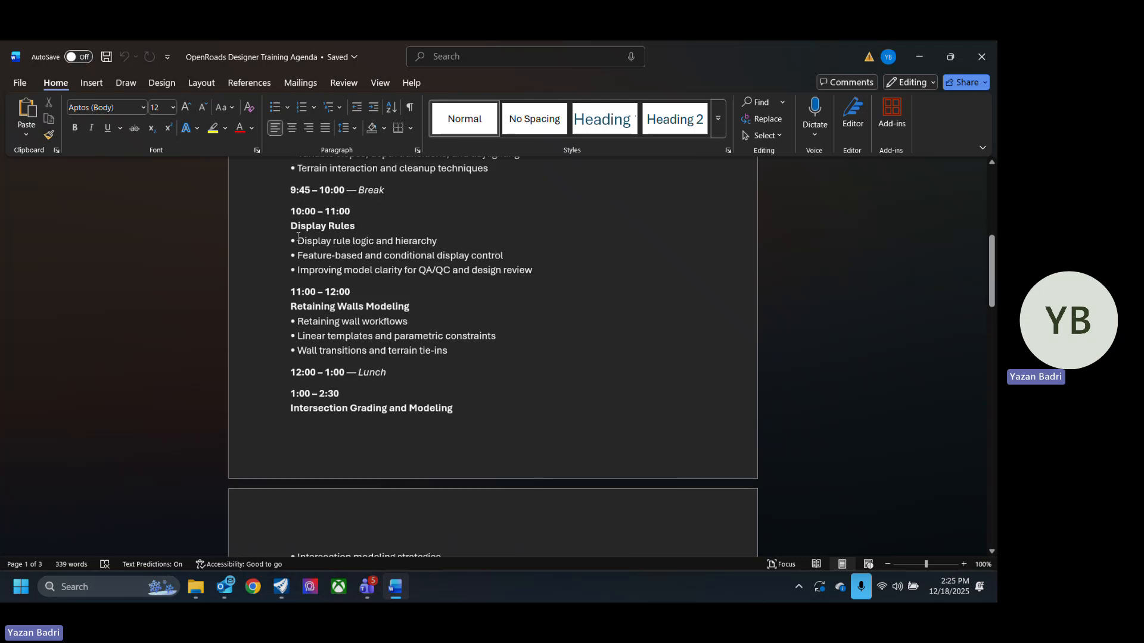
drag(291, 210, 592, 277)
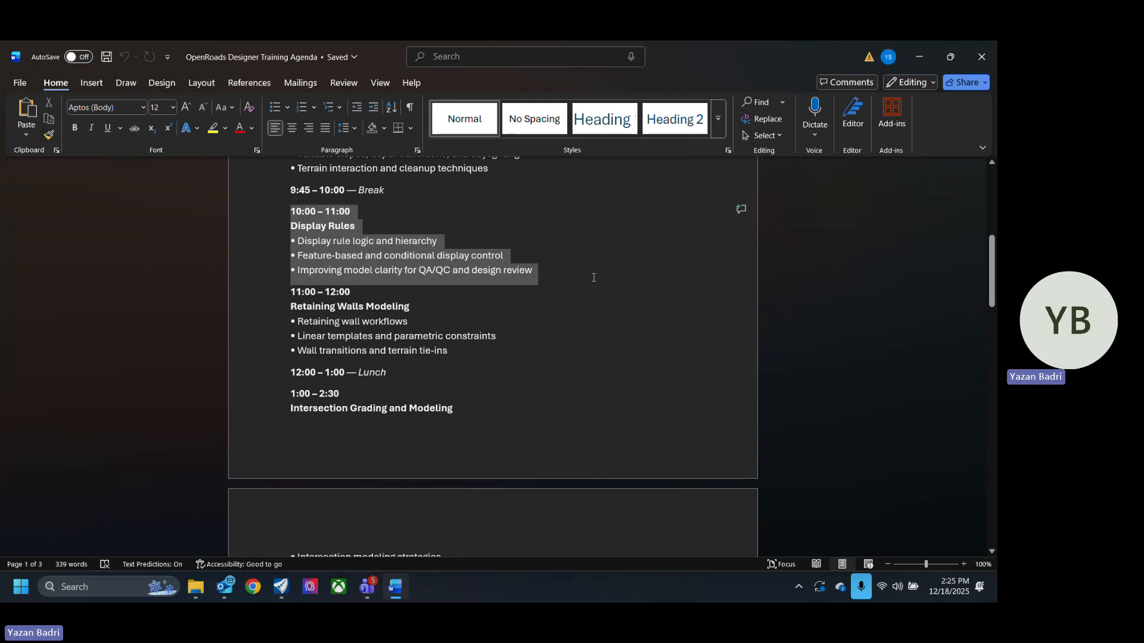
click(371, 253)
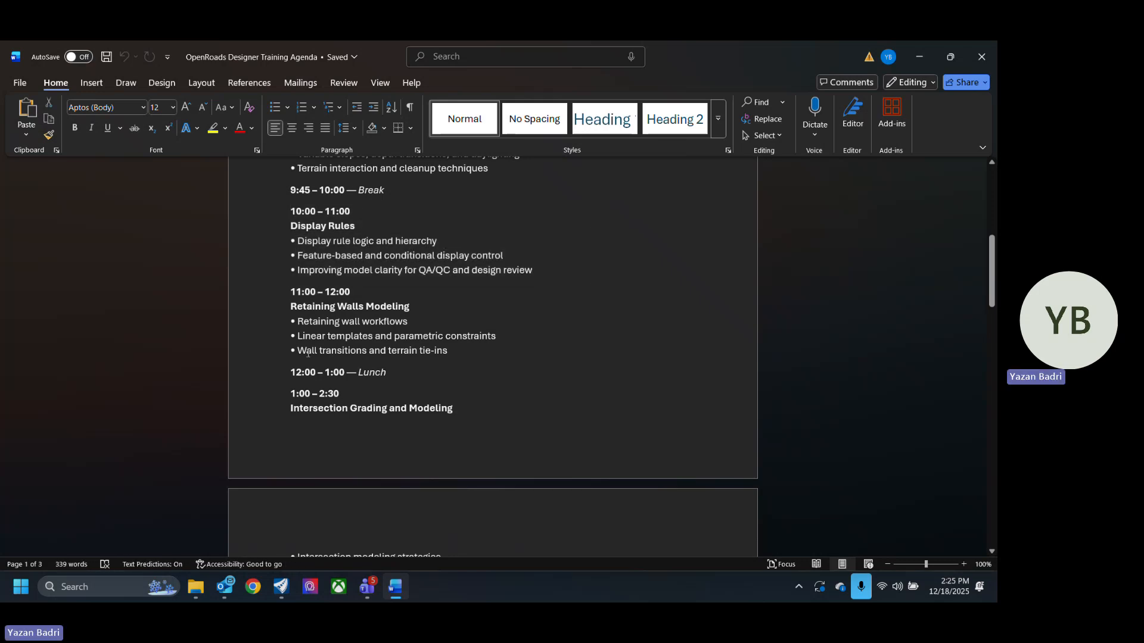
drag(291, 306, 484, 356)
click(461, 351)
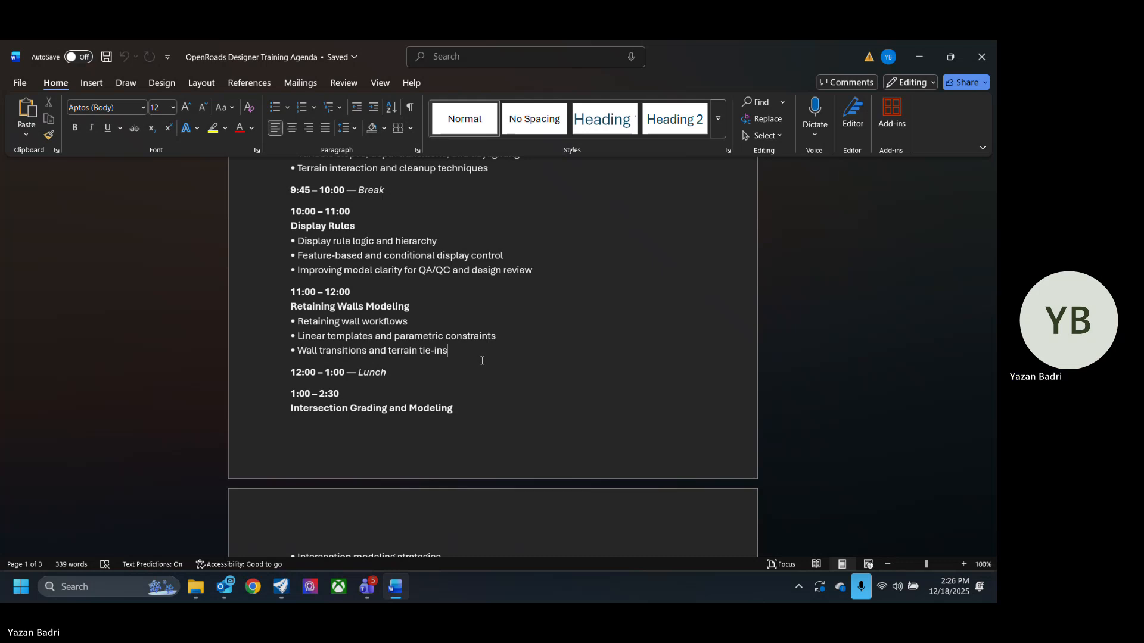
scroll(482, 361, down, 3)
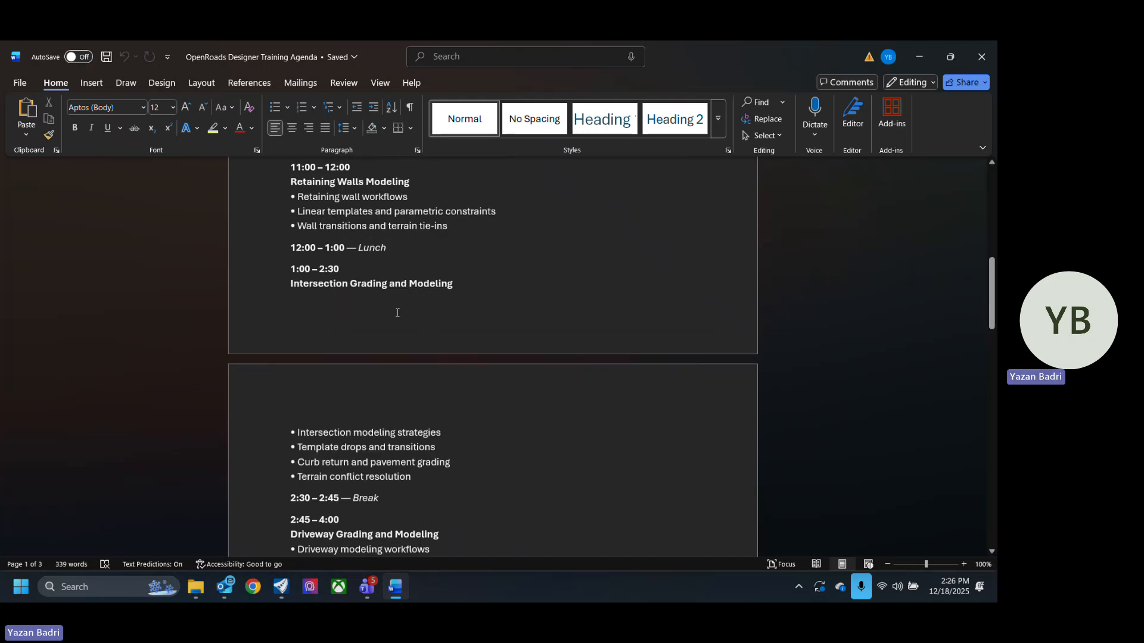
scroll(397, 312, down, 4)
scroll(320, 279, up, 2)
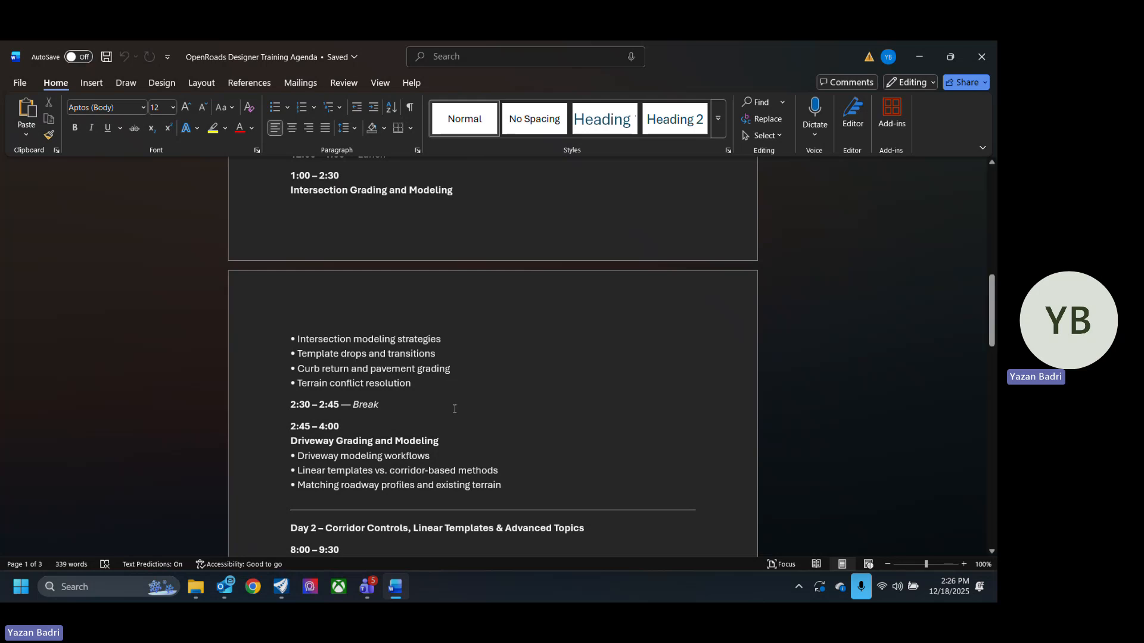
scroll(470, 405, down, 3)
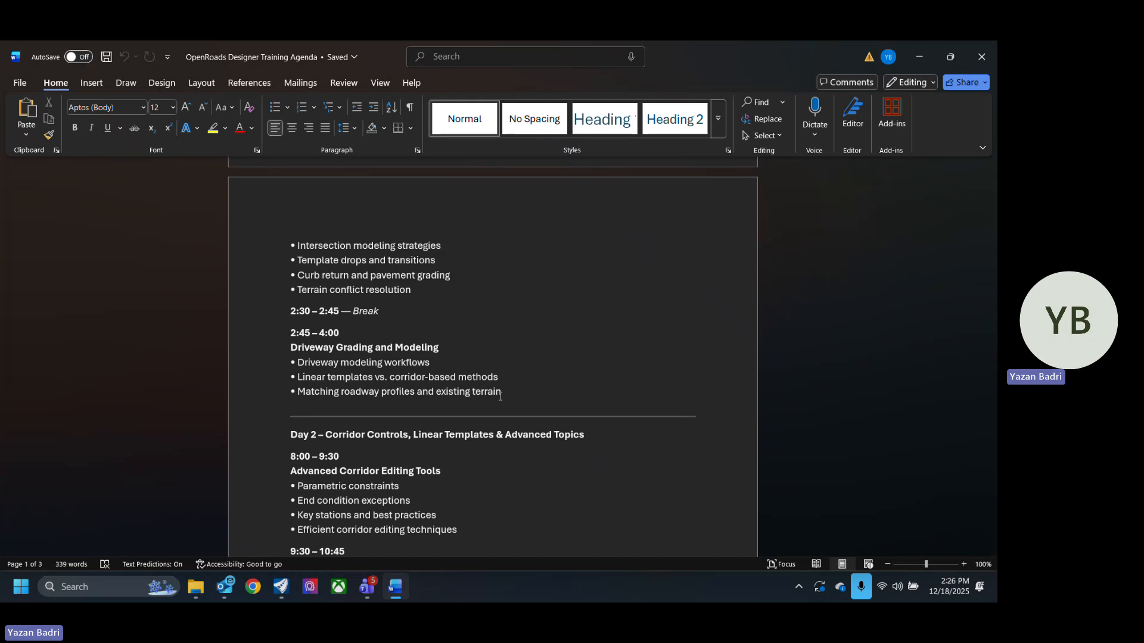
scroll(501, 382, down, 6)
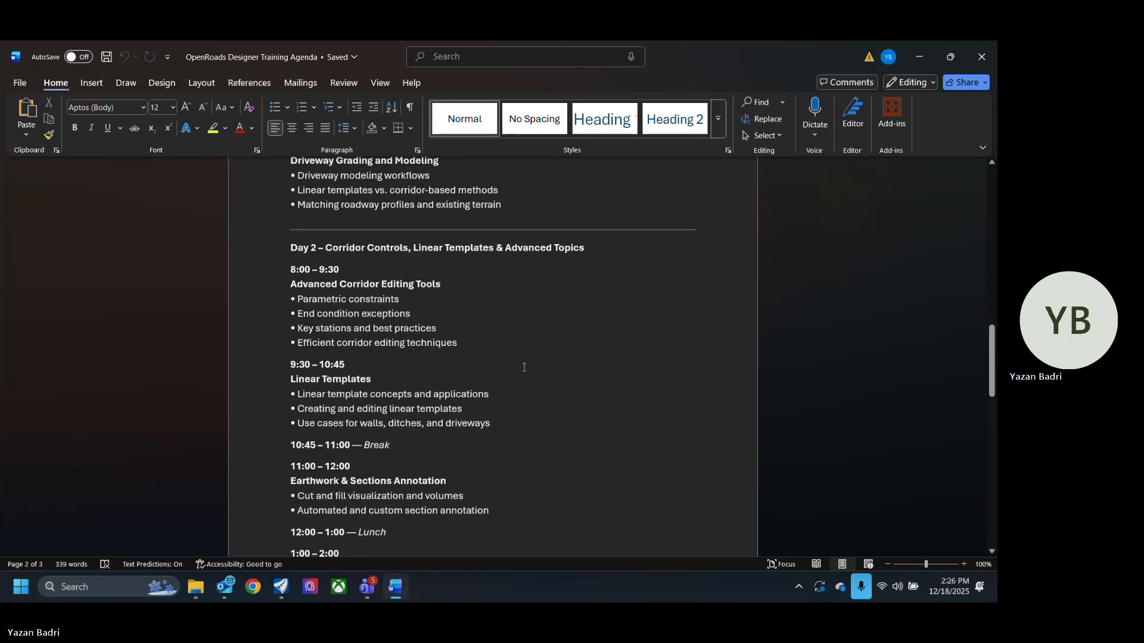
scroll(524, 367, down, 3)
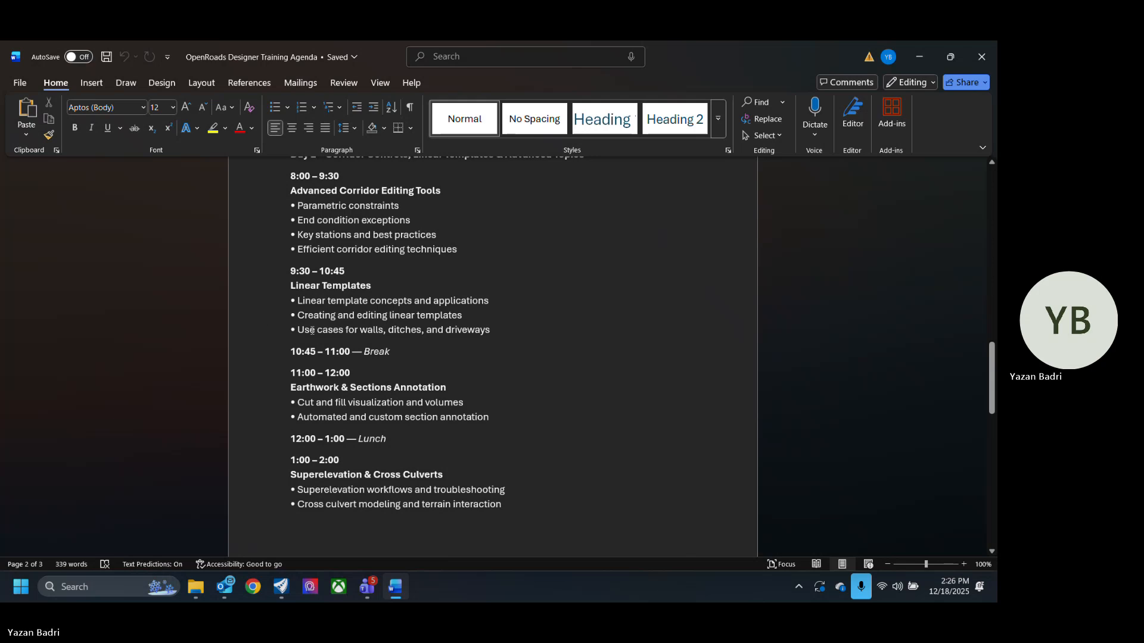
scroll(314, 339, down, 10)
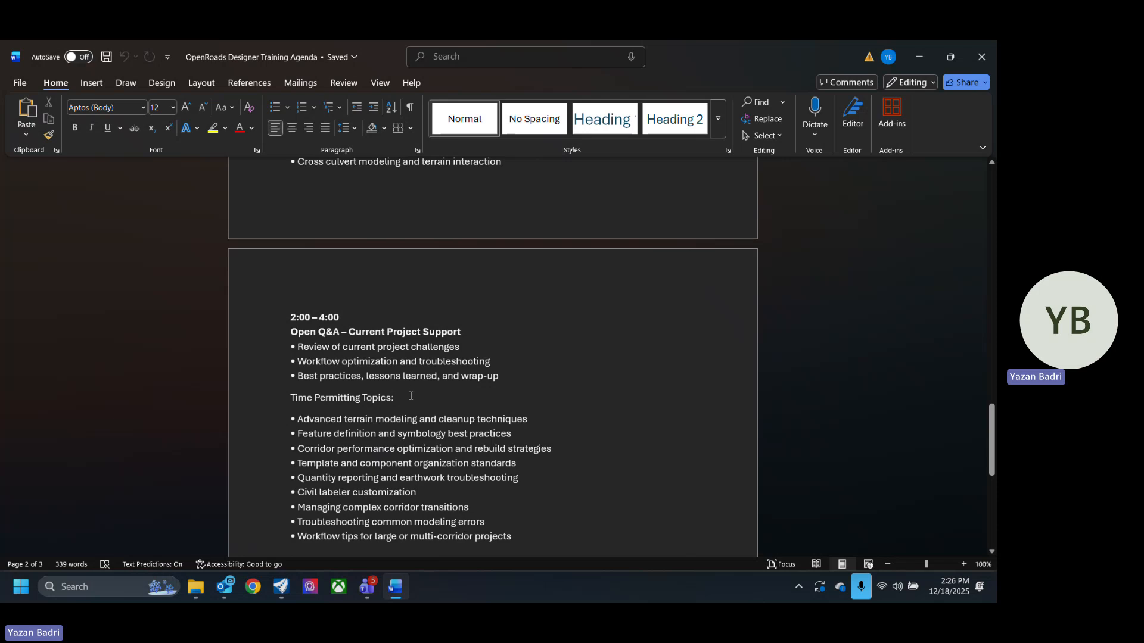
scroll(411, 396, down, 3)
scroll(429, 411, up, 15)
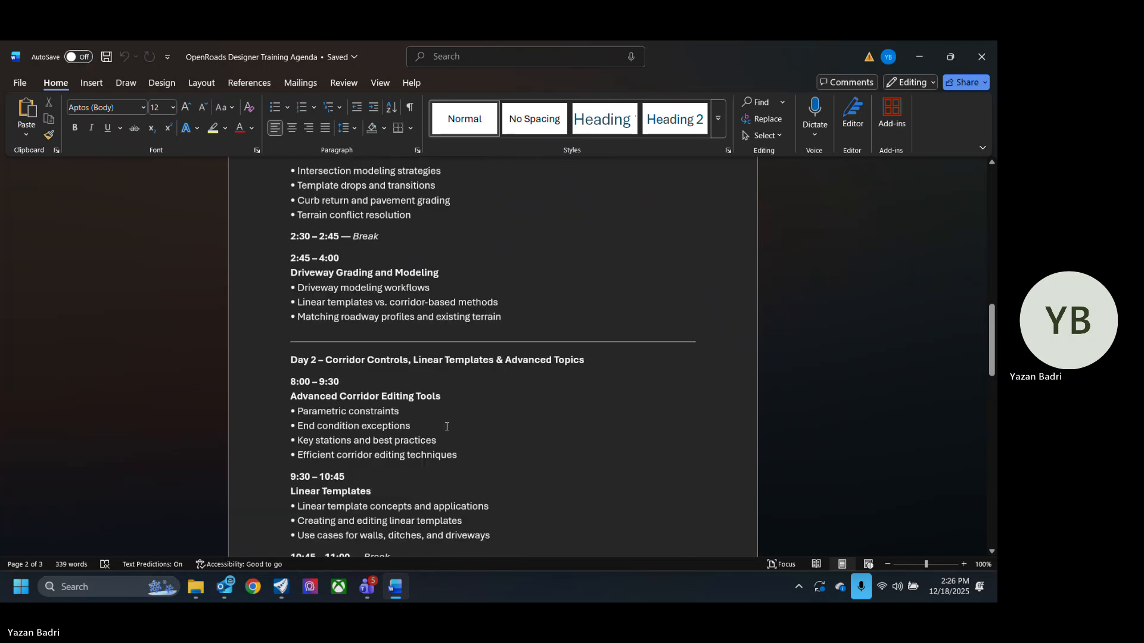
scroll(446, 427, up, 12)
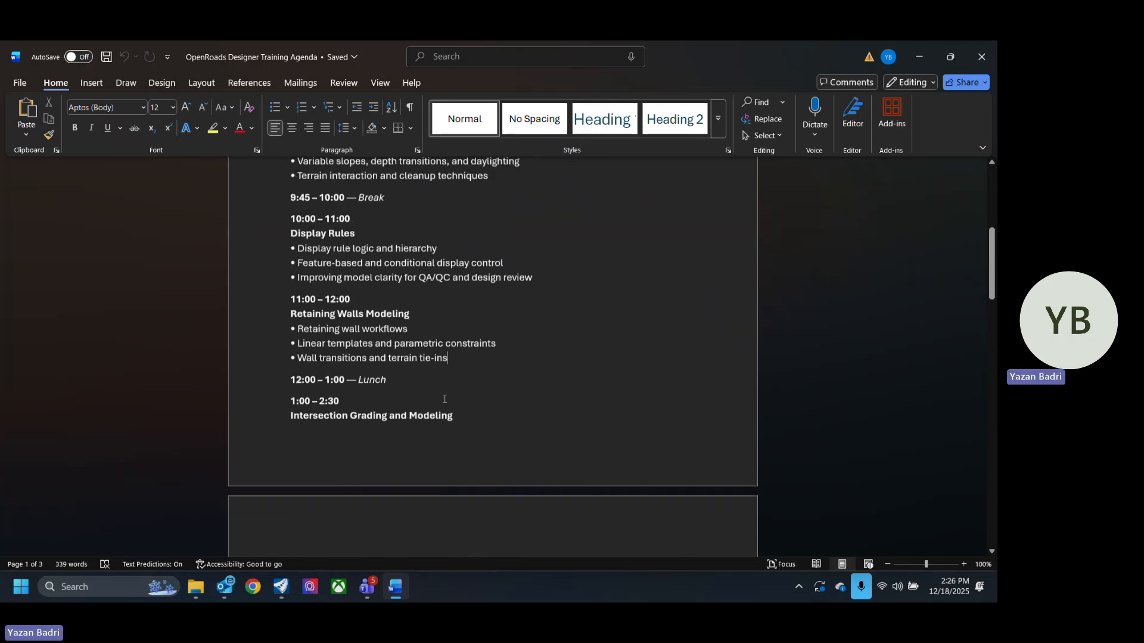
scroll(445, 399, up, 3)
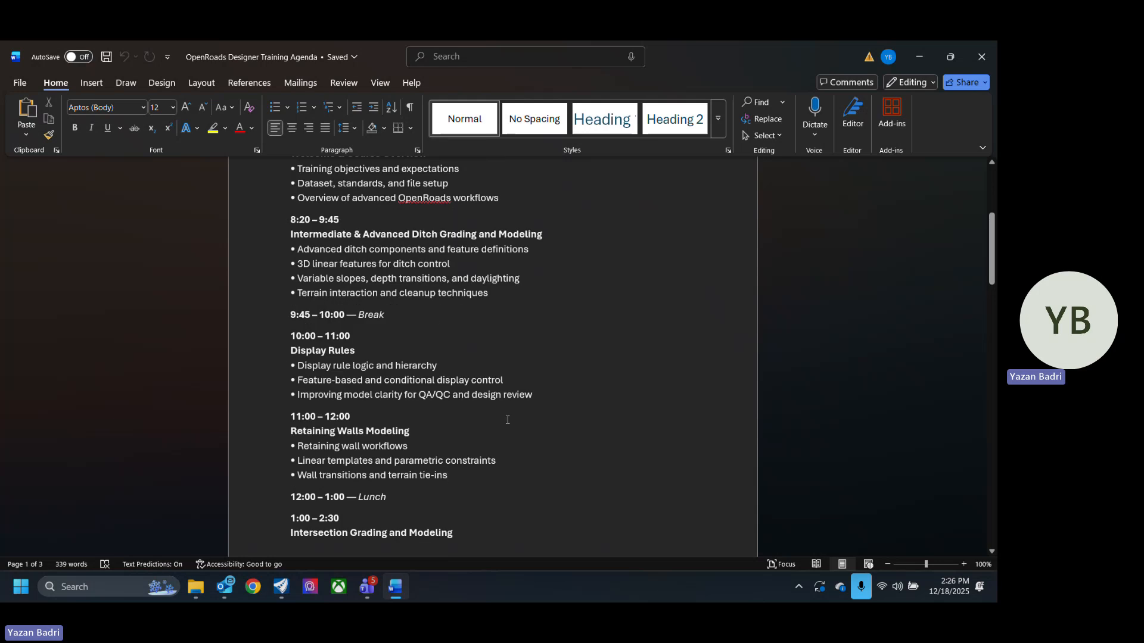
- Return to OpenRoads Designer and open the corridor's template drop with Edit Template Drop, zooming into the template's right side
click(921, 56)
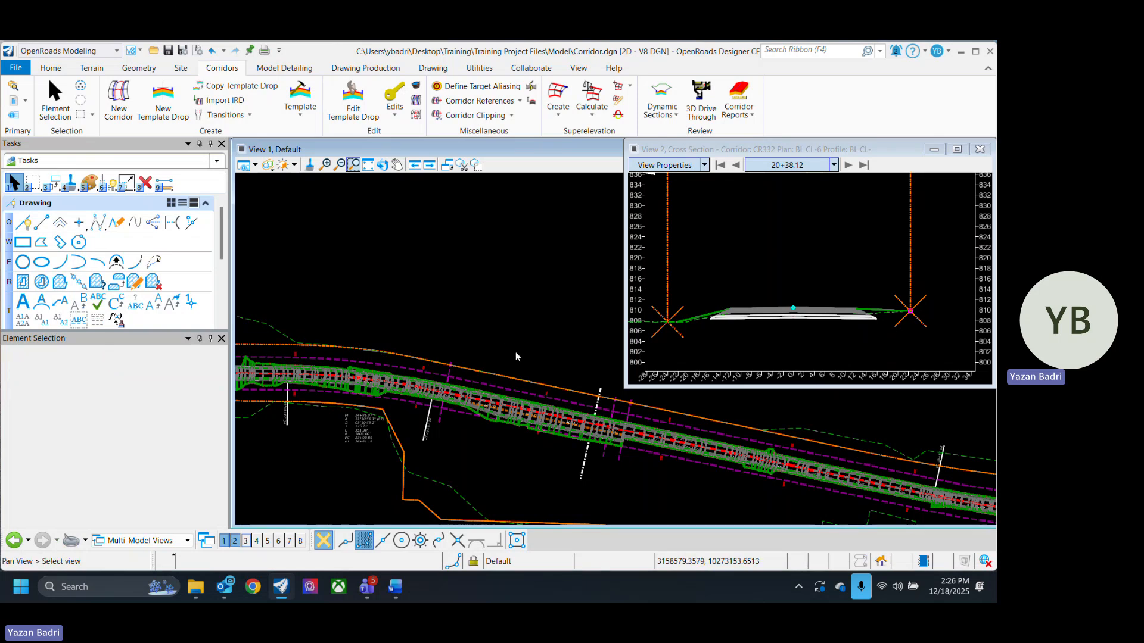
middle_drag(516, 351, 542, 465)
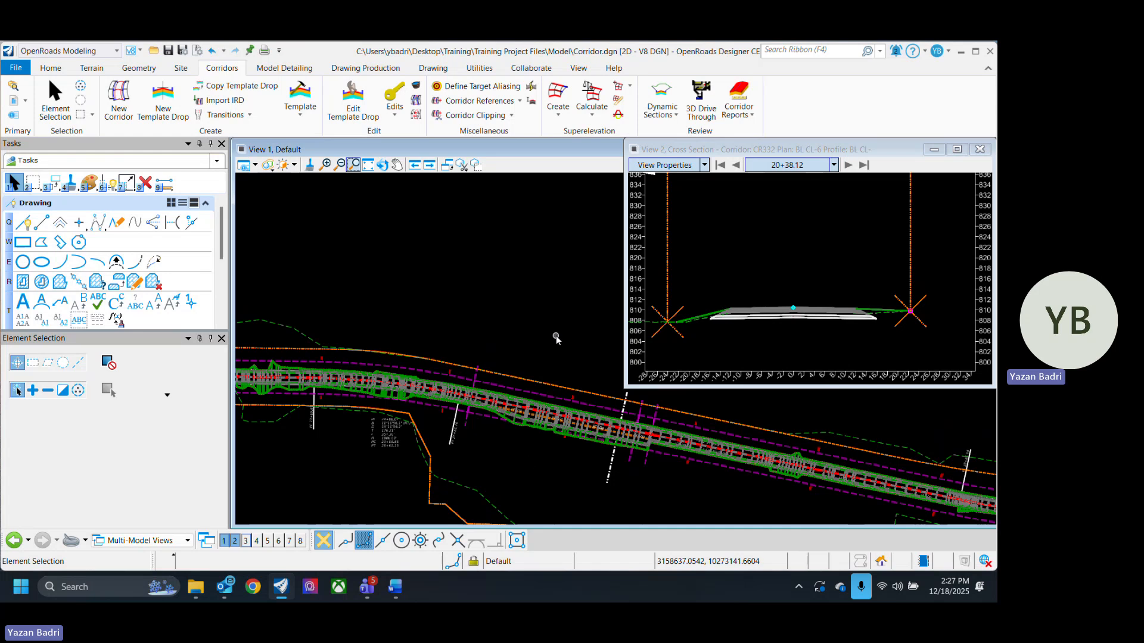
click(364, 106)
click(651, 277)
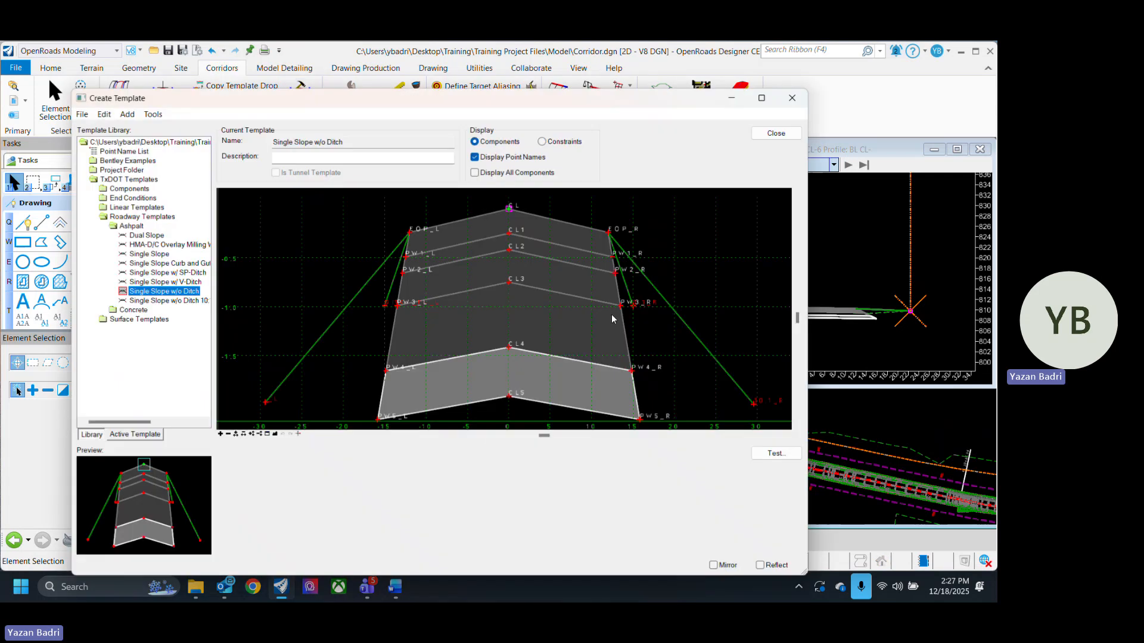
scroll(325, 327, down, 5)
scroll(408, 360, up, 5)
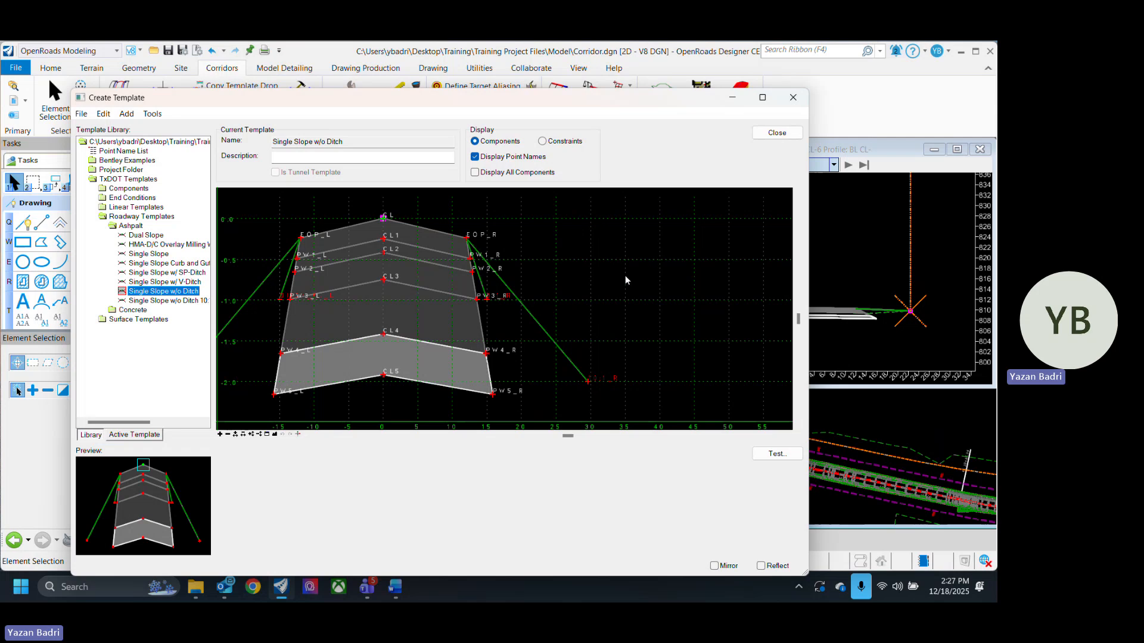
scroll(476, 285, down, 5)
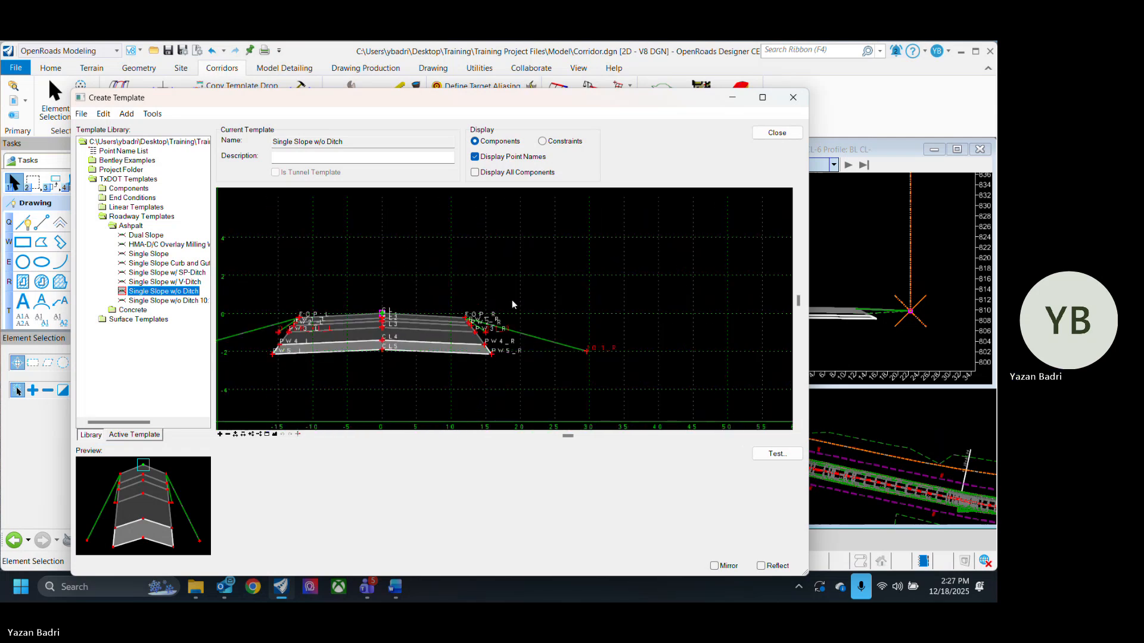
scroll(512, 303, up, 3)
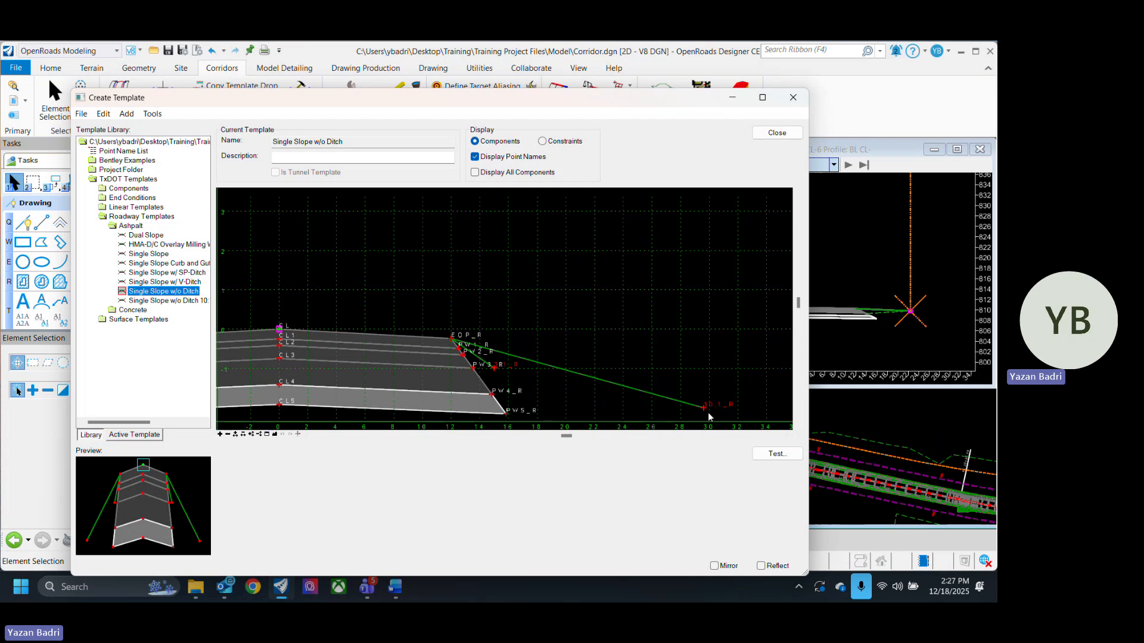
- Copy the Single Slope w/o Ditch template and paste a duplicate into the Asphalt roadway templates folder
click(186, 302)
click(185, 292)
click(188, 284)
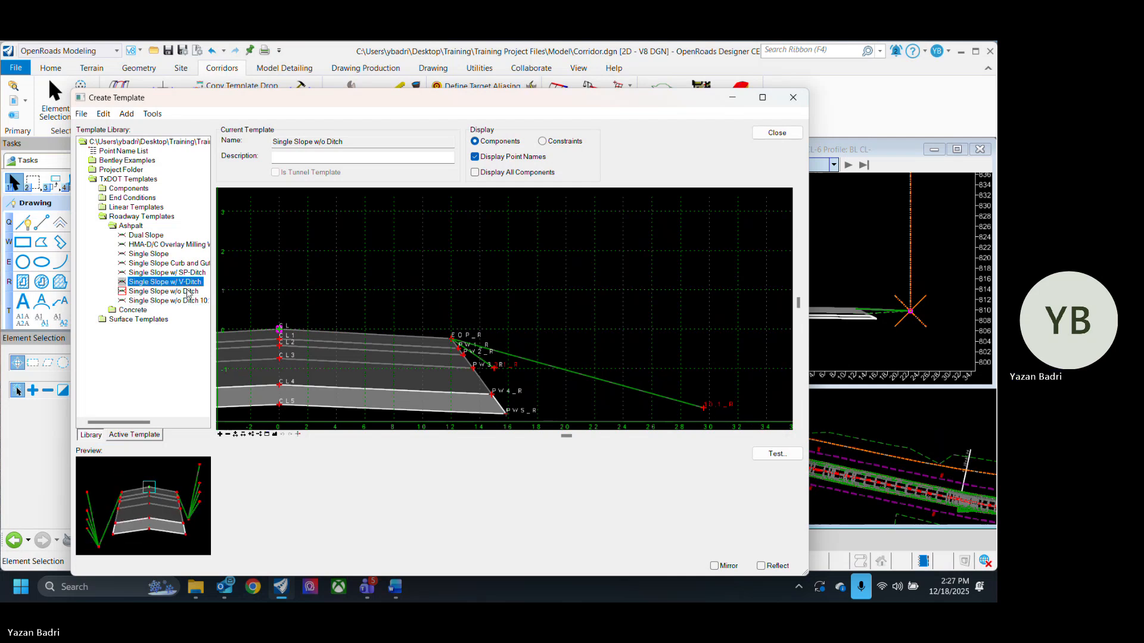
click(188, 293)
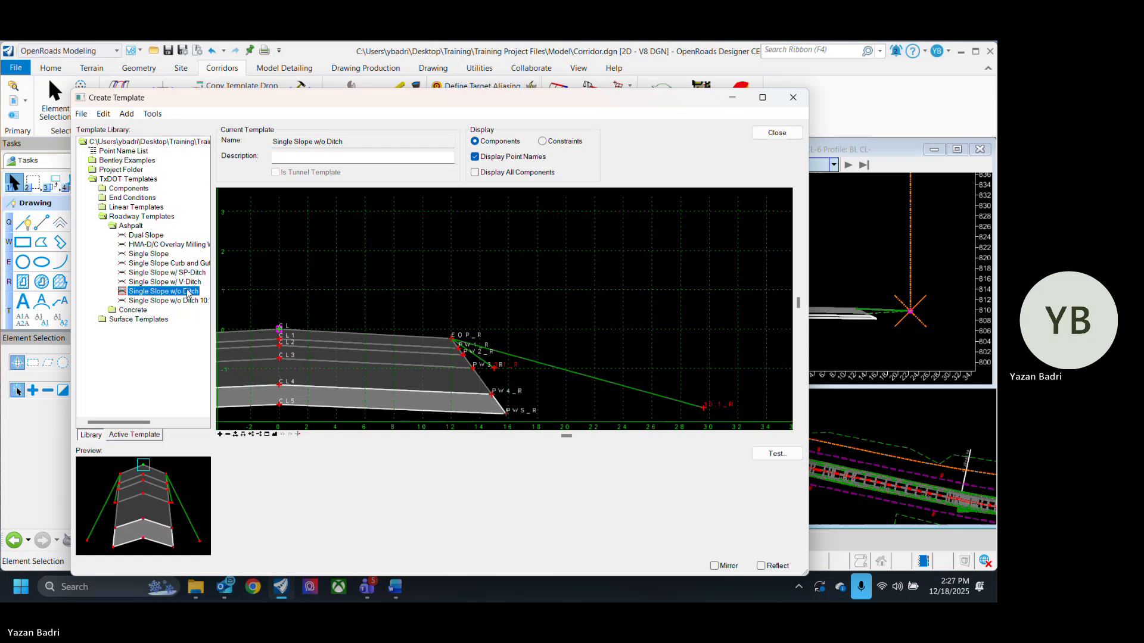
right_click(187, 293)
key(Escape)
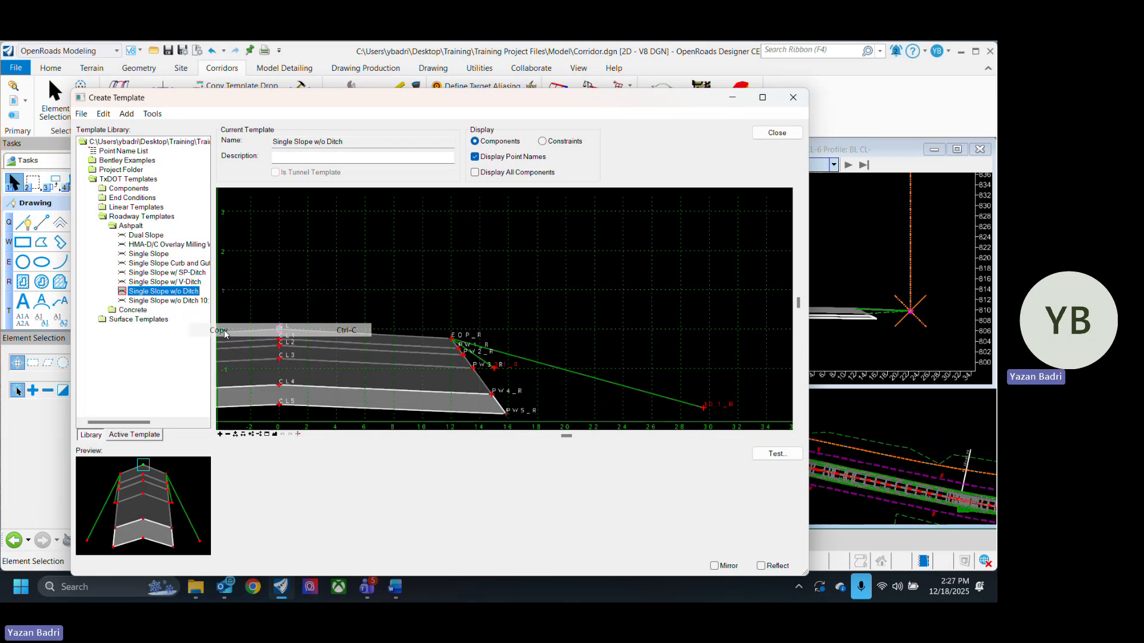
right_click(190, 292)
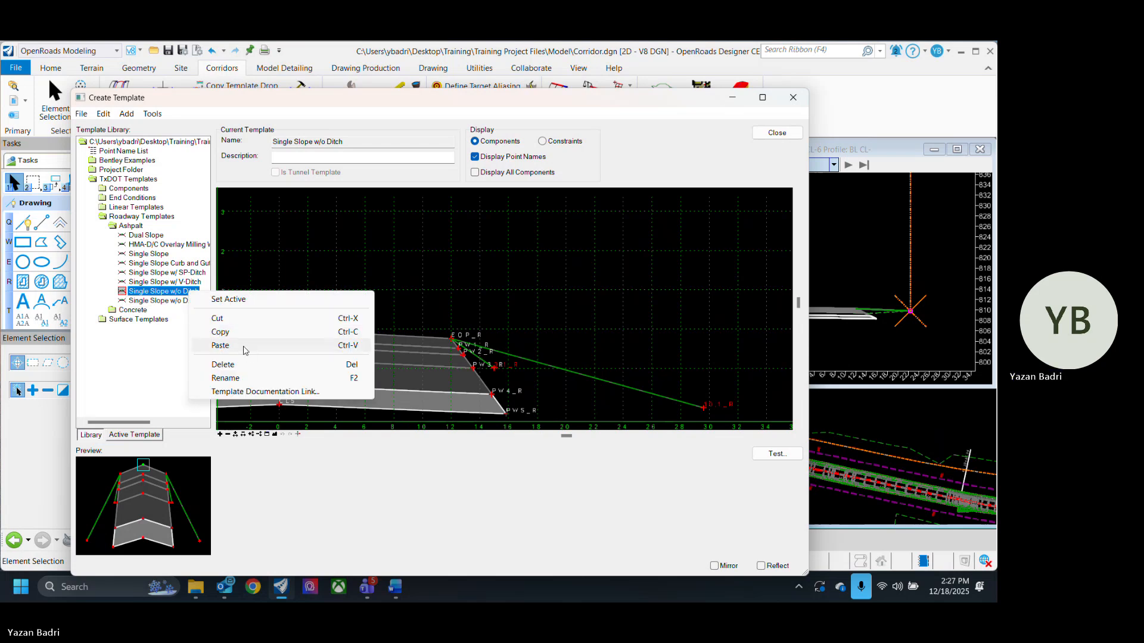
click(243, 347)
- Rename the duplicated template to Single Slope w/ Ditch FL and open it as the current template
click(190, 301)
drag(214, 311, 298, 311)
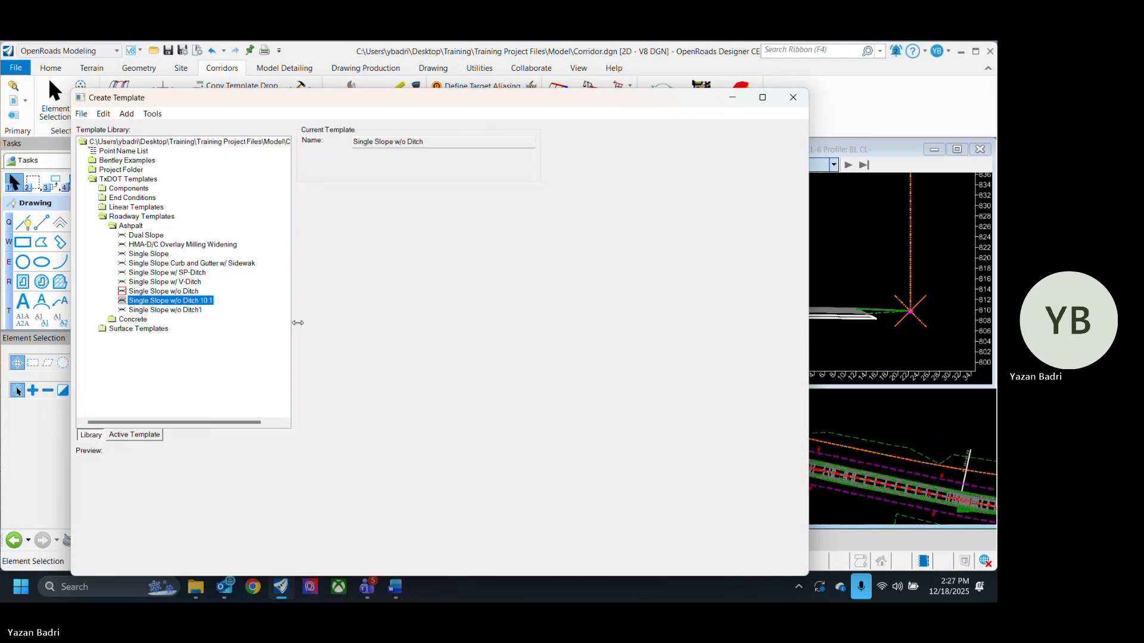
click(202, 302)
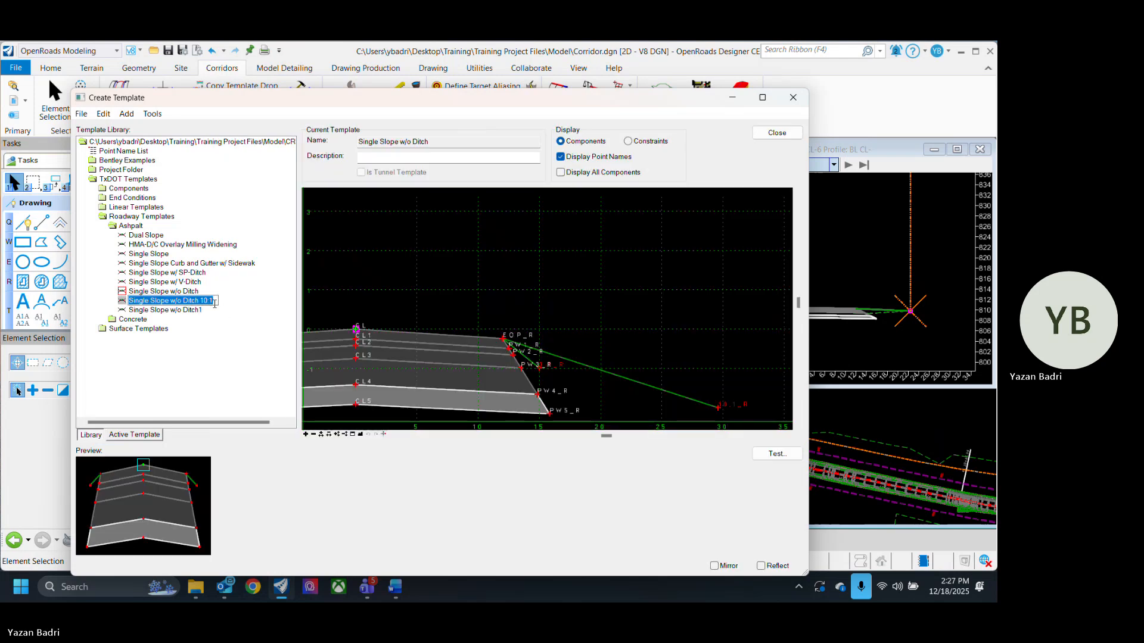
click(198, 311)
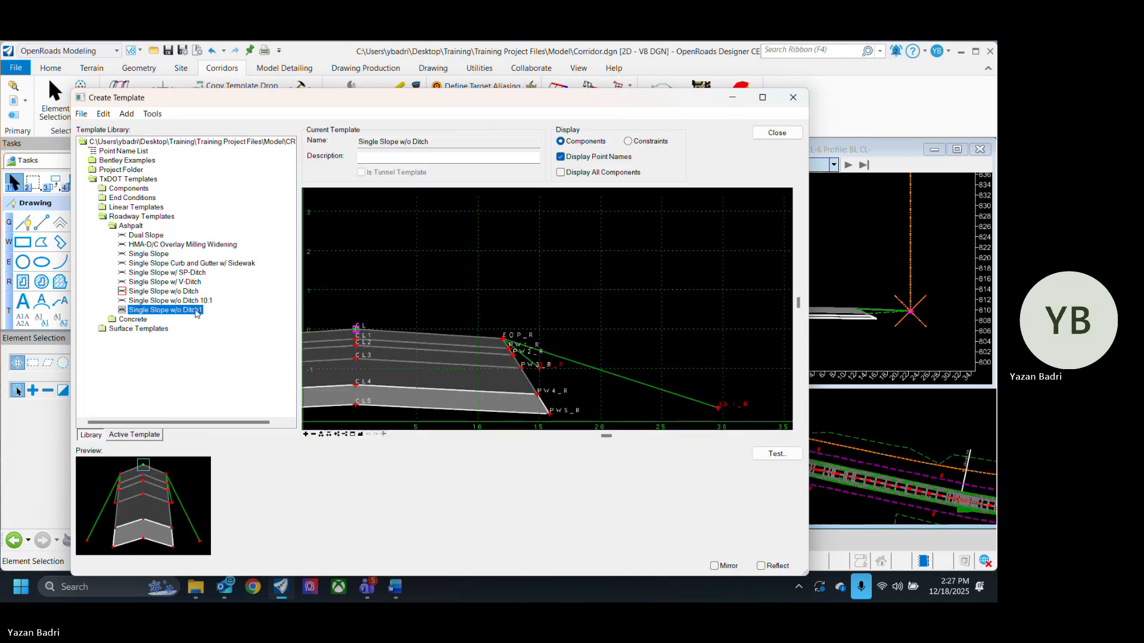
click(202, 311)
click(207, 310)
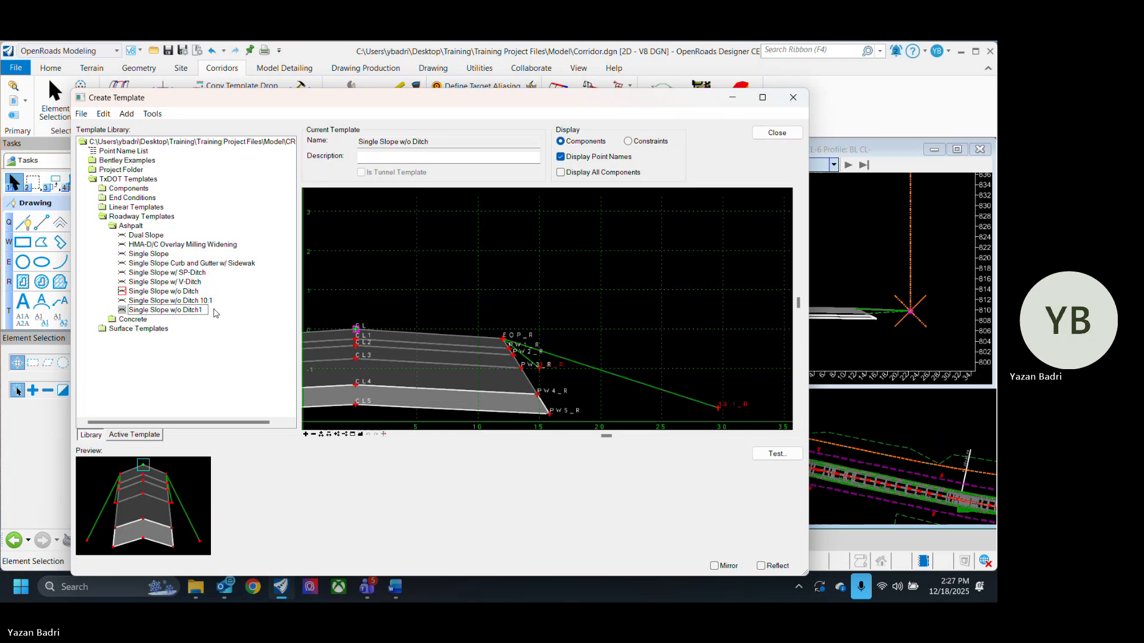
key(BackSpace)
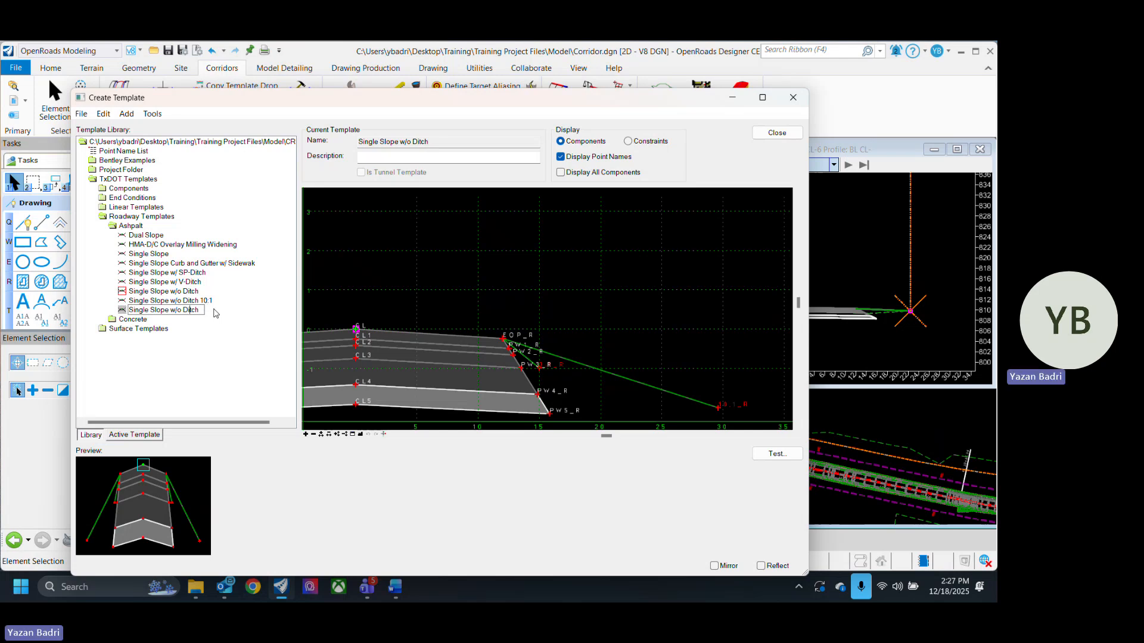
key(BackSpace)
text(FL)
key(Return)
double_click(179, 309)
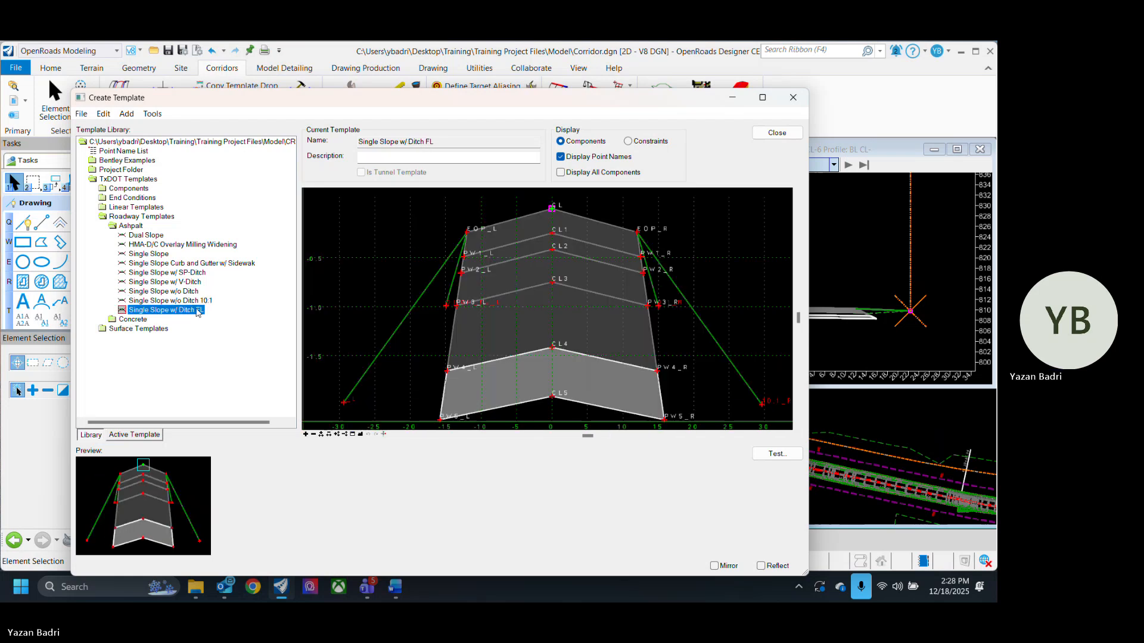
- Delete the right side-slope end-condition components from the Single Slope w/ Ditch FL template
scroll(618, 272, down, 3)
middle_drag(618, 271, 534, 287)
scroll(530, 280, up, 3)
scroll(517, 281, up, 3)
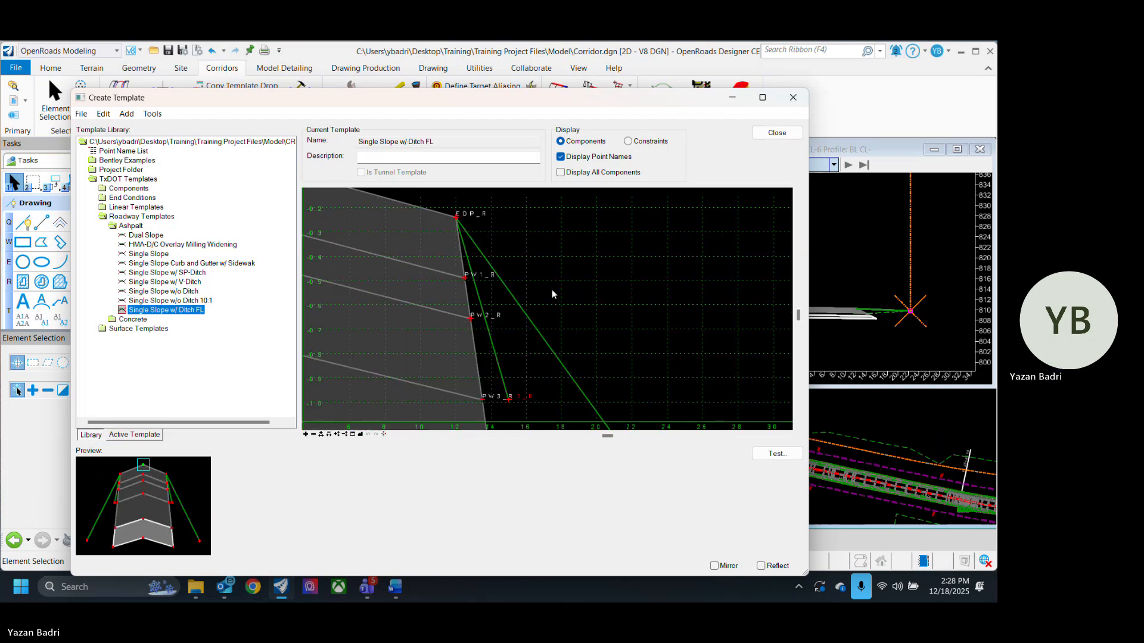
scroll(569, 268, down, 3)
right_click(618, 270)
click(604, 250)
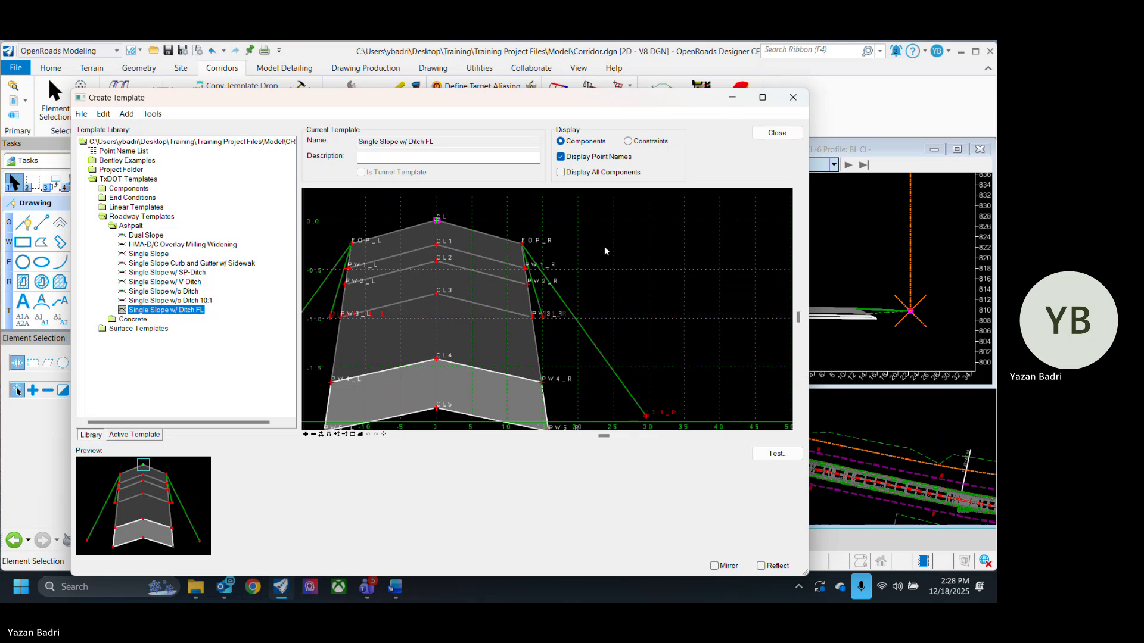
right_click(605, 250)
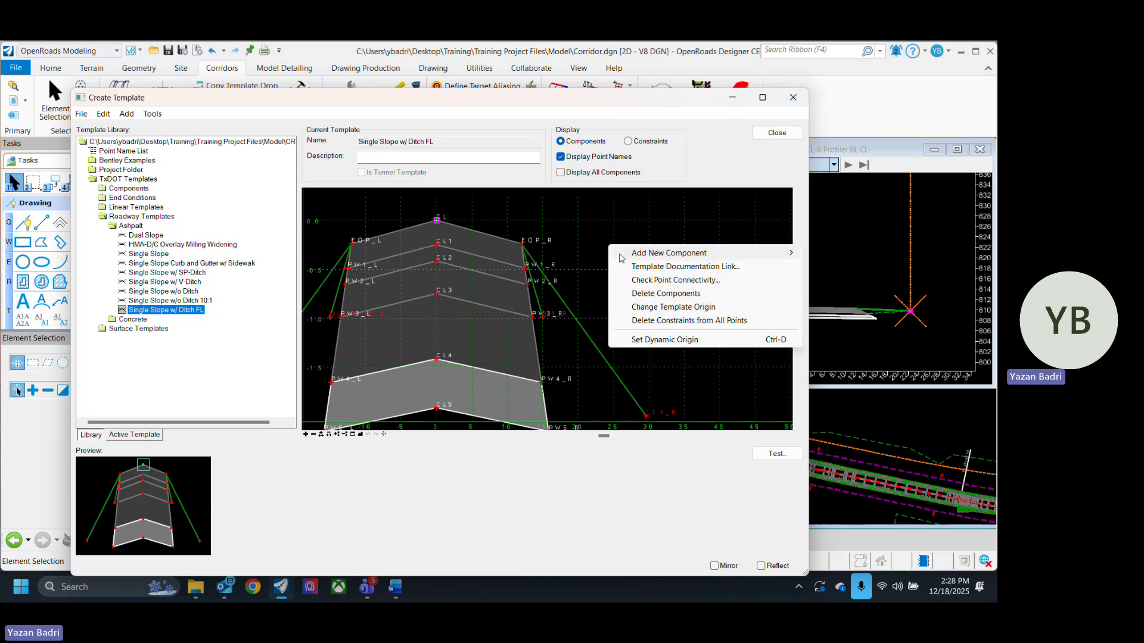
click(659, 294)
scroll(563, 291, up, 3)
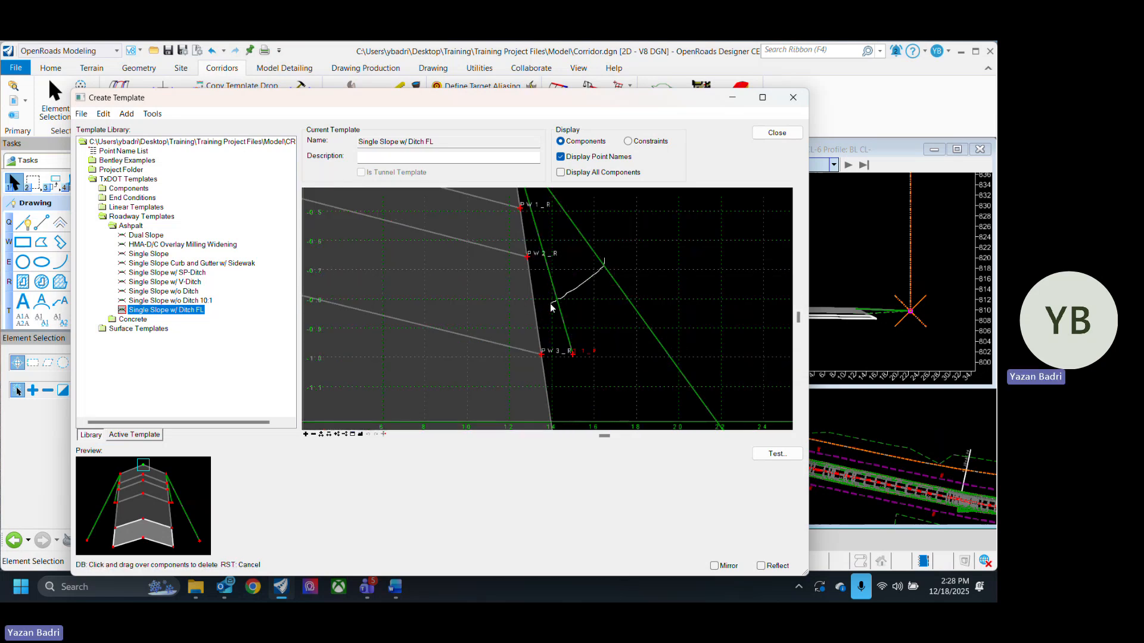
drag(550, 303, 551, 304)
- Delete the left side-slope end-condition components from the template as well
scroll(707, 276, down, 4)
right_click(522, 261)
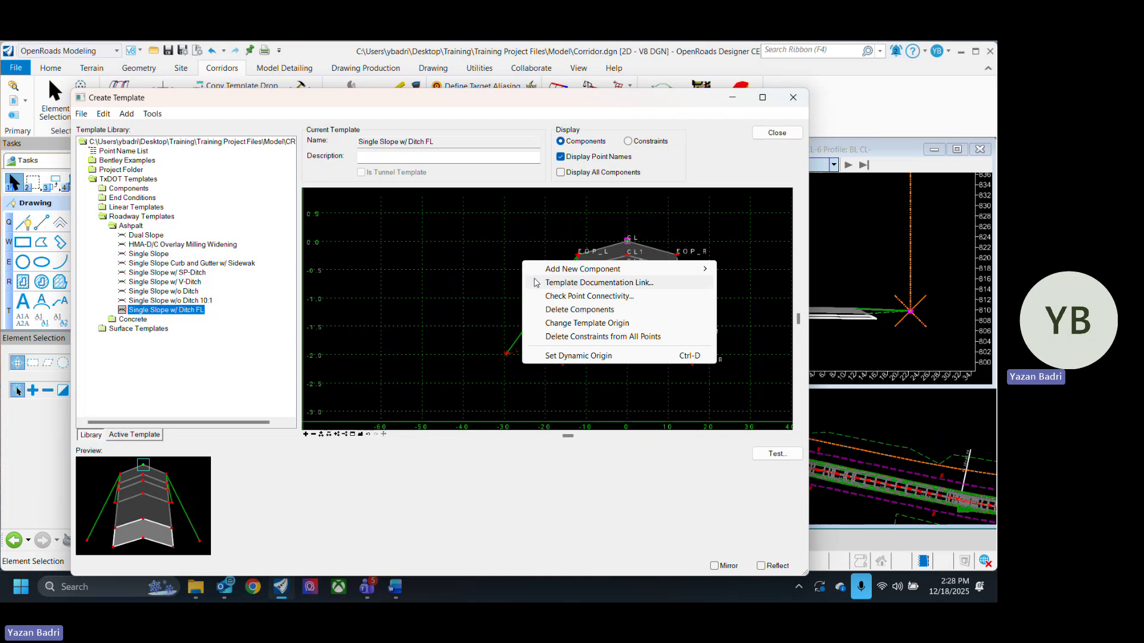
click(566, 309)
scroll(549, 231, up, 5)
drag(590, 282, 591, 282)
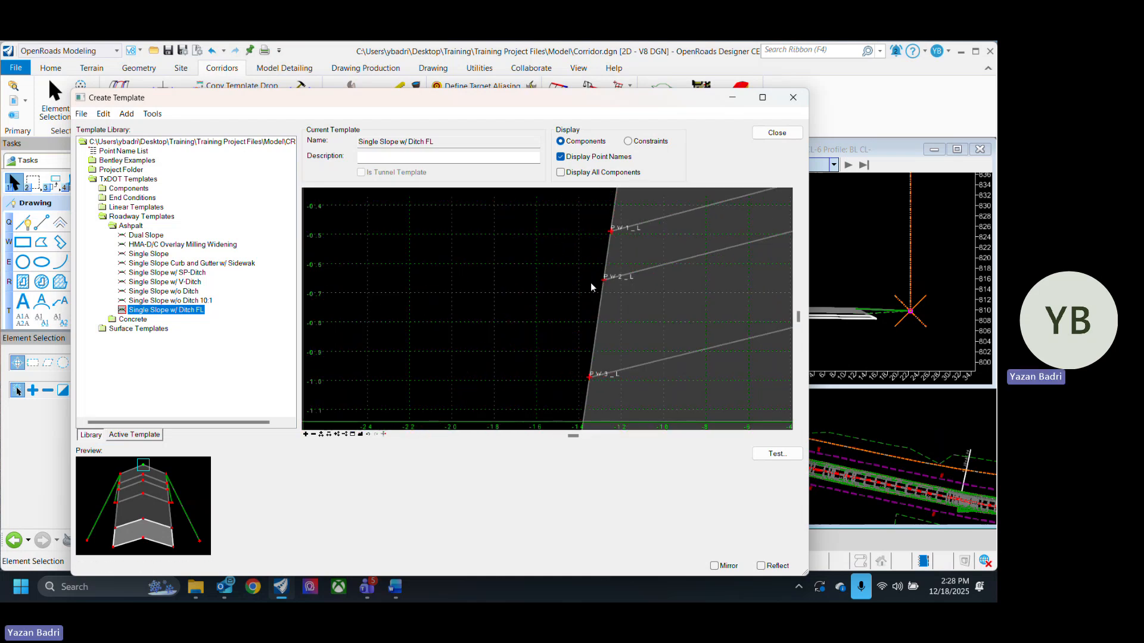
- Inspect the remaining pavement components and the right edge of pavement in the template
scroll(552, 324, down, 6)
scroll(516, 317, up, 3)
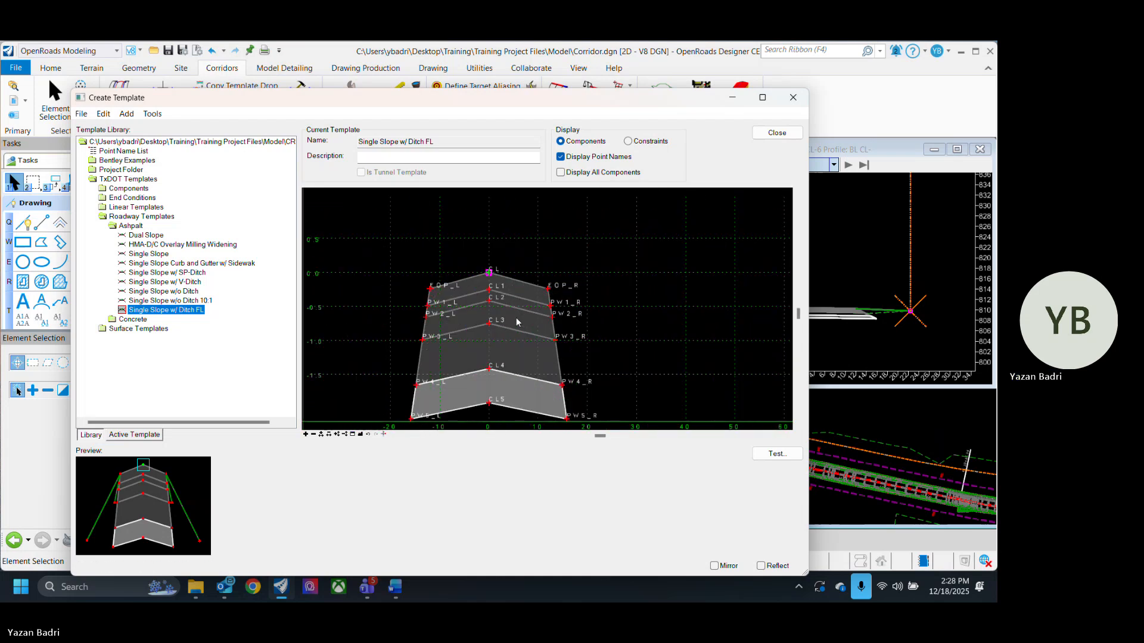
scroll(481, 288, up, 4)
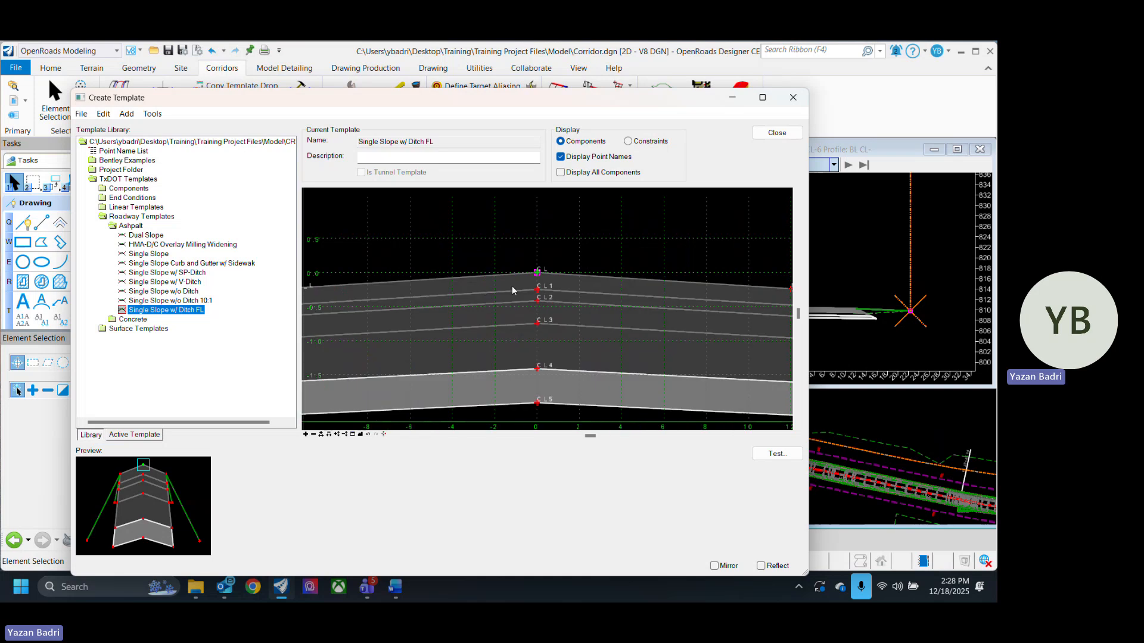
scroll(512, 285, down, 5)
scroll(621, 324, up, 4)
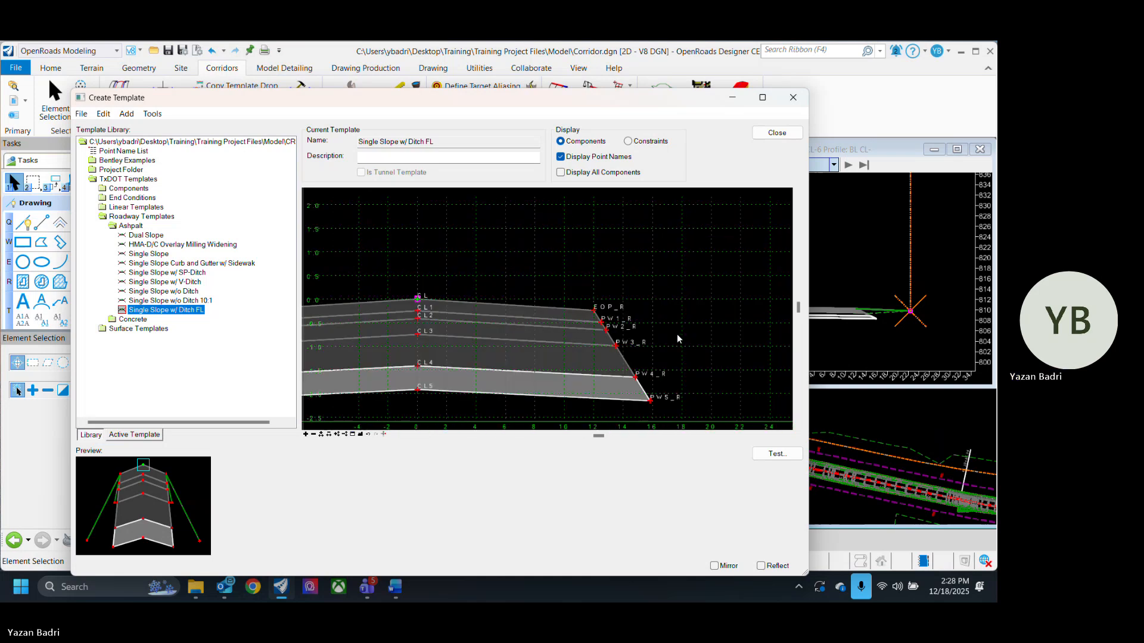
scroll(677, 334, down, 4)
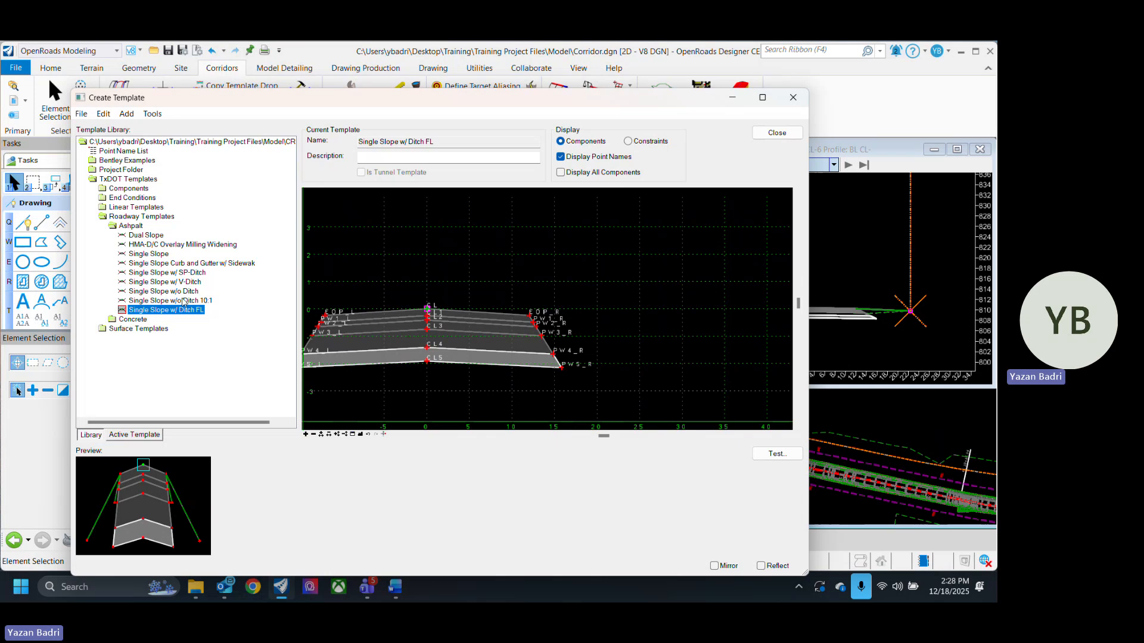
scroll(524, 316, up, 5)
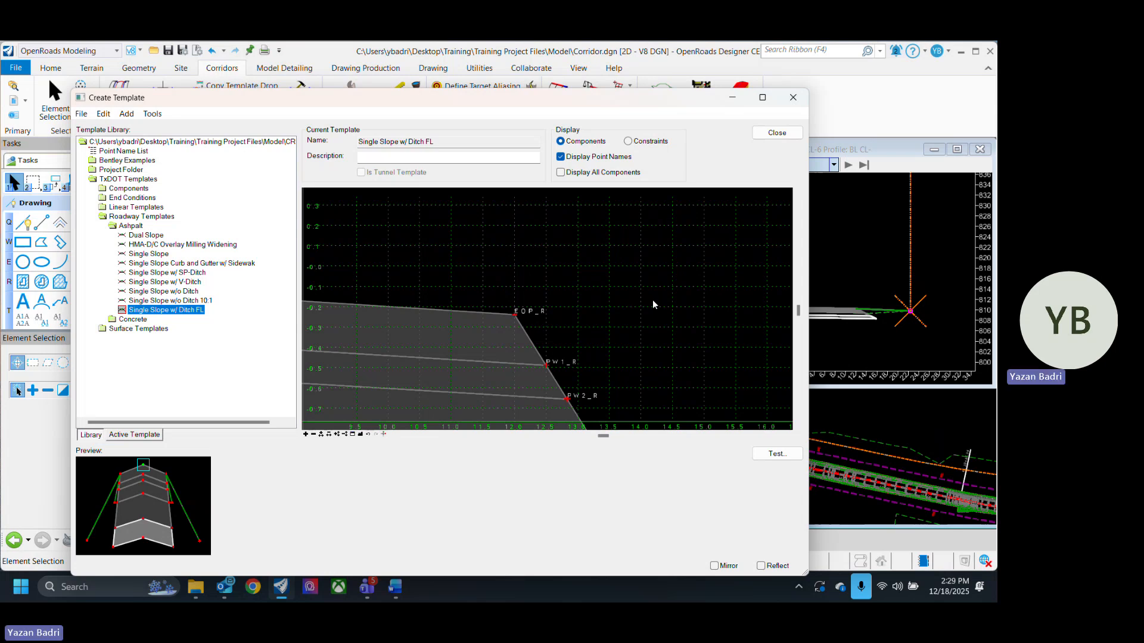
- Start a new End Condition component and set its feature definition to Mesh\Grading\TC_Grass
scroll(655, 298, down, 3)
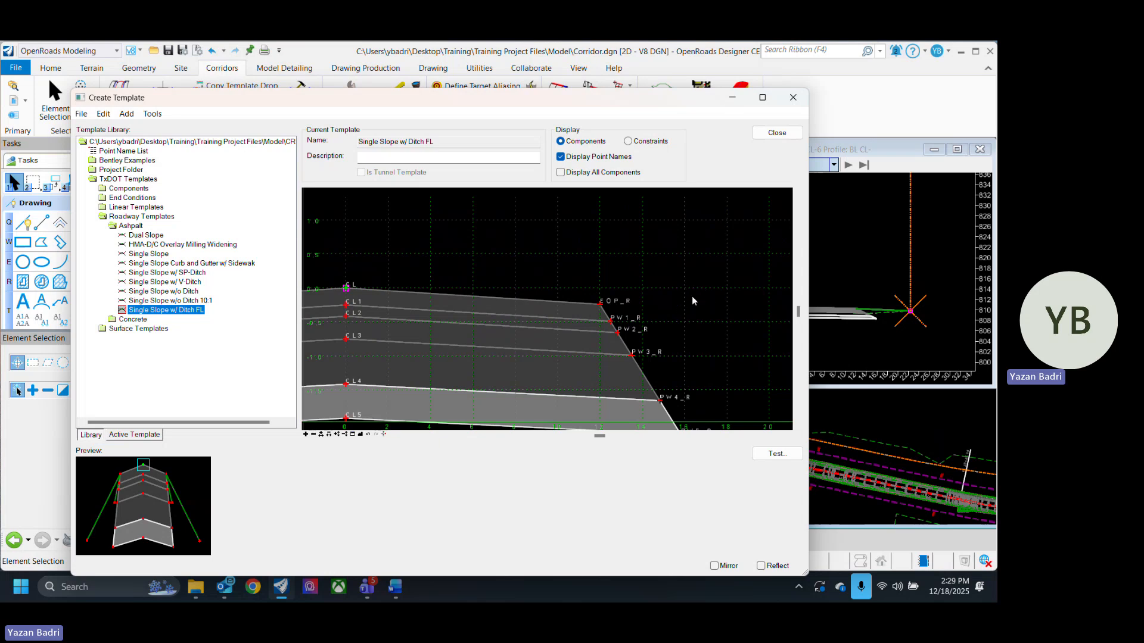
scroll(658, 329, down, 2)
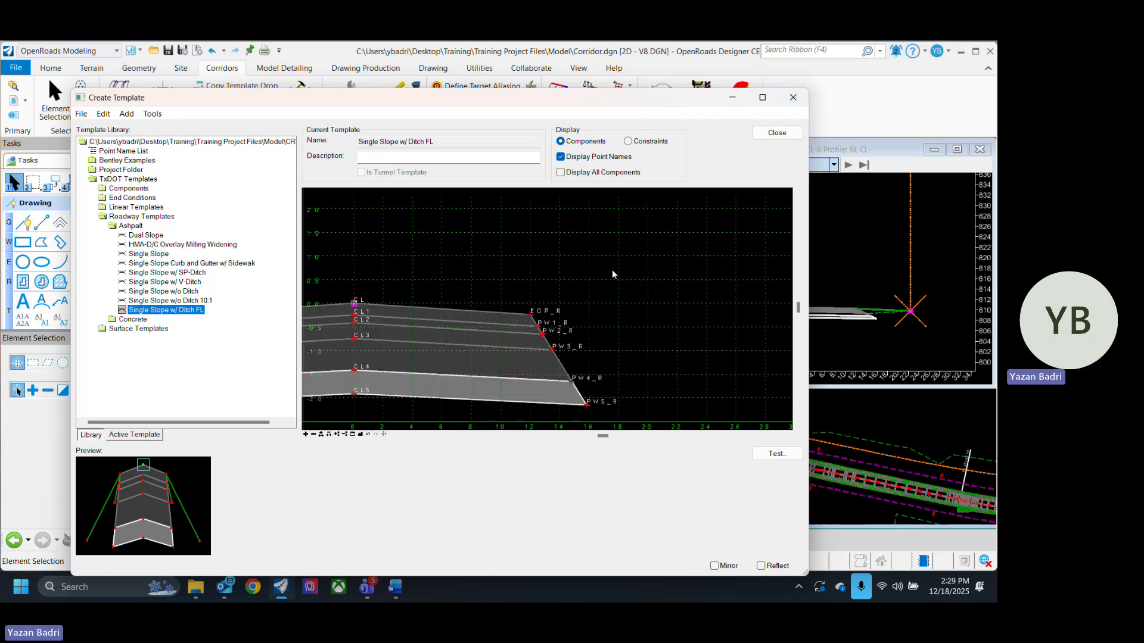
right_click(565, 262)
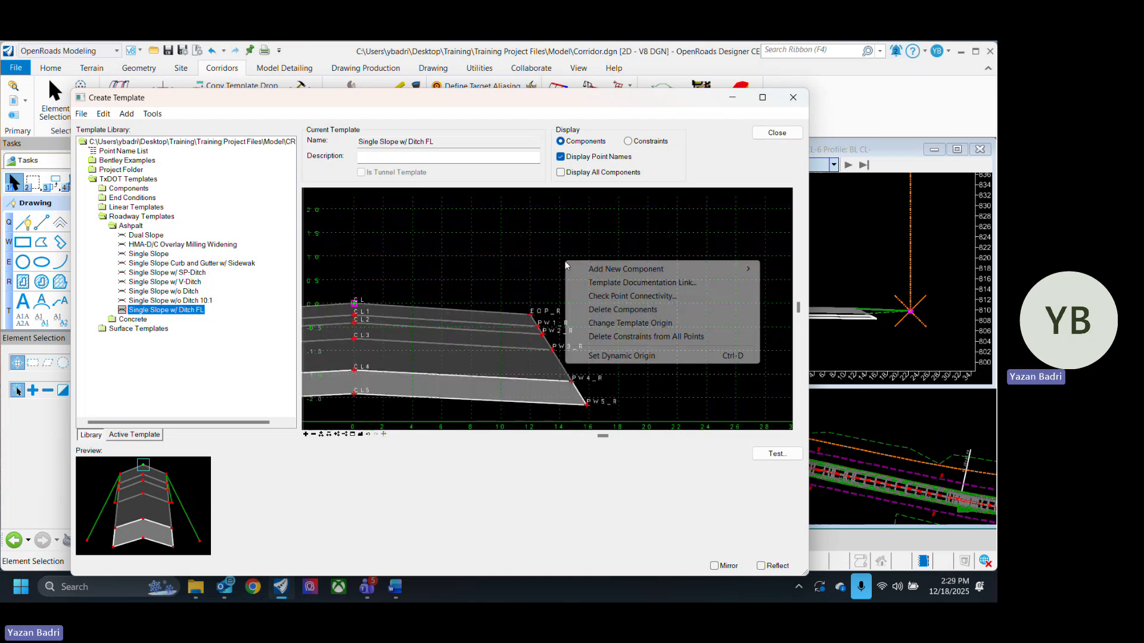
mouse_move(685, 269)
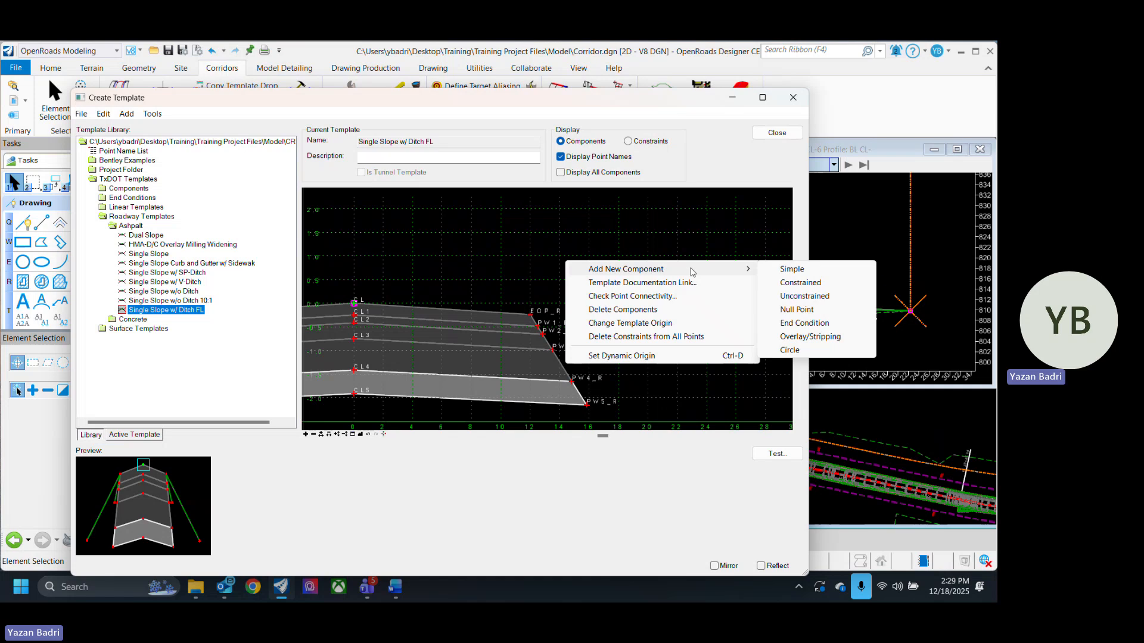
click(850, 330)
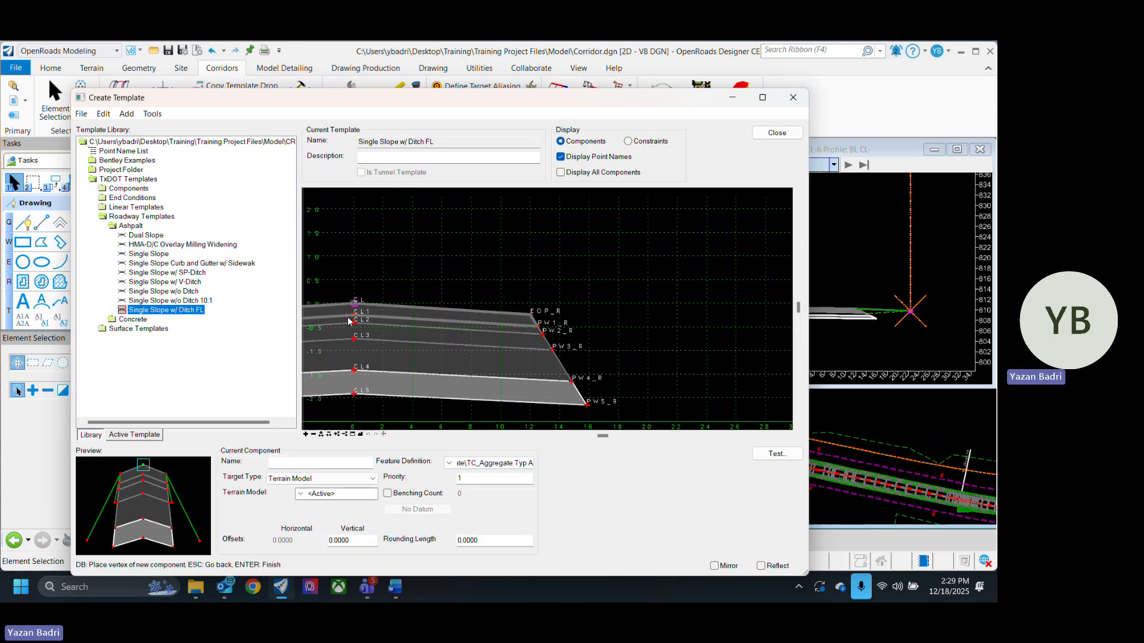
scroll(351, 295, down, 2)
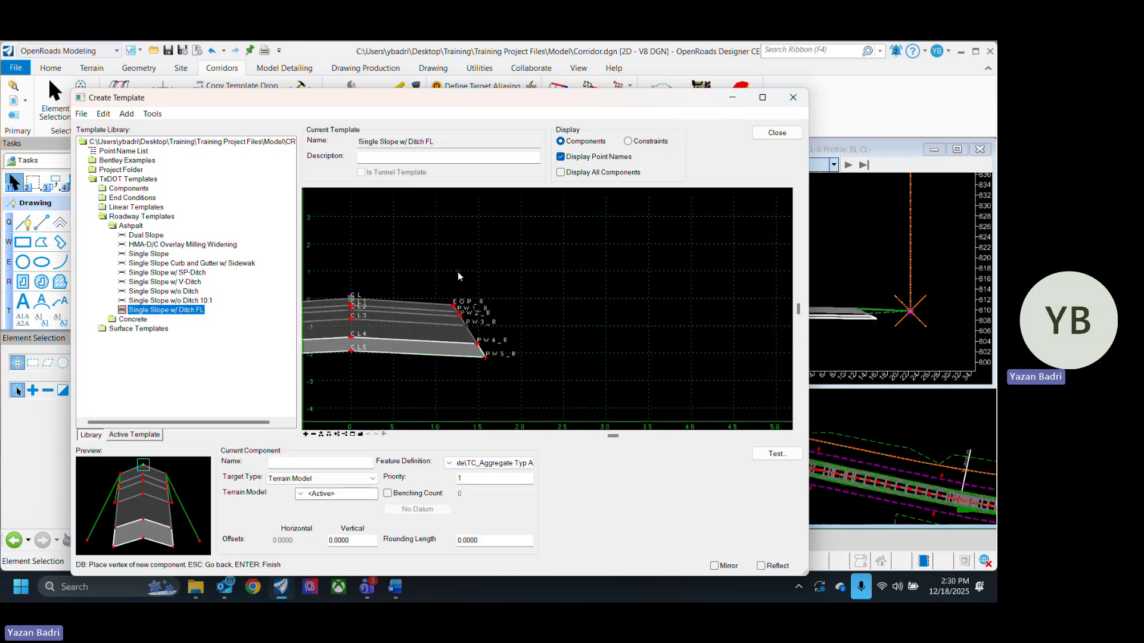
click(511, 463)
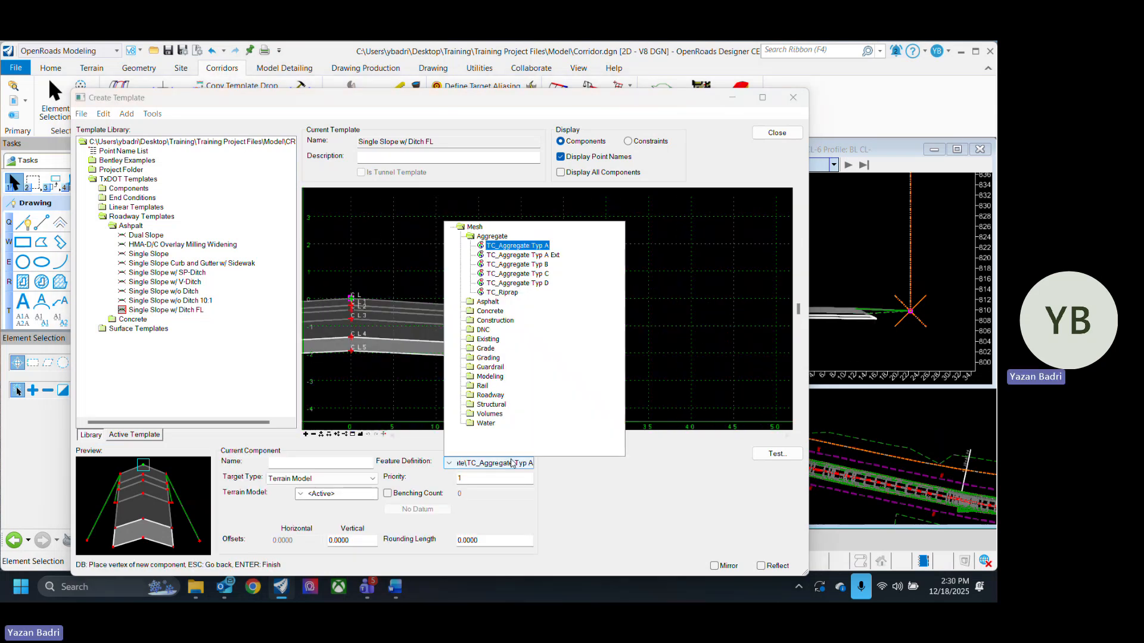
click(482, 358)
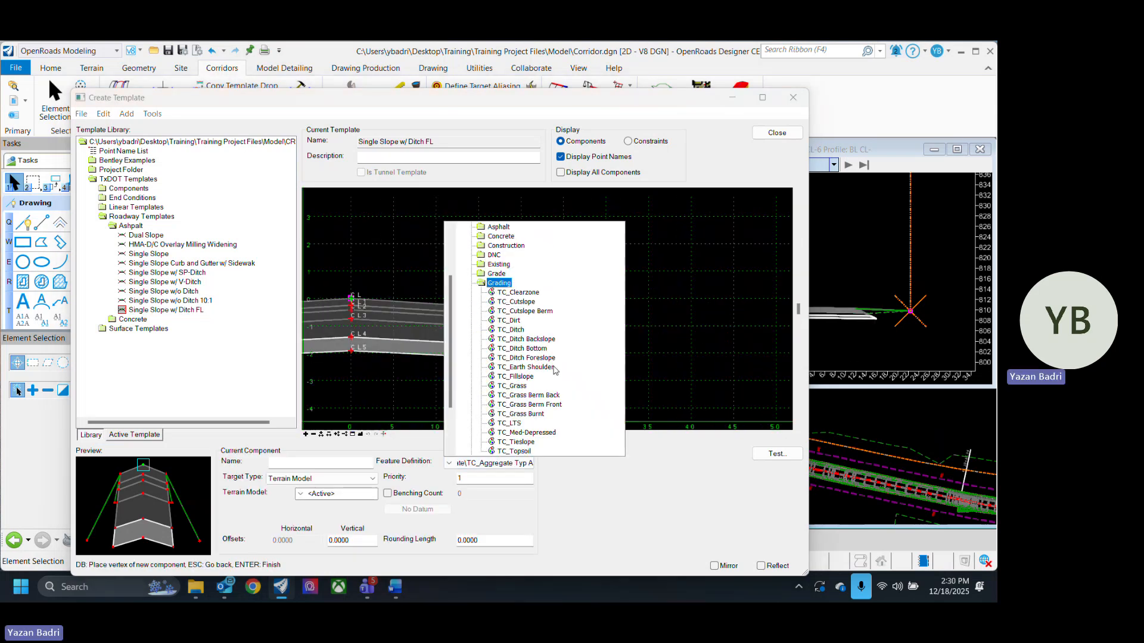
click(519, 386)
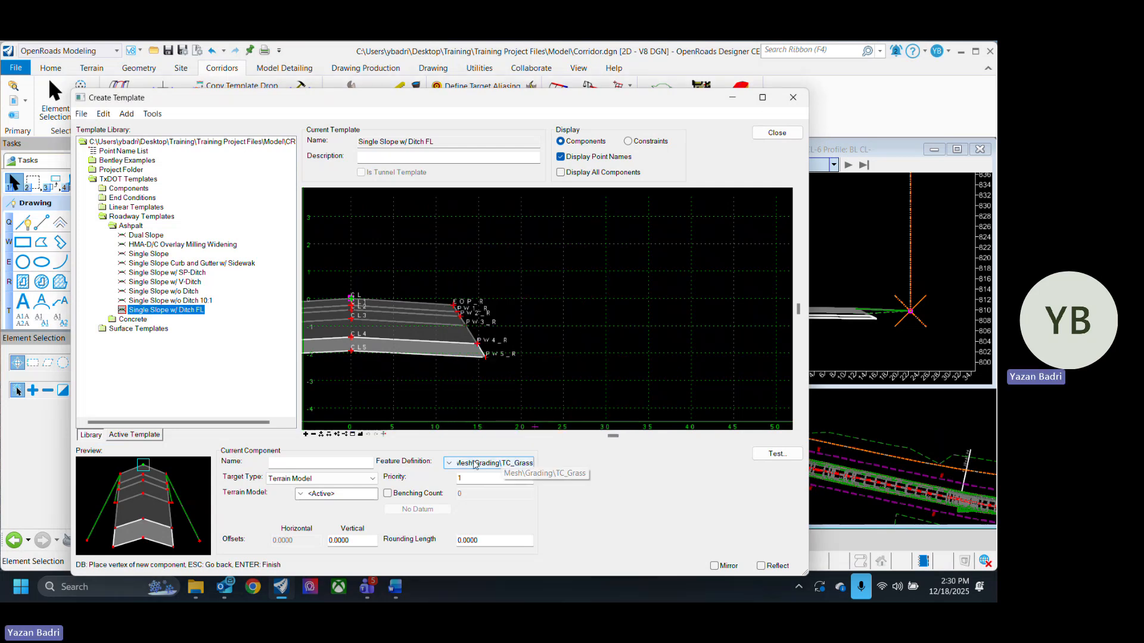
- Draw a mirrored end condition from EOP_R down to a ditch flowline vertex and up to a tie-in vertex, then finish it
scroll(457, 307, up, 5)
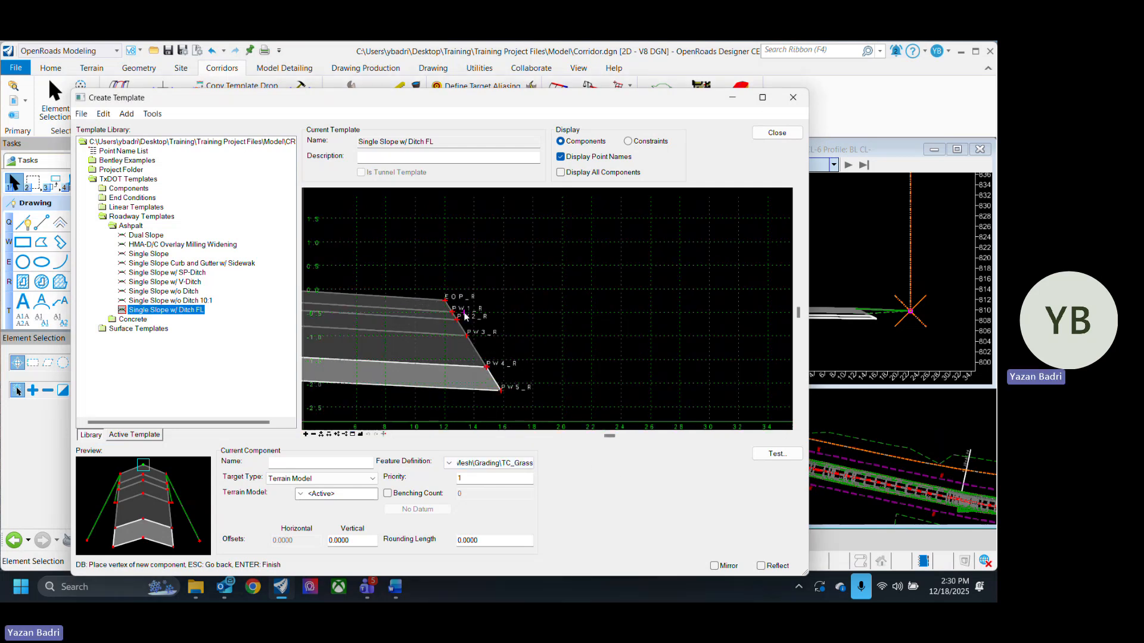
right_click(531, 262)
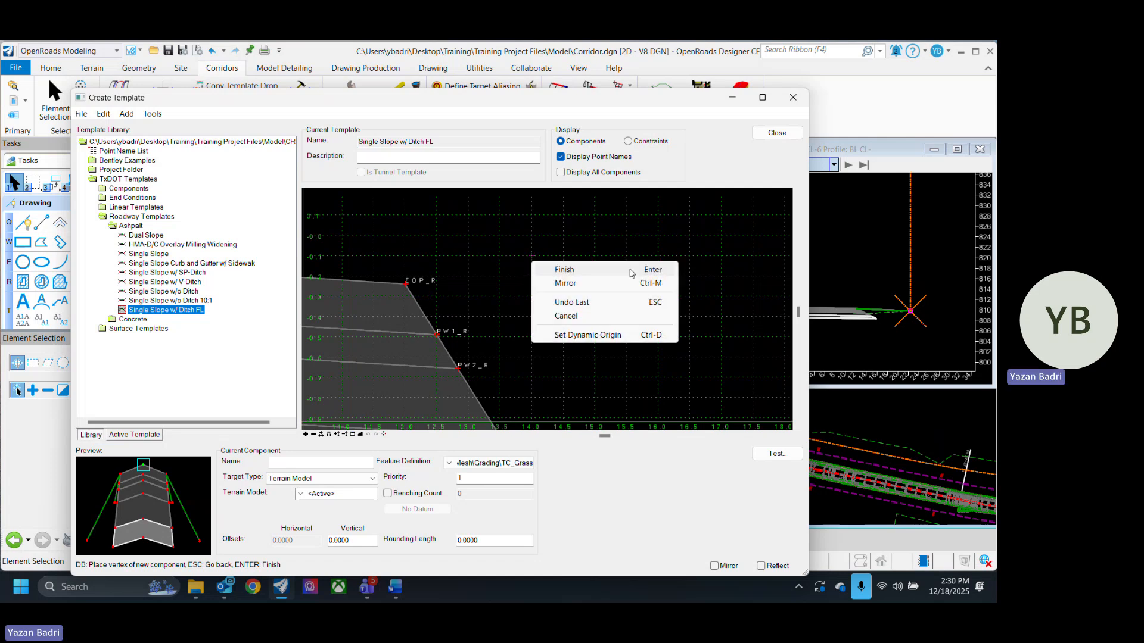
click(564, 283)
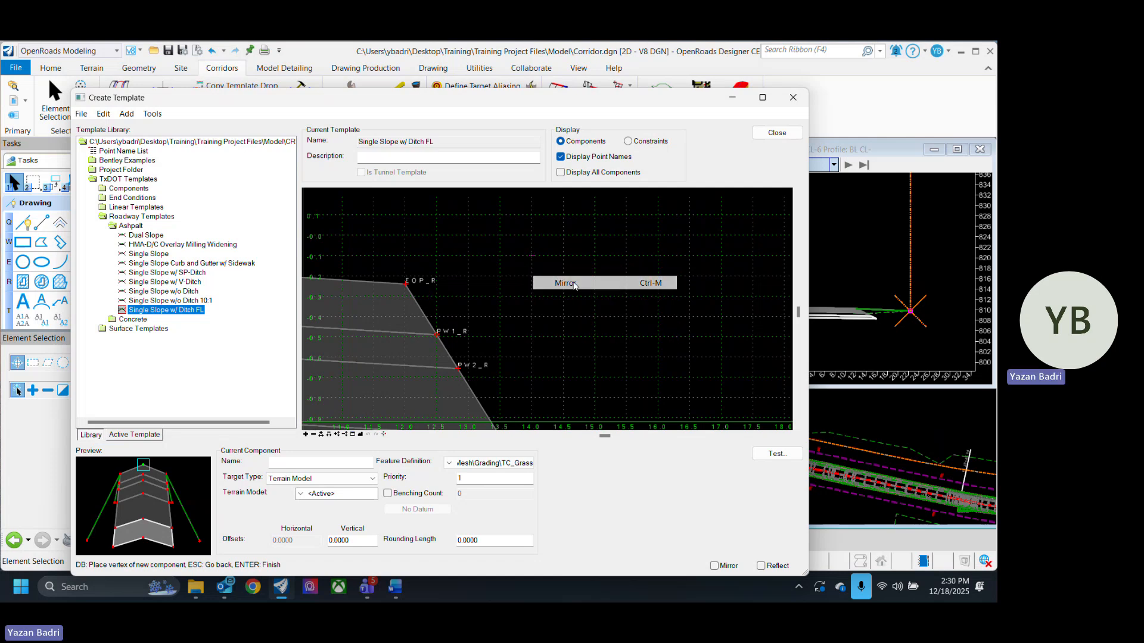
click(405, 284)
scroll(512, 301, down, 4)
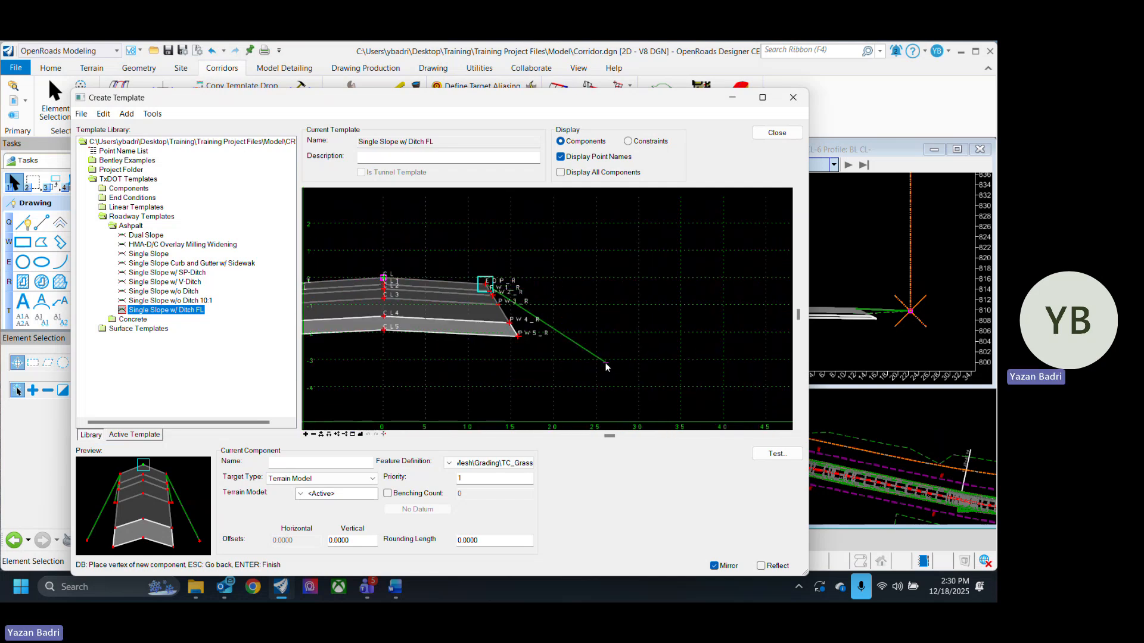
scroll(606, 367, down, 2)
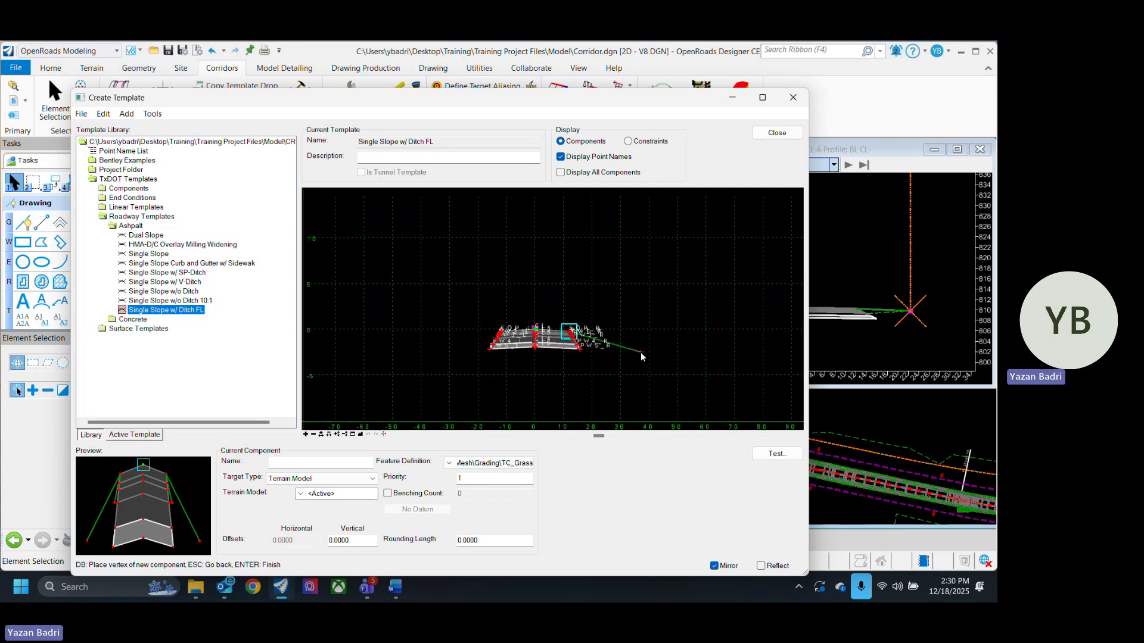
click(584, 359)
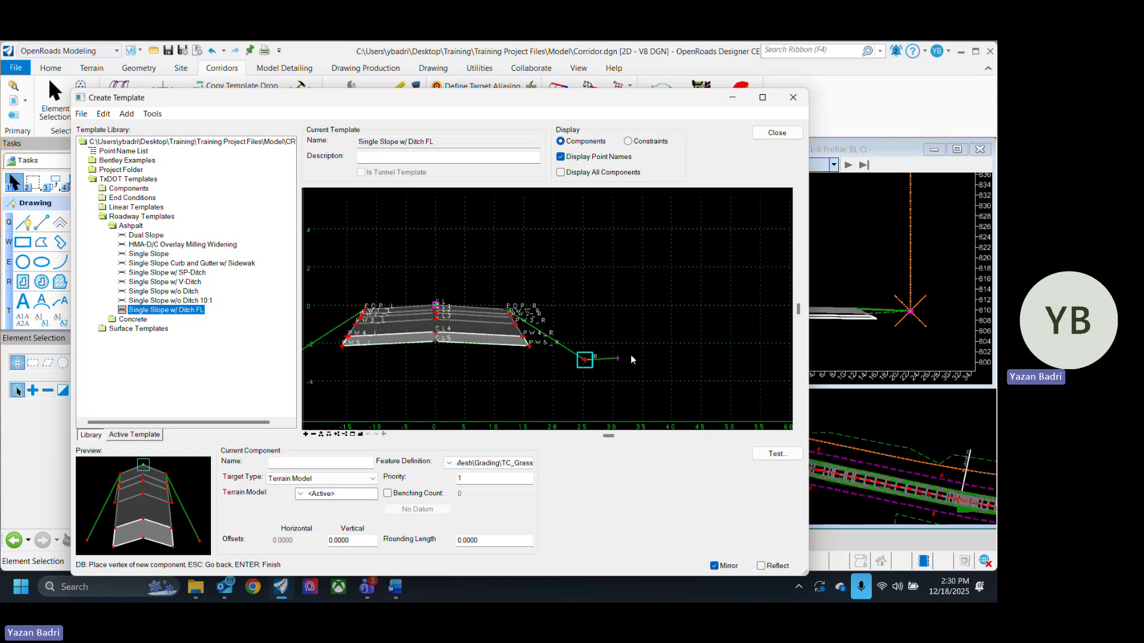
click(704, 301)
right_click(708, 341)
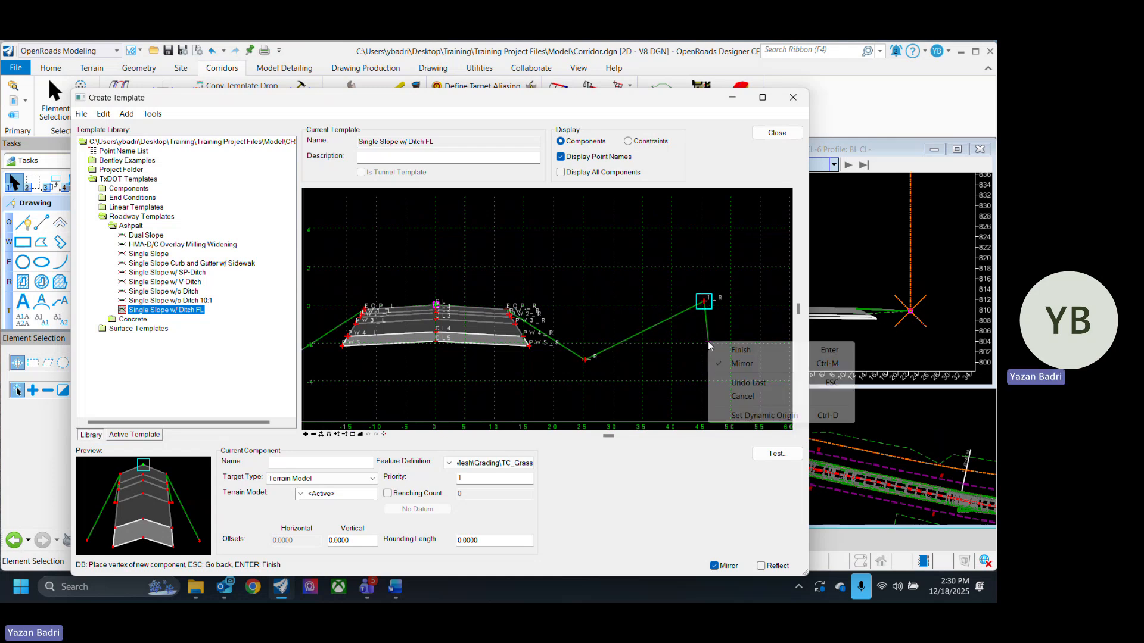
click(737, 349)
- Add another End Condition from EOP_R with mirroring turned off, placing one lower vertex before finishing it
scroll(703, 338, down, 2)
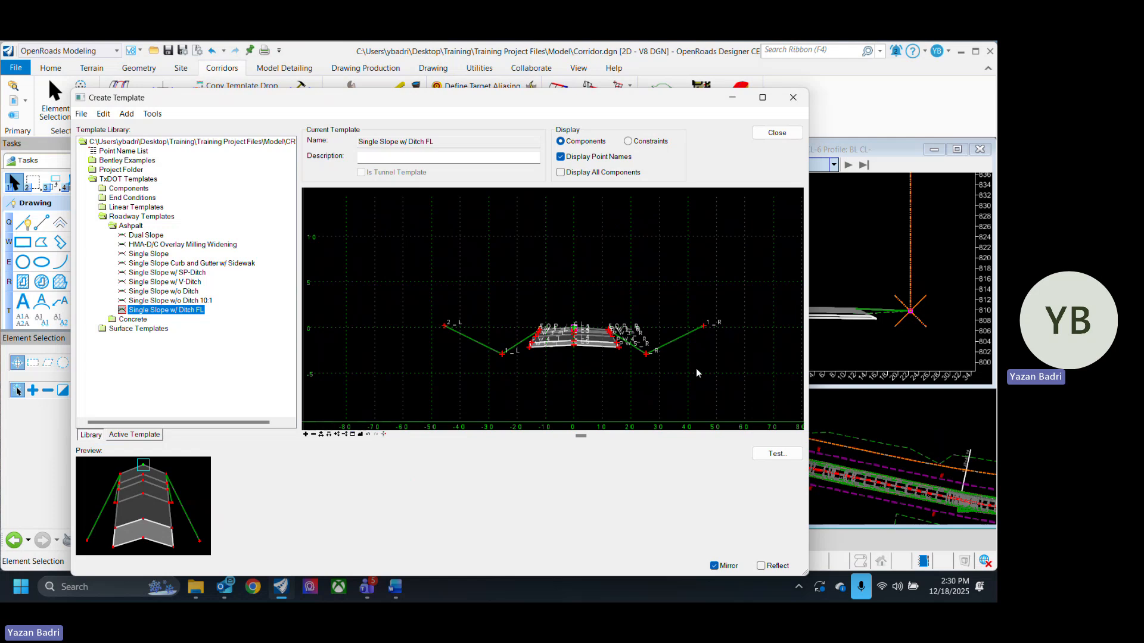
scroll(696, 373, up, 2)
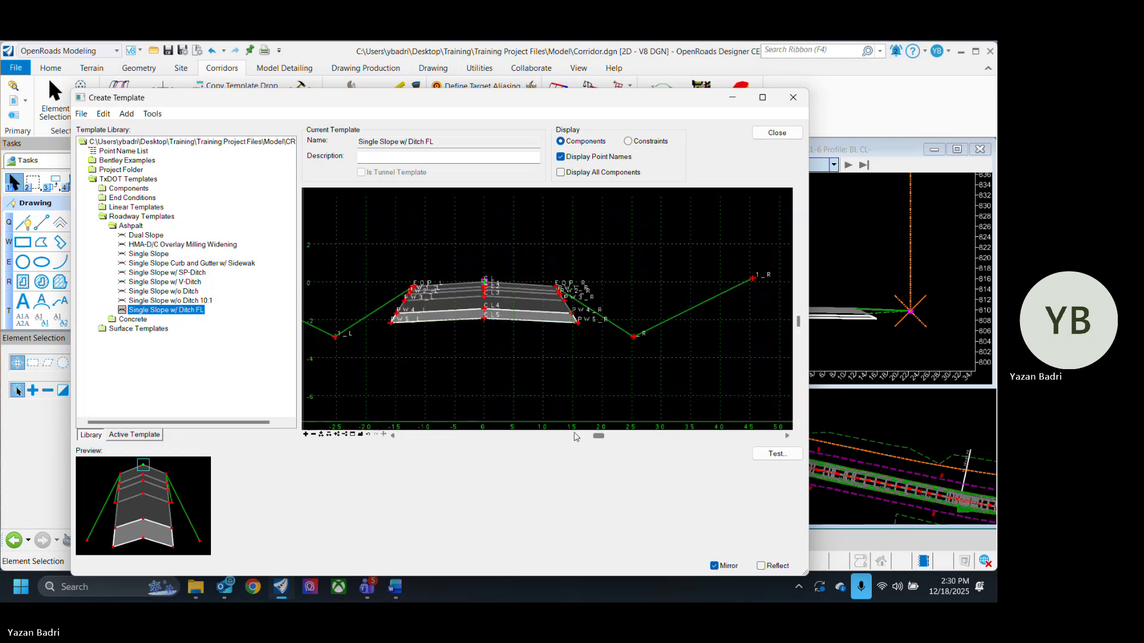
drag(299, 346, 220, 344)
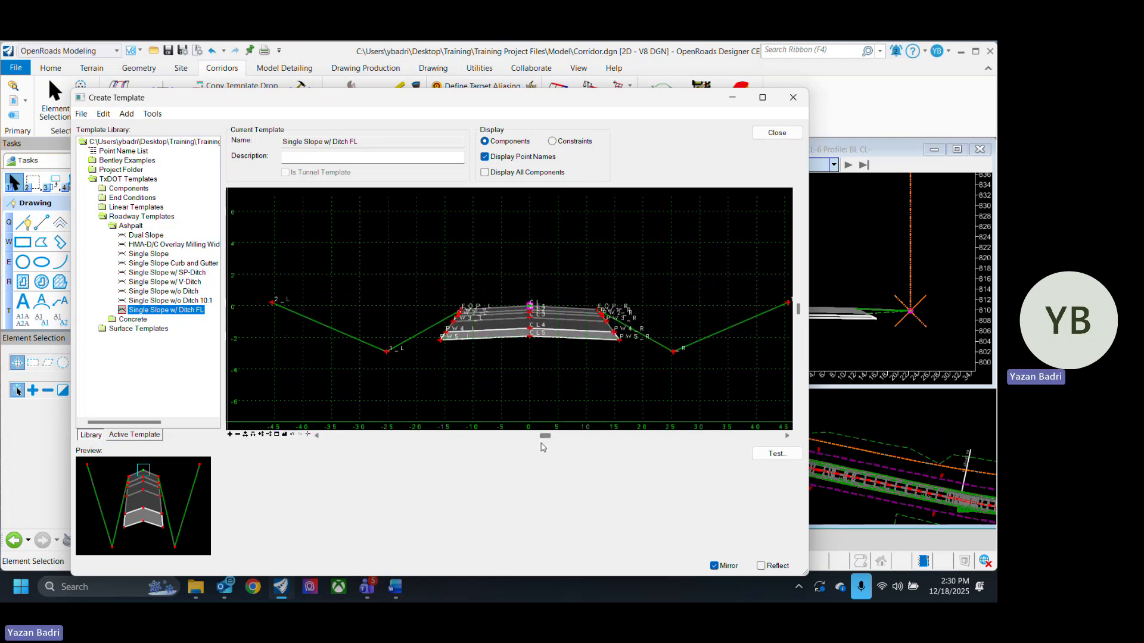
scroll(607, 359, down, 1)
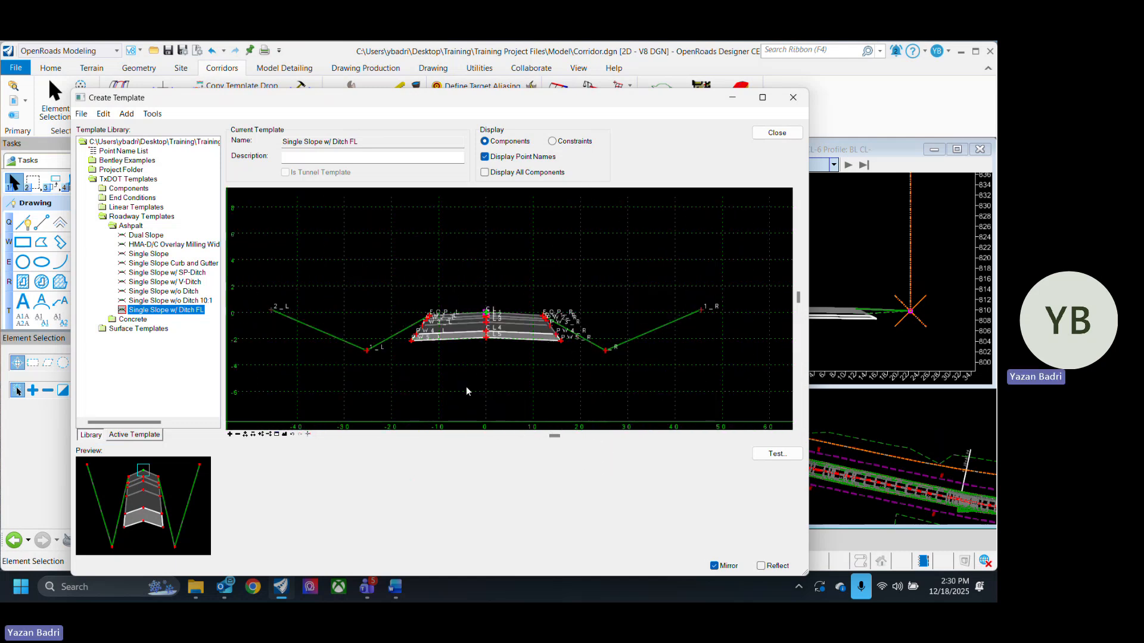
right_click(597, 277)
mouse_move(720, 275)
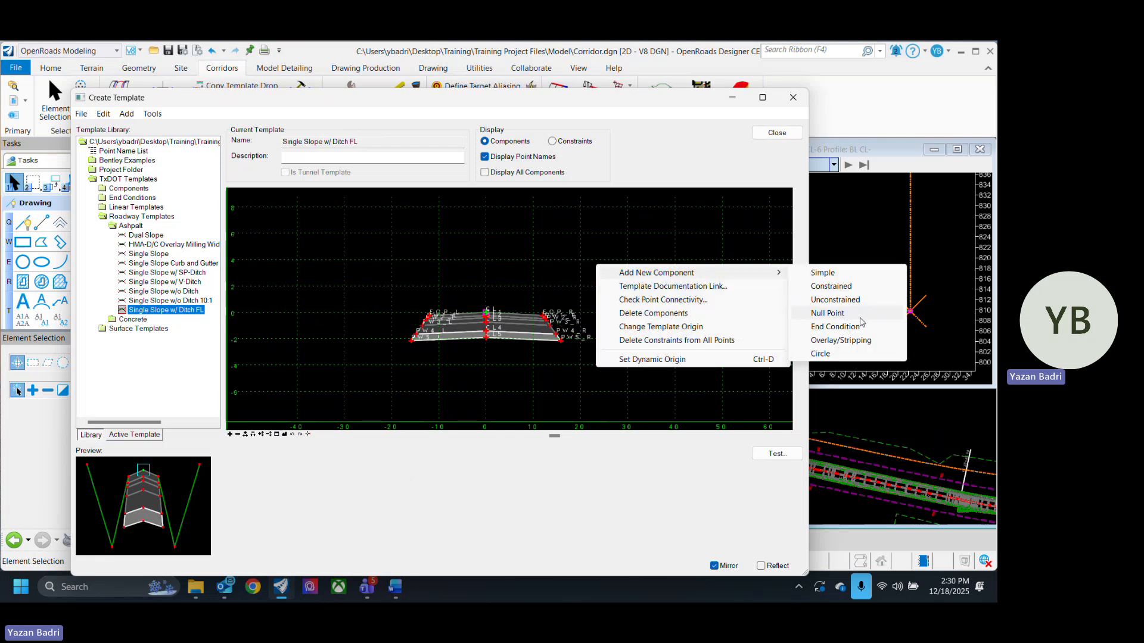
click(834, 326)
scroll(554, 310, up, 10)
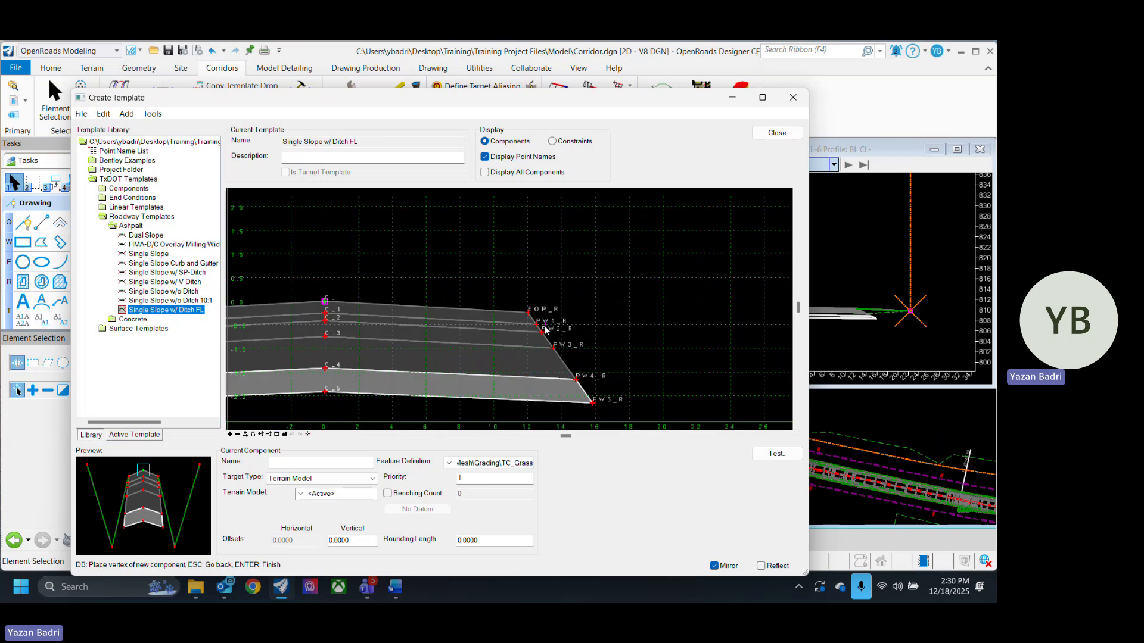
click(492, 292)
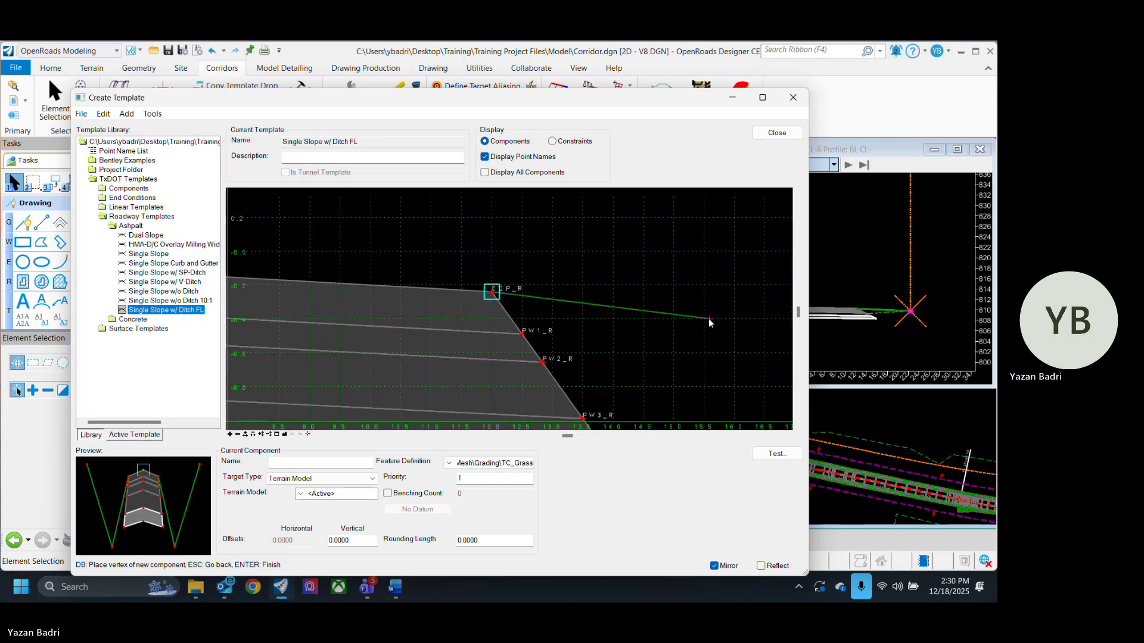
scroll(653, 302, down, 10)
scroll(720, 321, up, 3)
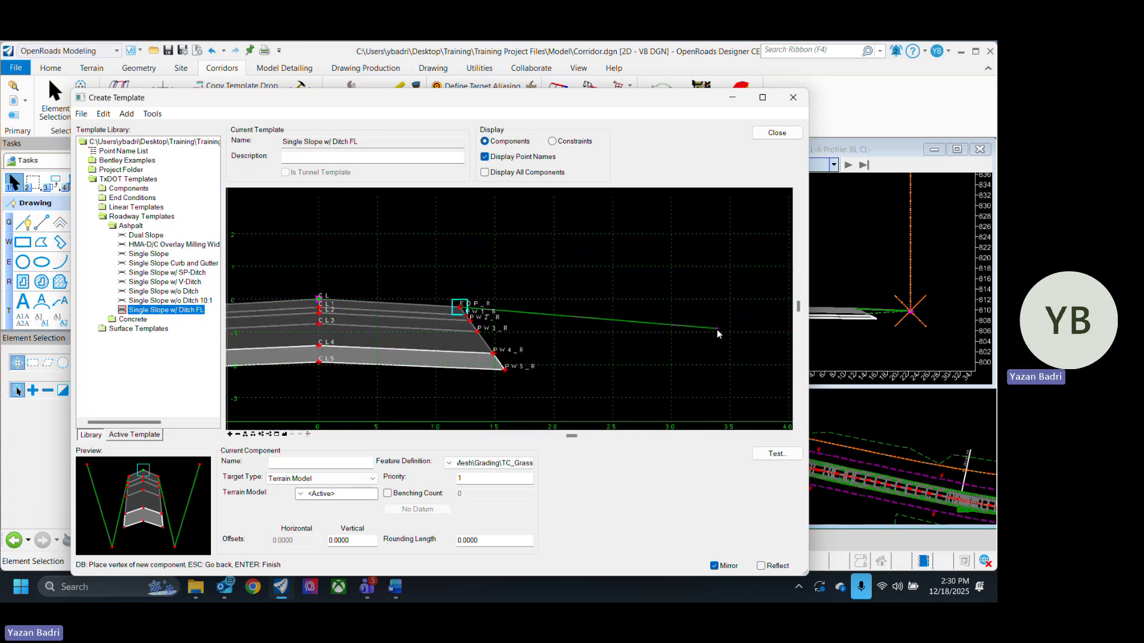
right_click(627, 308)
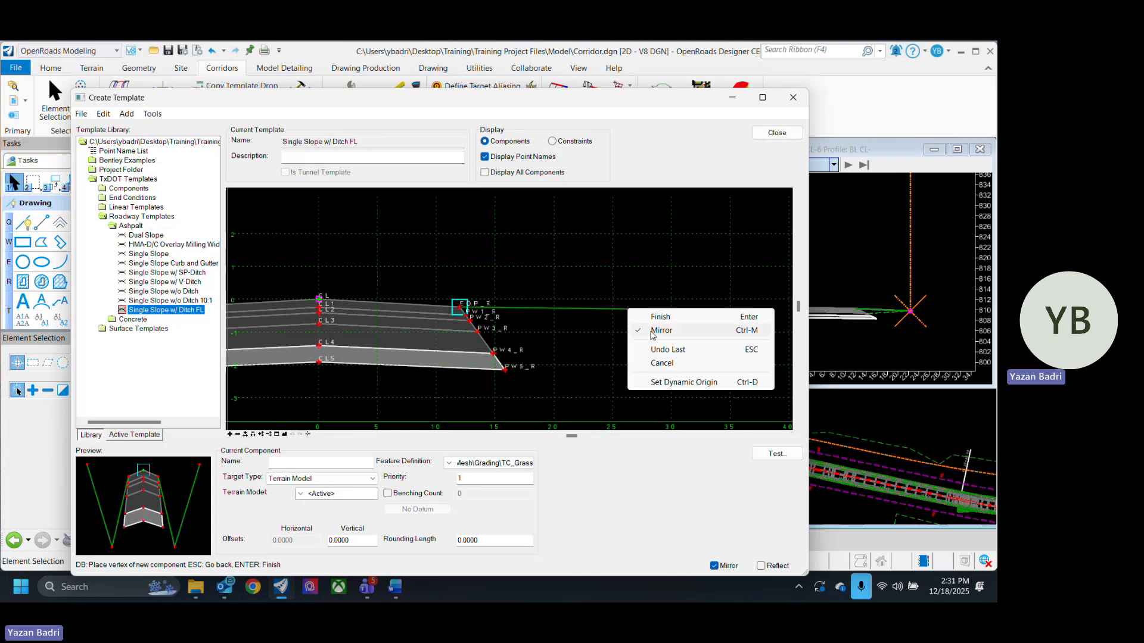
click(666, 331)
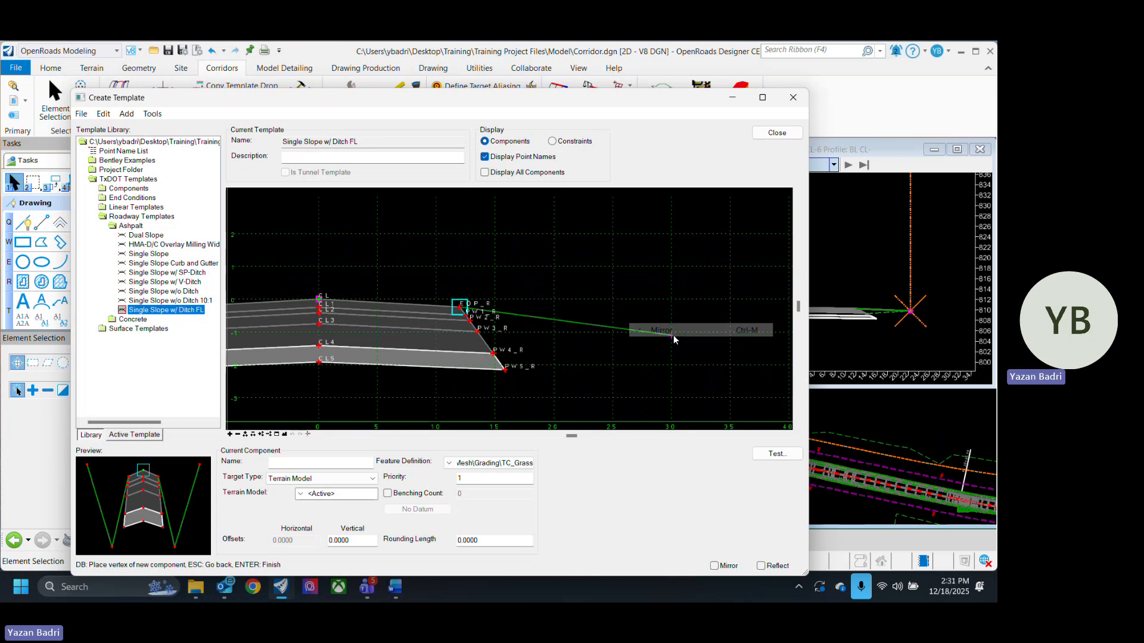
click(683, 370)
scroll(679, 303, down, 4)
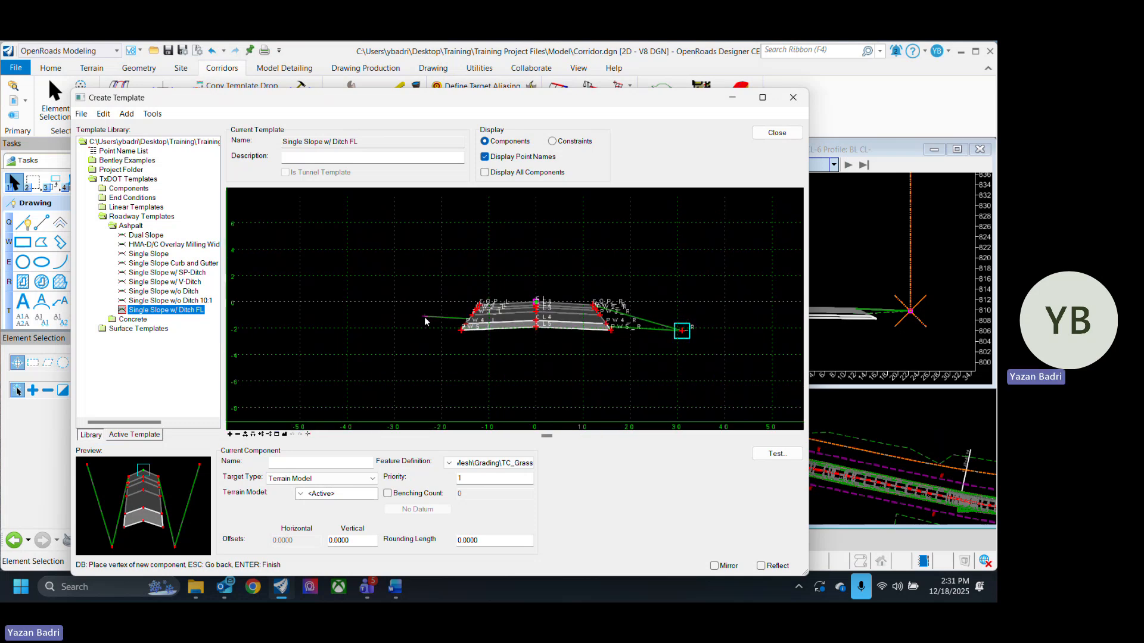
right_click(703, 308)
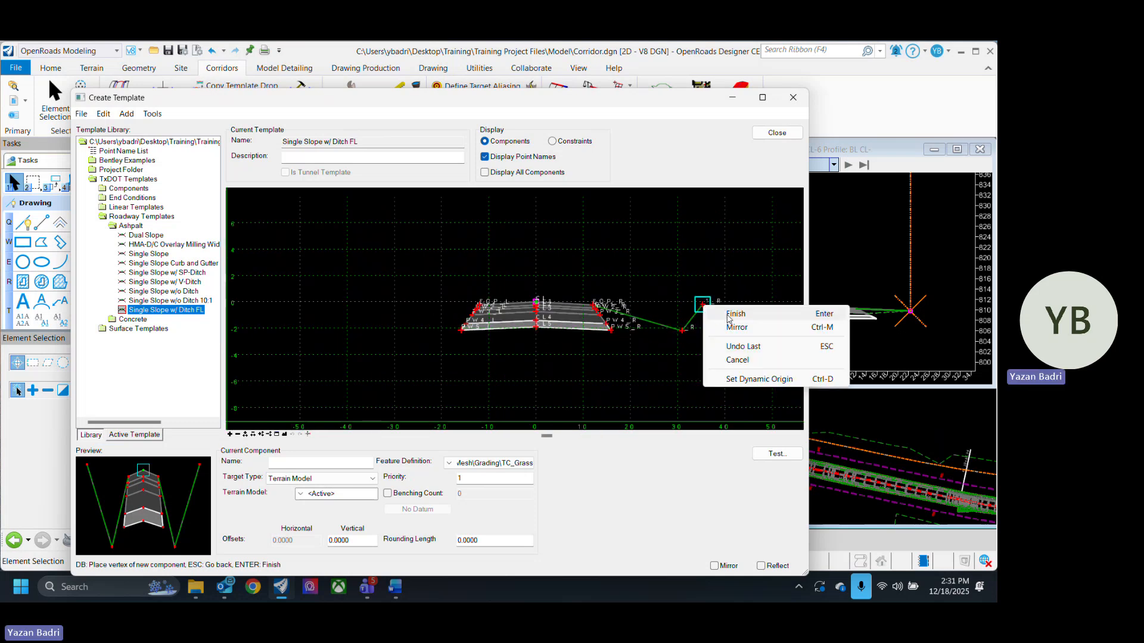
click(735, 309)
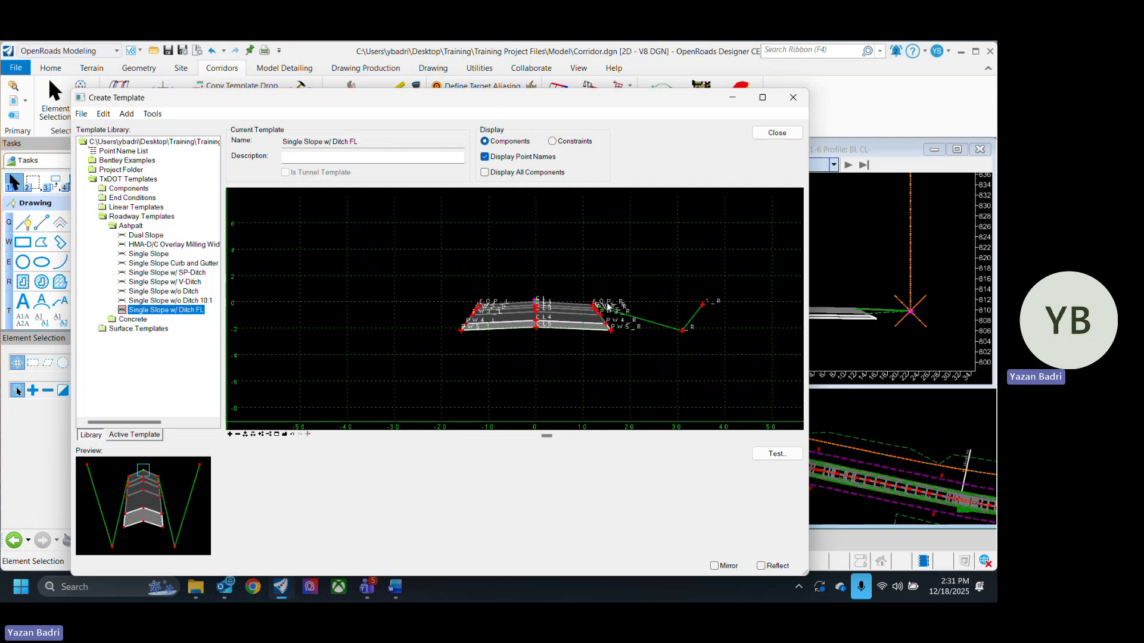
- Add a new mirrored End Condition from EOP_R down to a ditch flowline vertex and up to a tie-in vertex, then finish it
right_click(683, 288)
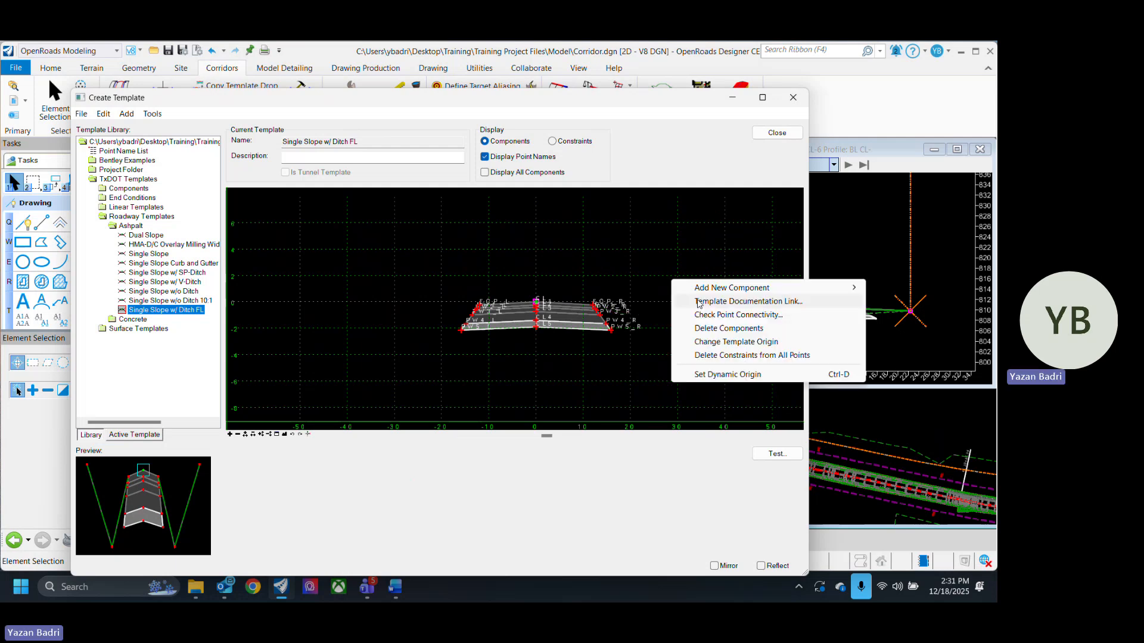
mouse_move(769, 288)
click(910, 342)
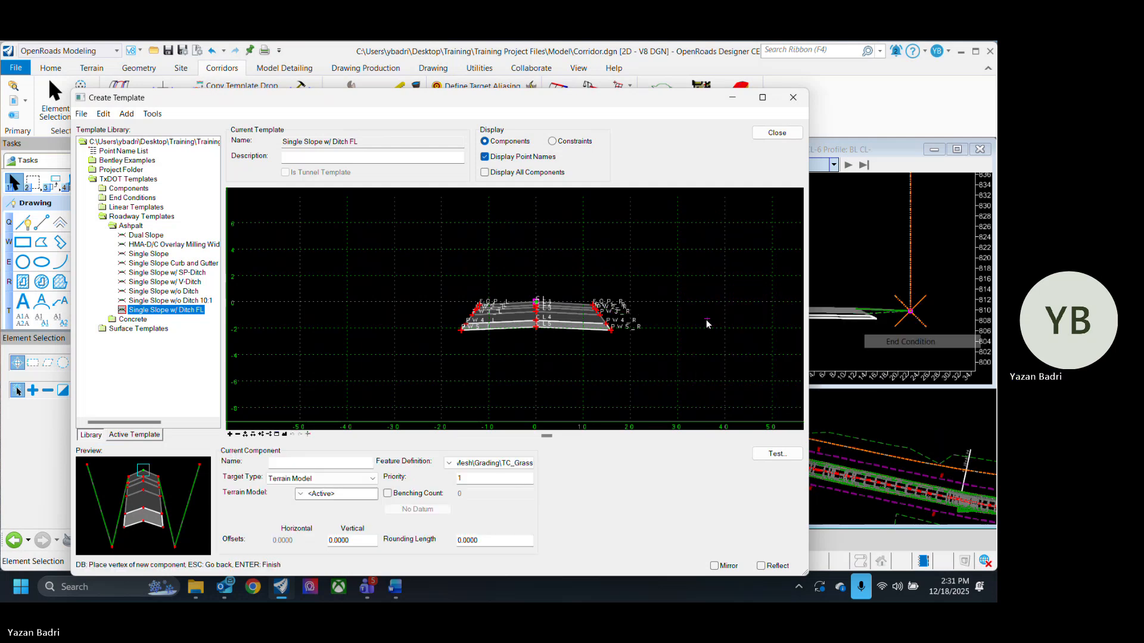
scroll(524, 288, up, 5)
click(532, 294)
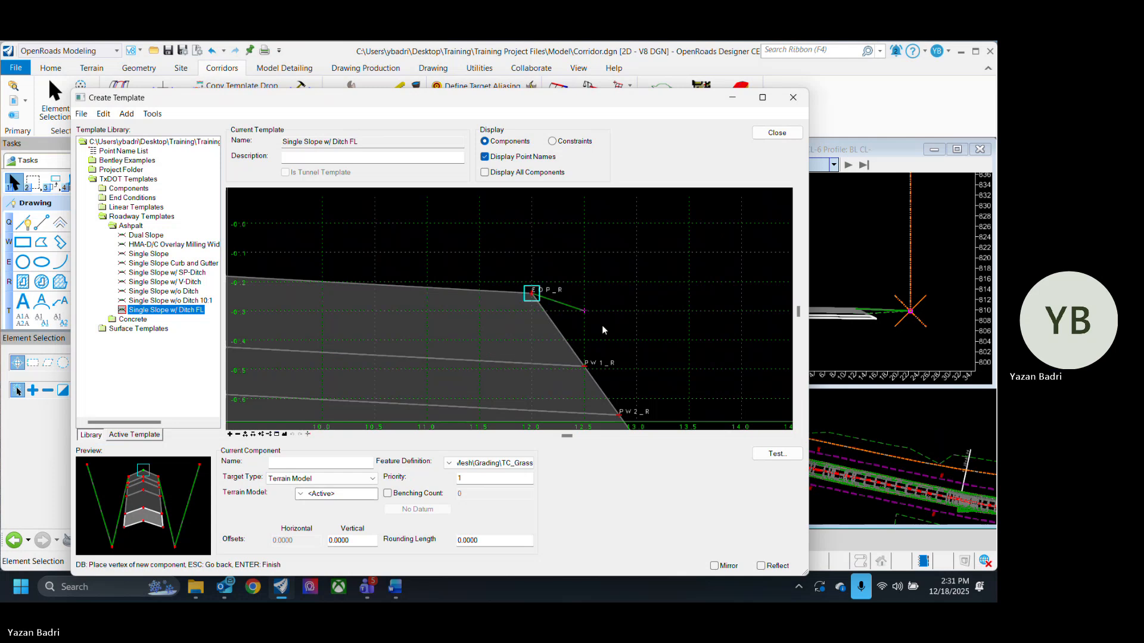
scroll(602, 324, down, 5)
right_click(591, 316)
click(662, 341)
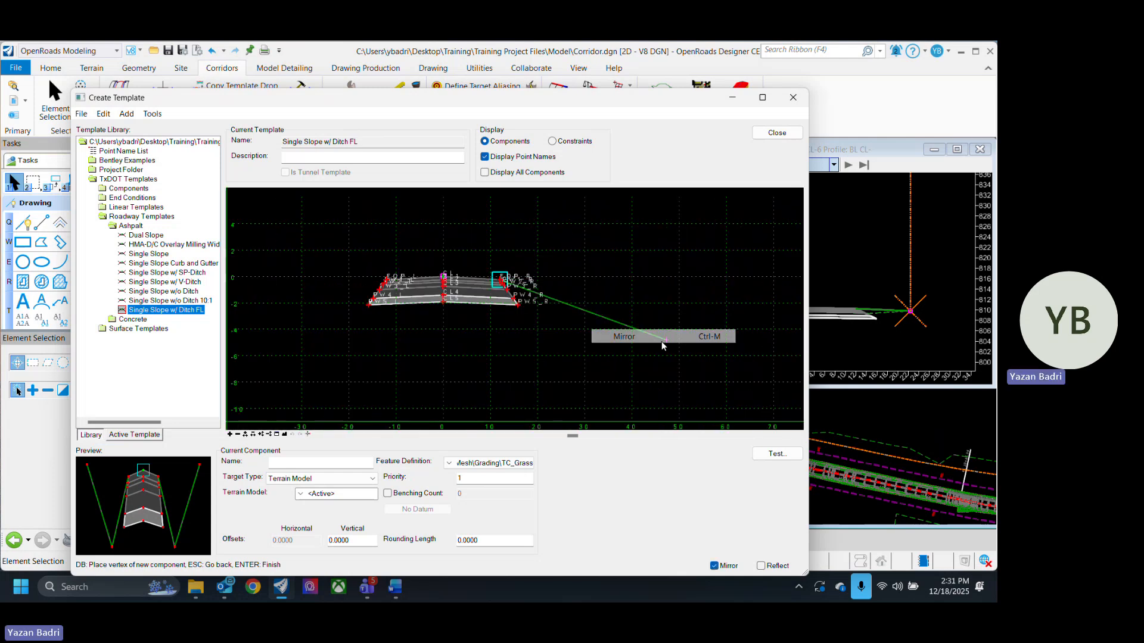
click(578, 315)
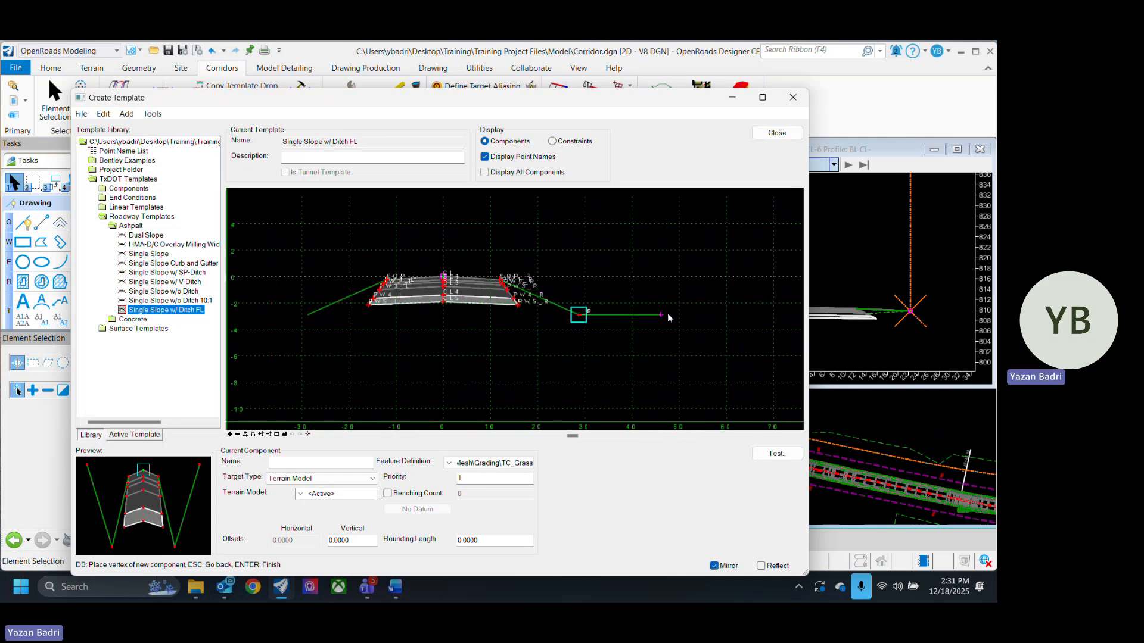
click(690, 276)
right_click(690, 276)
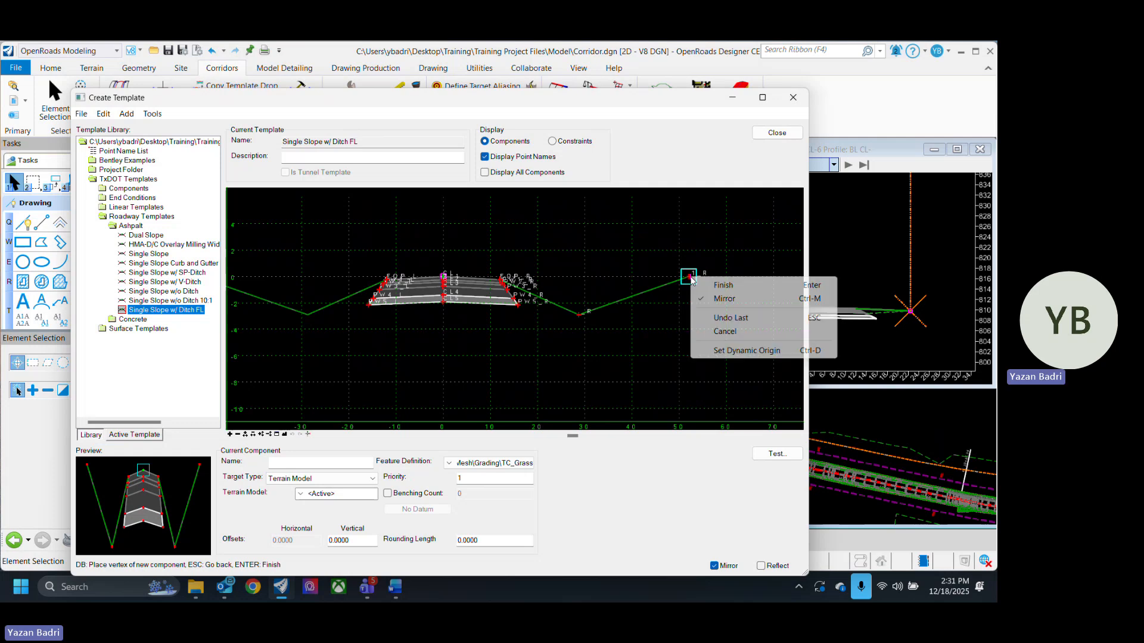
click(722, 286)
- Open the ditch flowline point _R's properties and turn off Check for Interception
scroll(734, 338, down, 3)
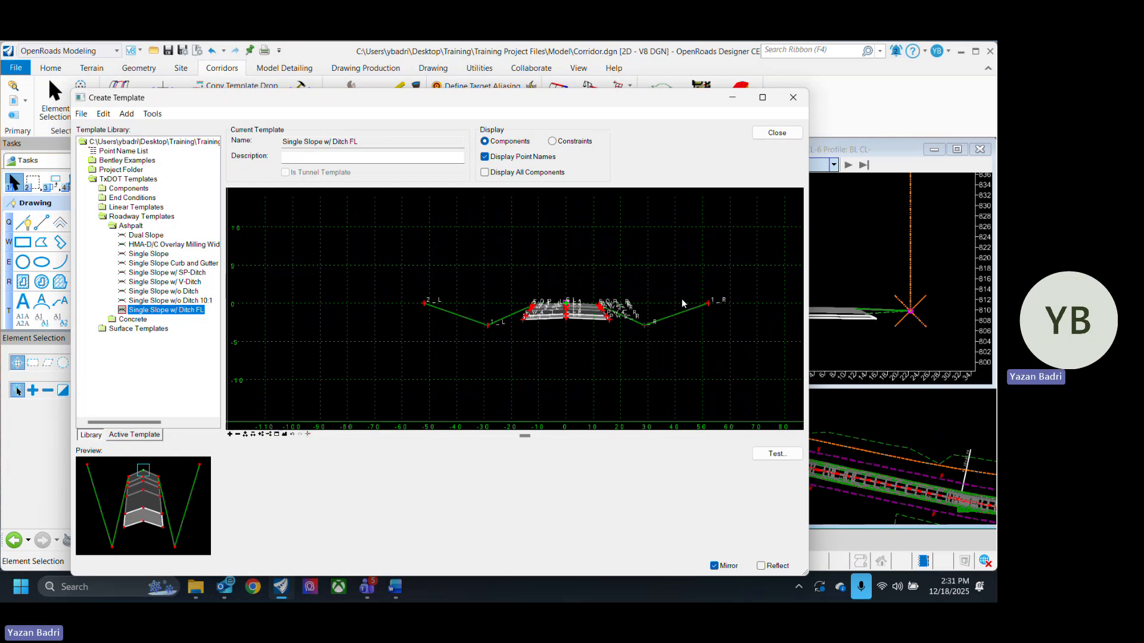
scroll(683, 304, up, 5)
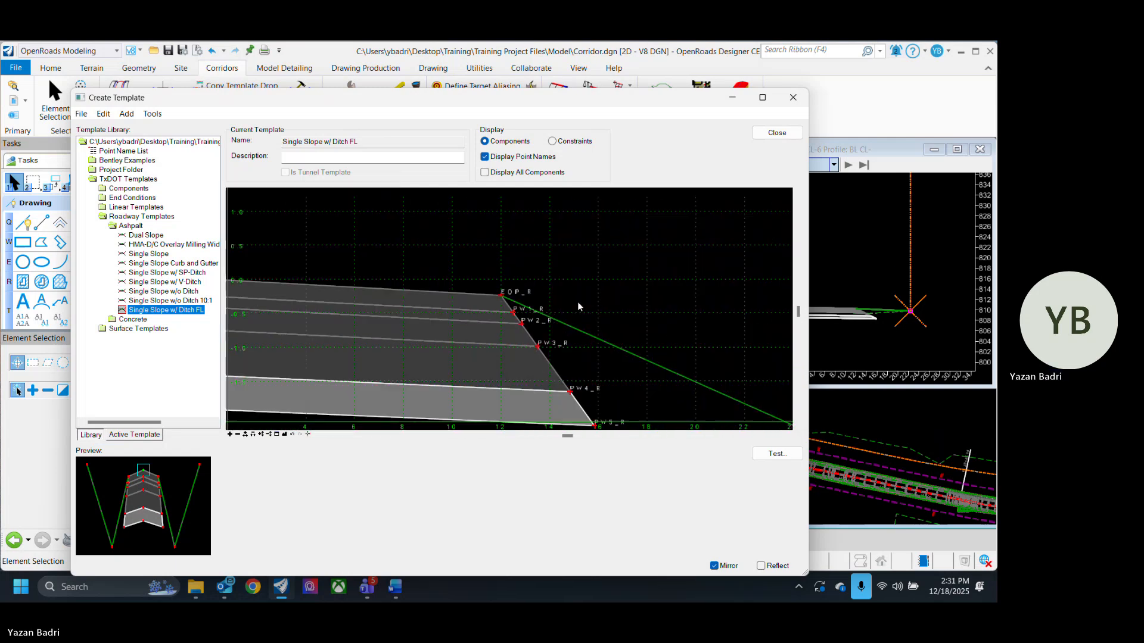
scroll(578, 307, down, 5)
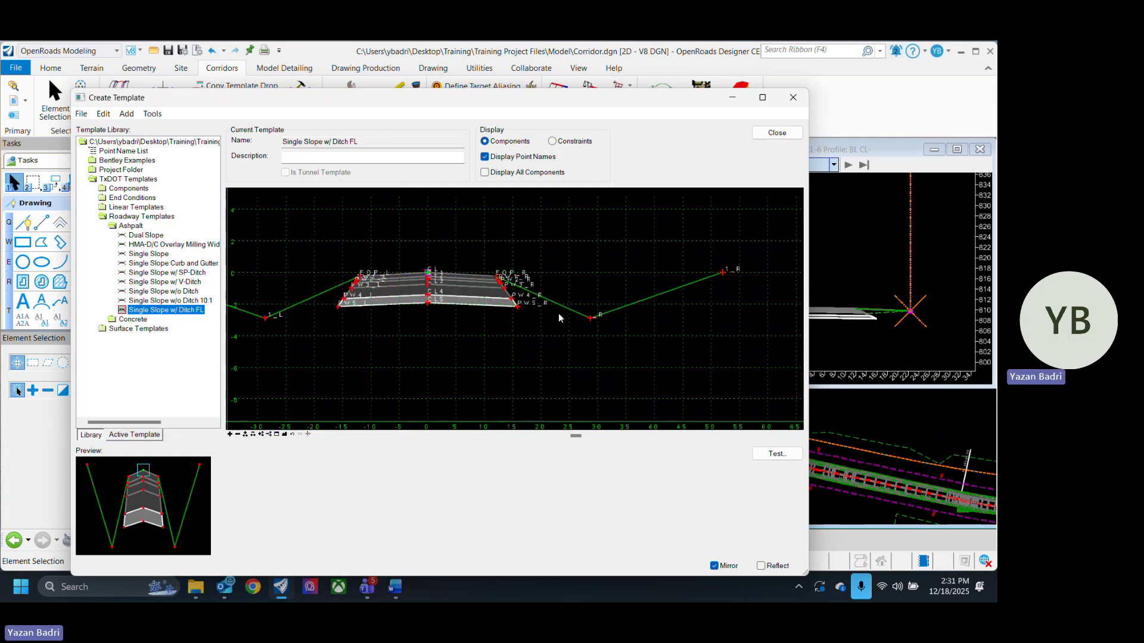
mouse_move(572, 313)
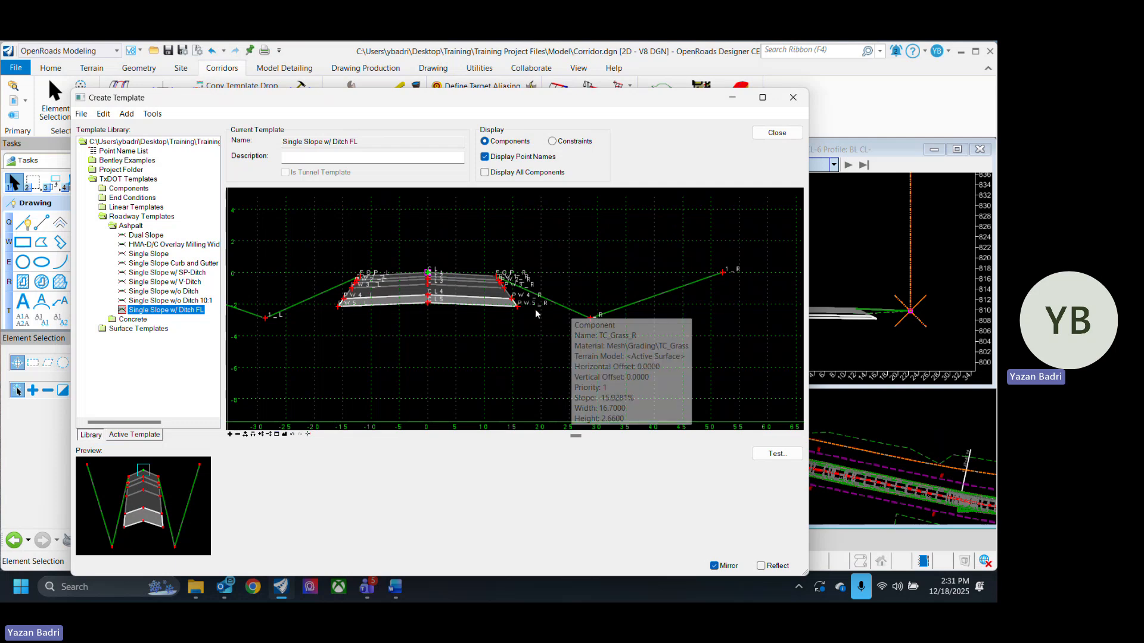
scroll(521, 263, up, 3)
scroll(521, 263, down, 4)
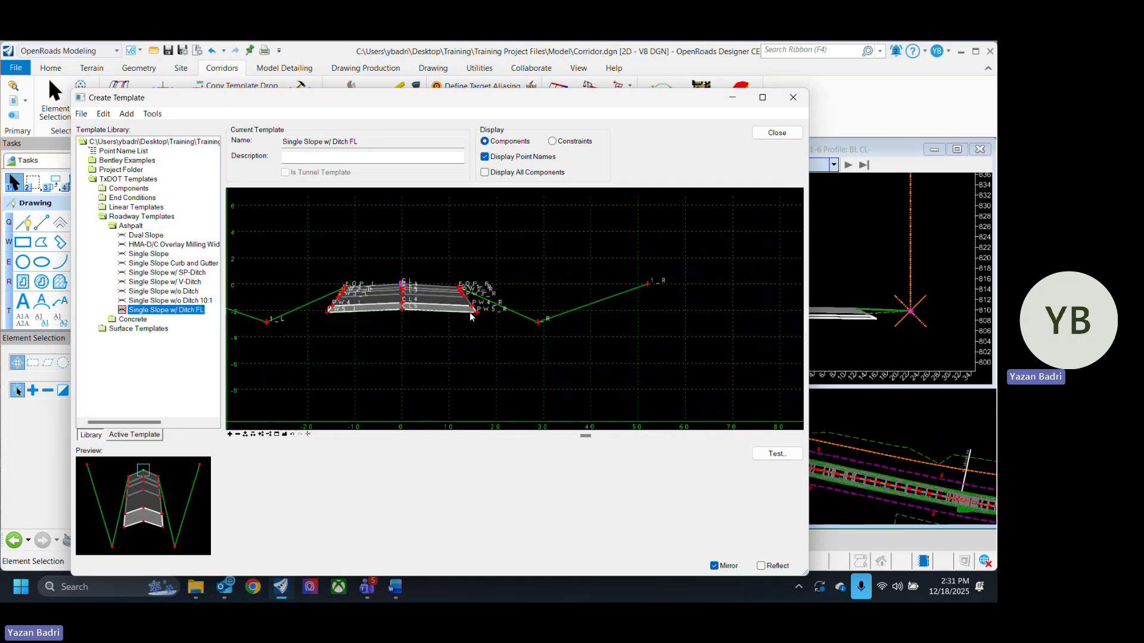
scroll(526, 327, up, 2)
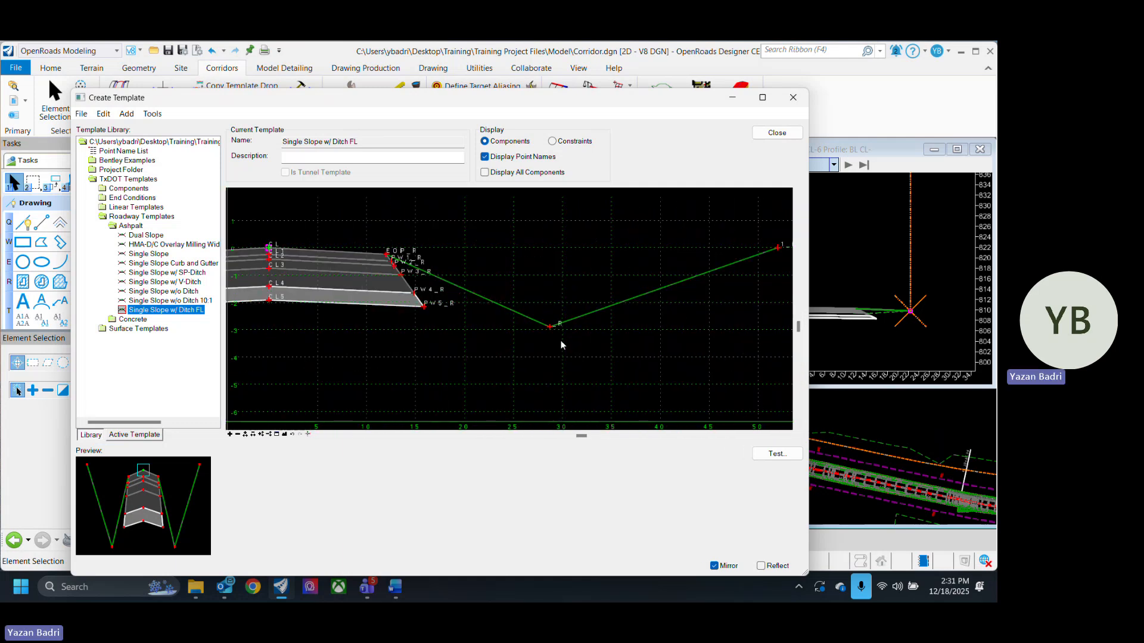
double_click(549, 327)
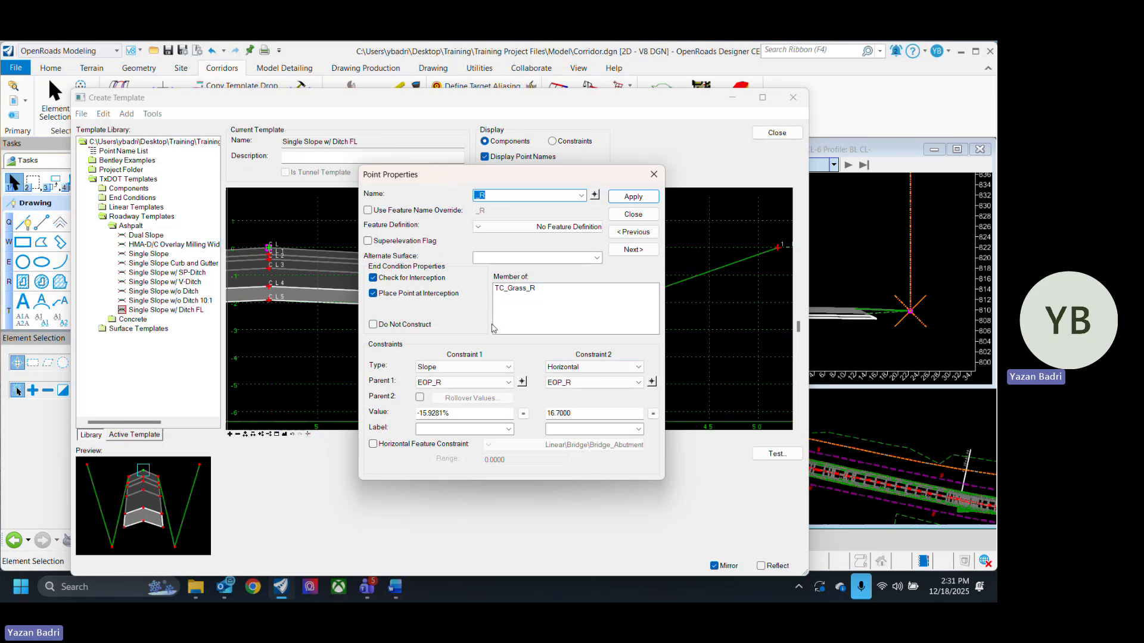
drag(499, 178, 800, 207)
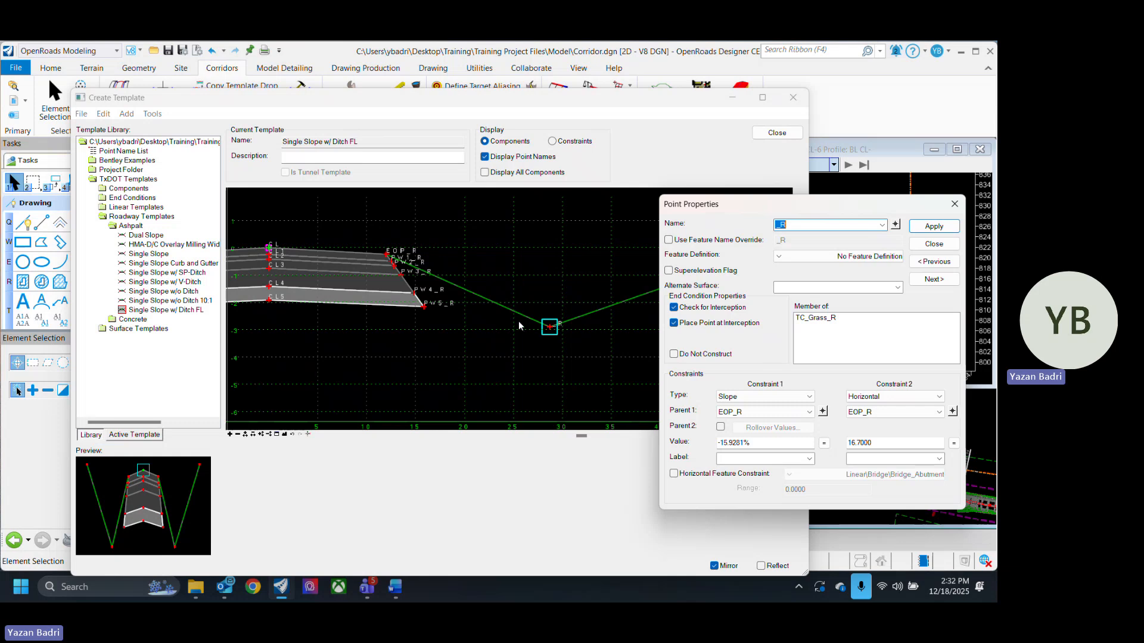
click(676, 308)
click(675, 308)
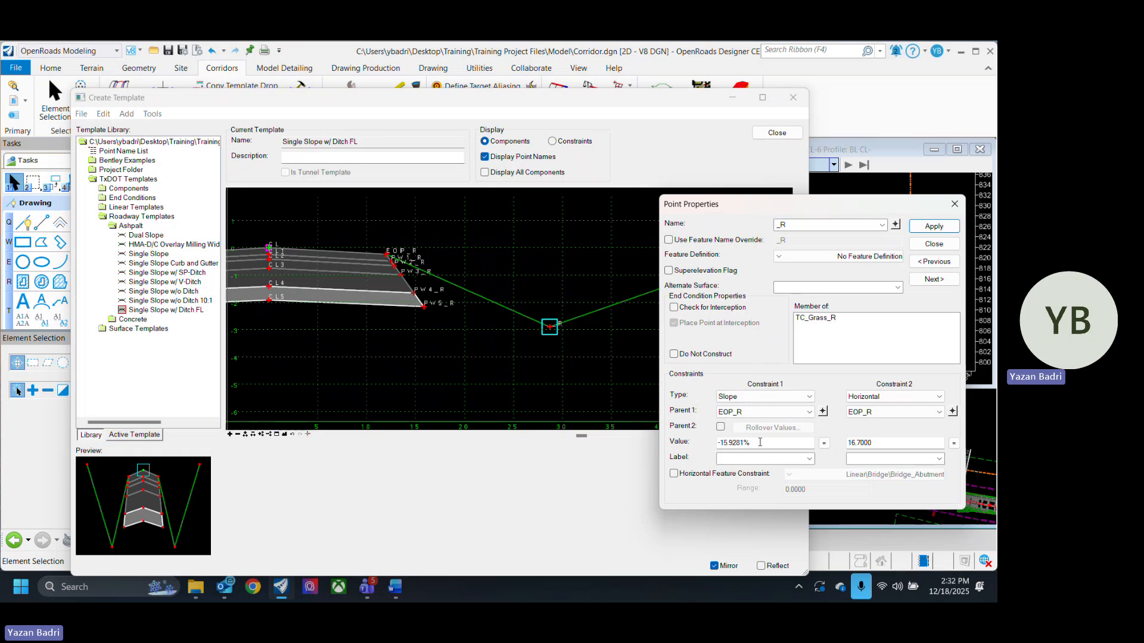
- Set the ditch point's slope from EOP_R to -10%, change its second constraint to None, and close the dialog
drag(759, 443, 676, 444)
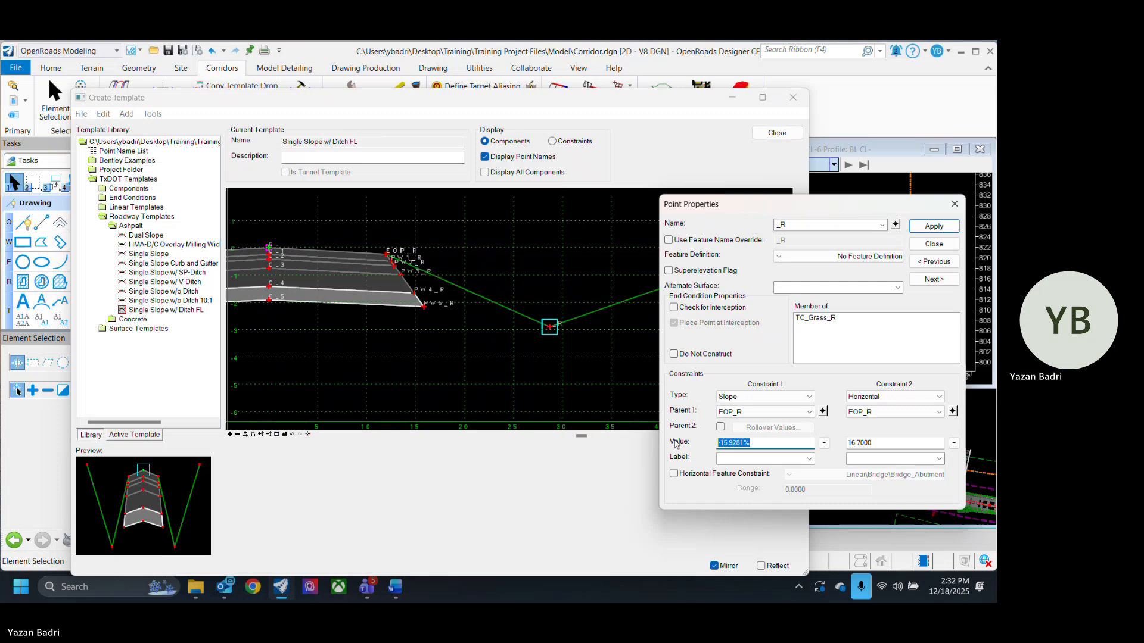
text(-)
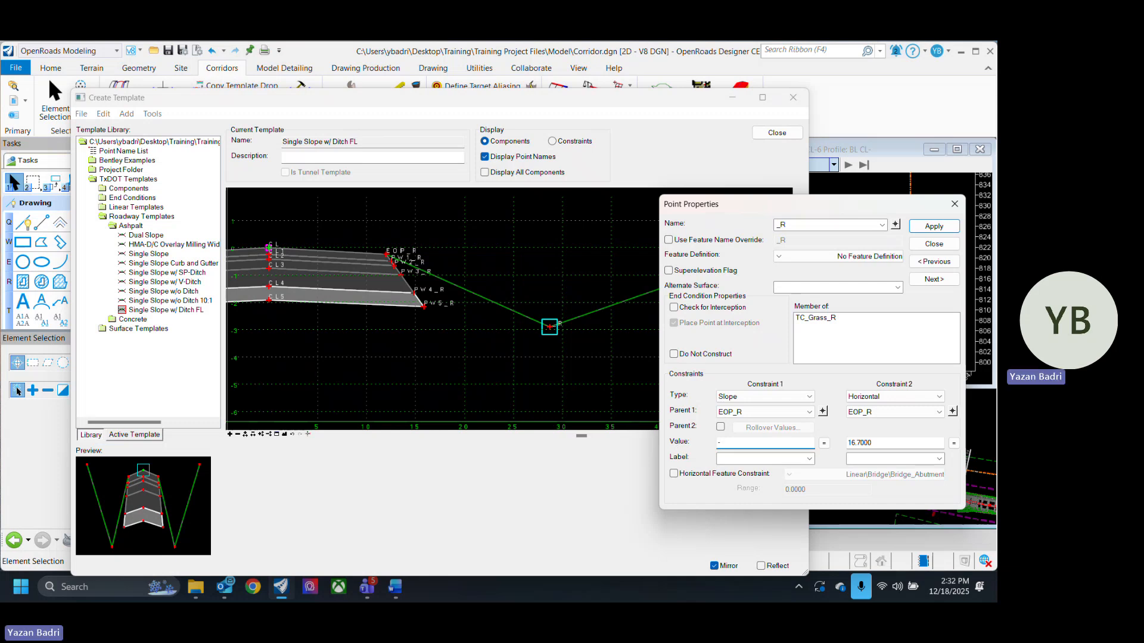
text(10)
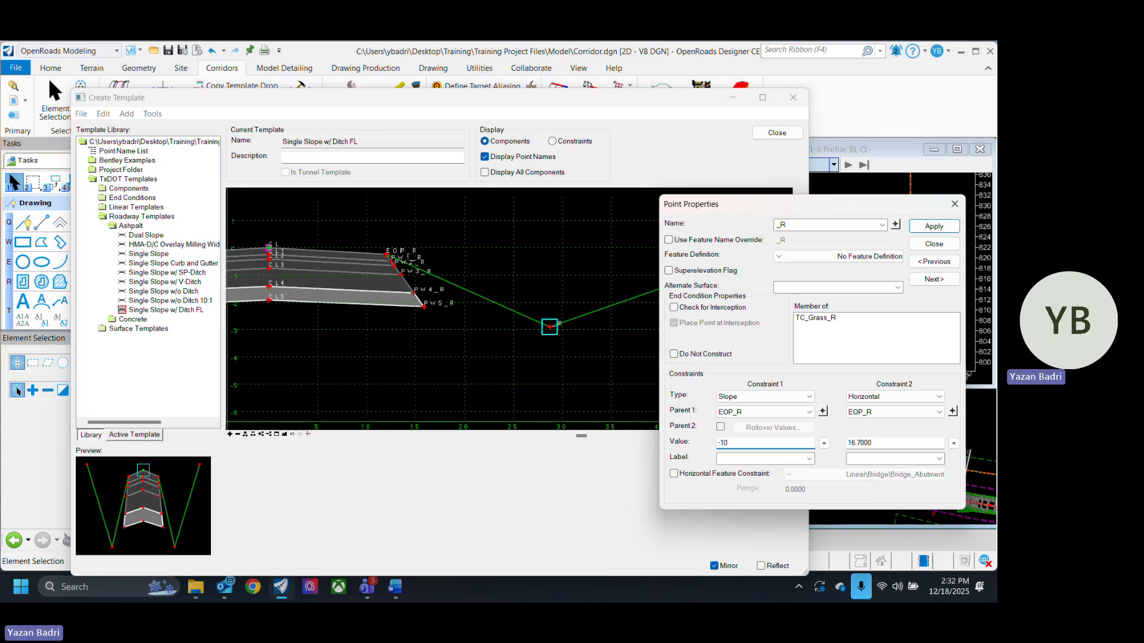
key(Return)
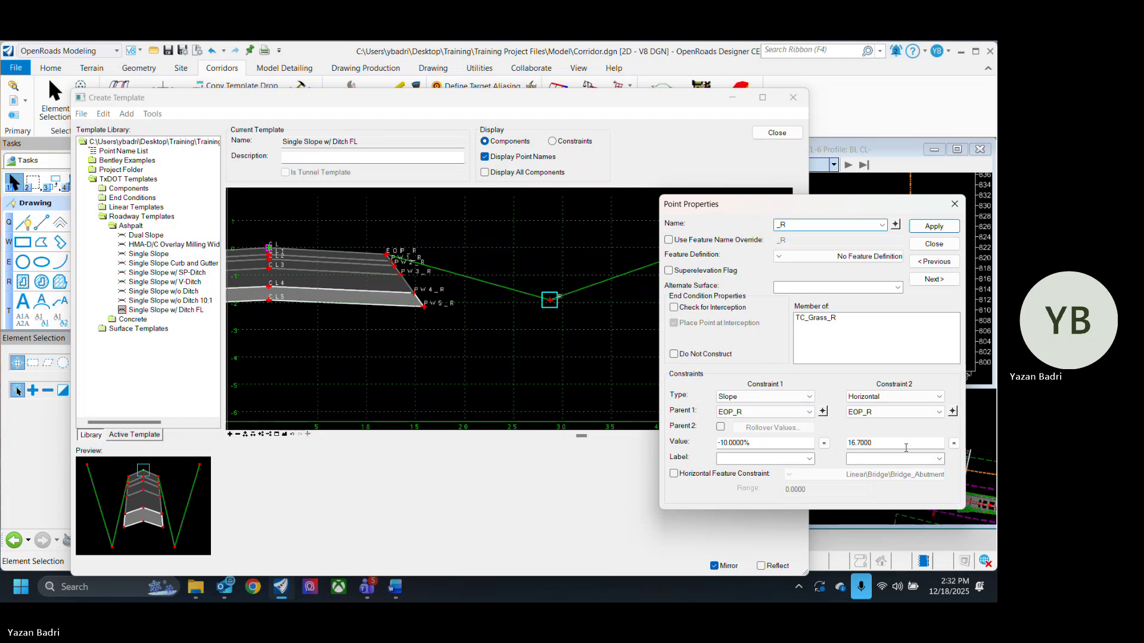
double_click(882, 444)
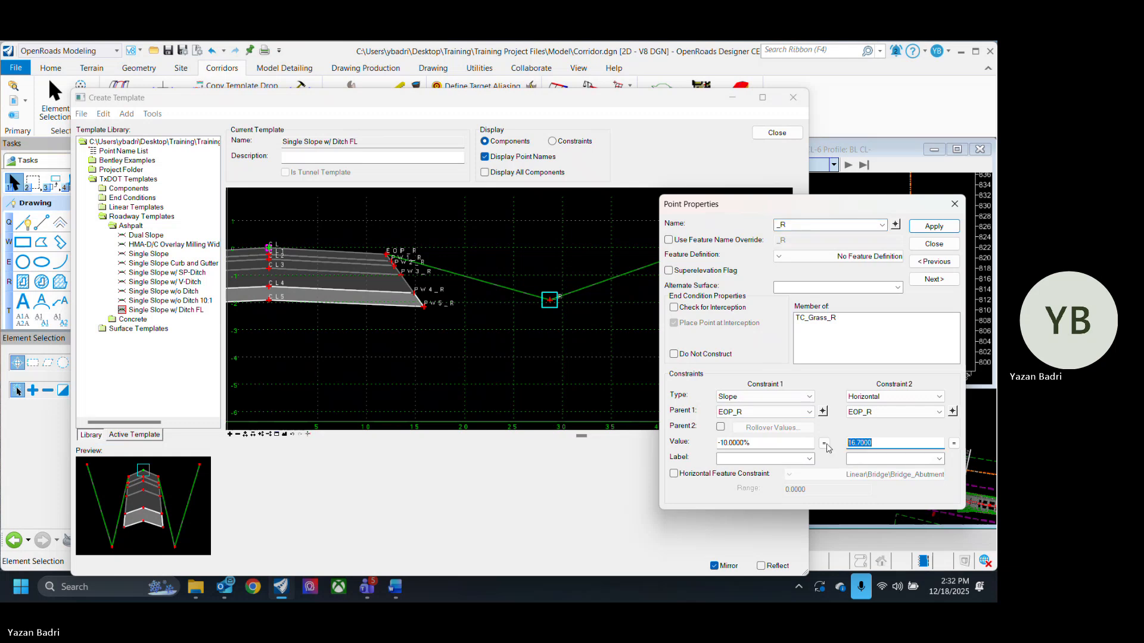
click(890, 396)
click(875, 408)
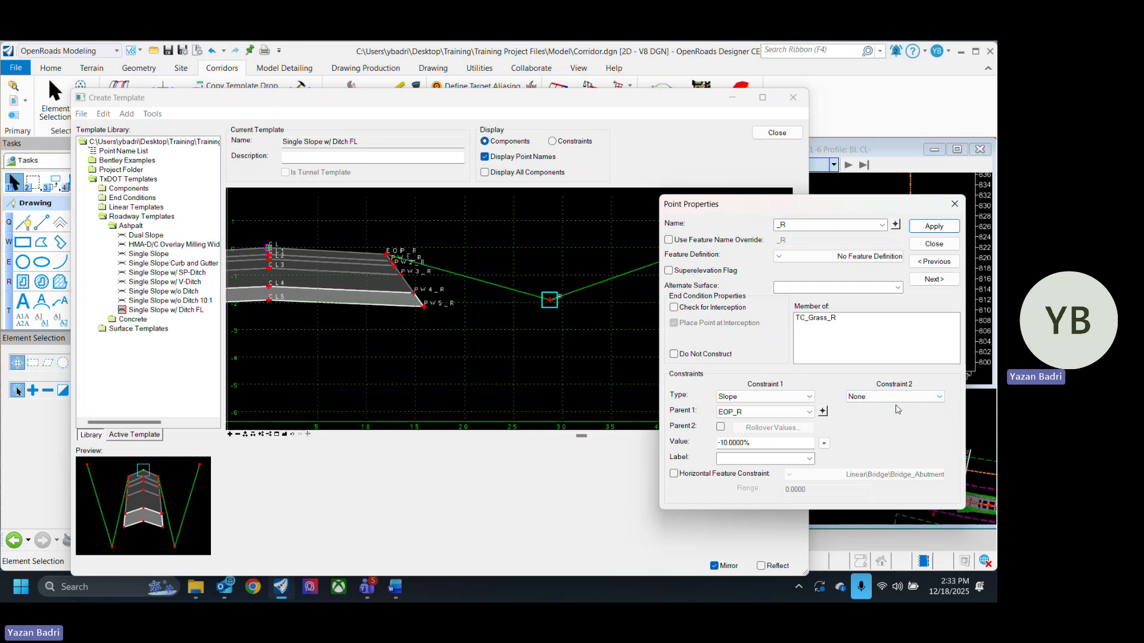
click(933, 244)
- Open tie-in point 1_R's properties, make the end condition infinite, and set its slope to 25%
scroll(541, 367, down, 6)
scroll(586, 358, up, 5)
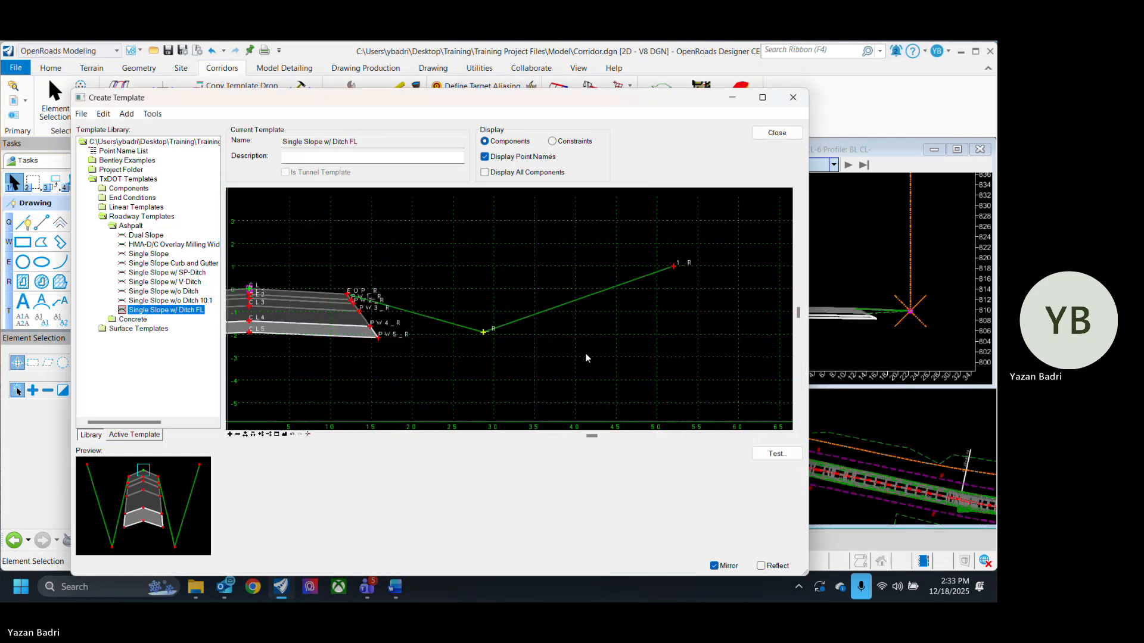
double_click(675, 267)
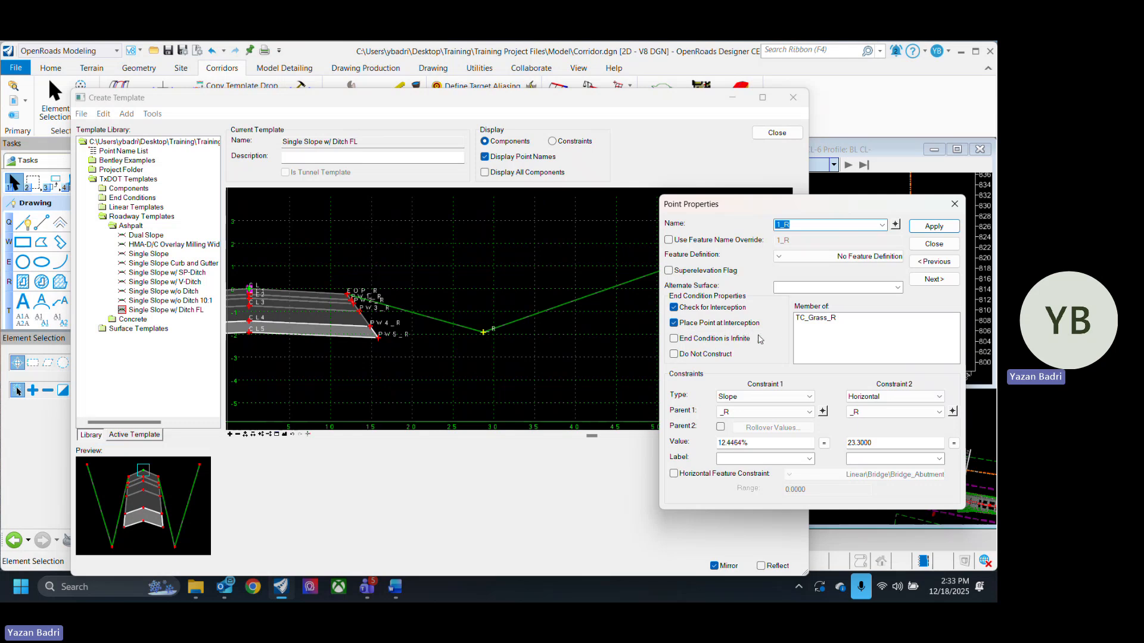
click(707, 339)
drag(755, 444, 673, 445)
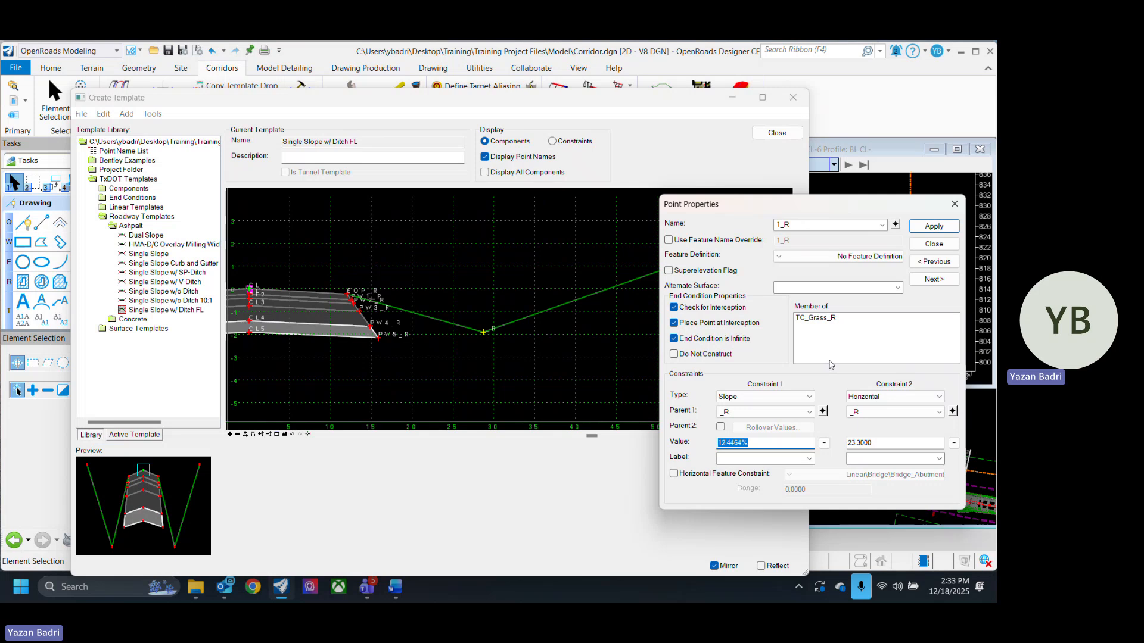
text(25)
key(Return)
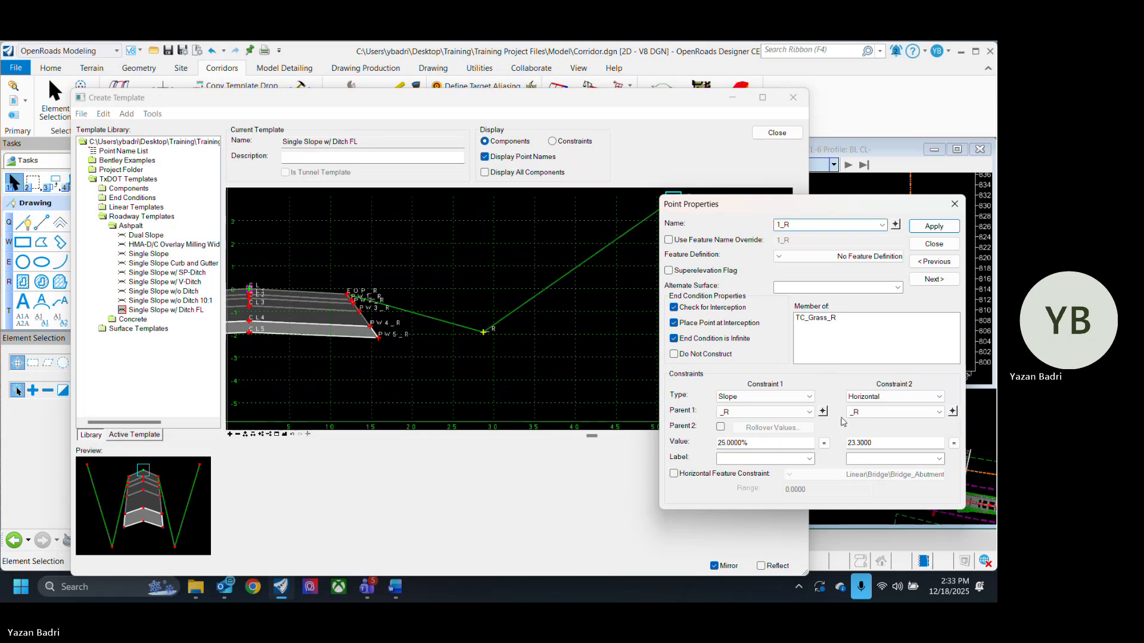
- Set the tie-in point's horizontal distance from the ditch point to 5 and close the dialog
drag(876, 445, 825, 443)
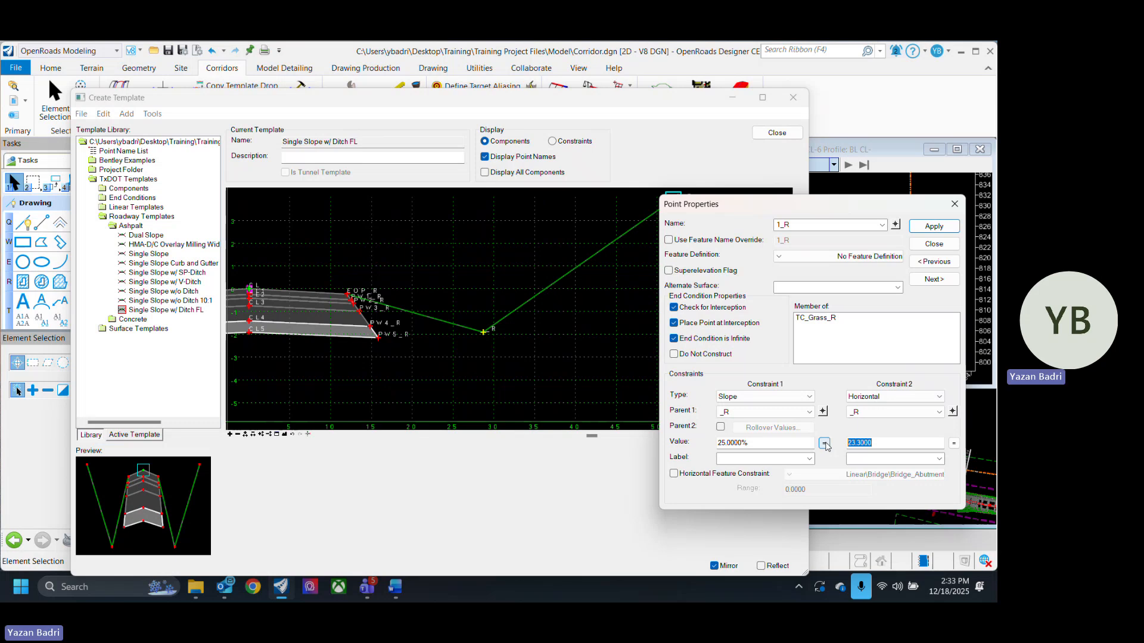
text(10)
key(Return)
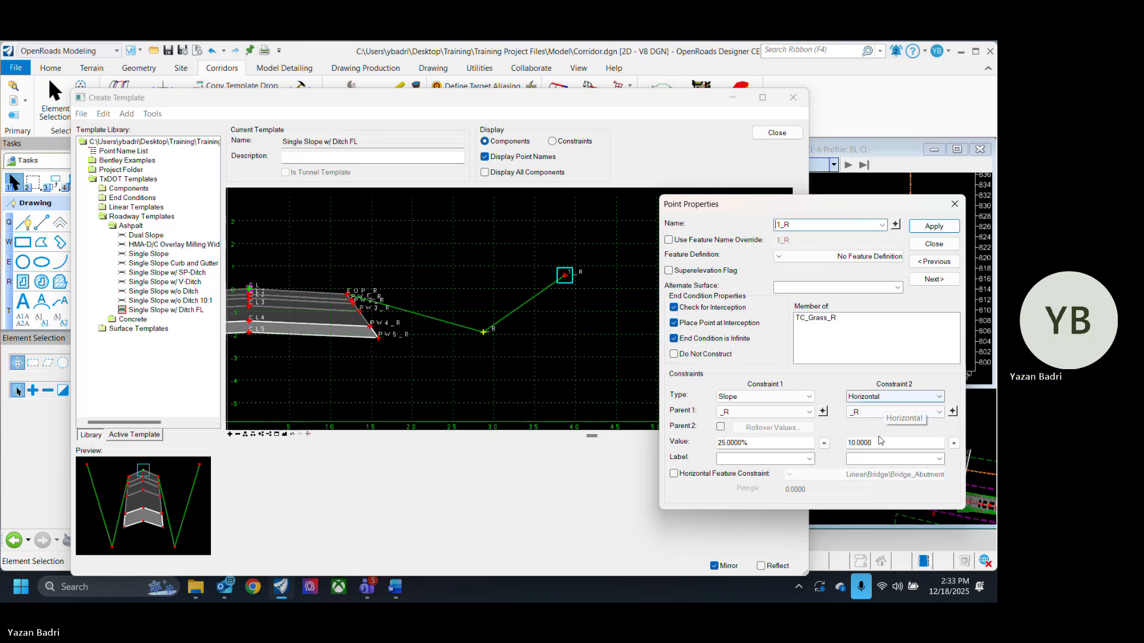
drag(882, 442, 812, 433)
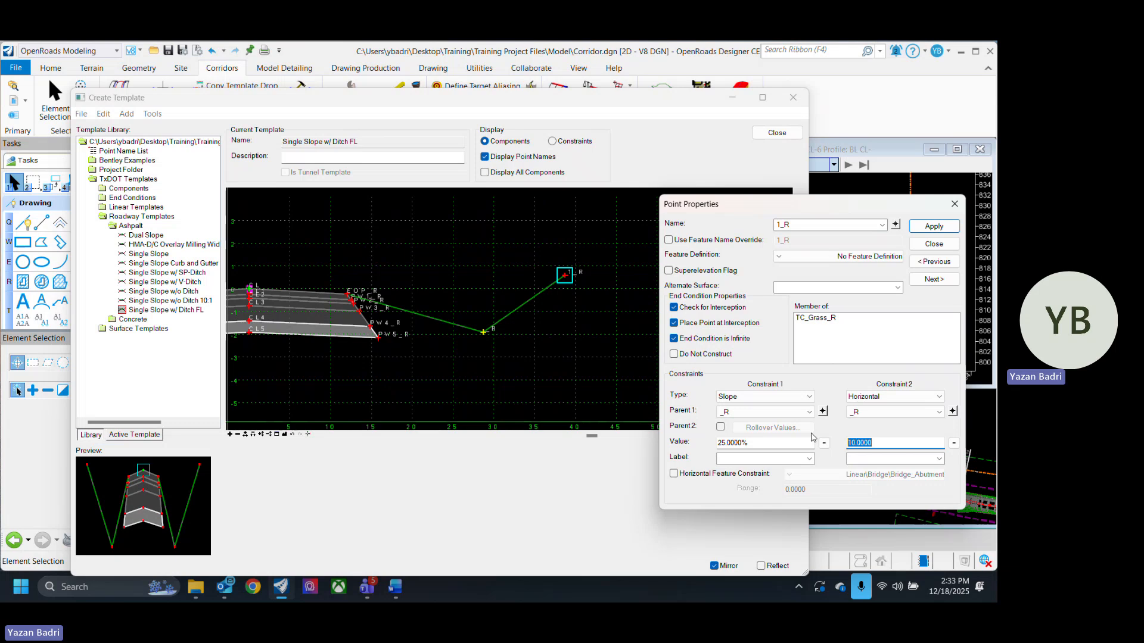
text(5)
key(Return)
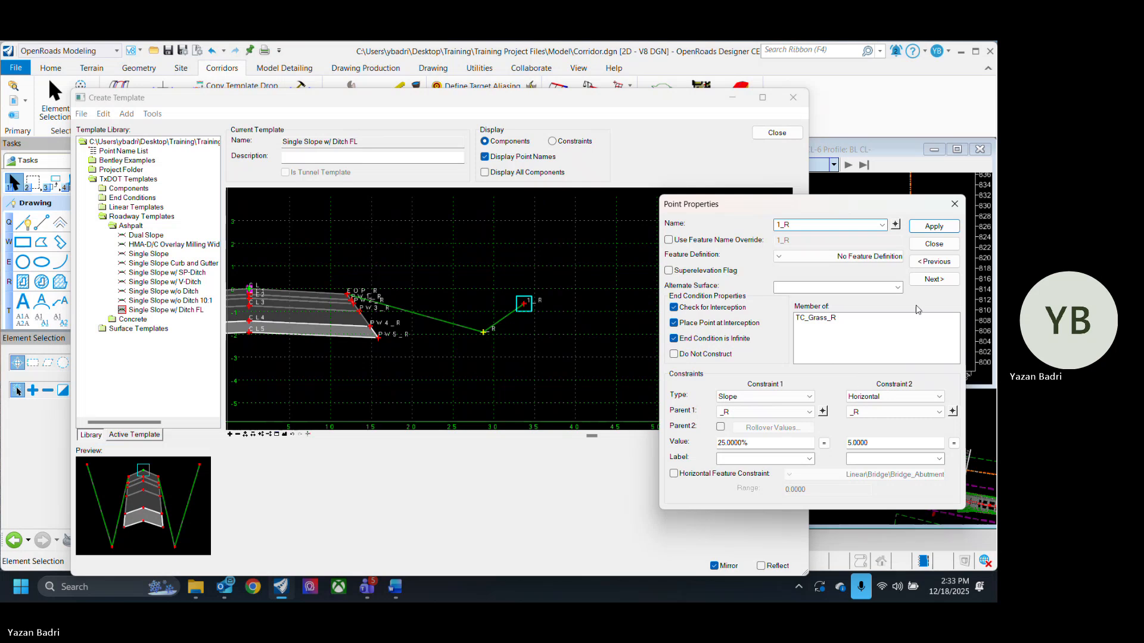
click(933, 245)
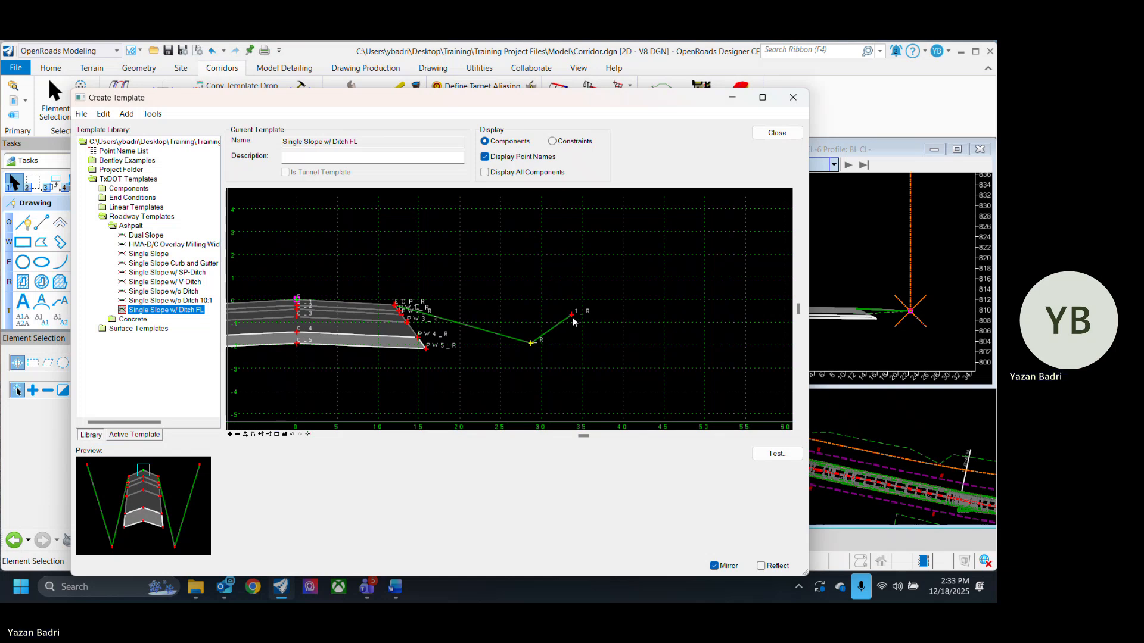
- Test the vertical point control of the right ditch flowline point _R
right_click(531, 343)
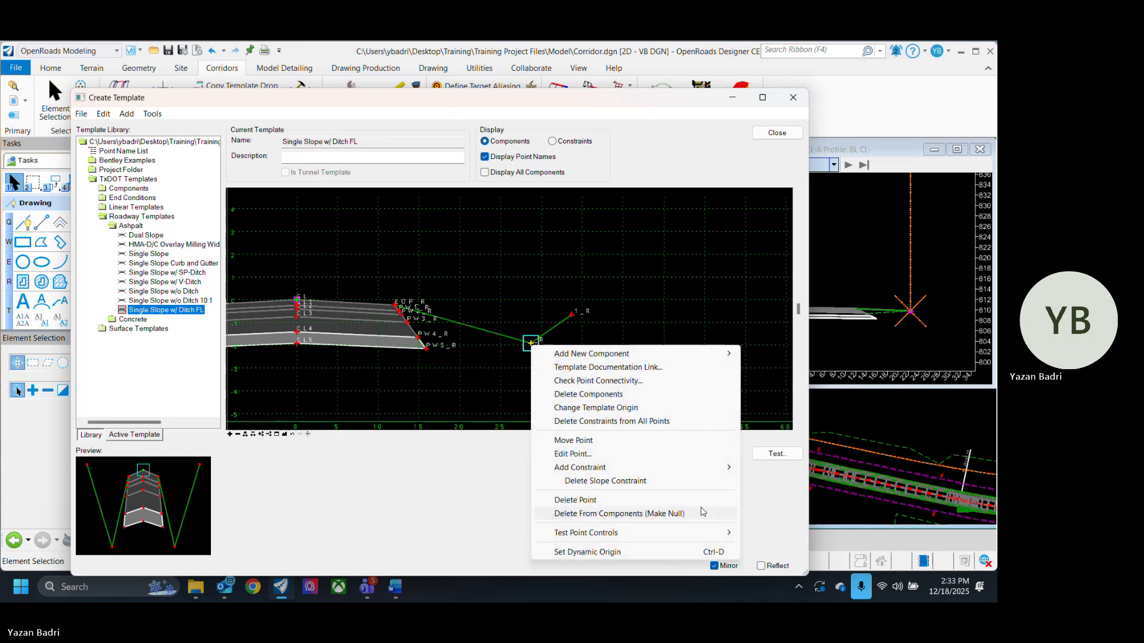
click(516, 392)
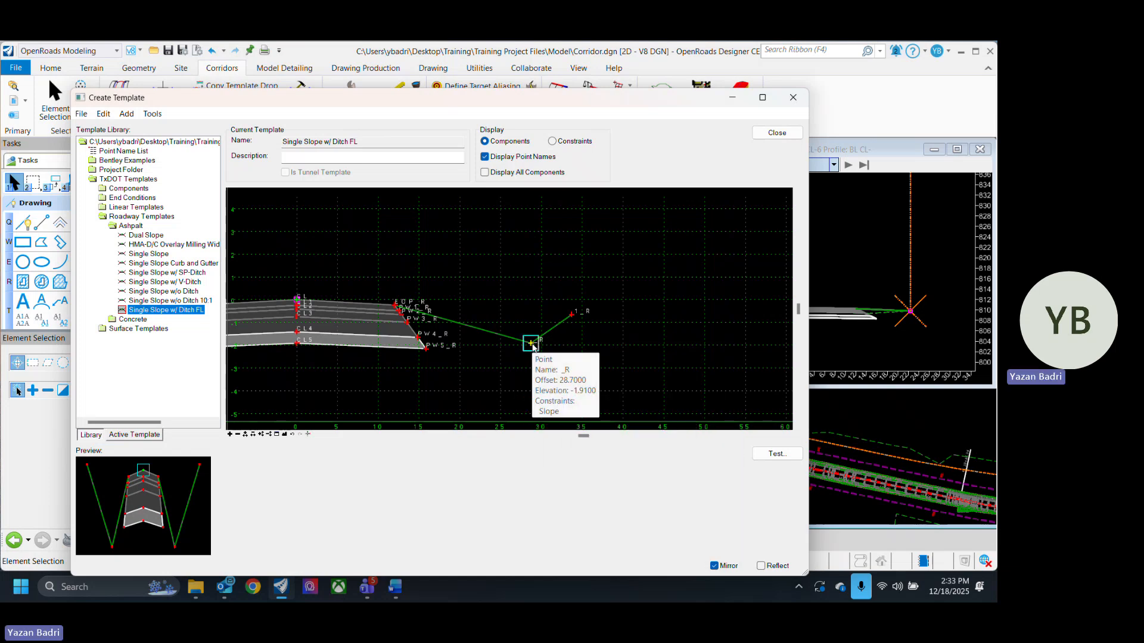
right_click(533, 347)
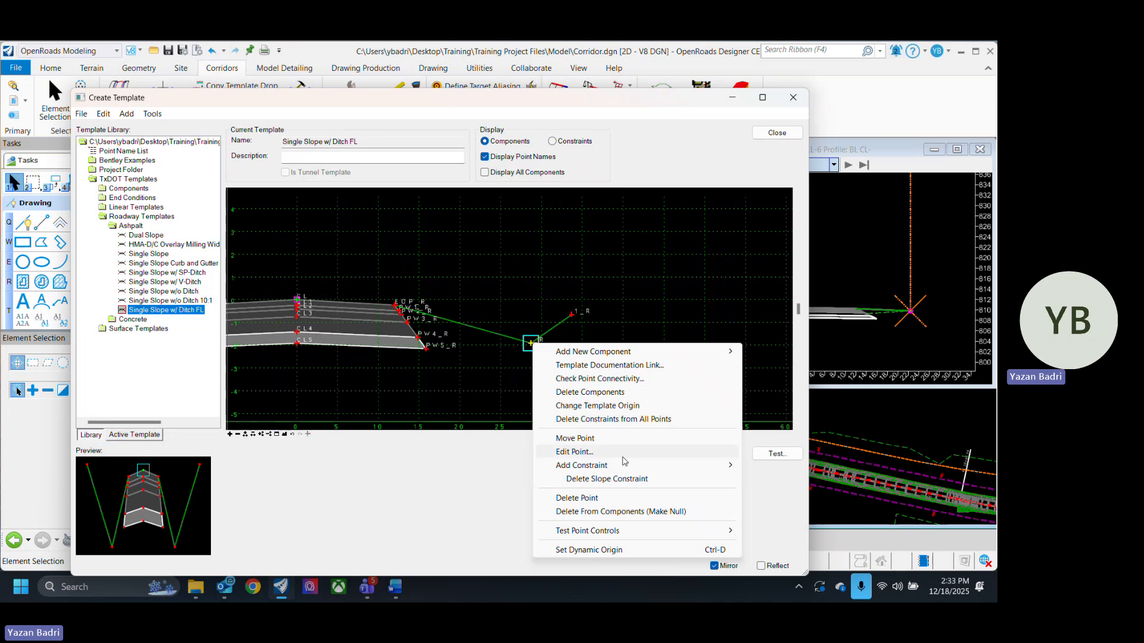
mouse_move(673, 529)
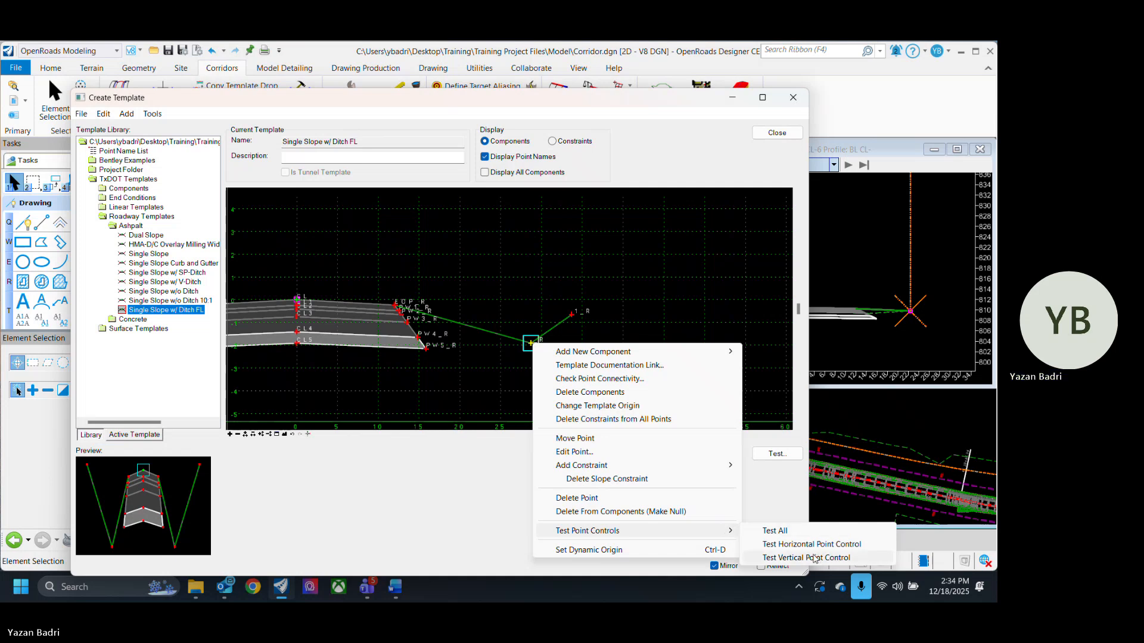
click(814, 558)
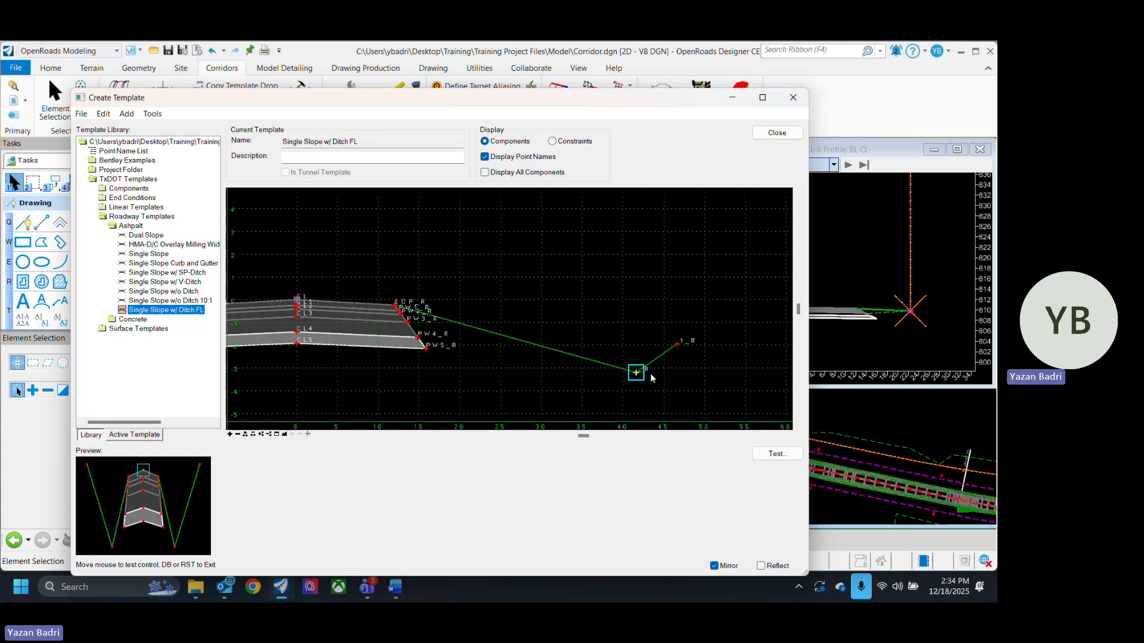
scroll(553, 337, down, 2)
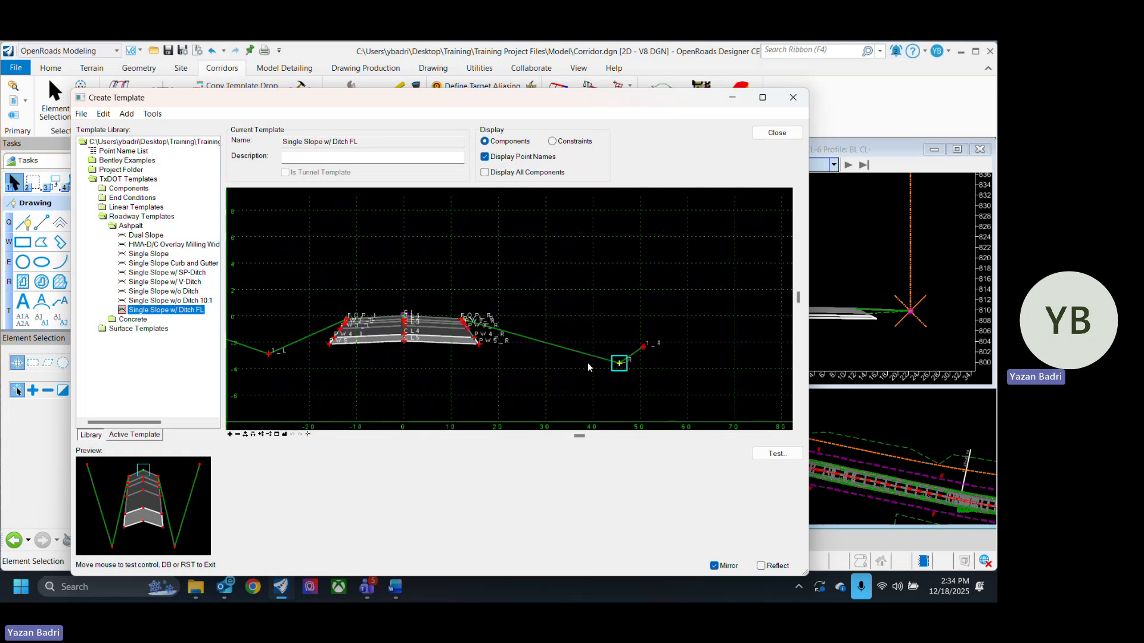
scroll(589, 366, up, 2)
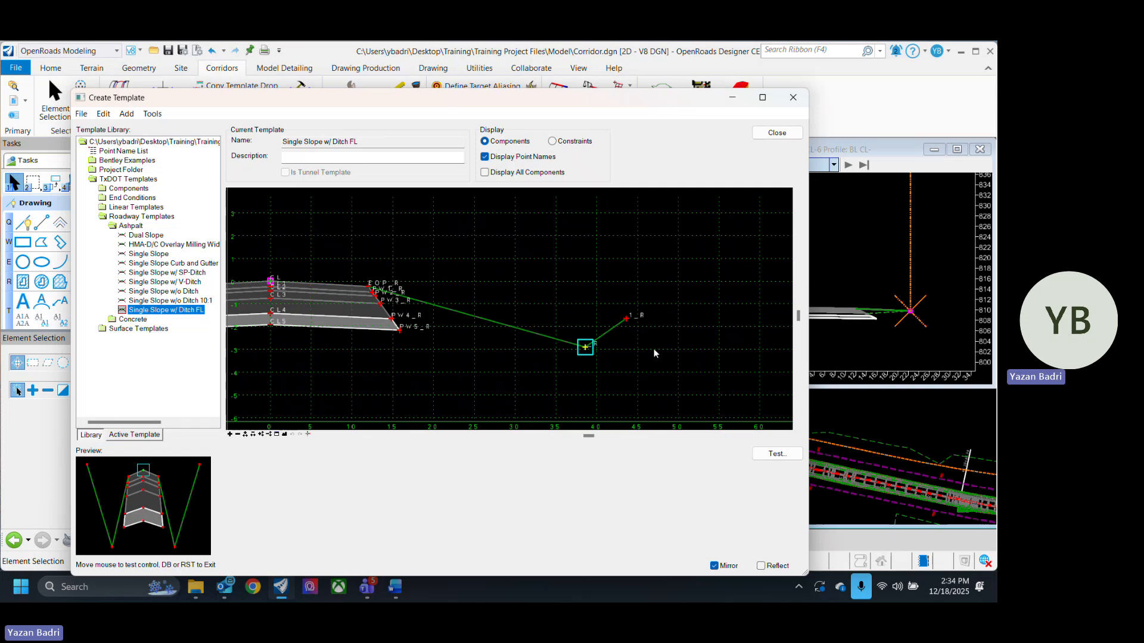
click(678, 327)
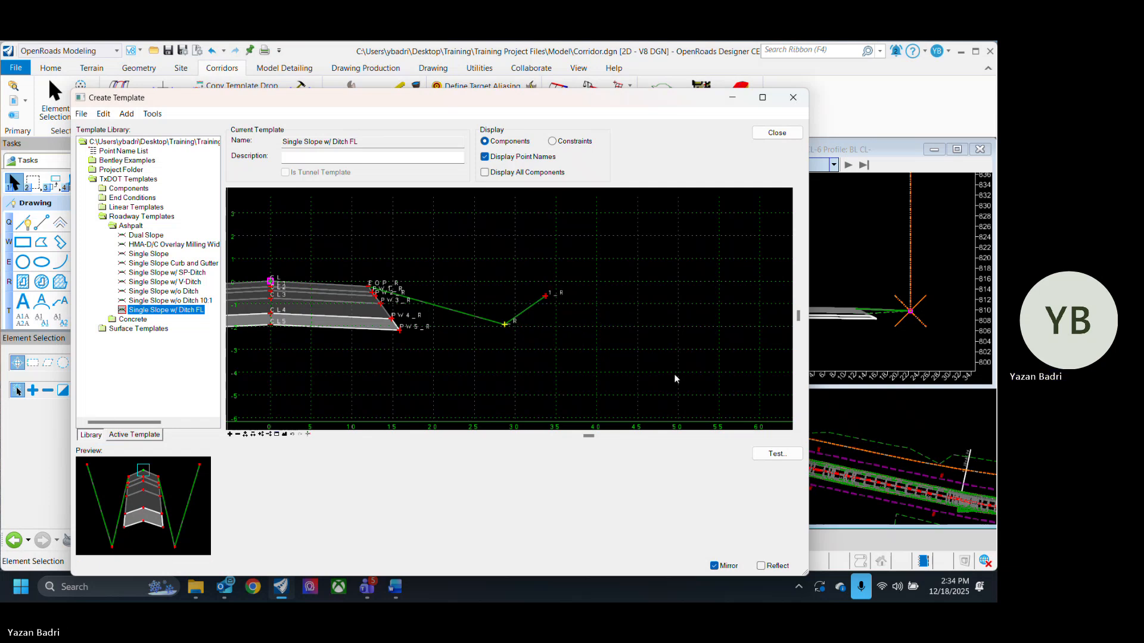
- Test the horizontal point control of the right ditch flowline point _R
scroll(655, 365, down, 3)
scroll(651, 364, up, 2)
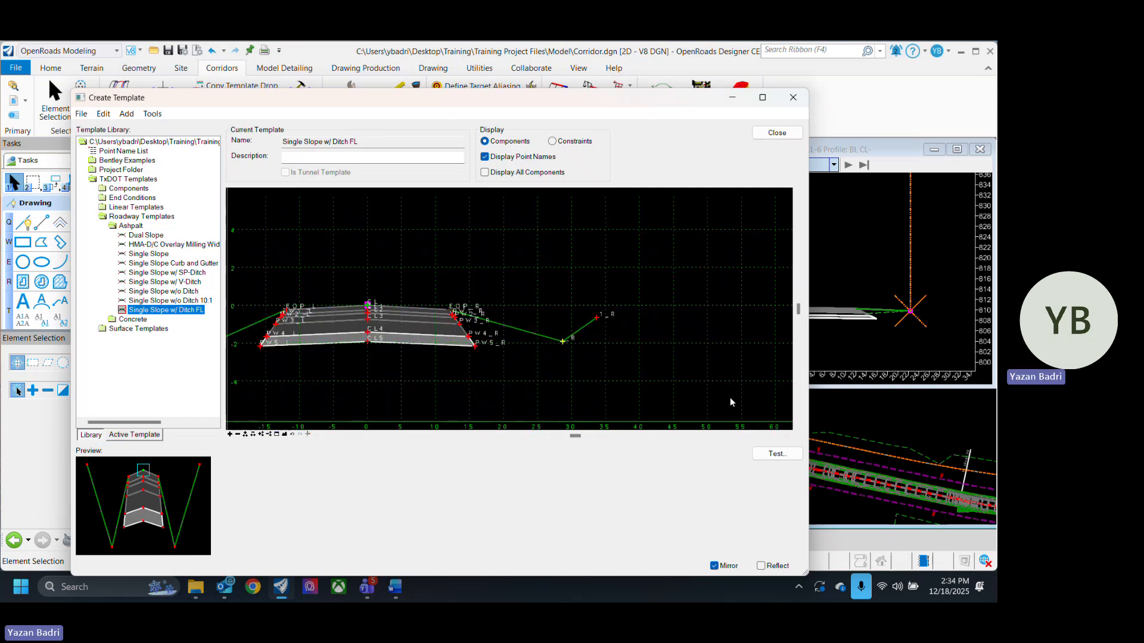
scroll(732, 375, down, 1)
scroll(732, 378, down, 1)
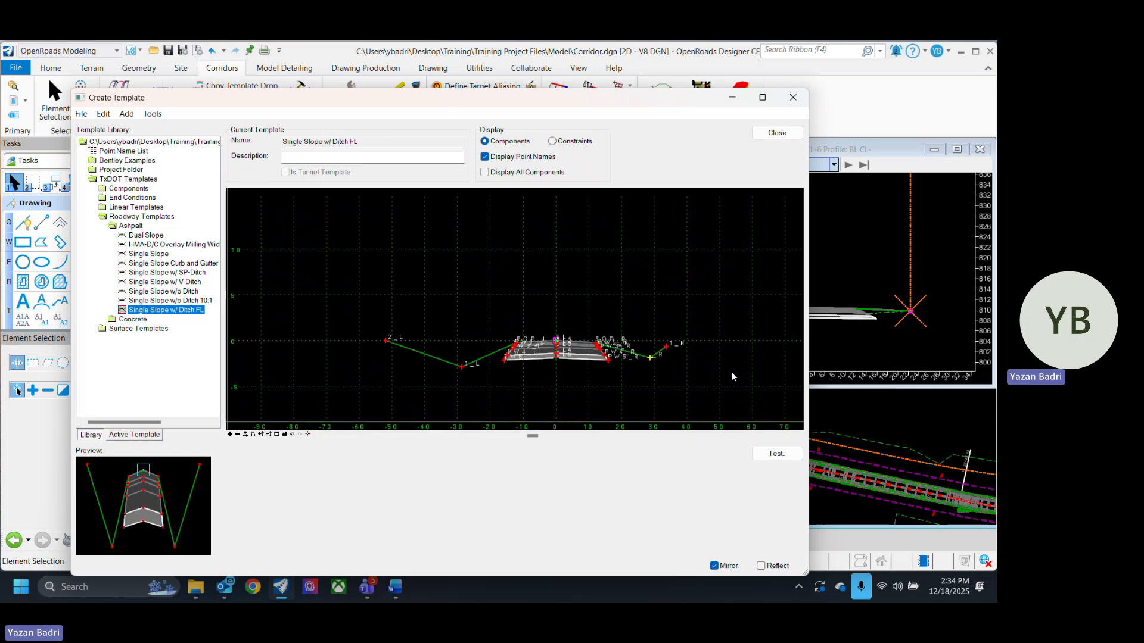
right_click(653, 361)
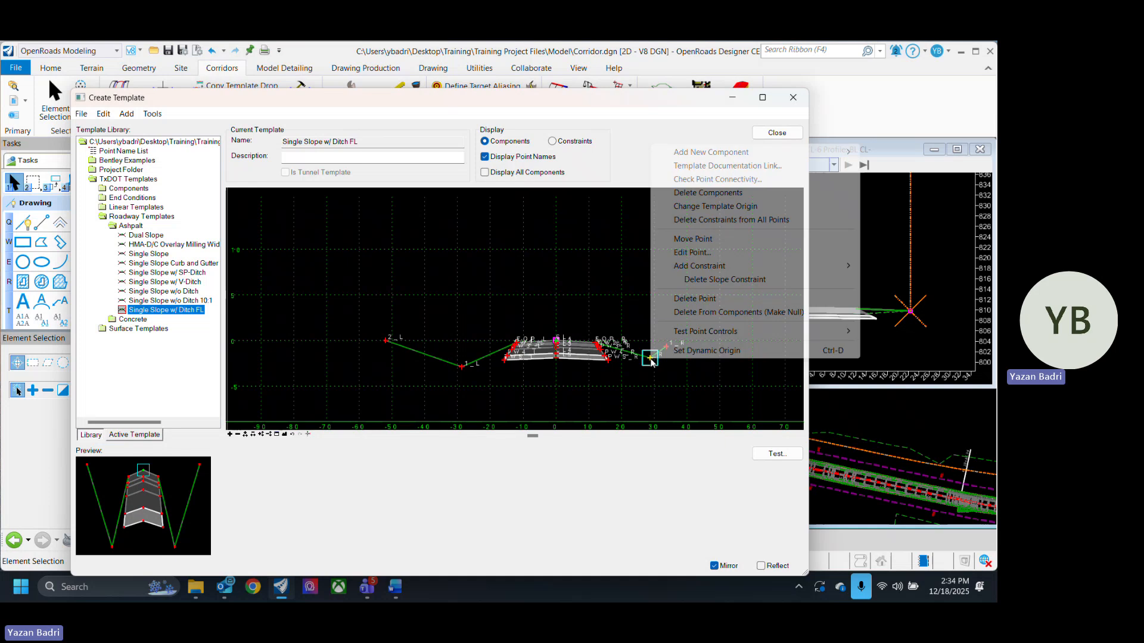
mouse_move(703, 331)
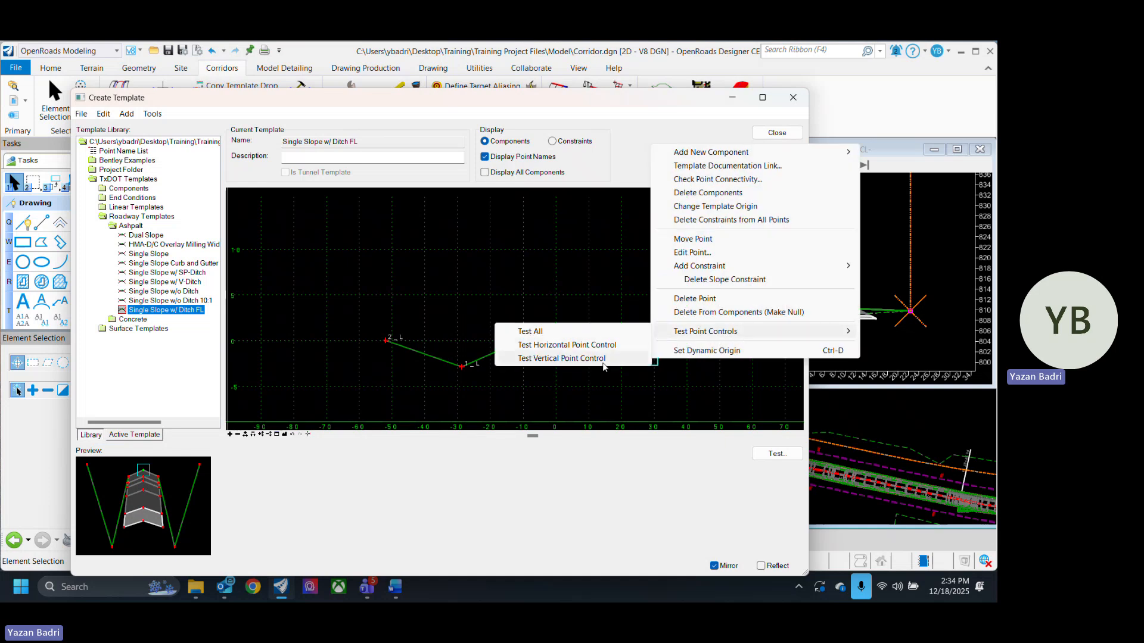
click(595, 344)
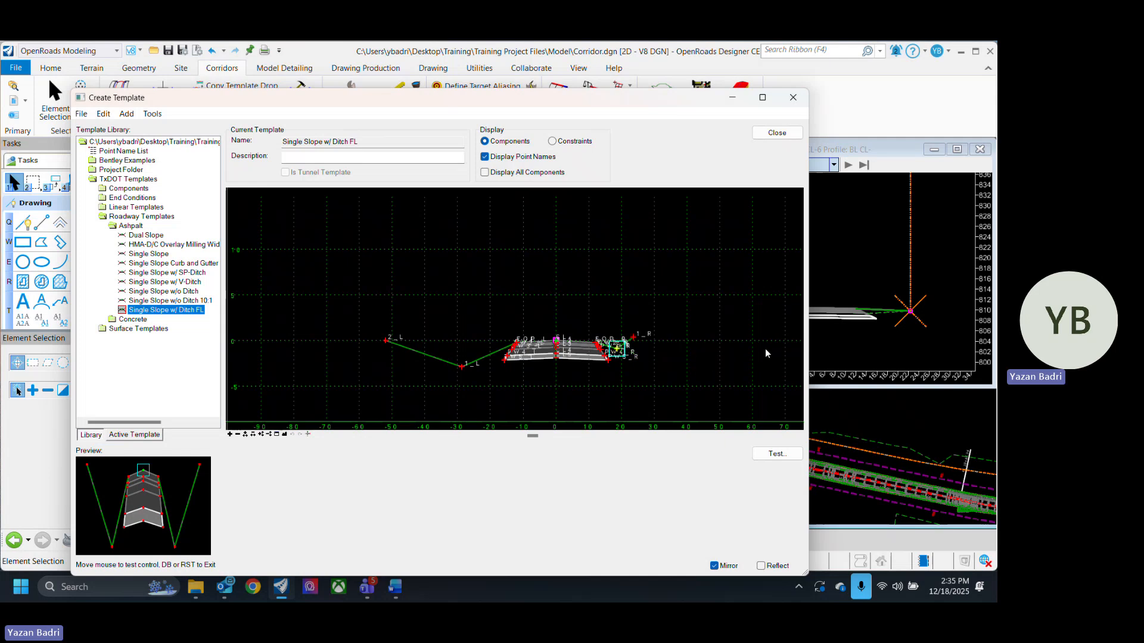
click(650, 370)
- Test the template's end conditions by drawing them against the active terrain, then close the test
scroll(649, 370, up, 3)
scroll(566, 353, up, 3)
scroll(581, 379, down, 3)
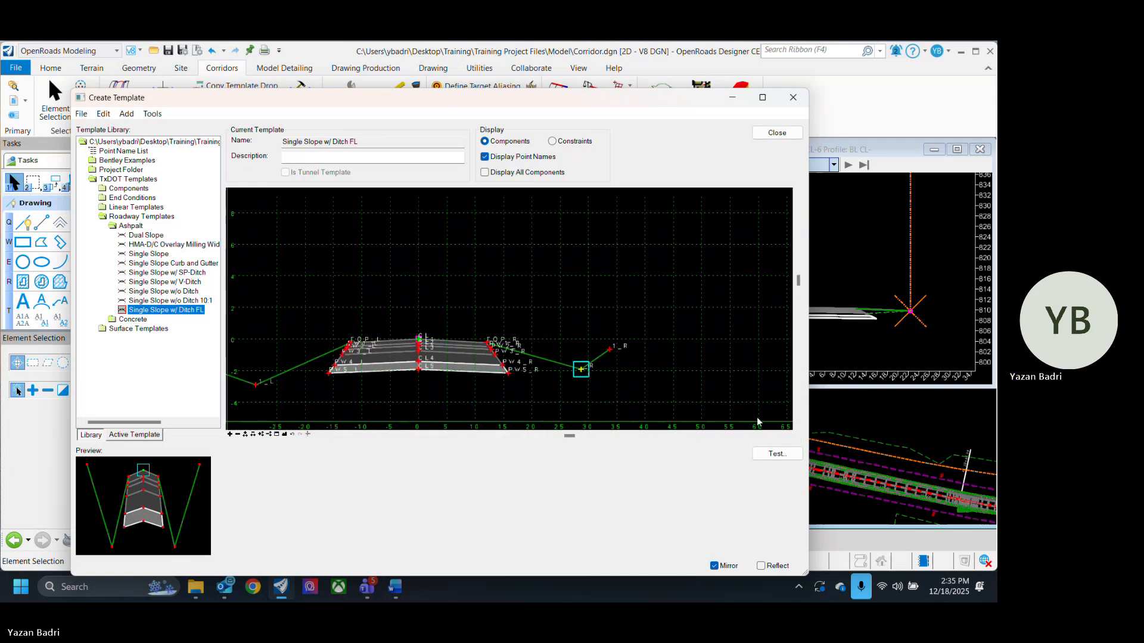
click(777, 453)
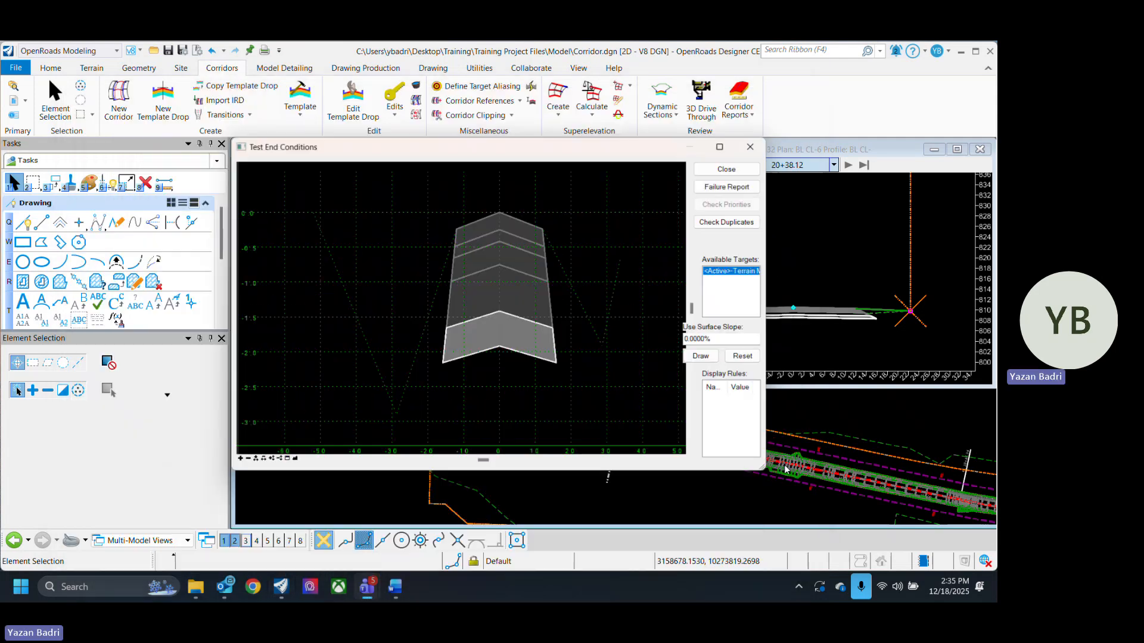
click(700, 357)
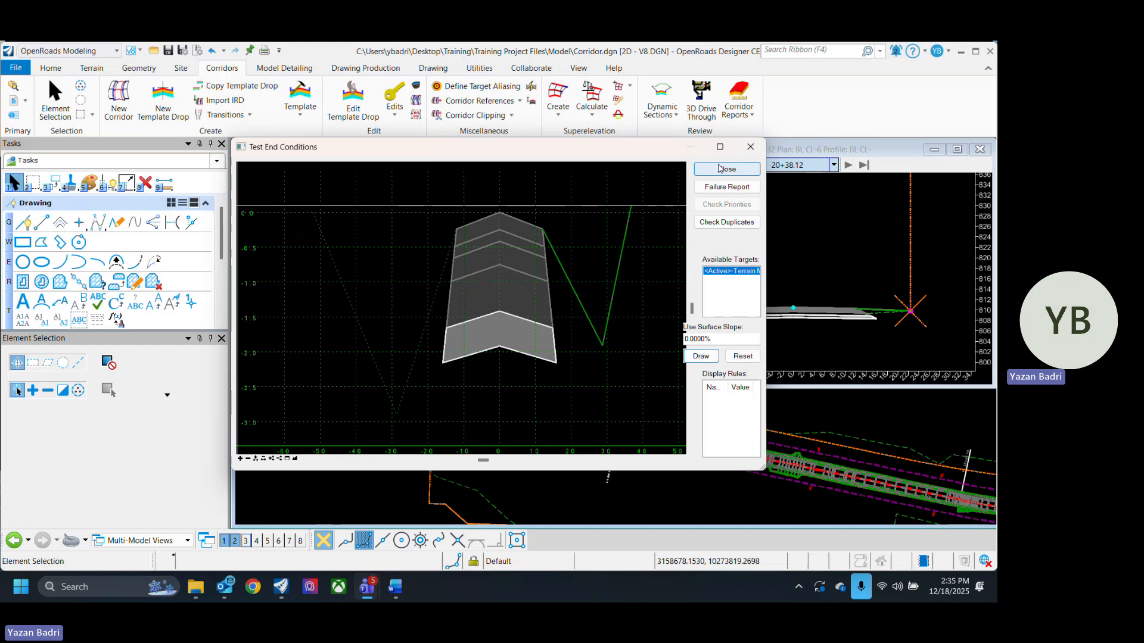
click(719, 169)
- Open left ditch point 1_L's properties, turn off Check for Interception, and set its slope to 10%
scroll(453, 344, up, 2)
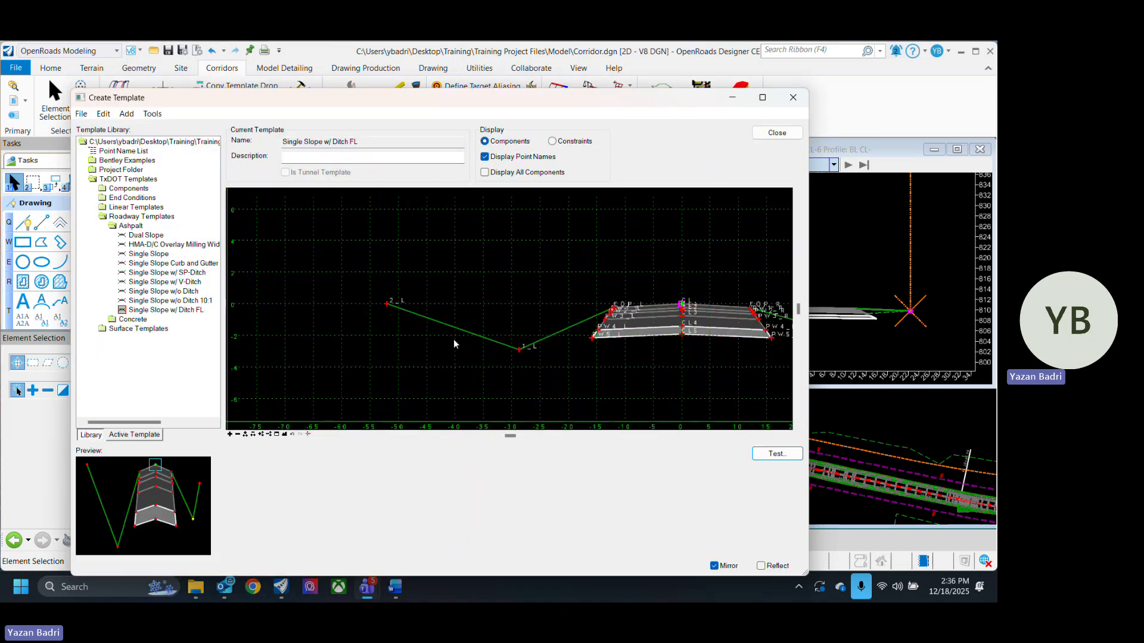
double_click(519, 349)
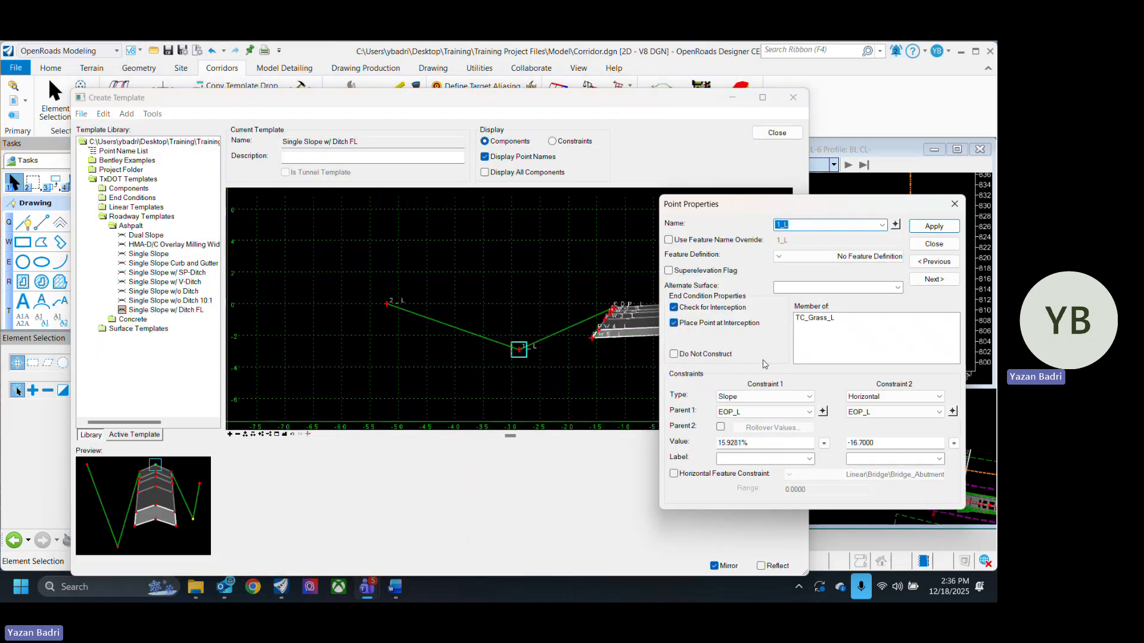
click(710, 310)
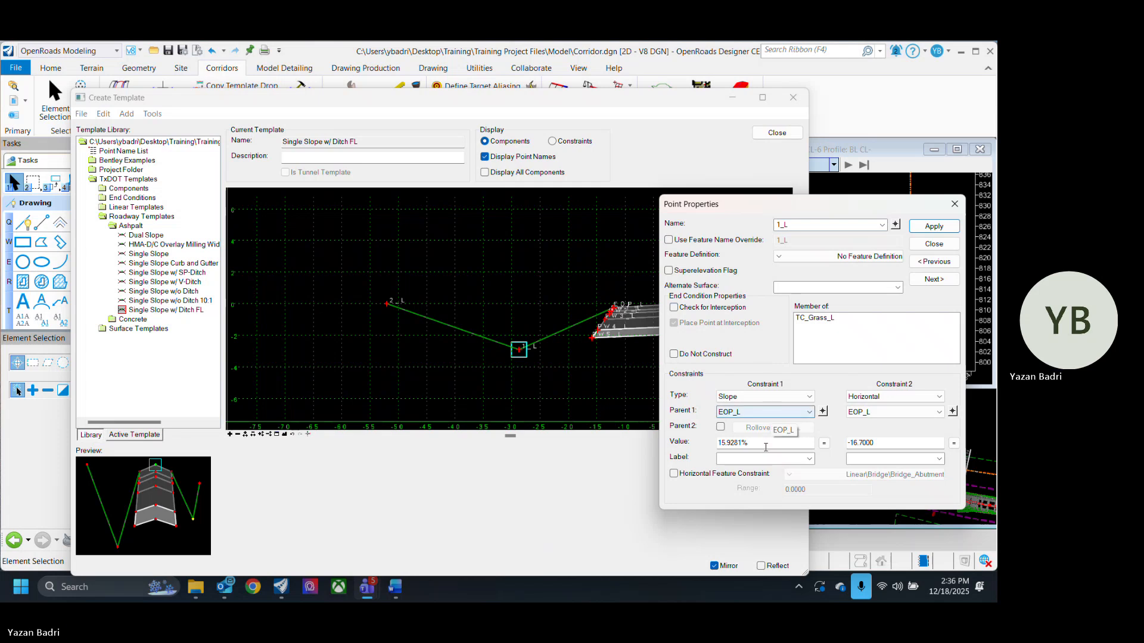
drag(760, 444, 660, 444)
text(10)
key(Return)
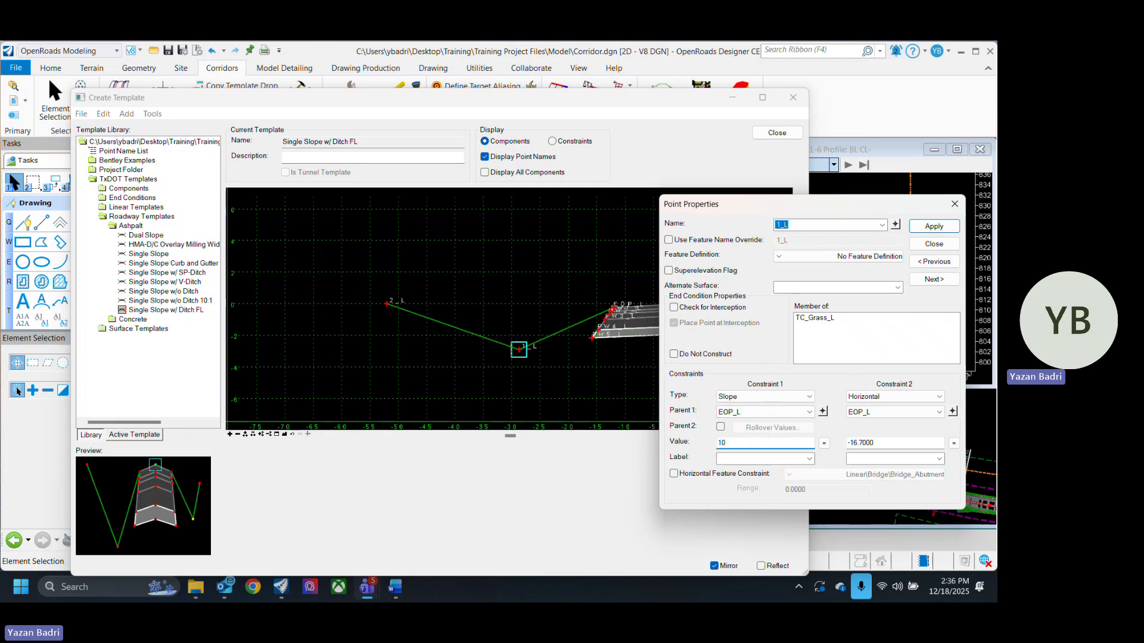
- Set the ditch point 1_L's horizontal distance from EOP_L to -10 and close the dialog
drag(888, 443, 776, 442)
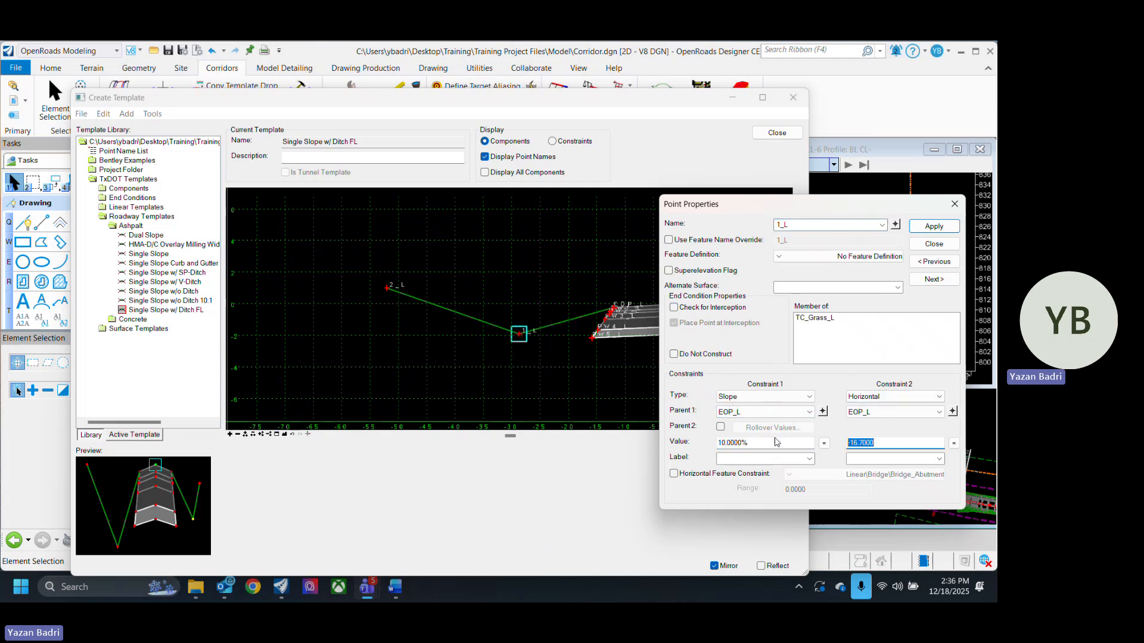
text(-10)
key(Return)
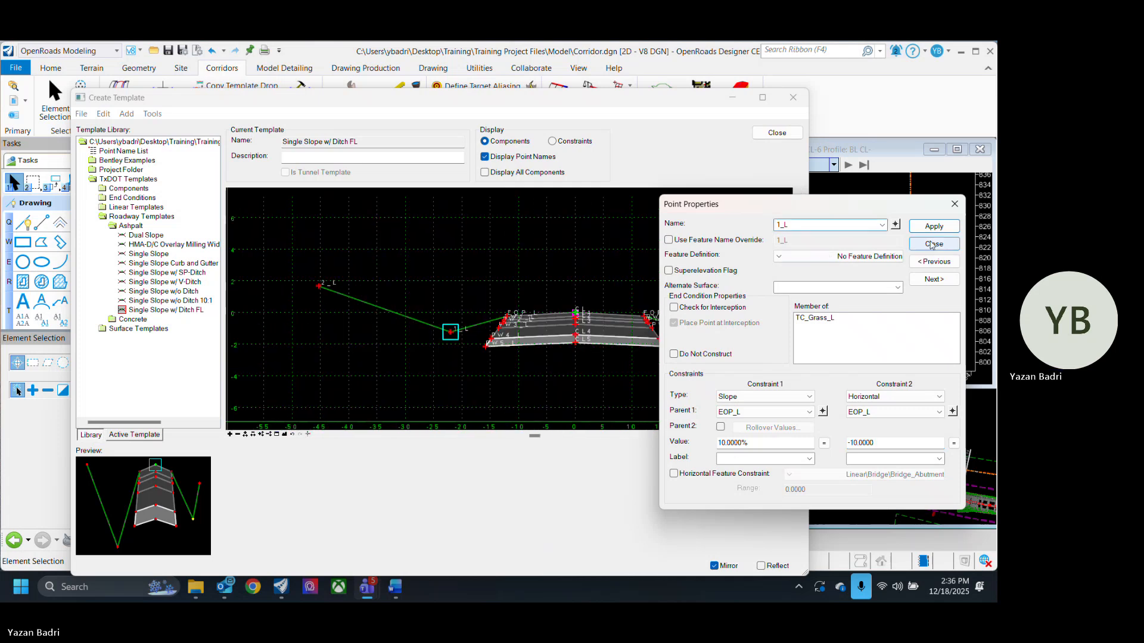
click(930, 242)
- Inspect the right ditch point _R's properties, then move the point closer to the pavement edge
scroll(752, 328, up, 2)
double_click(731, 349)
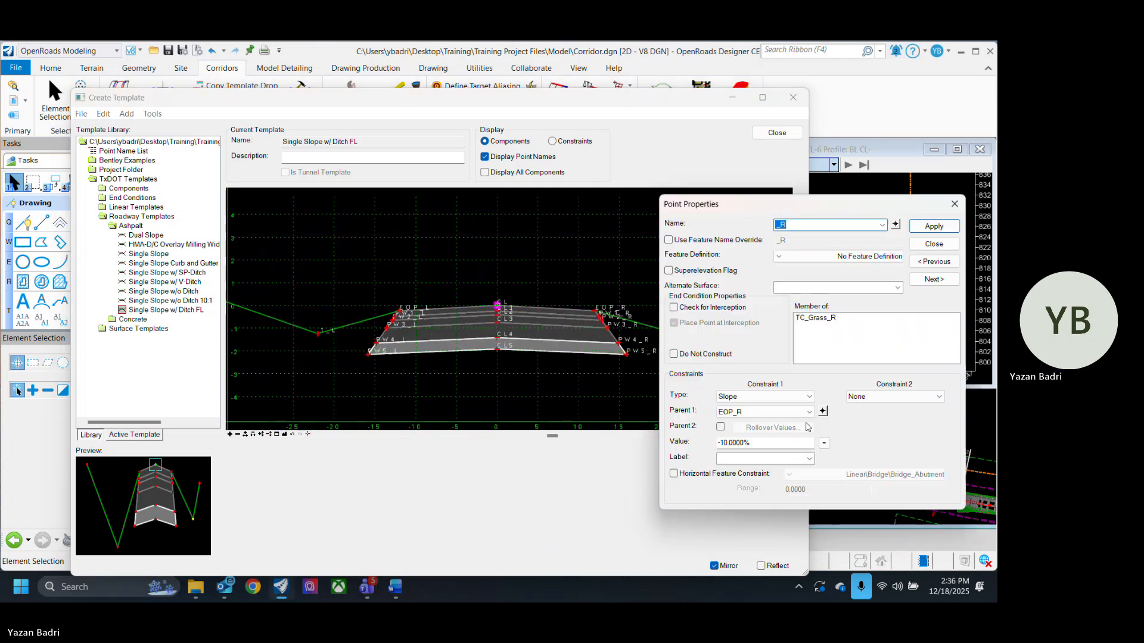
click(937, 247)
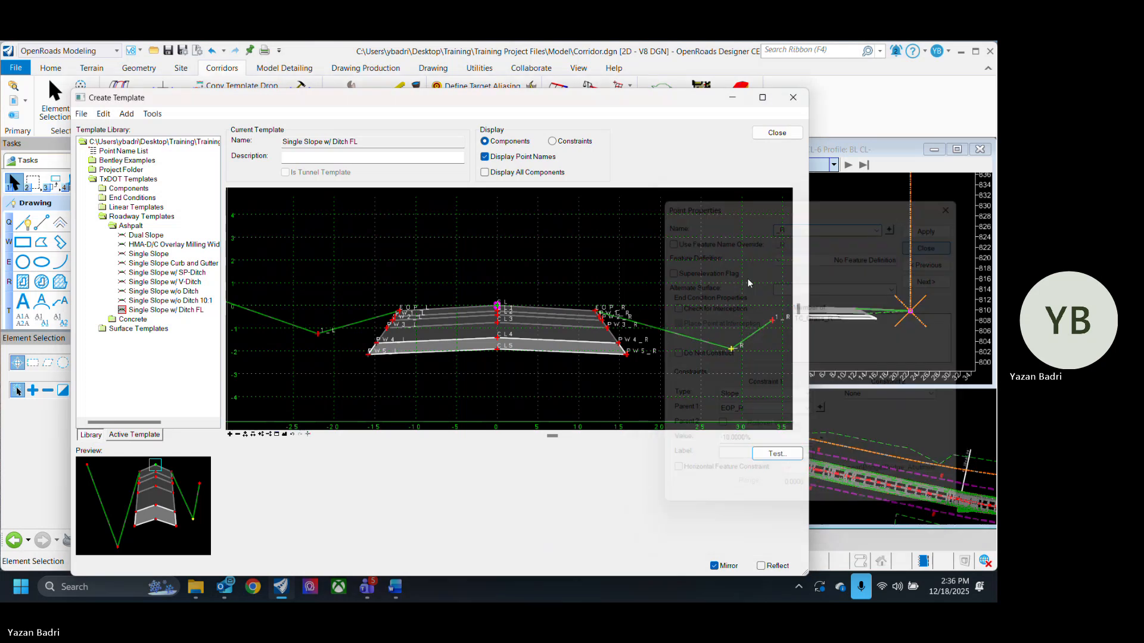
right_click(735, 351)
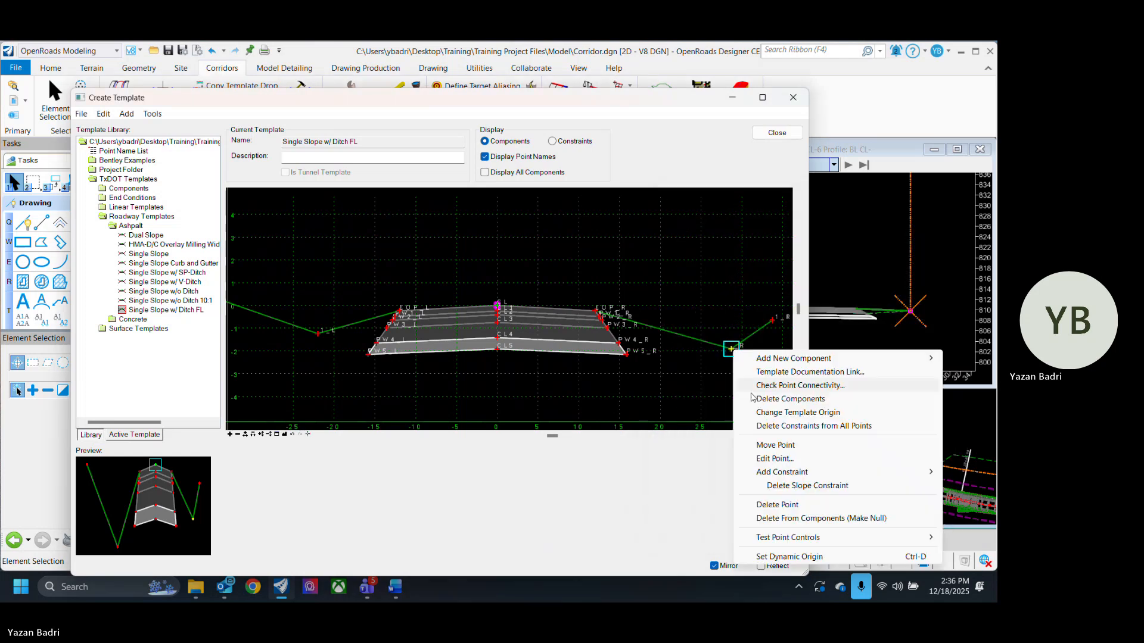
click(774, 444)
click(687, 338)
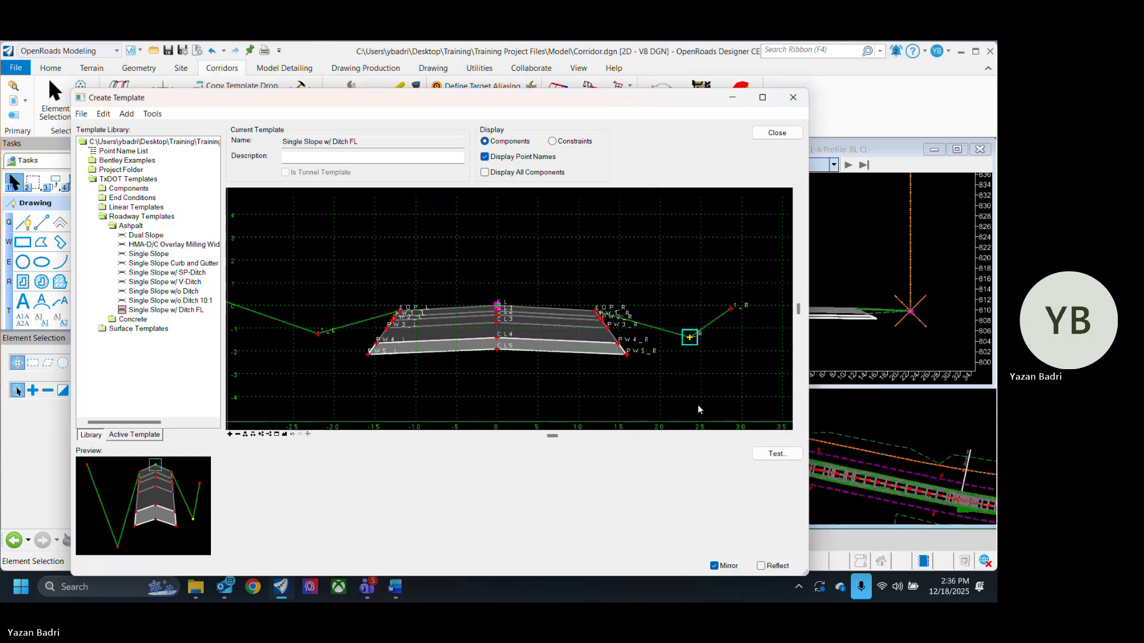
- Change ditch point 1_L's second constraint to None and close the dialog
scroll(698, 405, down, 4)
scroll(545, 347, up, 5)
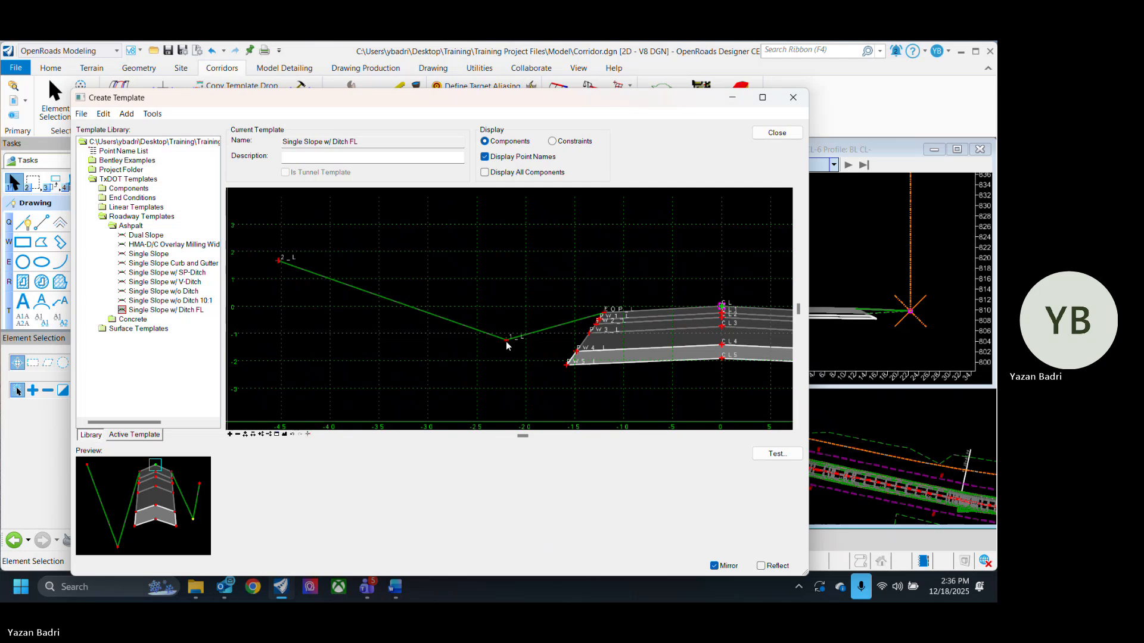
double_click(506, 341)
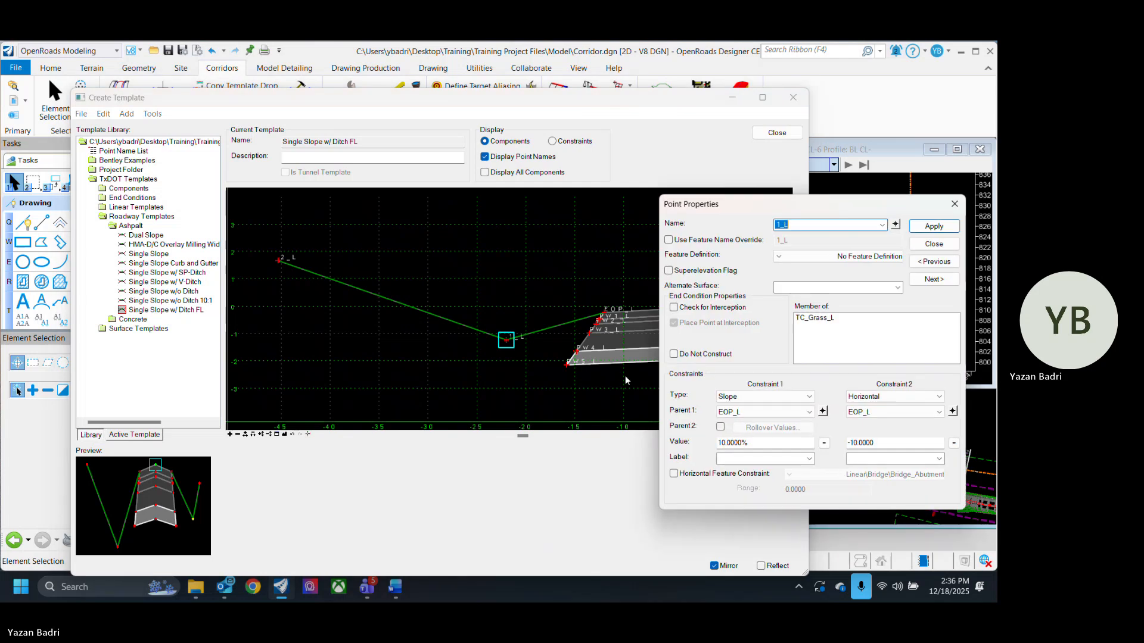
click(924, 397)
click(873, 409)
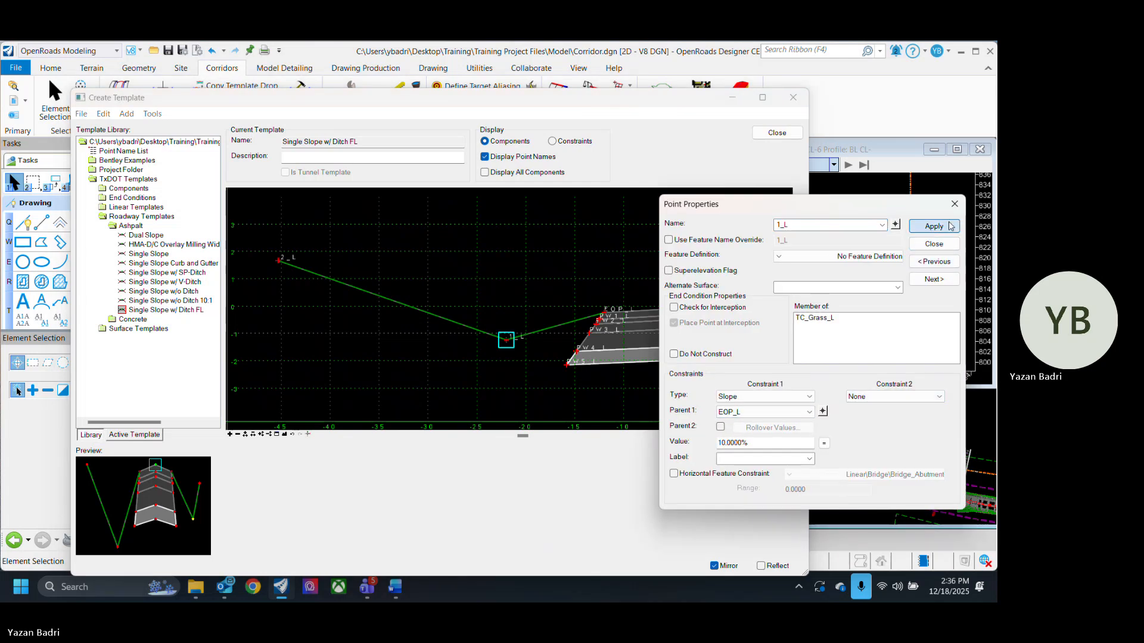
click(933, 244)
- Open tie-in point 2_L's properties, make the end condition infinite, and set its slope to -25%
scroll(488, 354, down, 4)
scroll(433, 322, up, 3)
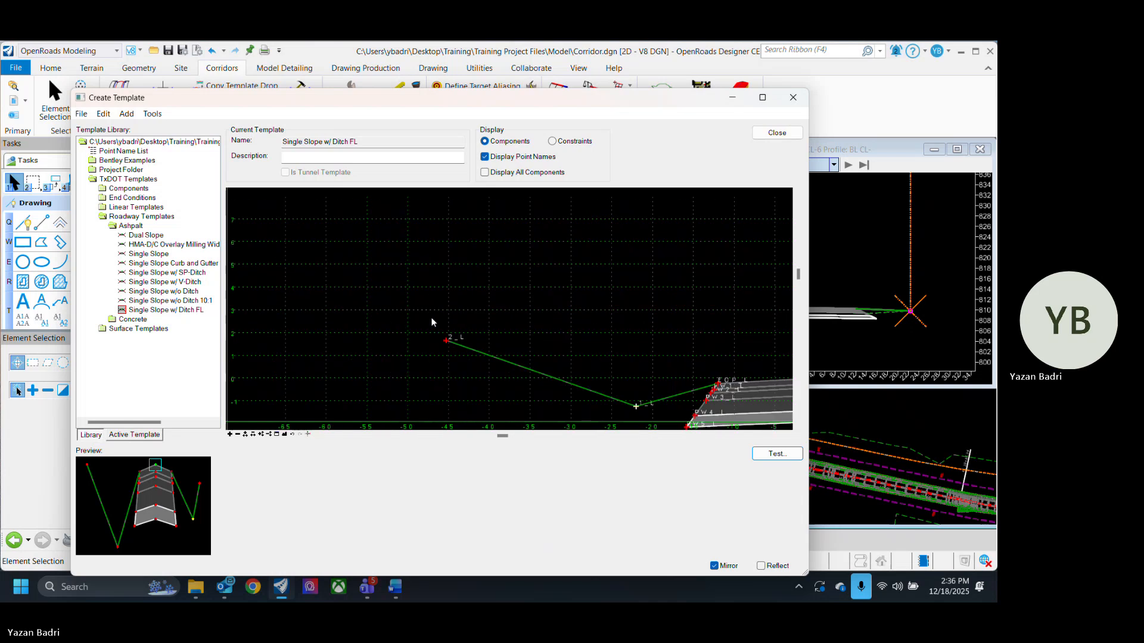
right_click(448, 342)
click(471, 349)
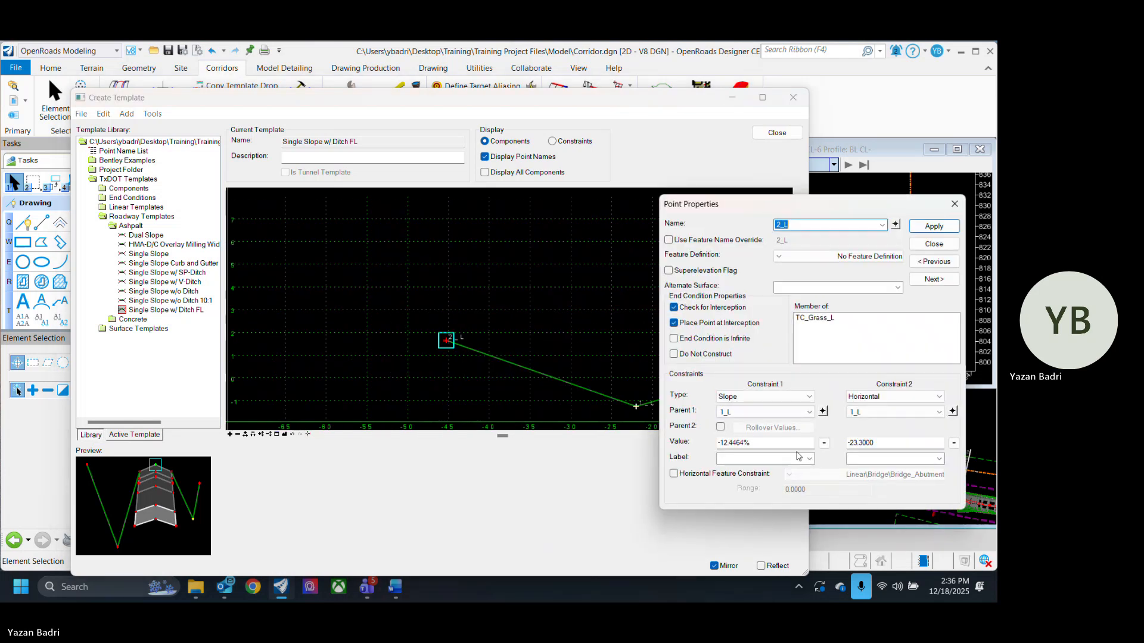
click(738, 339)
drag(760, 441, 649, 448)
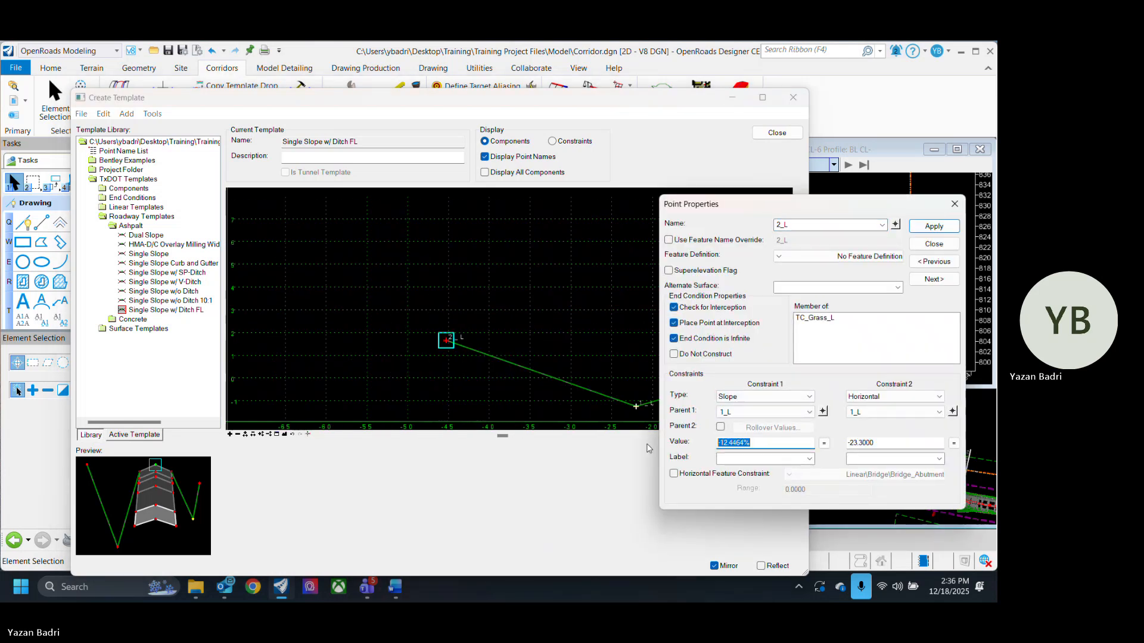
text(-25)
key(Return)
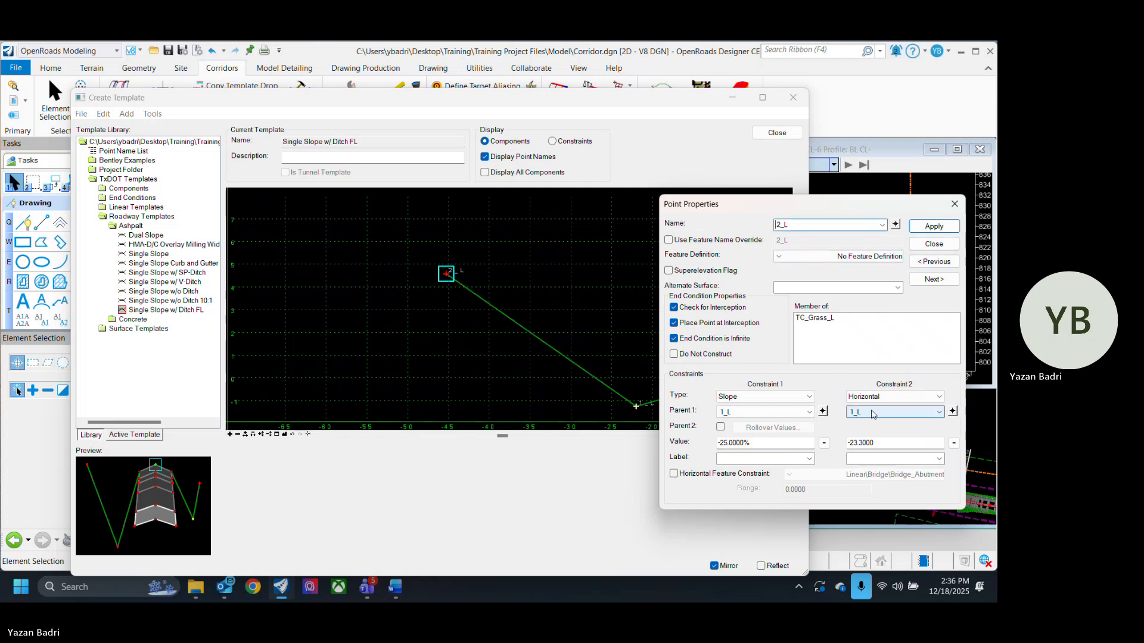
- Set tie-in point 2_L's horizontal distance from the ditch point to -5
drag(881, 442, 797, 444)
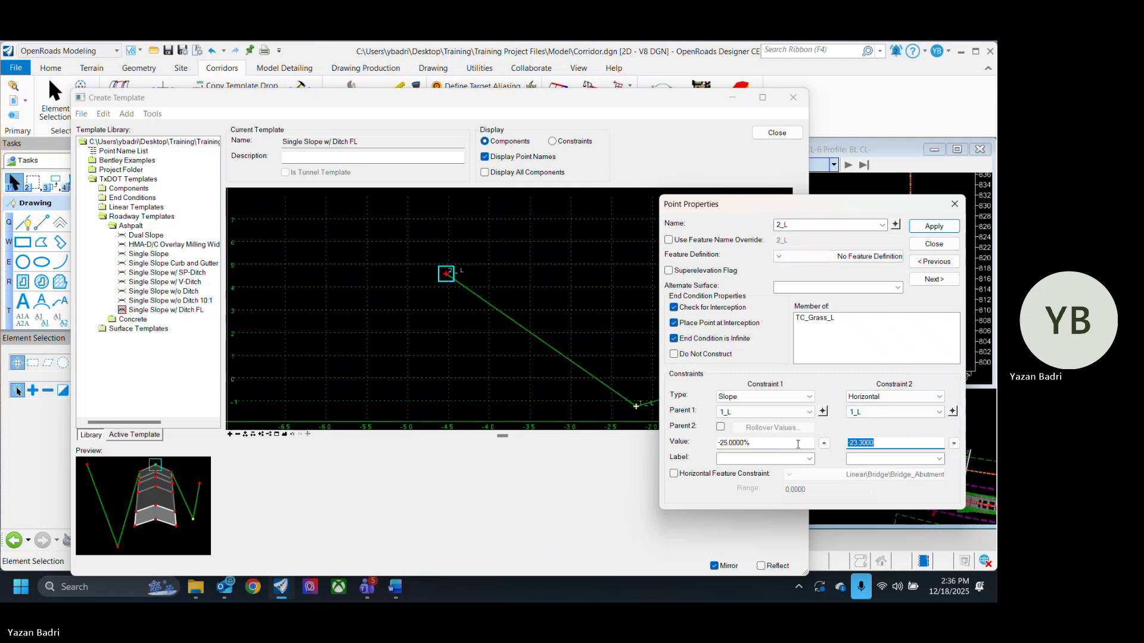
text(-5)
key(Return)
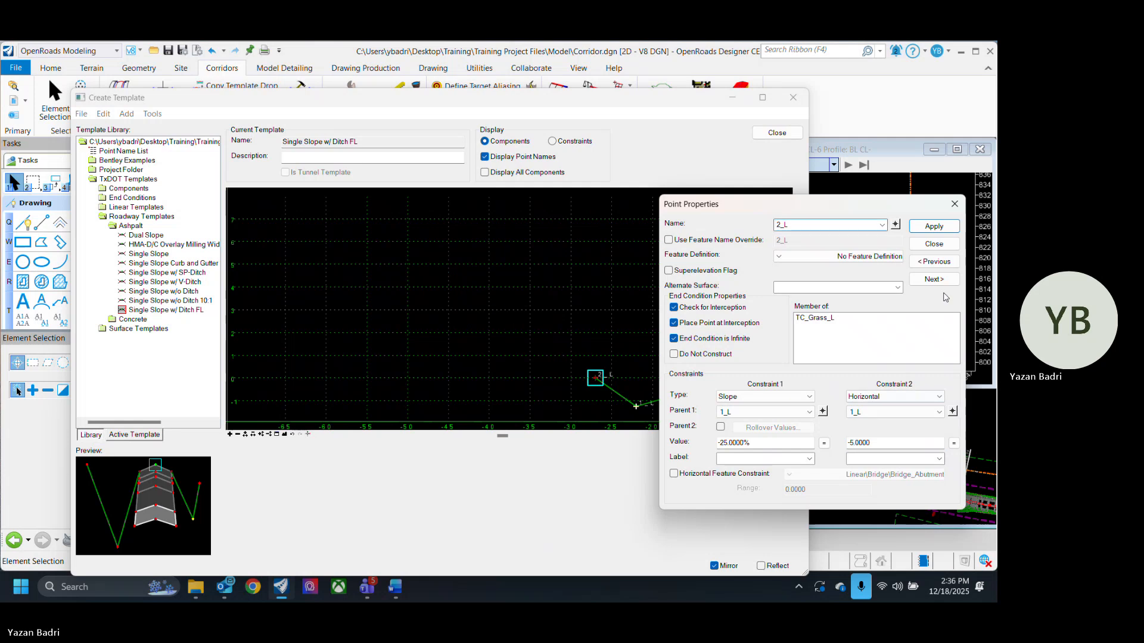
- Rename the right ditch point _R to FL_R and apply the change
click(933, 244)
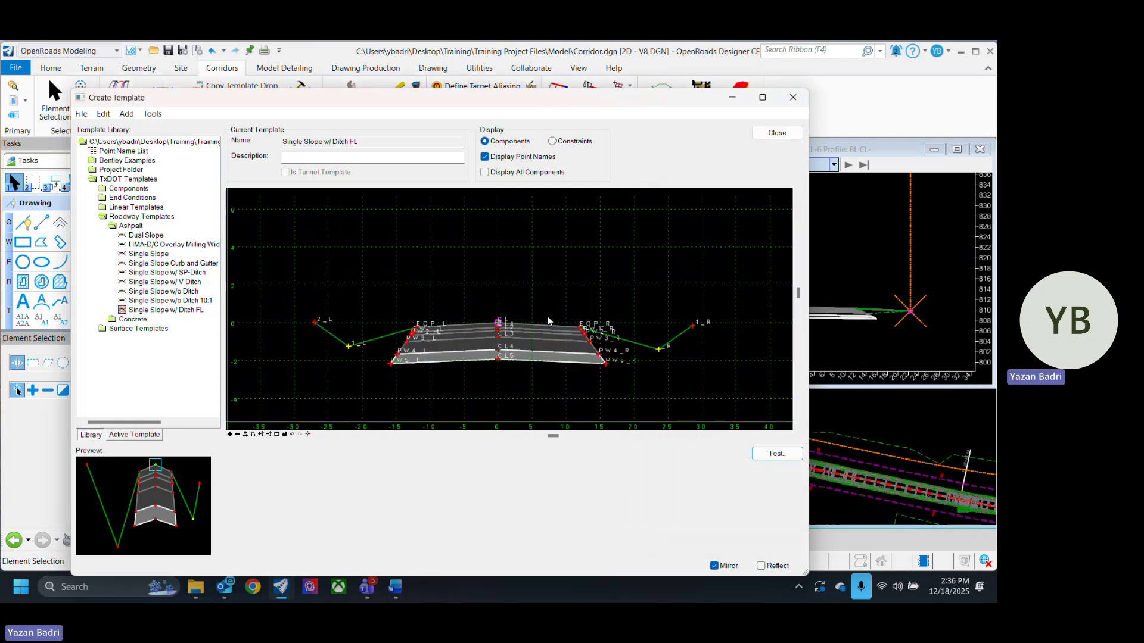
scroll(660, 349, up, 2)
double_click(661, 349)
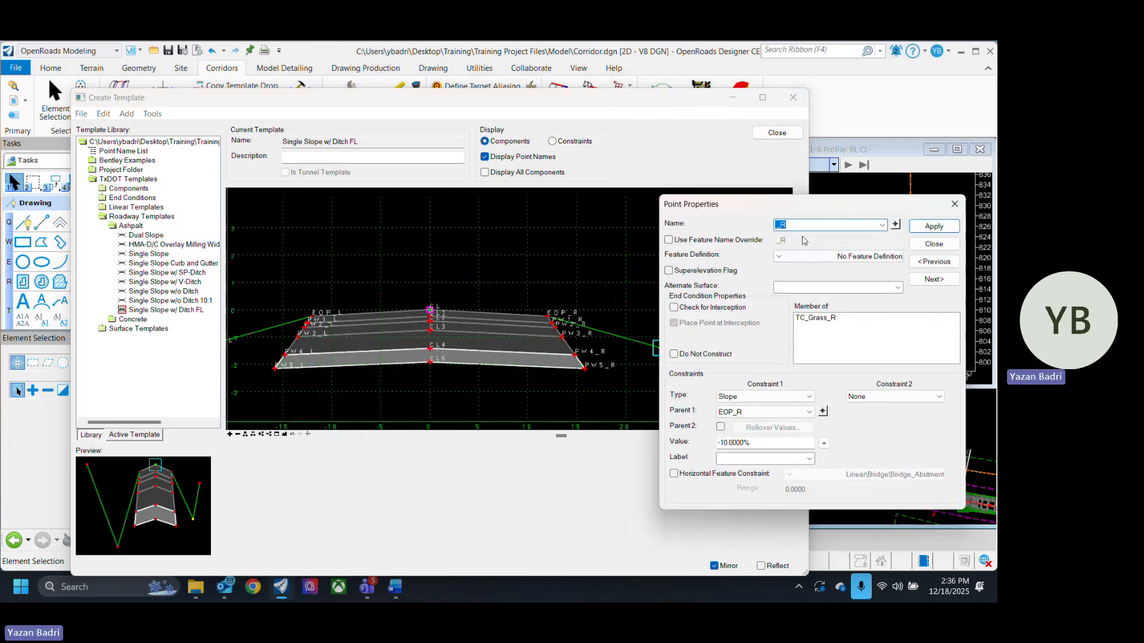
text(FL)
click(933, 225)
click(933, 243)
- Rename the left ditch point 1_L to FL_LT and apply the change
scroll(673, 296, down, 3)
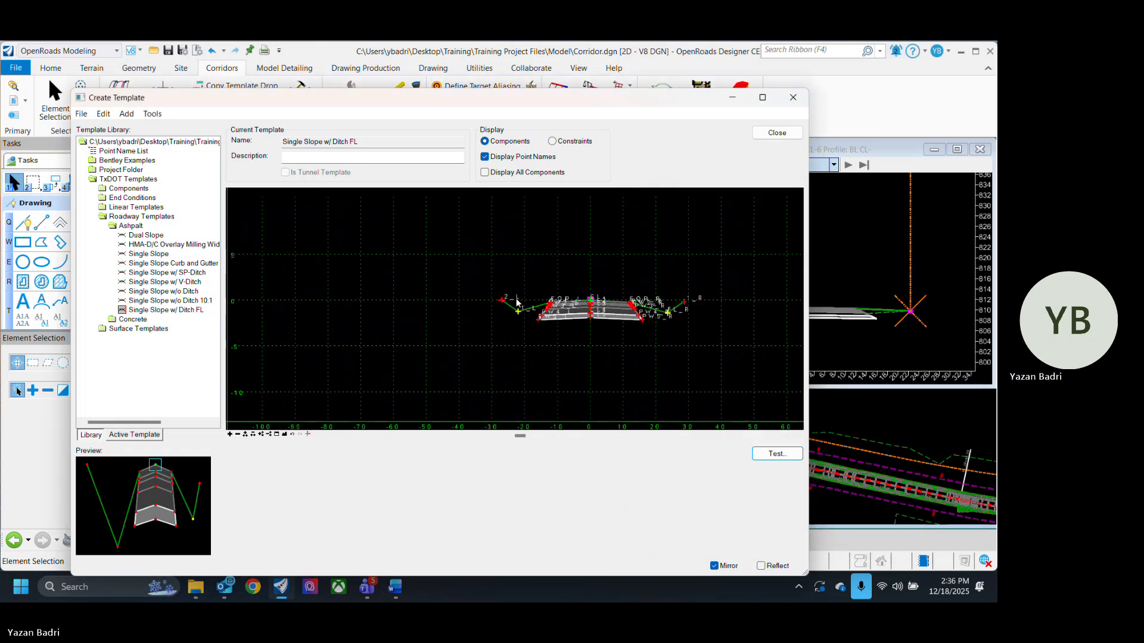
scroll(517, 301, up, 2)
double_click(503, 316)
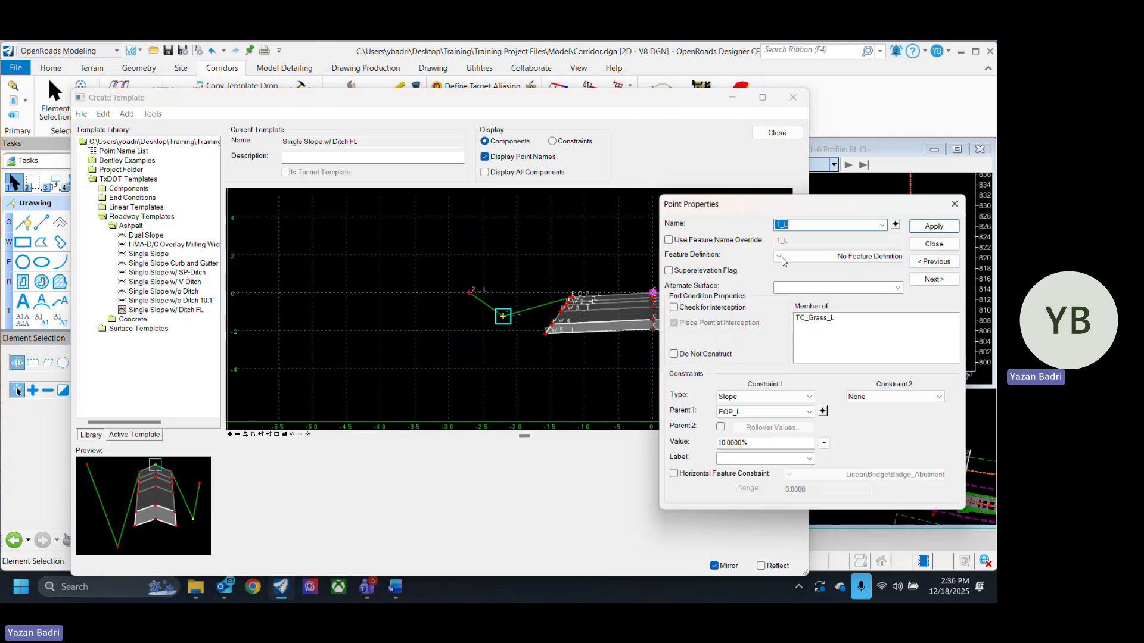
text(FL)
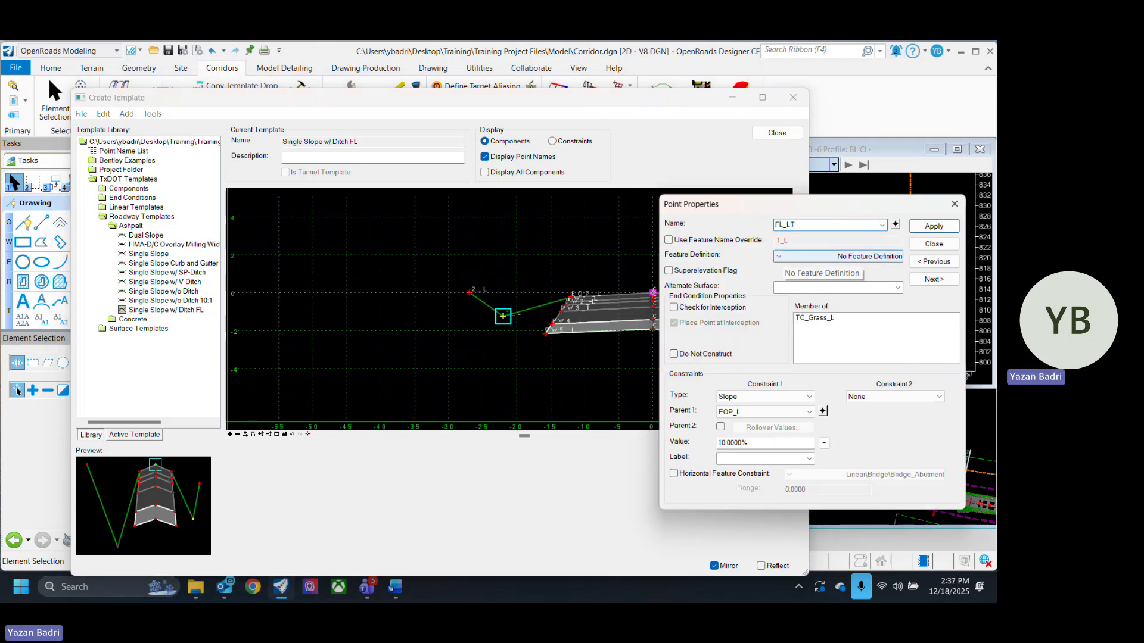
click(933, 227)
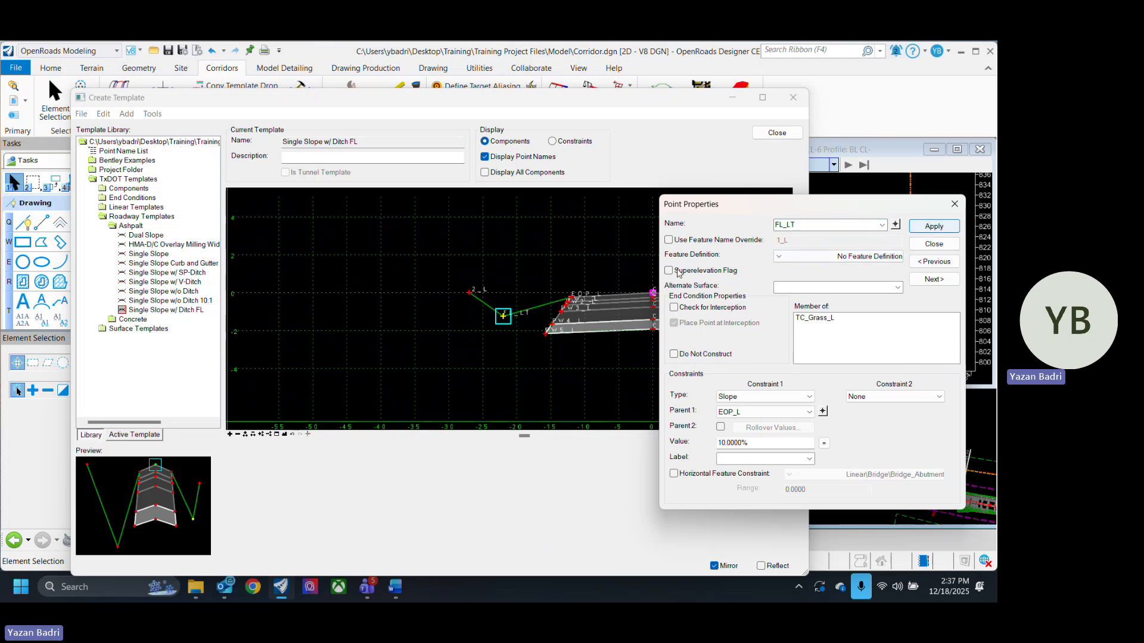
- Assign FL_LT the TL_Ditch_FL feature definition from Linear > Template Points > Grading and close the dialog
click(789, 257)
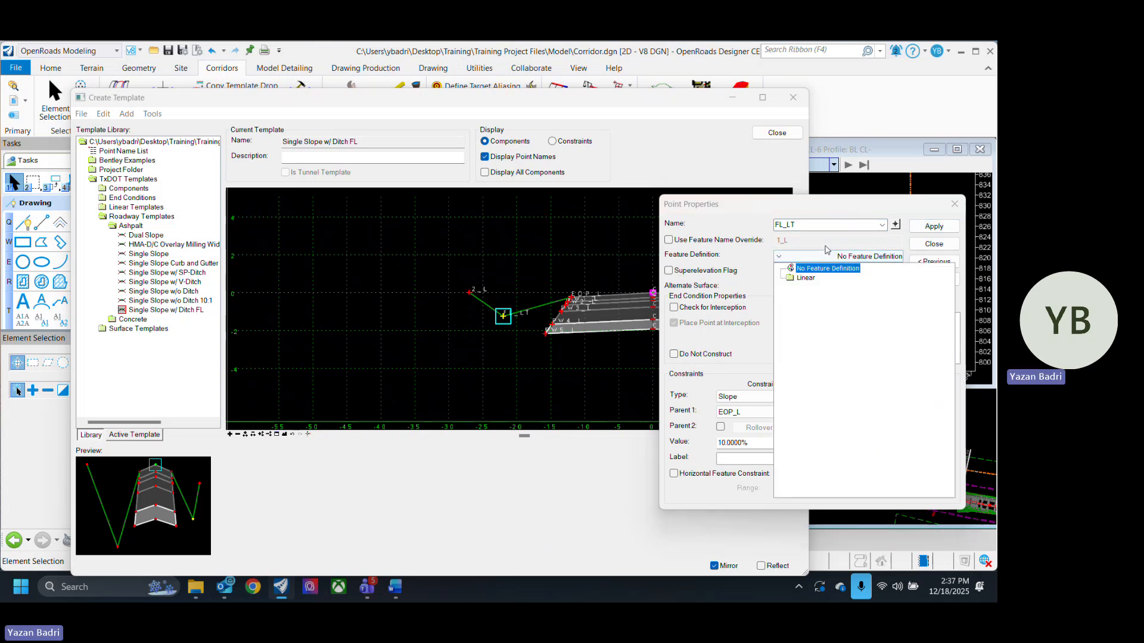
double_click(802, 279)
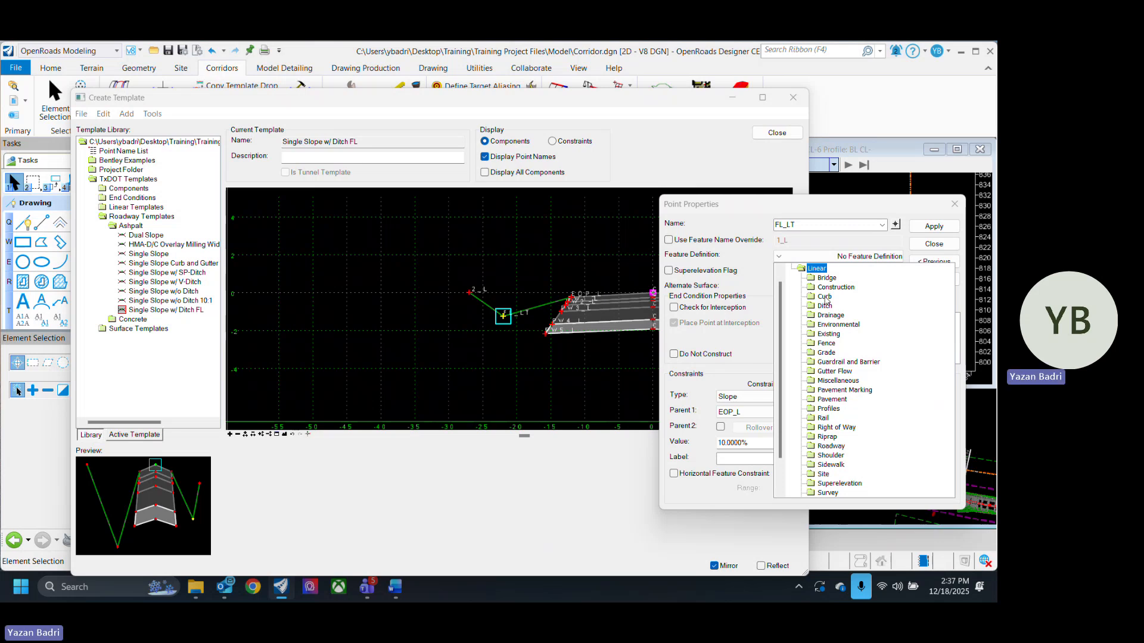
scroll(867, 356, down, 2)
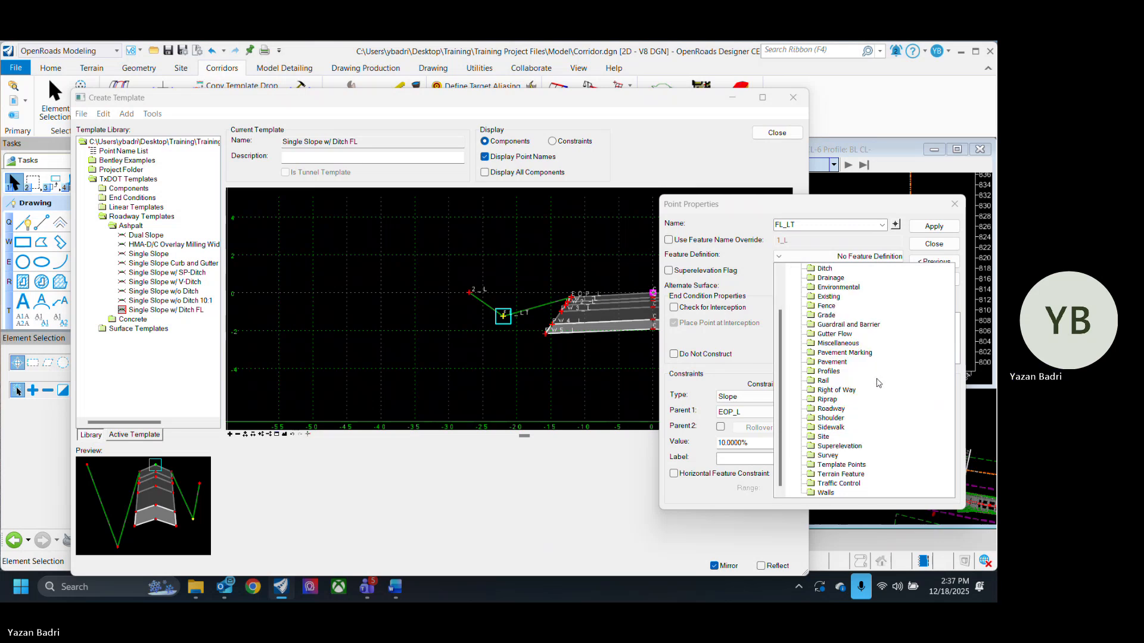
double_click(855, 465)
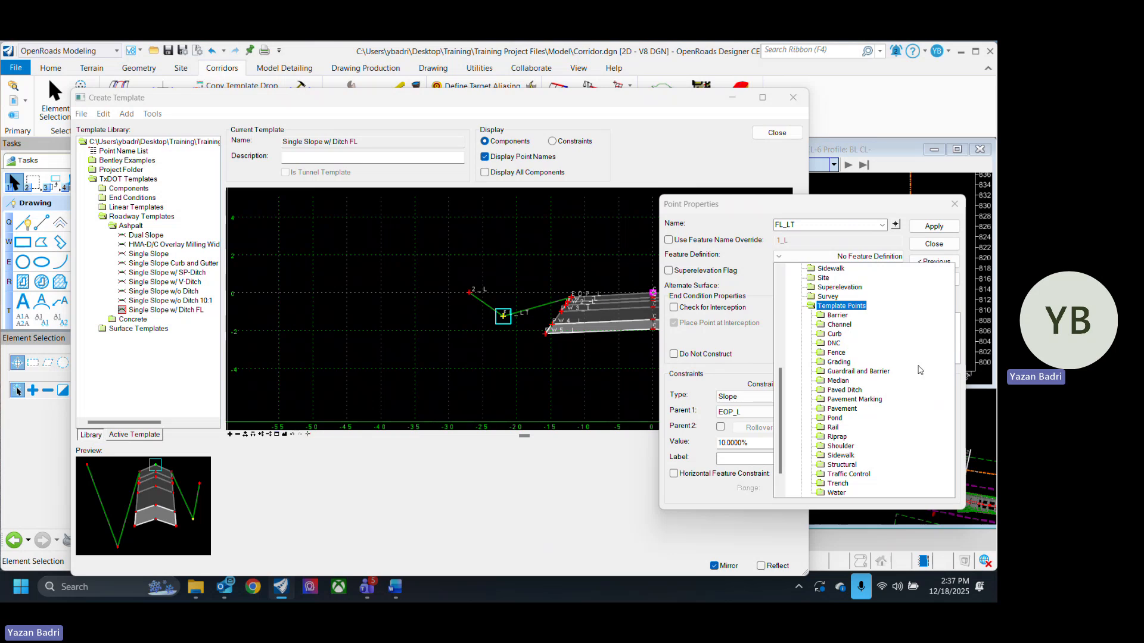
scroll(902, 355, up, 7)
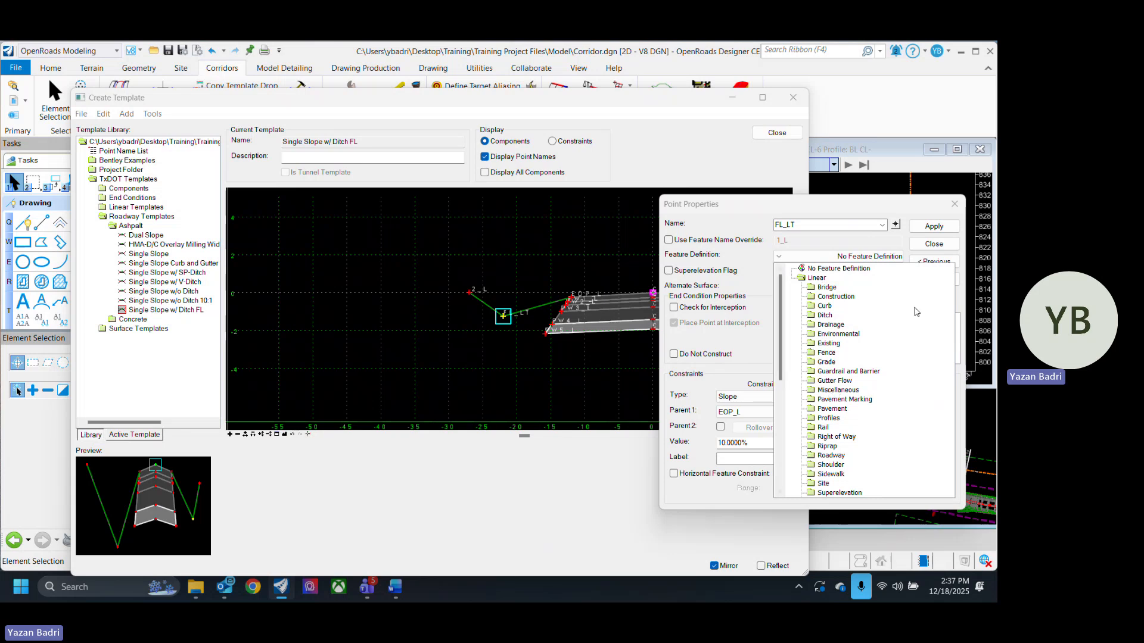
scroll(891, 349, down, 5)
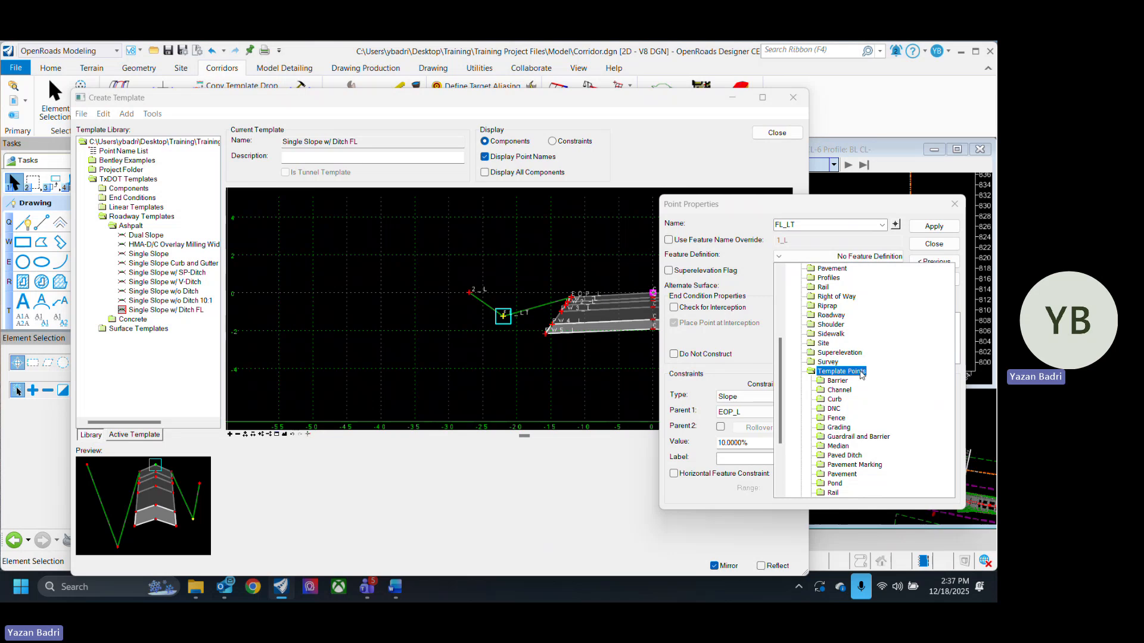
scroll(920, 347, down, 3)
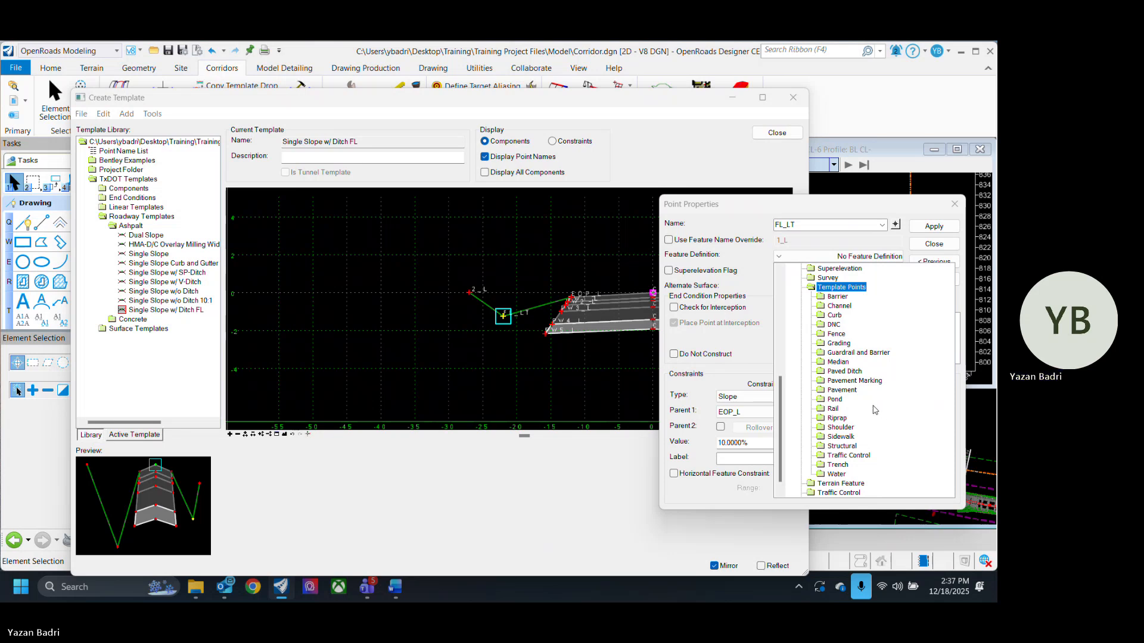
double_click(840, 344)
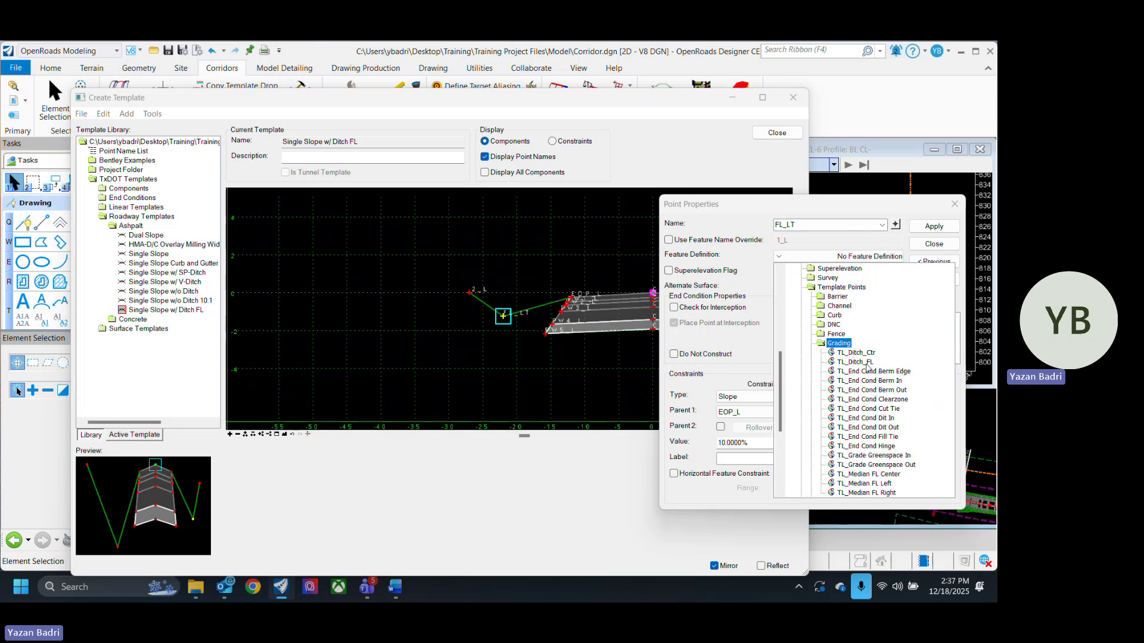
click(867, 364)
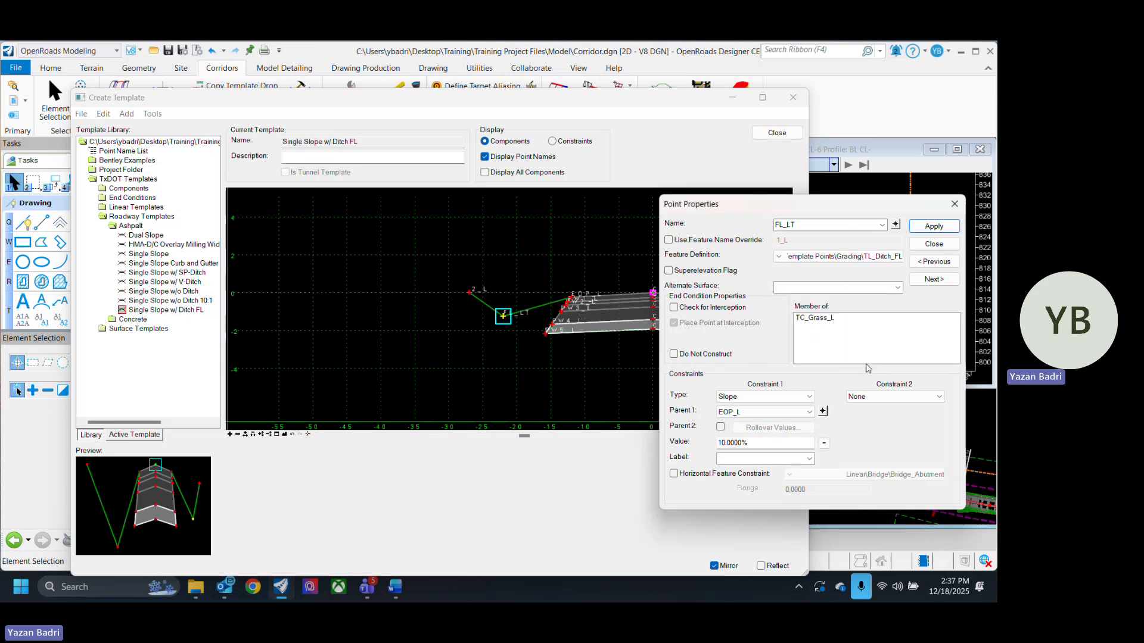
click(934, 244)
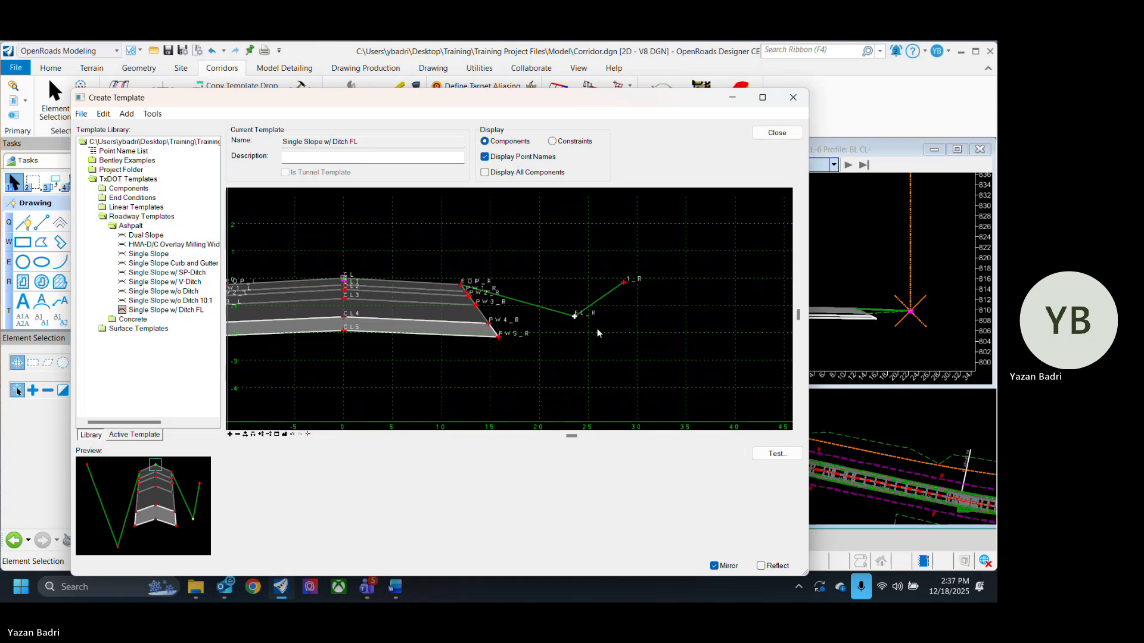
- Assign the right ditch point FL_R the TL_Ditch_FL feature definition from Template Points > Grading
double_click(575, 316)
click(780, 257)
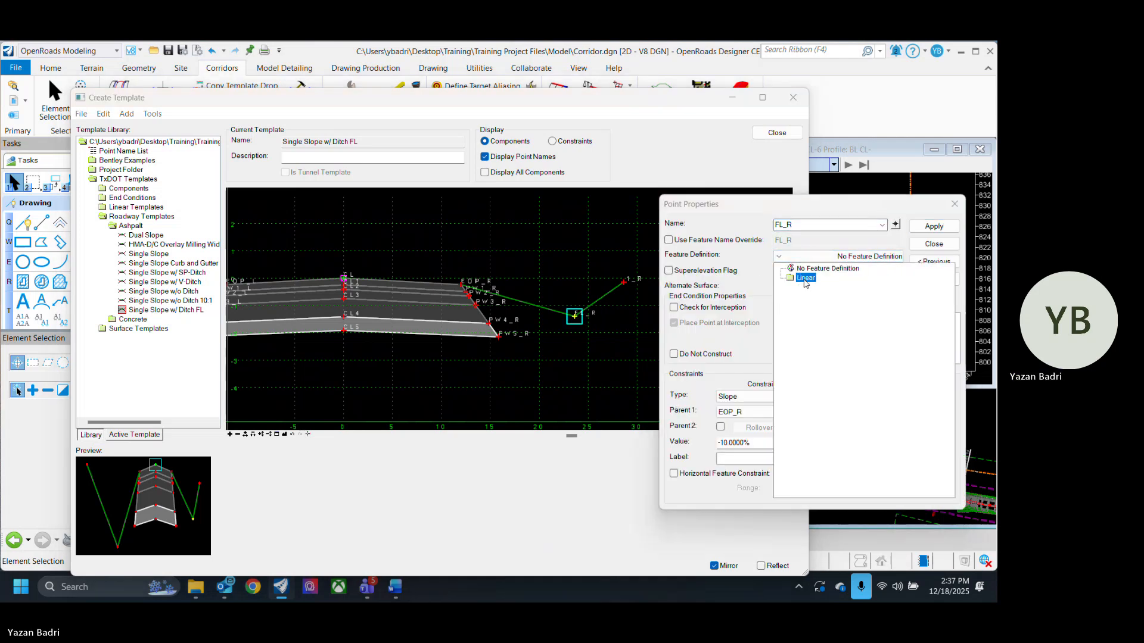
double_click(805, 277)
scroll(869, 405, down, 3)
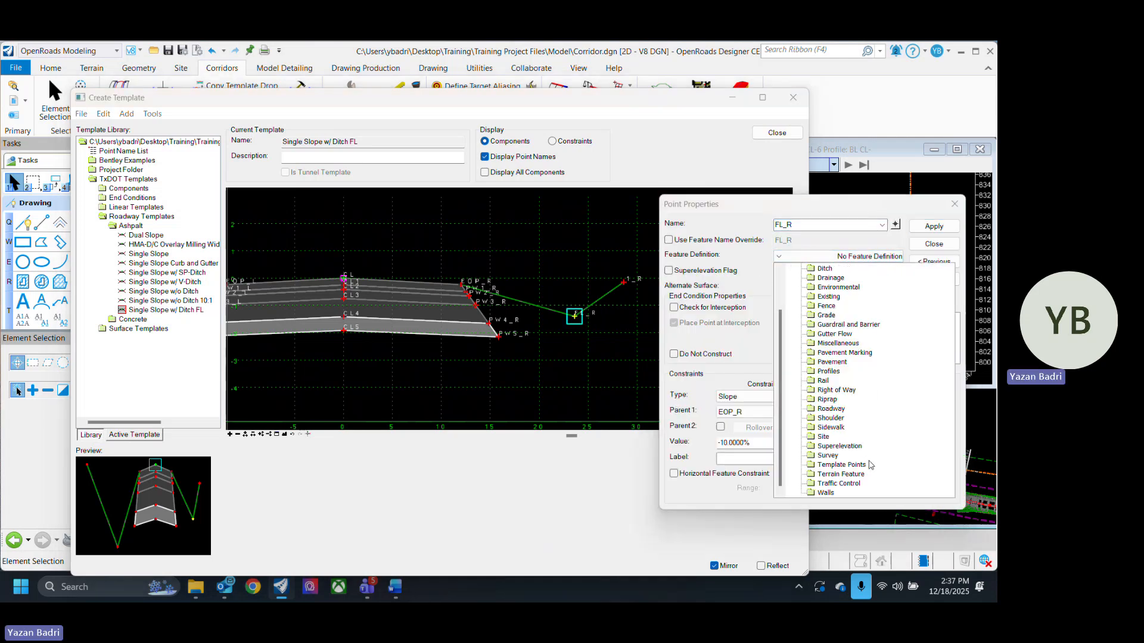
double_click(858, 466)
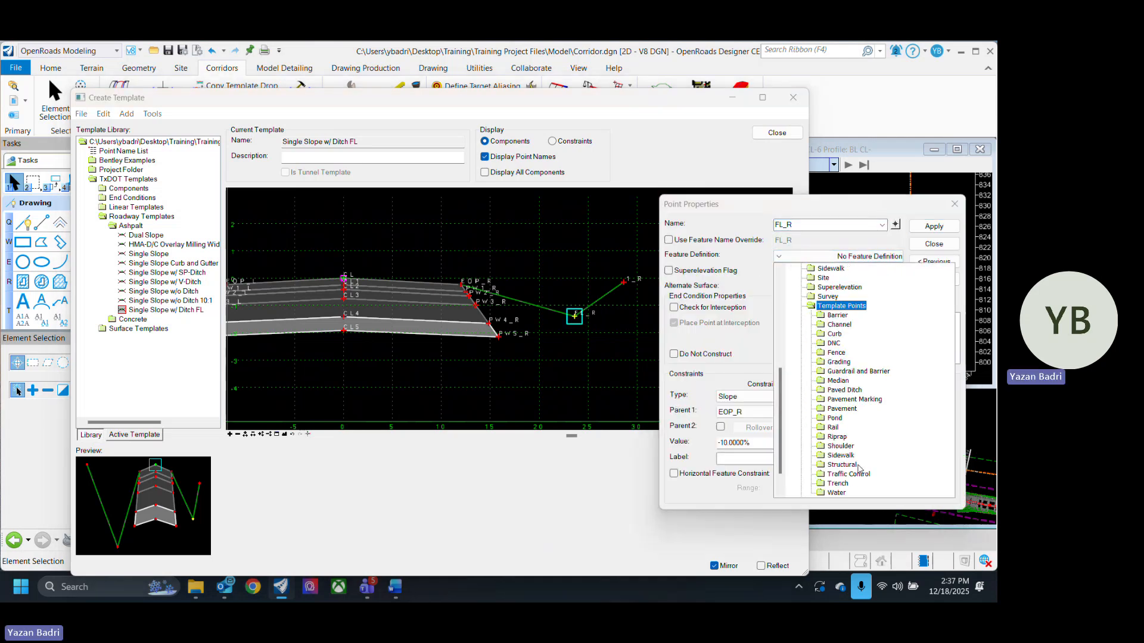
double_click(840, 363)
click(858, 362)
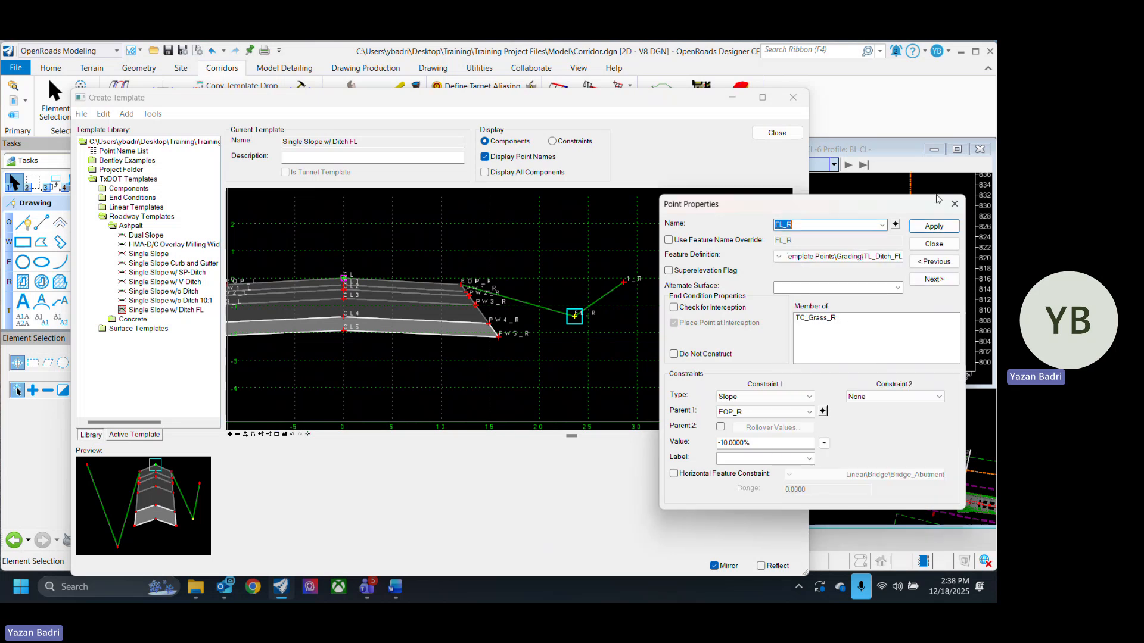
click(933, 226)
click(933, 244)
- Rename the right tie-in point 1_R to TIE_RT and apply the change
scroll(606, 329, down, 3)
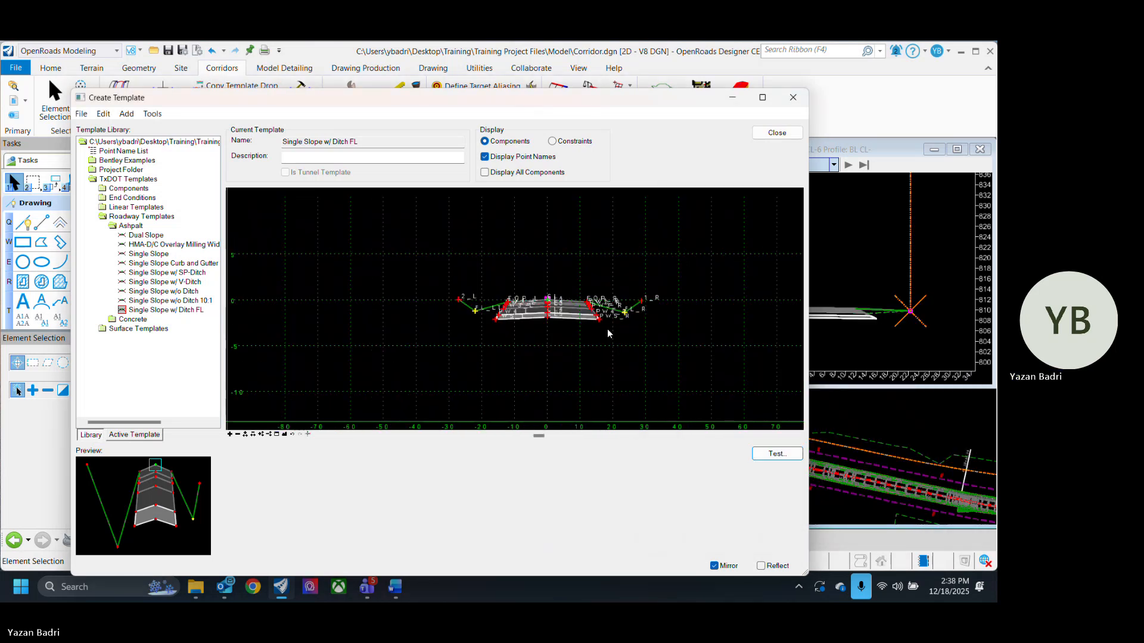
scroll(640, 294, up, 3)
double_click(648, 305)
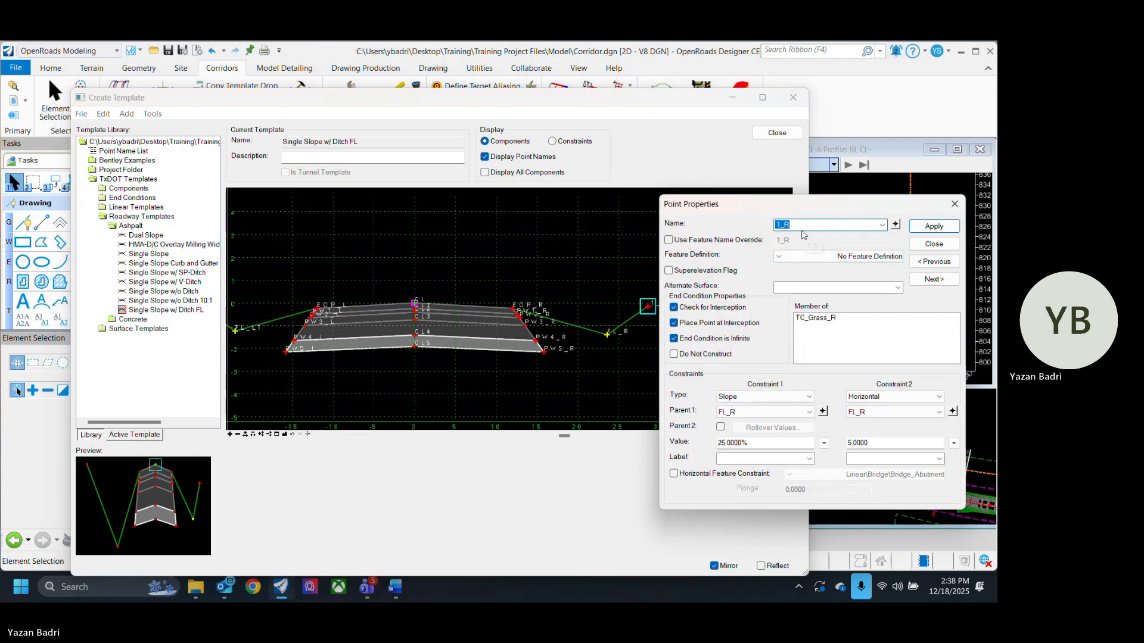
text(TIE)
click(947, 230)
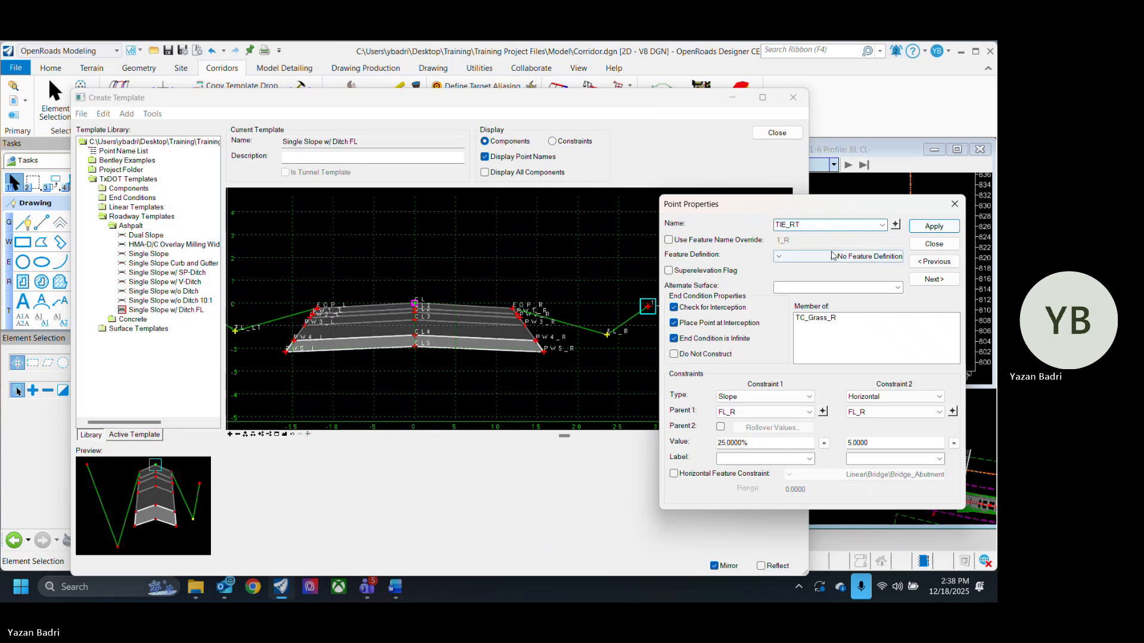
click(927, 243)
- Rename the left tie-in point 2_L to TIE_LT and apply the change
scroll(500, 324, down, 4)
scroll(504, 301, up, 5)
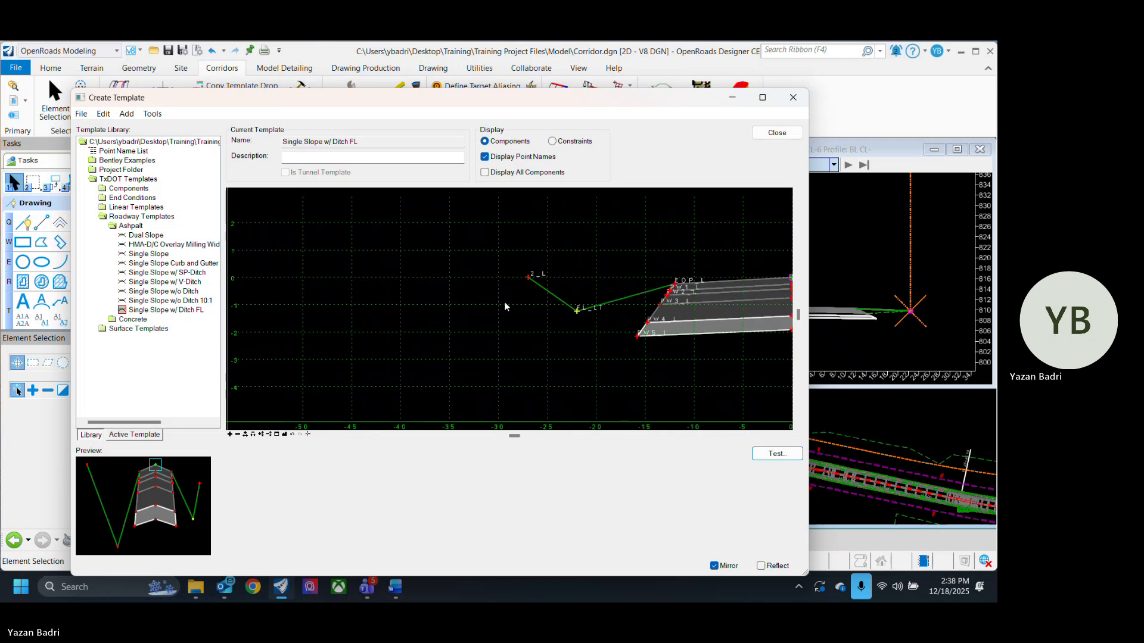
double_click(526, 277)
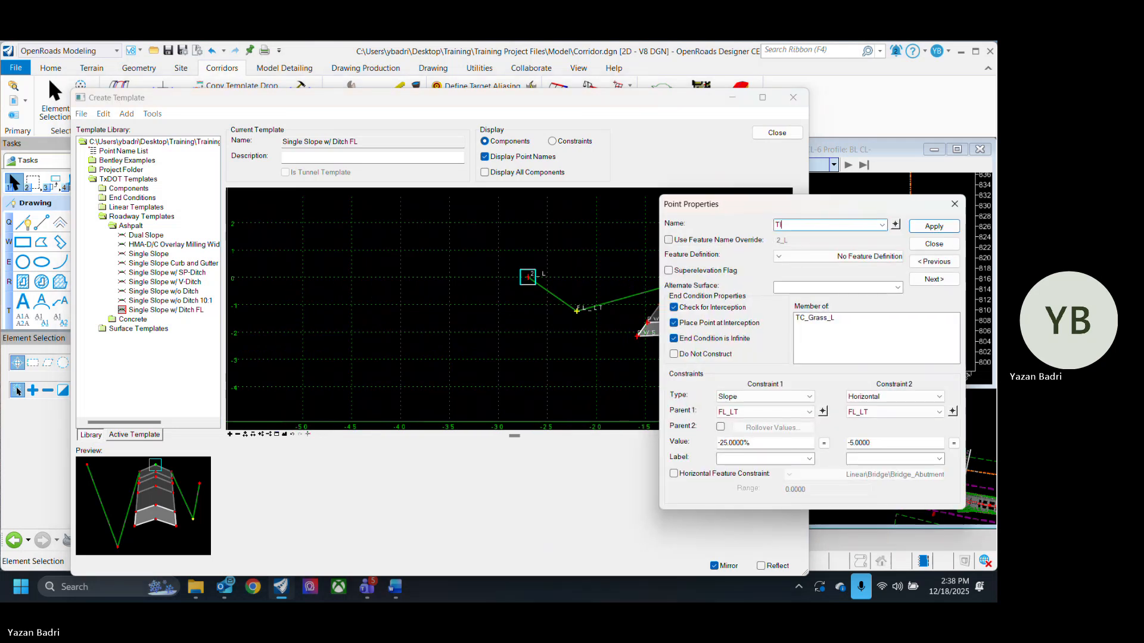
text(E_LT)
click(934, 227)
click(934, 244)
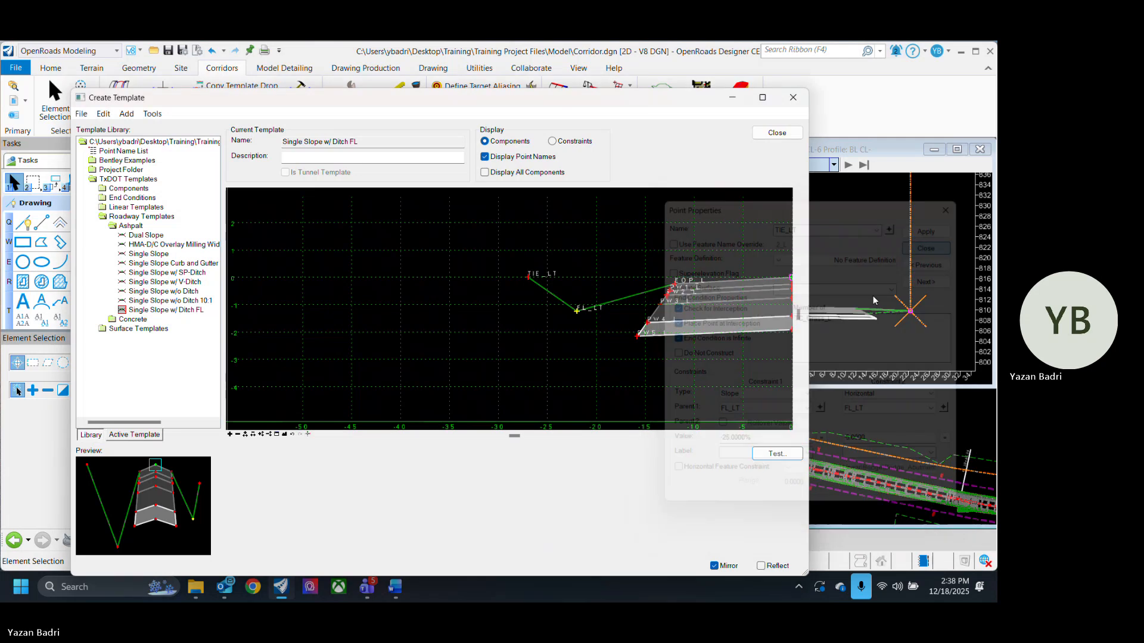
- Inspect the whole template cross-section and its renamed ditch and tie-in points
scroll(383, 272, down, 7)
scroll(439, 305, up, 4)
middle_drag(627, 313, 611, 357)
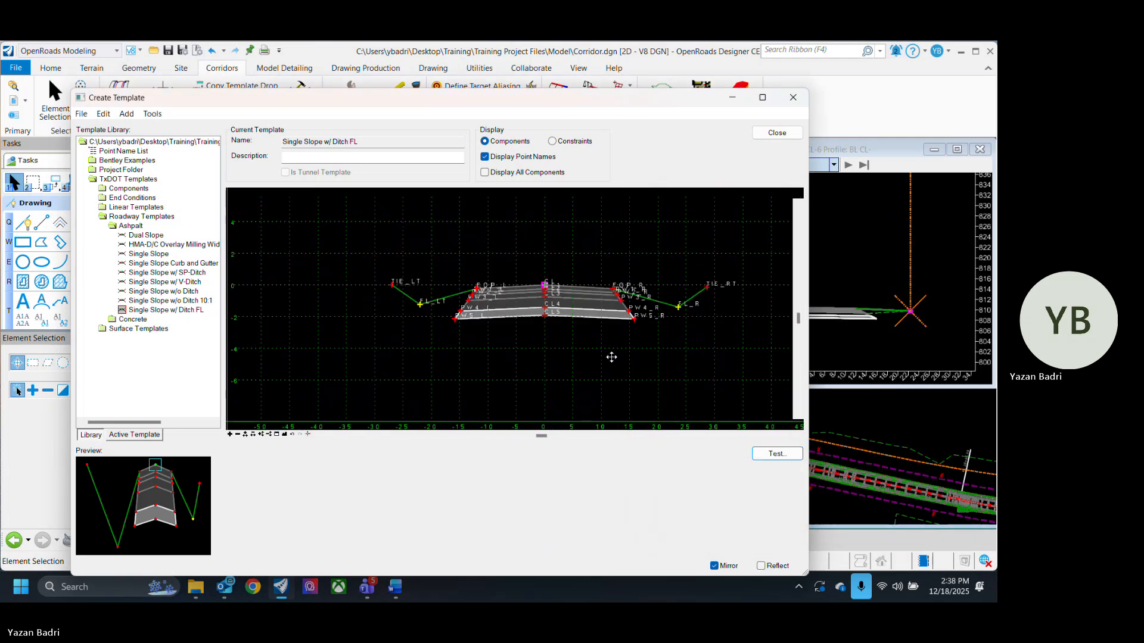
mouse_move(565, 318)
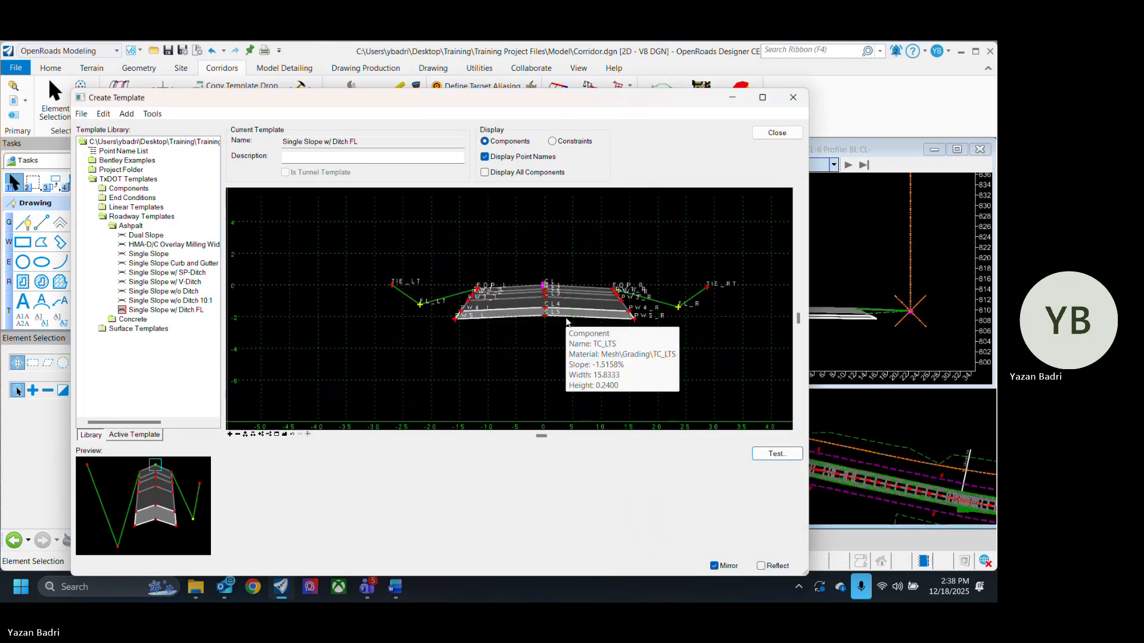
scroll(563, 298, up, 3)
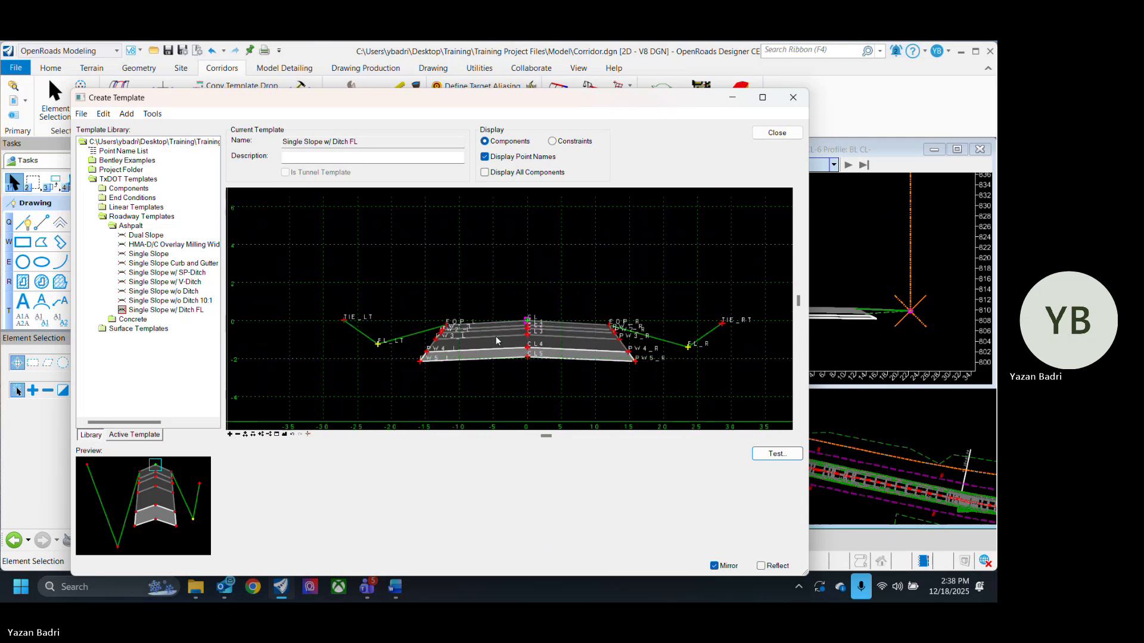
mouse_move(531, 354)
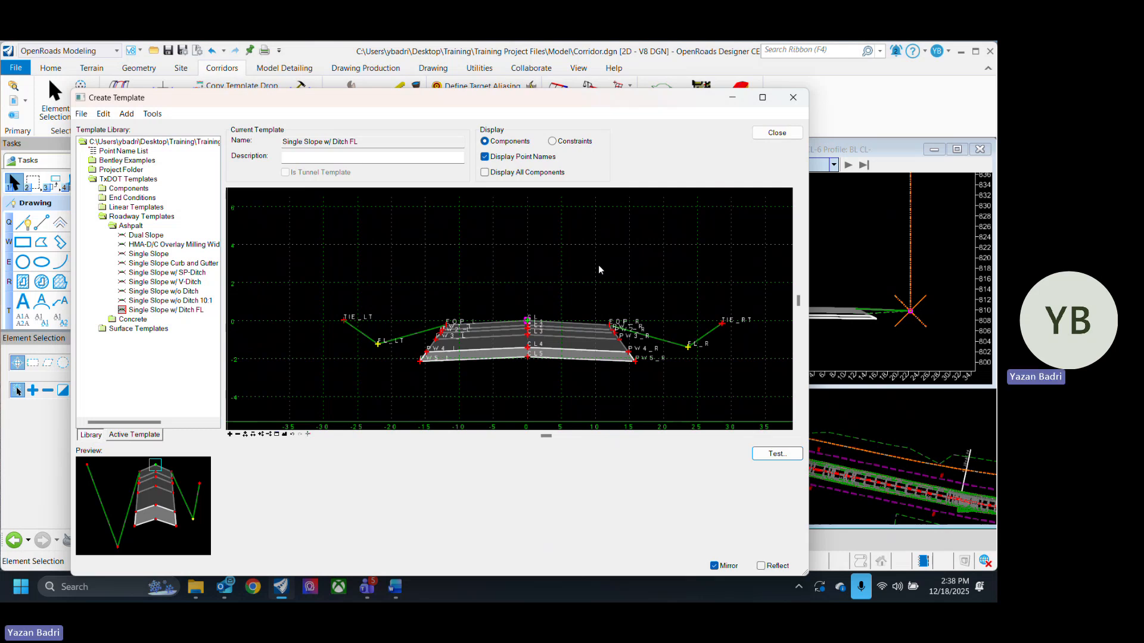
scroll(447, 319, up, 3)
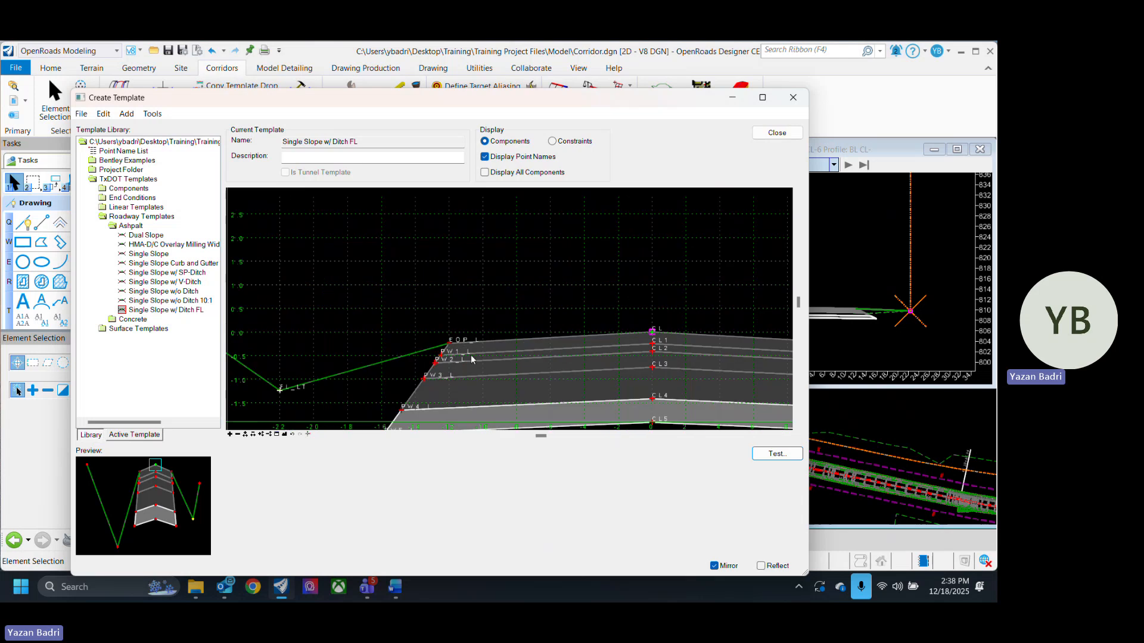
scroll(470, 358, down, 3)
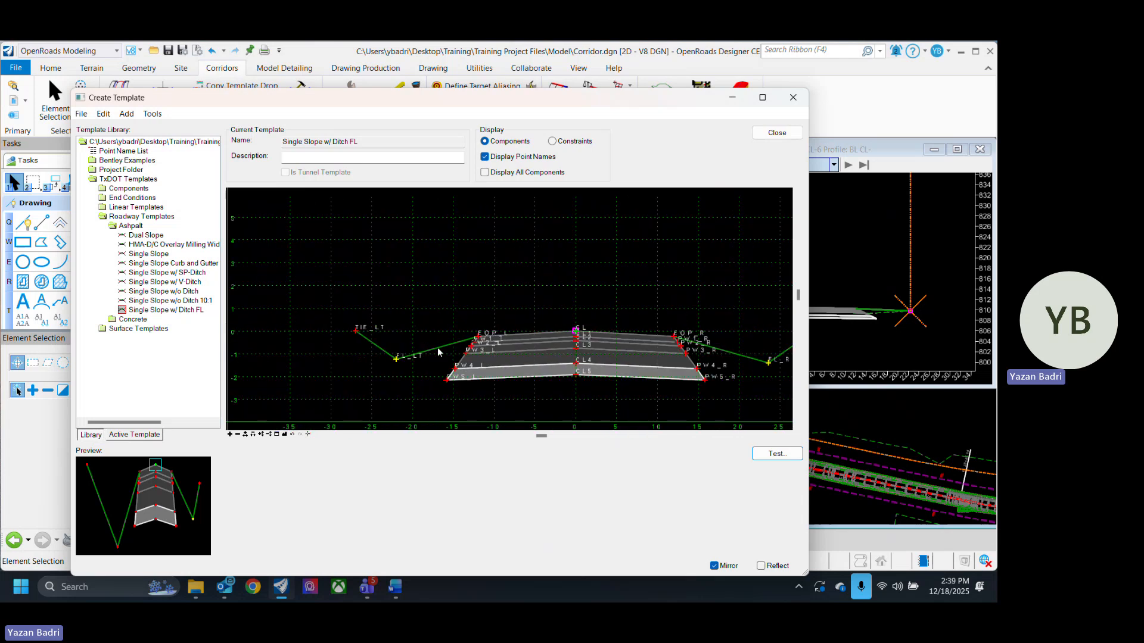
scroll(620, 321, up, 2)
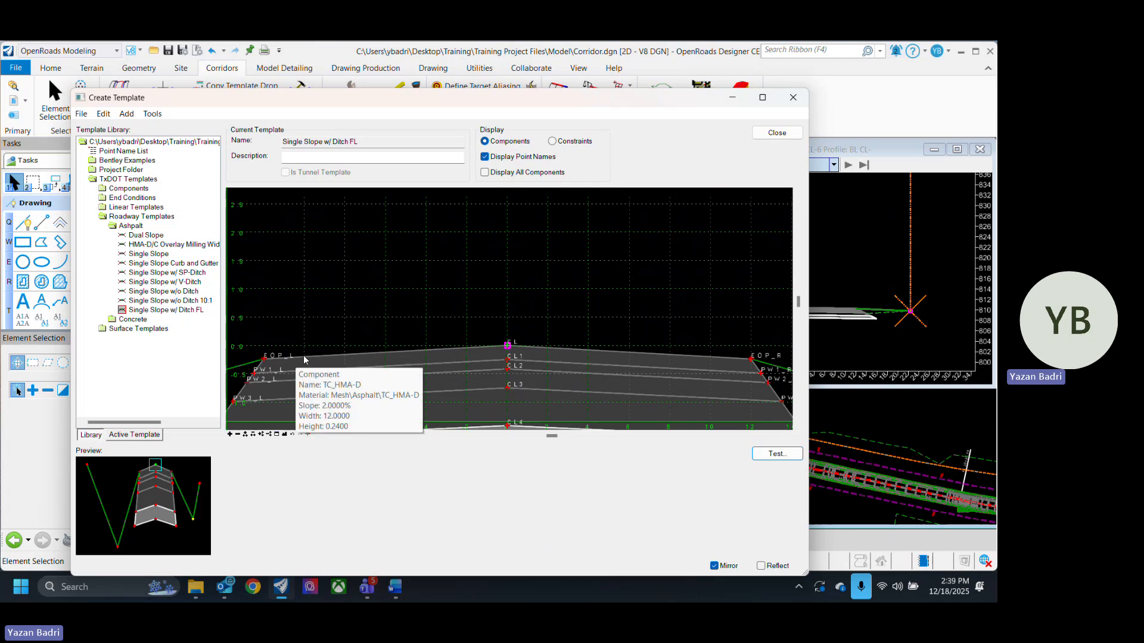
- Close the template editor and save the changes to the CR332 template library
scroll(758, 374, down, 2)
scroll(413, 343, down, 4)
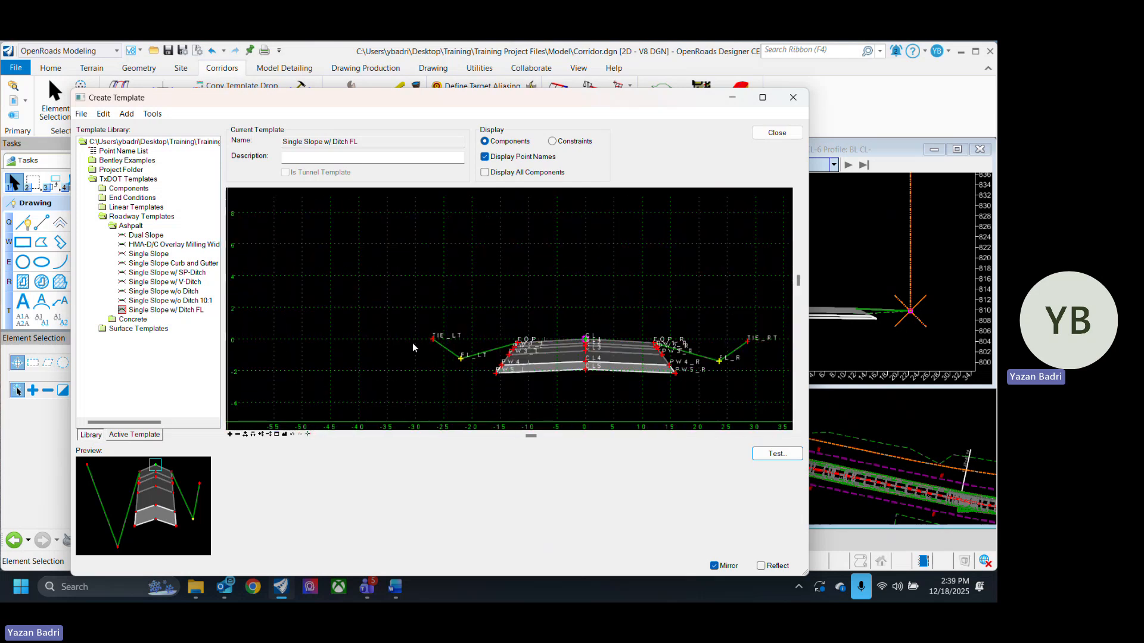
scroll(542, 342, up, 2)
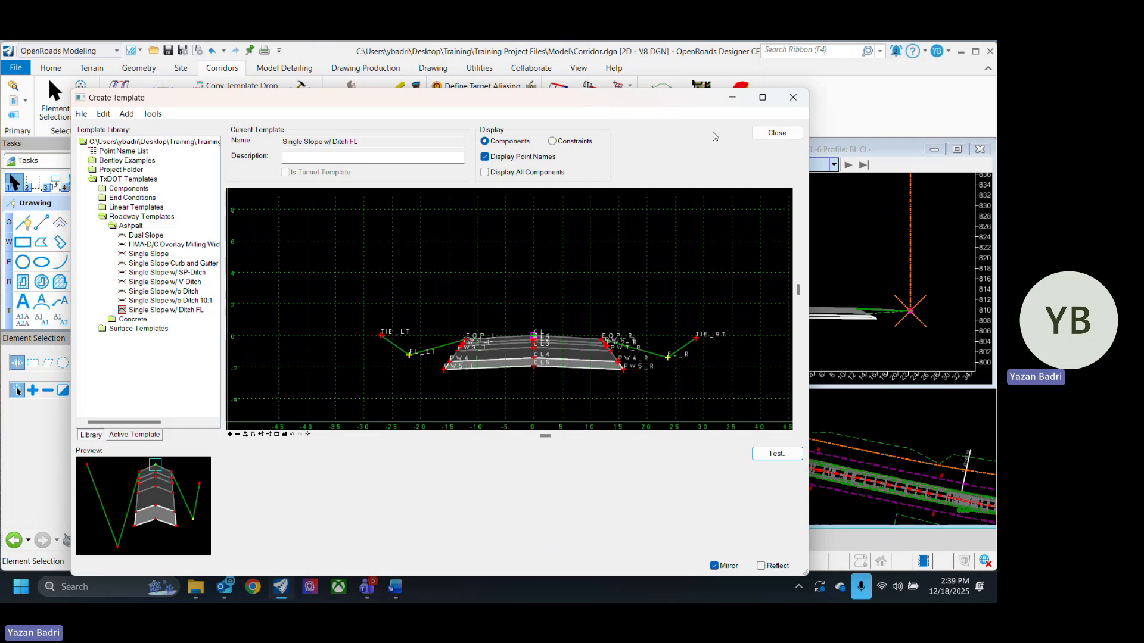
click(776, 132)
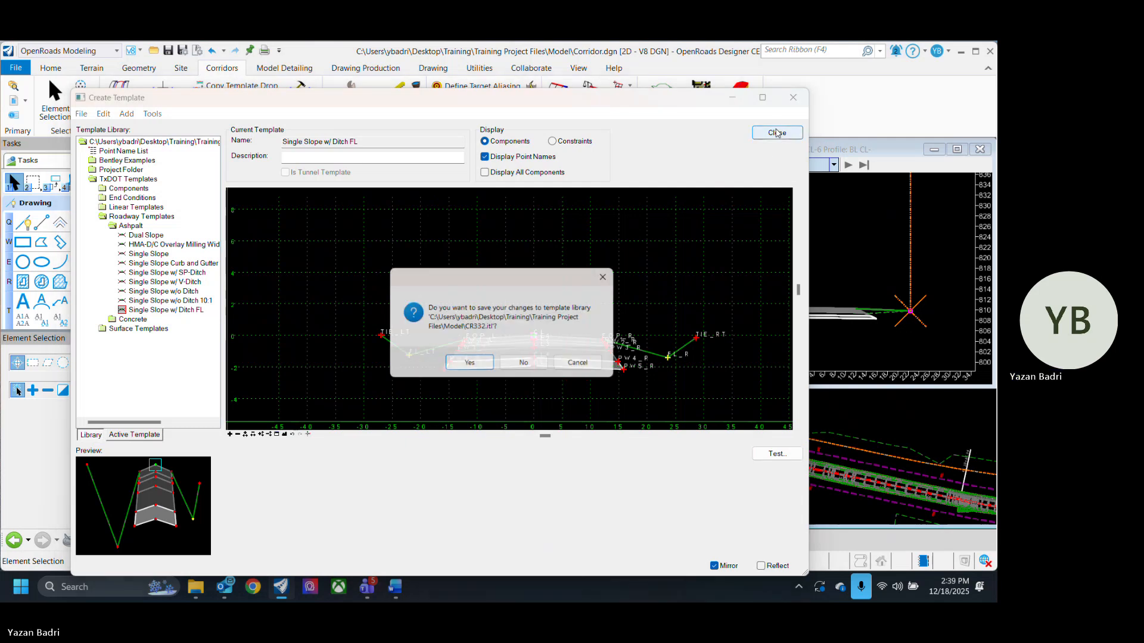
click(471, 363)
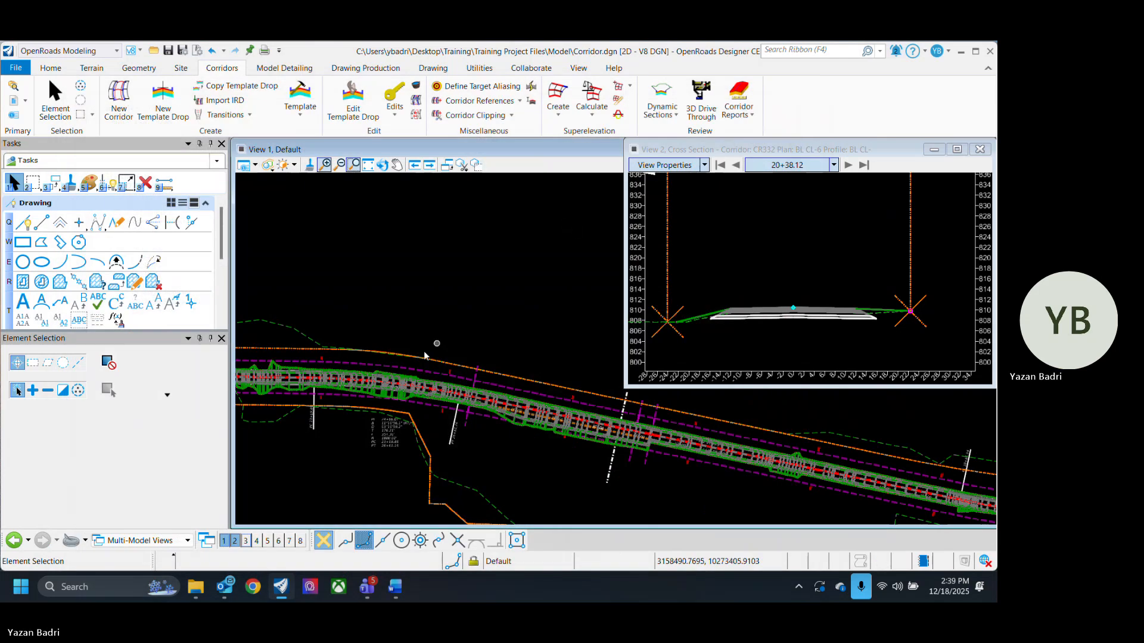
- Assign the Single Slope w/ Ditch FL template to the corridor template drop from 26+88.40 to 30+89.99
scroll(489, 428, down, 2)
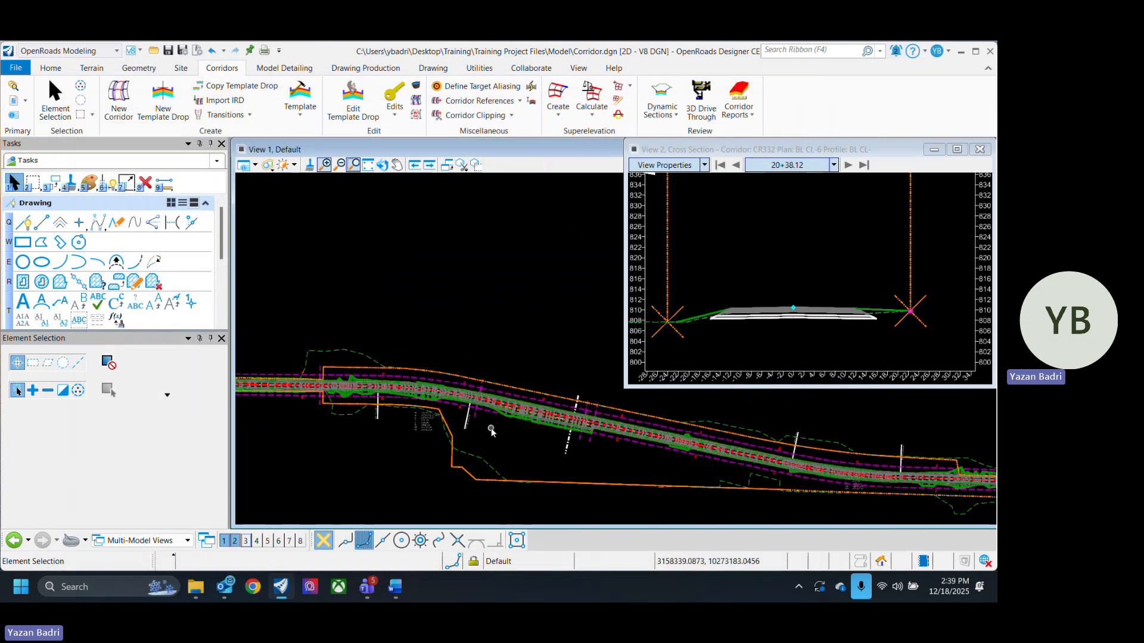
scroll(492, 428, up, 2)
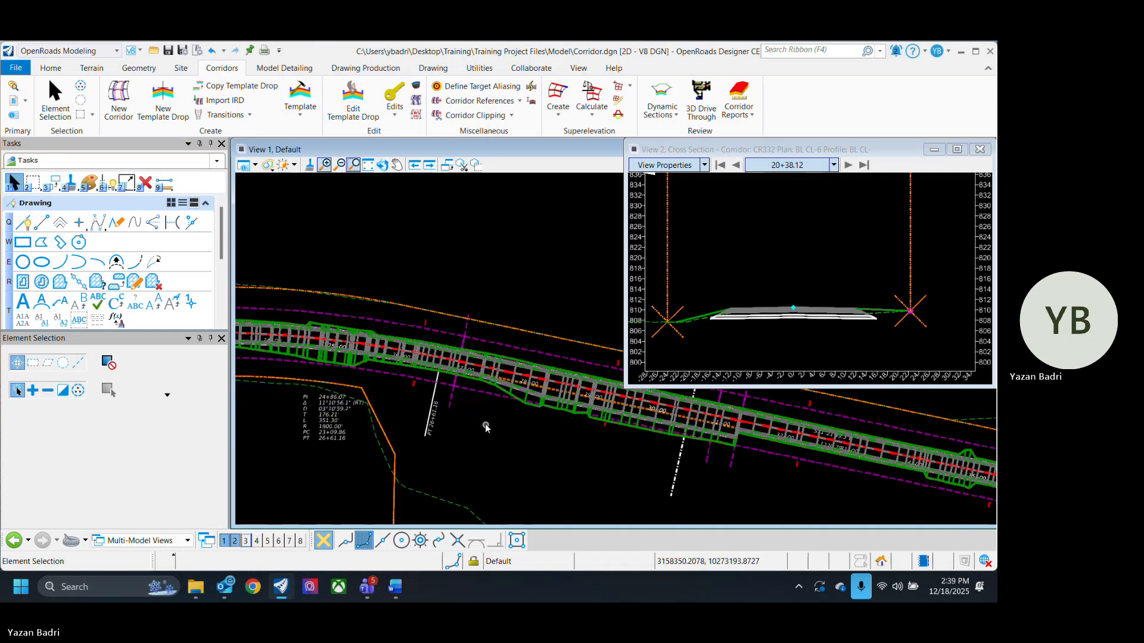
click(497, 390)
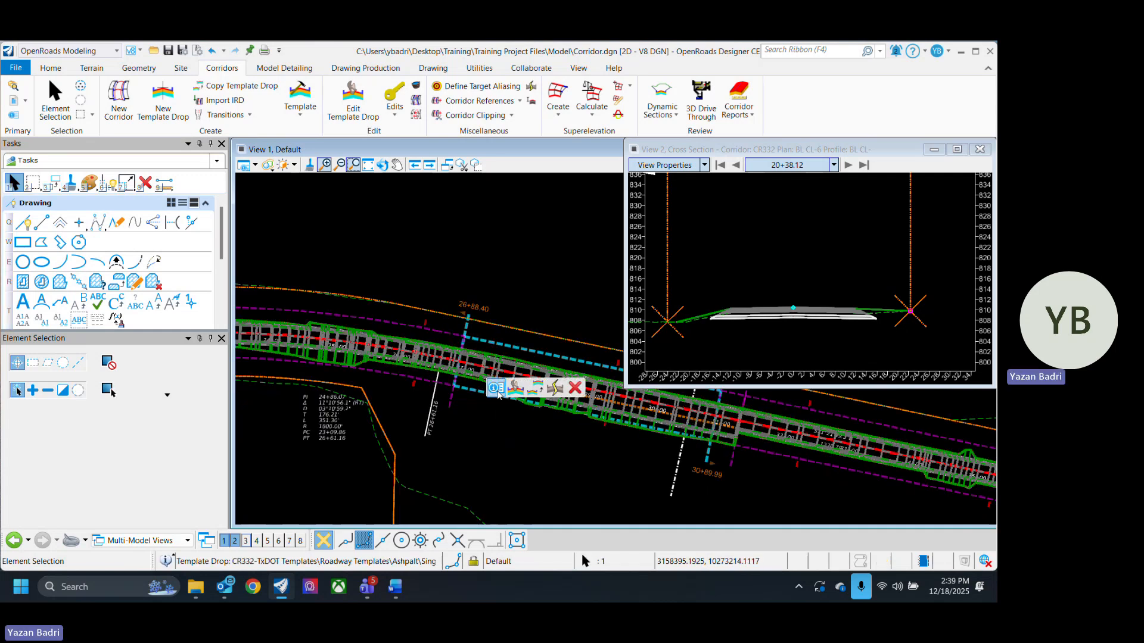
click(649, 368)
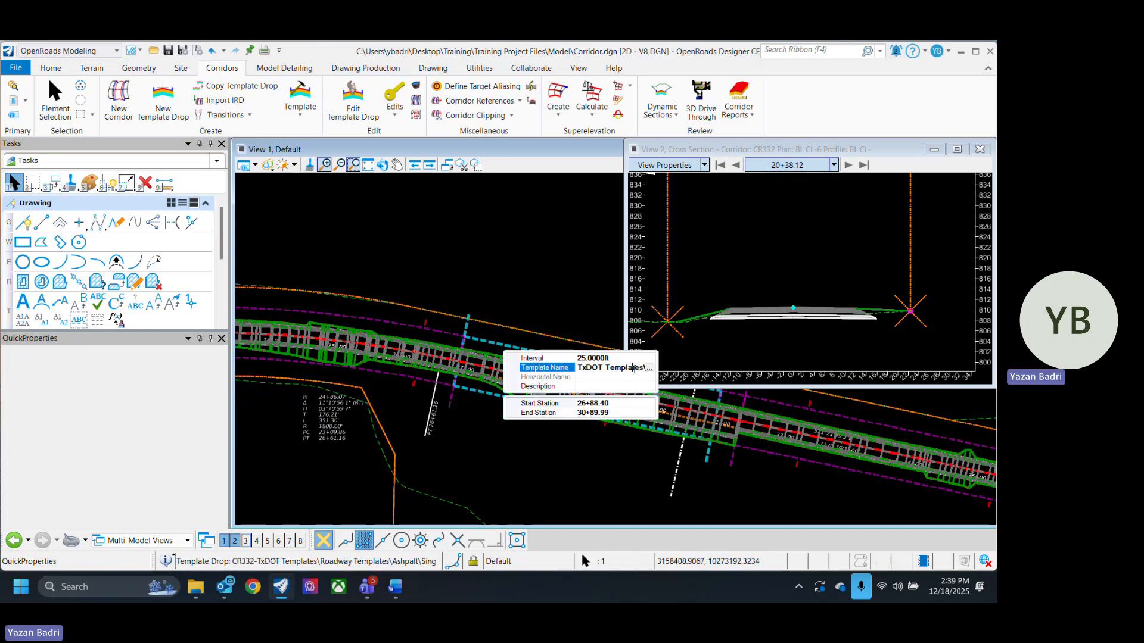
click(650, 369)
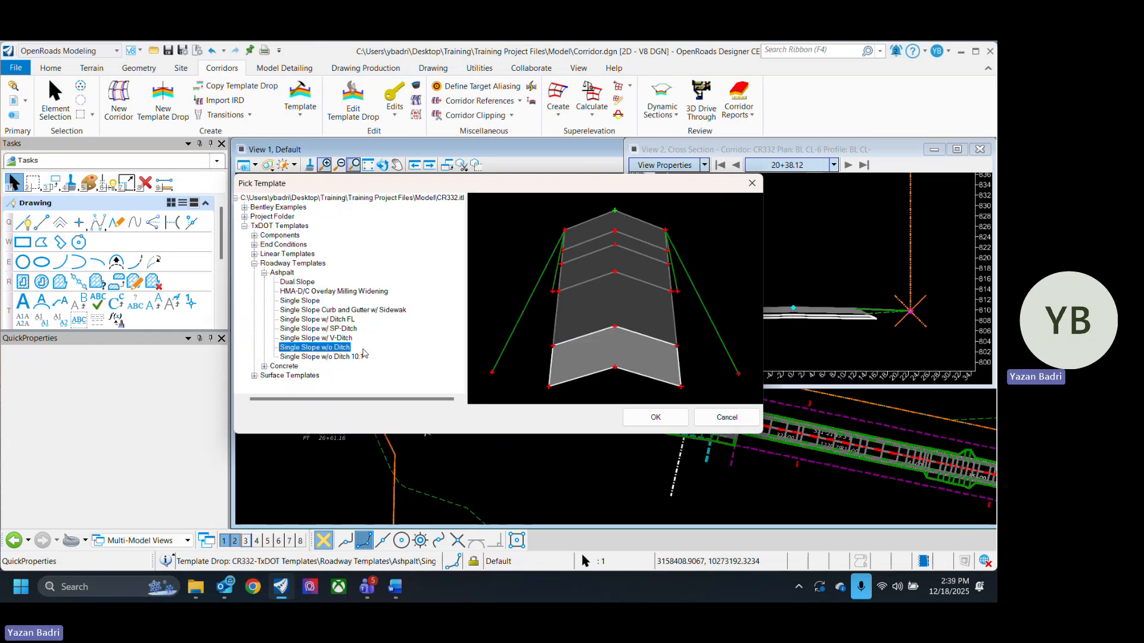
click(347, 325)
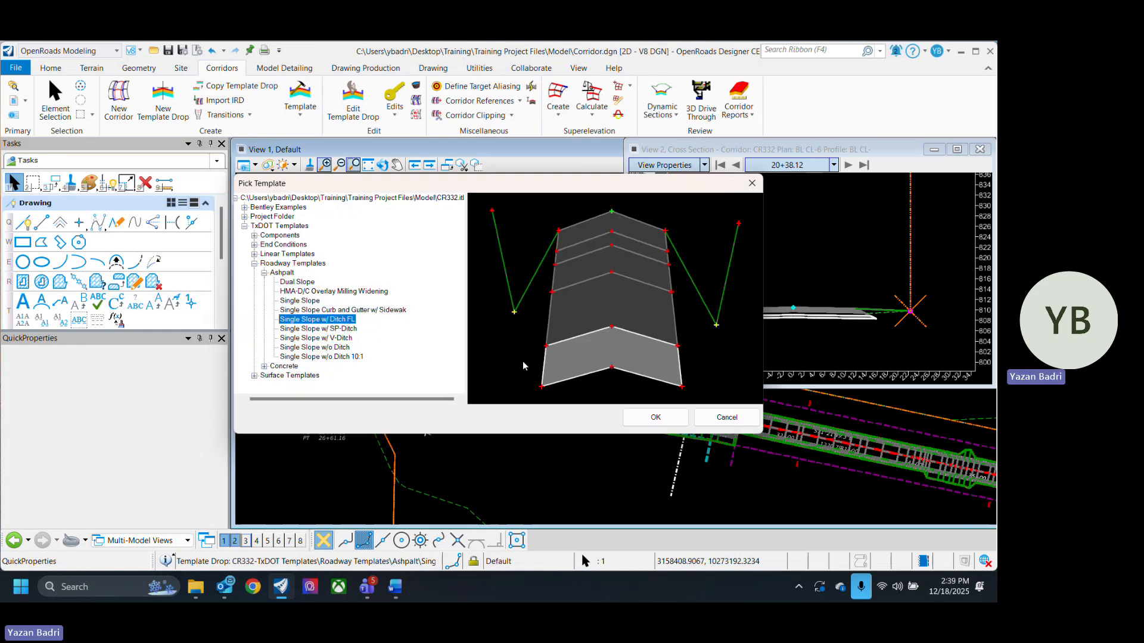
click(655, 417)
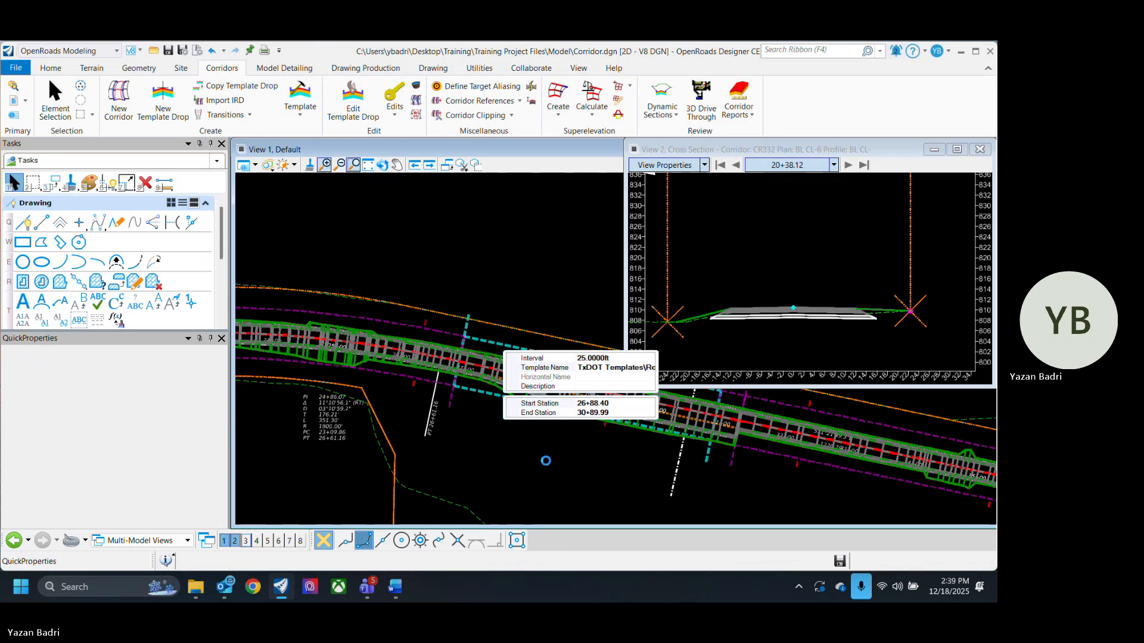
- Assign the Single Slope w/ Ditch FL template to the template drop from 31+27.78 to 49+65.33
scroll(524, 443, down, 2)
click(521, 444)
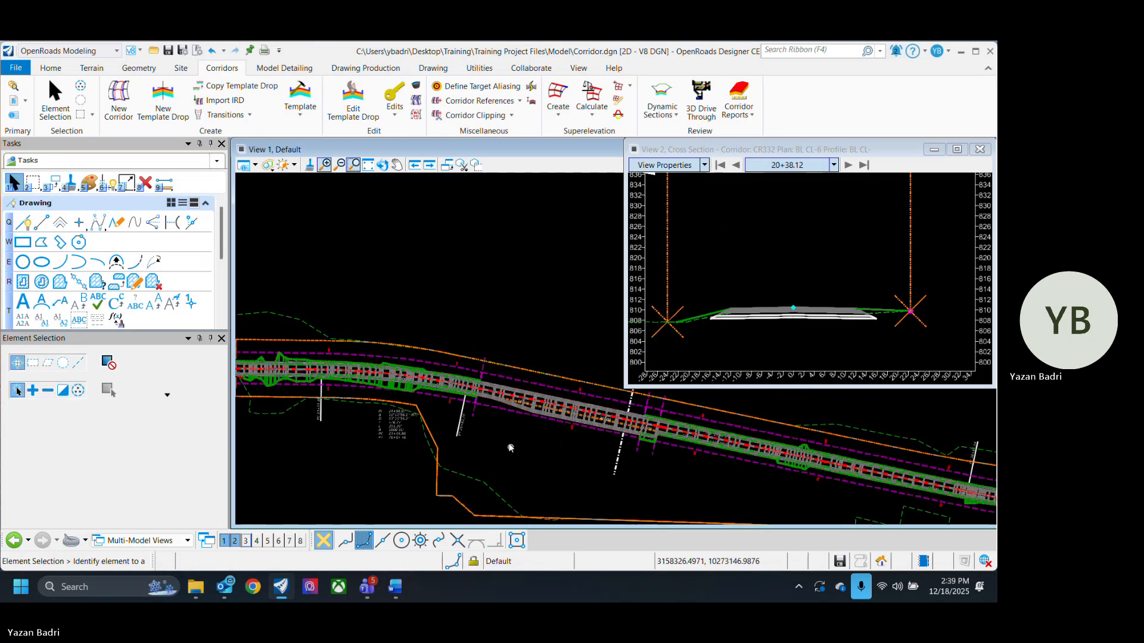
scroll(498, 433, up, 3)
scroll(442, 399, down, 1)
scroll(439, 398, down, 2)
scroll(649, 427, up, 2)
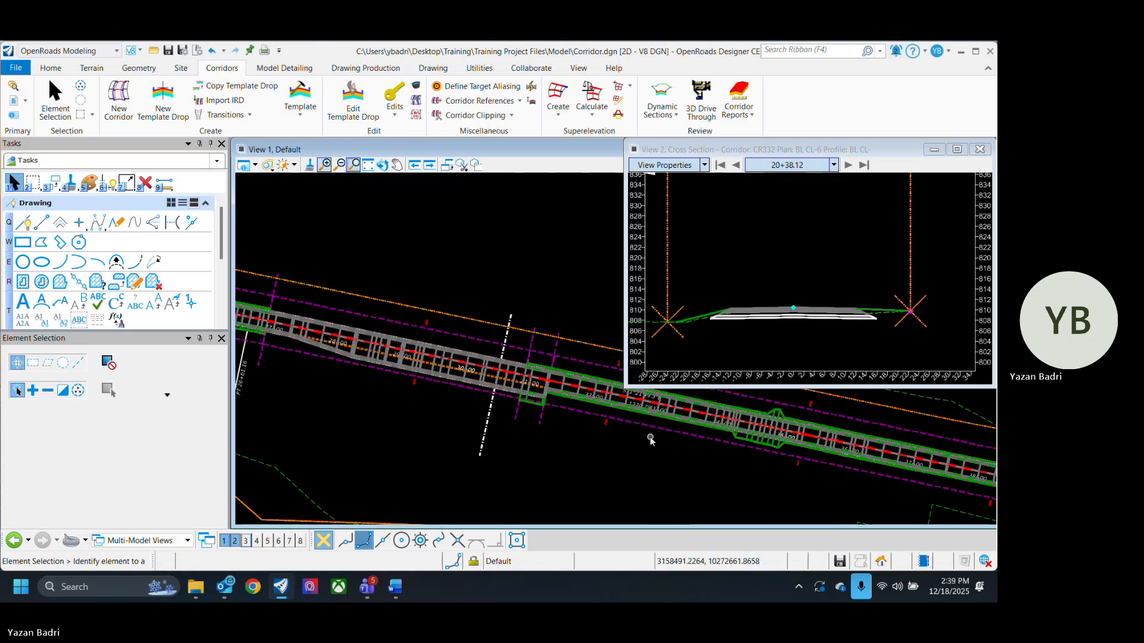
click(649, 426)
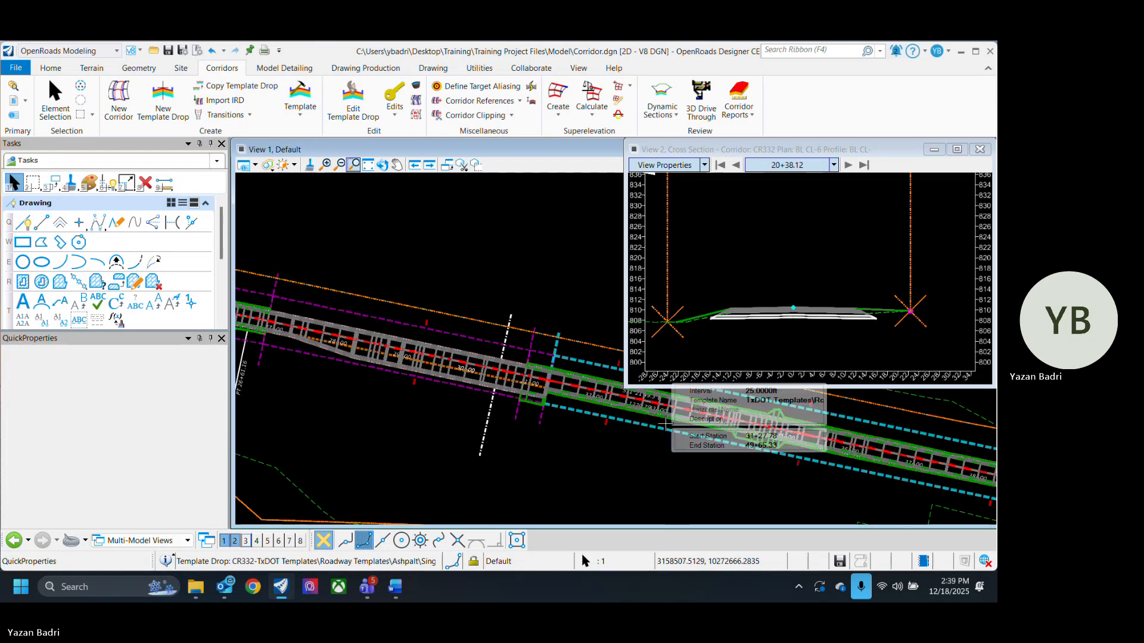
click(795, 403)
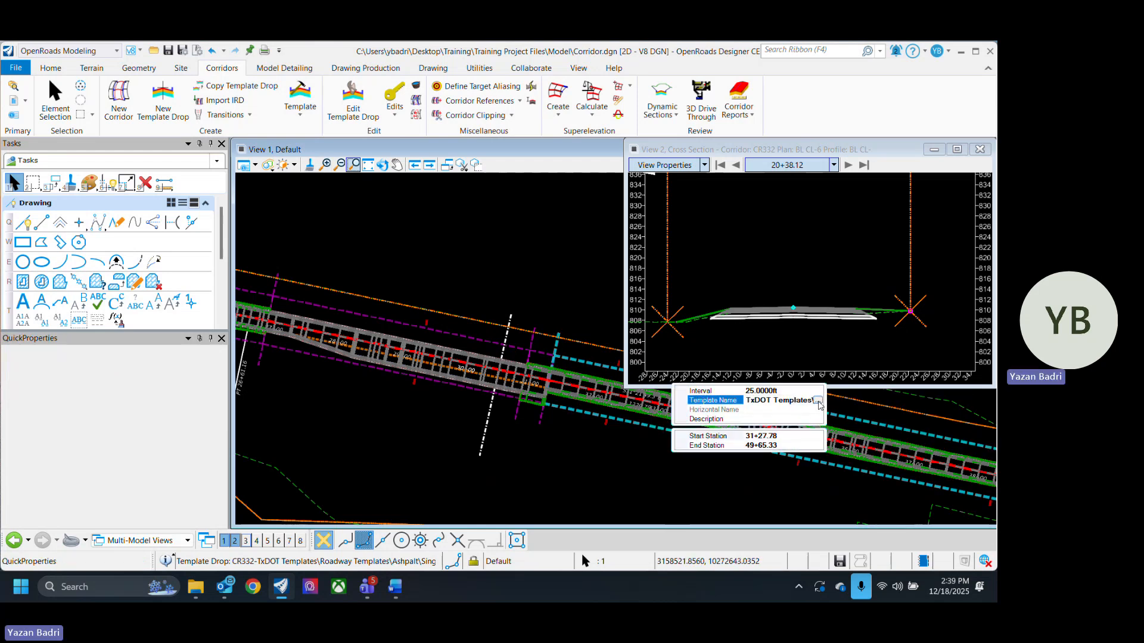
click(818, 401)
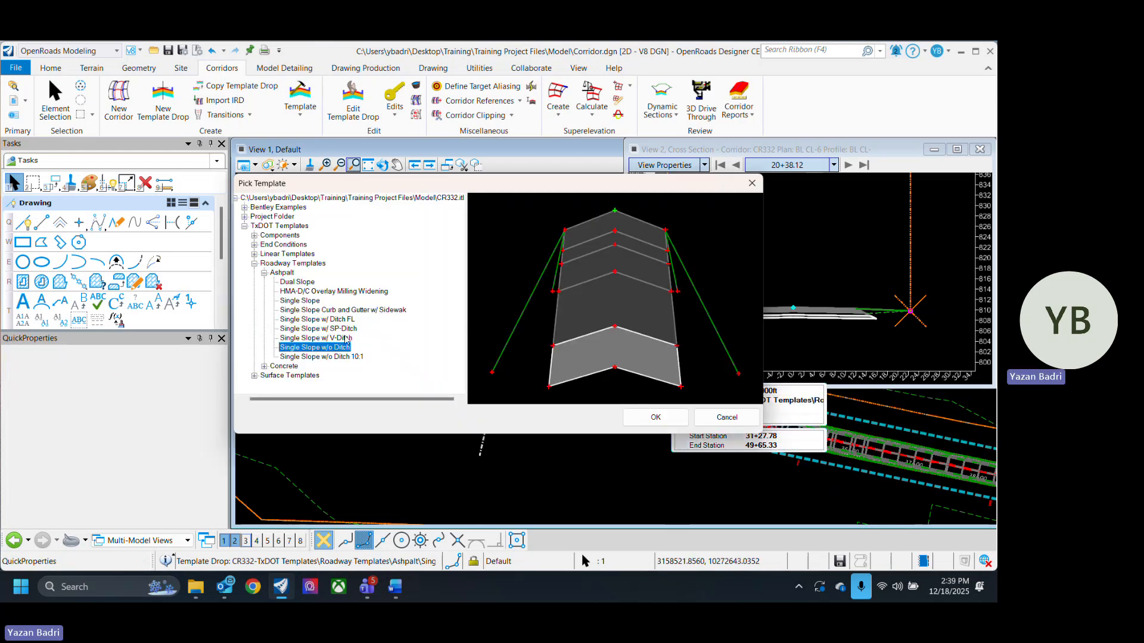
click(348, 321)
click(656, 417)
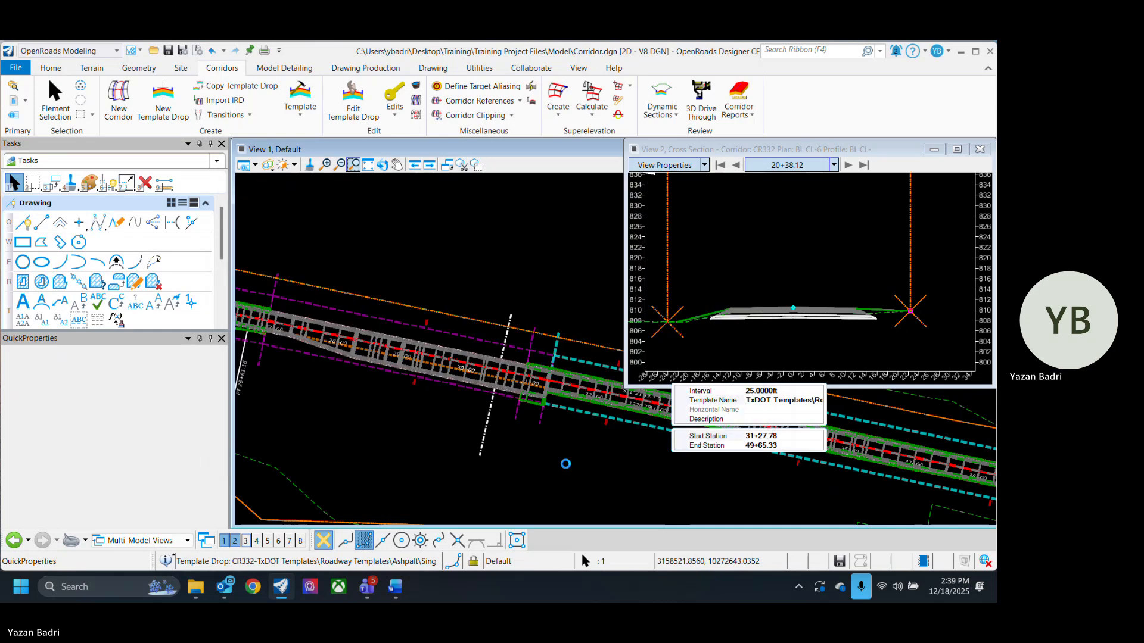
- Assign the Single Slope w/ Ditch FL template to the template drop from 20+92.83 to 26+88.40
scroll(625, 446, down, 3)
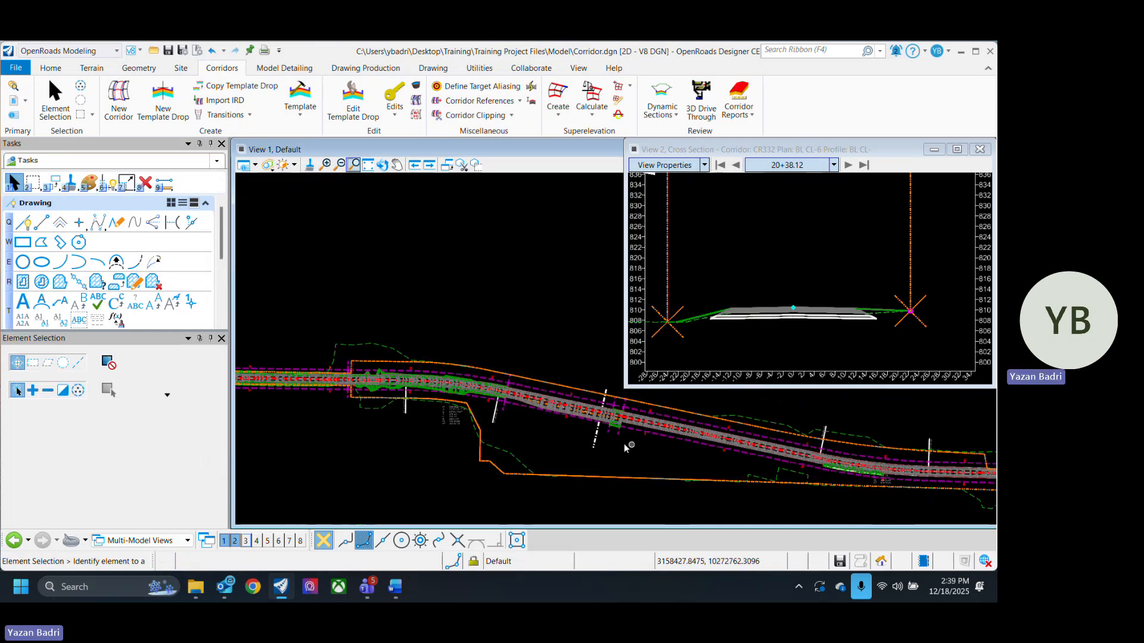
scroll(648, 455, up, 3)
scroll(631, 452, up, 3)
scroll(539, 470, down, 3)
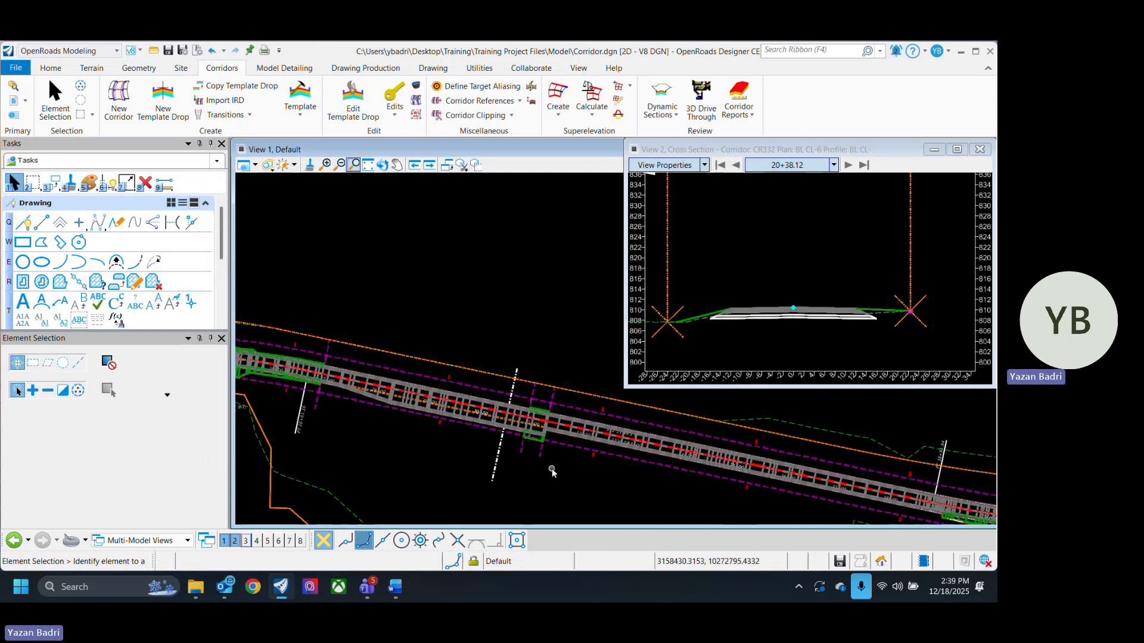
scroll(524, 461, down, 3)
scroll(515, 429, up, 3)
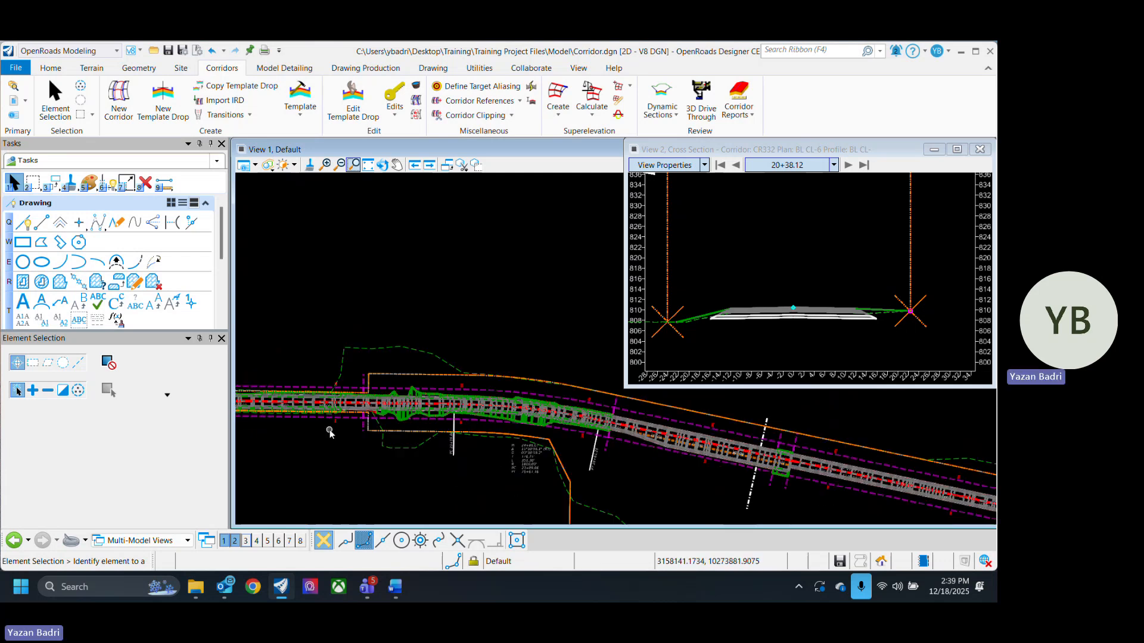
click(13, 100)
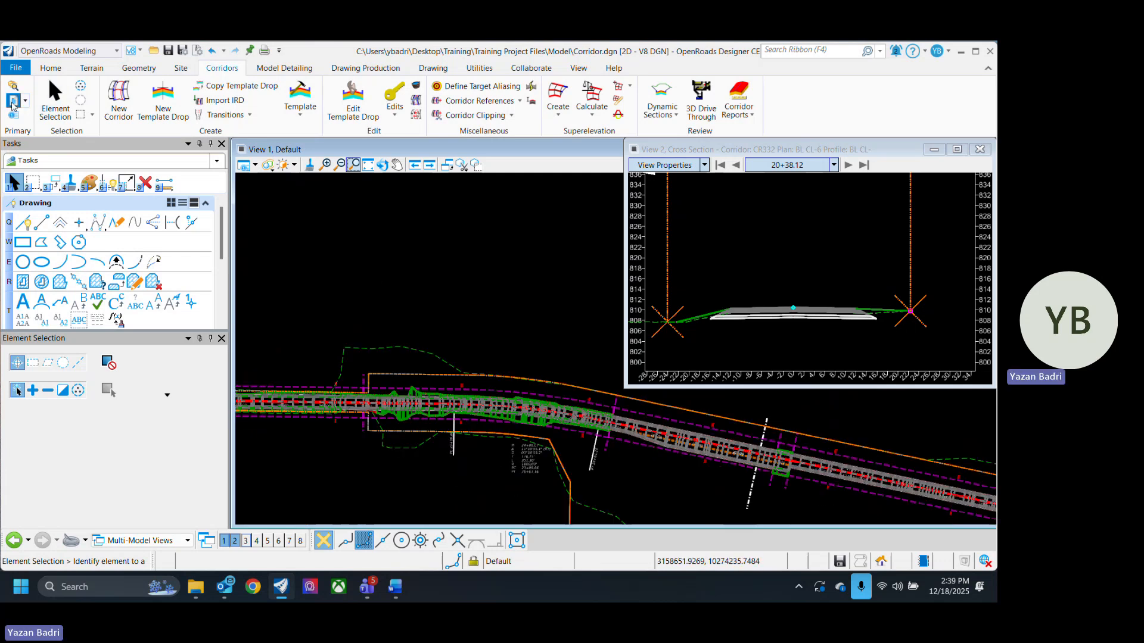
click(533, 208)
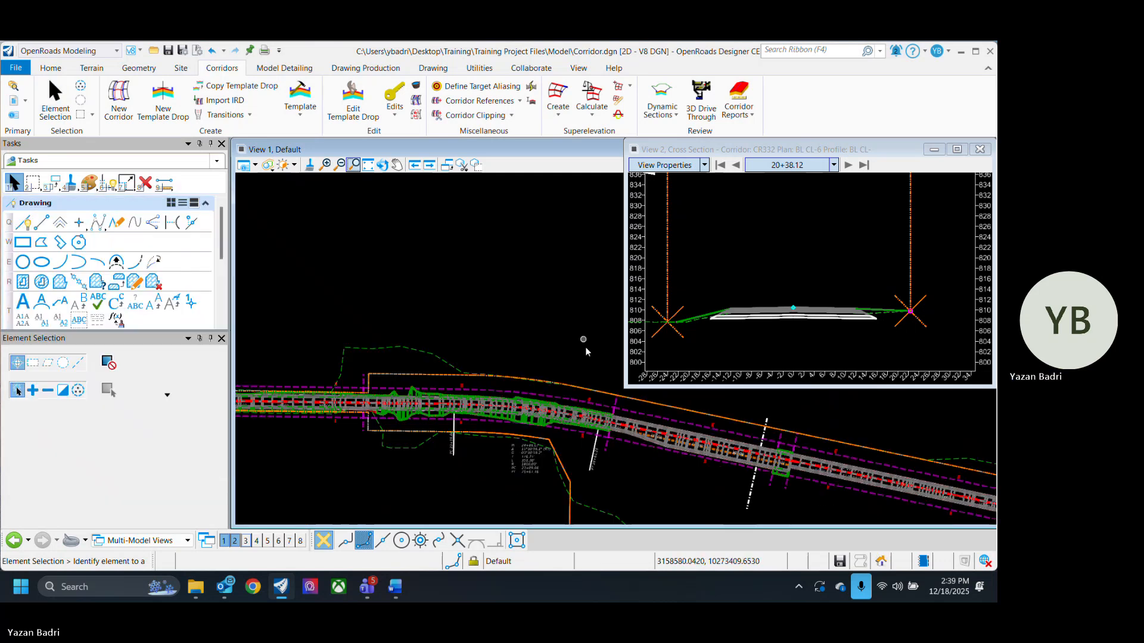
scroll(552, 456, up, 3)
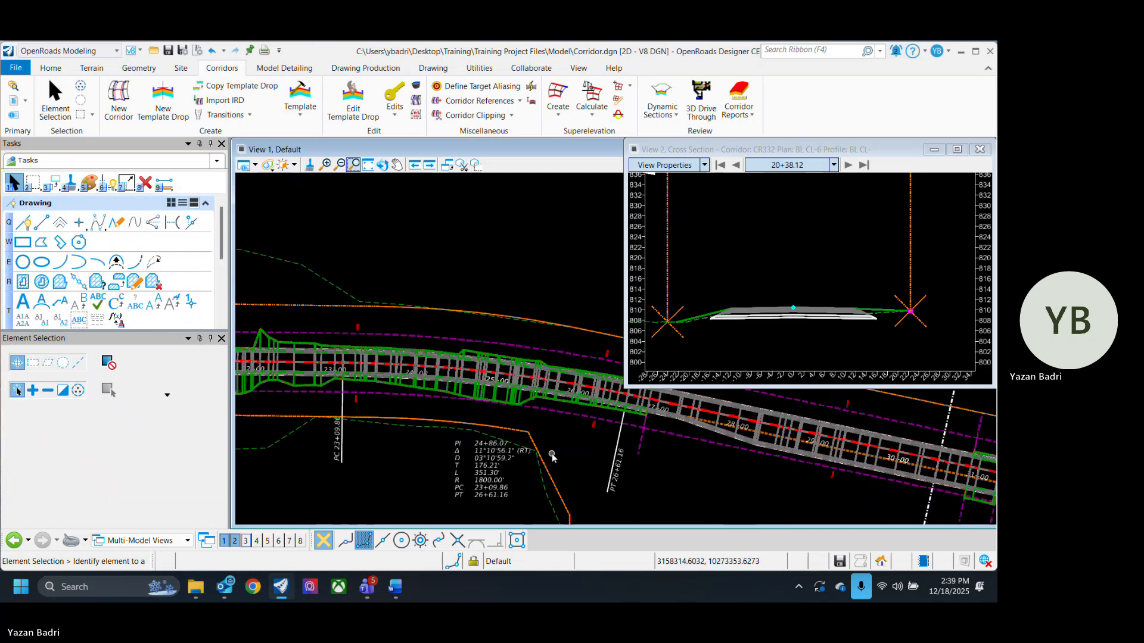
click(554, 413)
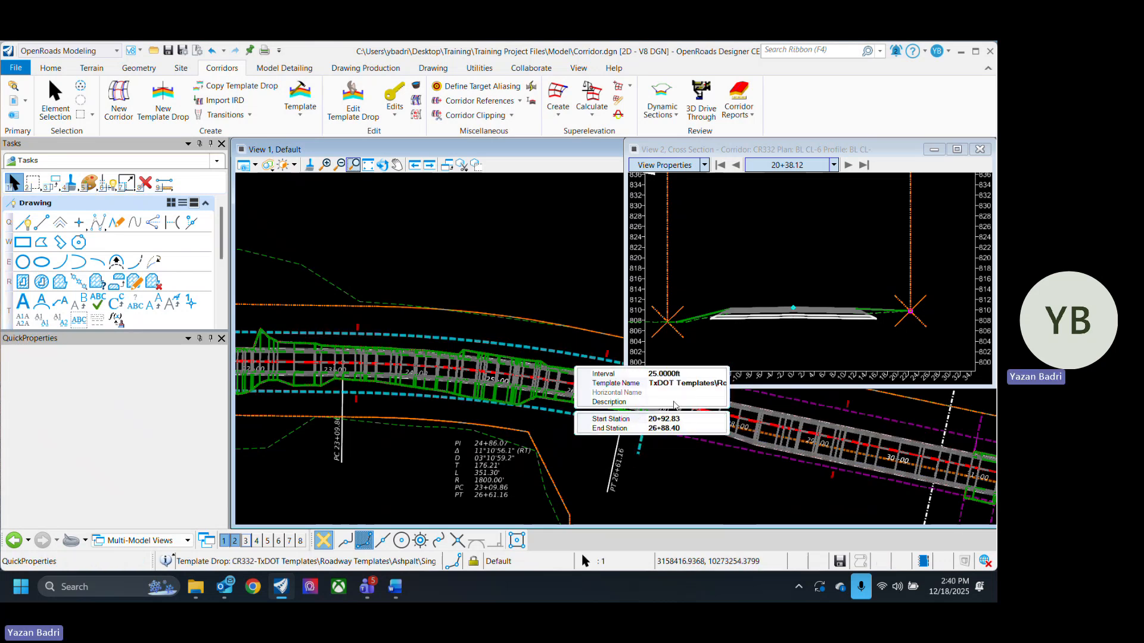
click(694, 384)
click(721, 385)
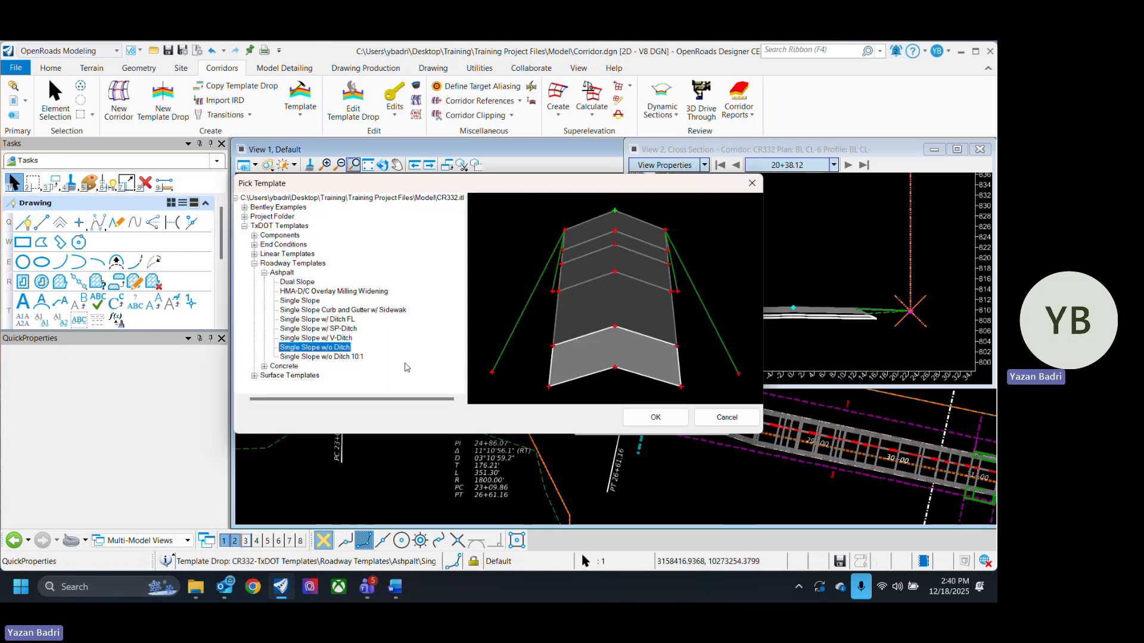
click(348, 328)
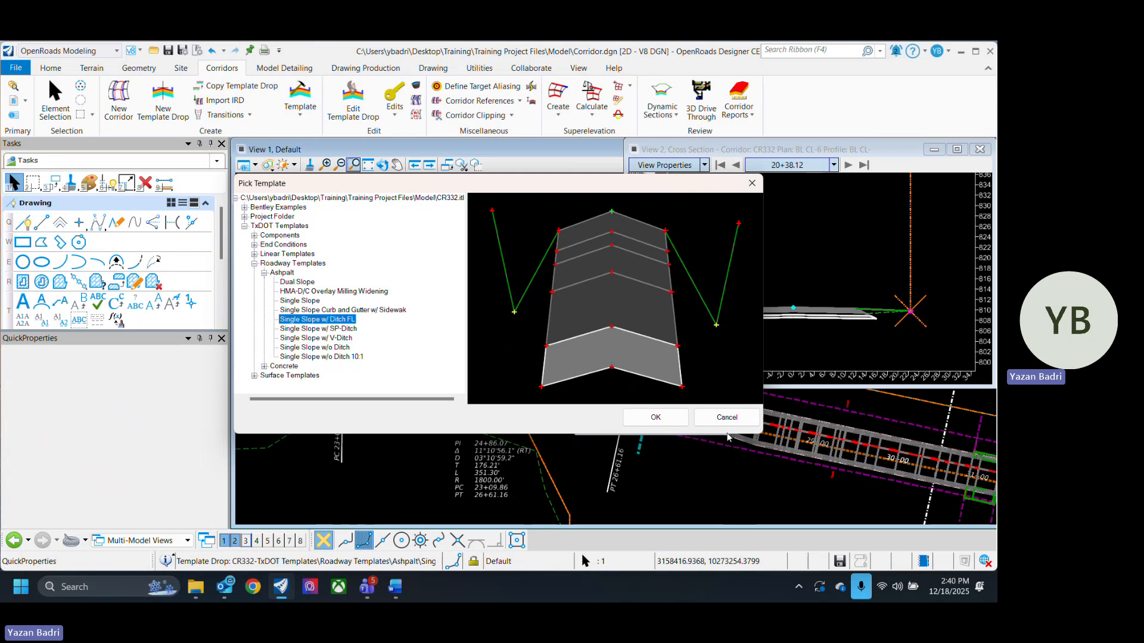
click(655, 417)
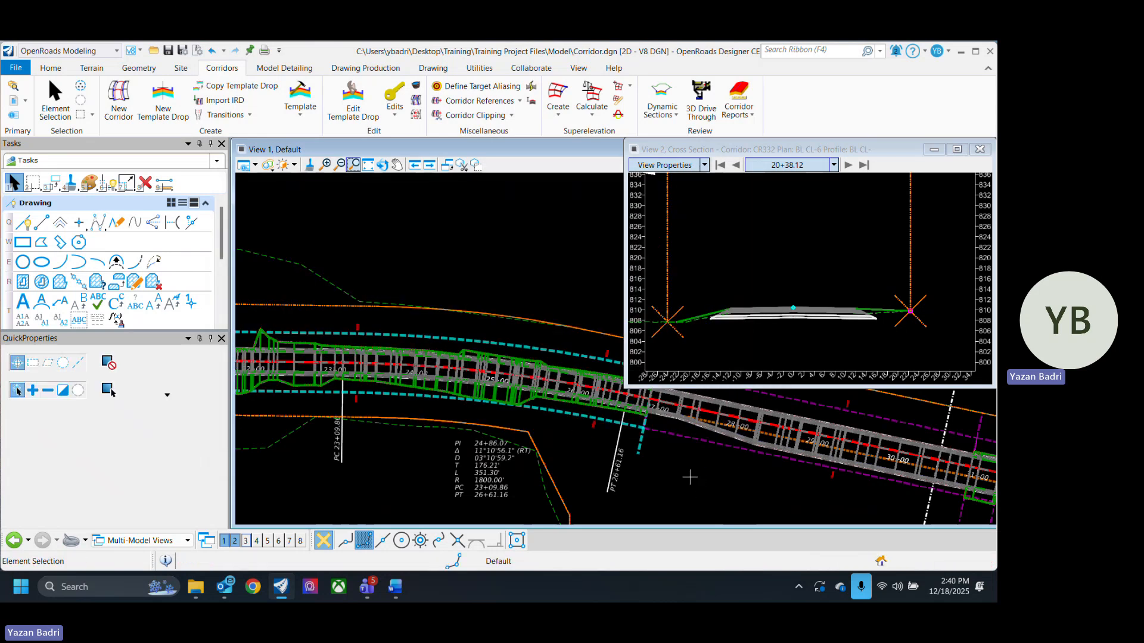
- Reopen the template picker for the 20+92.83 to 26+88.40 drop and reconfirm Single Slope w/ Ditch FL
scroll(569, 467, down, 3)
scroll(569, 467, up, 2)
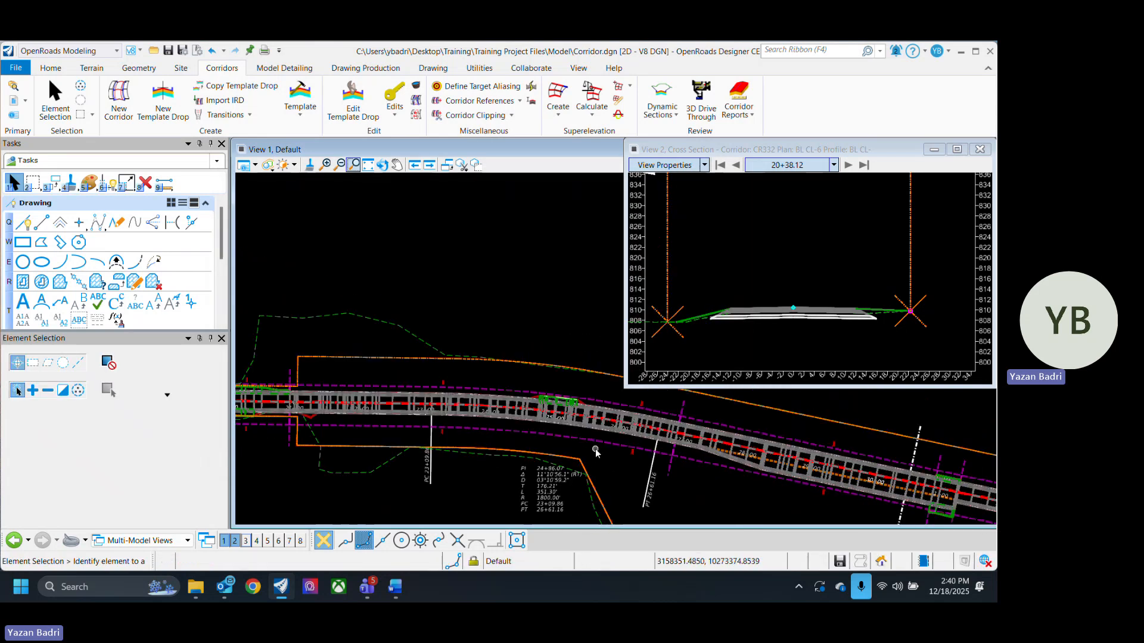
click(605, 446)
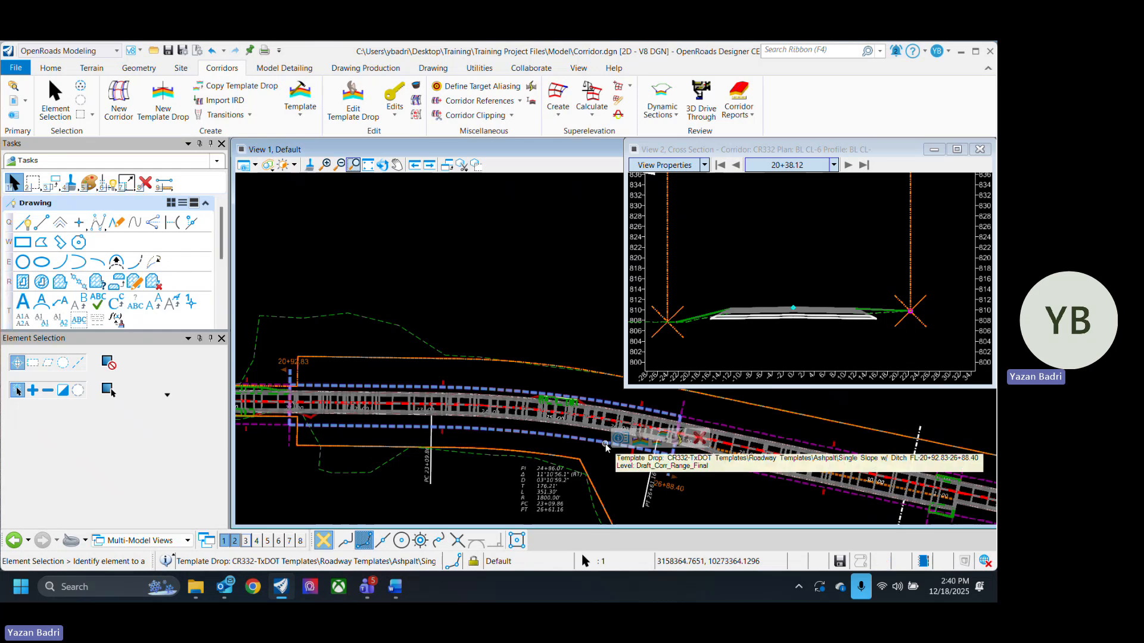
click(621, 440)
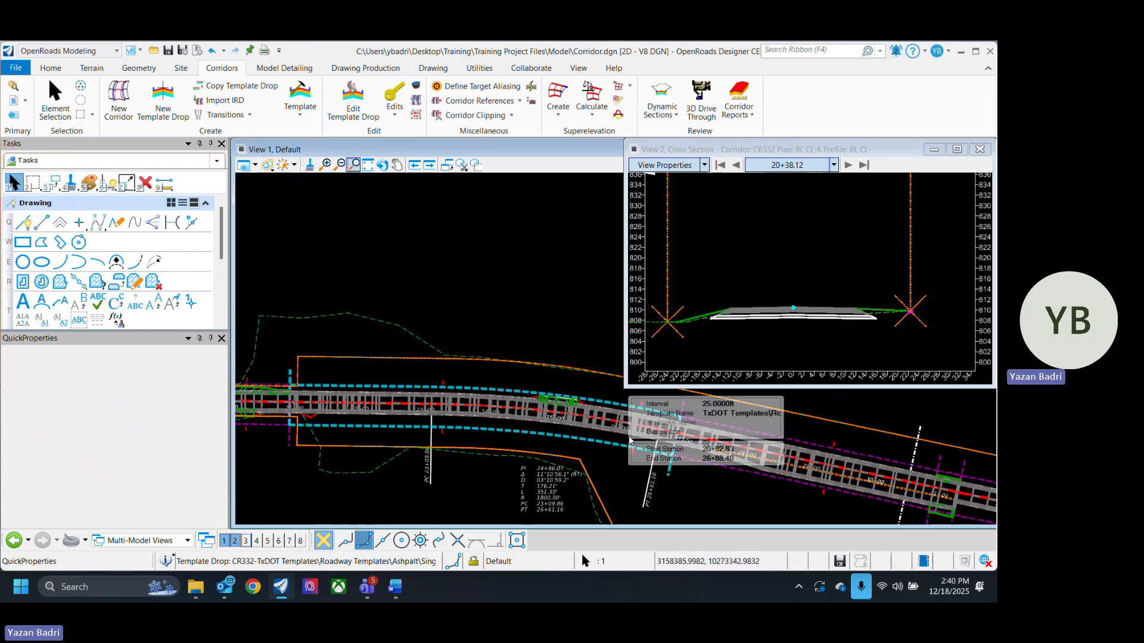
click(749, 412)
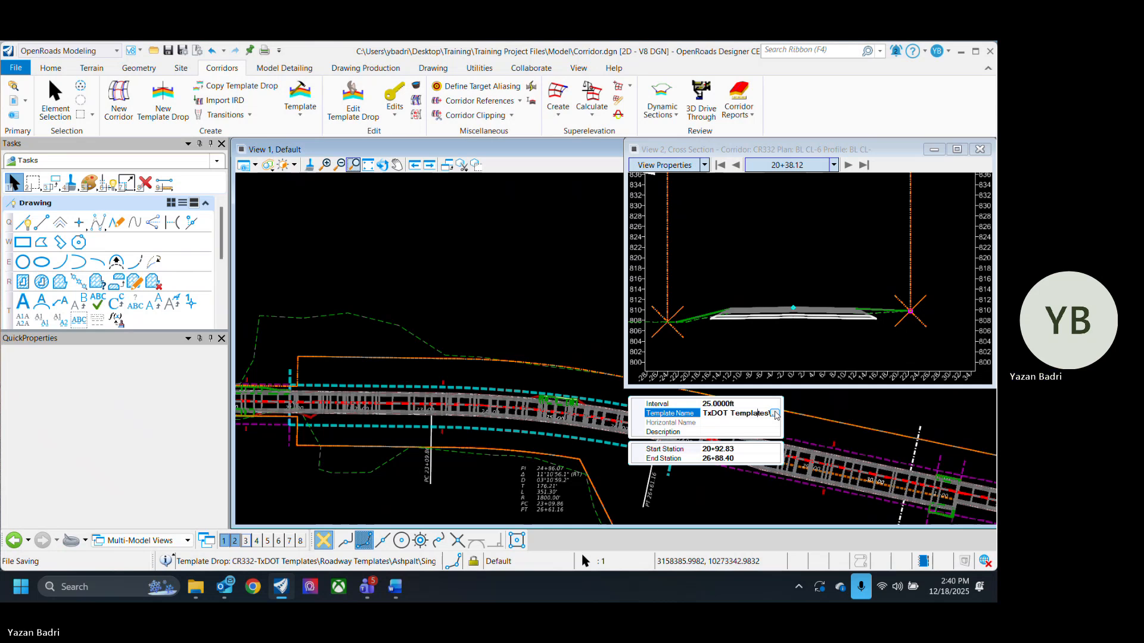
click(774, 413)
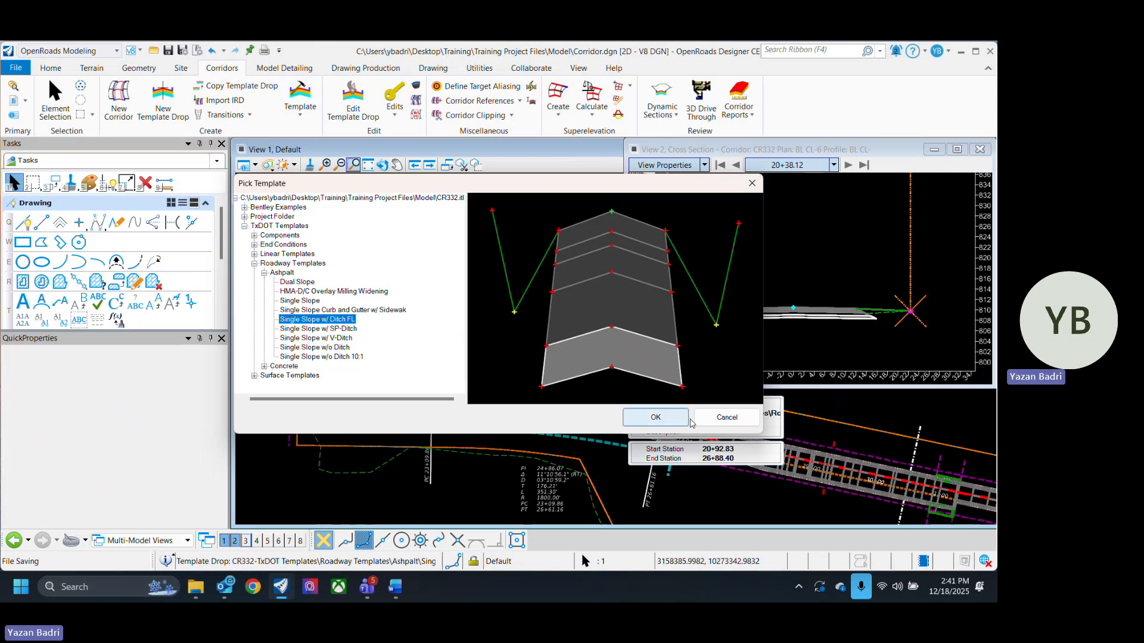
click(656, 417)
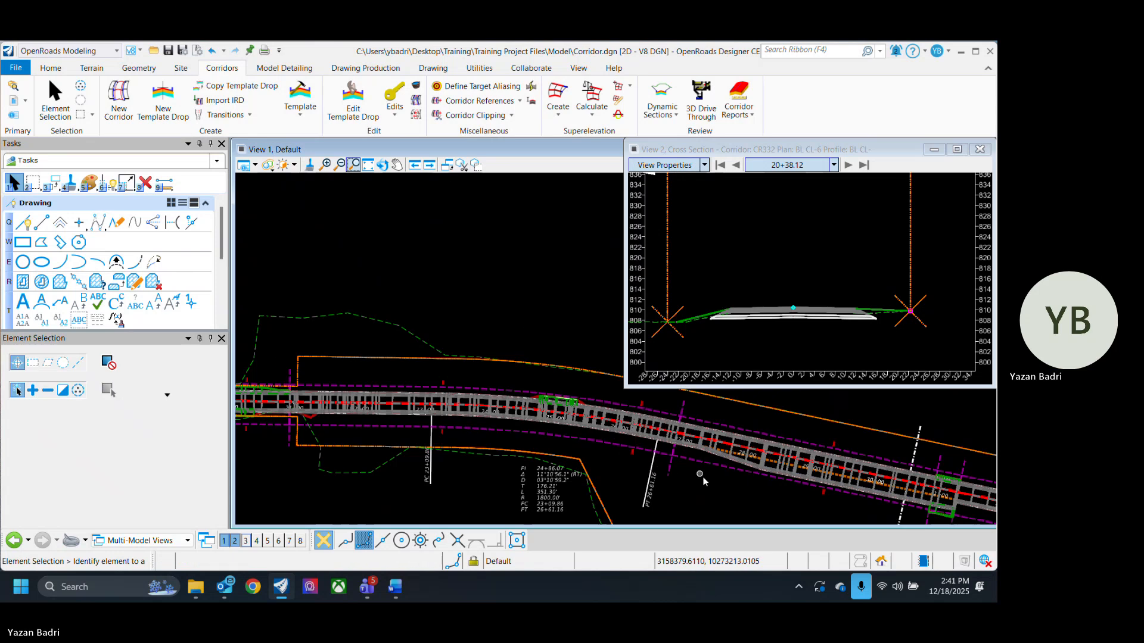
middle_drag(750, 488, 669, 471)
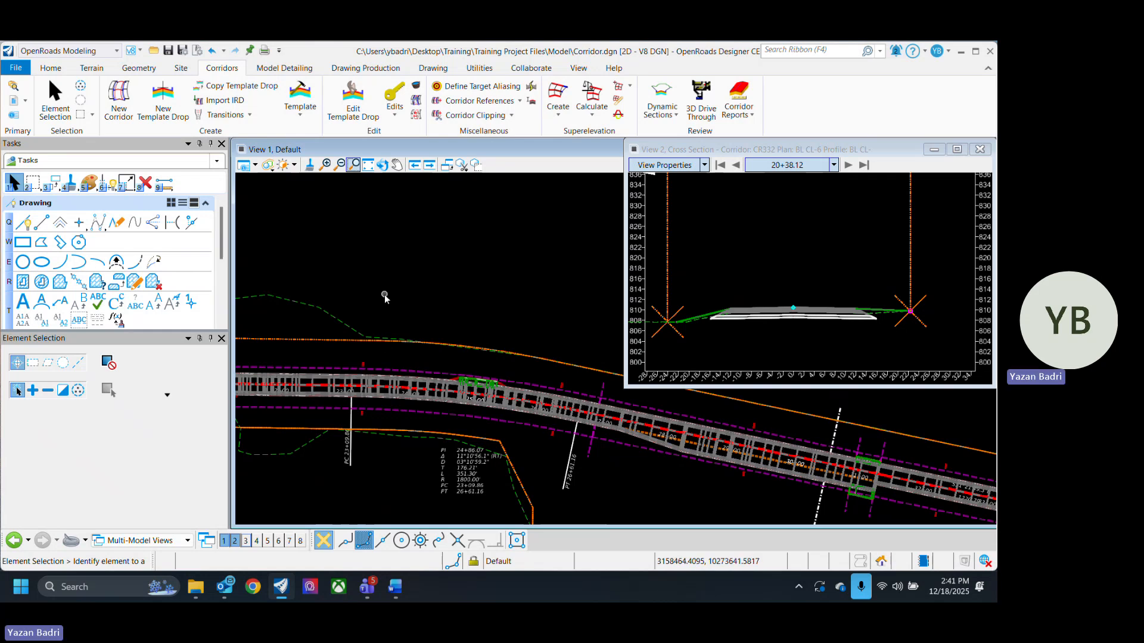
middle_drag(392, 395, 515, 422)
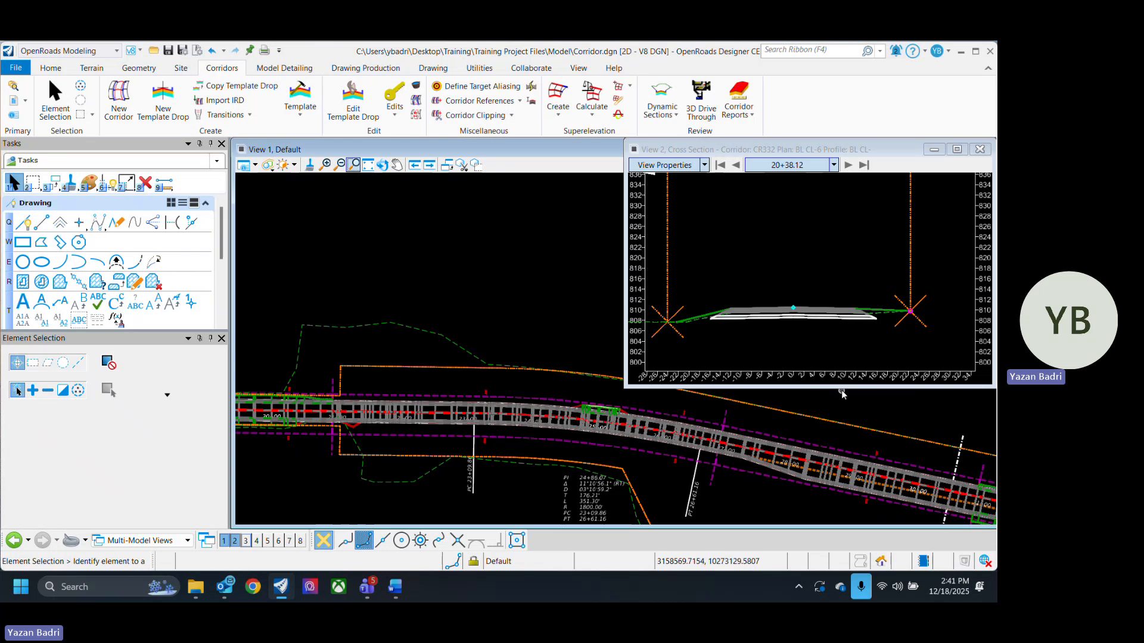
- Inspect the corridor's starting cross sections, stepping through stations from 20+38.12 onward alongside the plan view
drag(841, 389, 840, 321)
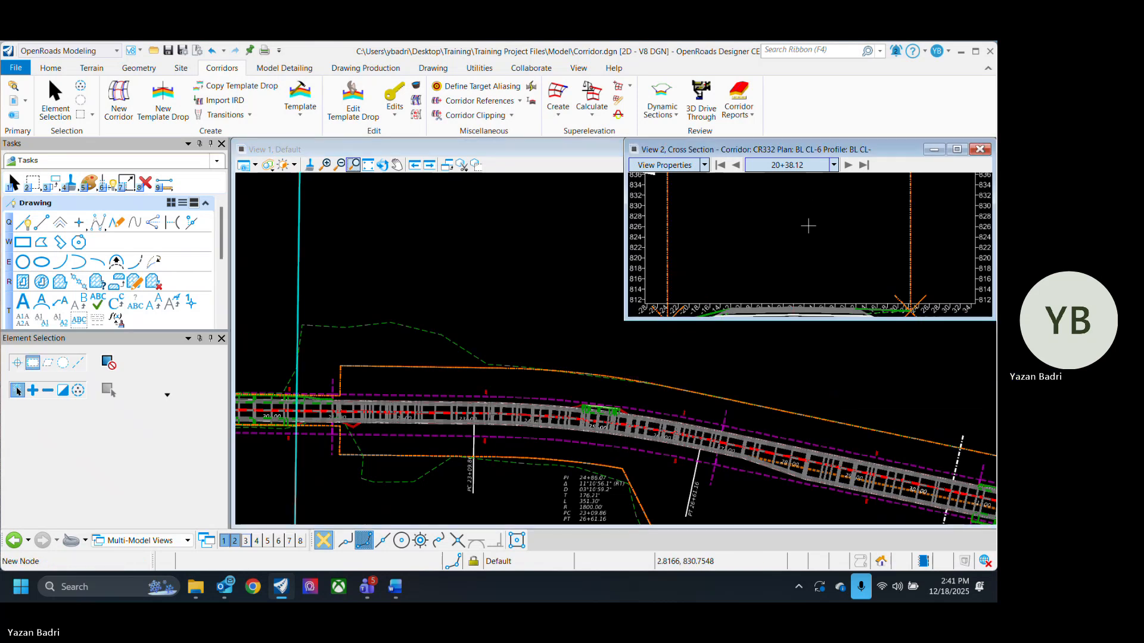
scroll(809, 248, down, 1)
scroll(791, 223, down, 3)
scroll(800, 267, up, 2)
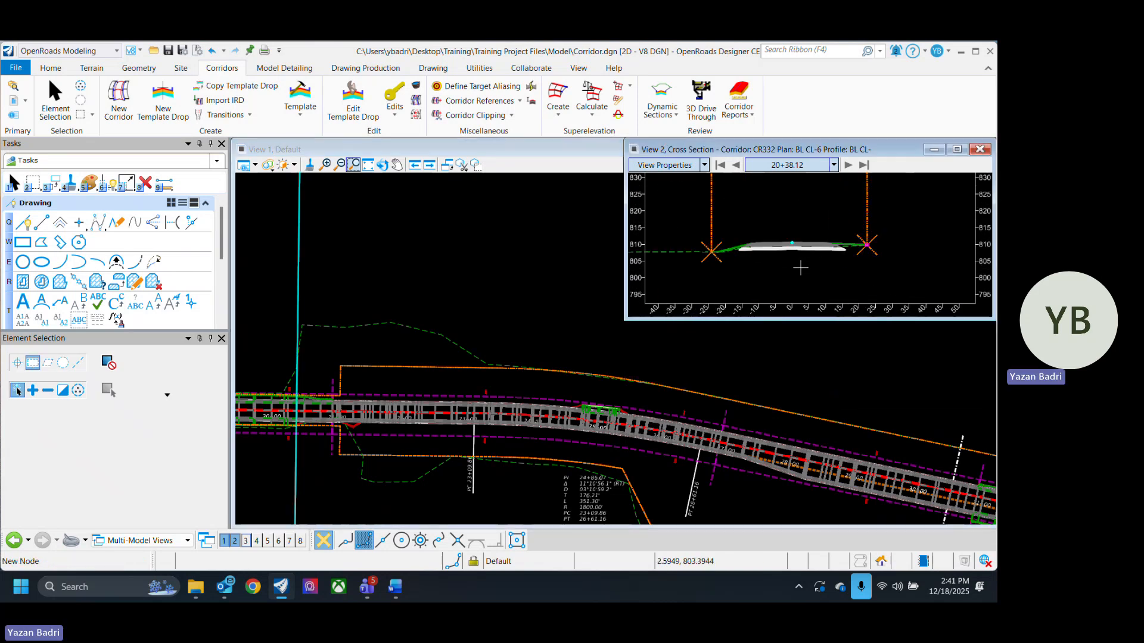
click(54, 99)
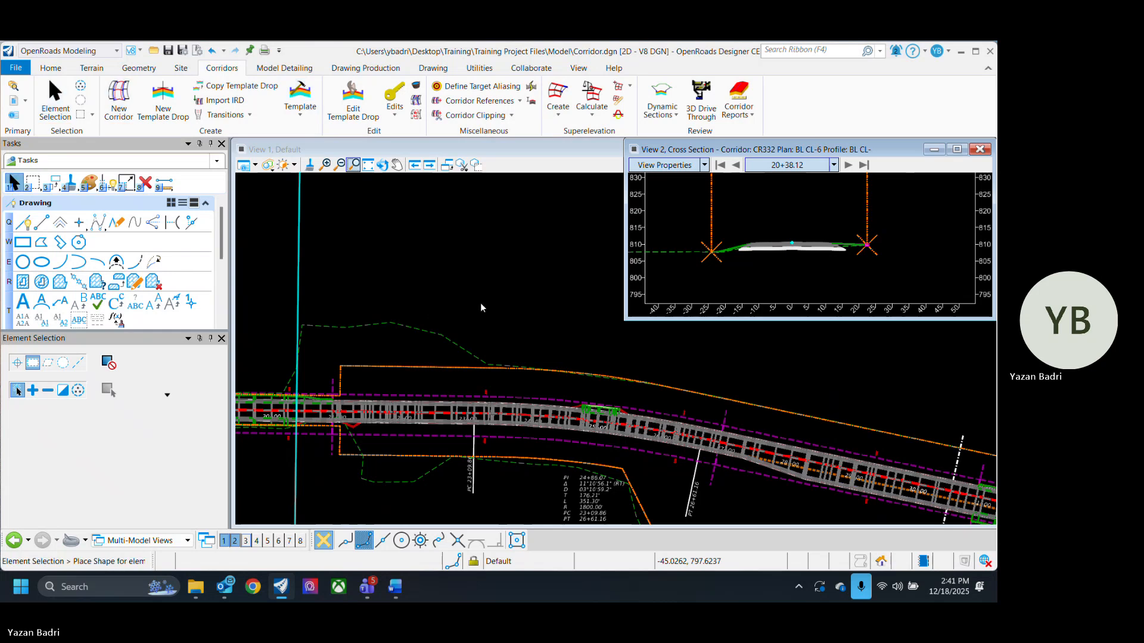
click(483, 307)
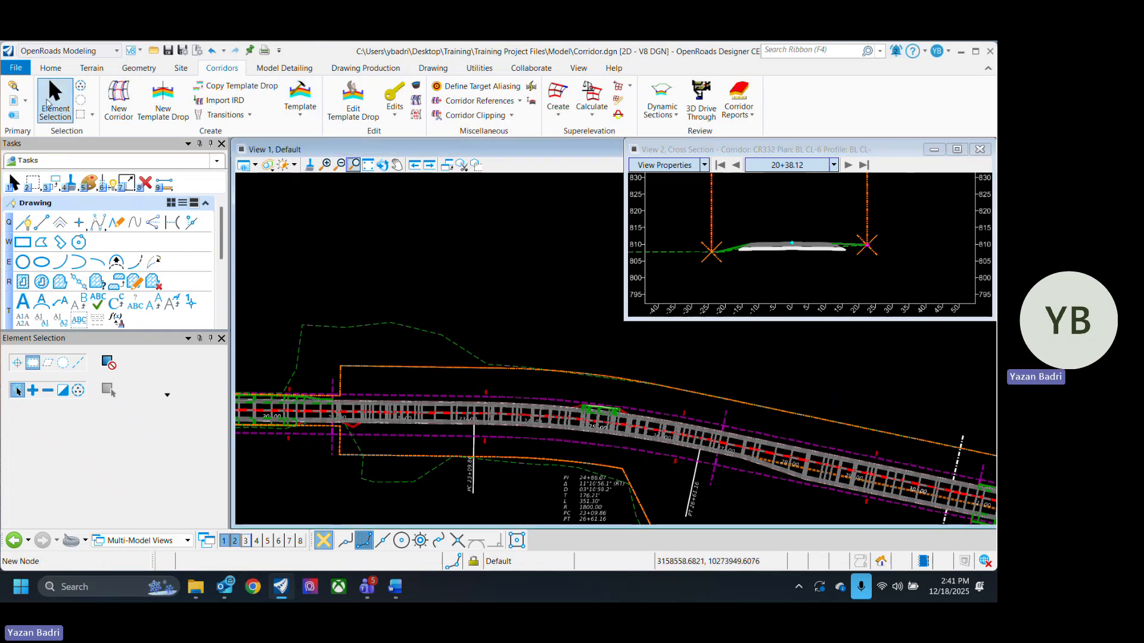
click(49, 102)
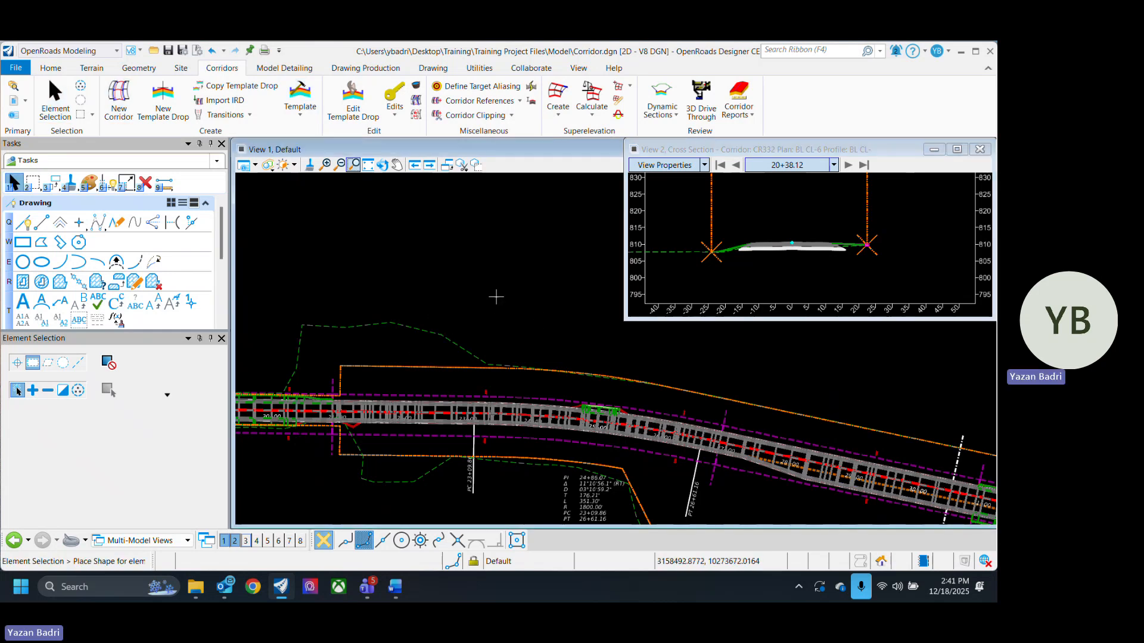
click(18, 363)
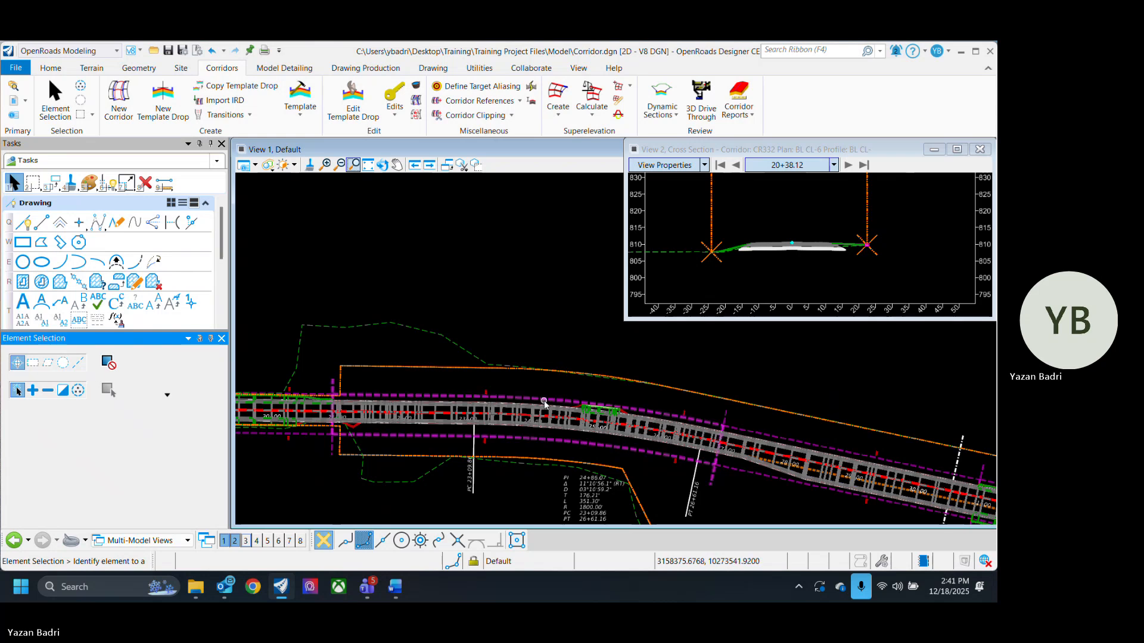
scroll(638, 460, down, 1)
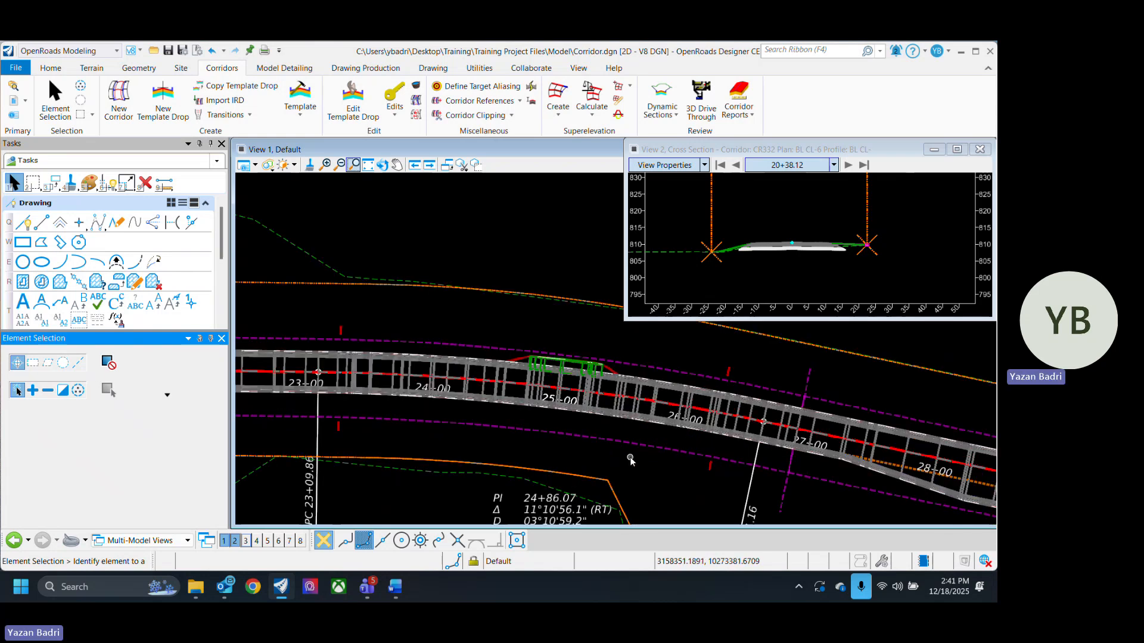
scroll(623, 451, down, 1)
scroll(524, 442, up, 2)
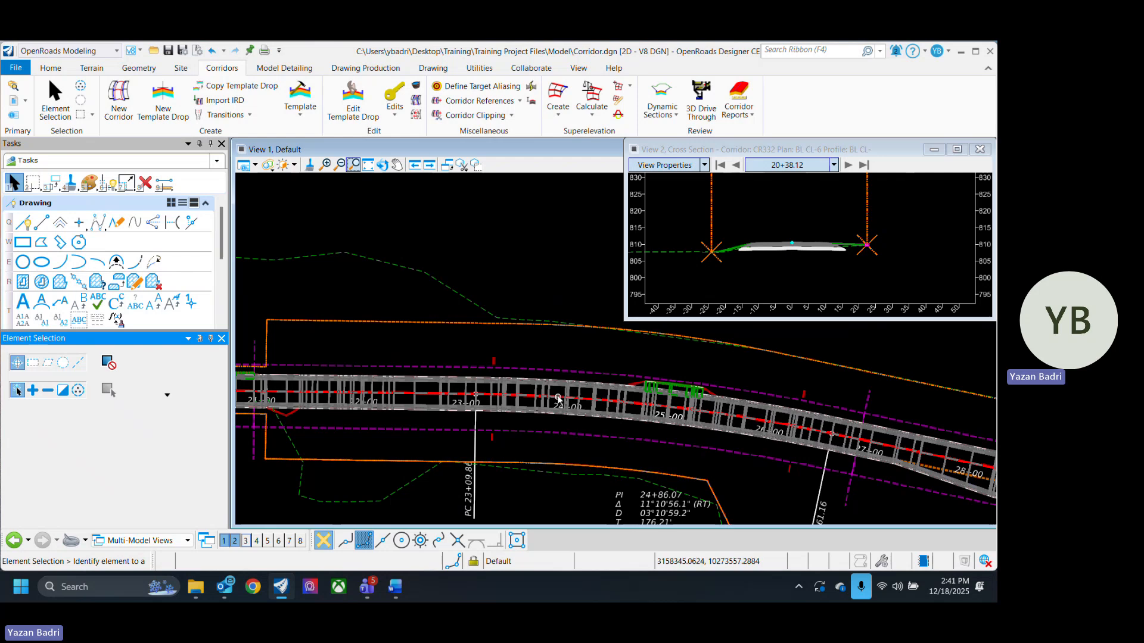
click(848, 166)
click(848, 166)
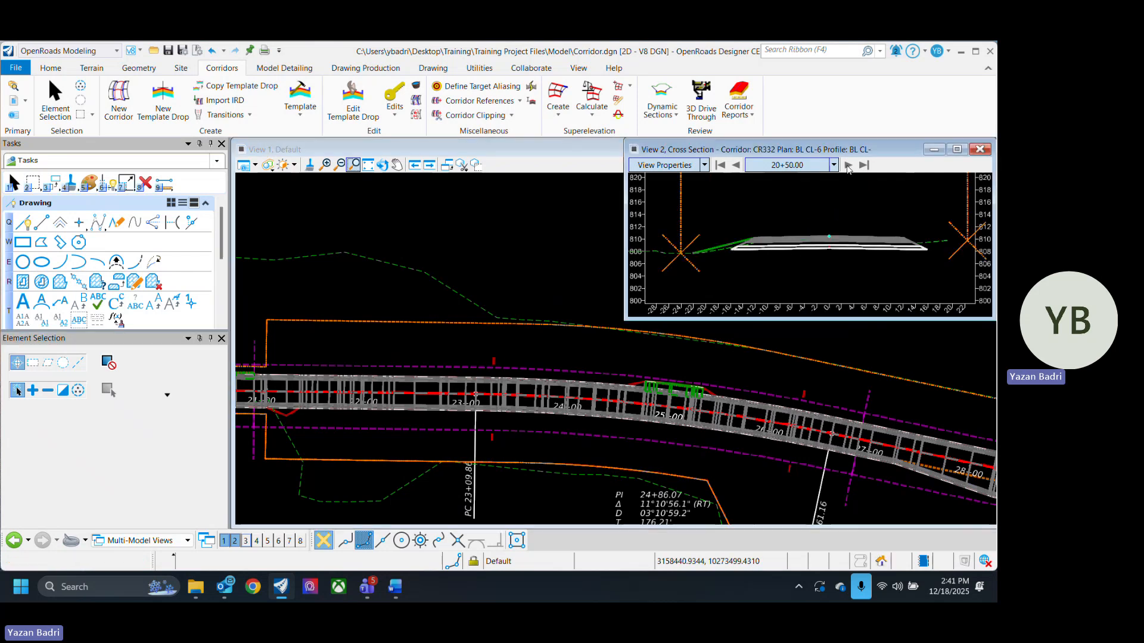
click(849, 166)
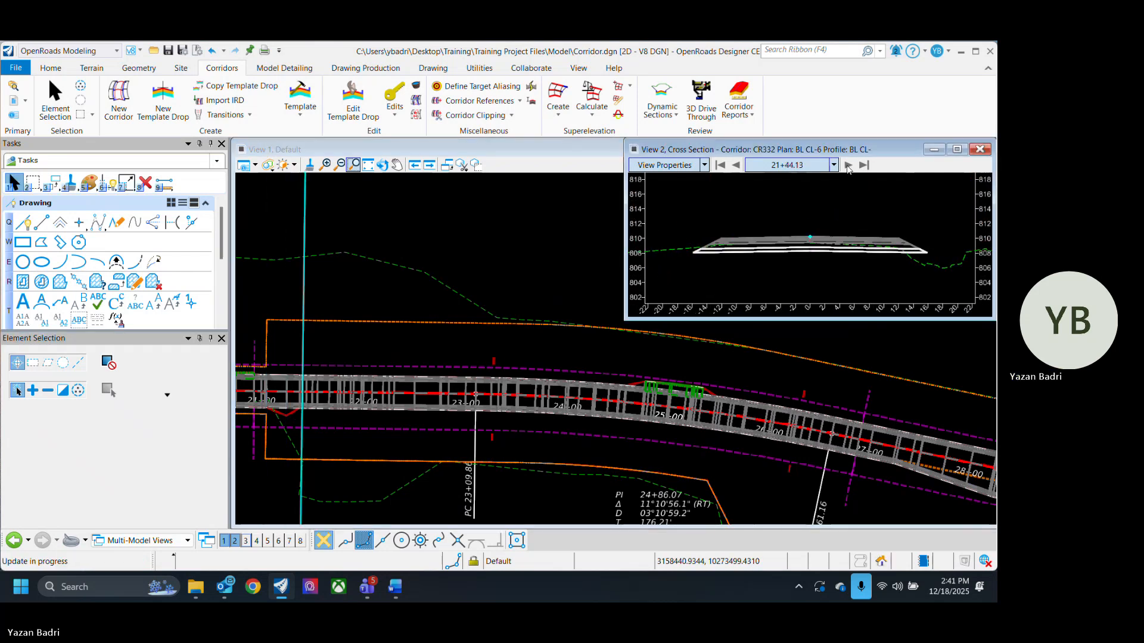
scroll(956, 270, down, 4)
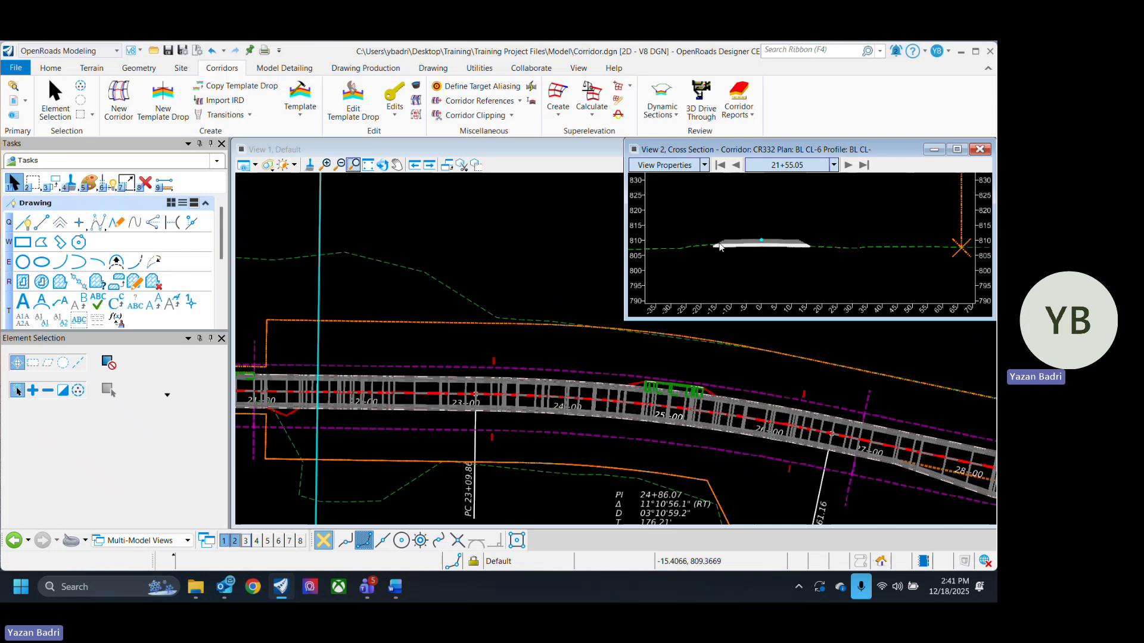
scroll(858, 268, up, 2)
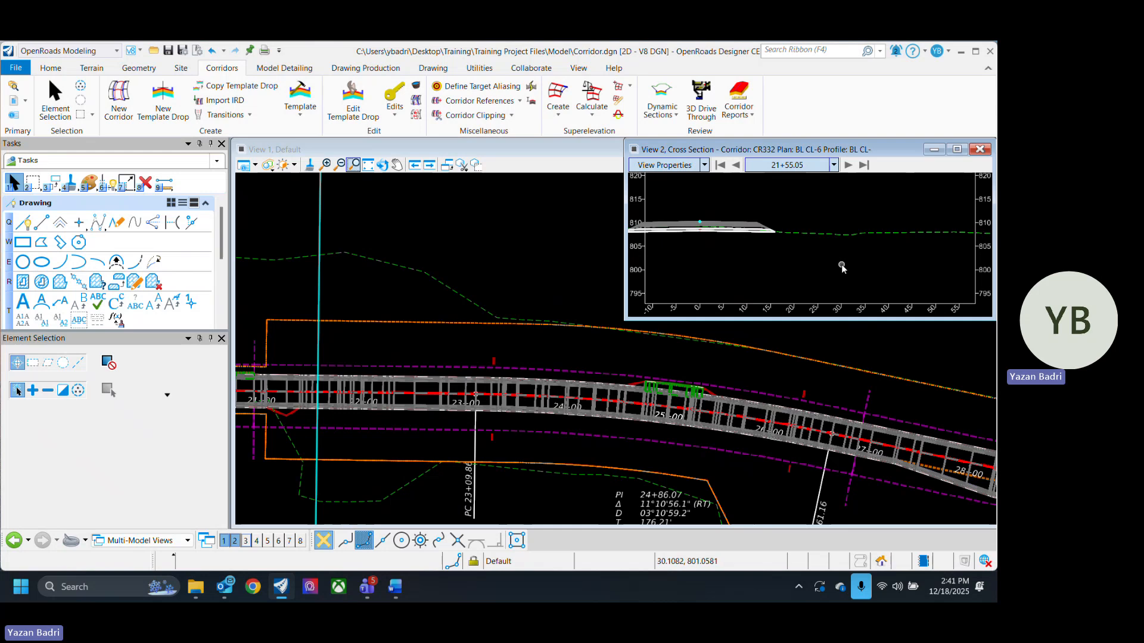
click(606, 450)
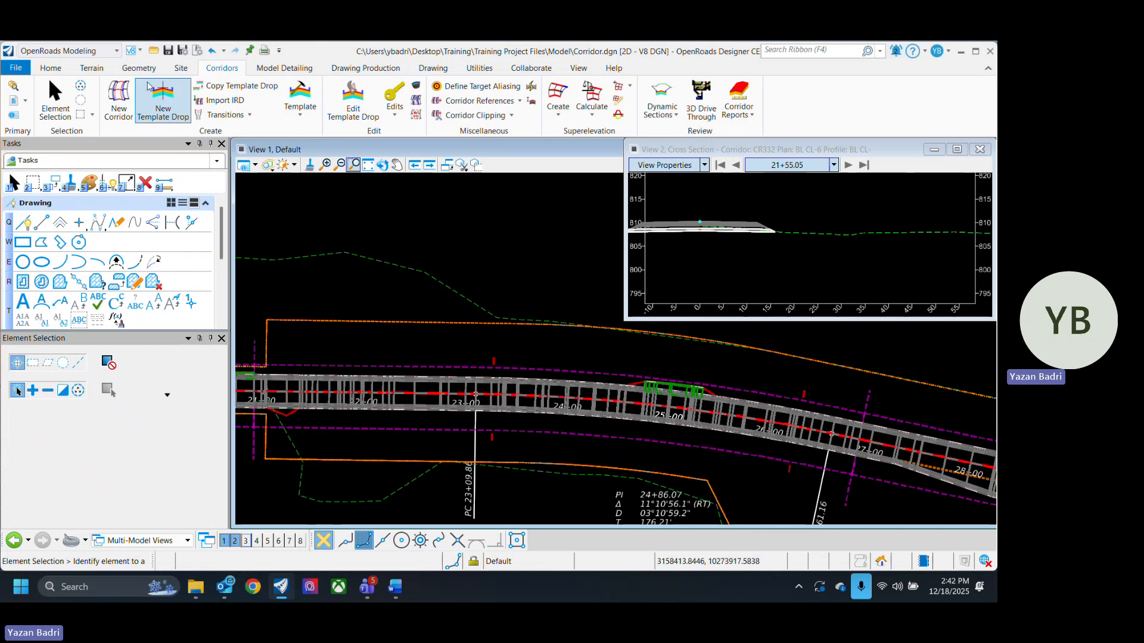
- Start Complex By PI and set its feature definition to Ditch_CenterLine under Linear Drainage, named Ditch_CL
click(138, 68)
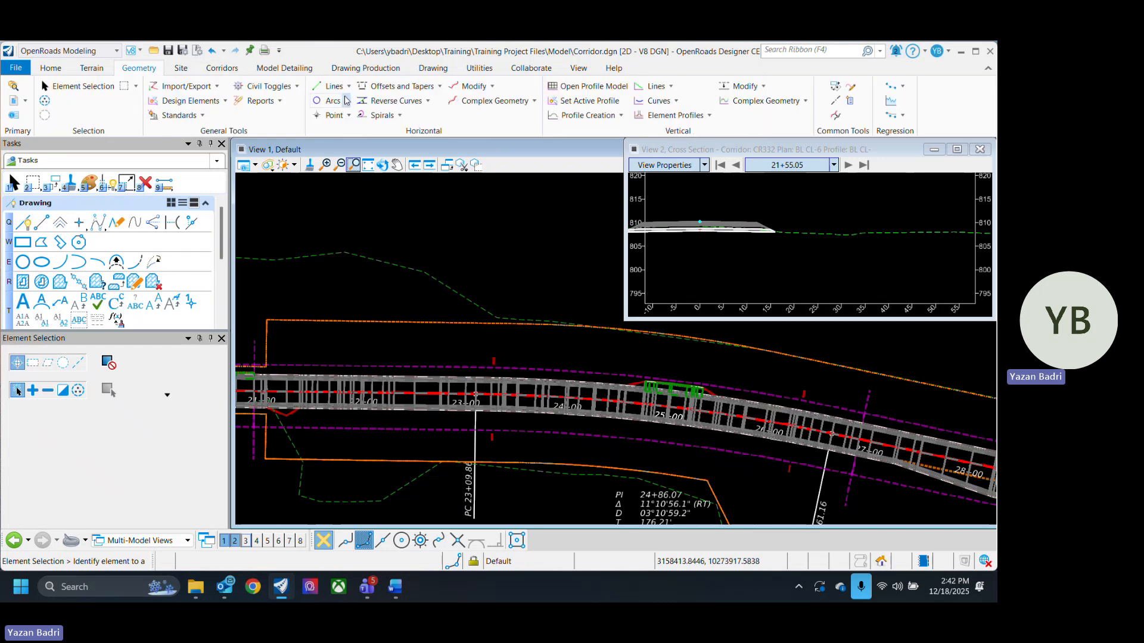
click(533, 101)
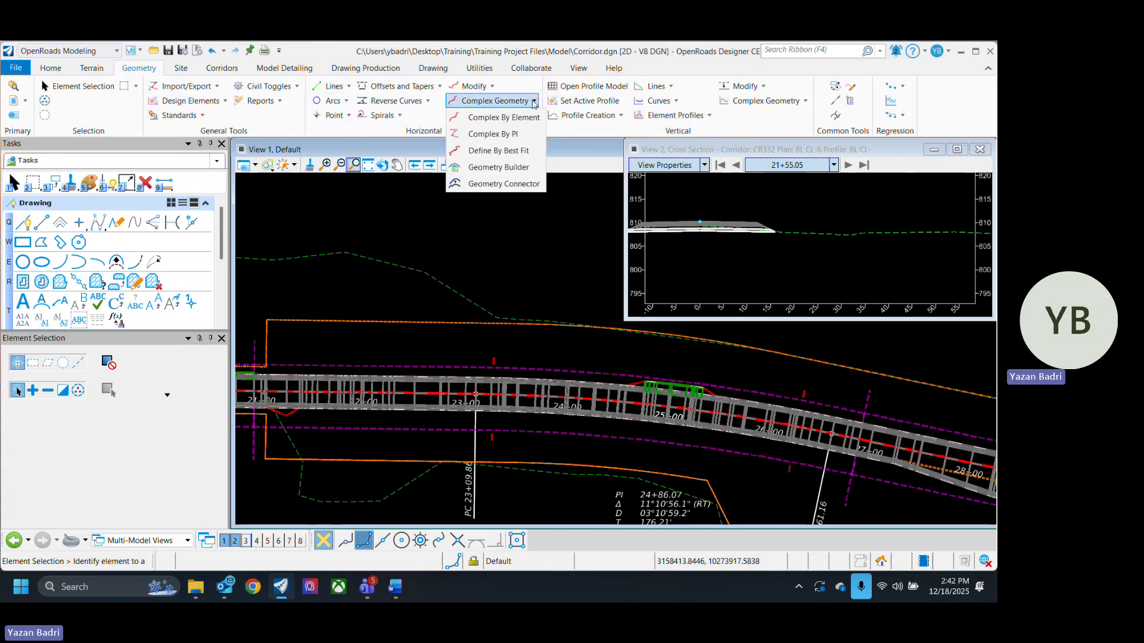
click(511, 134)
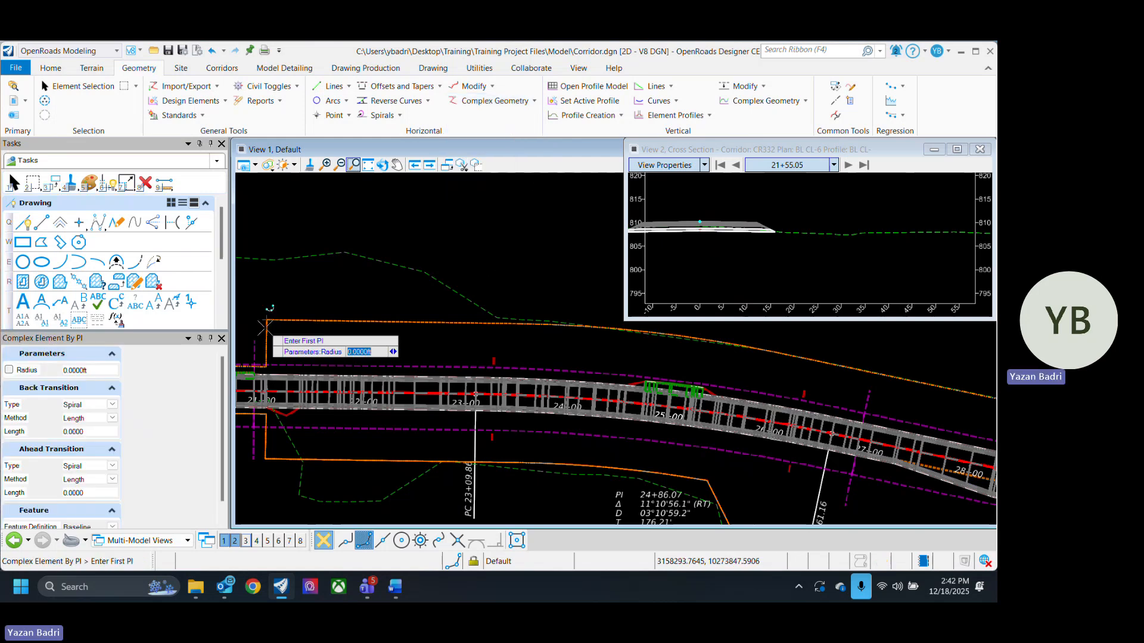
scroll(106, 496, down, 1)
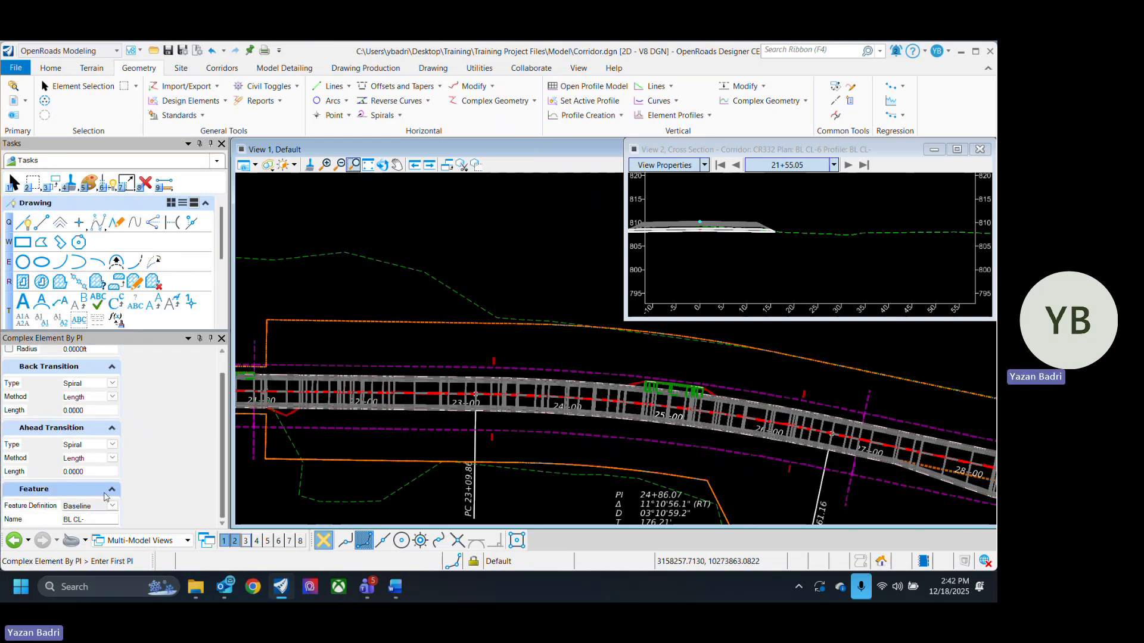
click(101, 506)
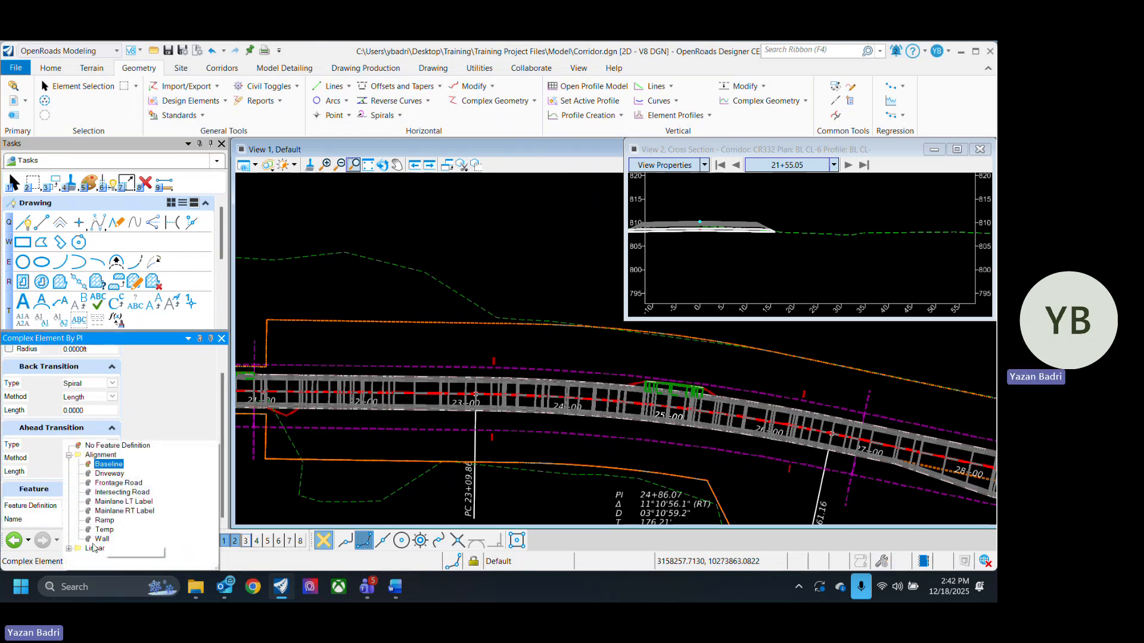
double_click(94, 548)
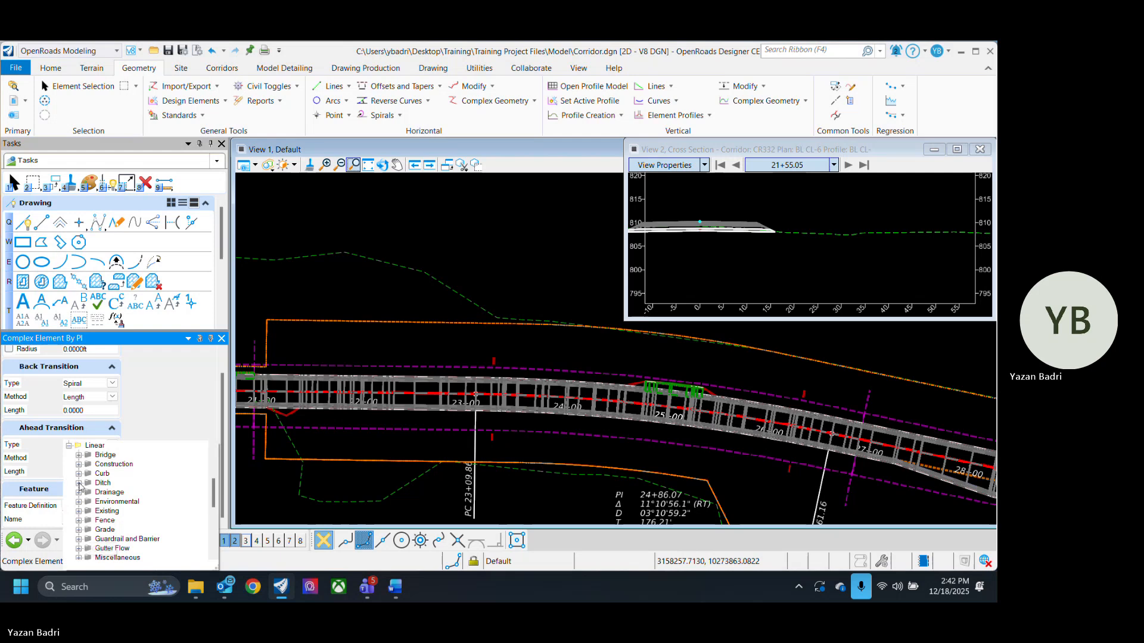
click(79, 483)
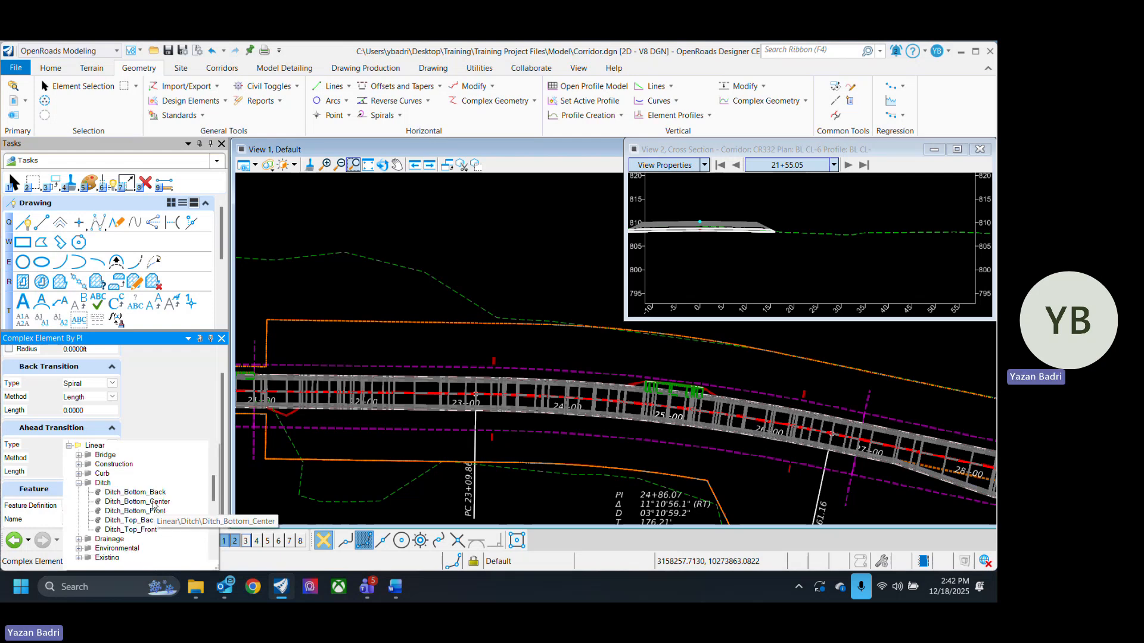
click(153, 503)
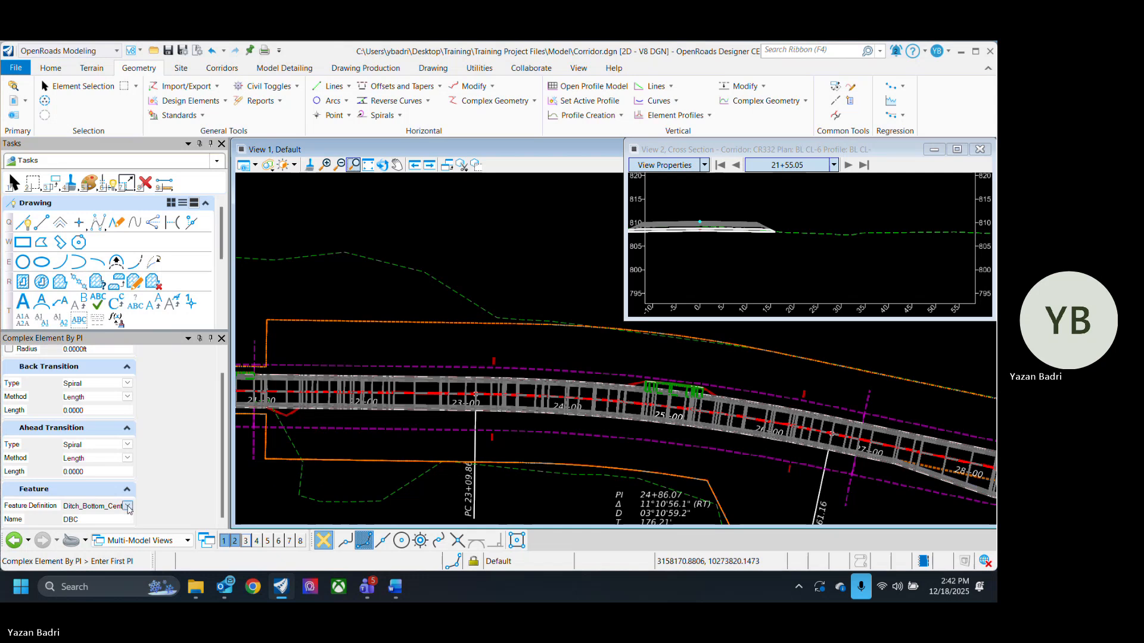
click(127, 506)
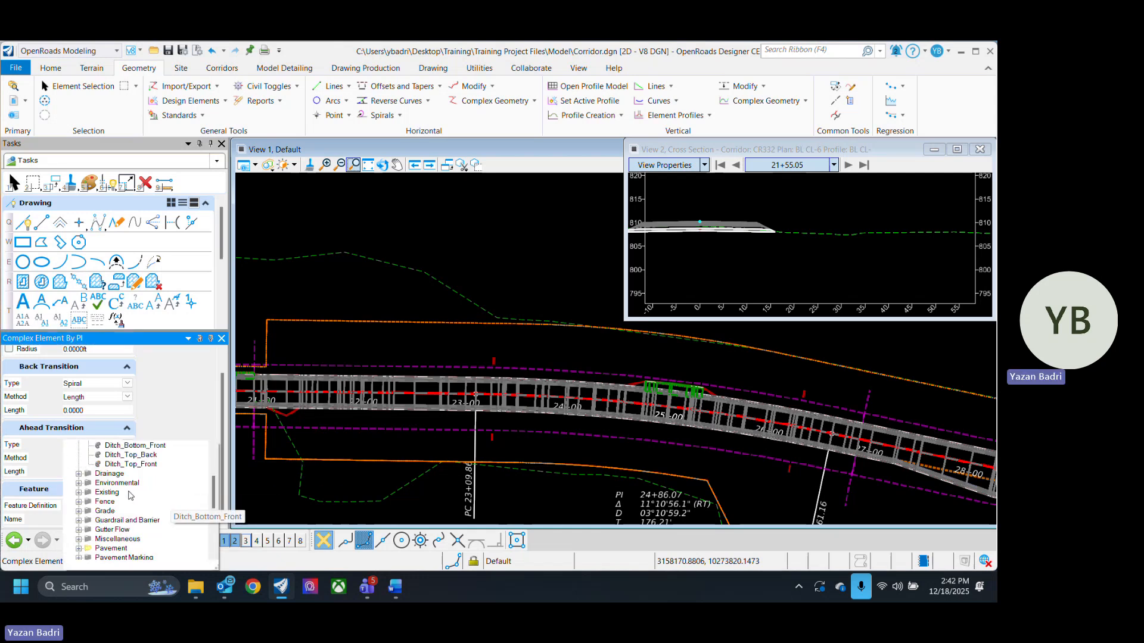
click(78, 529)
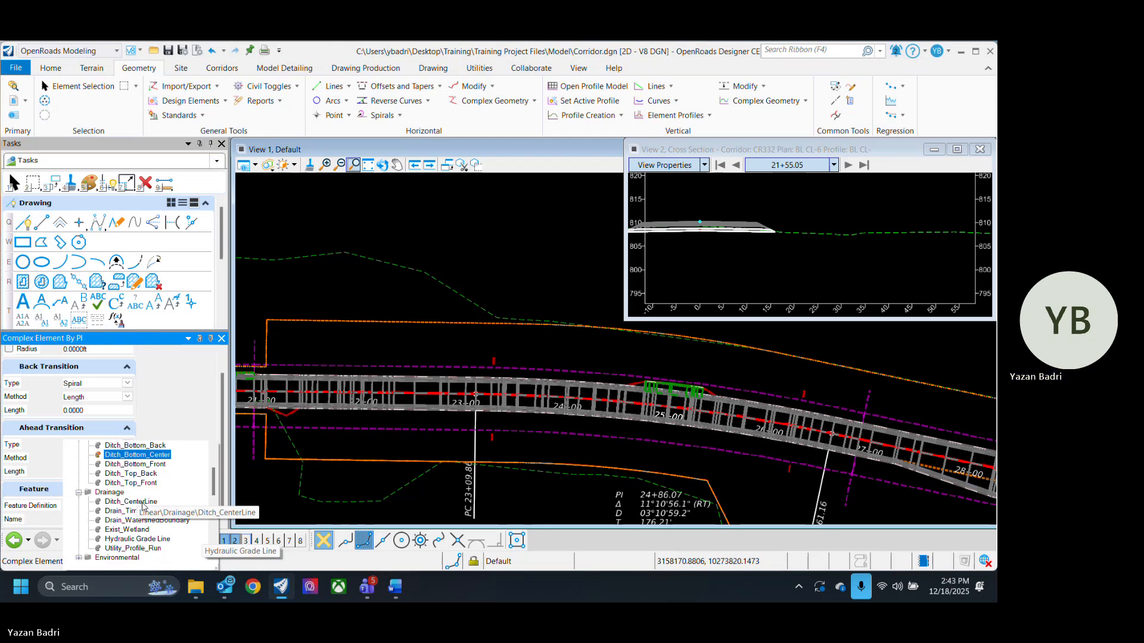
click(142, 504)
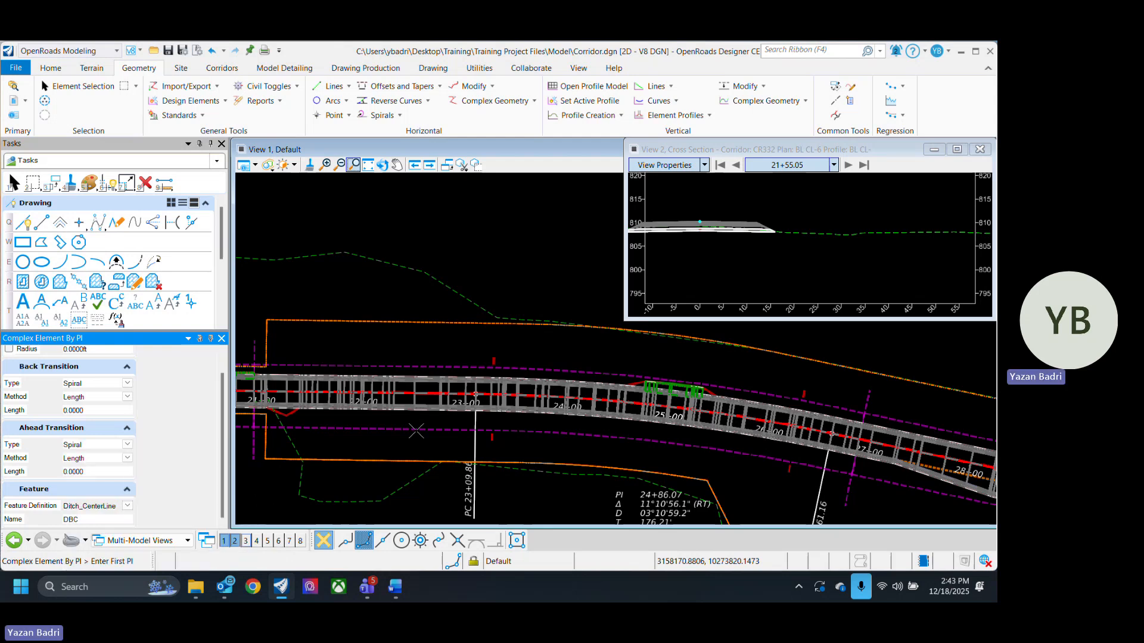
- Draw the Ditch_CL line by PI below the corridor from about station 22+00 to about 39+00
scroll(344, 448, up, 1)
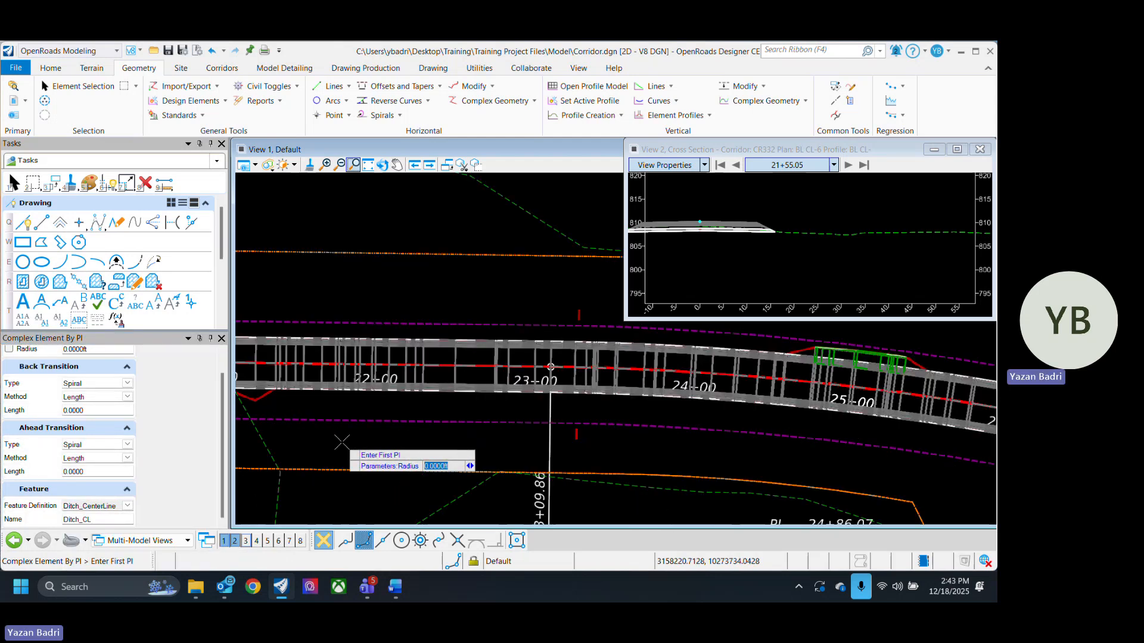
click(296, 408)
scroll(417, 420, down, 2)
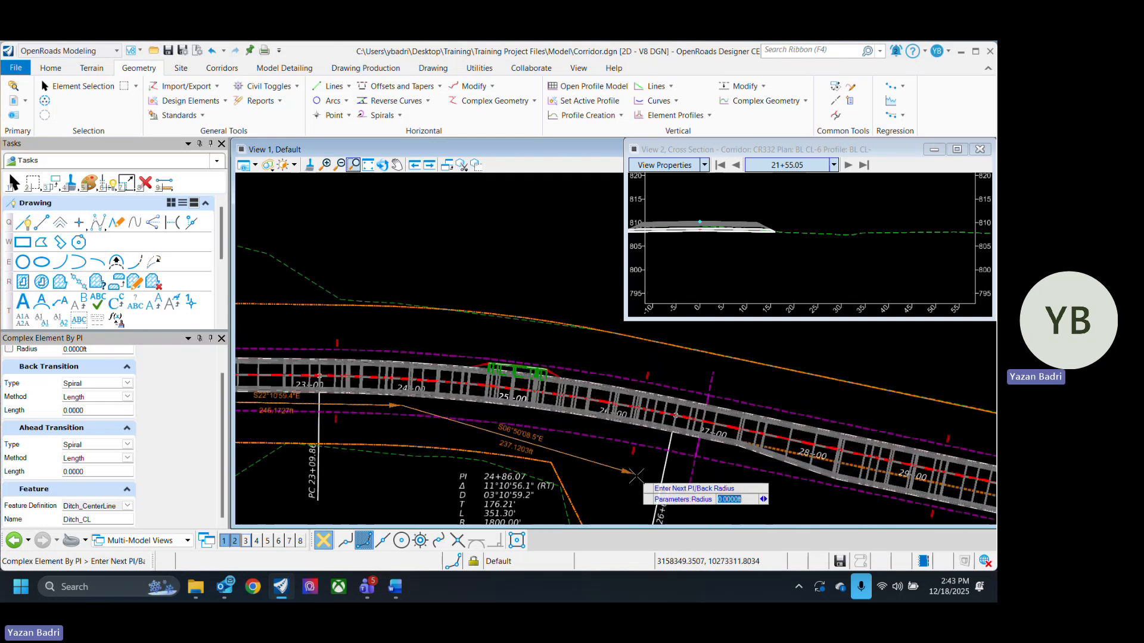
middle_drag(608, 454, 449, 425)
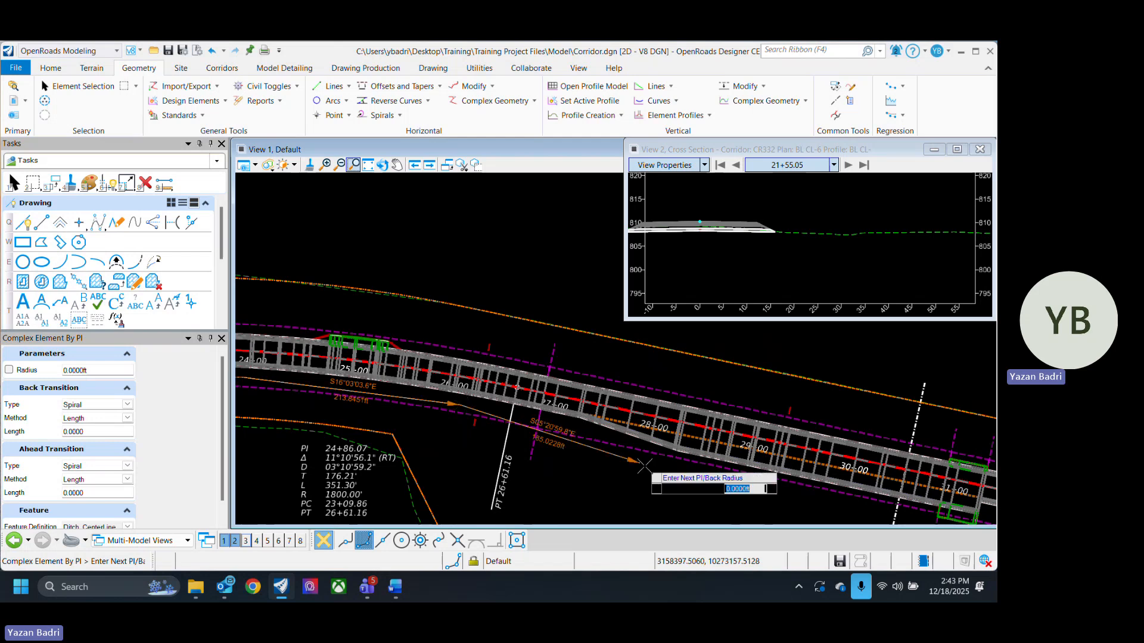
middle_drag(642, 460, 349, 391)
middle_drag(724, 465, 602, 454)
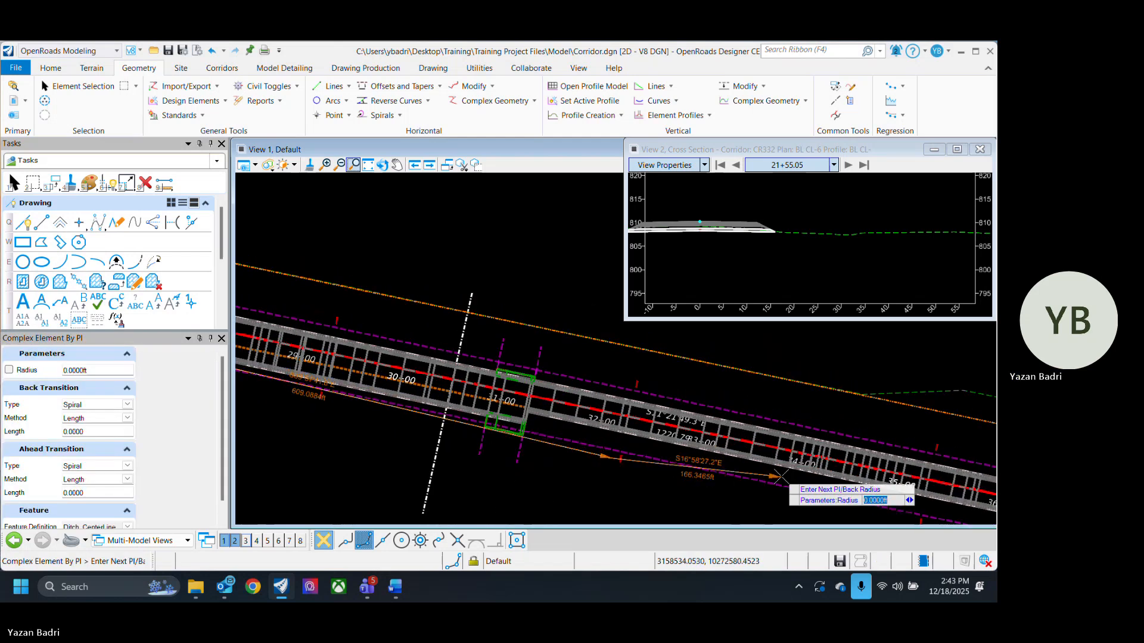
middle_drag(837, 493, 524, 398)
middle_drag(801, 466, 618, 420)
click(645, 429)
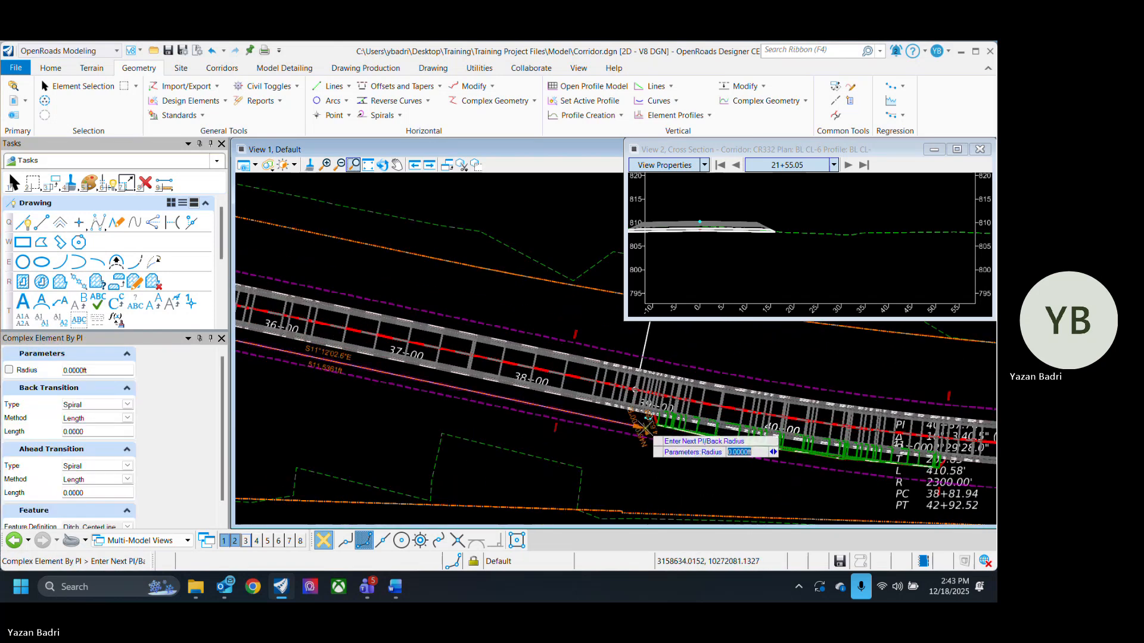
right_click(645, 429)
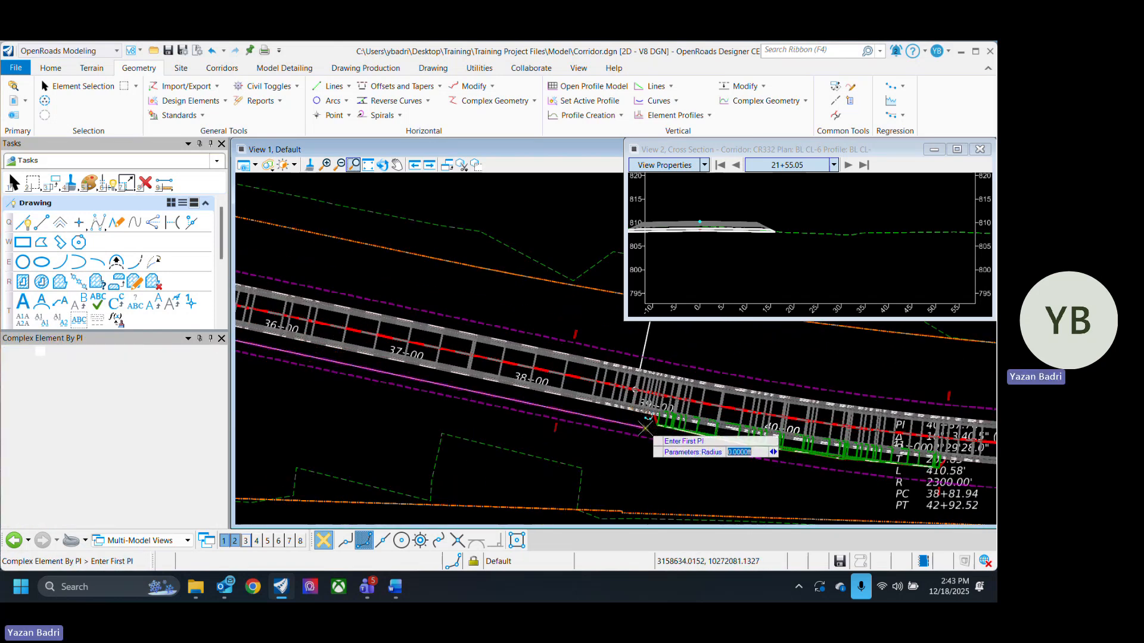
- Change the Ditch_CL line's feature definition to Ditch_Bottom_Center under Ditch
click(84, 86)
scroll(764, 464, down, 4)
scroll(635, 380, up, 2)
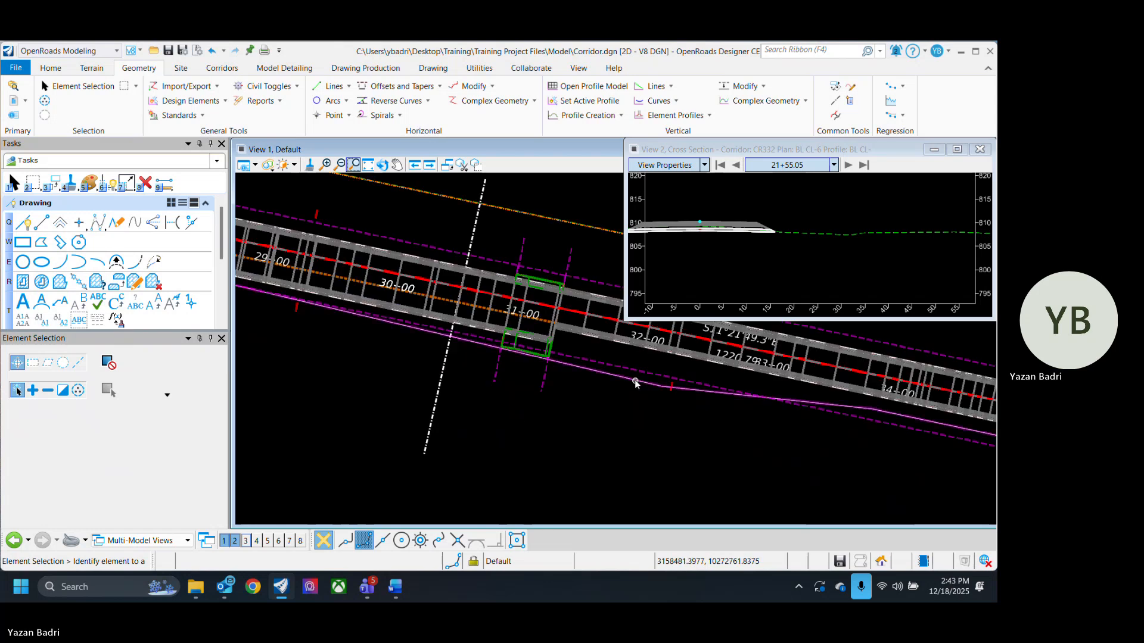
scroll(635, 386, up, 4)
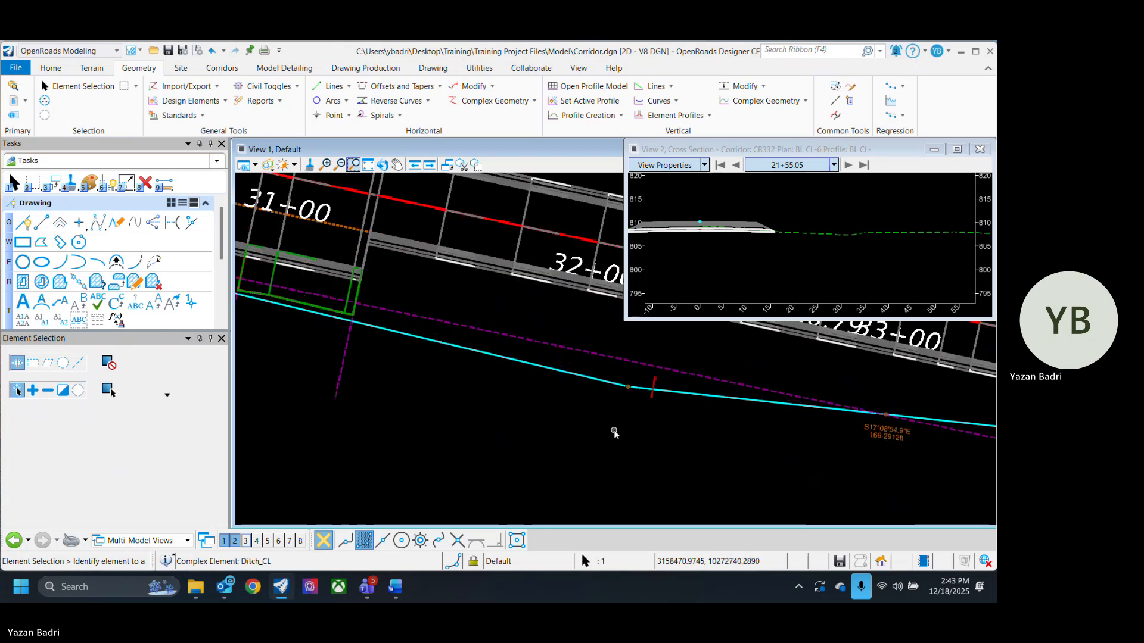
click(603, 375)
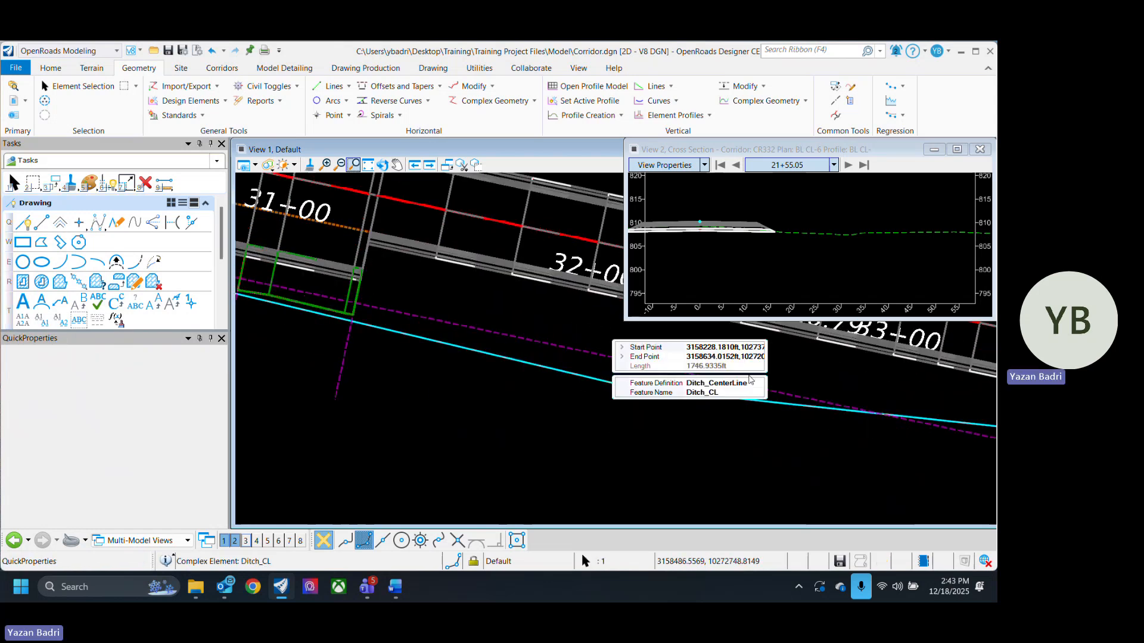
click(753, 383)
click(758, 383)
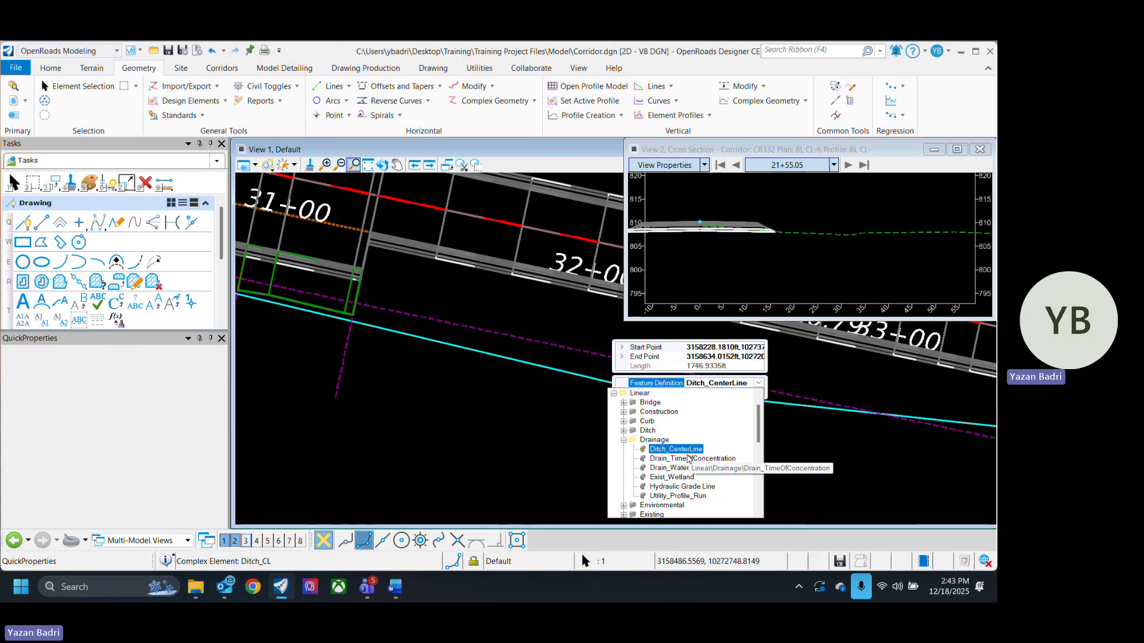
click(624, 431)
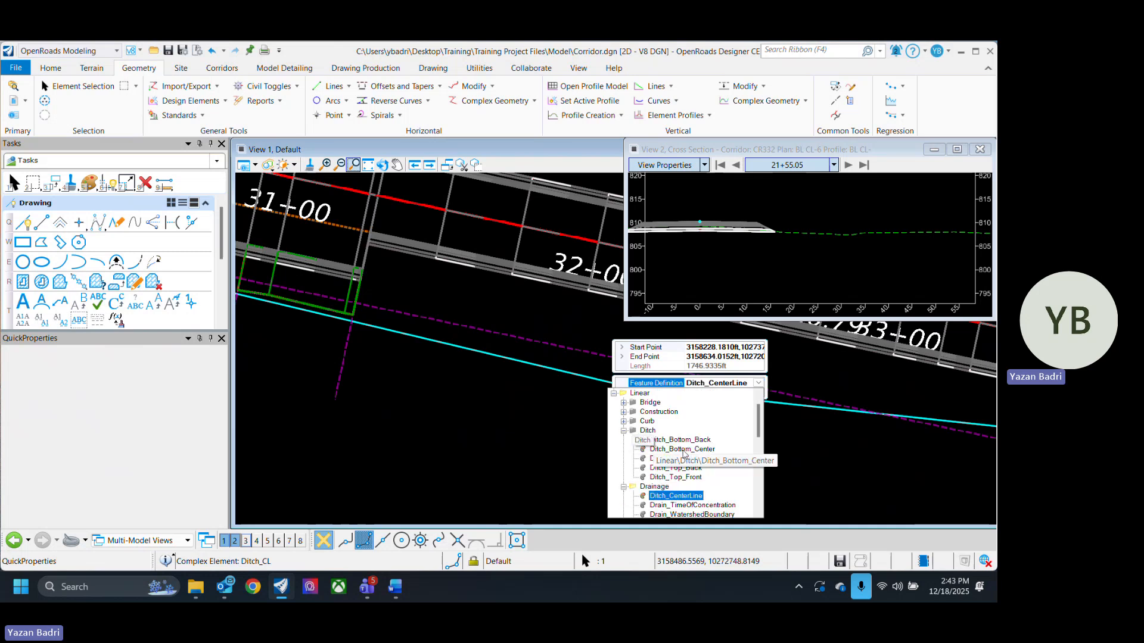
click(697, 450)
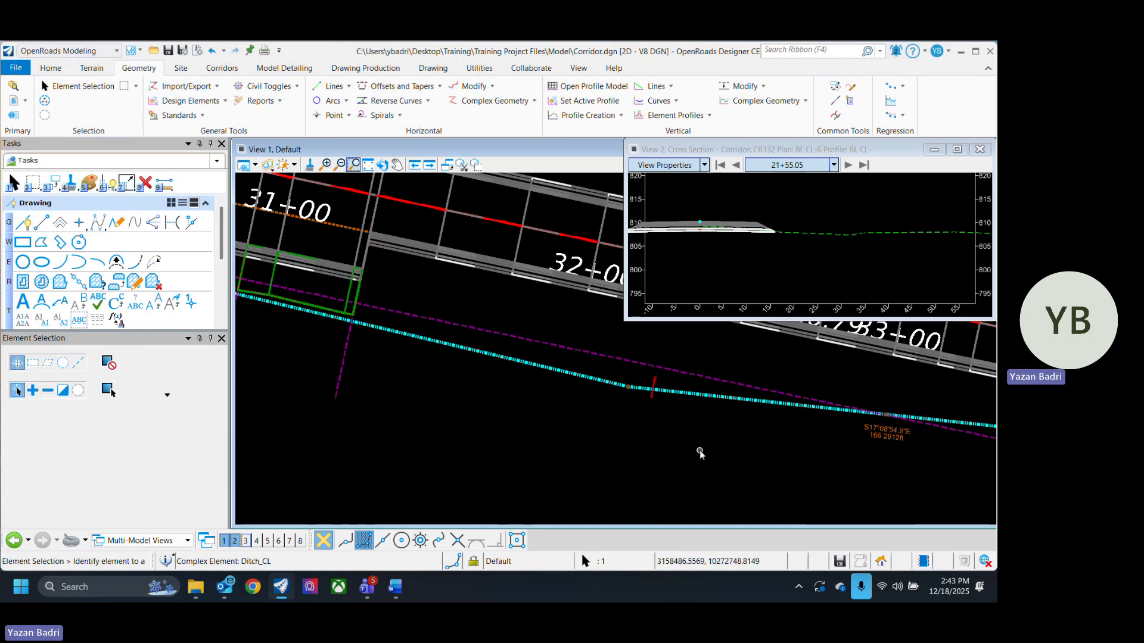
- Start Complex By PI with the Ditch_Bottom_Center feature definition, named DBC
scroll(728, 422, down, 5)
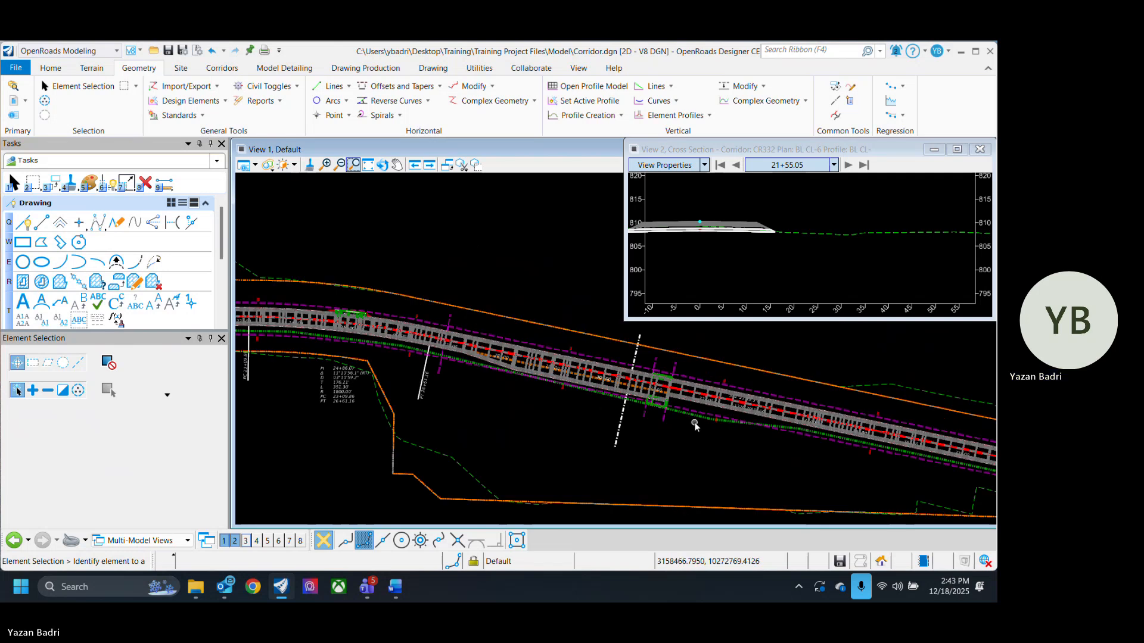
scroll(357, 399, up, 4)
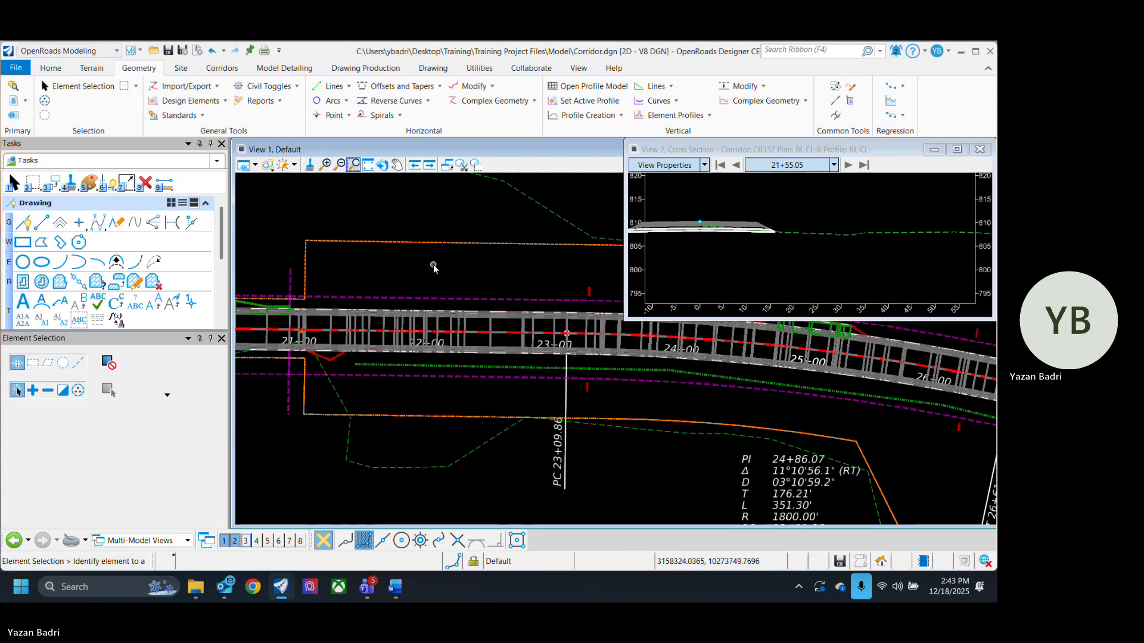
click(494, 101)
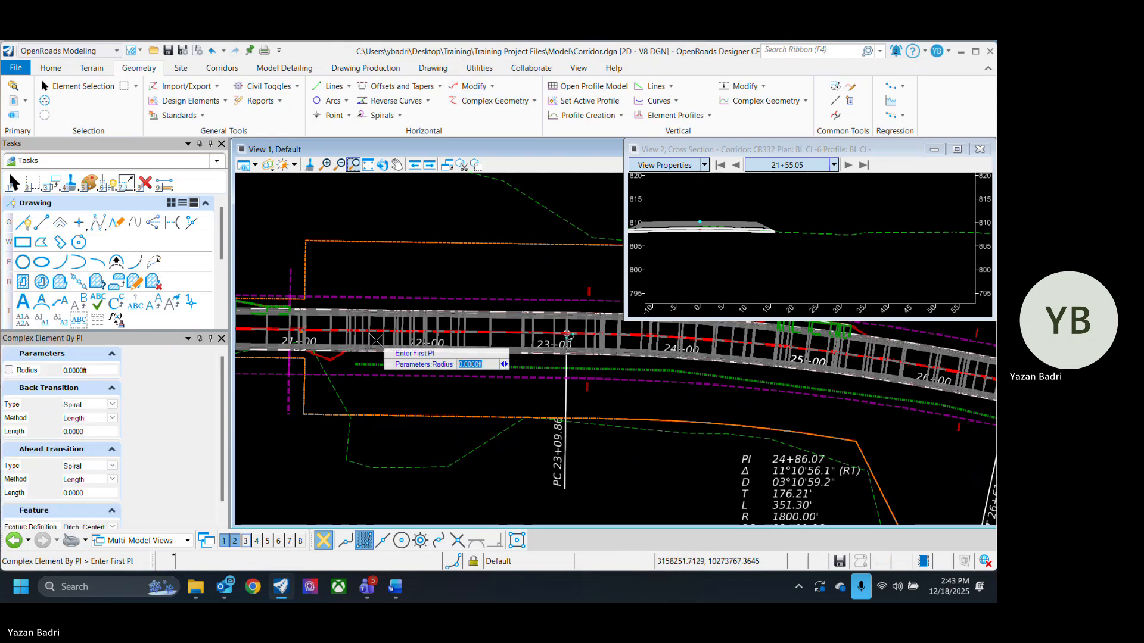
scroll(224, 438, down, 1)
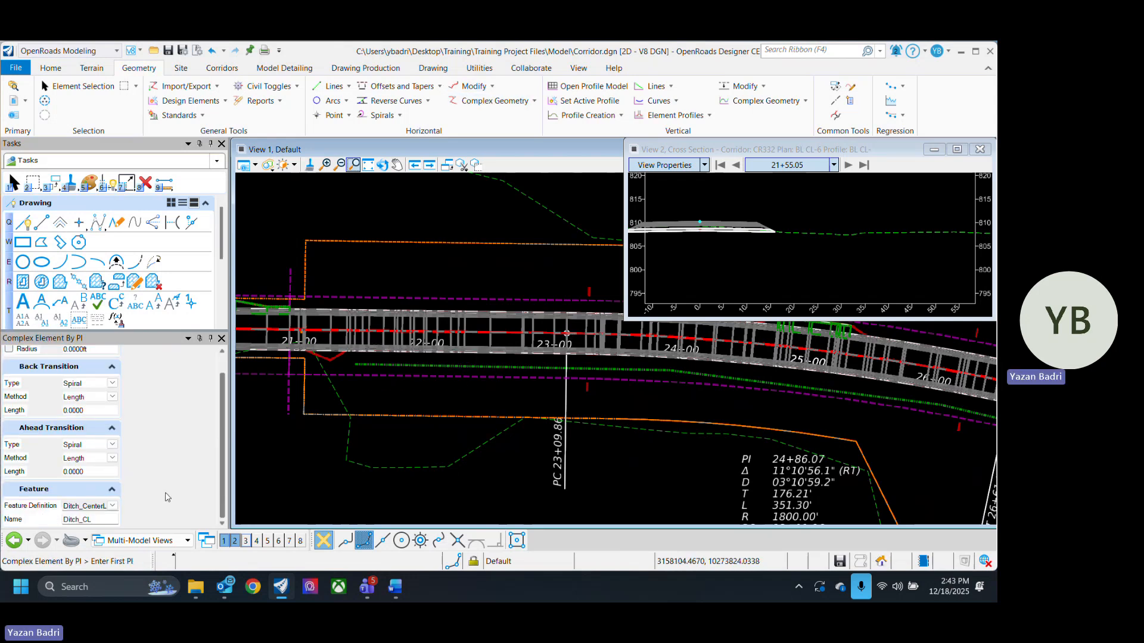
click(90, 505)
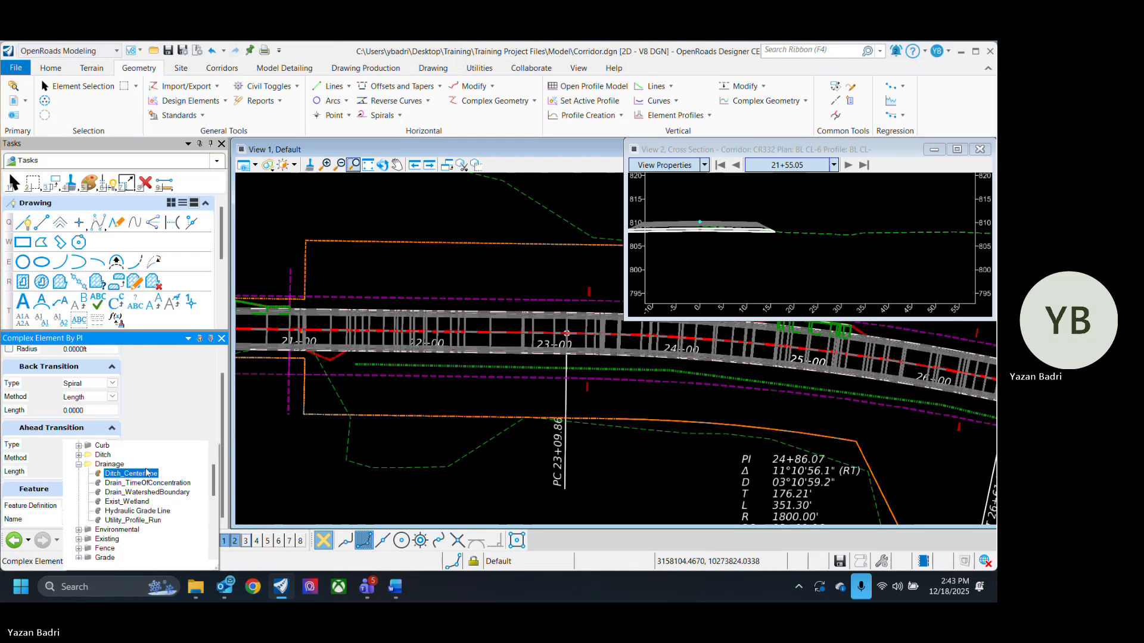
click(79, 454)
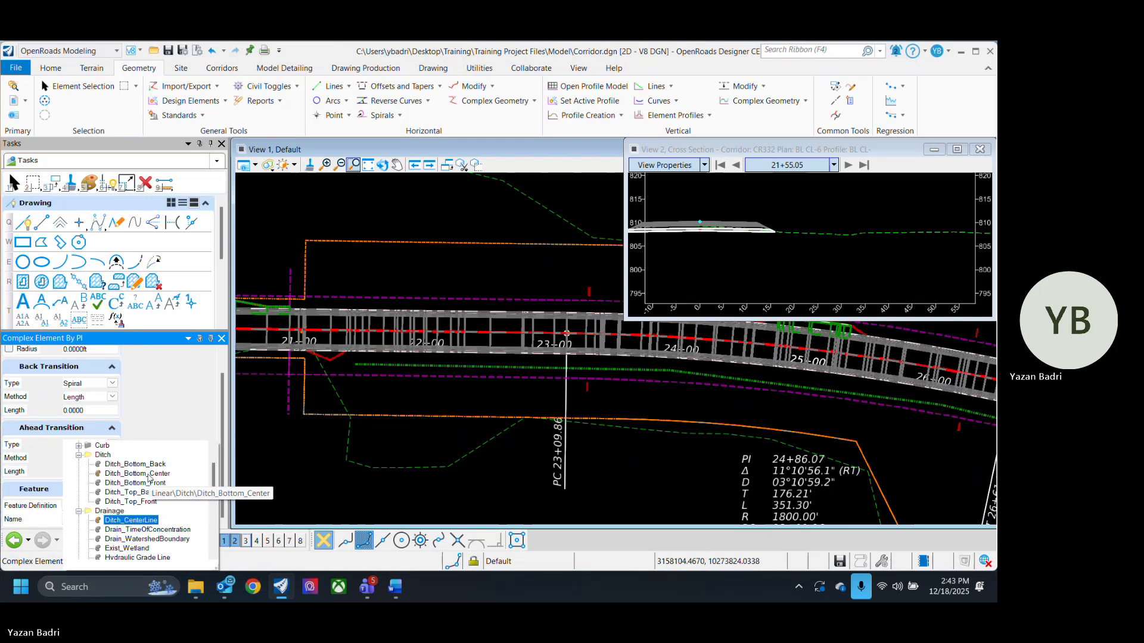
click(124, 473)
- Draw a DBC line by PI along the corridor's upper side from about station 24+50 to about 31+00, then exit the tool
scroll(344, 311, up, 4)
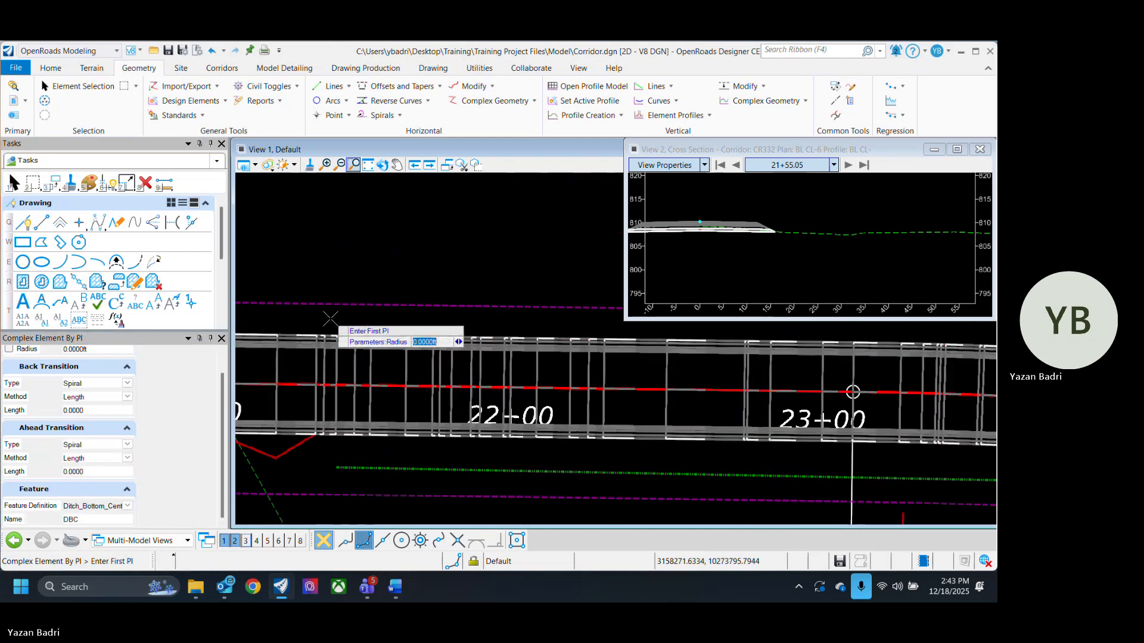
scroll(322, 351, down, 4)
scroll(575, 351, up, 5)
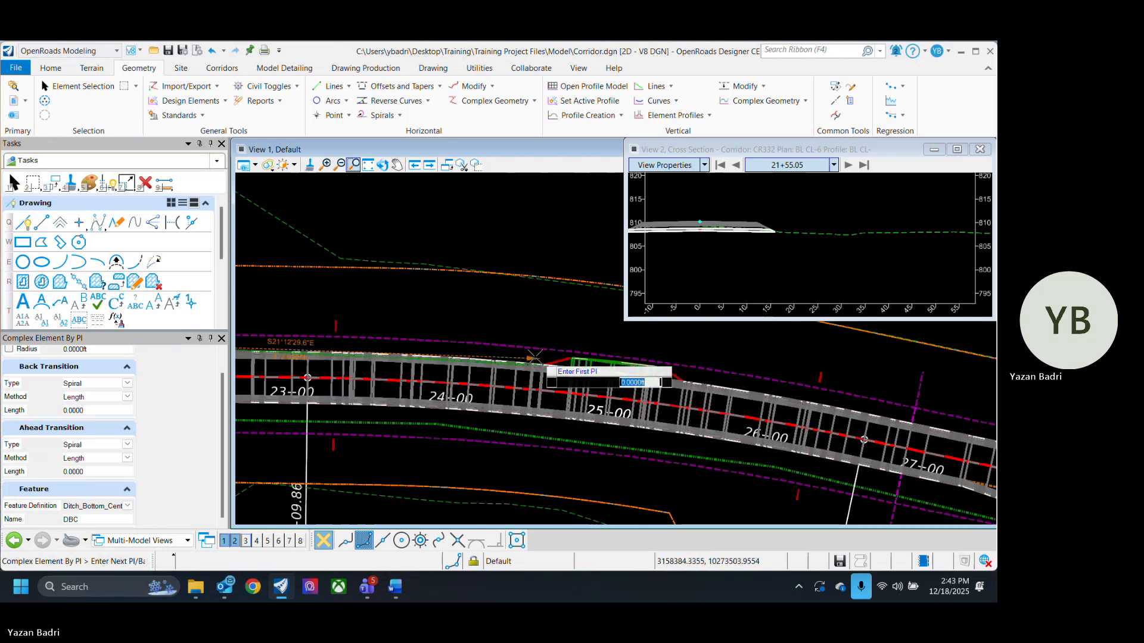
scroll(543, 347, down, 4)
scroll(443, 346, up, 1)
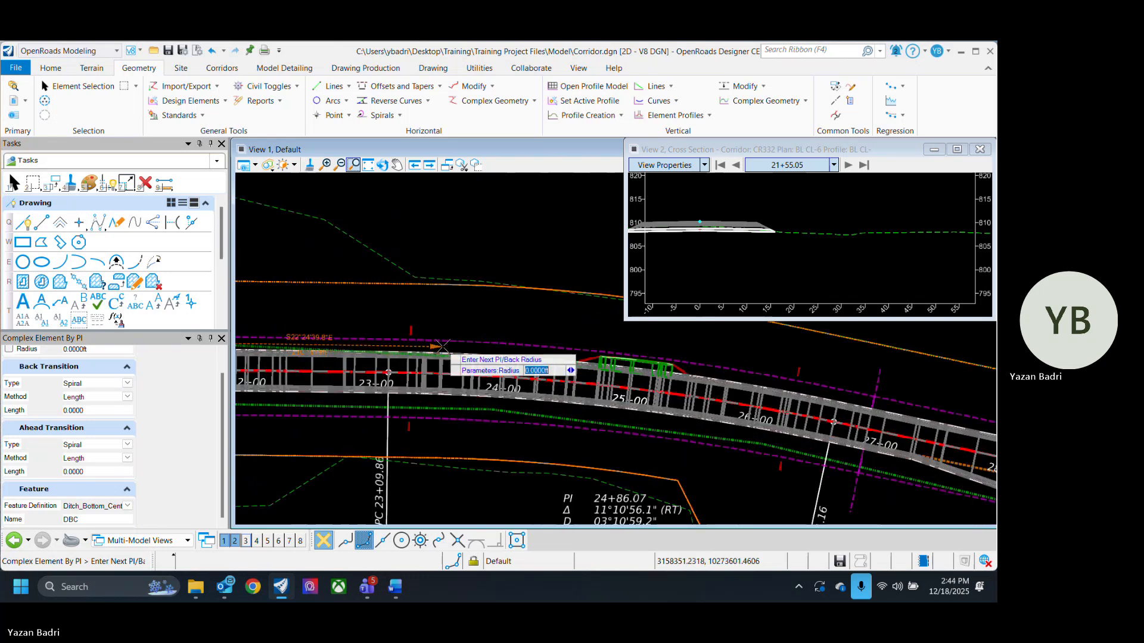
click(444, 346)
middle_drag(768, 366, 535, 366)
scroll(534, 366, up, 2)
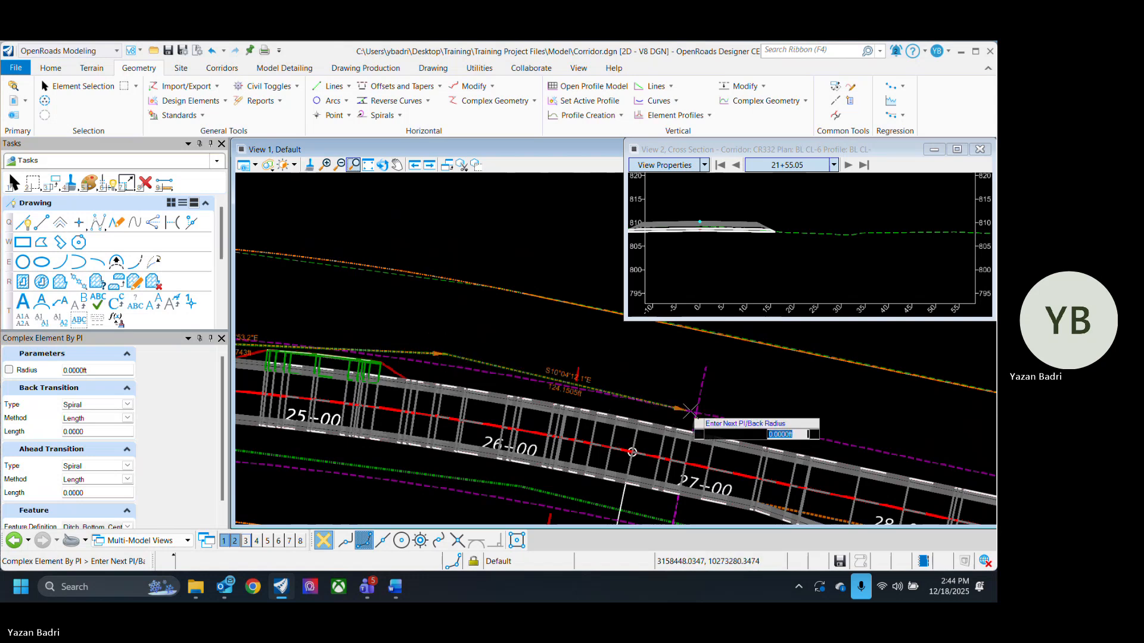
middle_drag(675, 412, 365, 352)
middle_drag(618, 406, 451, 375)
scroll(451, 374, down, 5)
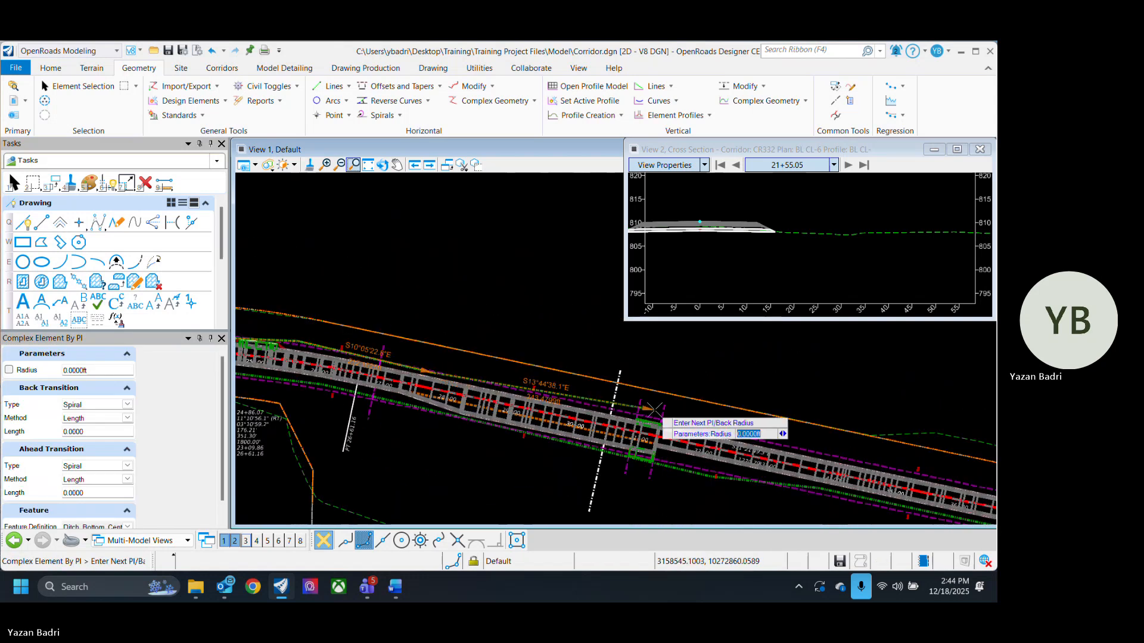
scroll(664, 414, up, 8)
click(675, 412)
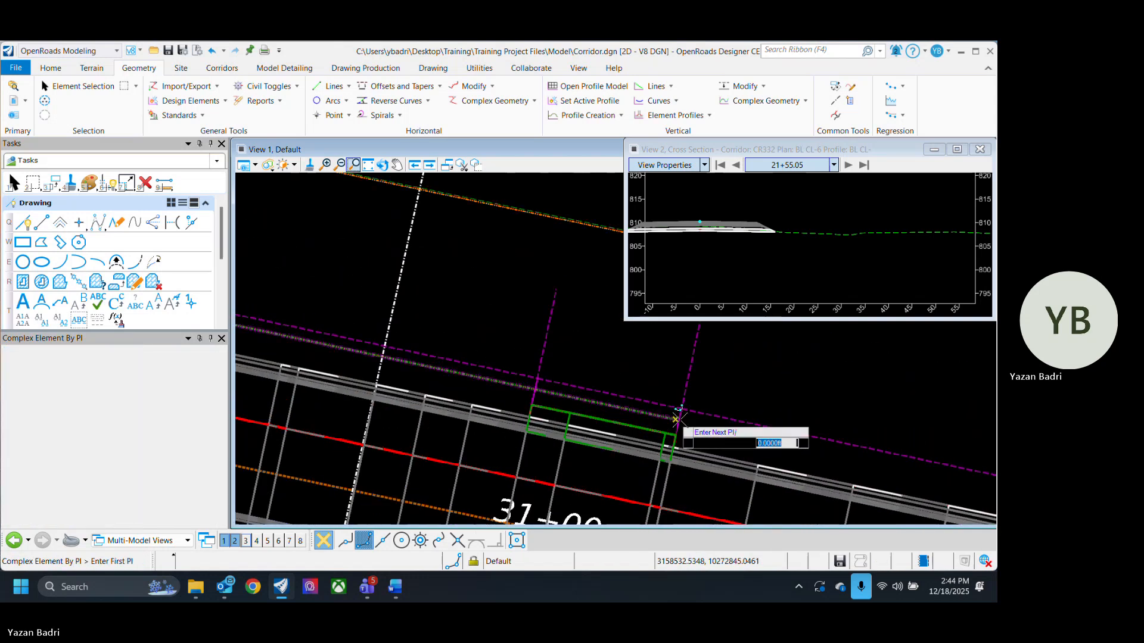
right_click(748, 448)
click(83, 86)
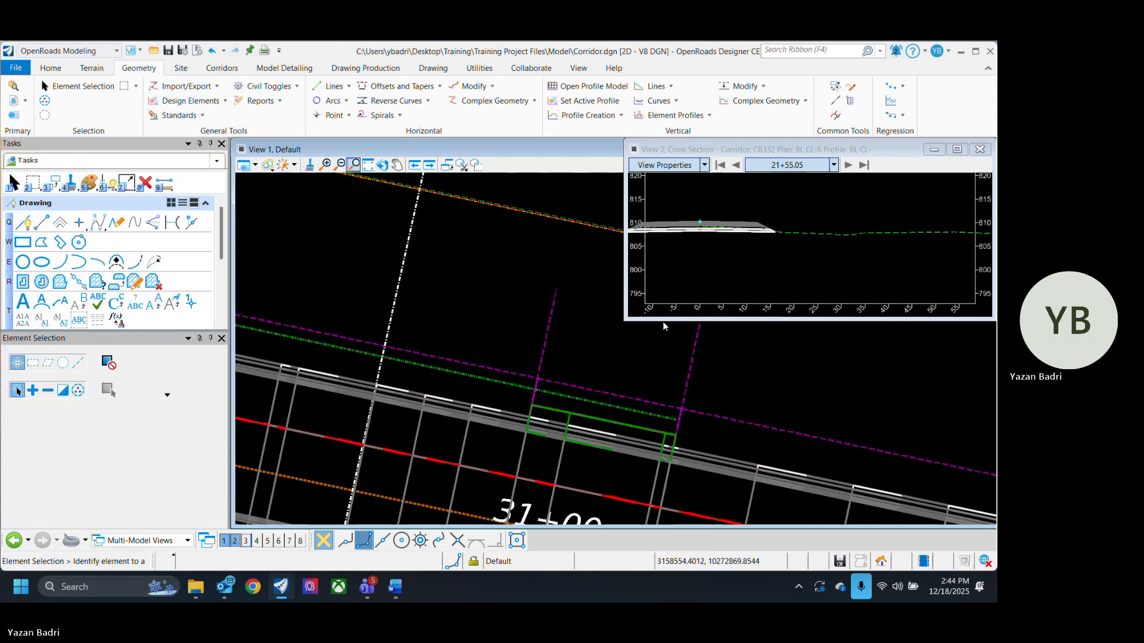
- Inspect the drawn ditch lines along the corridor in the plan view
scroll(673, 360, down, 8)
middle_drag(395, 341, 637, 388)
scroll(319, 350, up, 2)
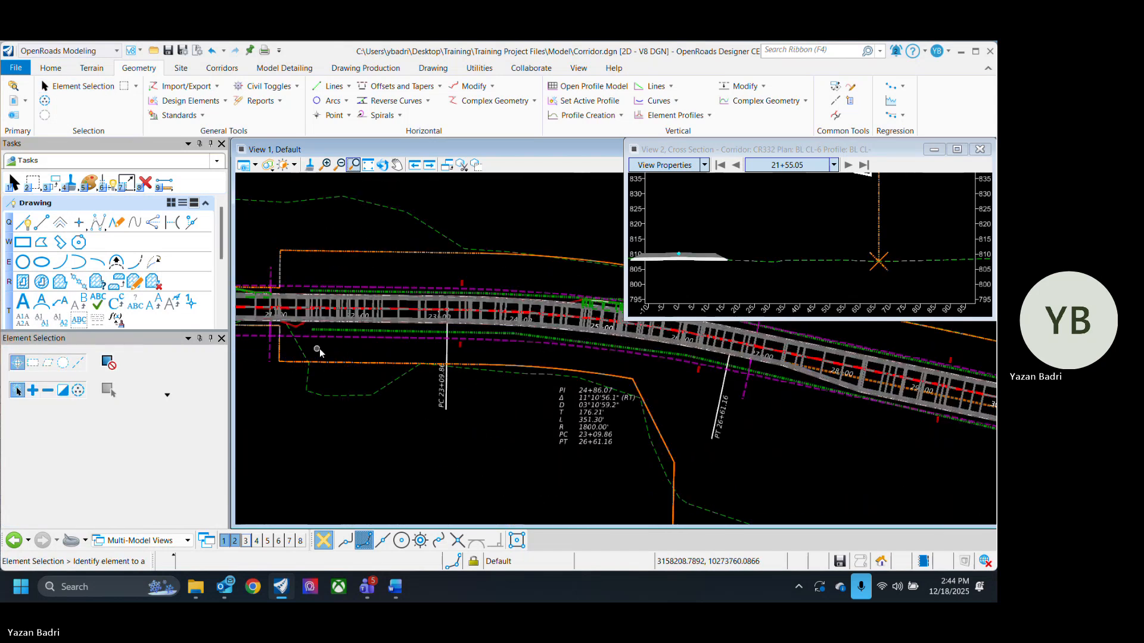
click(352, 331)
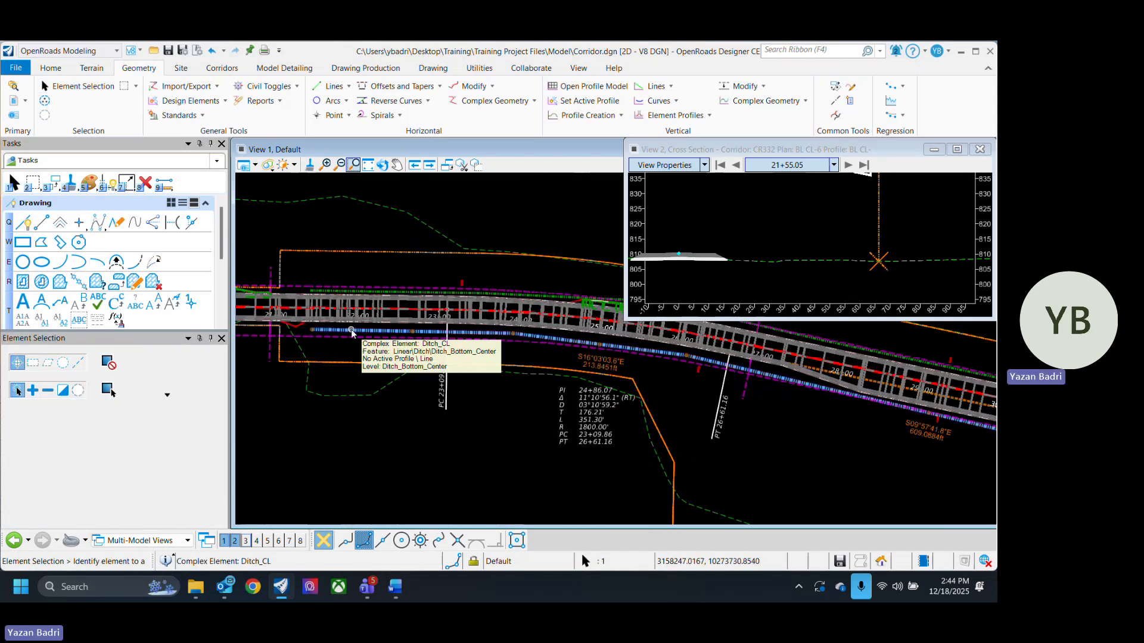
scroll(354, 292, up, 2)
click(372, 241)
scroll(459, 433, down, 1)
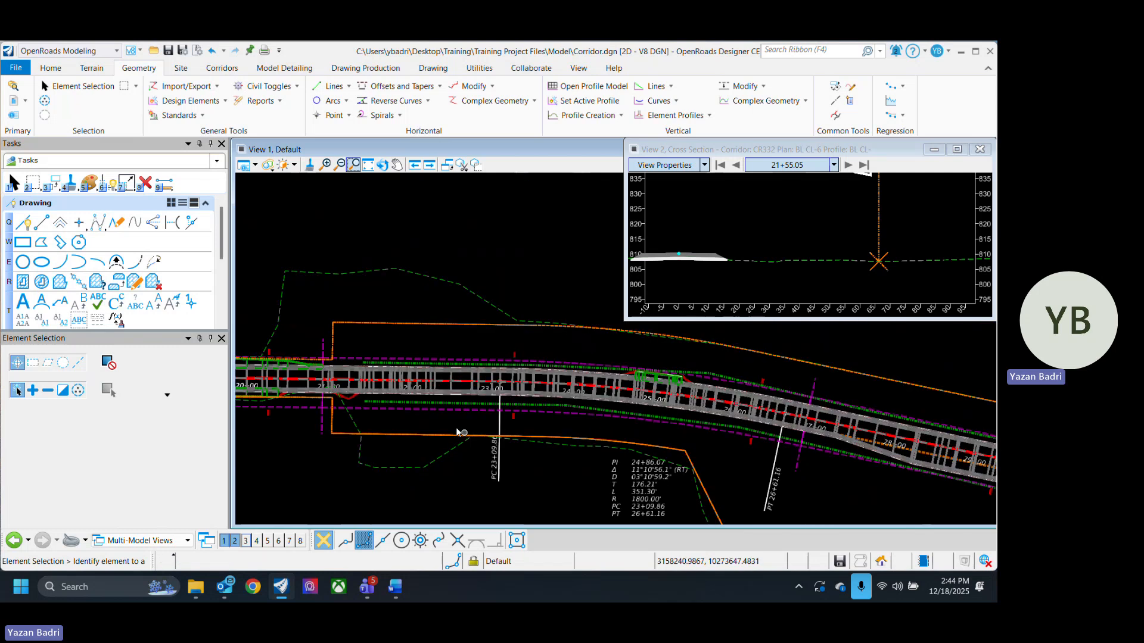
scroll(390, 402, up, 2)
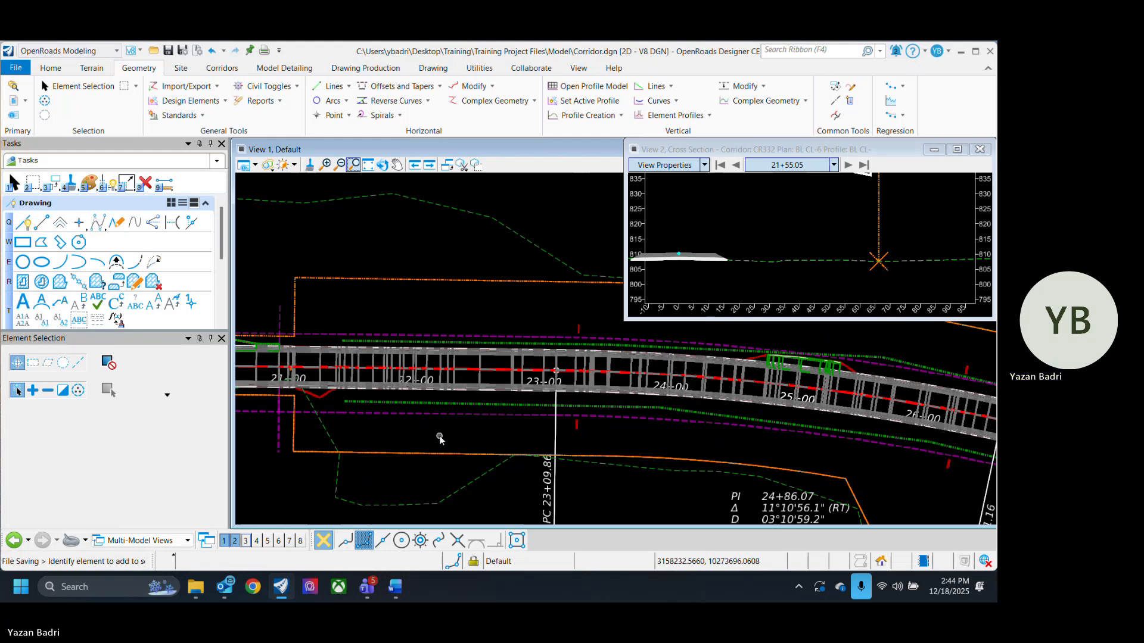
- Open the Ditch_CL line's profile model in View 2
click(464, 405)
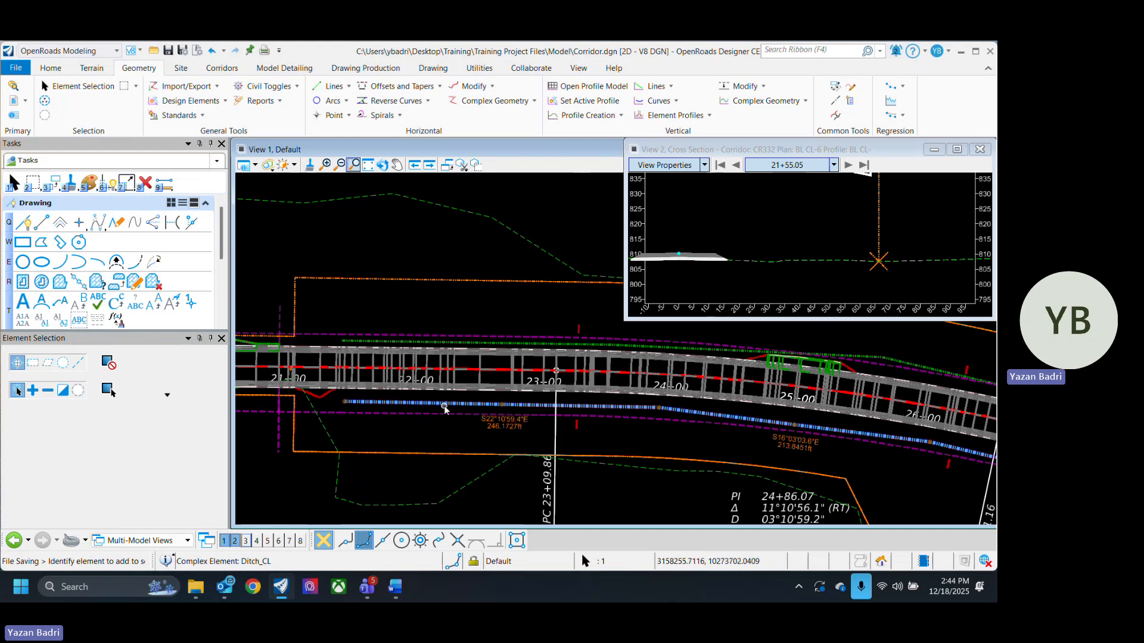
mouse_move(445, 406)
click(480, 401)
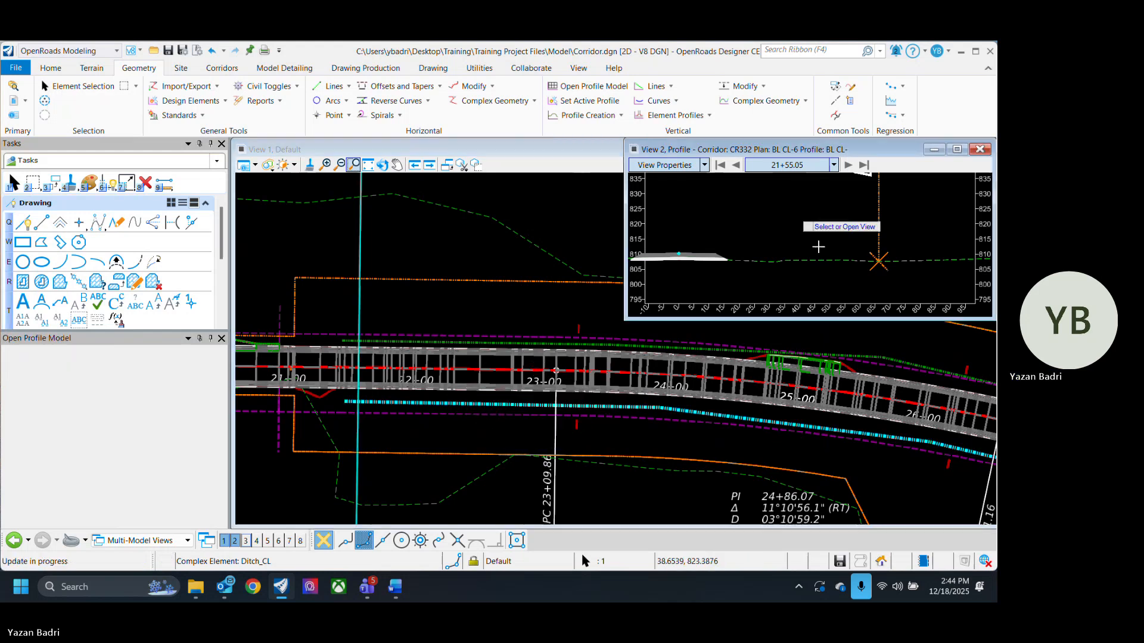
click(819, 238)
scroll(780, 266, down, 3)
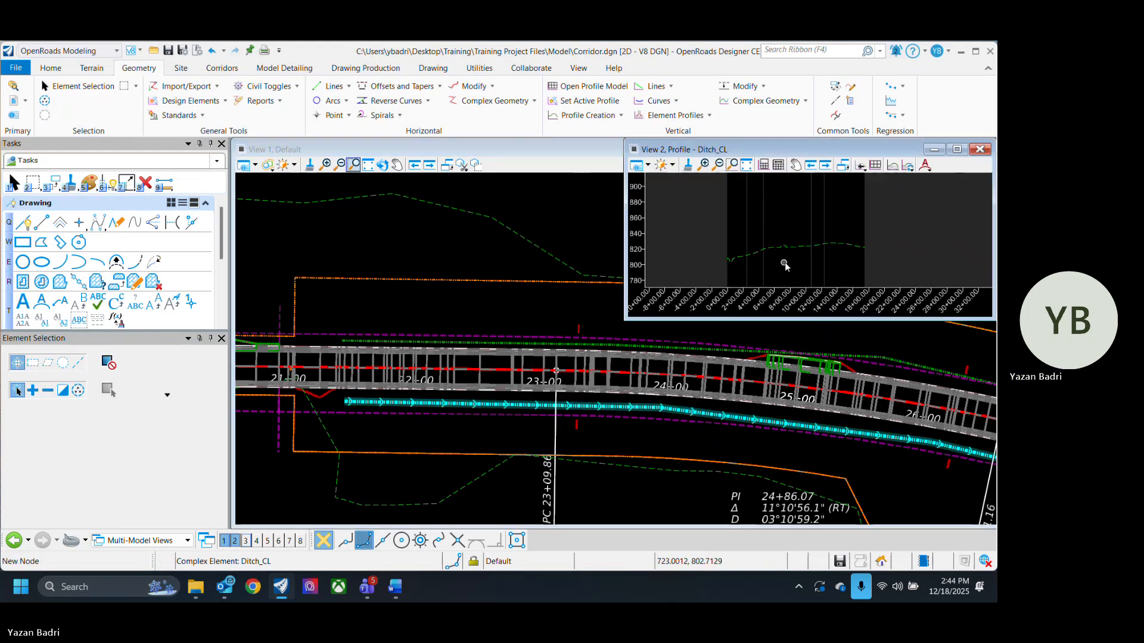
middle_drag(786, 261, 797, 262)
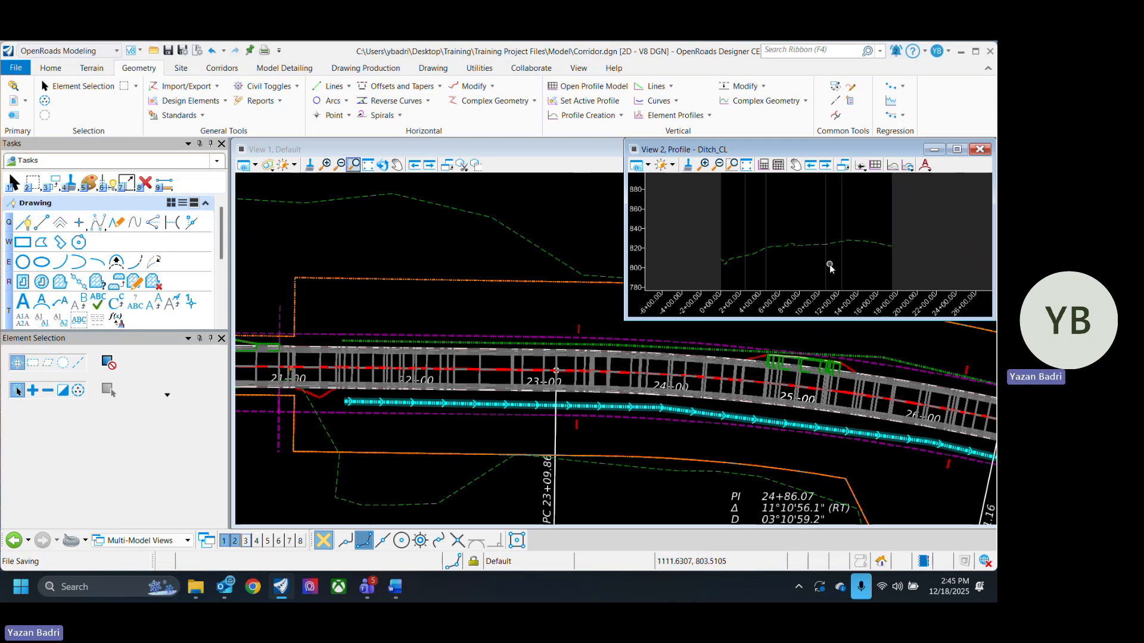
scroll(822, 261, up, 1)
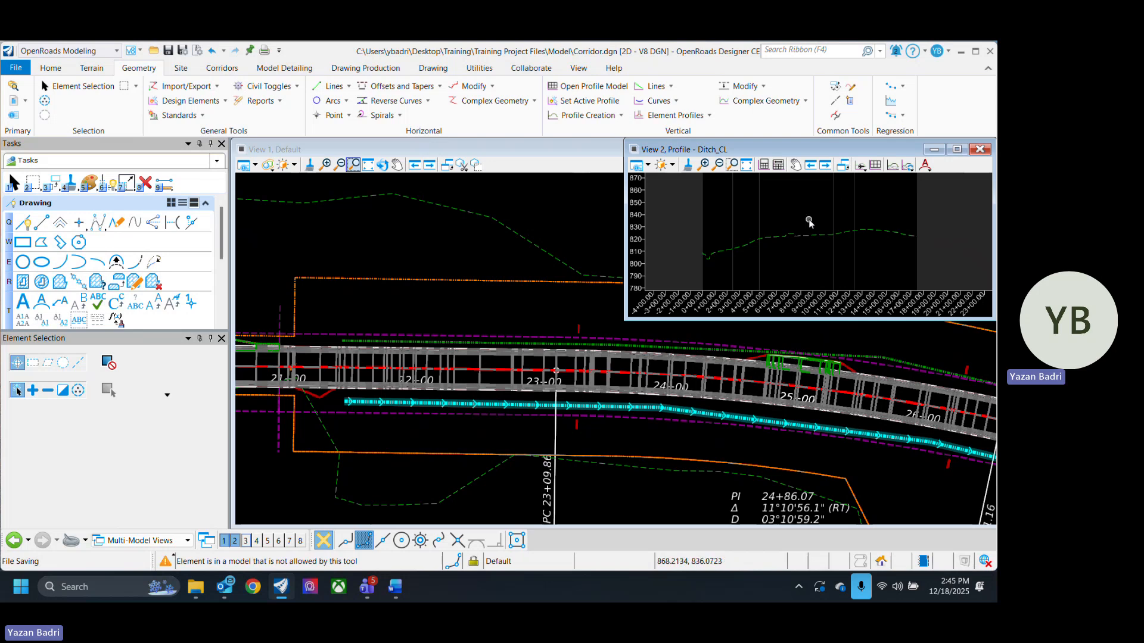
- Start Project Profile Range To Element, projecting the E_ROW_RT line's profile onto the Ditch_CL line
click(622, 116)
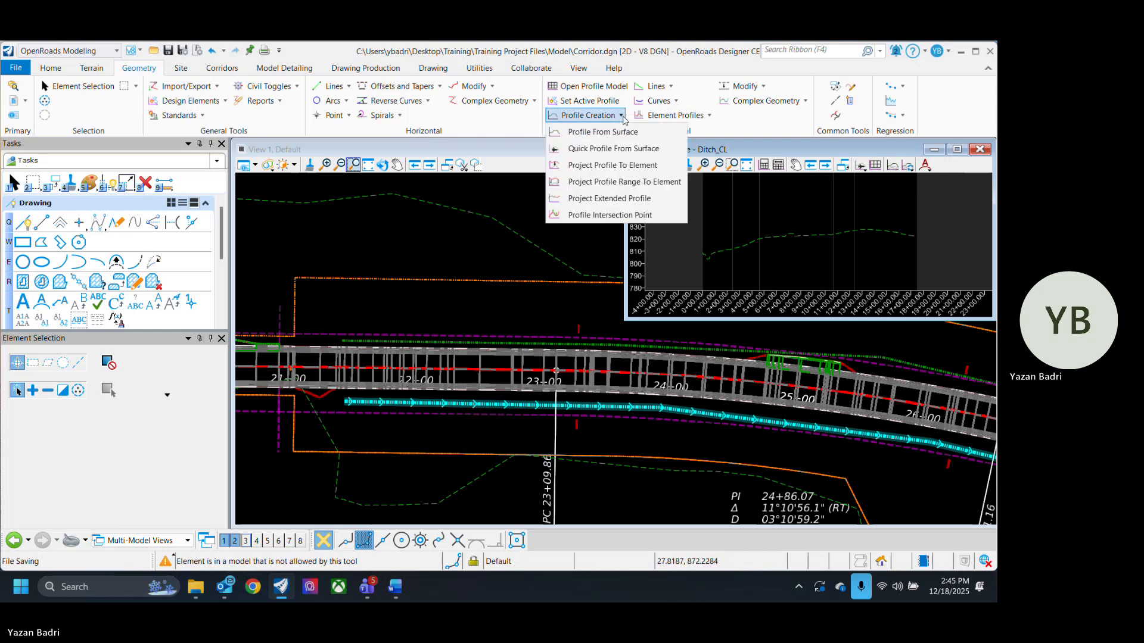
click(602, 185)
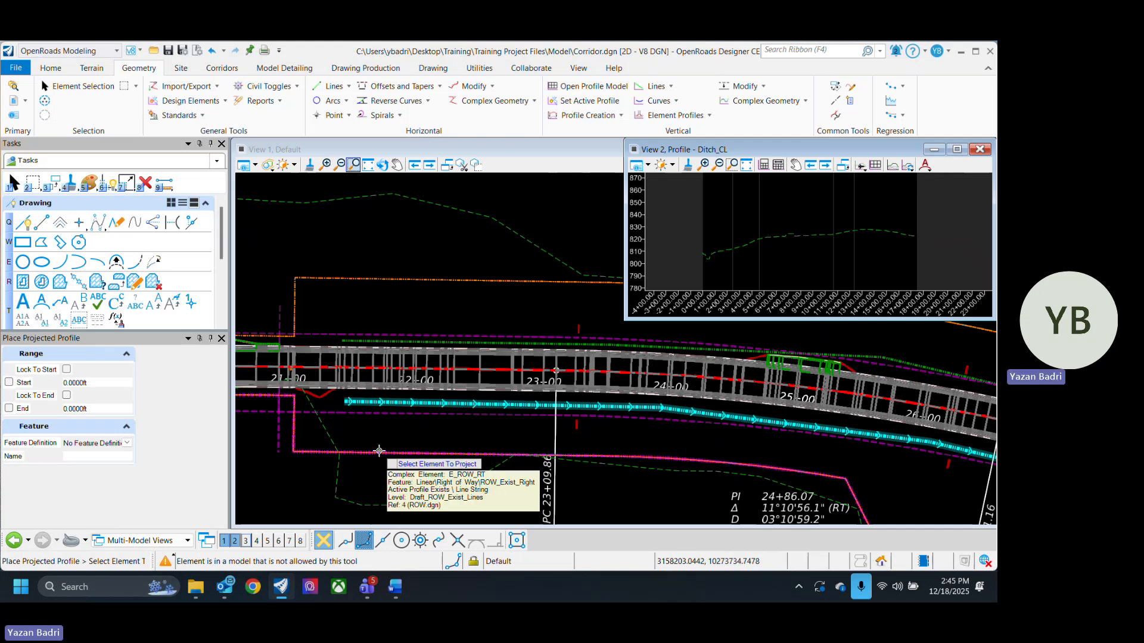
click(379, 451)
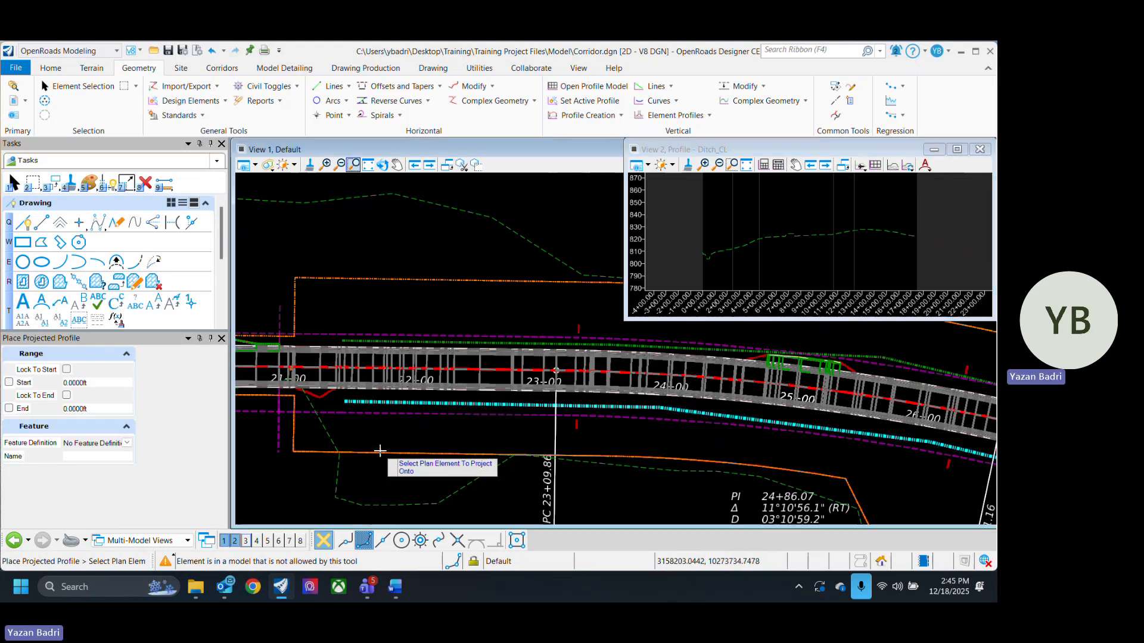
click(359, 398)
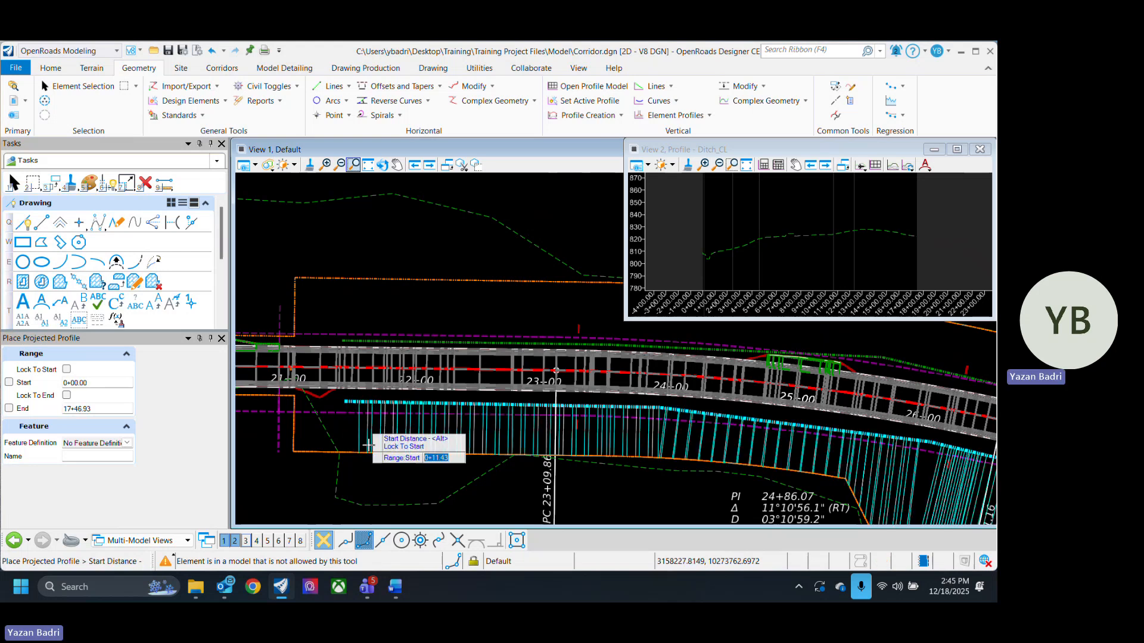
- Set the projected profile range along Ditch_CL from 0+00.00 to 17+46.93
click(303, 494)
scroll(435, 476, down, 3)
middle_drag(588, 487, 399, 381)
middle_drag(633, 478, 347, 405)
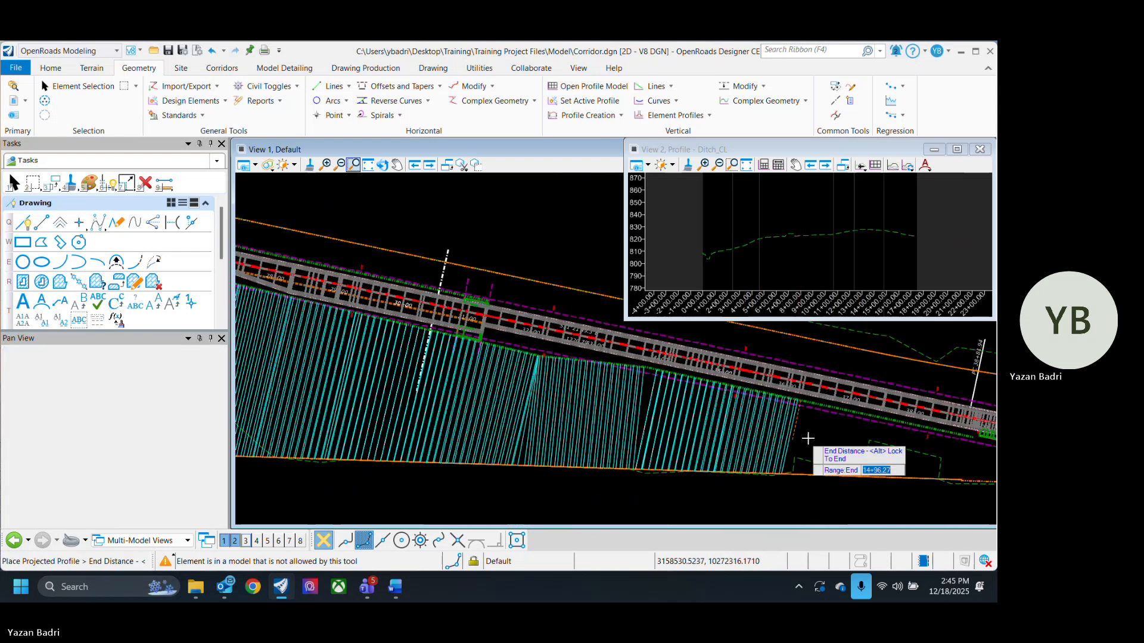
mouse_move(887, 447)
middle_down()
mouse_move(820, 432)
mouse_move(617, 427)
middle_up()
middle_drag(752, 433, 715, 454)
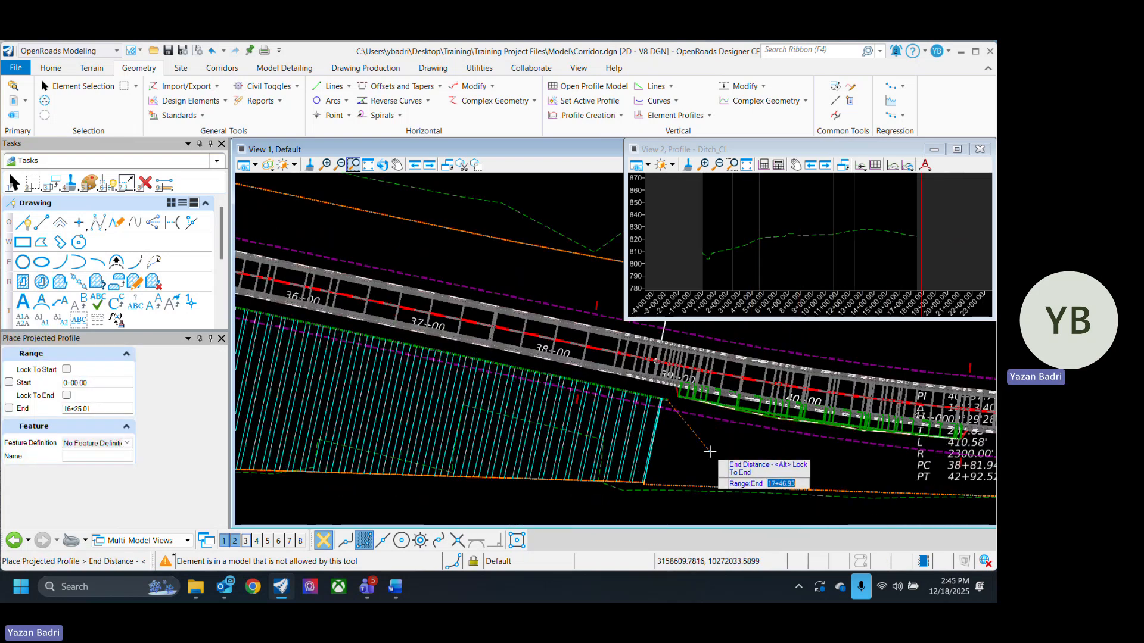
click(714, 453)
scroll(858, 457, down, 1)
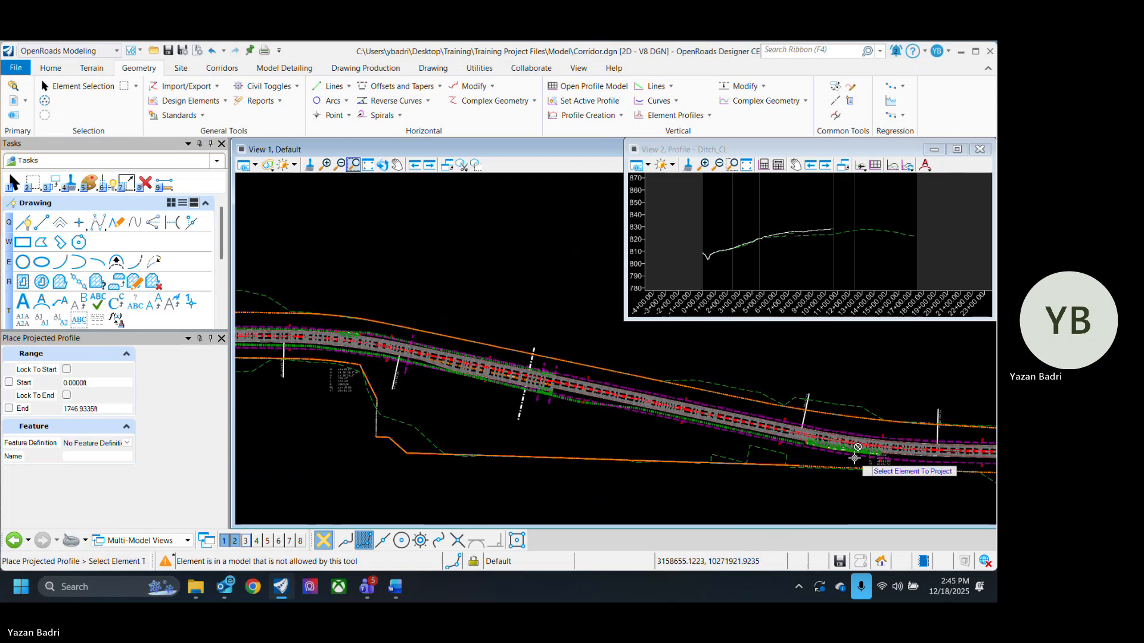
- Select the EOP_R pavement edge as the element to project and the Ditch_CL line as the plan element to project onto
scroll(702, 243, up, 2)
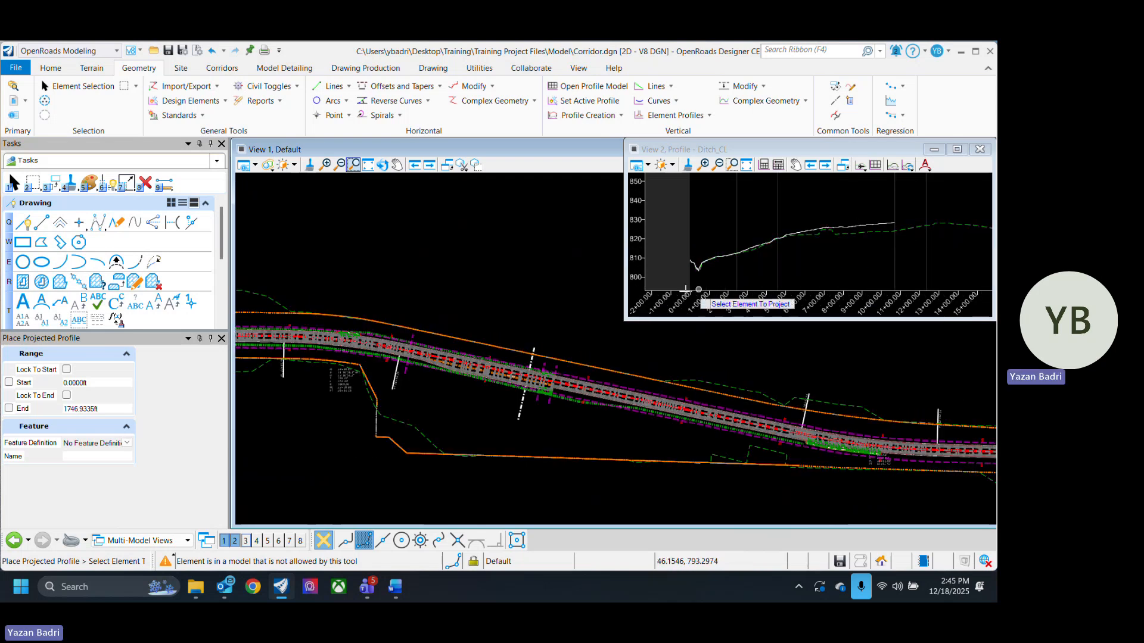
scroll(695, 280, up, 2)
scroll(685, 256, down, 3)
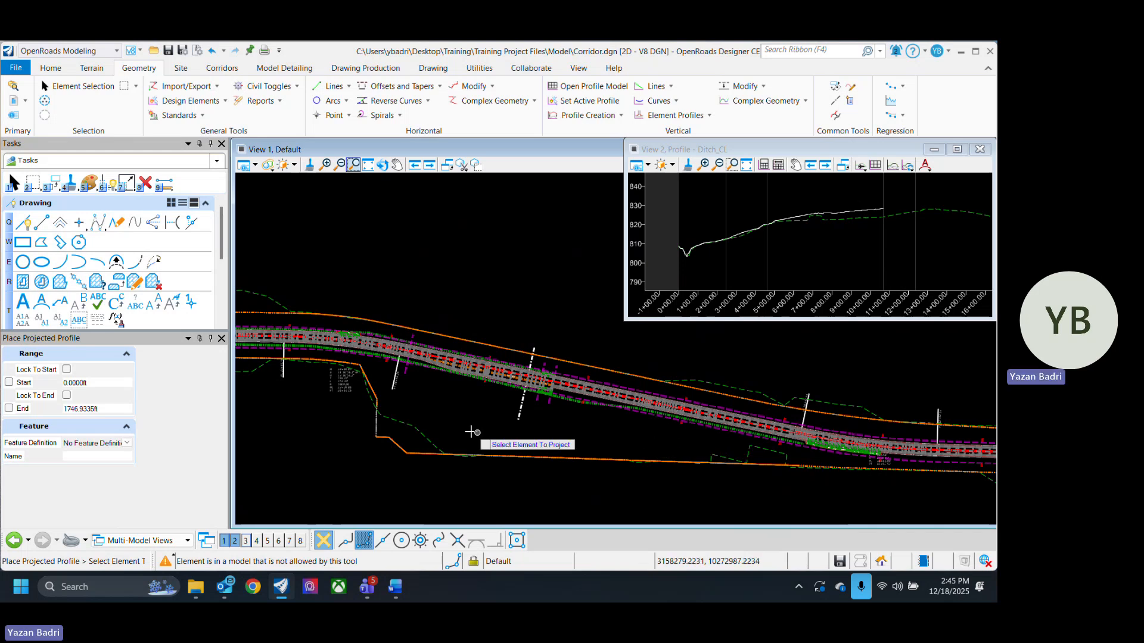
middle_drag(471, 434, 692, 488)
scroll(392, 376, up, 5)
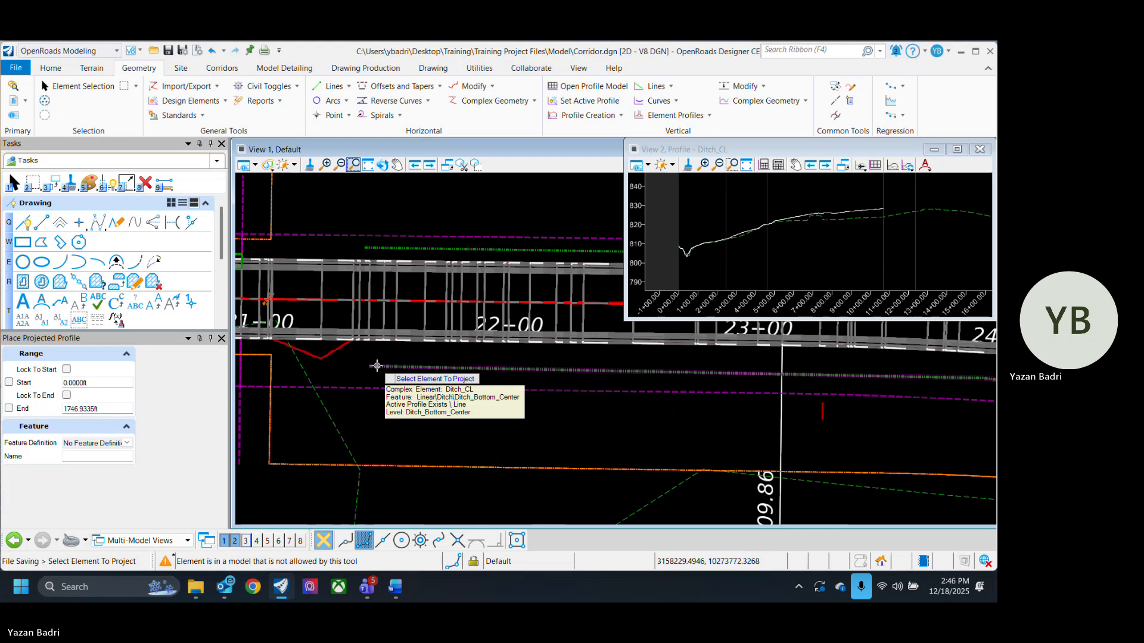
scroll(375, 365, up, 4)
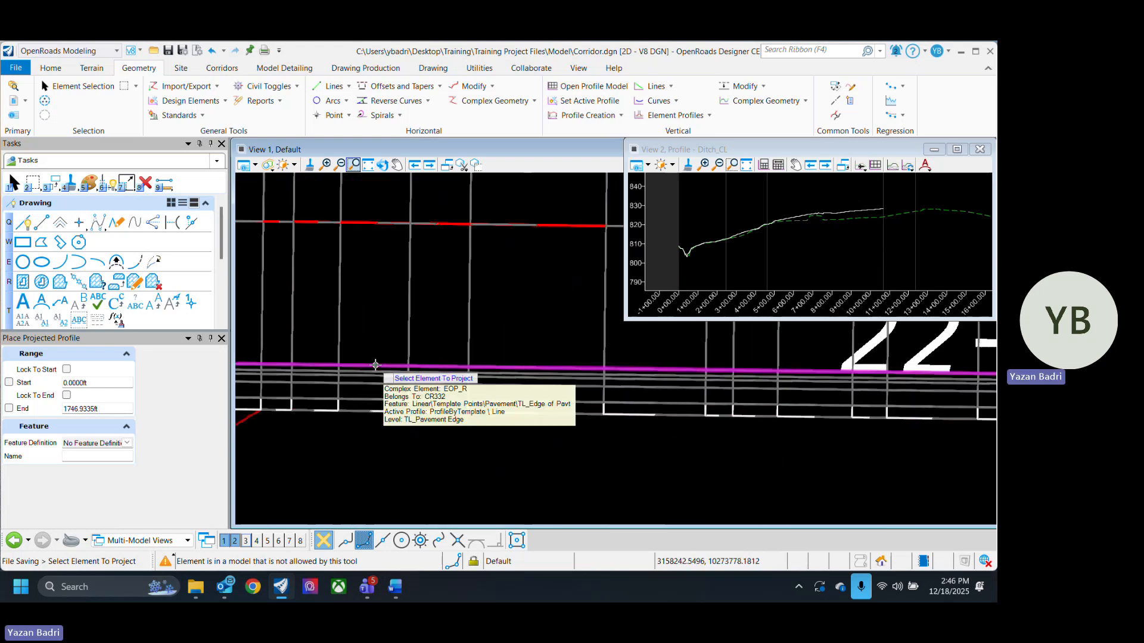
click(375, 365)
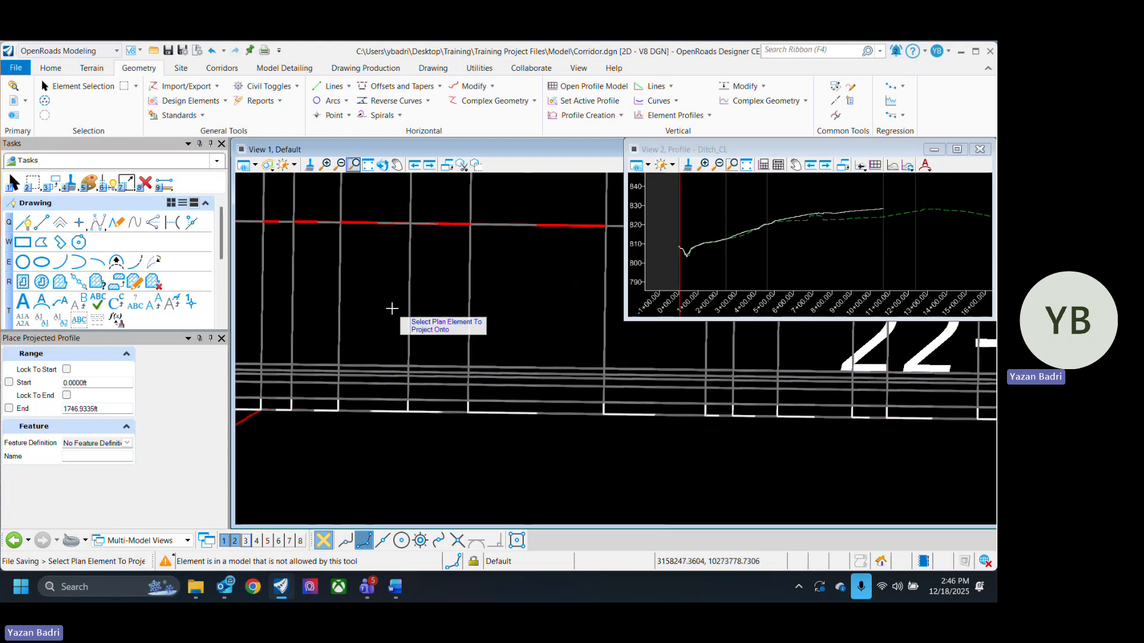
scroll(405, 320, down, 2)
click(388, 402)
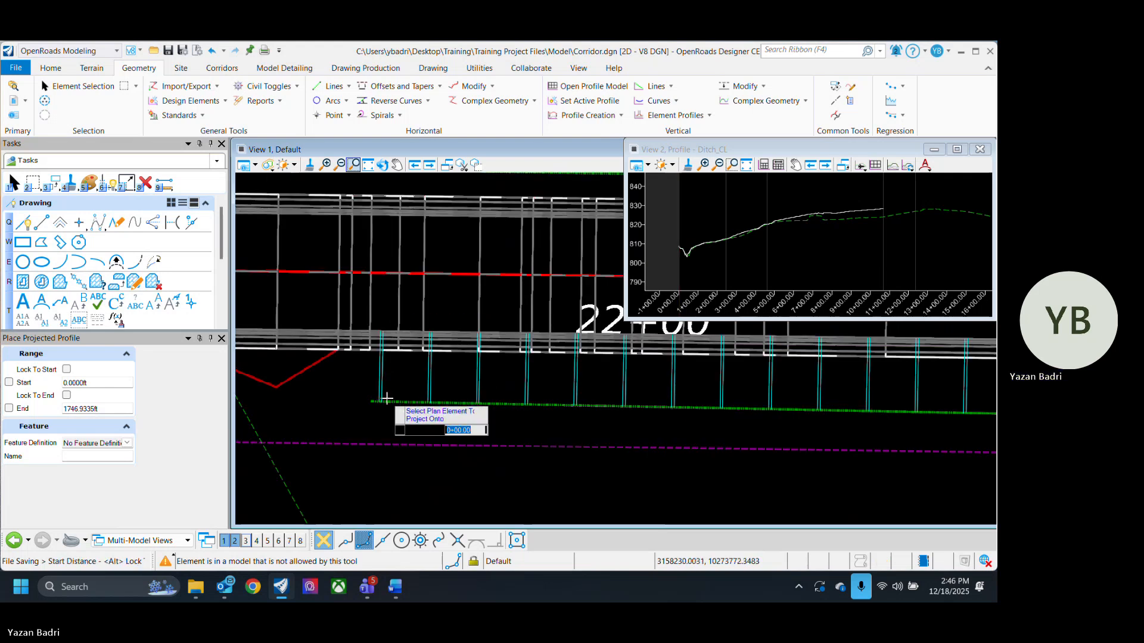
- Accept the 0+00.00 start distance and the end distance along Ditch_CL to place the projected profile
scroll(349, 436, down, 6)
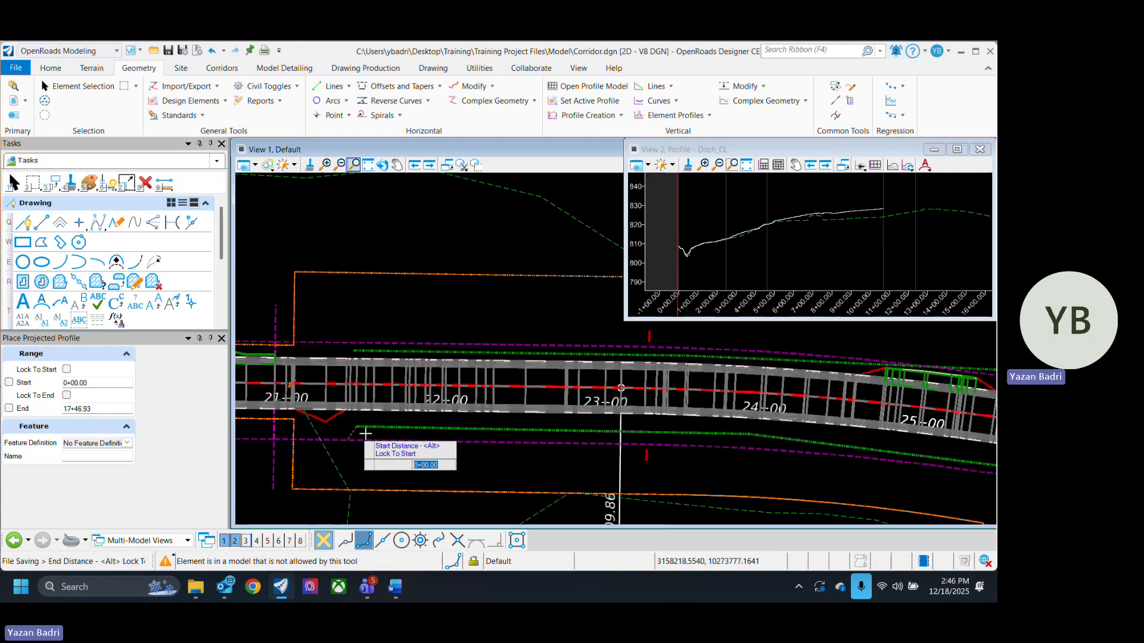
click(364, 434)
middle_drag(723, 462, 480, 404)
middle_drag(772, 457, 373, 363)
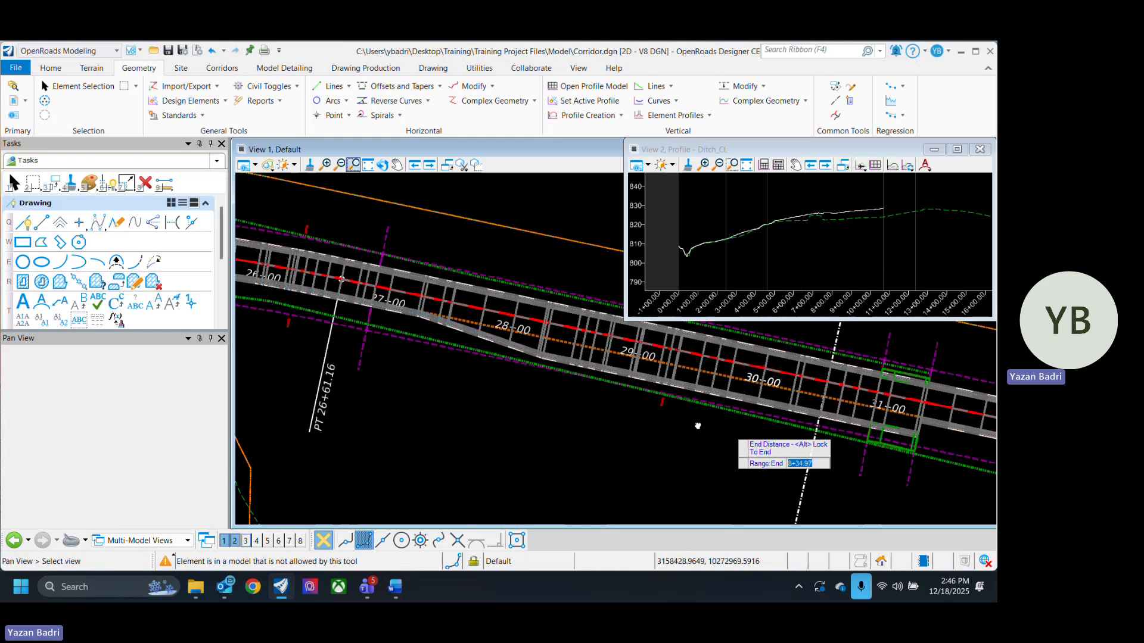
middle_drag(697, 426, 315, 353)
middle_drag(681, 454, 287, 358)
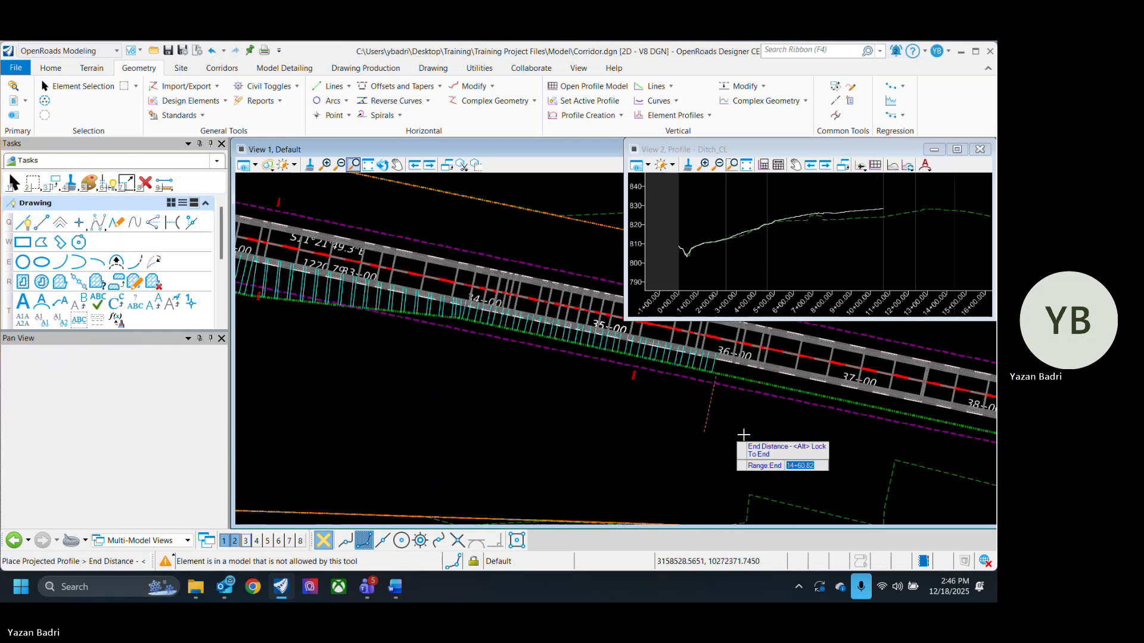
middle_drag(743, 437, 440, 365)
click(865, 443)
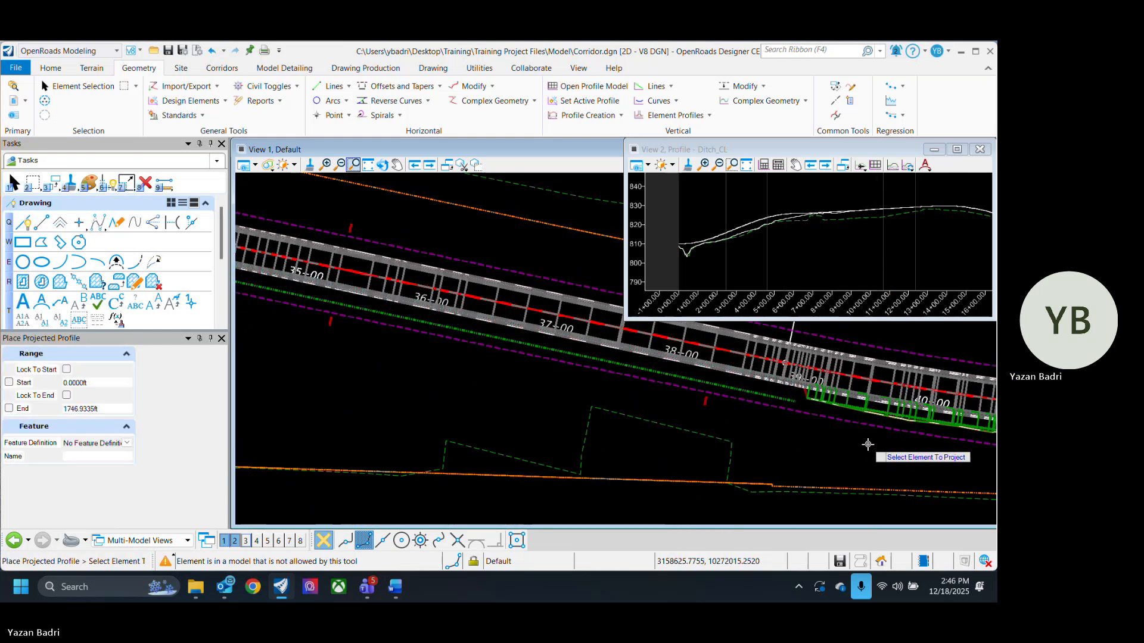
- Select and inspect the projected profiles along the Ditch_CL profile view
click(77, 87)
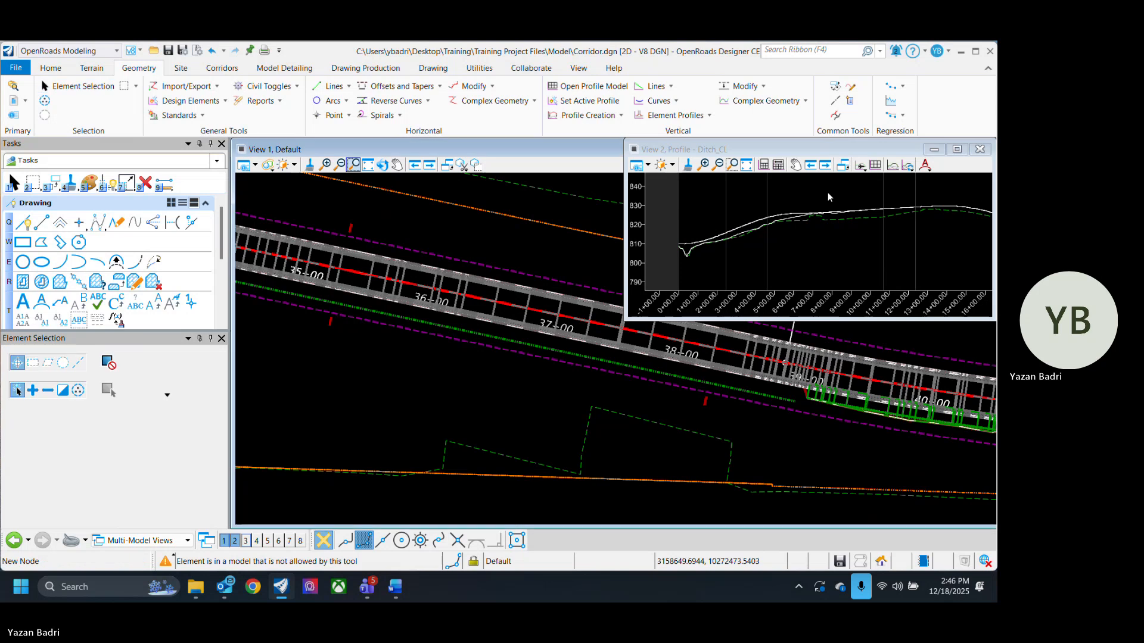
scroll(738, 237, up, 1)
click(740, 228)
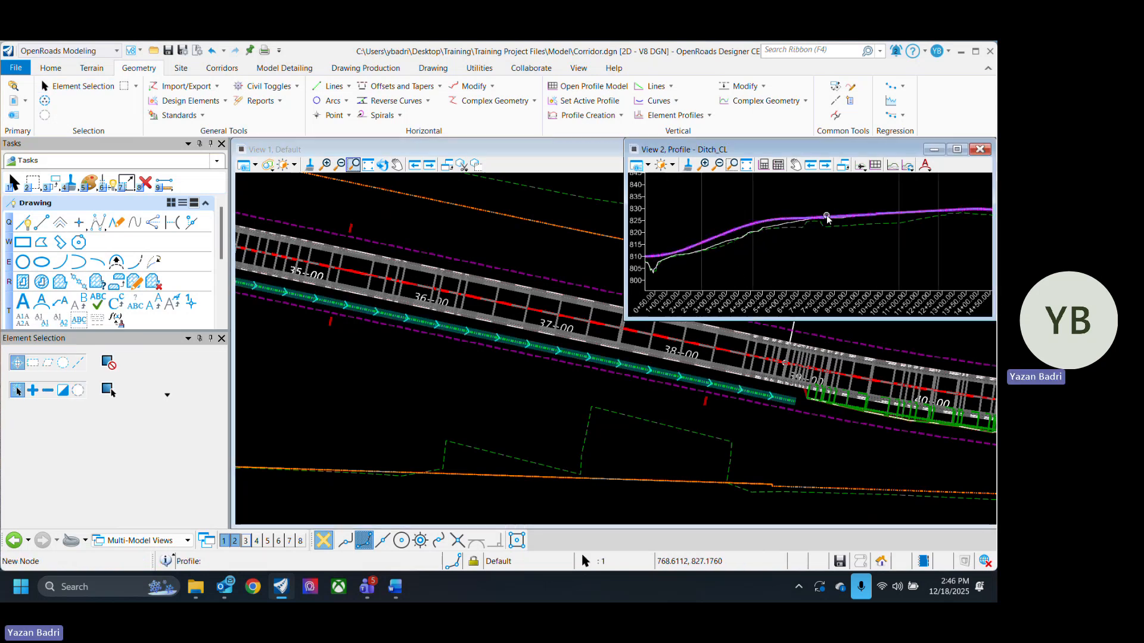
scroll(765, 246, down, 4)
scroll(739, 266, up, 5)
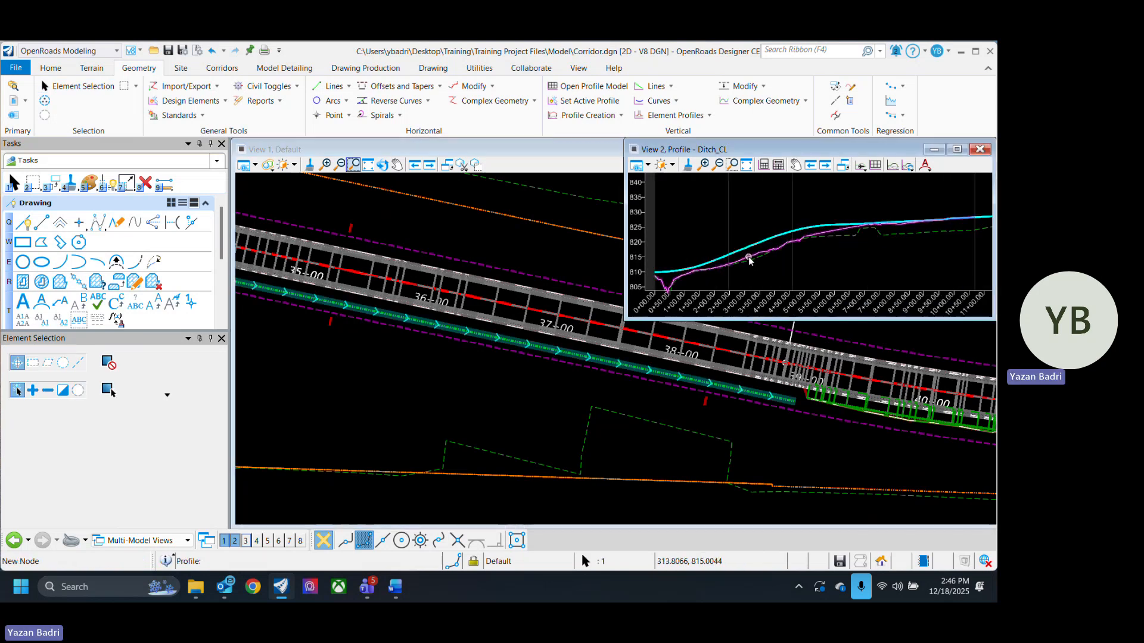
scroll(749, 262, up, 2)
click(694, 202)
scroll(694, 202, down, 3)
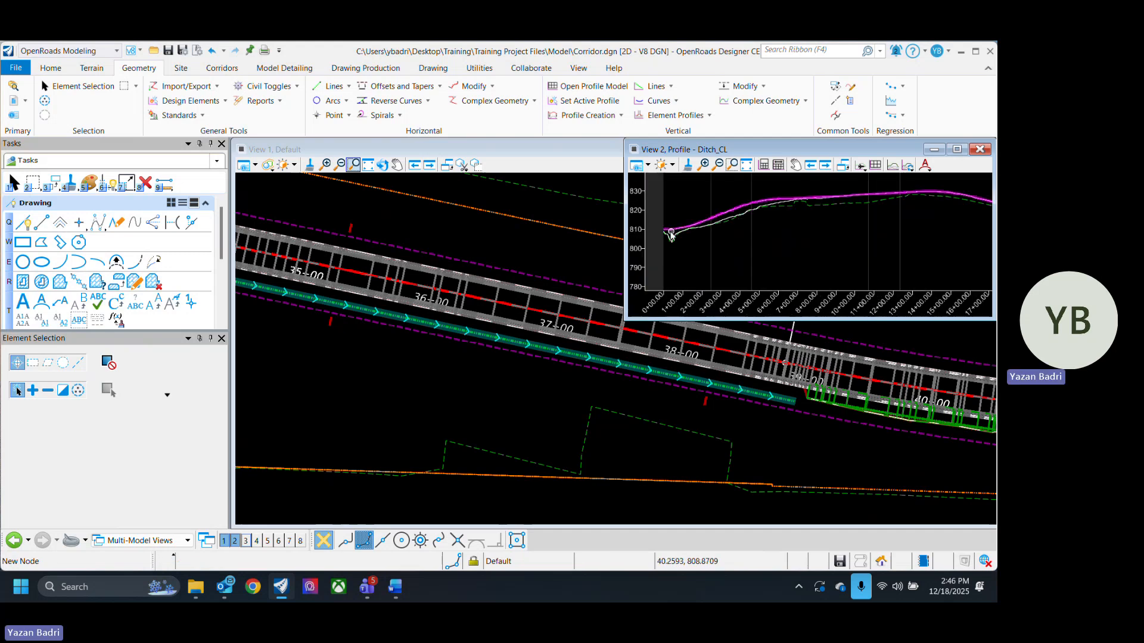
scroll(675, 233, up, 1)
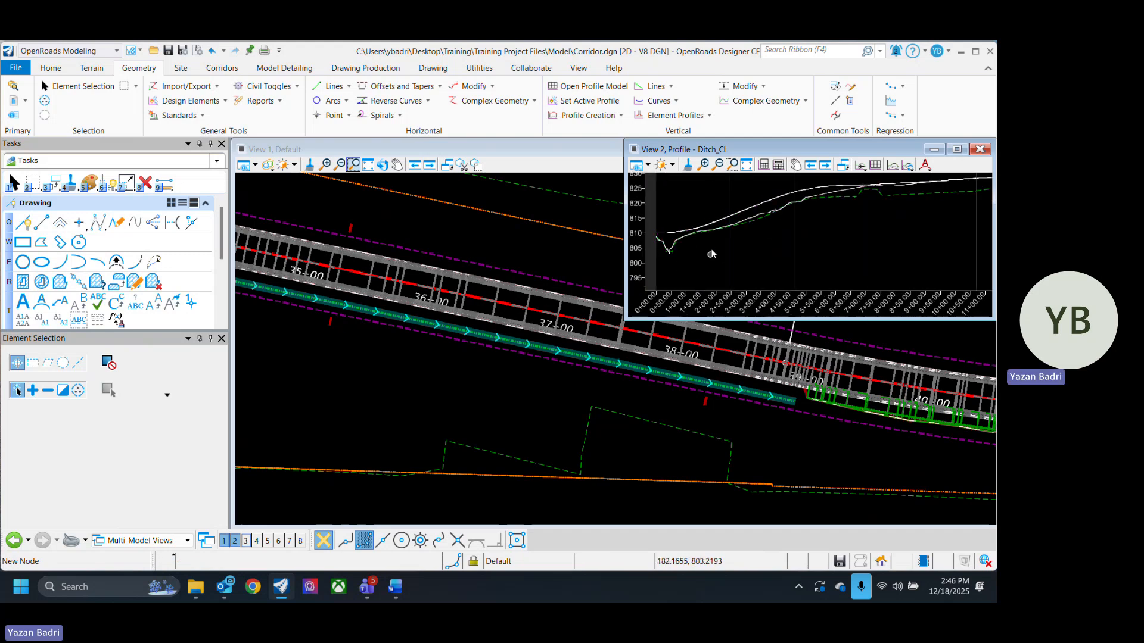
middle_drag(924, 225, 774, 271)
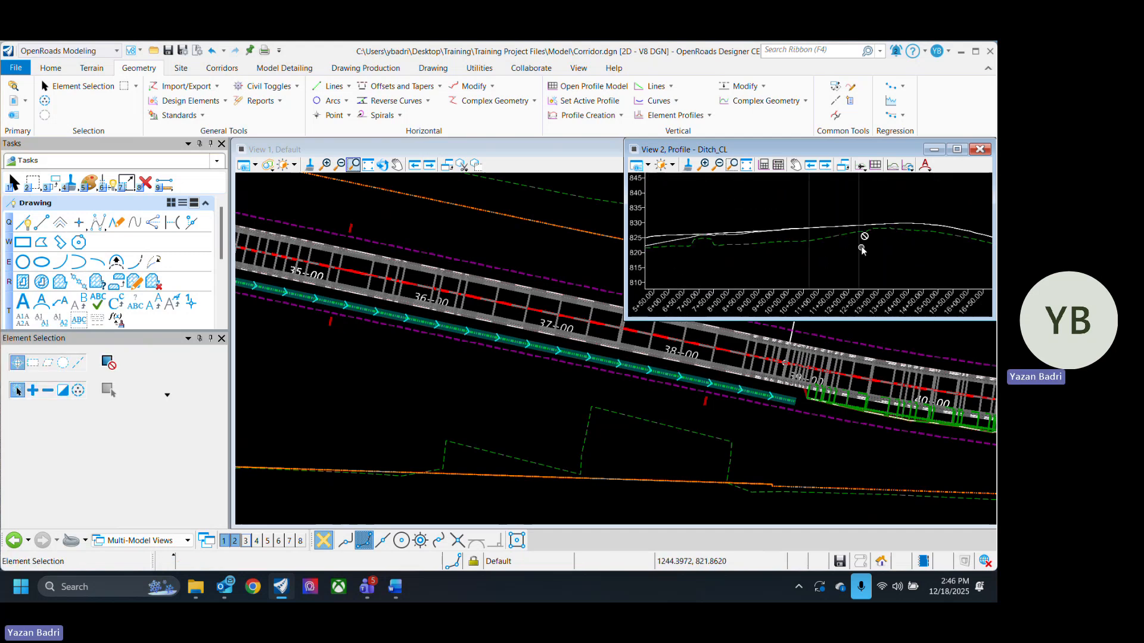
scroll(864, 246, down, 3)
scroll(892, 249, up, 3)
scroll(929, 253, down, 3)
scroll(797, 222, down, 1)
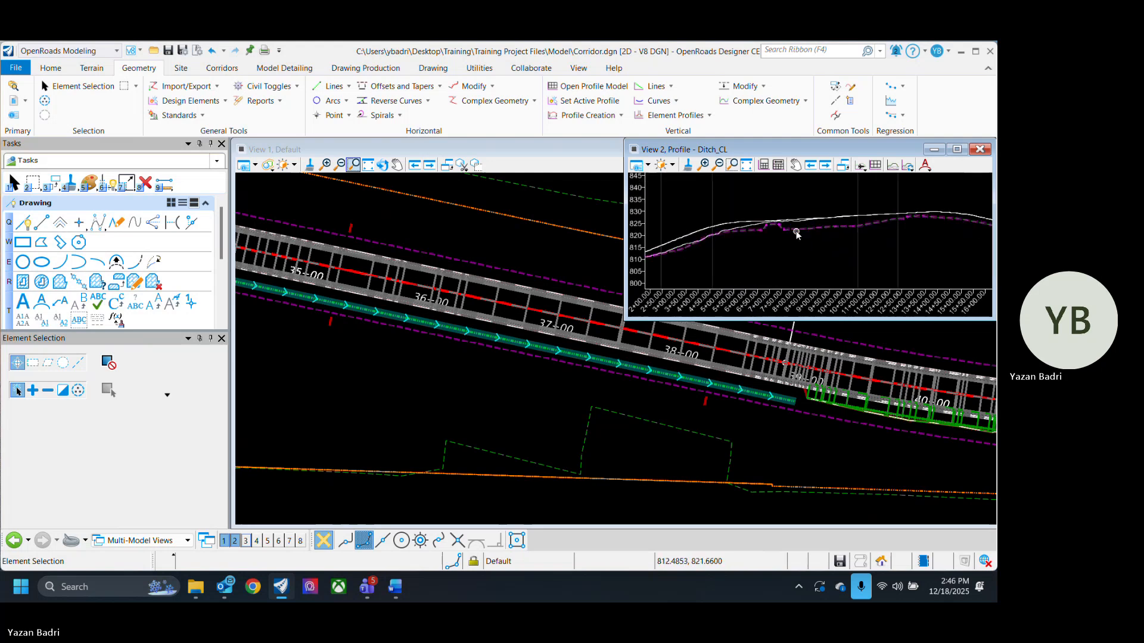
click(805, 229)
click(818, 262)
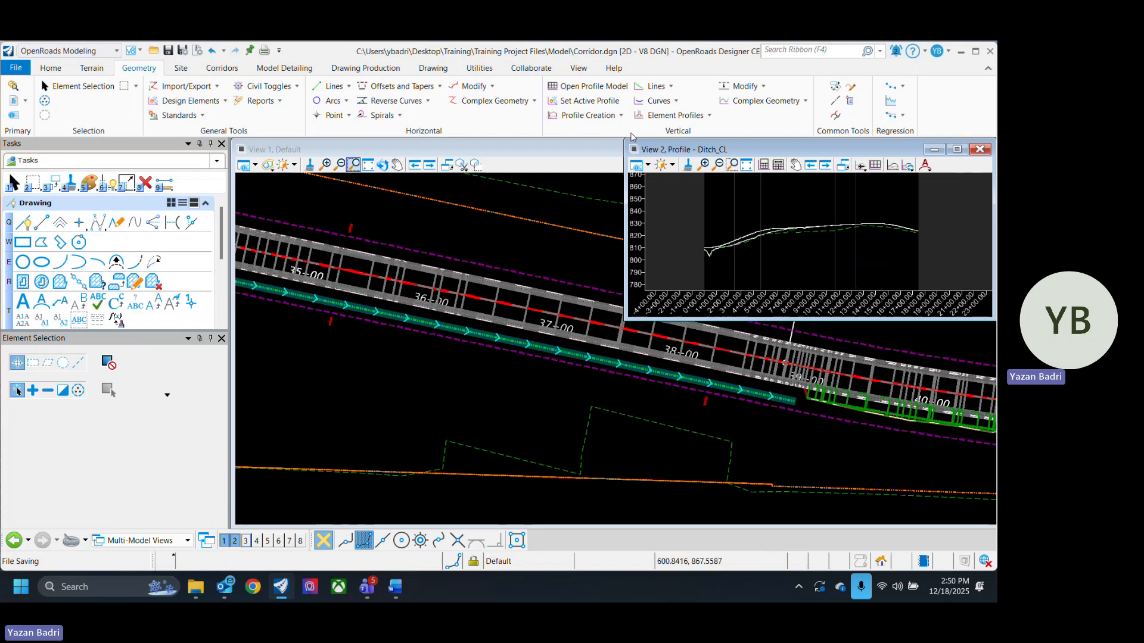
click(617, 115)
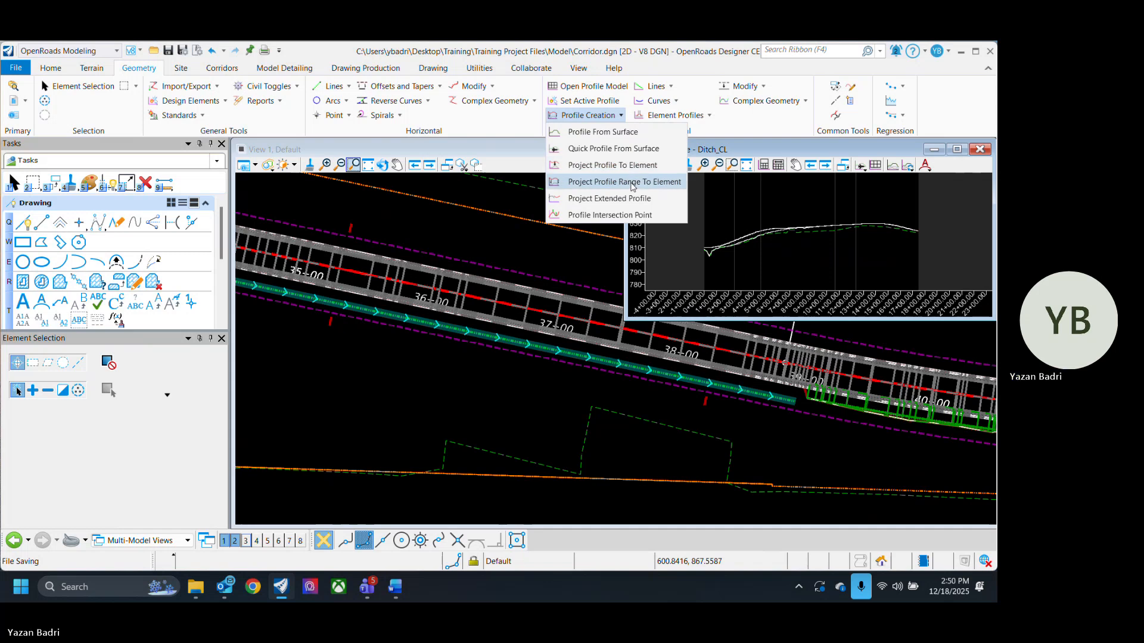
click(732, 215)
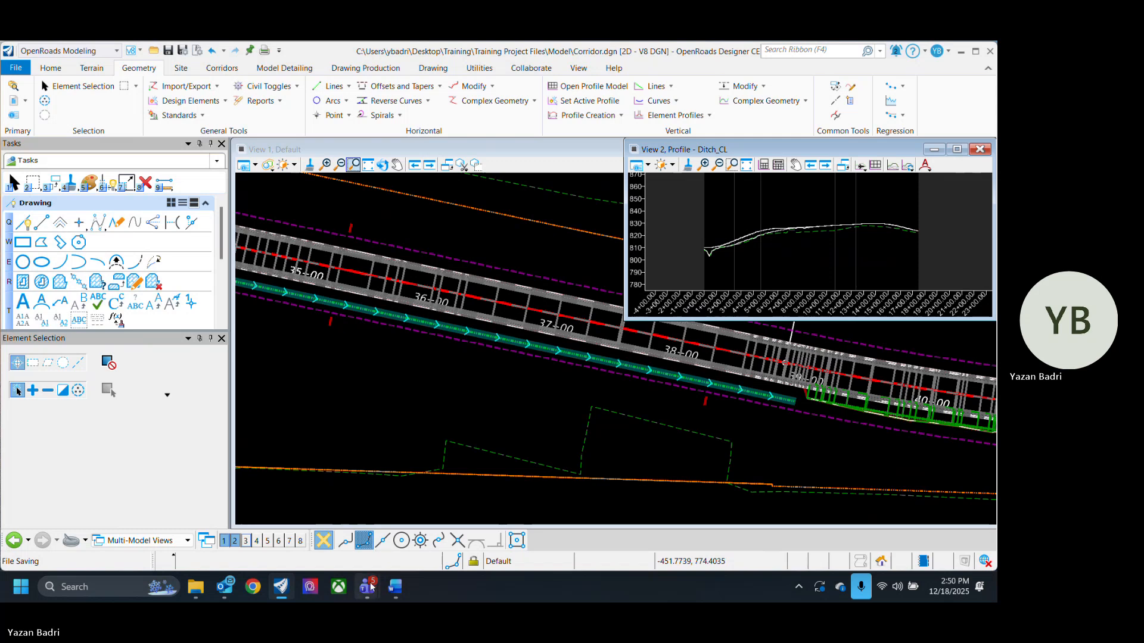
- Switch to Teams and react with a thumbs-up to the latest message in the TxDOT I10 PS&E chat
mouse_move(367, 587)
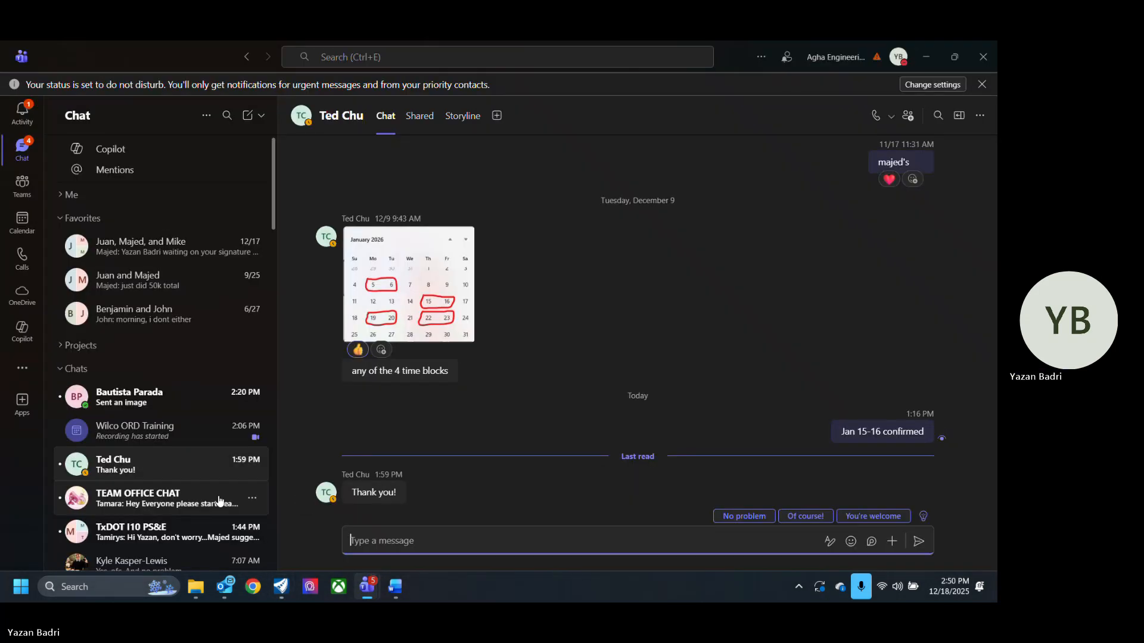
click(218, 496)
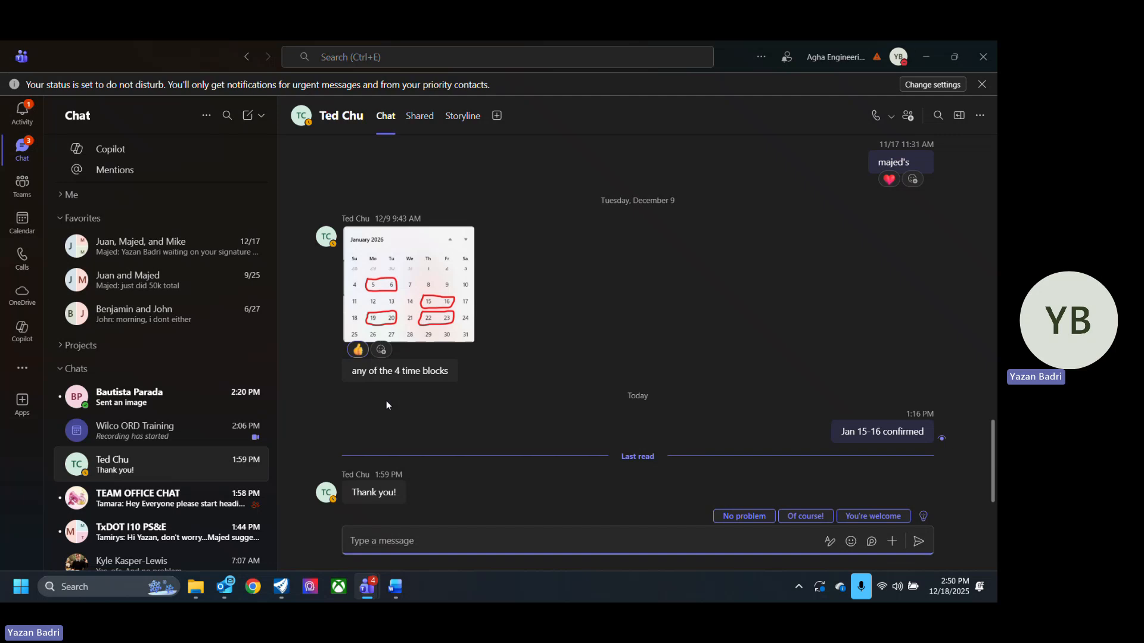
click(150, 526)
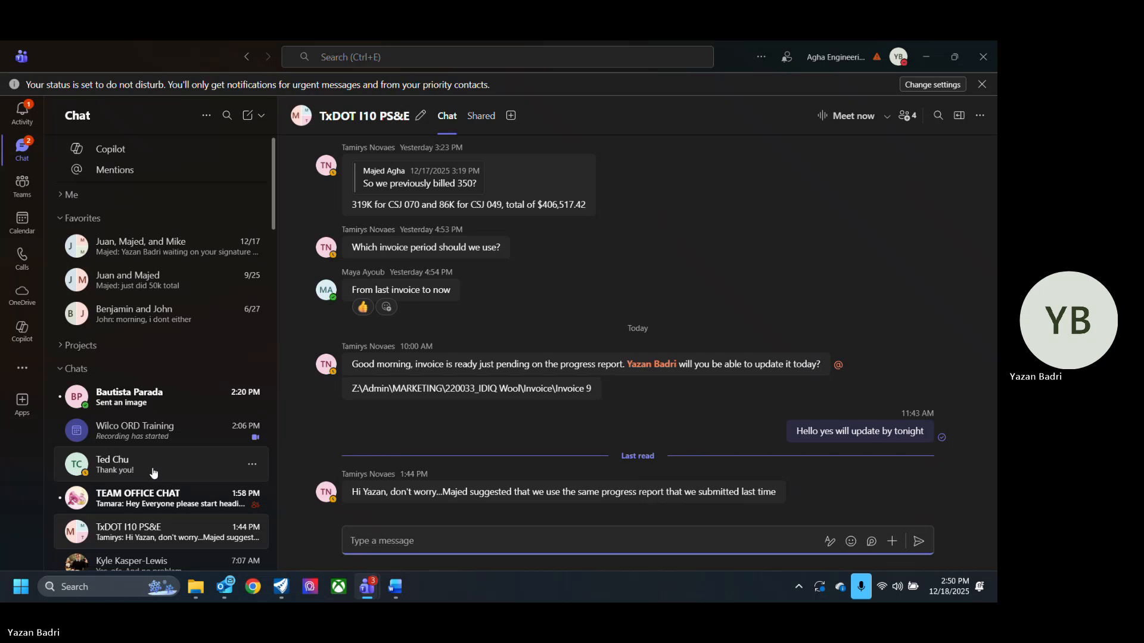
mouse_move(535, 491)
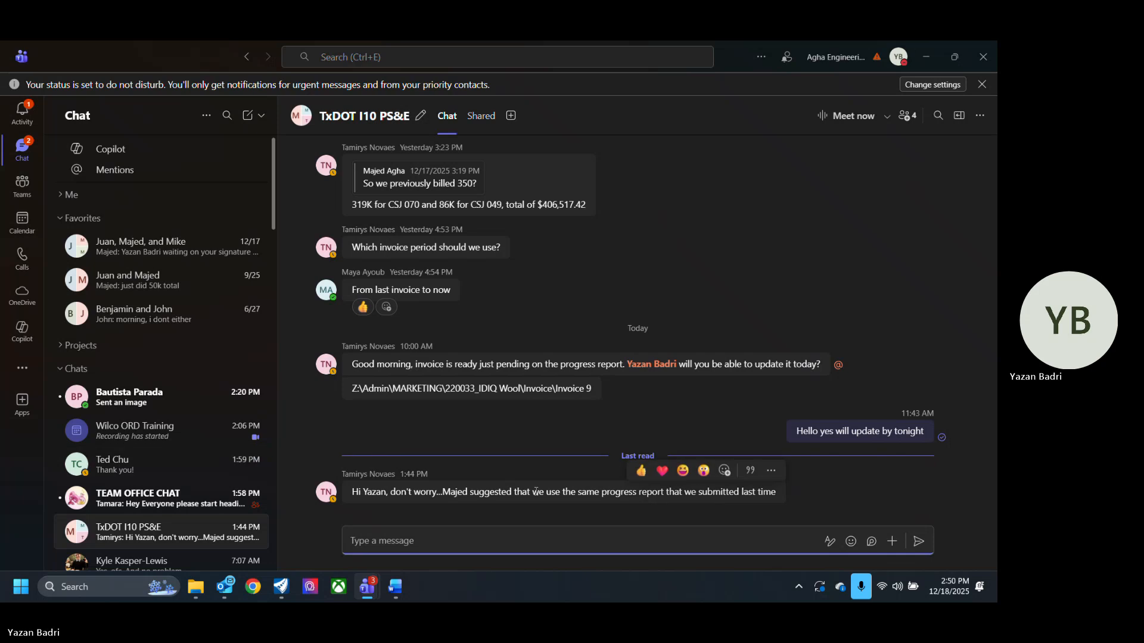
click(640, 471)
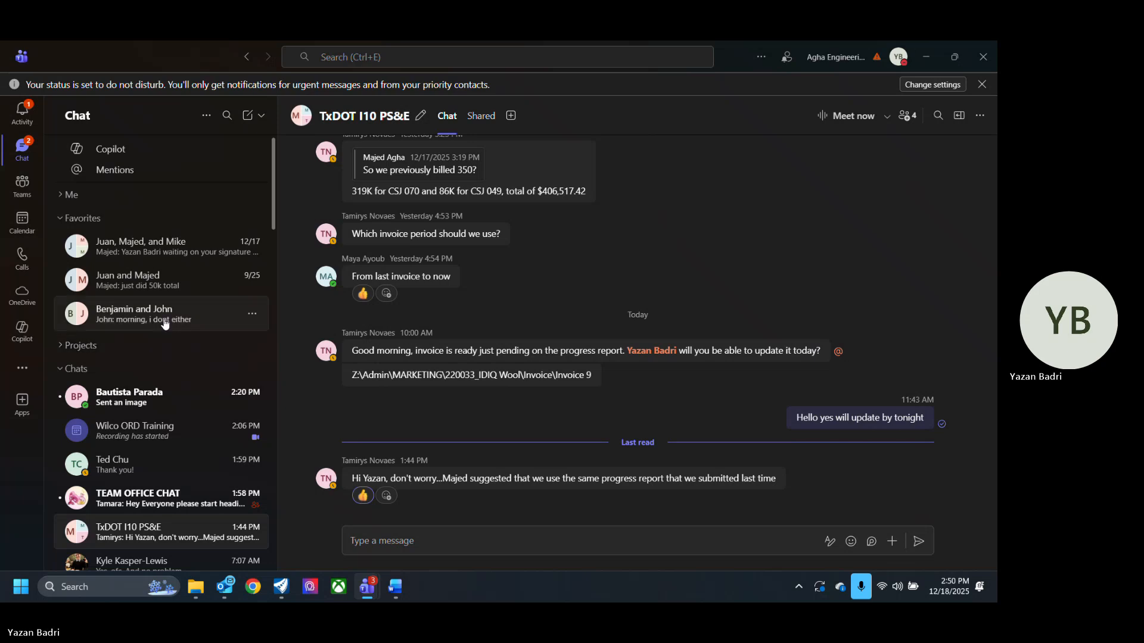
- Copy the Wilco ORD Training meeting invite link from the meeting's participants panel
mouse_move(367, 587)
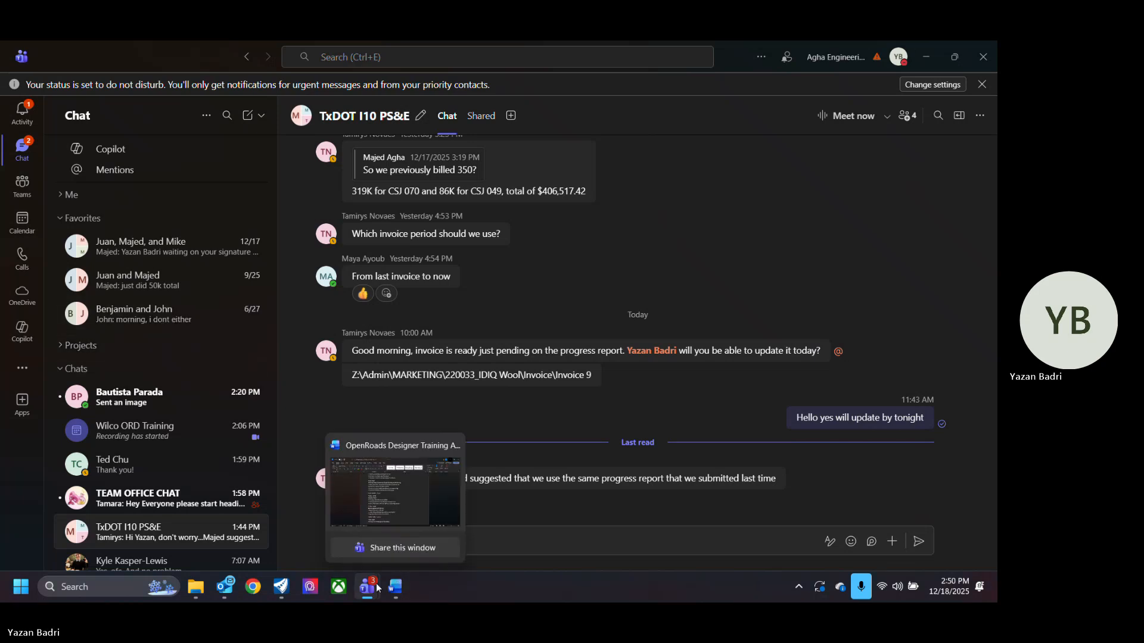
click(310, 498)
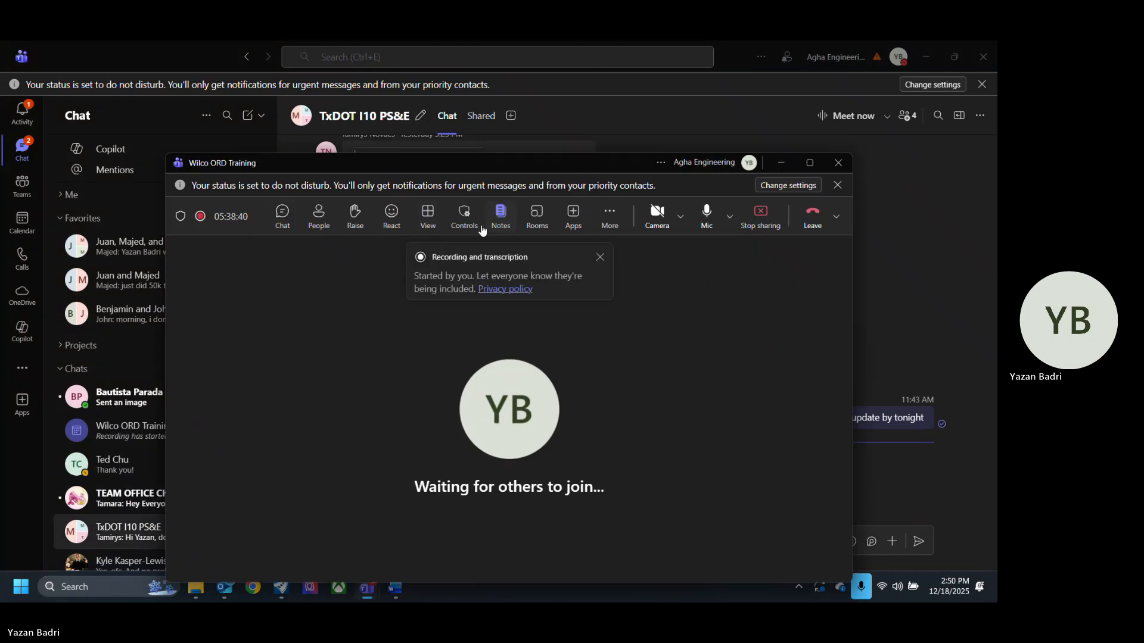
click(319, 215)
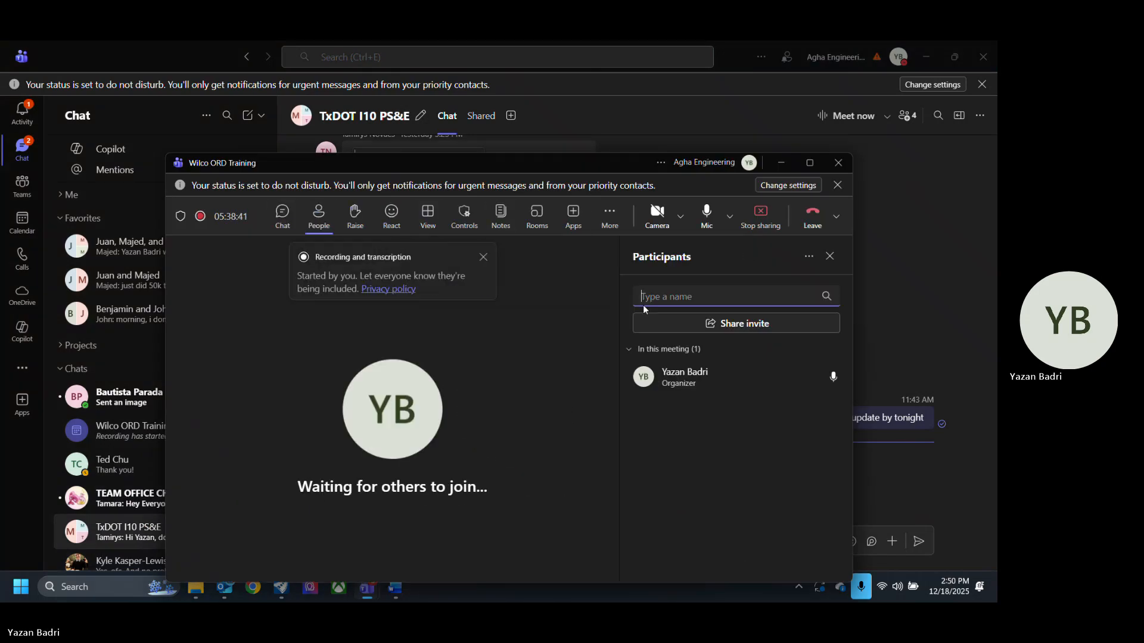
click(762, 325)
click(506, 387)
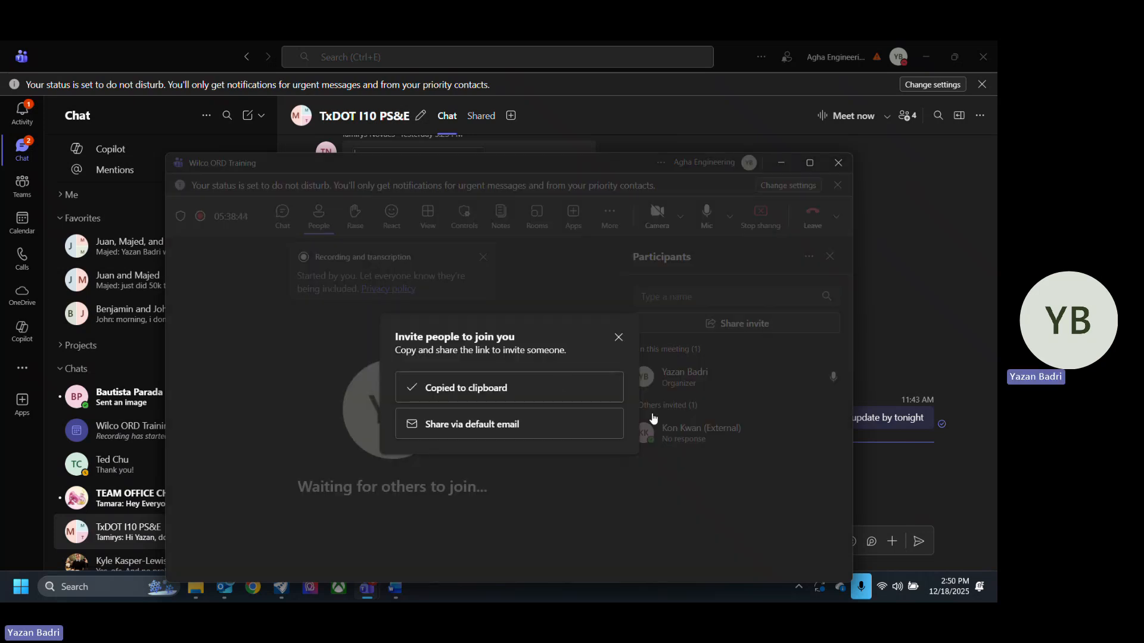
click(947, 390)
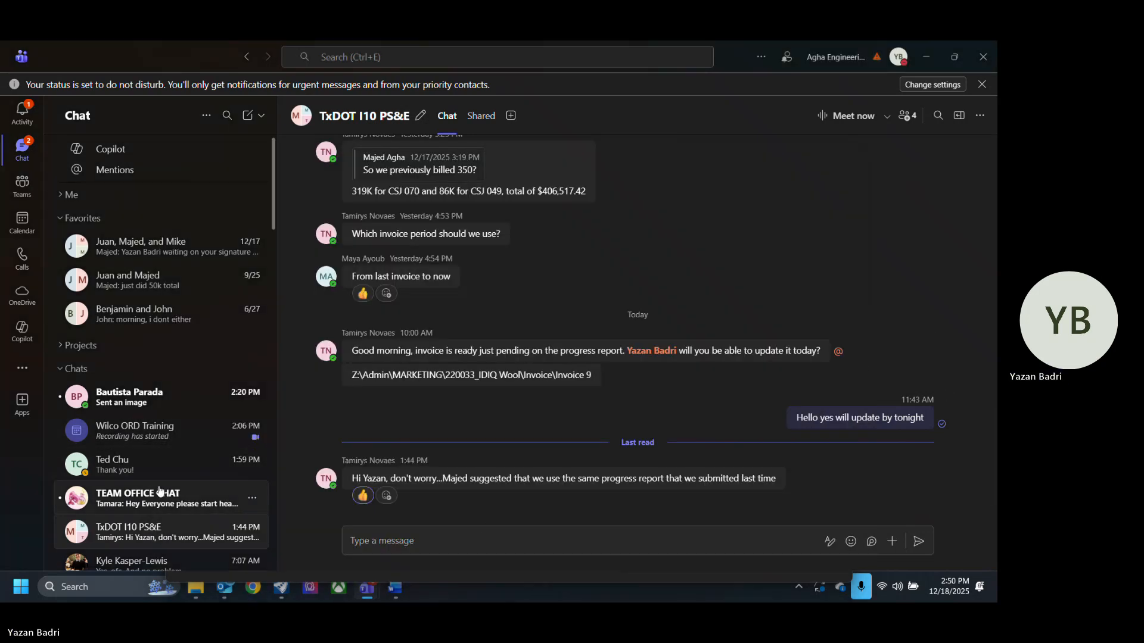
- Paste and send the meeting link in a colleague's chat
click(137, 562)
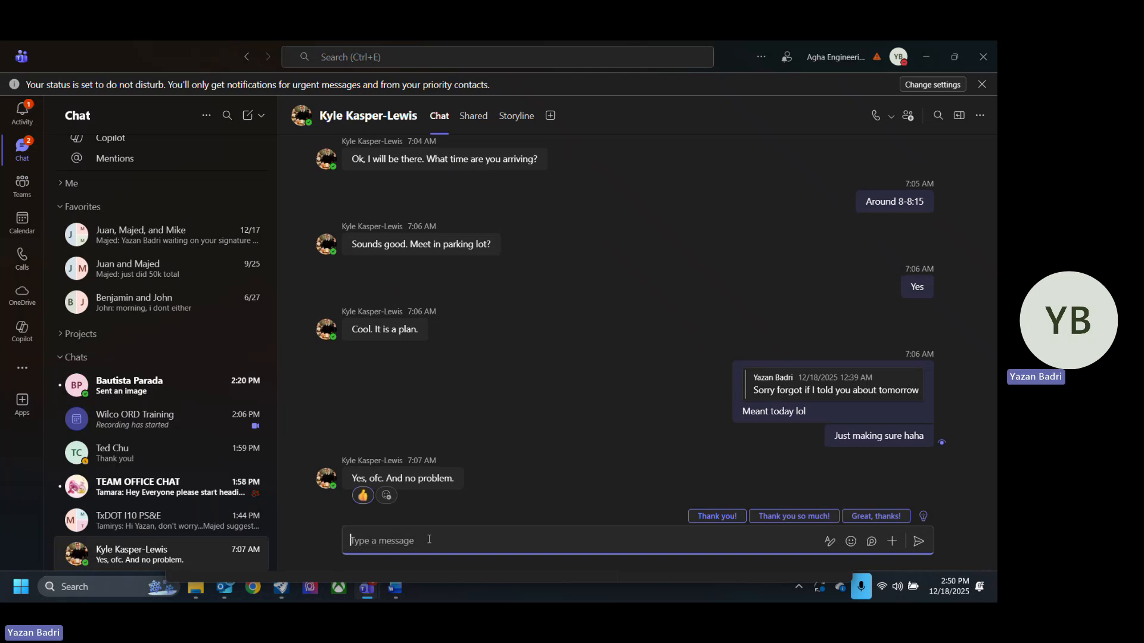
key(ctrl+v)
key(Return)
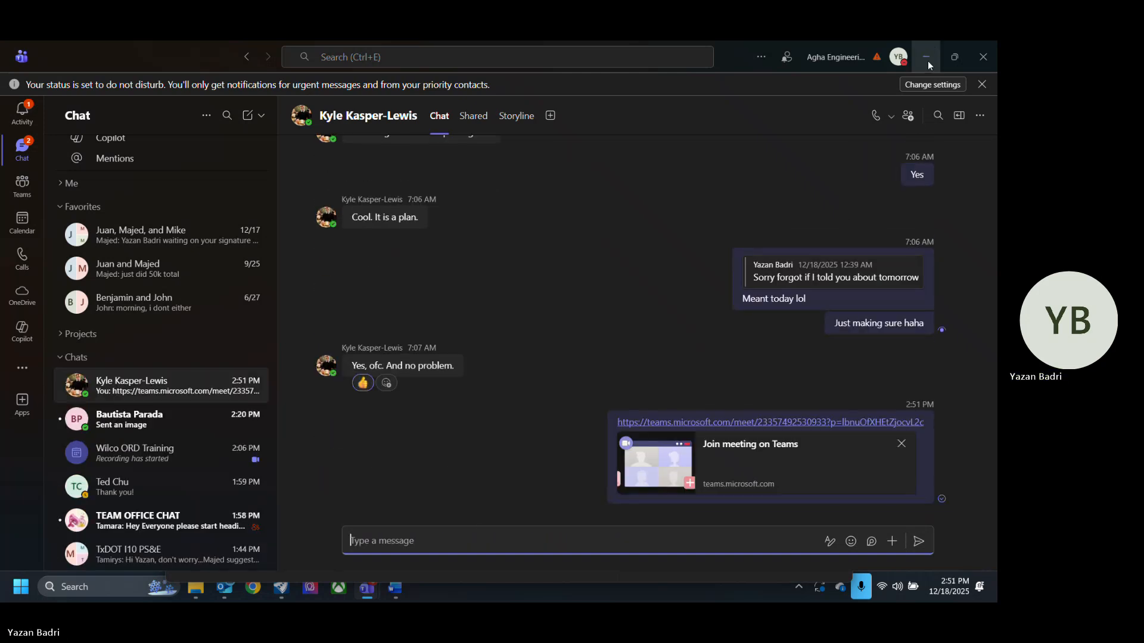
- Minimize Teams and the meeting window, dismissing the recording notice, to return to OpenRoads Designer
click(926, 58)
click(619, 338)
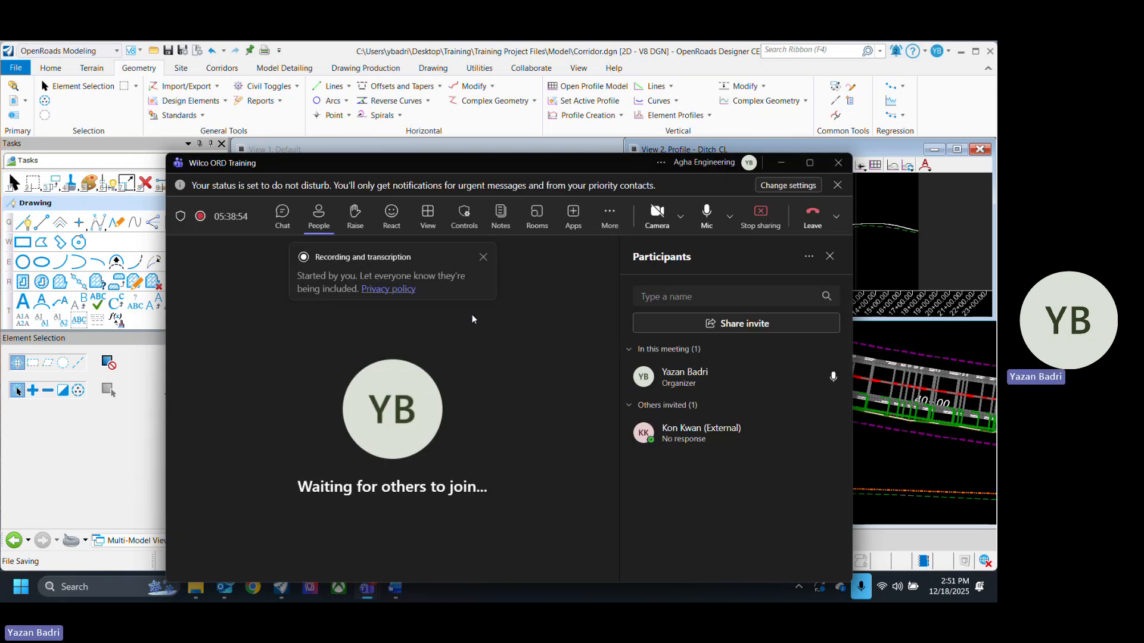
click(483, 257)
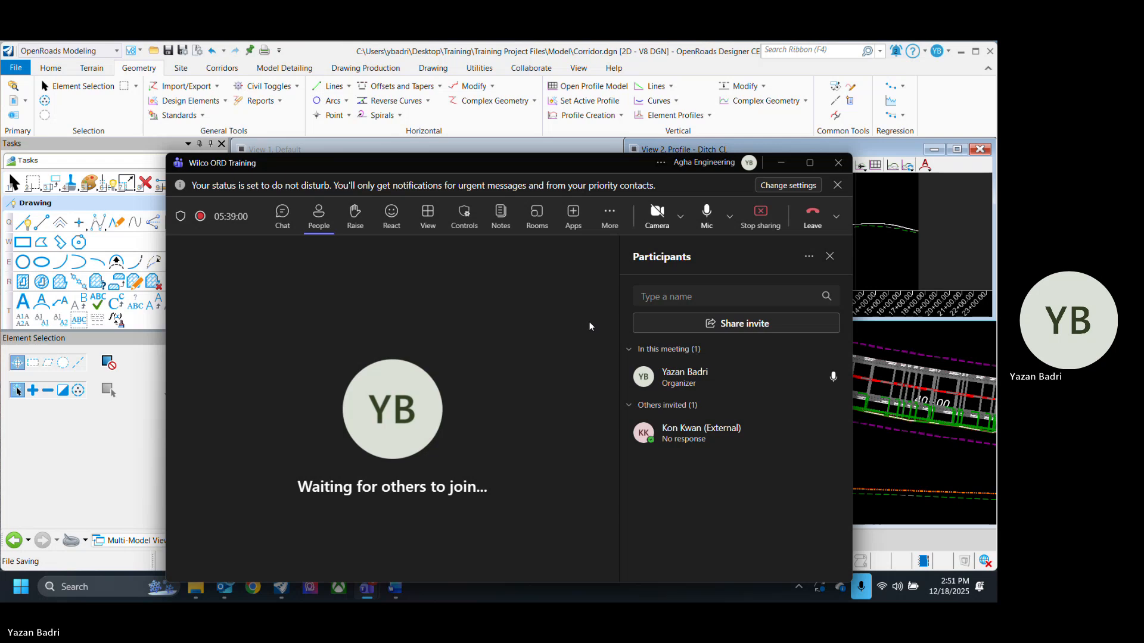
click(779, 166)
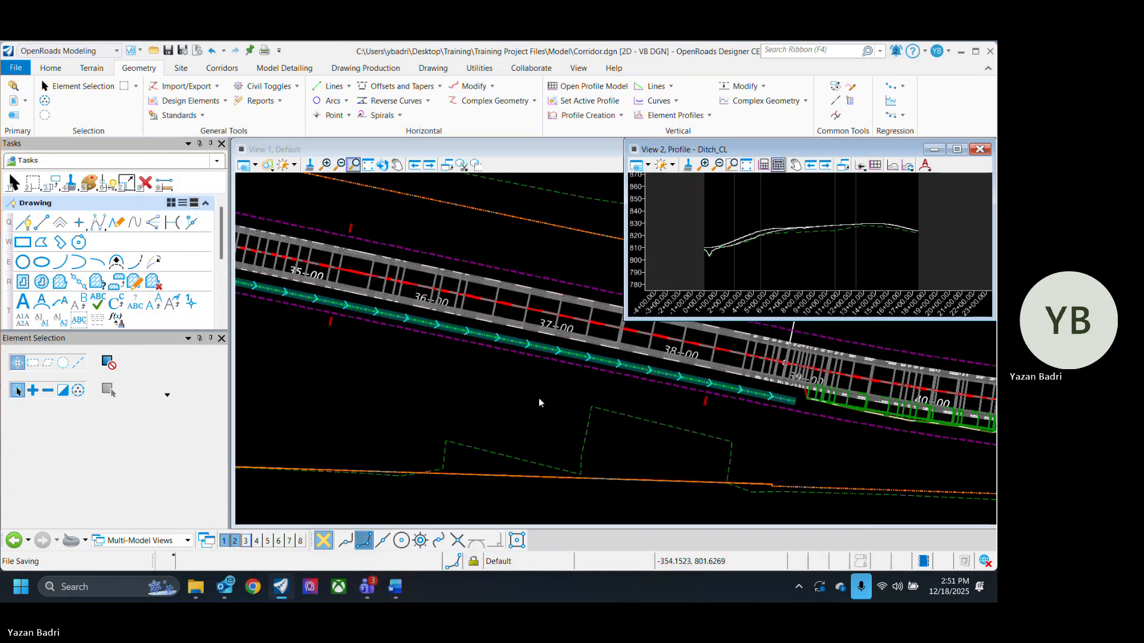
- Start a complex profile by PI in the Ditch_CL profile view with feature definition Ditch_Bottom_Center, placing the first PI at the ditch low point
scroll(764, 244, up, 2)
scroll(738, 242, down, 2)
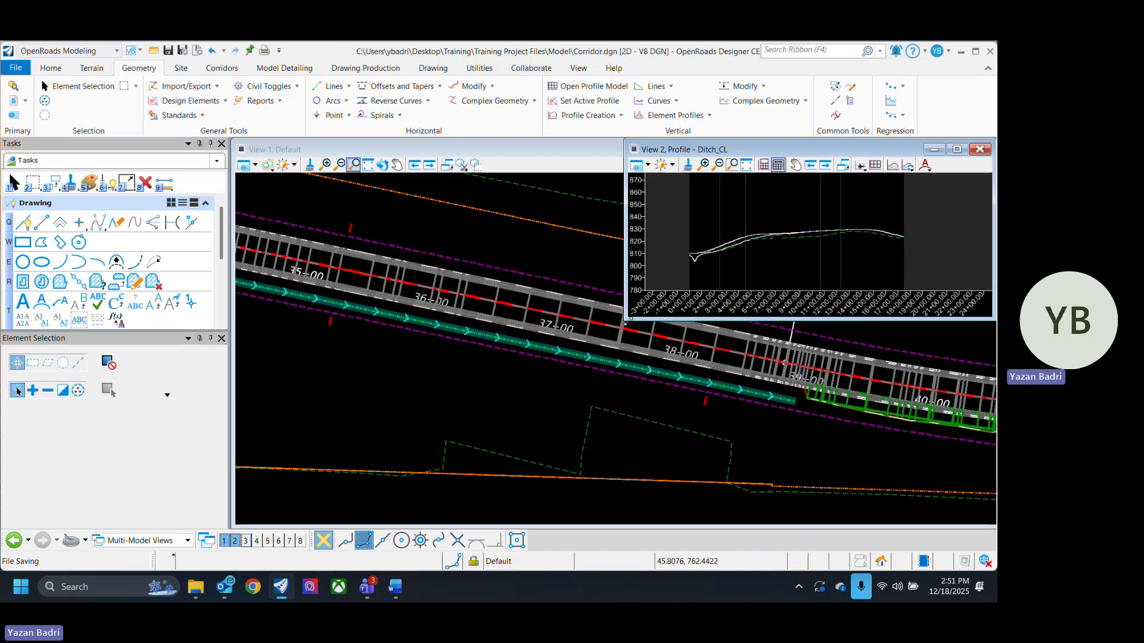
drag(625, 322, 493, 445)
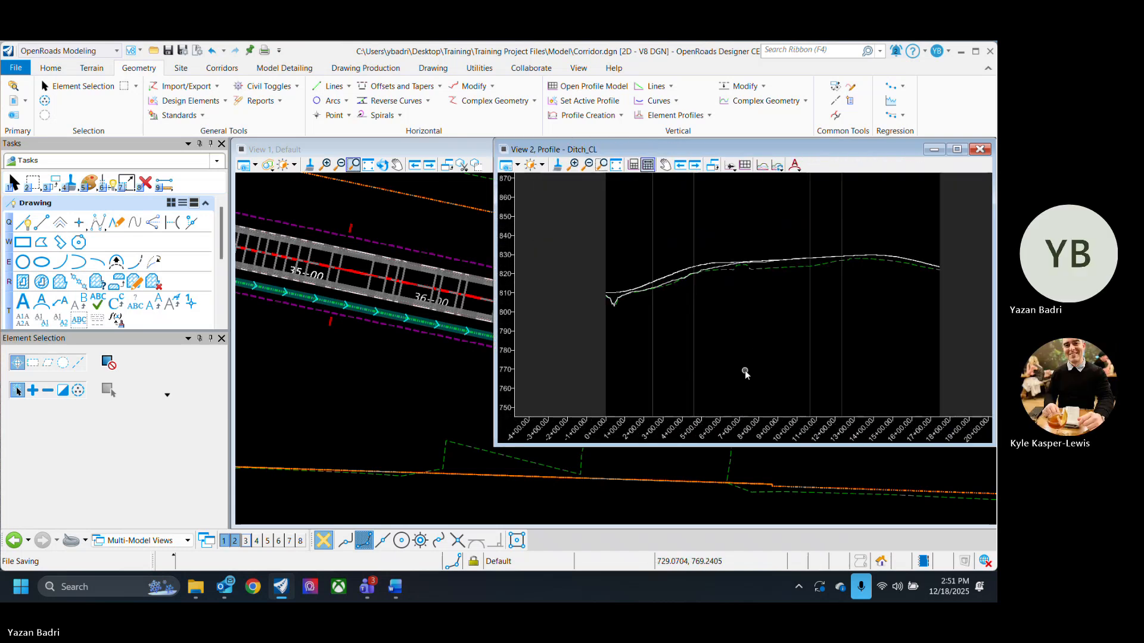
scroll(638, 301, up, 1)
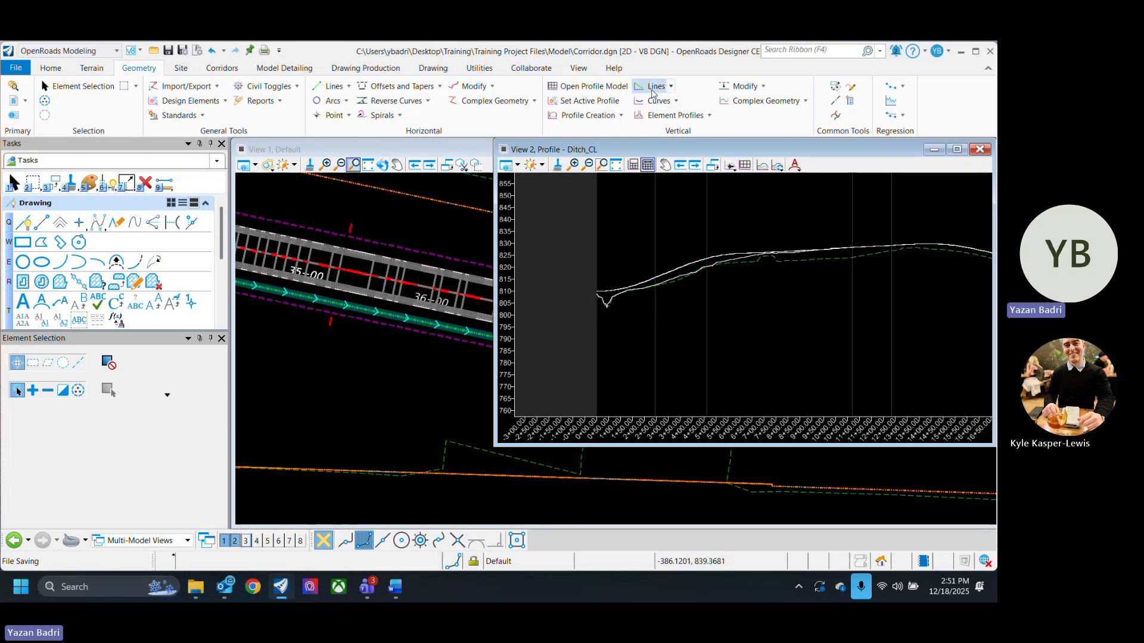
click(763, 101)
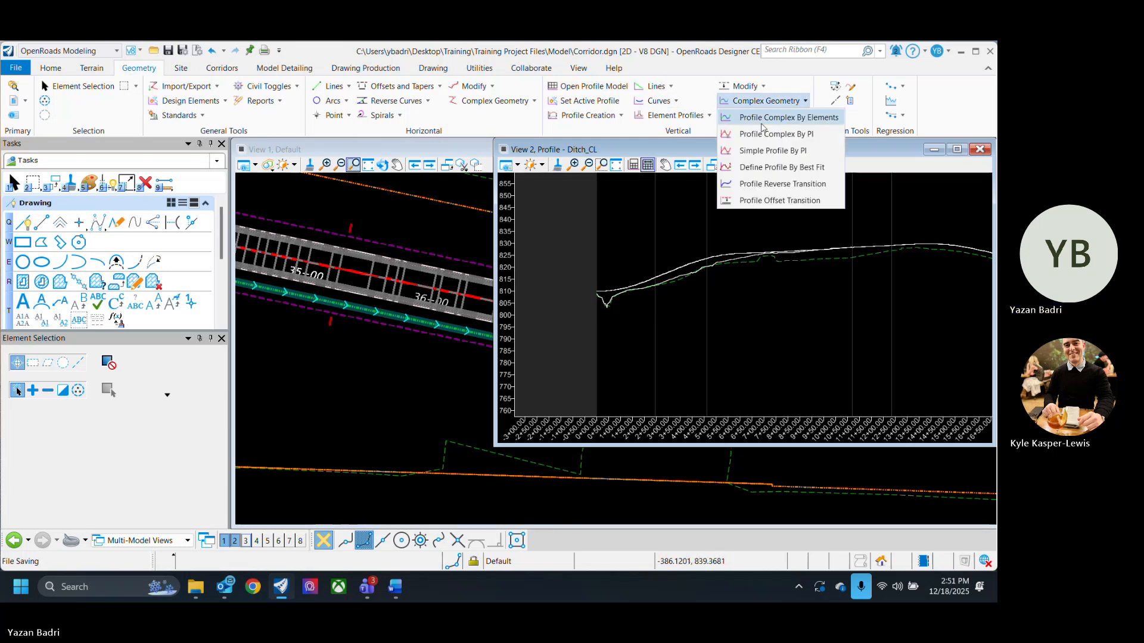
click(819, 135)
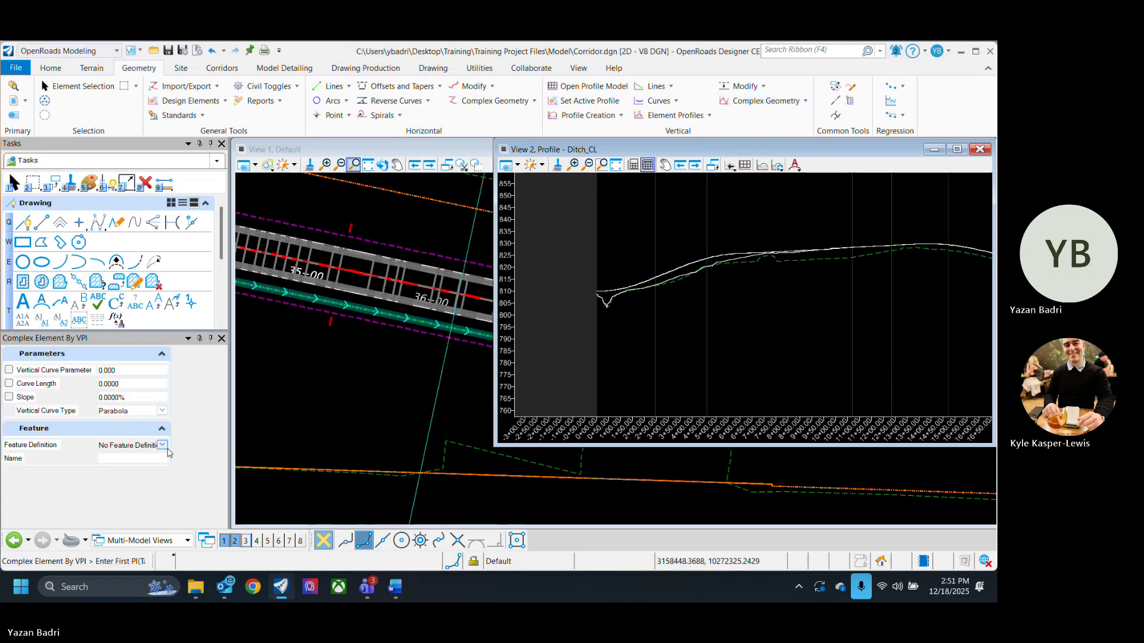
click(162, 445)
click(112, 465)
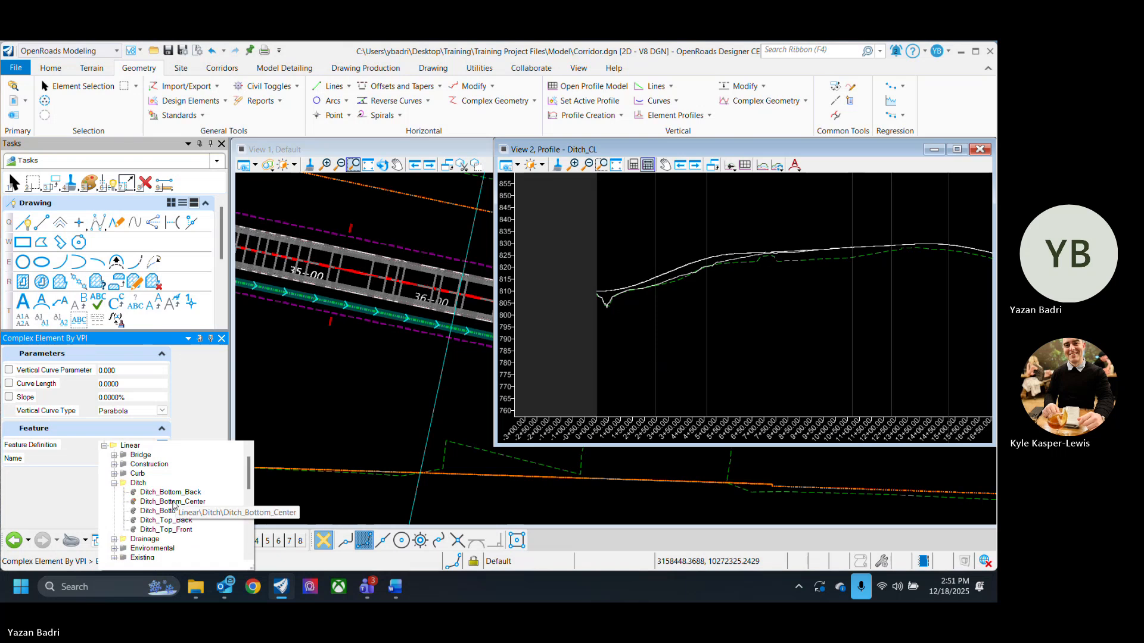
click(174, 505)
scroll(595, 306, up, 4)
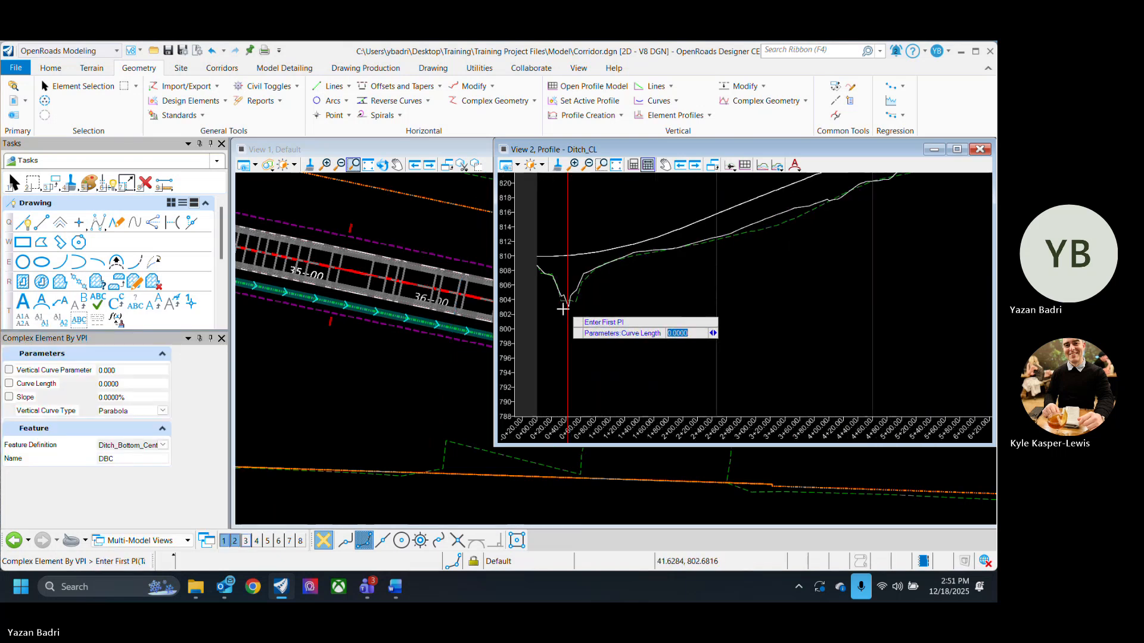
scroll(580, 308, down, 2)
click(566, 310)
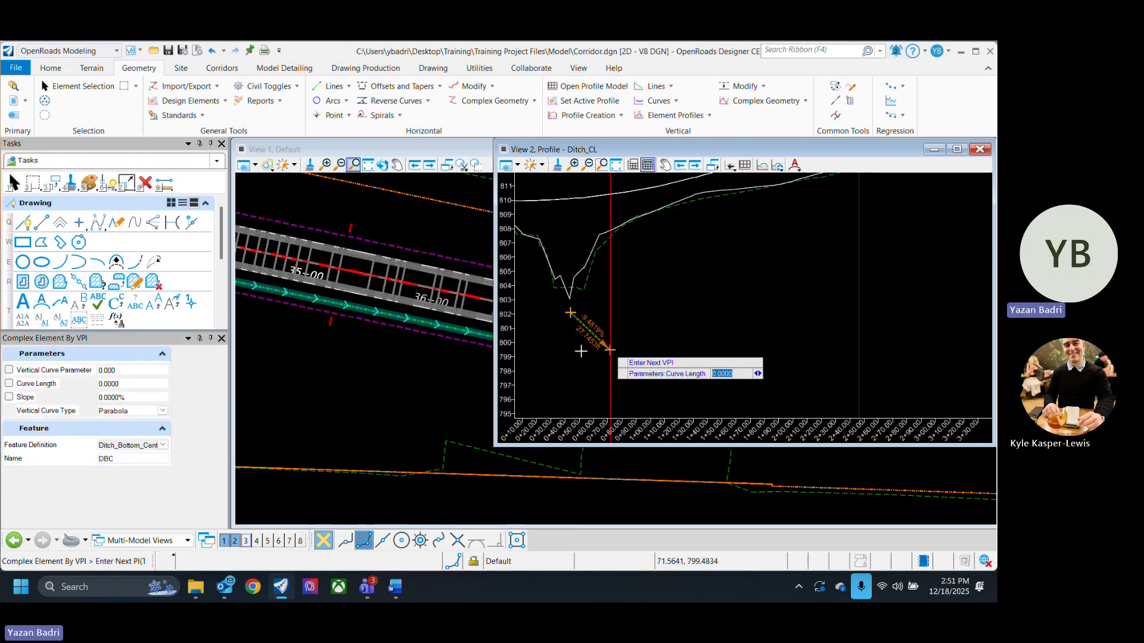
- Place further VPIs following the corridor edge profiles along the ditch, then finish the profile
scroll(655, 345, down, 2)
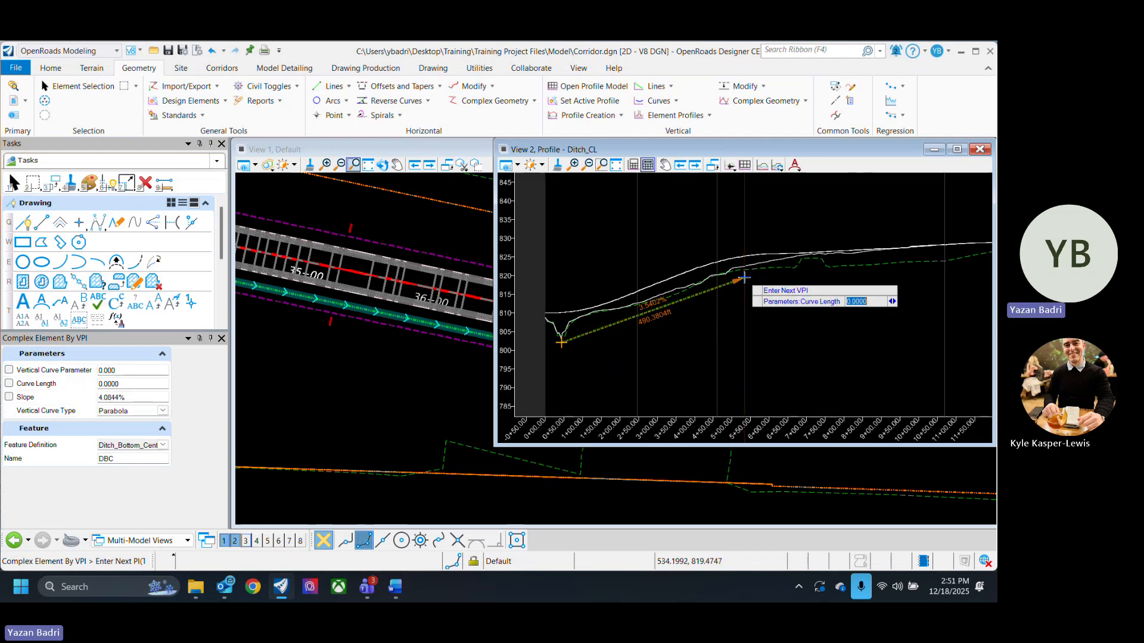
click(744, 278)
middle_drag(831, 303, 662, 358)
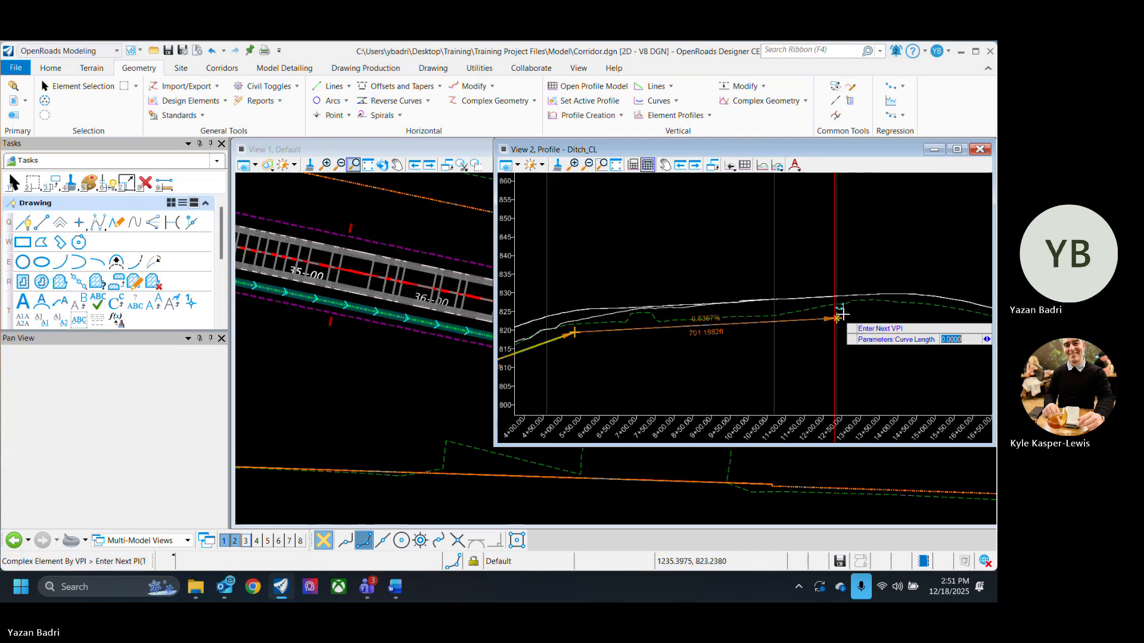
click(857, 311)
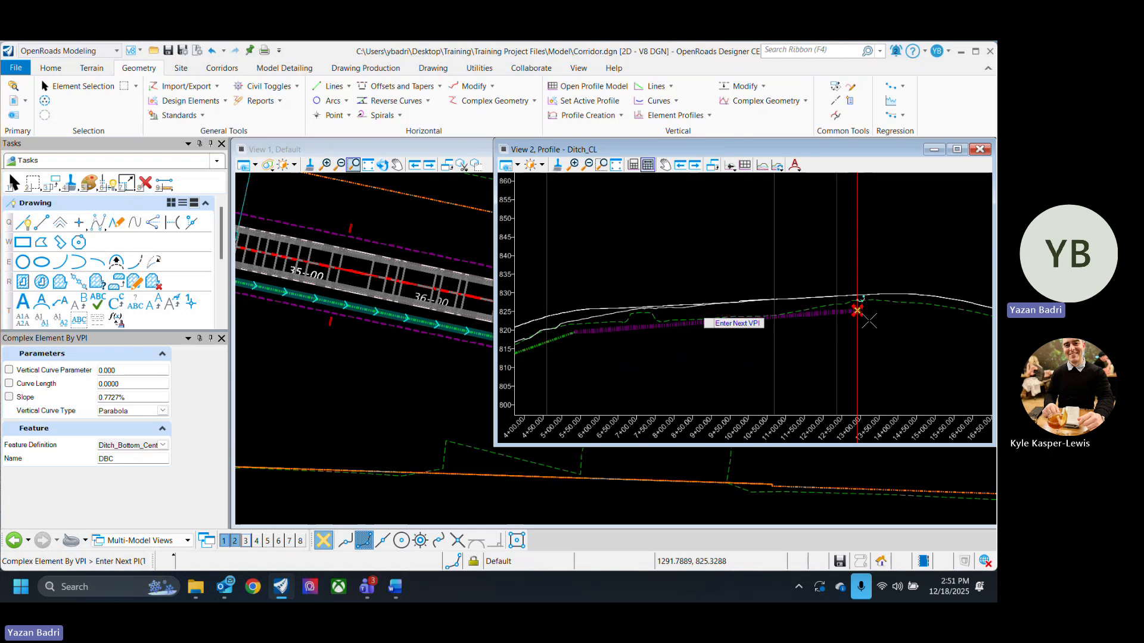
middle_drag(864, 325, 666, 317)
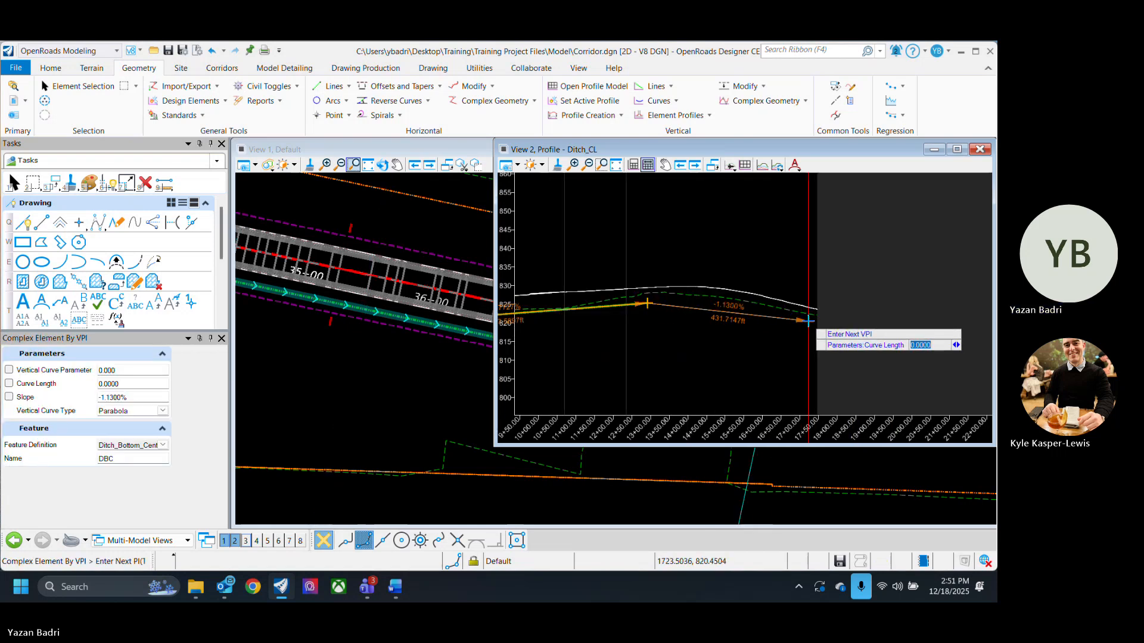
right_click(813, 310)
scroll(839, 302, down, 2)
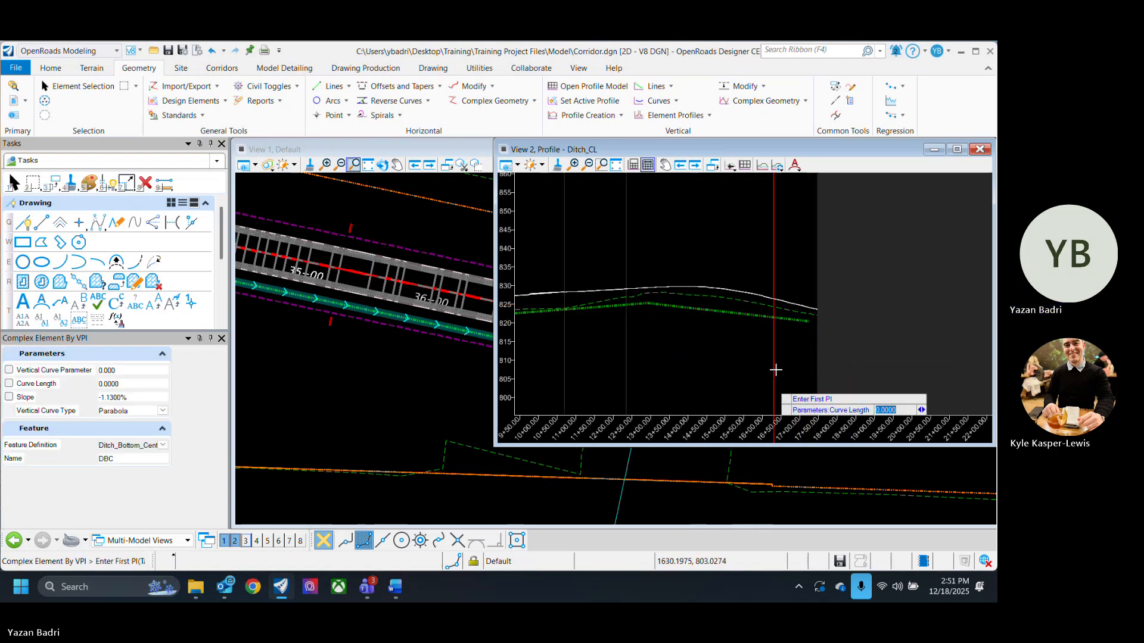
scroll(536, 343, up, 6)
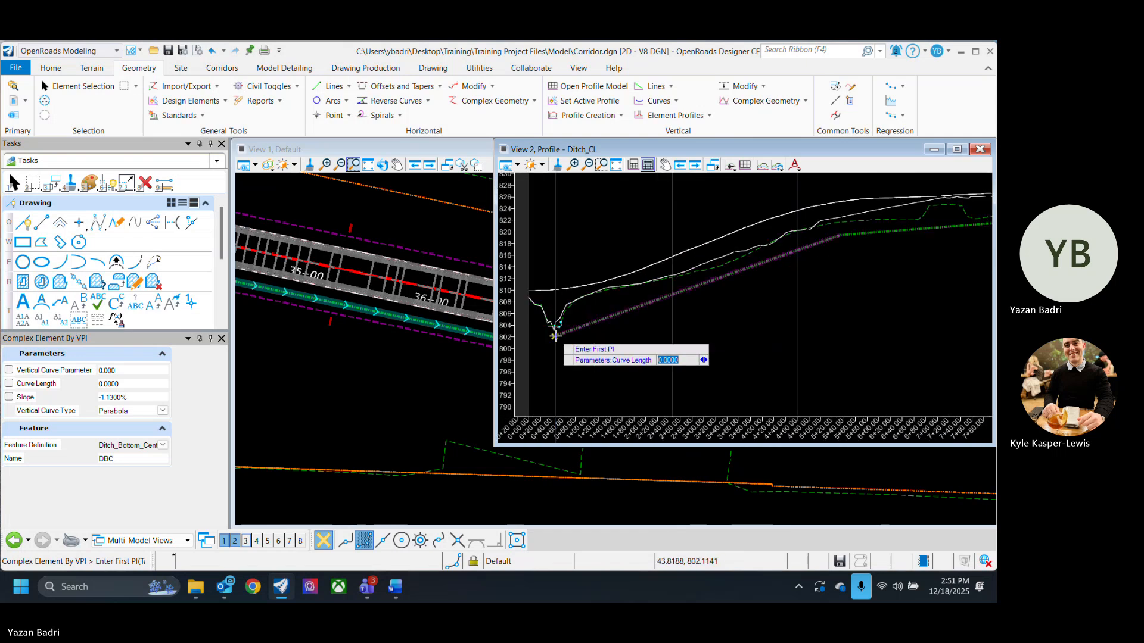
key(Escape)
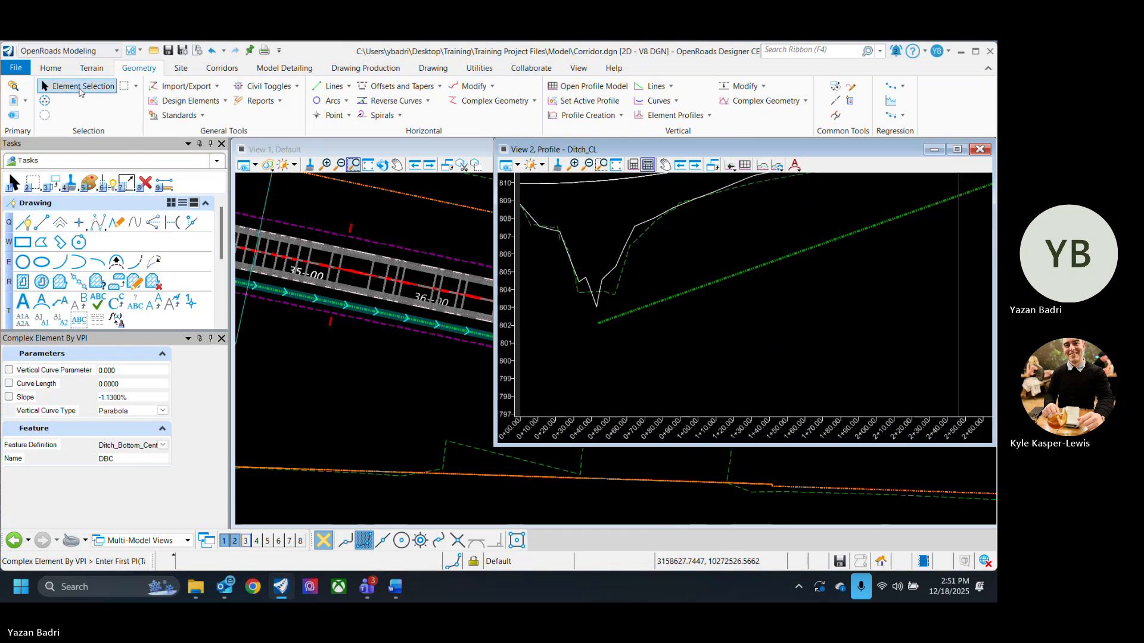
- Select and inspect the new ditch bottom profile in the profile view
scroll(625, 375, down, 4)
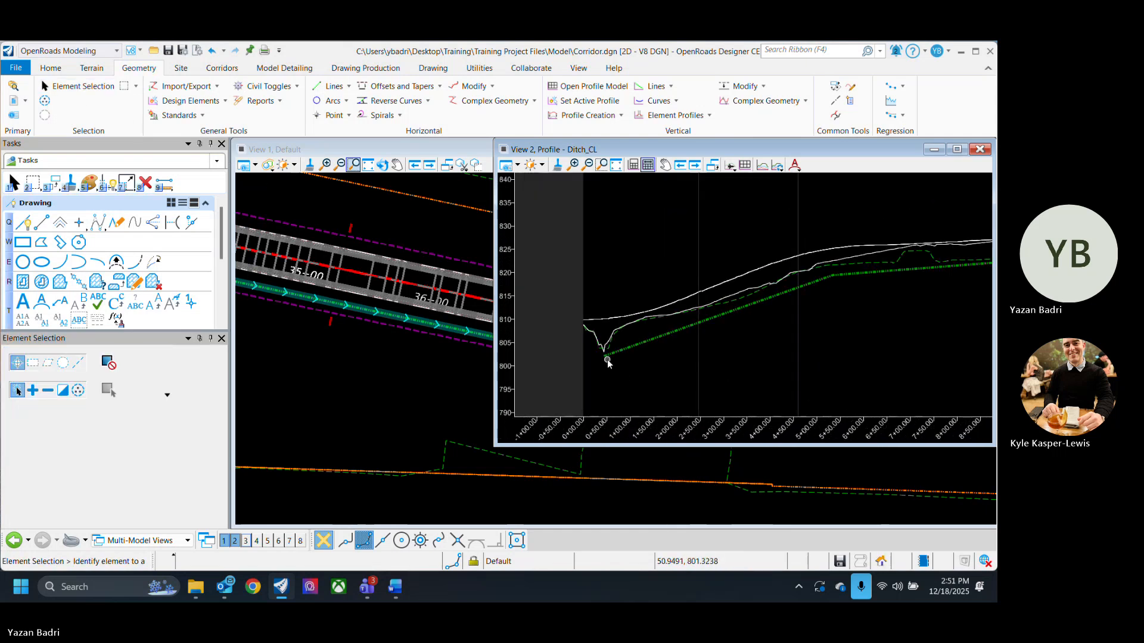
click(637, 345)
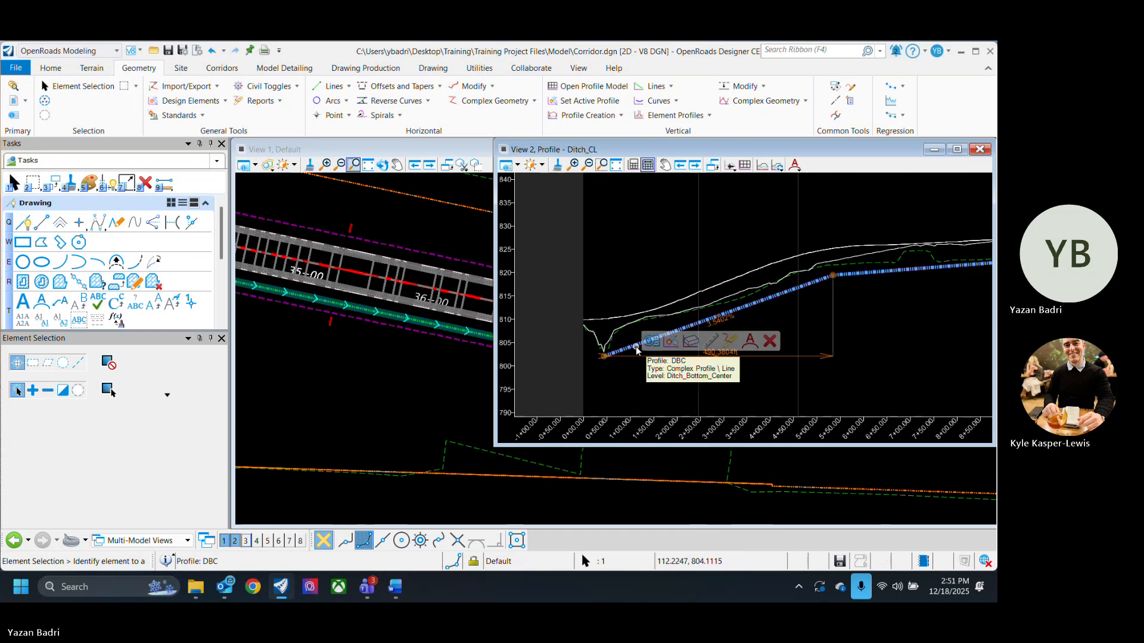
click(669, 382)
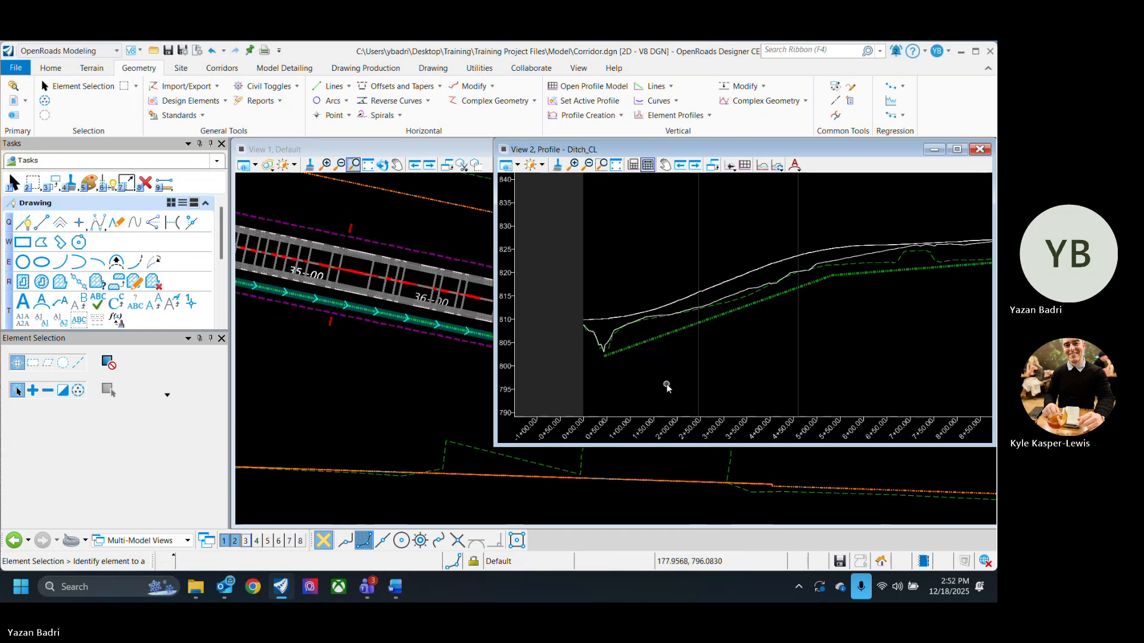
scroll(387, 370, down, 5)
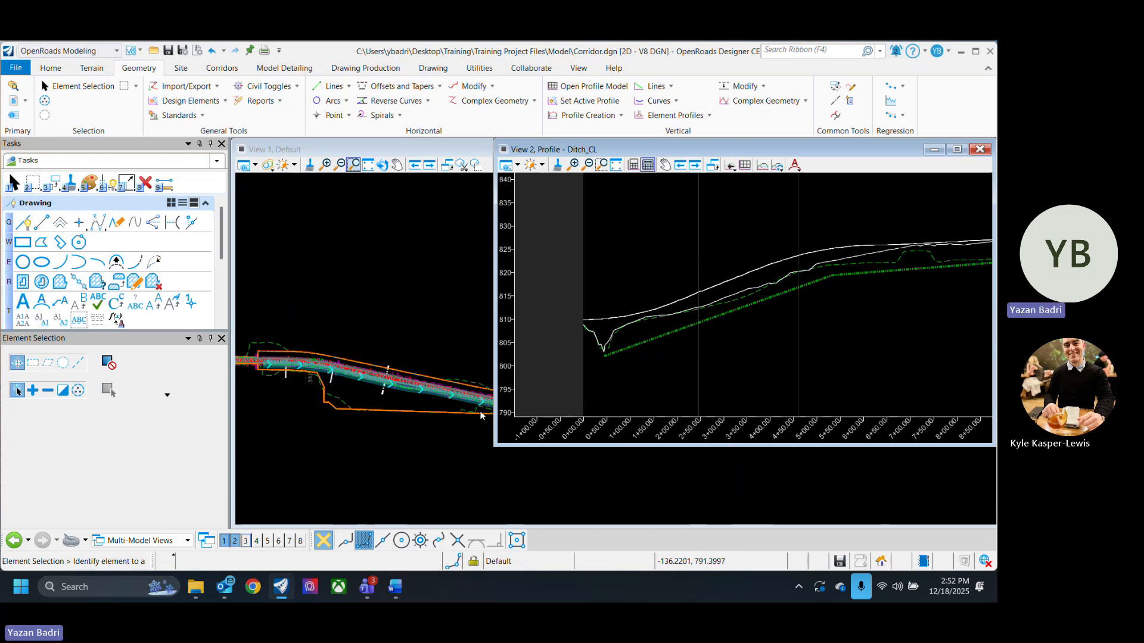
scroll(257, 368, up, 5)
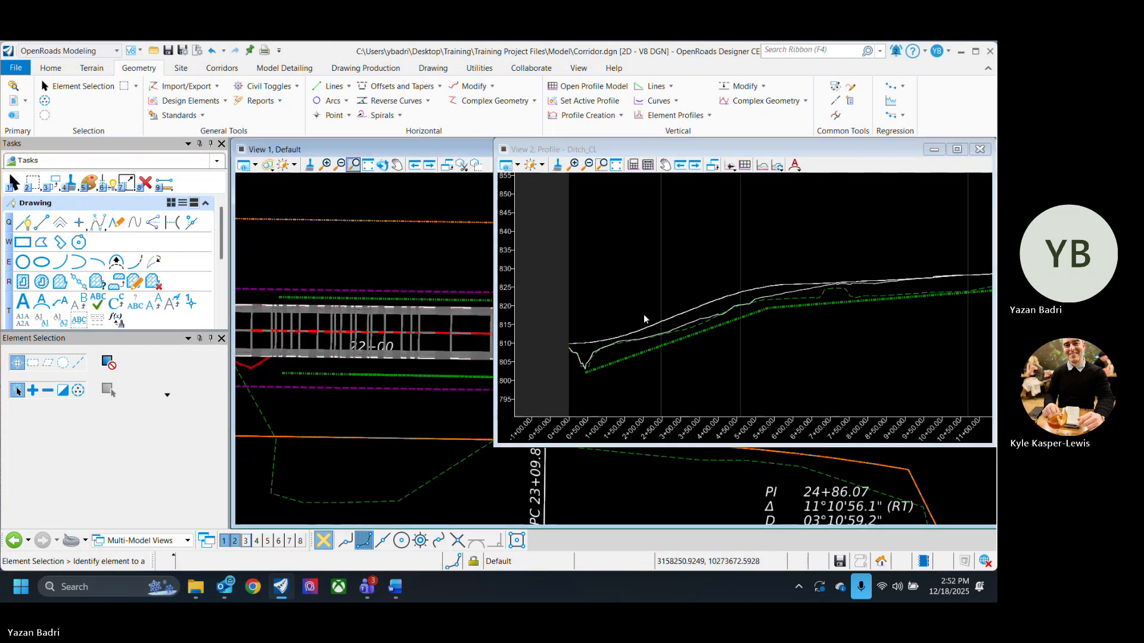
scroll(607, 320, down, 3)
scroll(607, 320, down, 1)
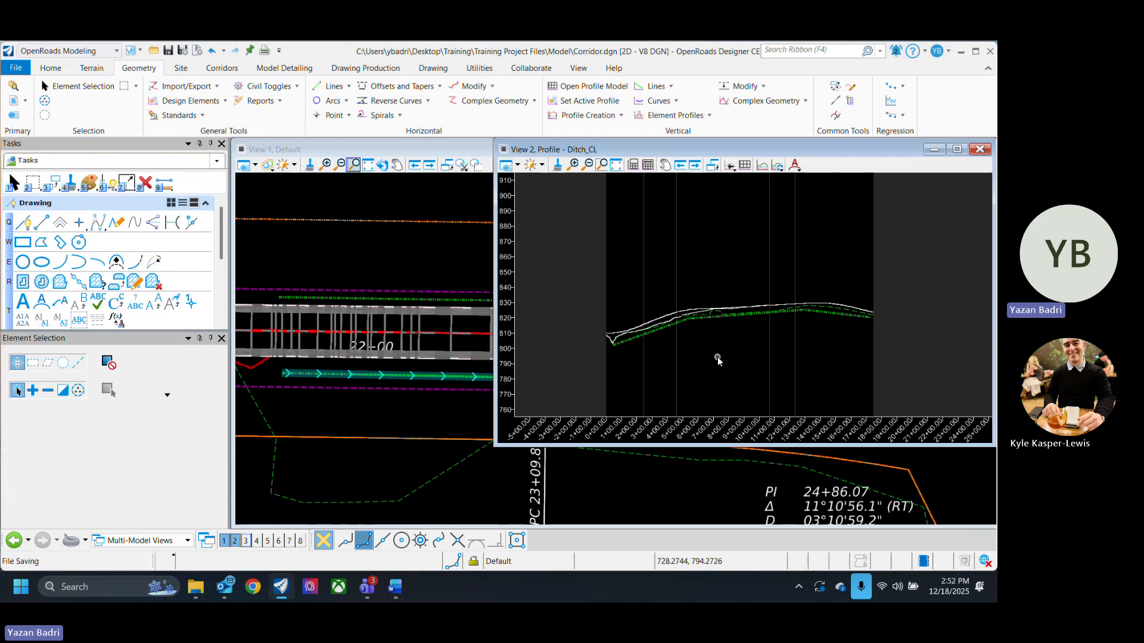
scroll(627, 350, up, 3)
click(639, 335)
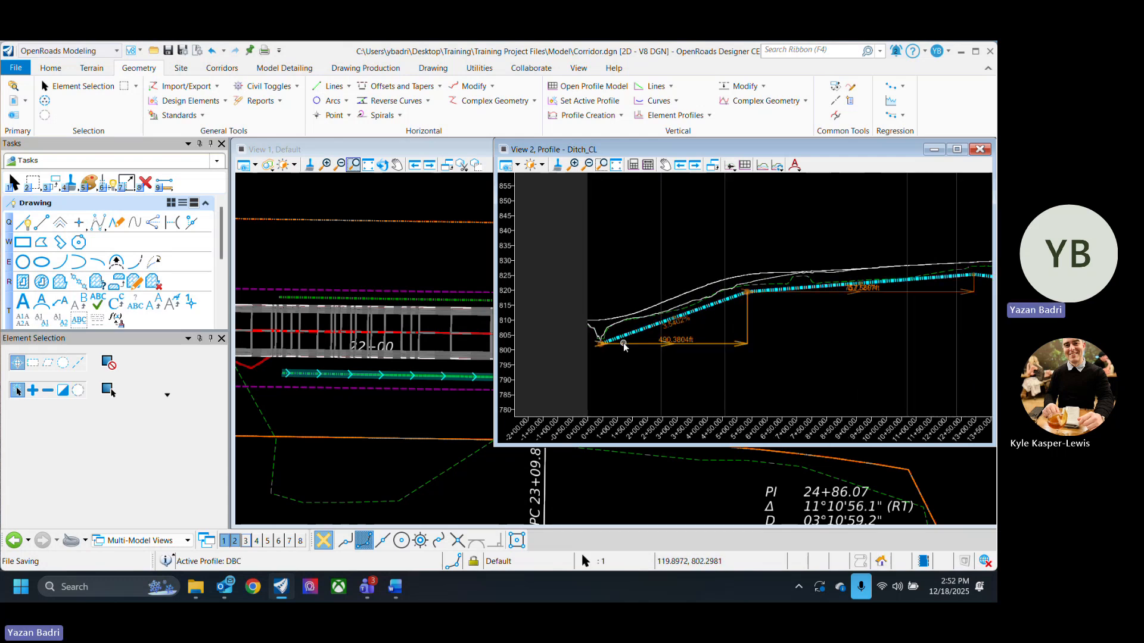
click(640, 372)
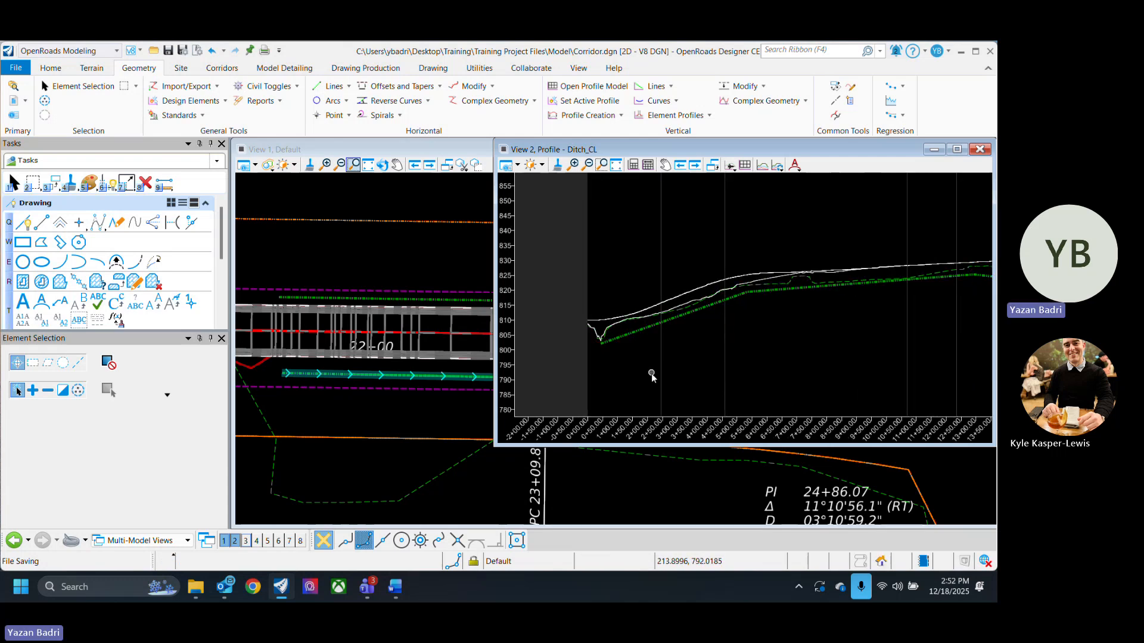
- Move the profile window aside and examine the plan view near station 23+00
click(482, 402)
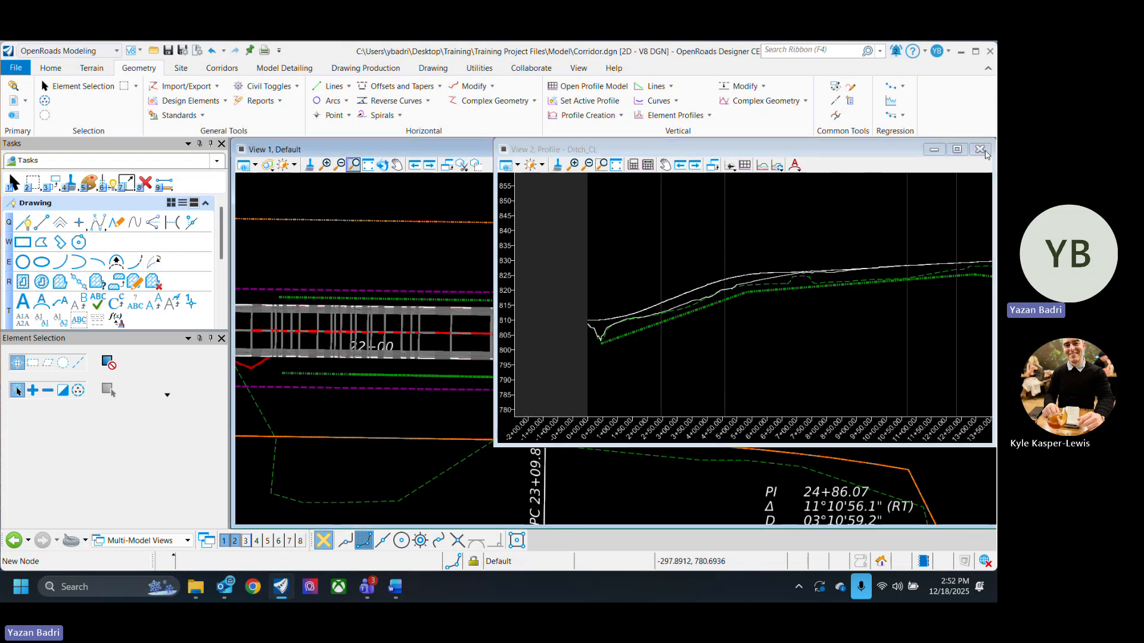
drag(495, 241, 631, 244)
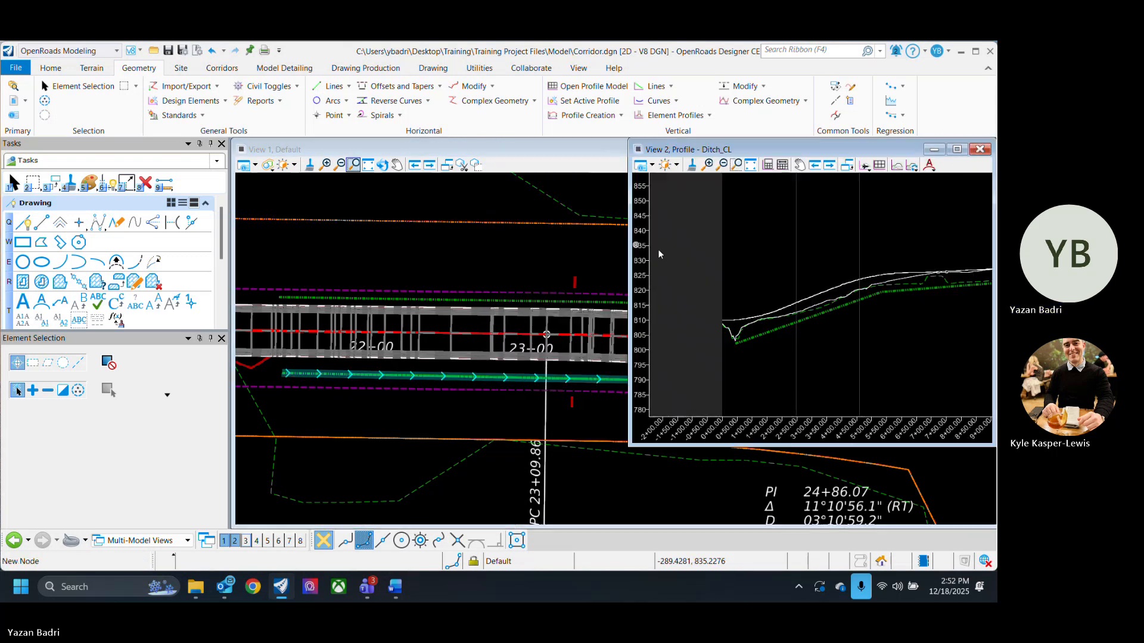
scroll(670, 375, down, 3)
click(446, 409)
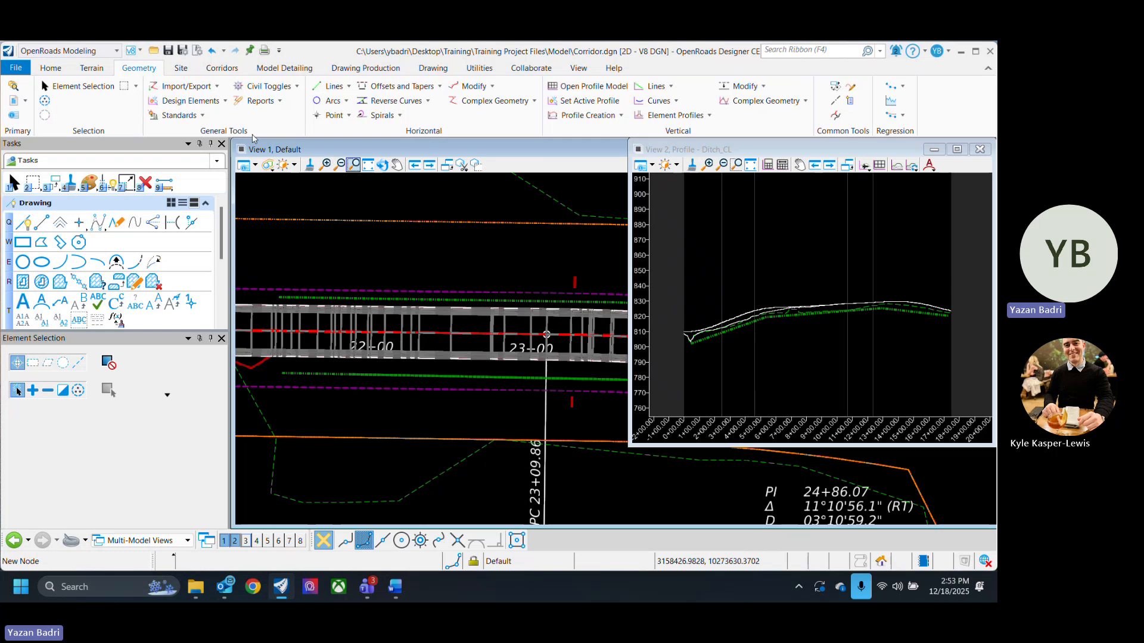
- Create a point control on the CR332 corridor from station 21+44.50 to 31+32.85
click(227, 69)
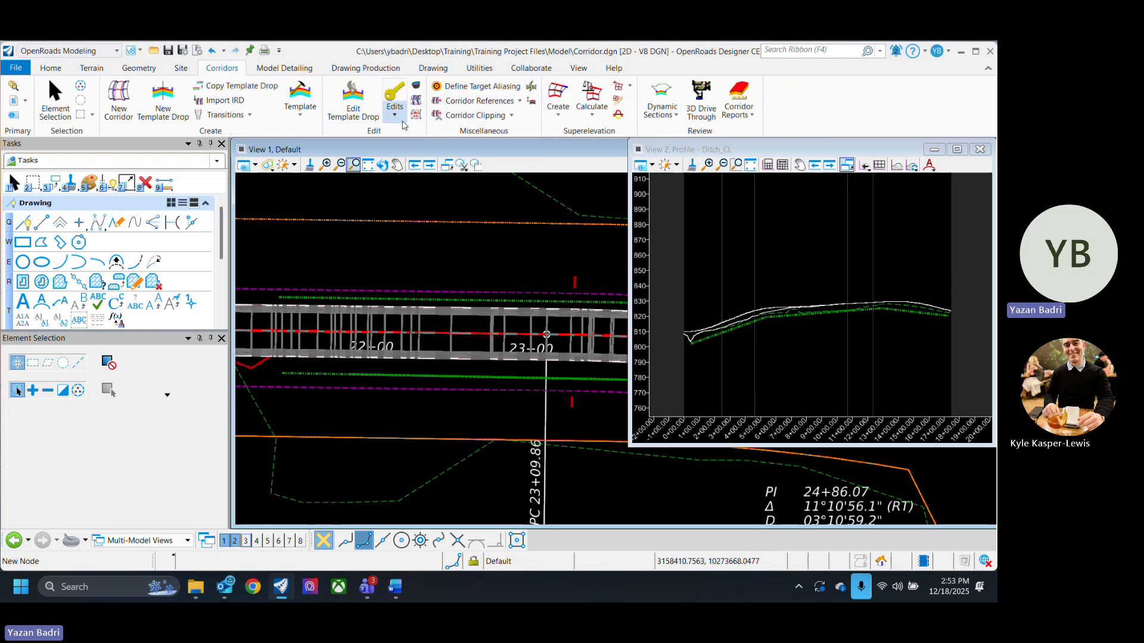
click(395, 101)
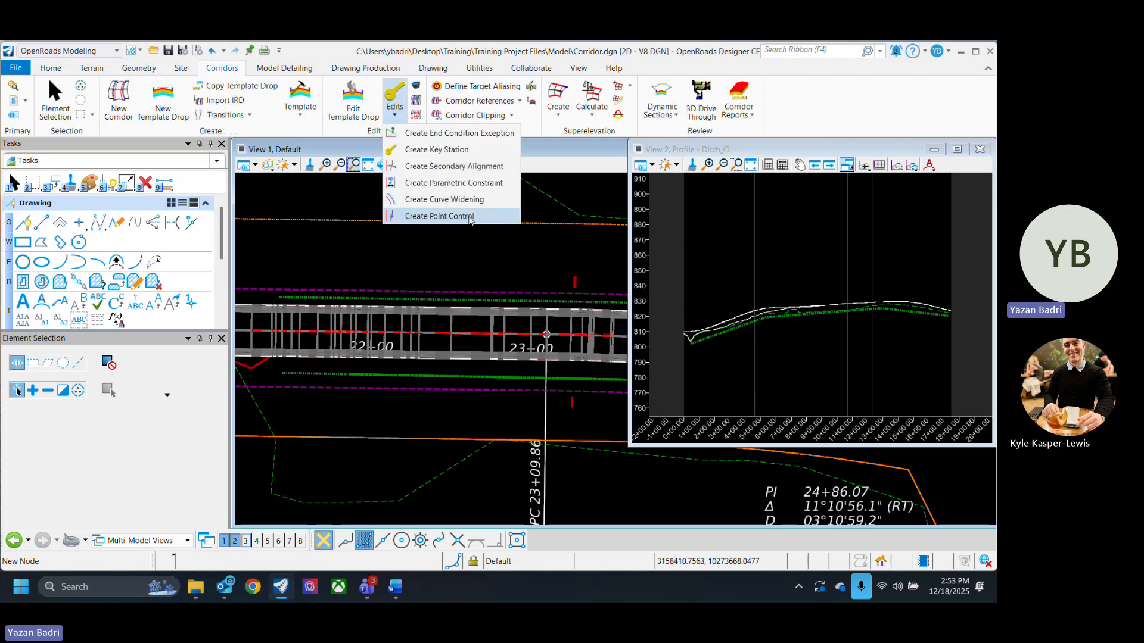
click(470, 217)
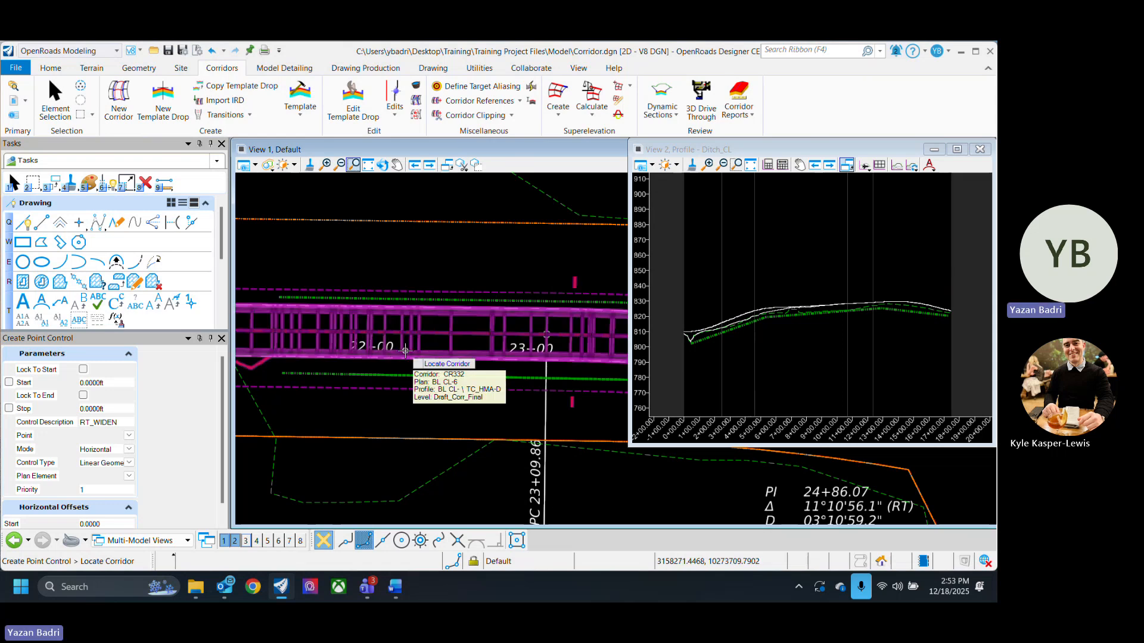
click(405, 351)
middle_drag(320, 396, 398, 401)
scroll(371, 403, up, 2)
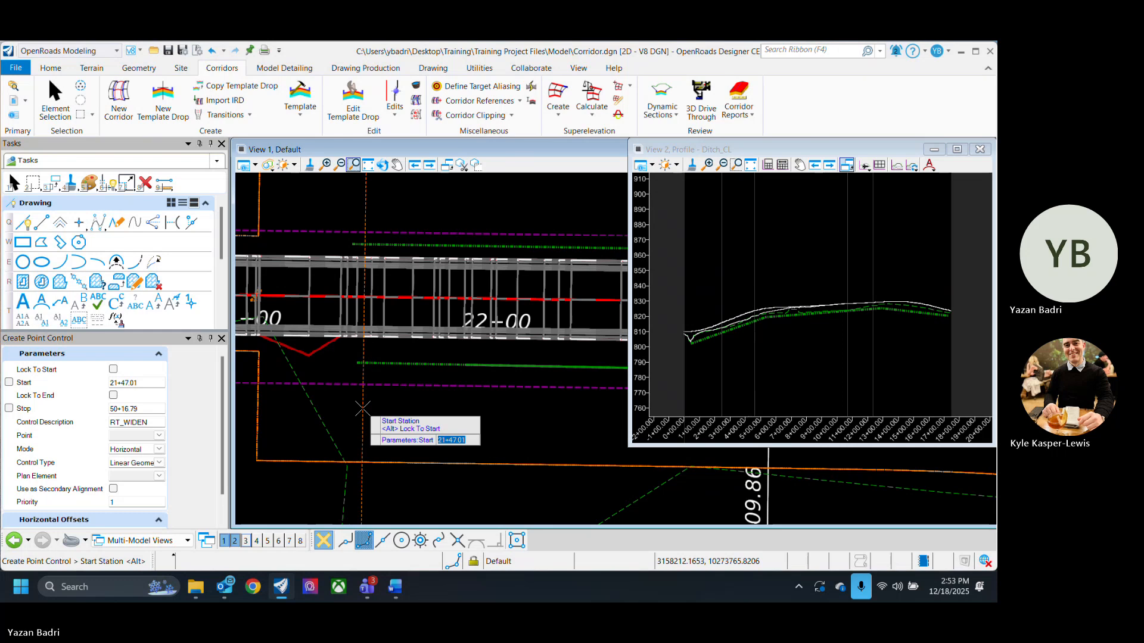
click(355, 408)
scroll(315, 386, down, 1)
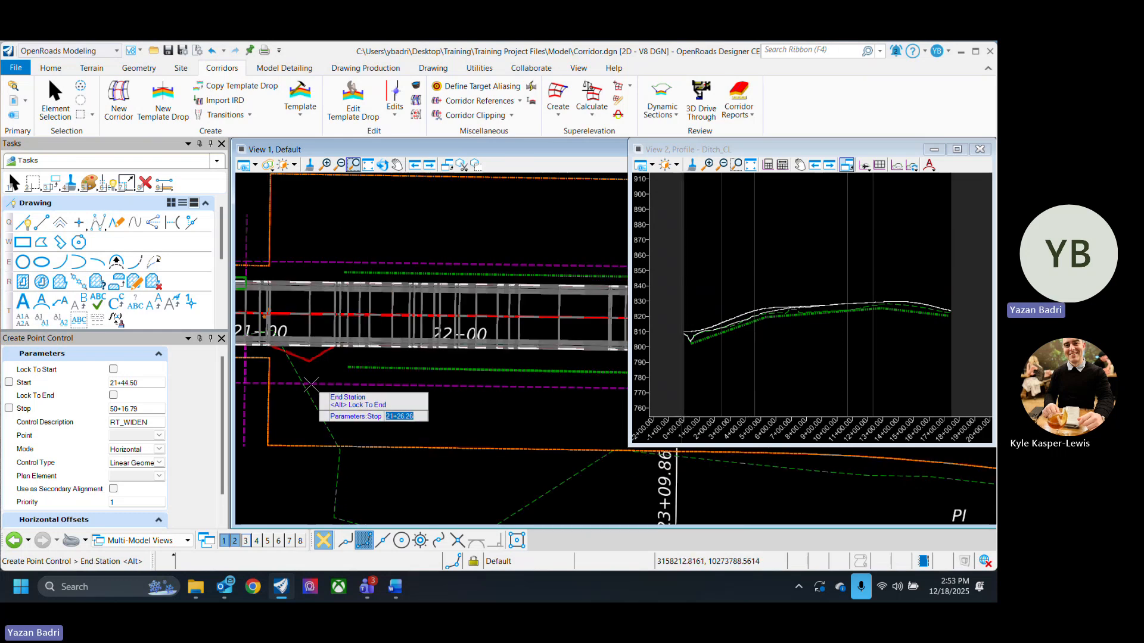
scroll(310, 384, down, 3)
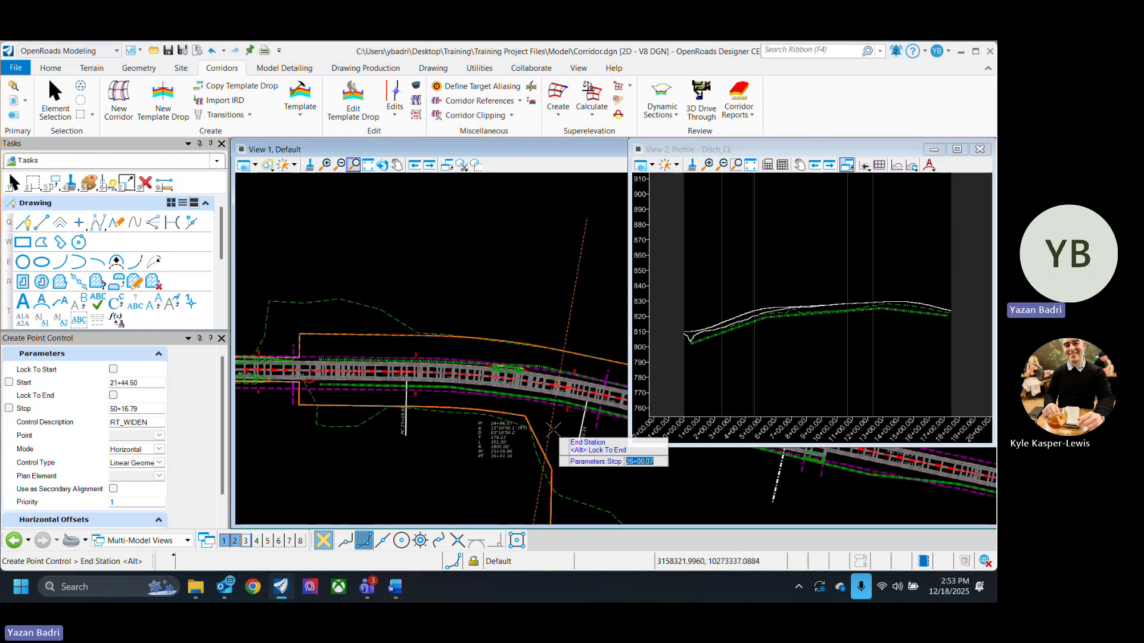
middle_drag(560, 430, 344, 390)
middle_drag(500, 447, 368, 416)
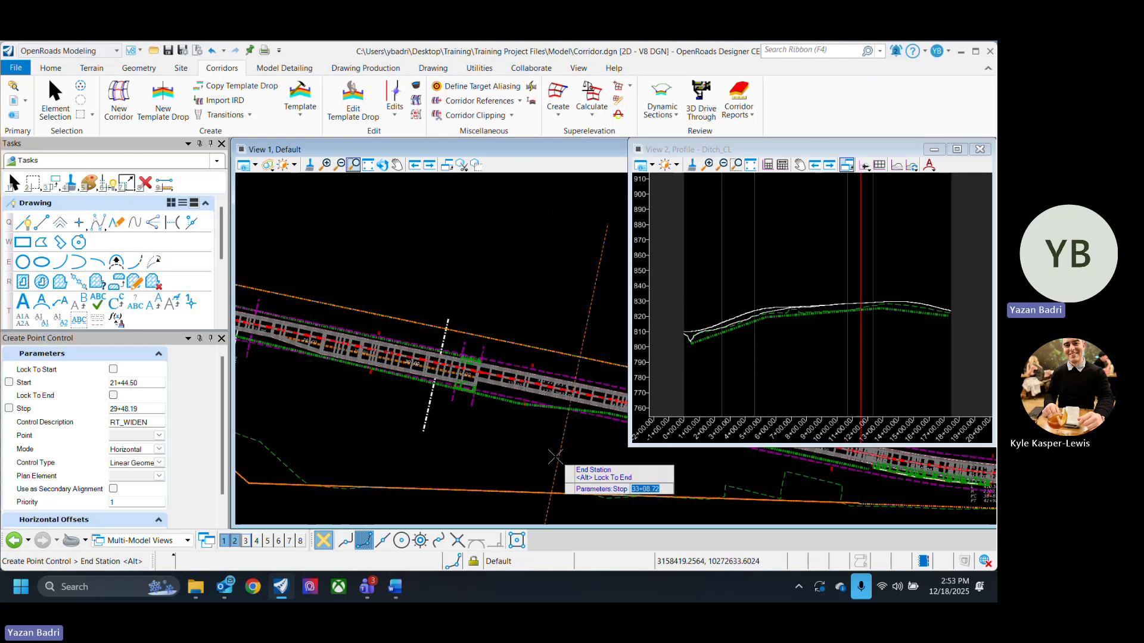
scroll(499, 435, up, 3)
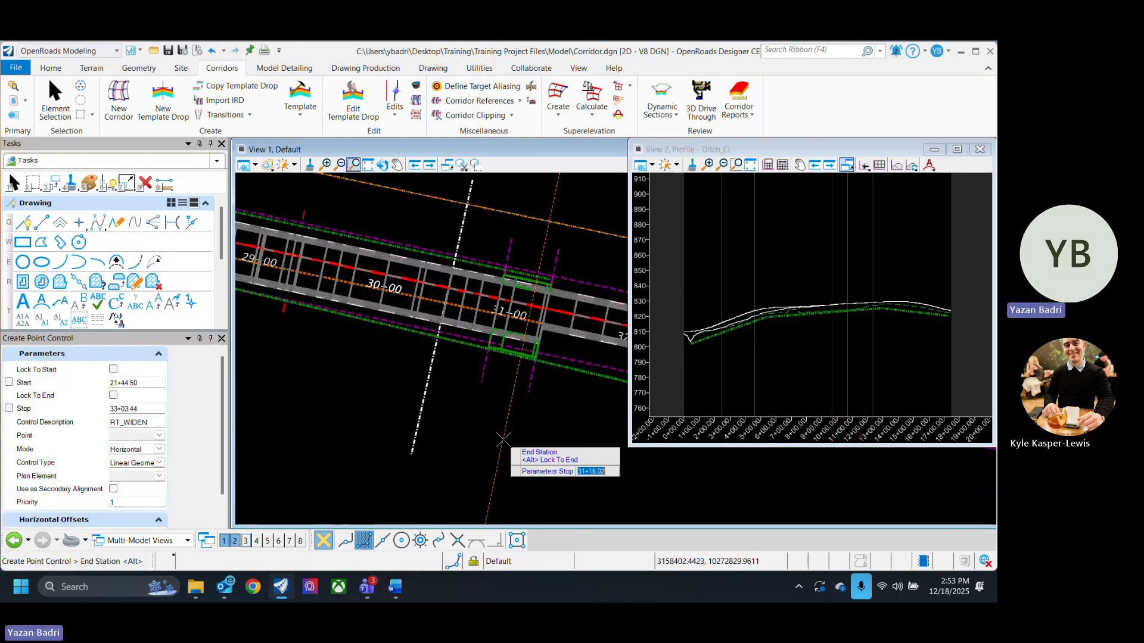
click(510, 454)
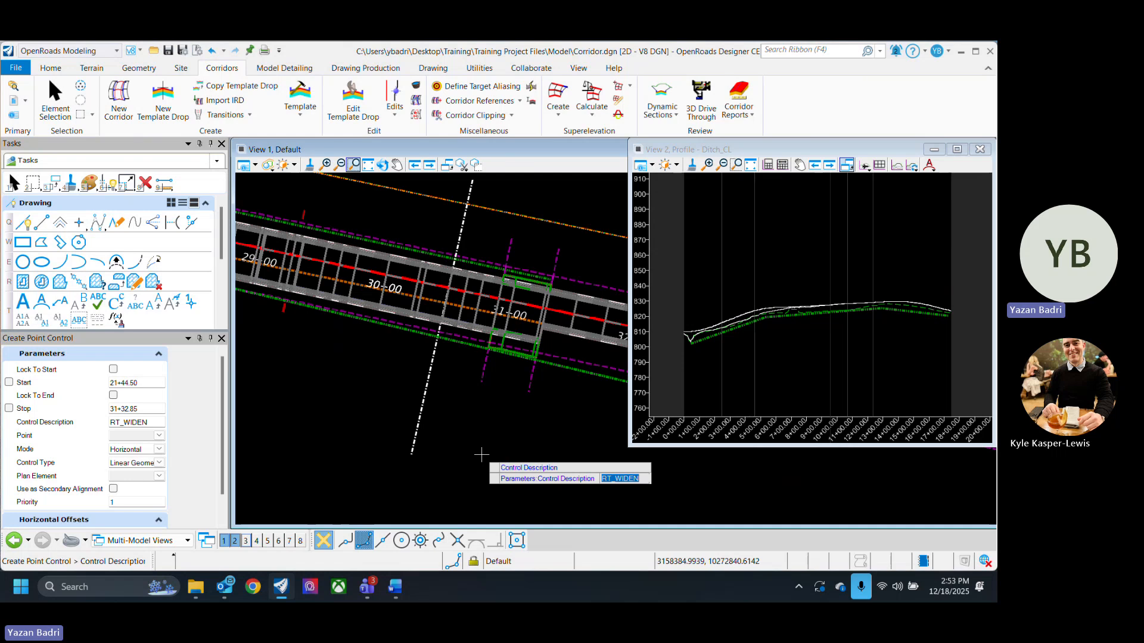
- Set the point control's description to FL_RT, its point to FL_R and its mode to Vertical
text(FL_RT)
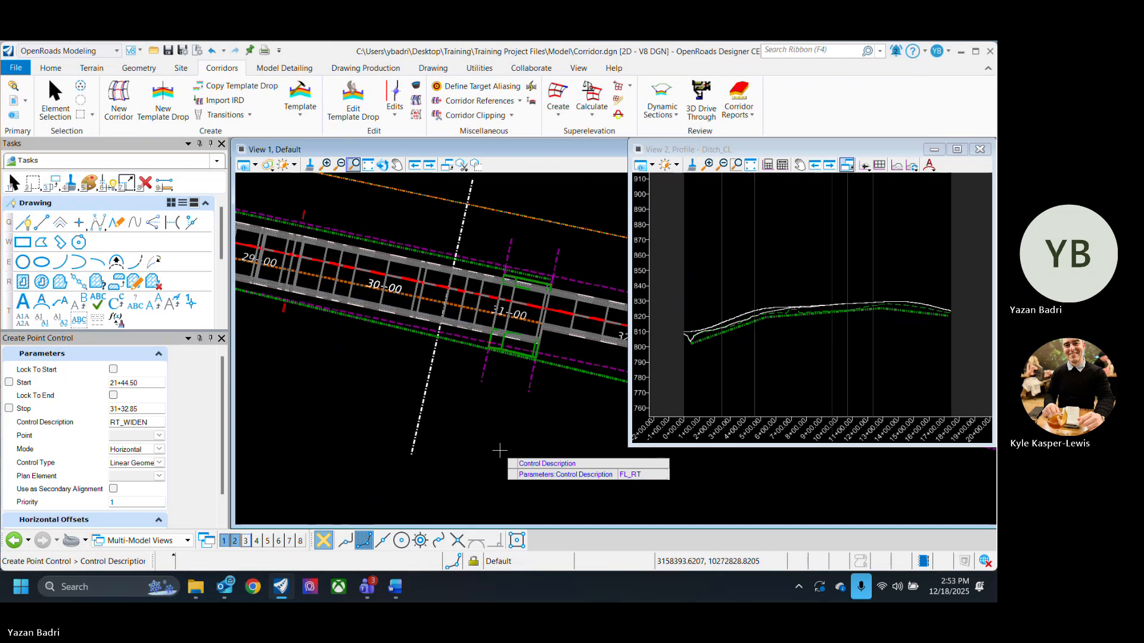
key(Return)
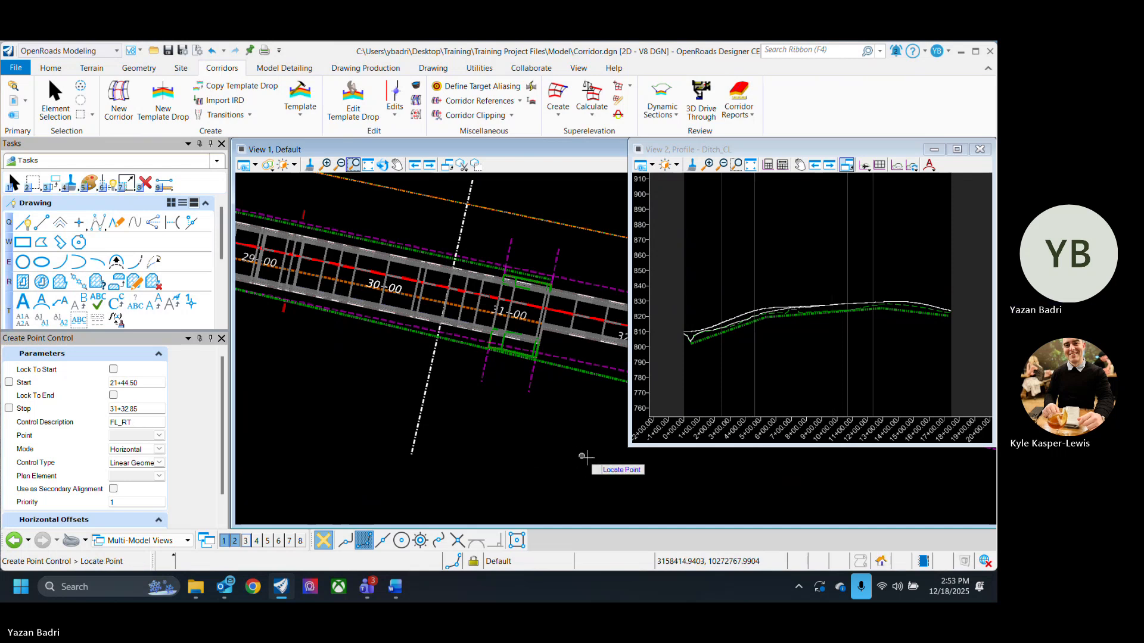
click(159, 436)
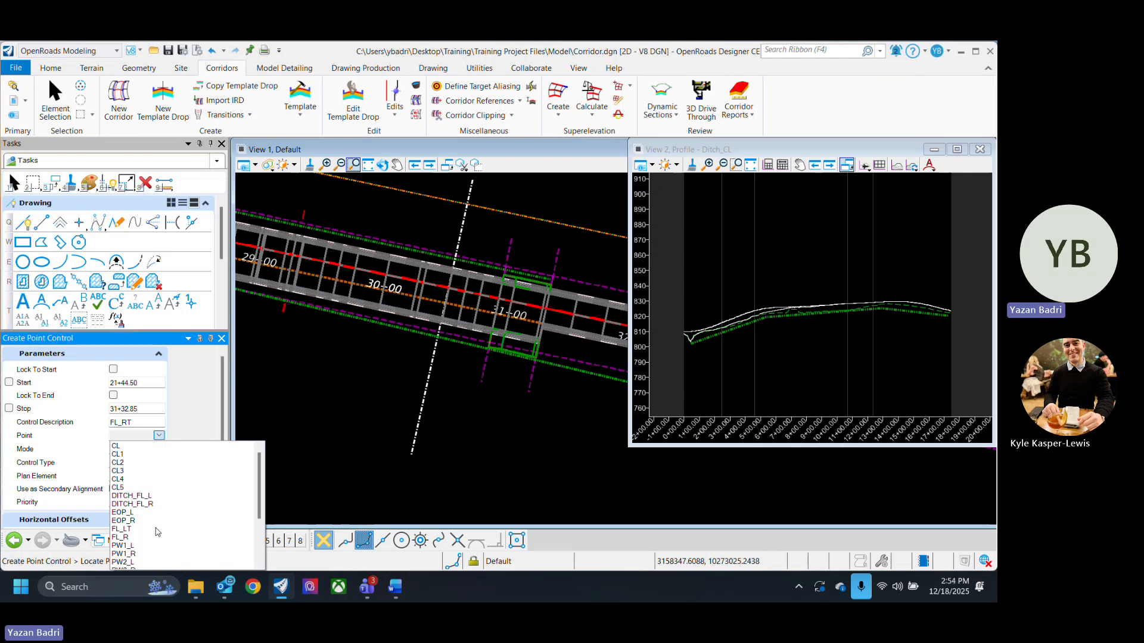
scroll(152, 533, down, 3)
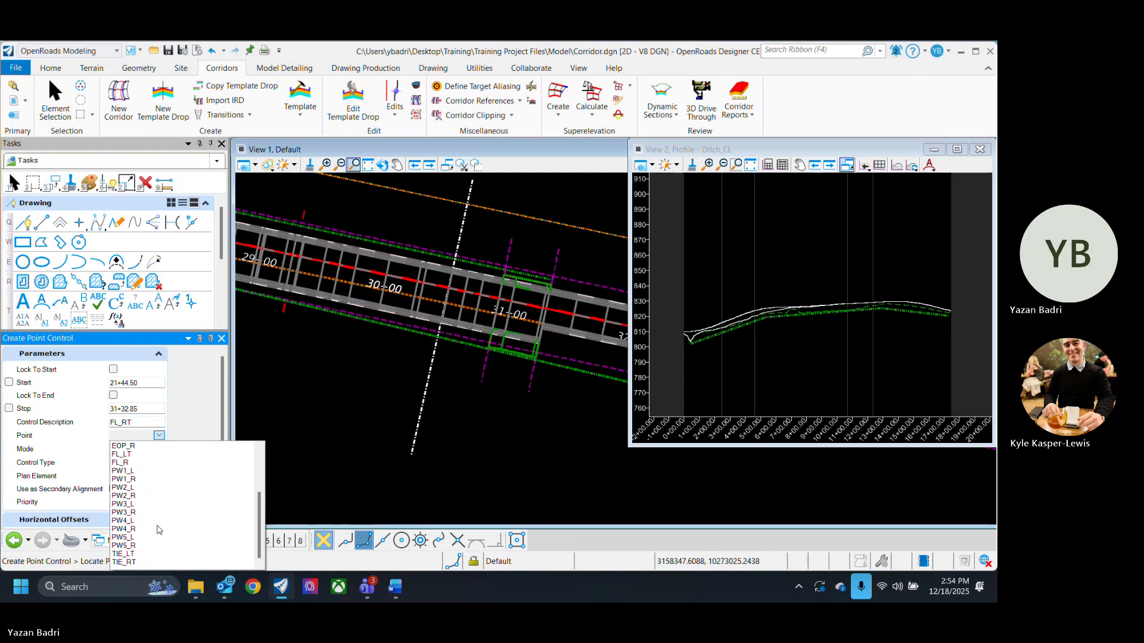
scroll(159, 531, up, 1)
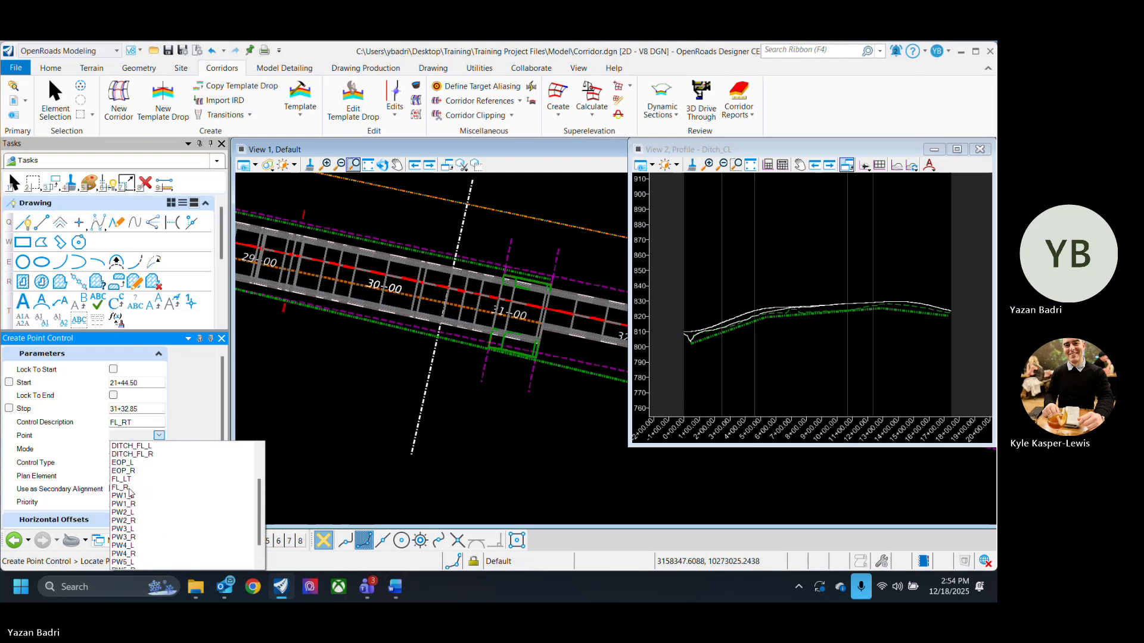
click(128, 490)
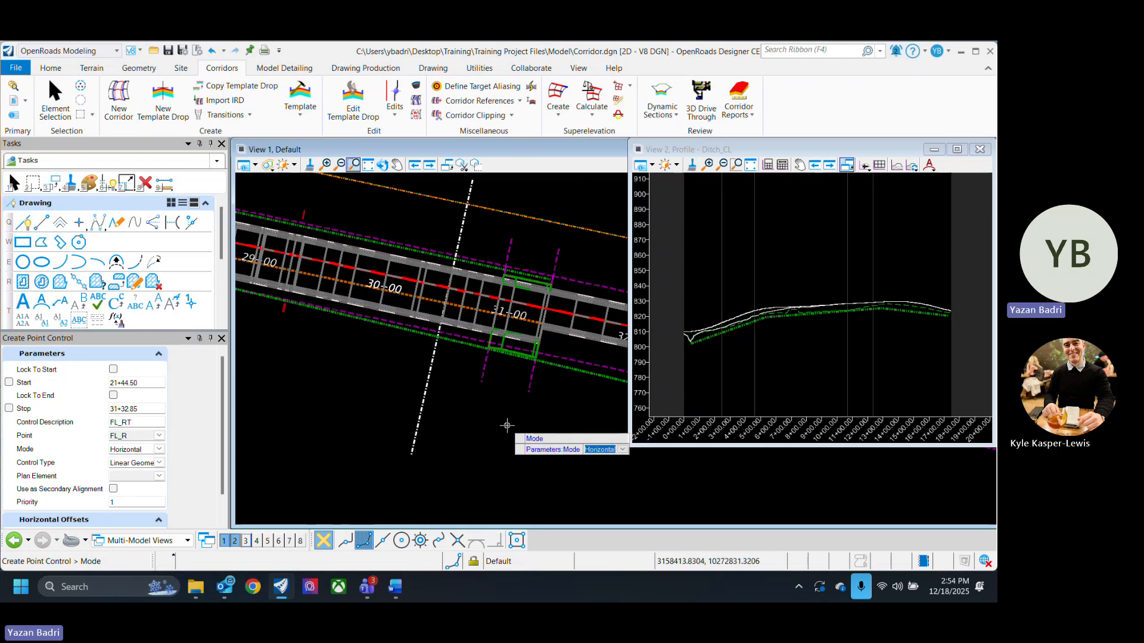
key(Down)
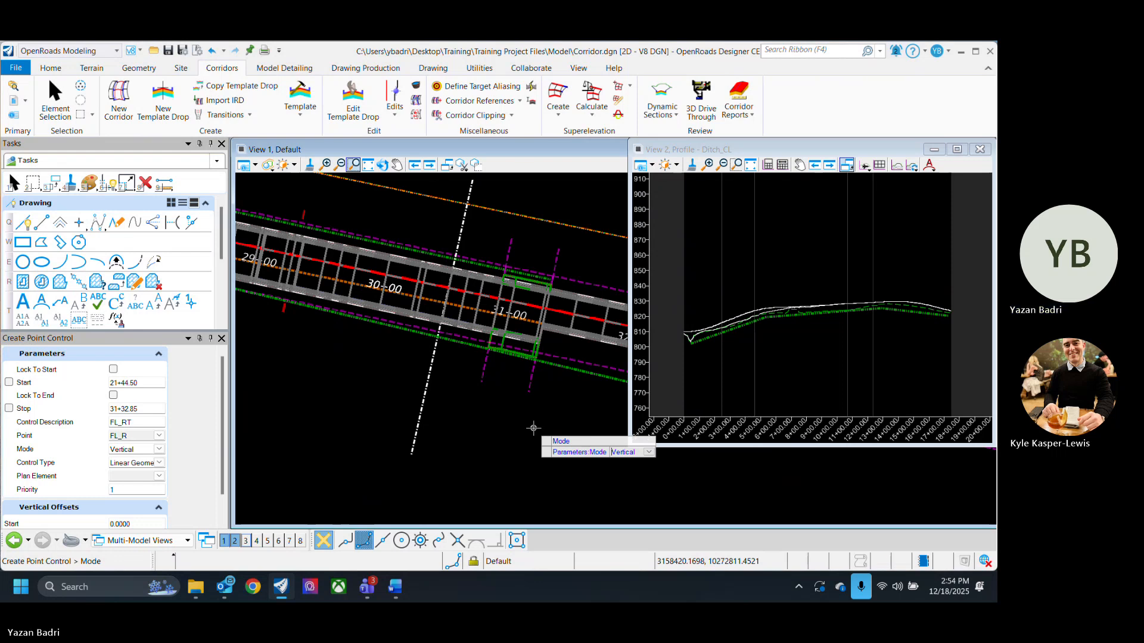
- Use linear geometry with plan element Ditch_CL and its active profile DBC, accepting priority and offsets to finish the point control
click(533, 427)
scroll(535, 428, down, 3)
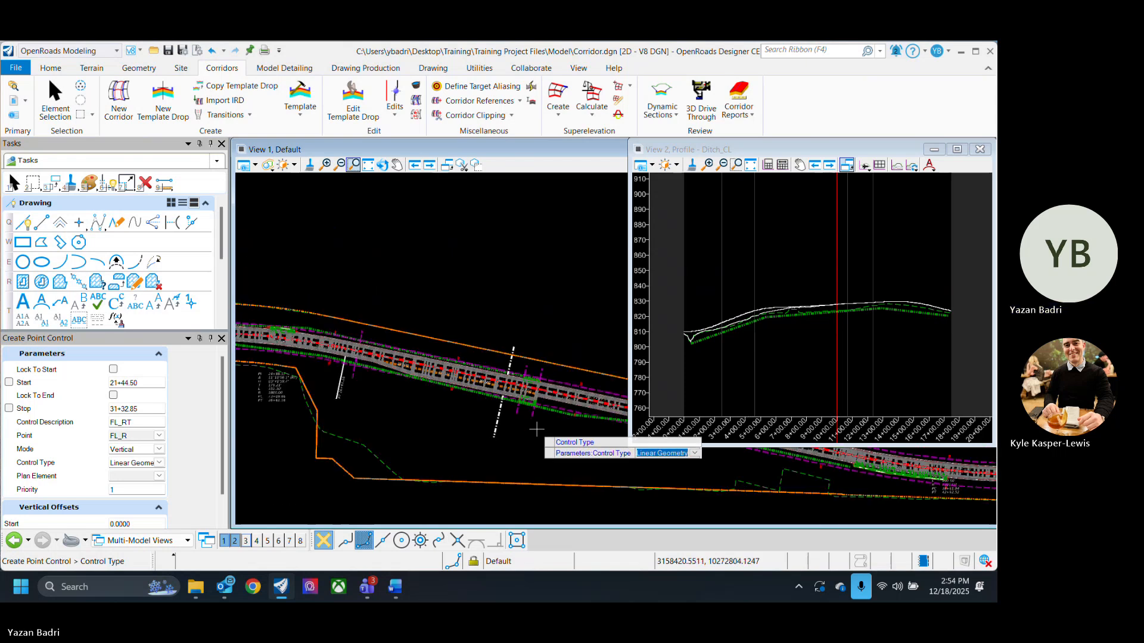
scroll(400, 397, up, 2)
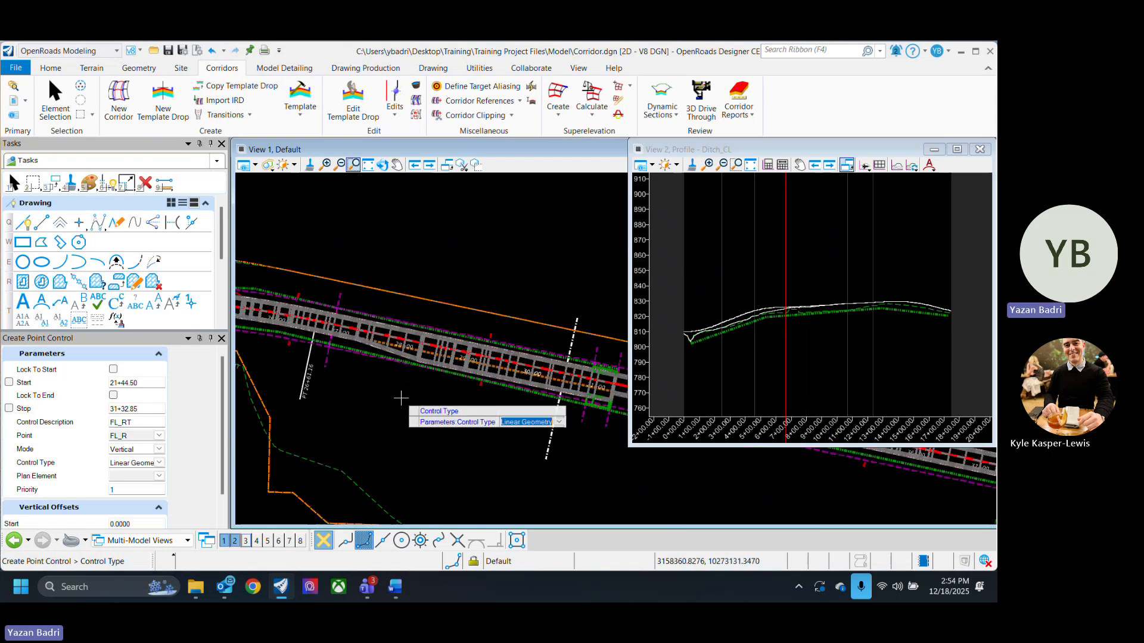
scroll(411, 390, up, 3)
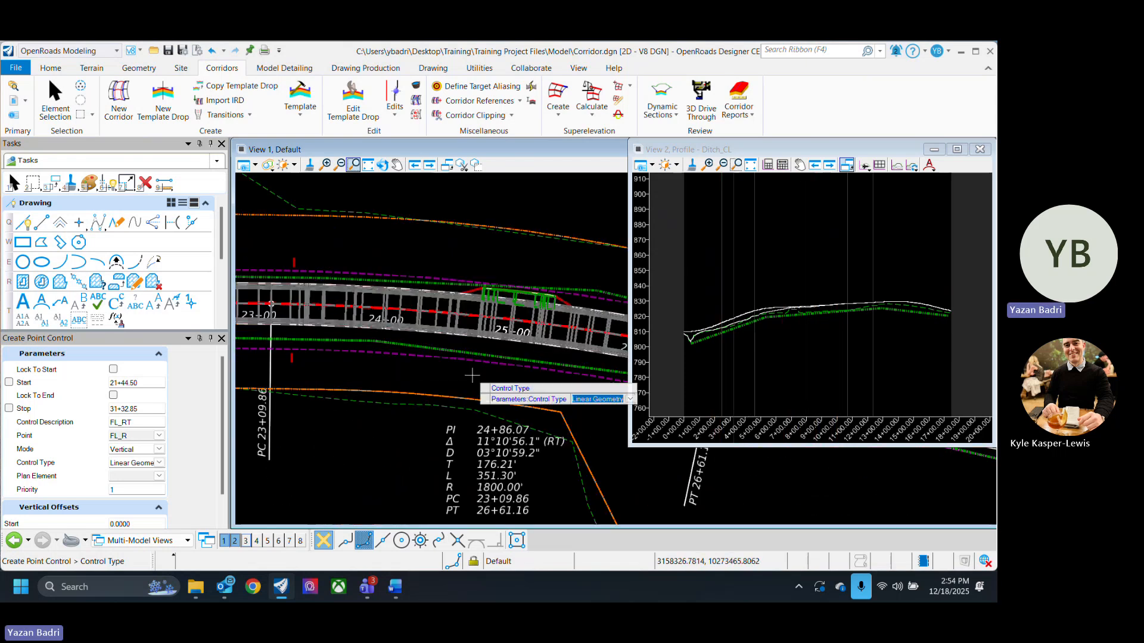
click(472, 376)
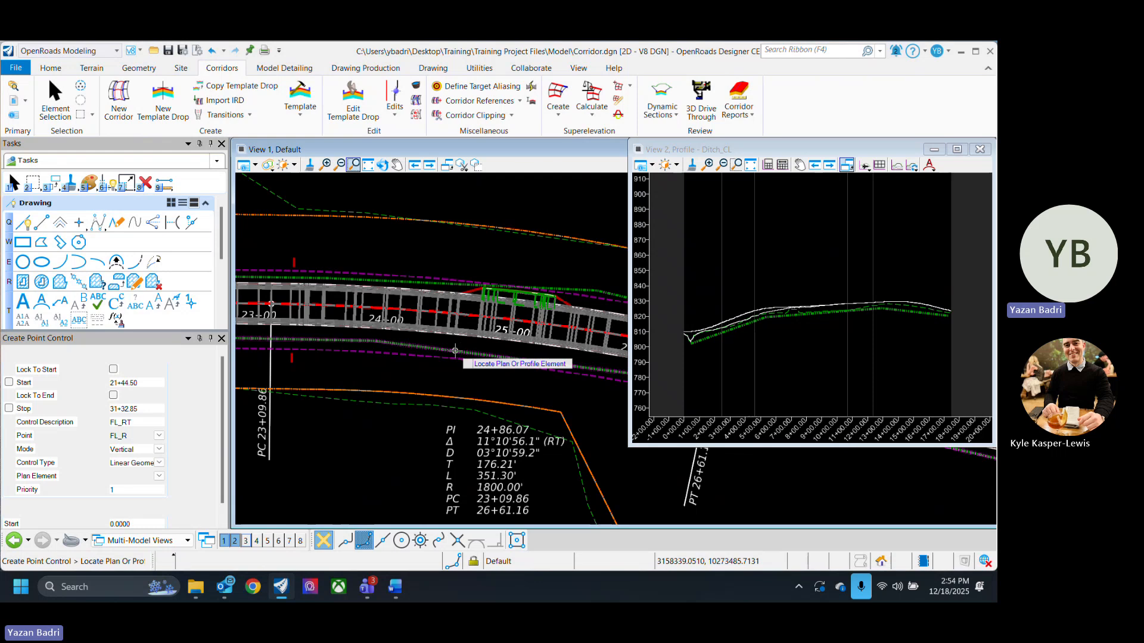
click(455, 351)
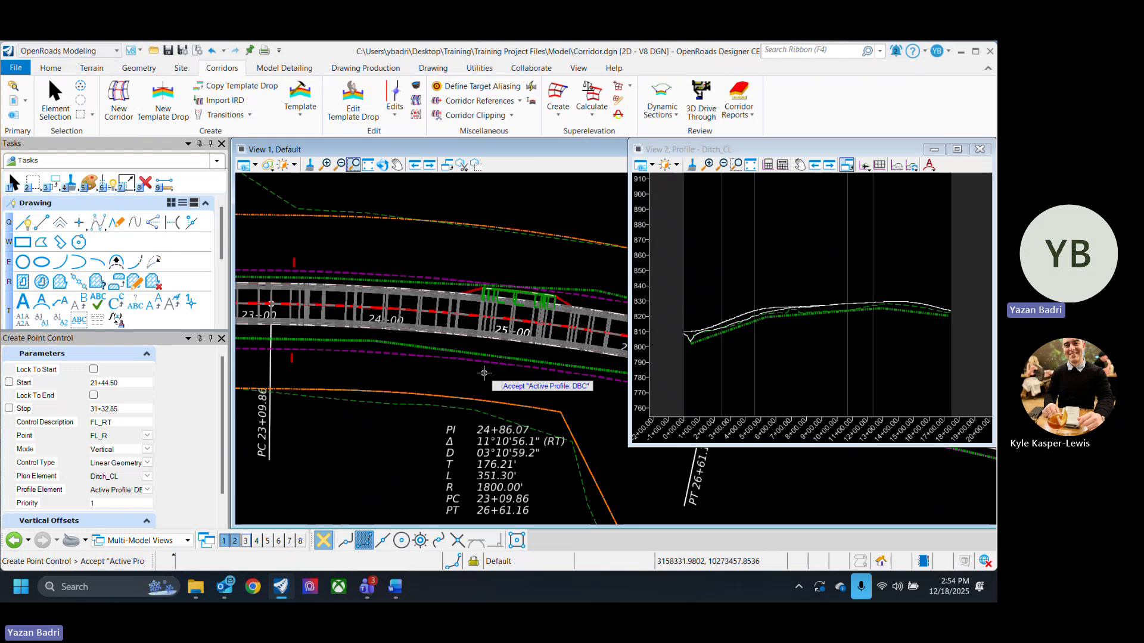
click(483, 373)
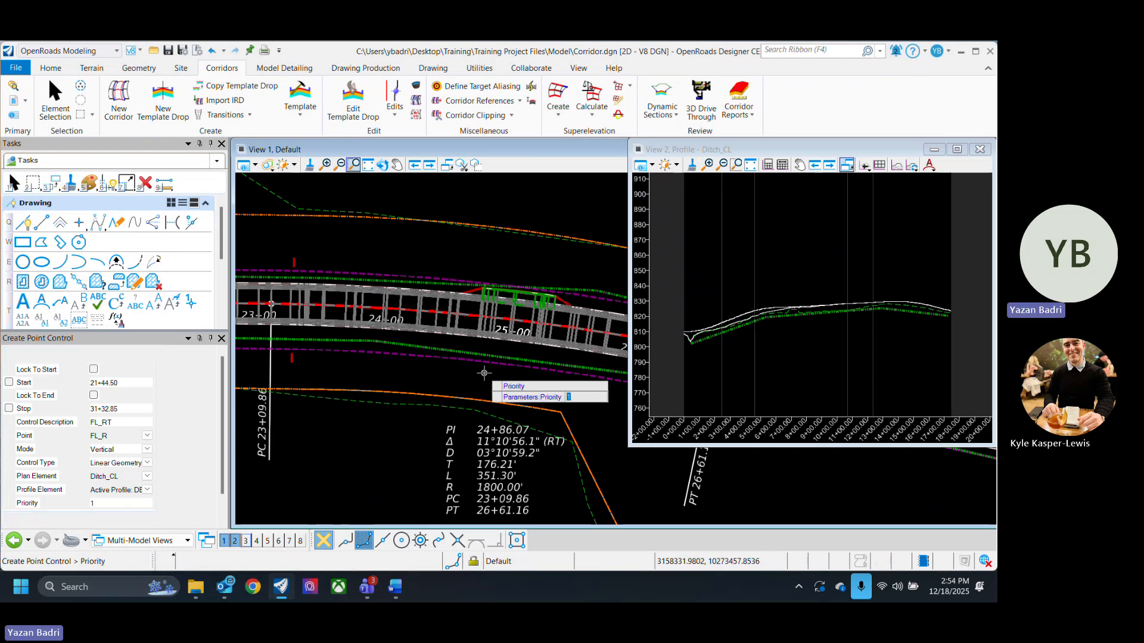
click(484, 373)
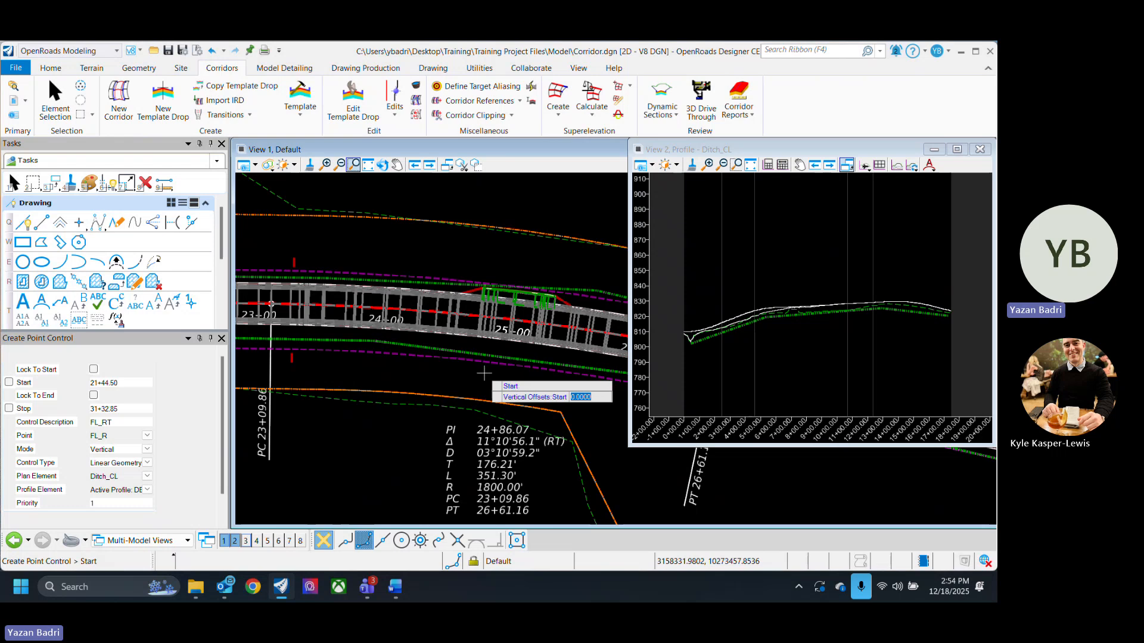
click(484, 373)
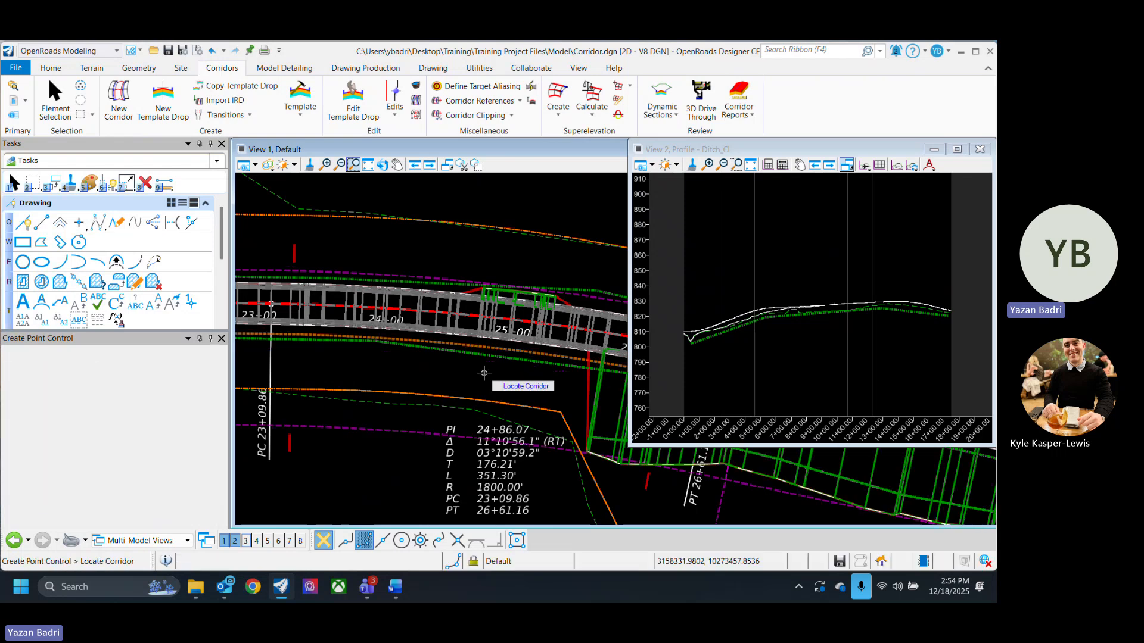
click(56, 102)
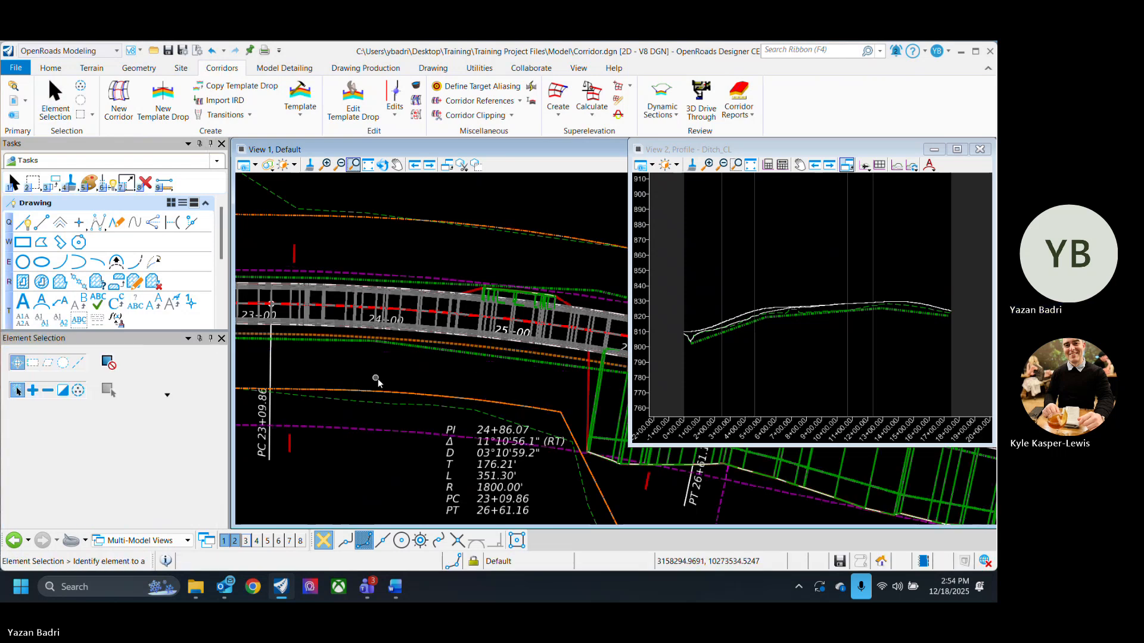
- Open a cross section view of the CR332 corridor
scroll(381, 387, down, 5)
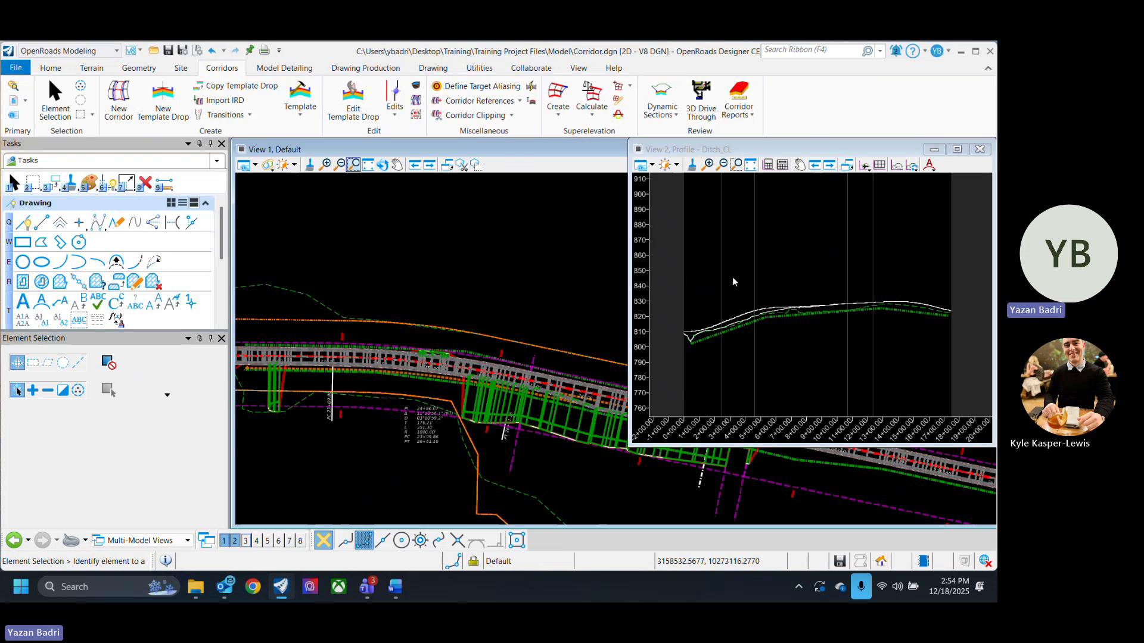
scroll(727, 312, up, 1)
scroll(449, 382, up, 5)
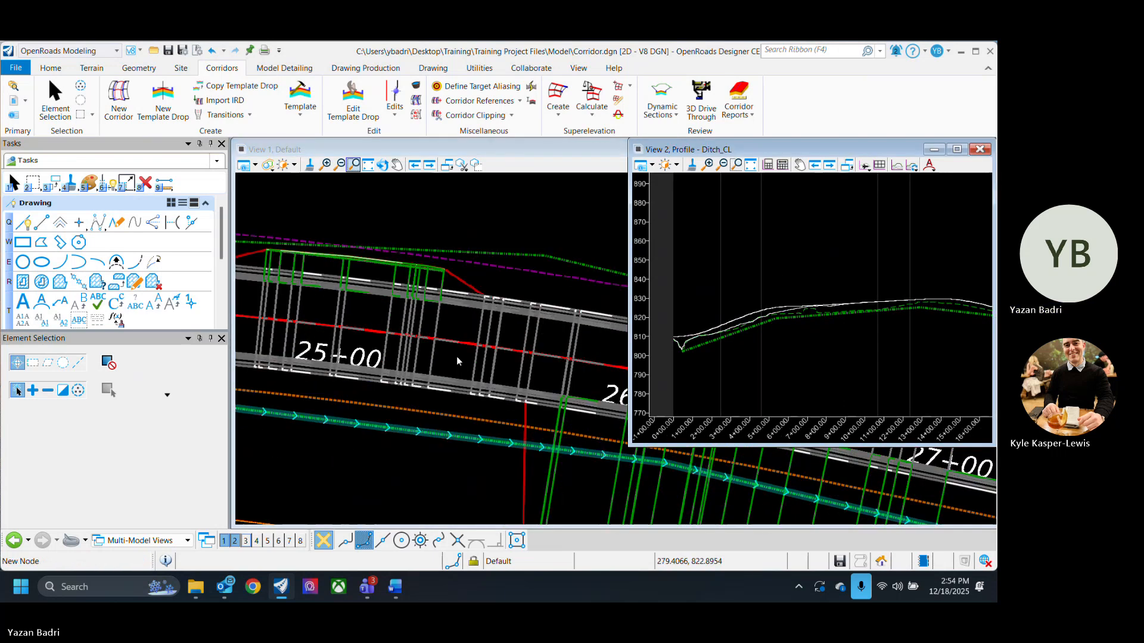
click(502, 372)
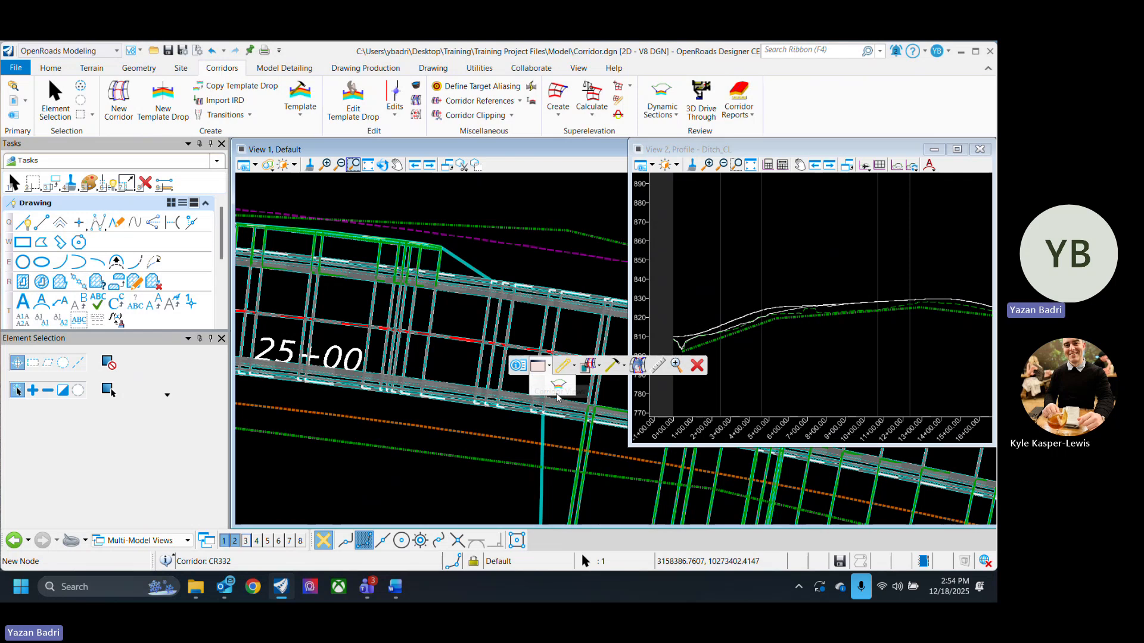
click(534, 368)
click(246, 540)
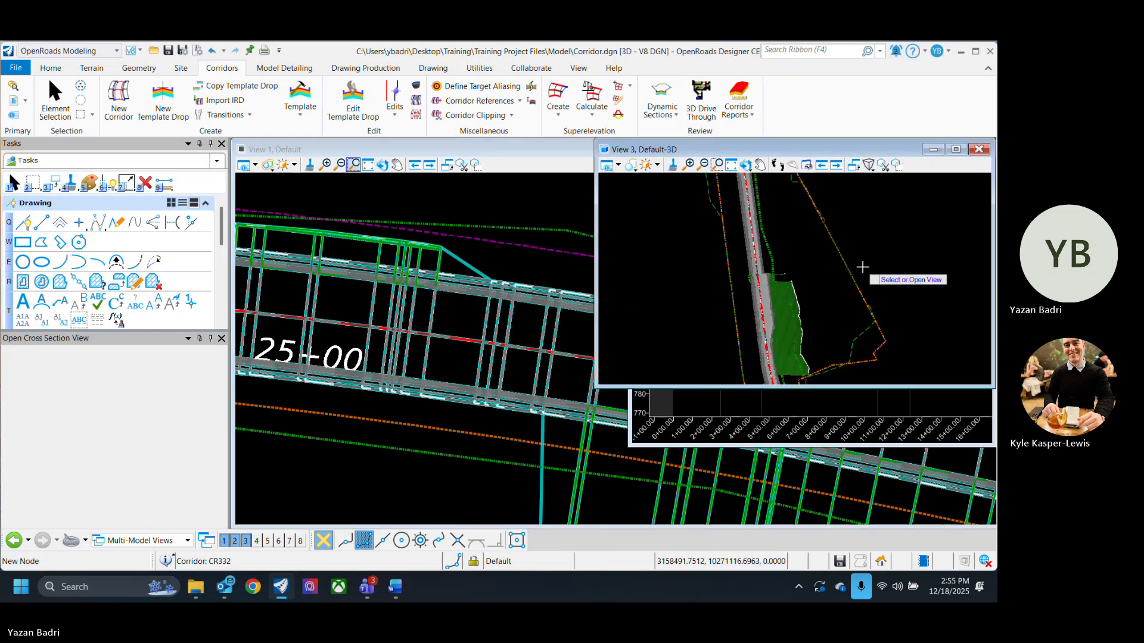
click(822, 287)
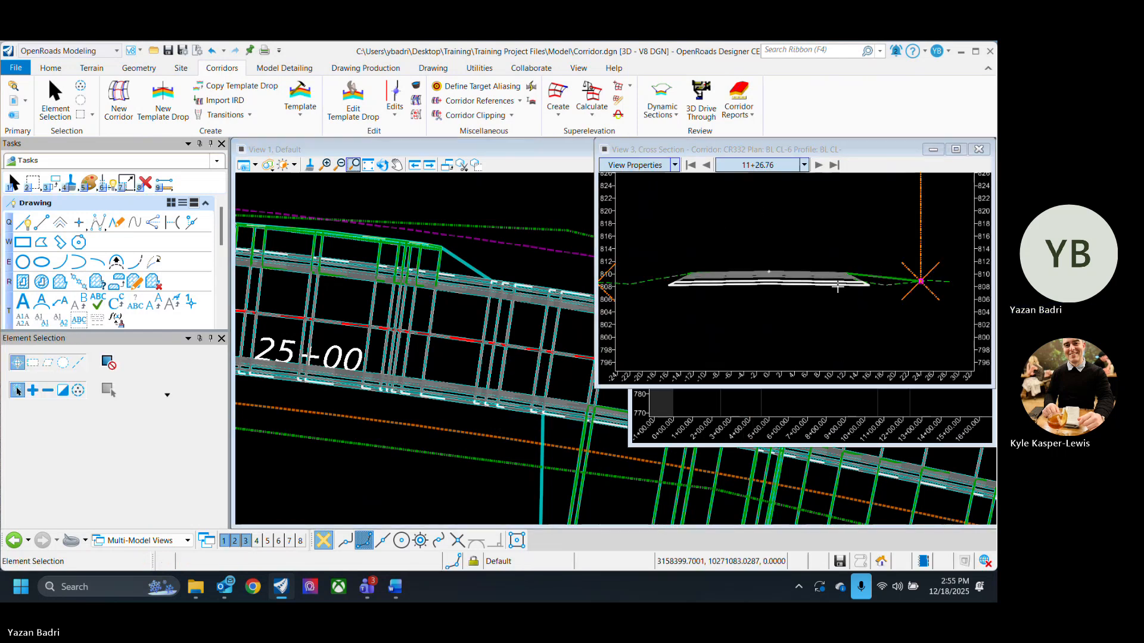
- Step through successive corridor cross sections to review the ditch on the right side
scroll(841, 300, down, 1)
scroll(520, 380, down, 7)
scroll(520, 380, down, 3)
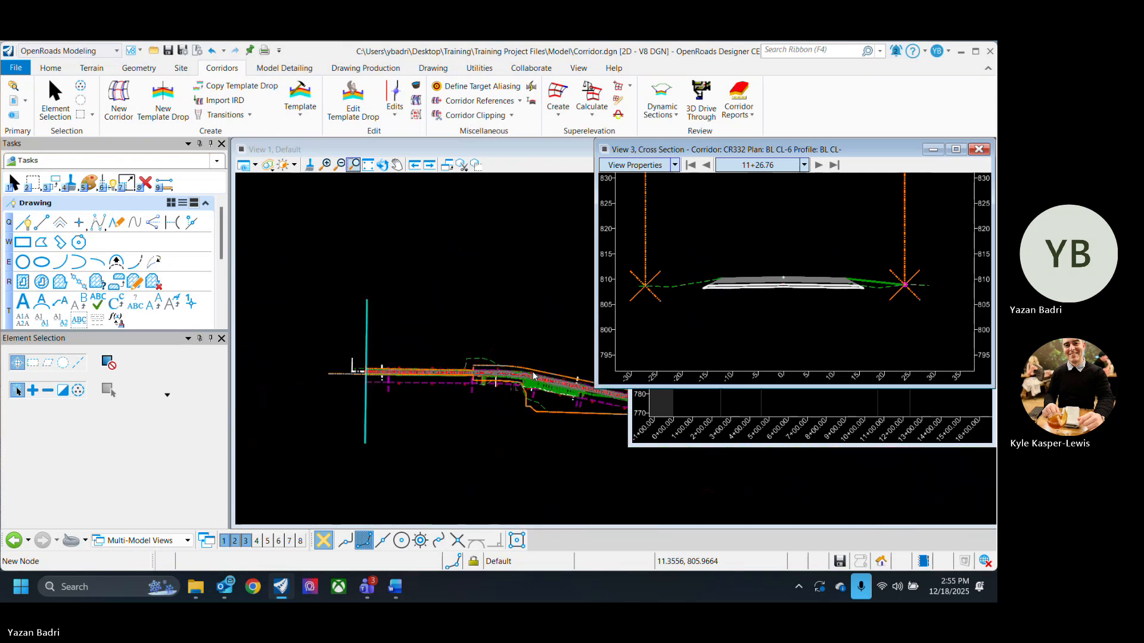
click(818, 165)
click(819, 165)
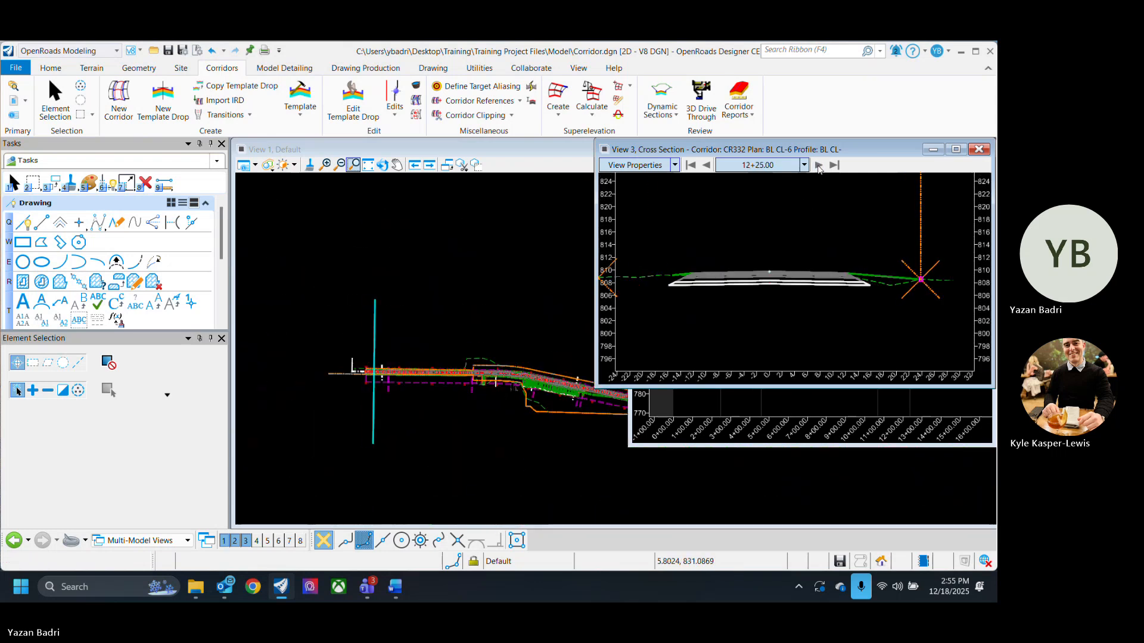
click(818, 165)
click(819, 165)
click(819, 166)
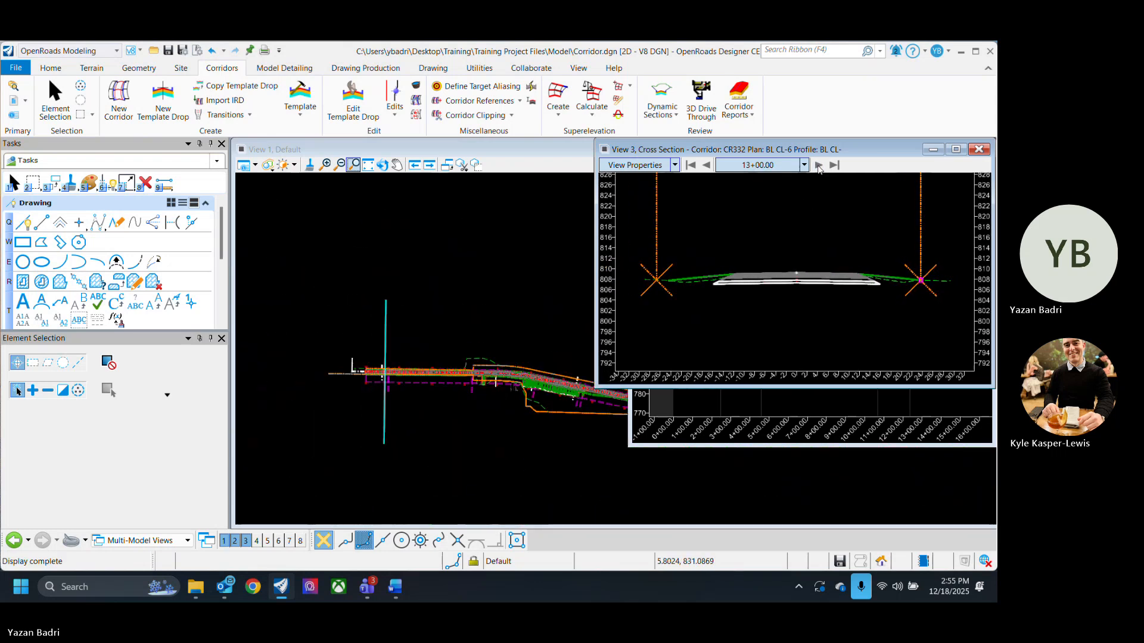
click(819, 167)
click(818, 167)
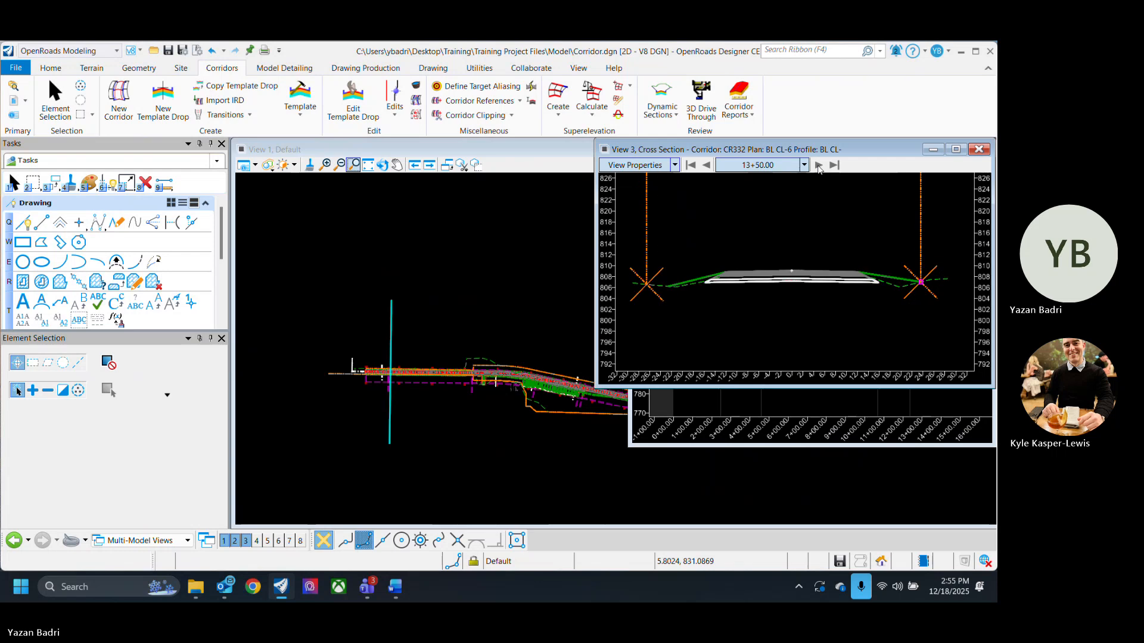
click(818, 167)
click(818, 166)
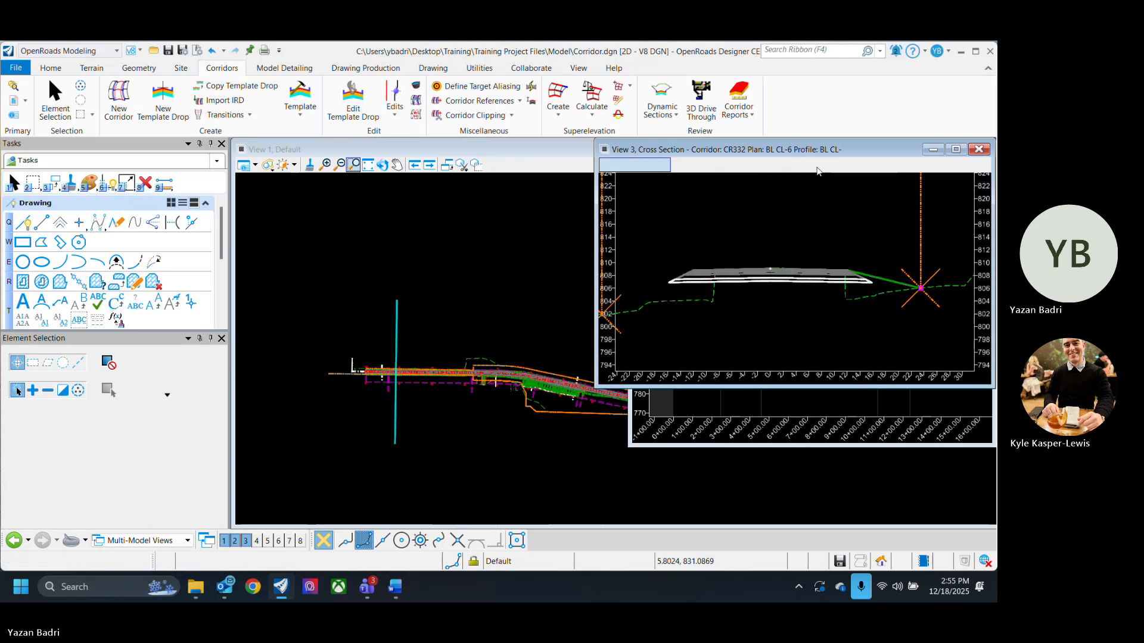
- Advance the cross section view several more stations forward to keep reviewing the right-side ditch
click(818, 166)
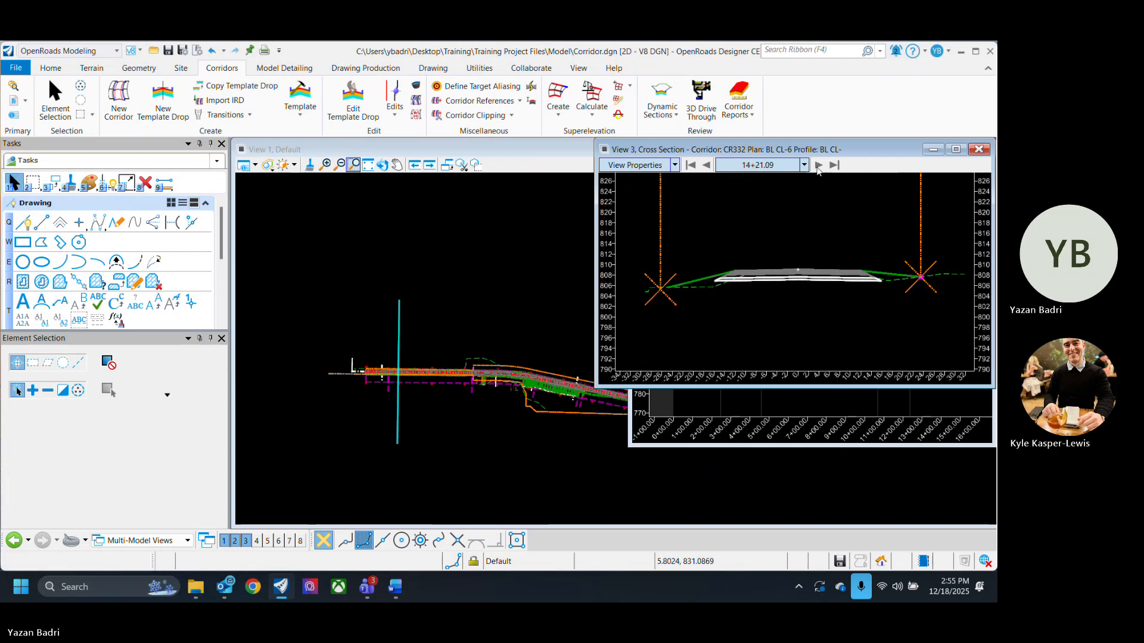
click(818, 166)
click(818, 167)
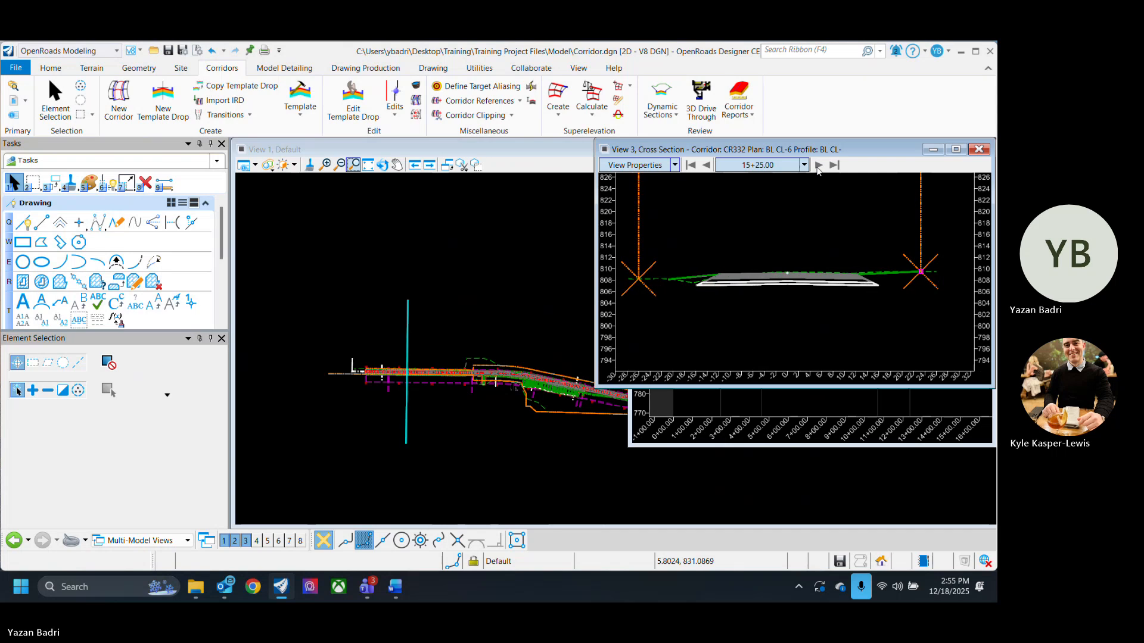
click(819, 167)
click(819, 167)
click(818, 167)
click(818, 166)
click(819, 167)
click(819, 167)
click(818, 167)
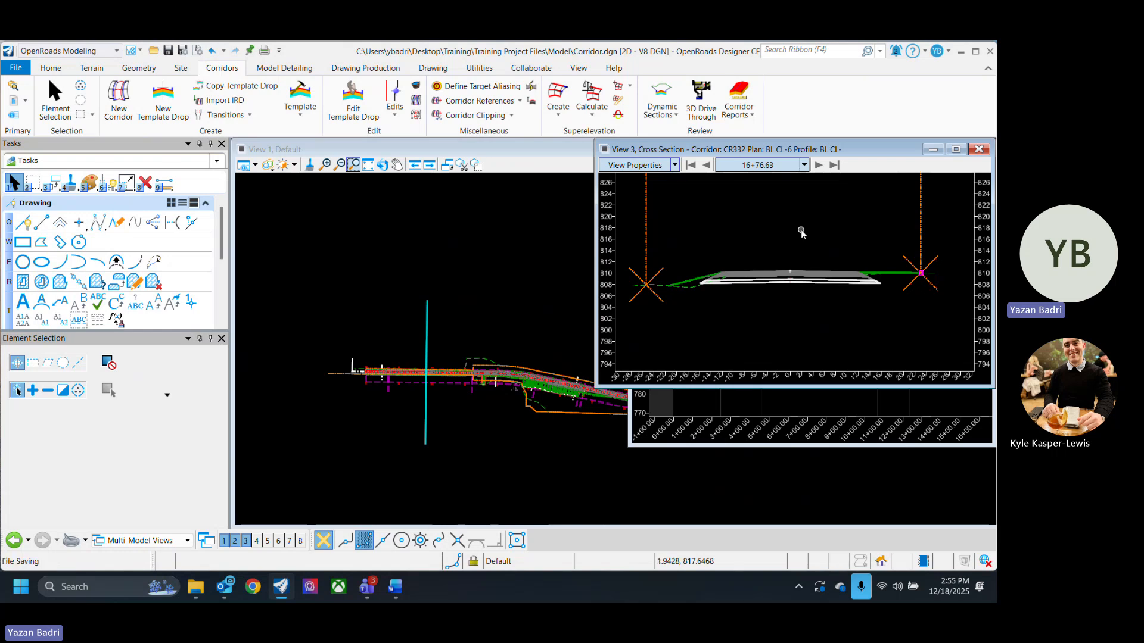
- Jump the cross section view to a station by locating it with a point picked on the corridor in plan view
right_click(802, 234)
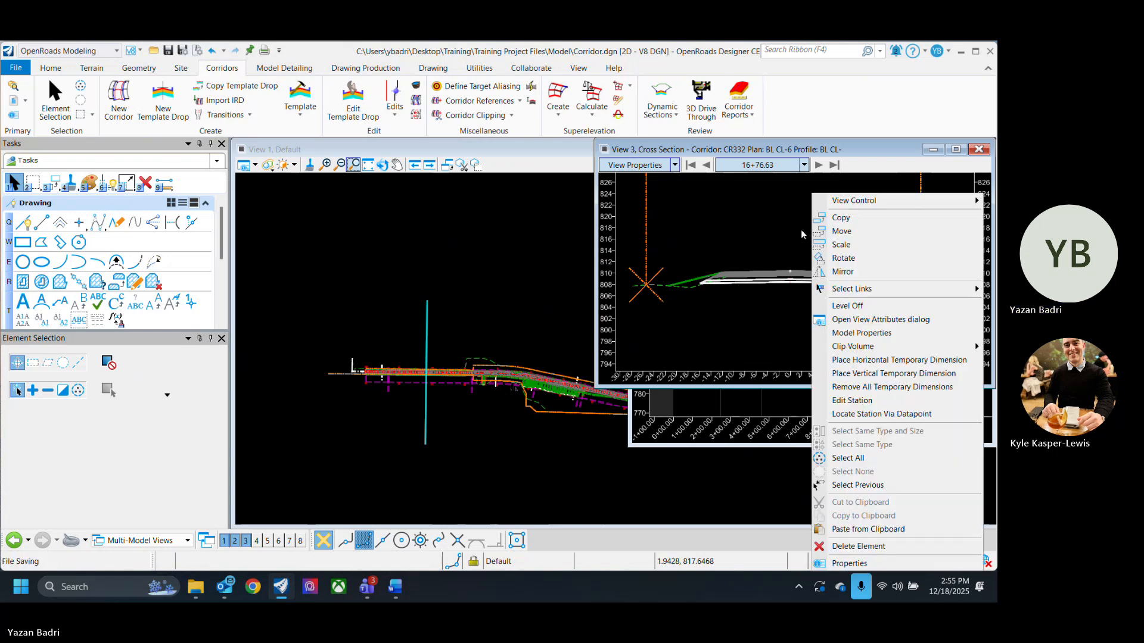
click(882, 414)
scroll(542, 407, up, 3)
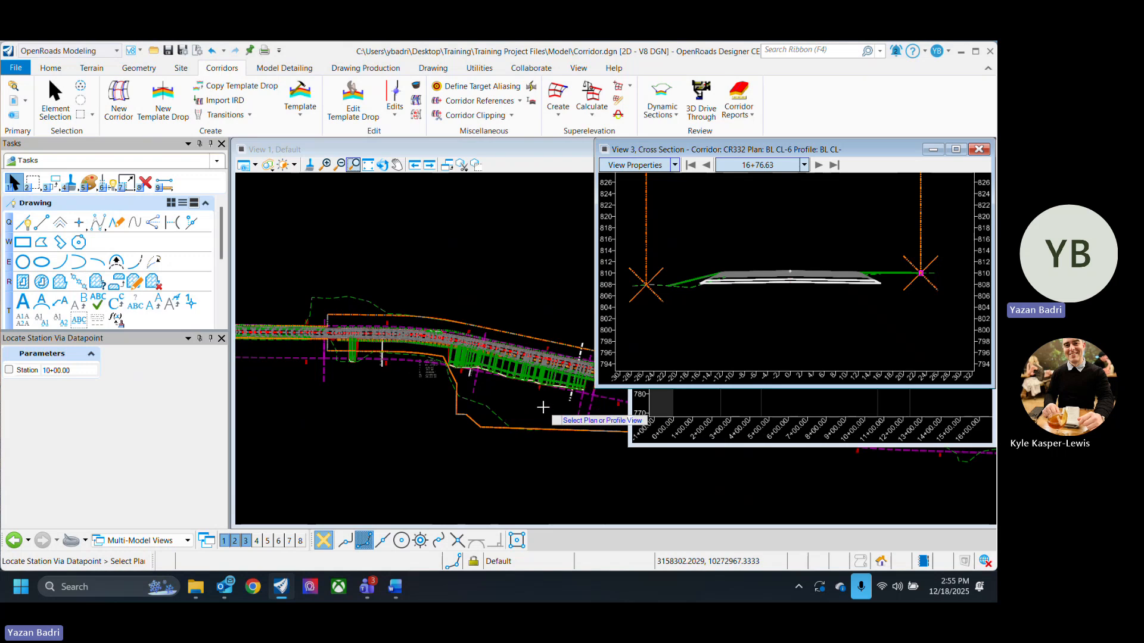
click(539, 408)
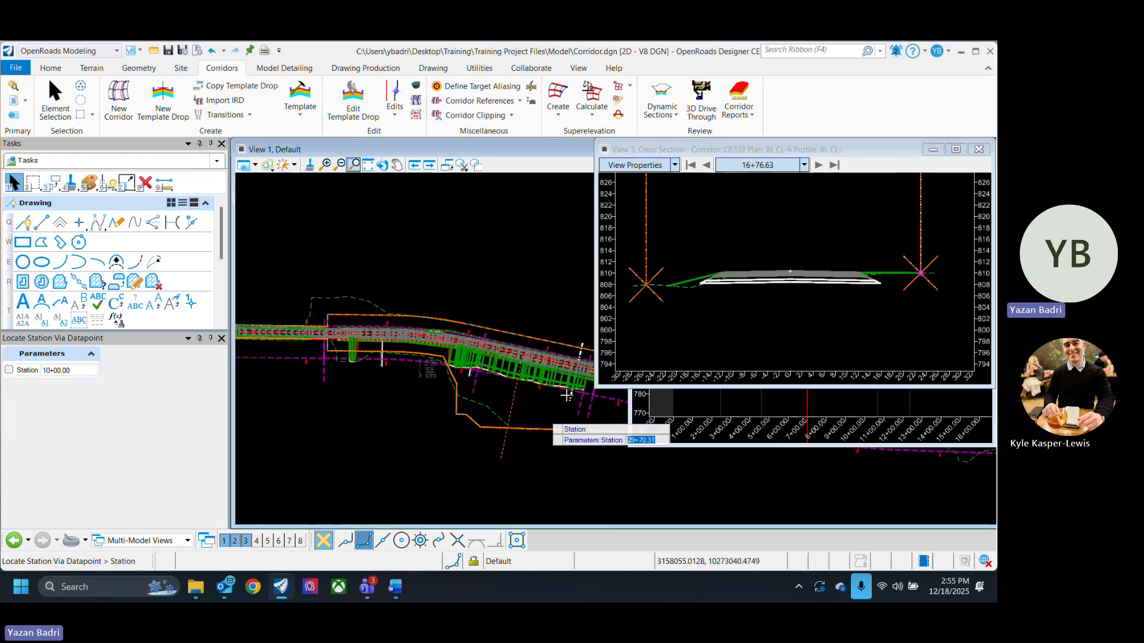
click(485, 469)
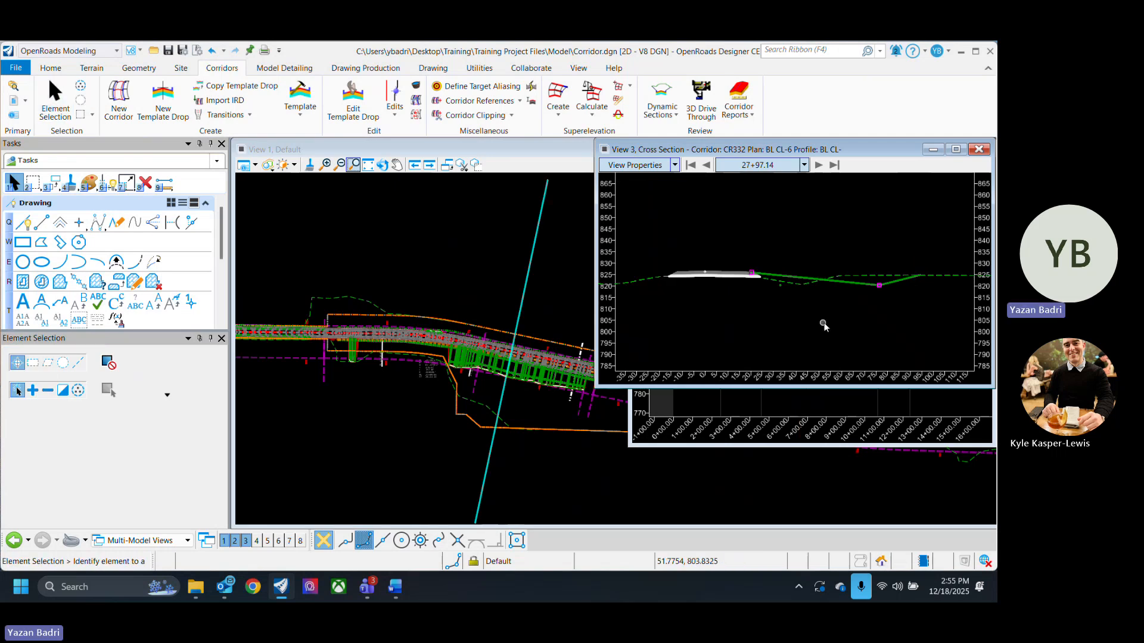
- Examine the roadway and right-side ditch in the current cross section at different zoom levels
scroll(859, 320, down, 2)
scroll(859, 319, up, 2)
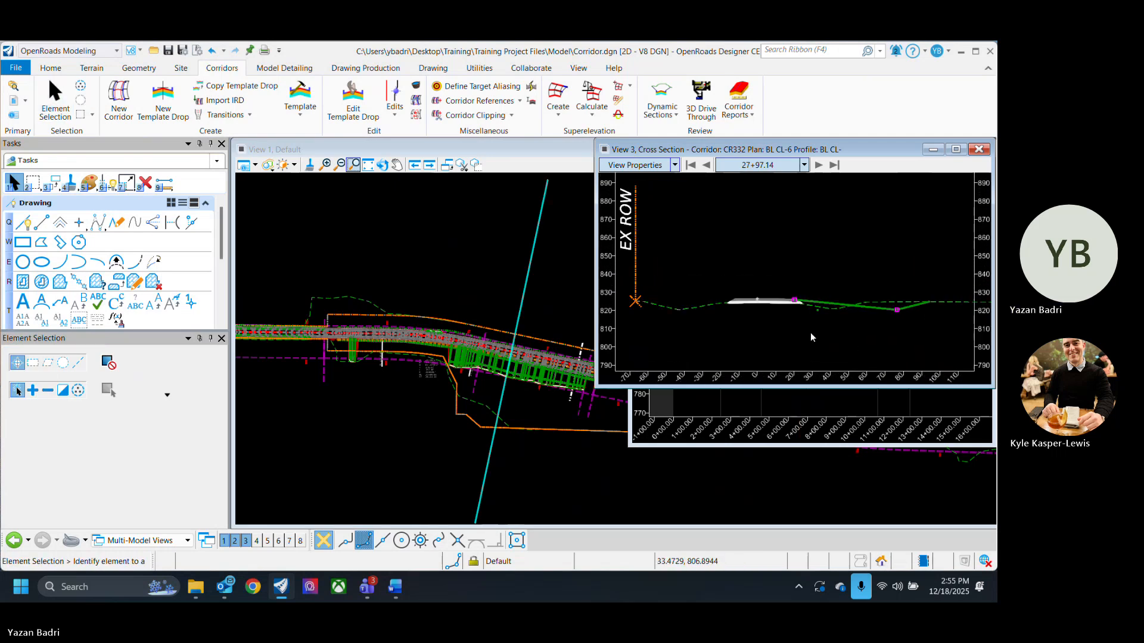
scroll(830, 322, down, 3)
scroll(830, 322, up, 2)
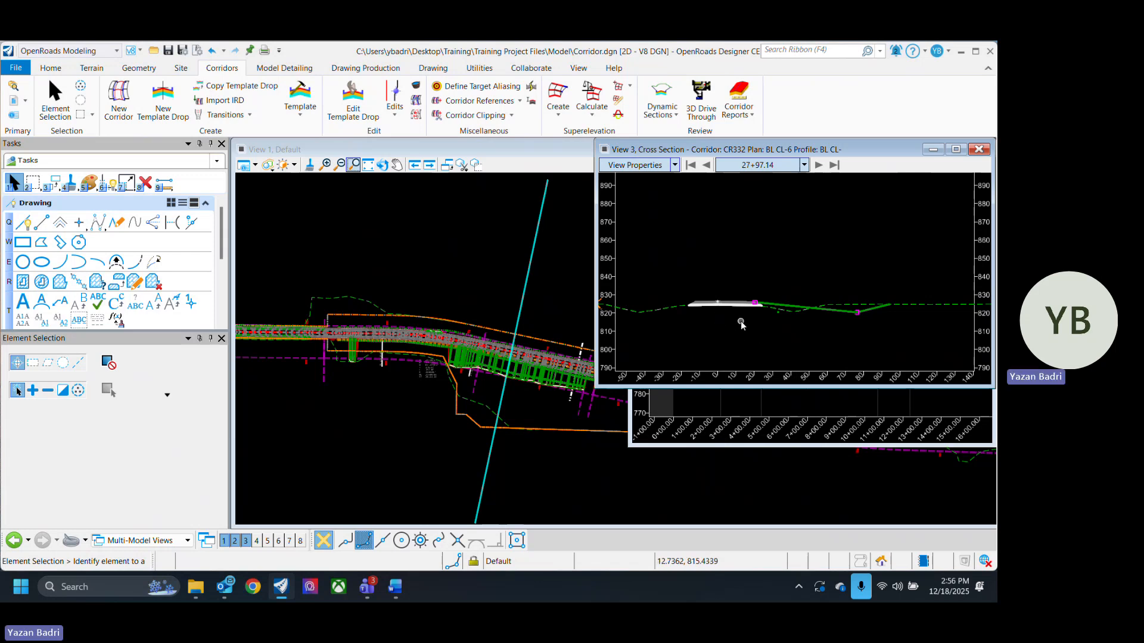
scroll(685, 306, up, 5)
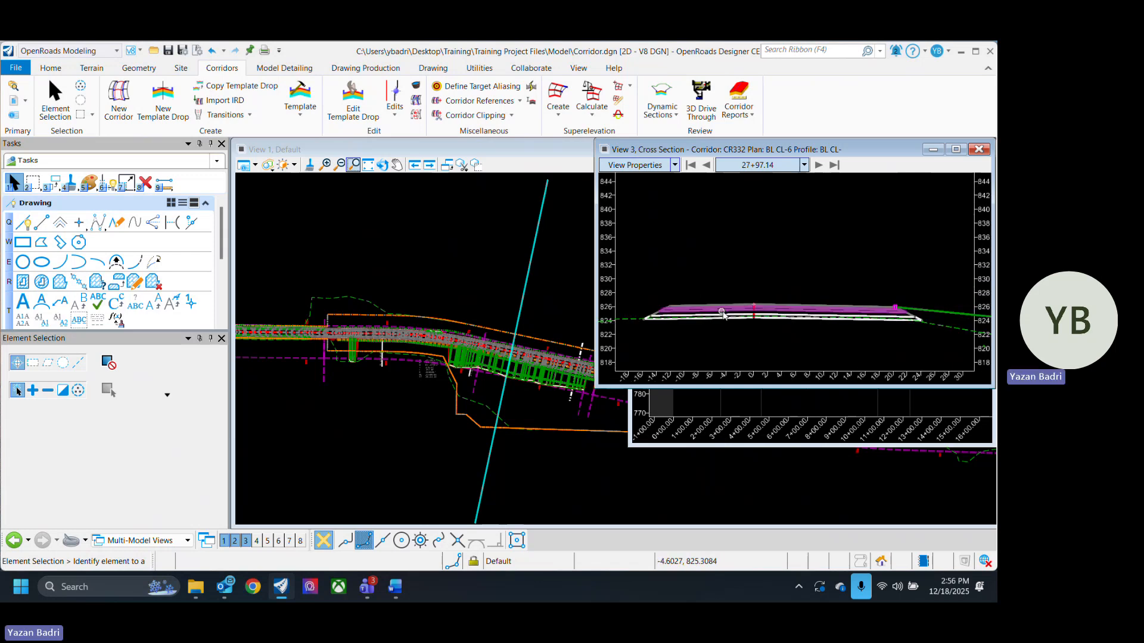
scroll(684, 308, down, 4)
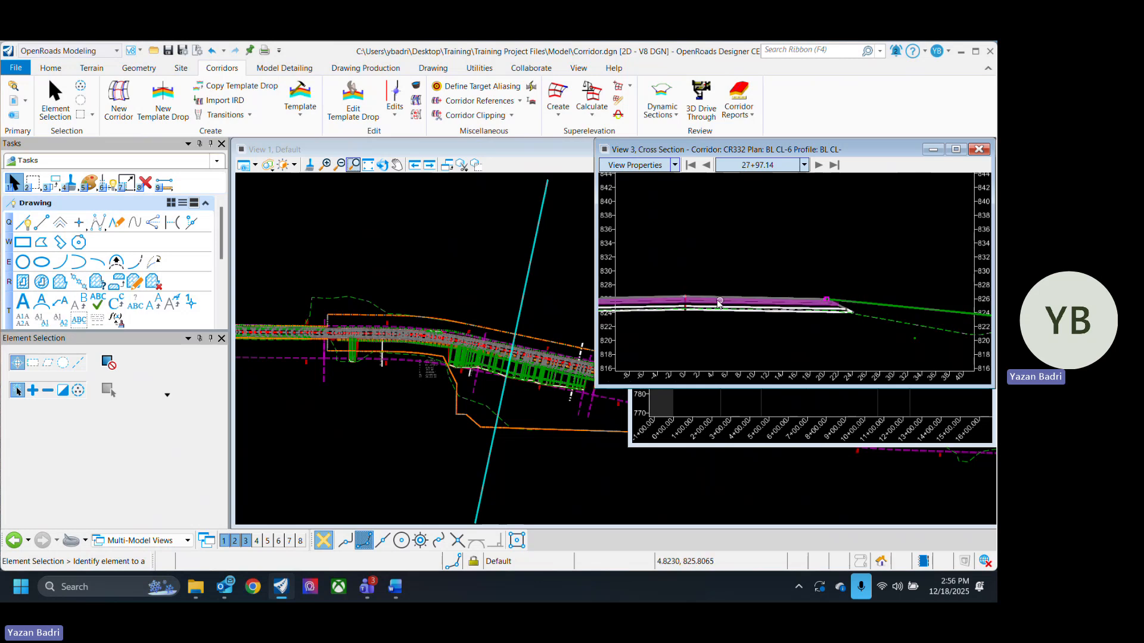
scroll(691, 308, up, 3)
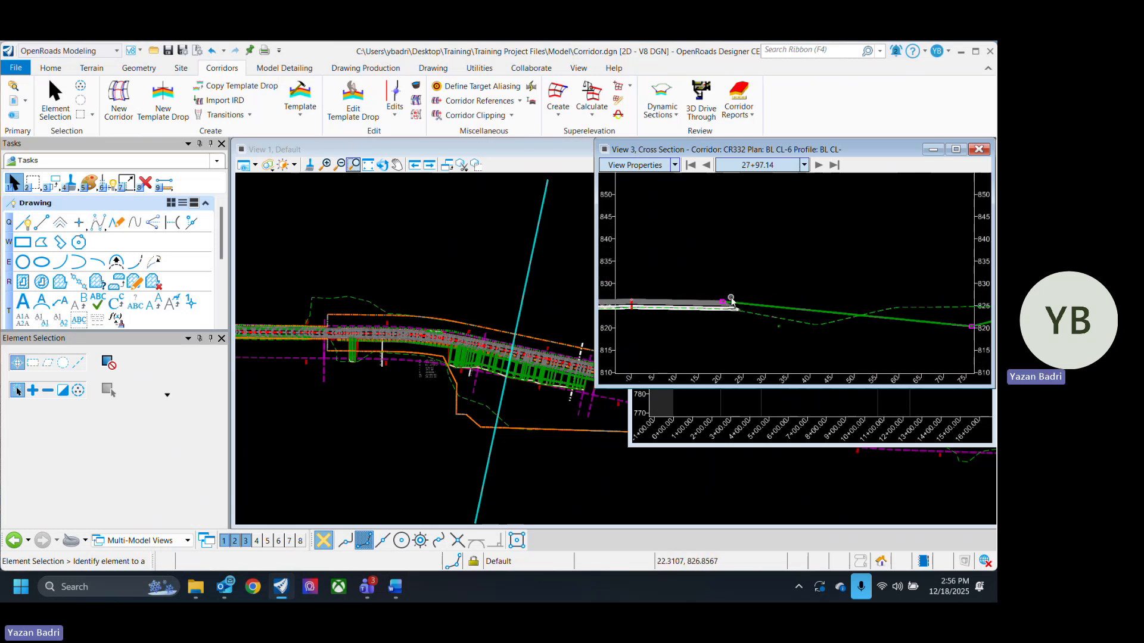
scroll(731, 301, down, 4)
scroll(791, 308, up, 3)
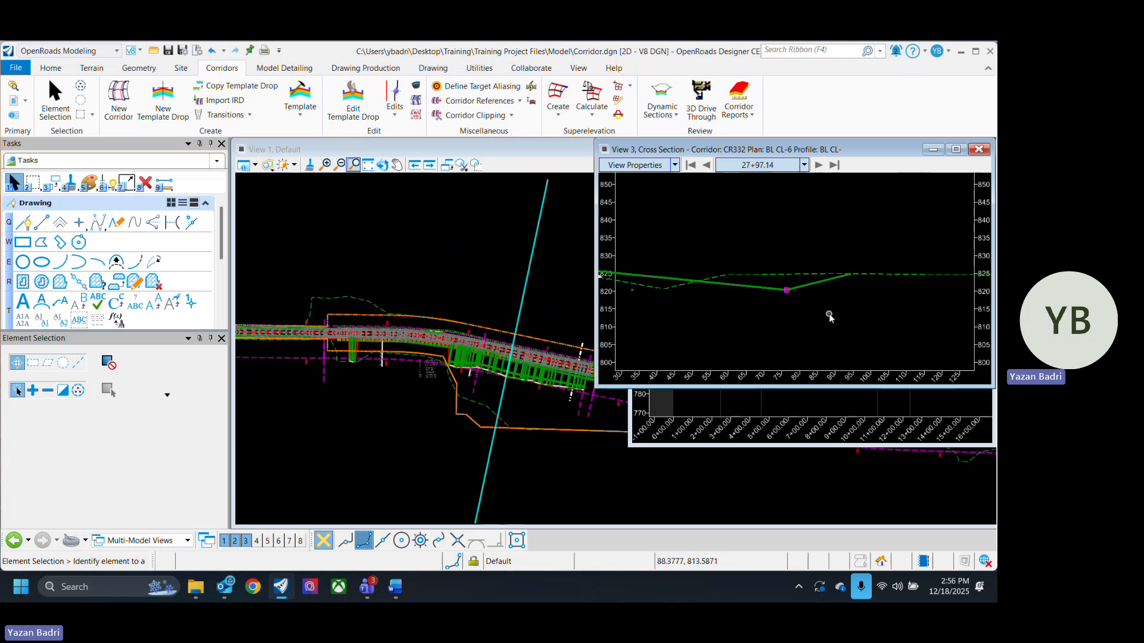
scroll(810, 316, down, 3)
- Place a horizontal temporary dimension from the right edge of pavement to the ditch bottom
right_click(801, 240)
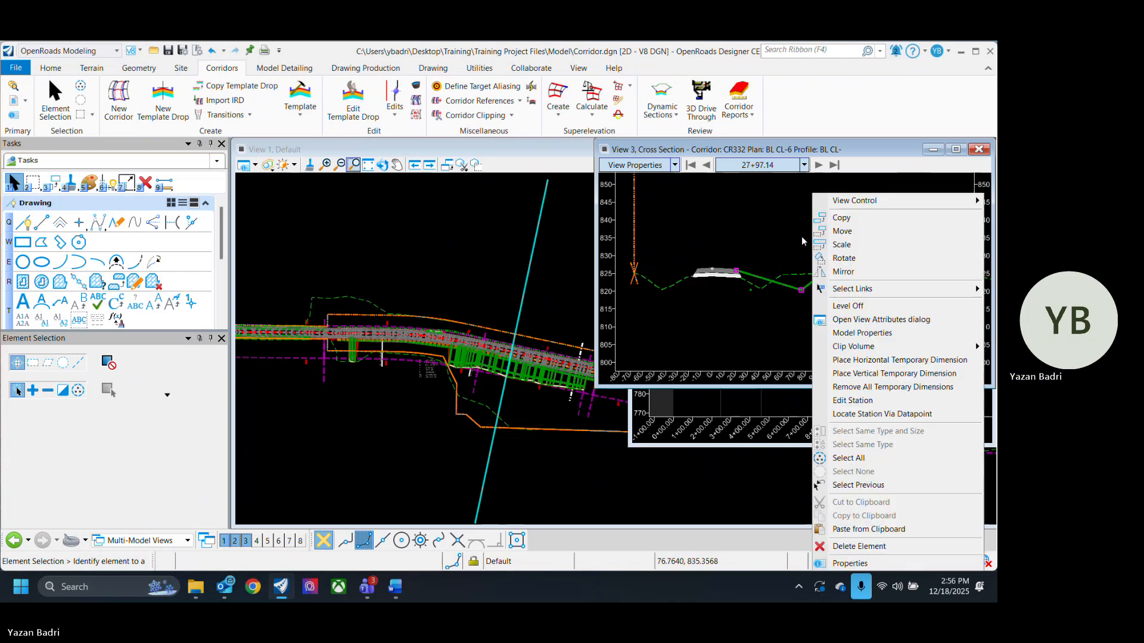
click(887, 359)
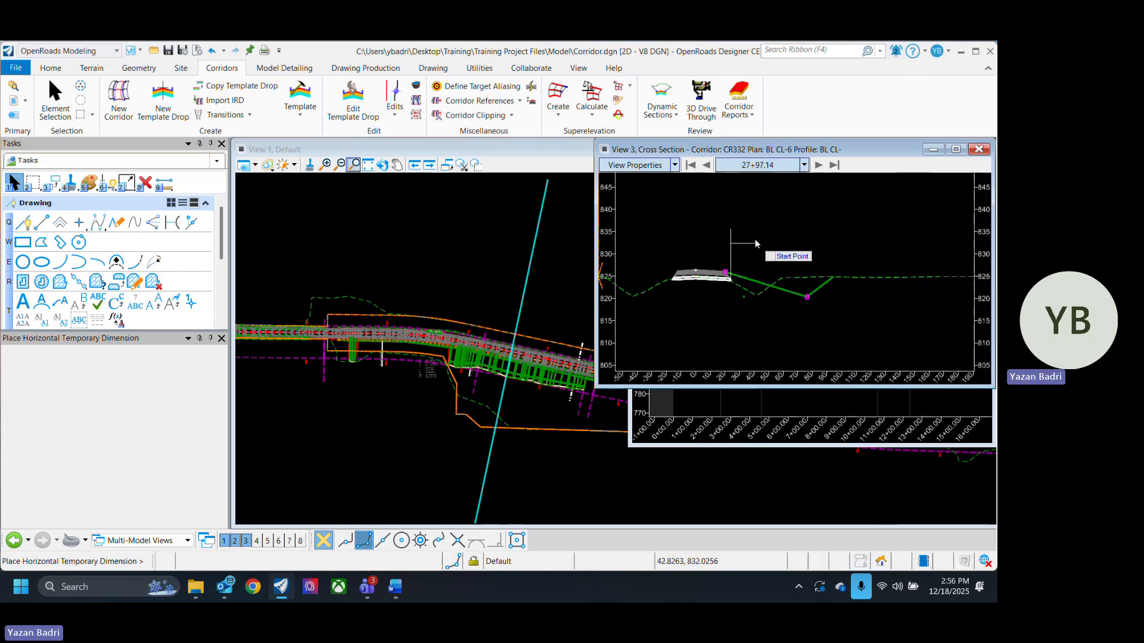
scroll(734, 246, up, 2)
scroll(723, 265, up, 5)
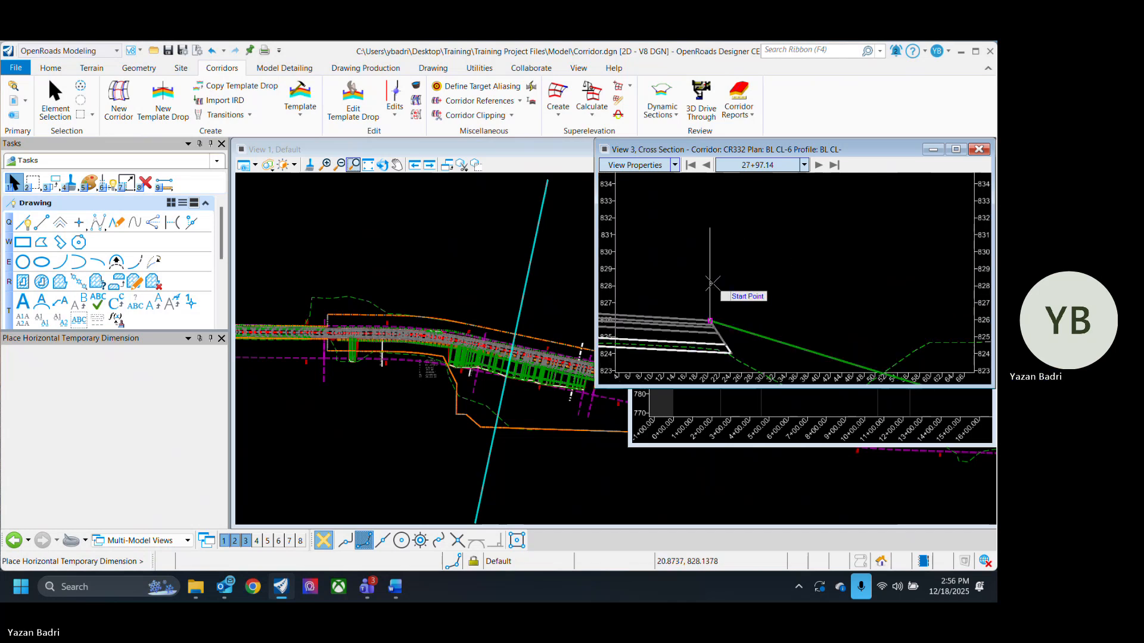
click(716, 278)
scroll(738, 260, down, 3)
scroll(722, 260, down, 2)
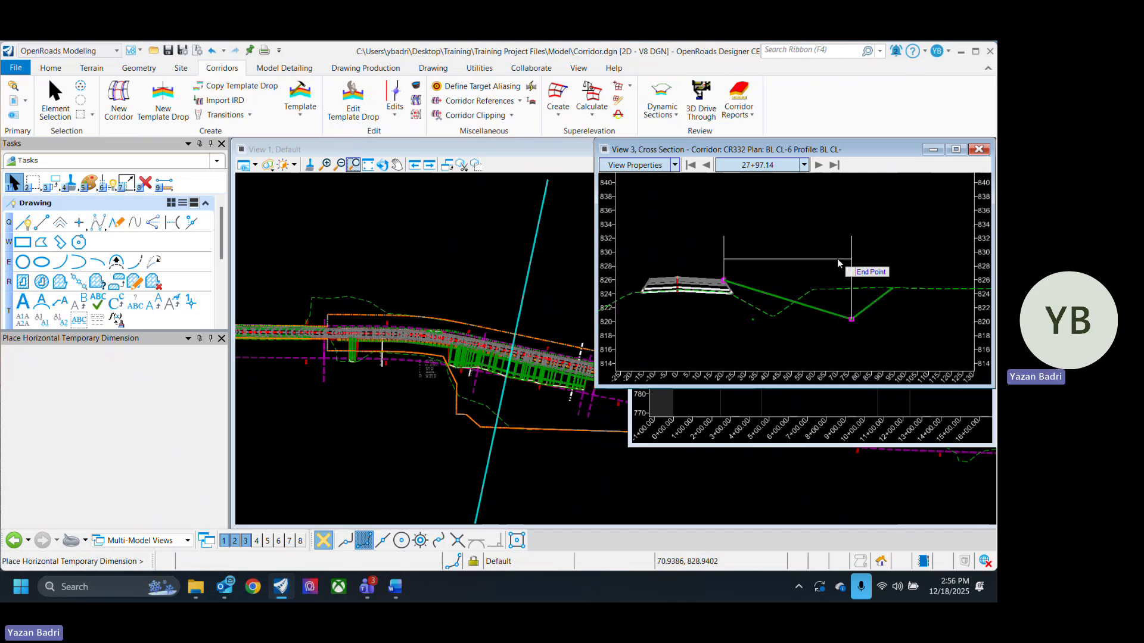
click(839, 262)
click(819, 249)
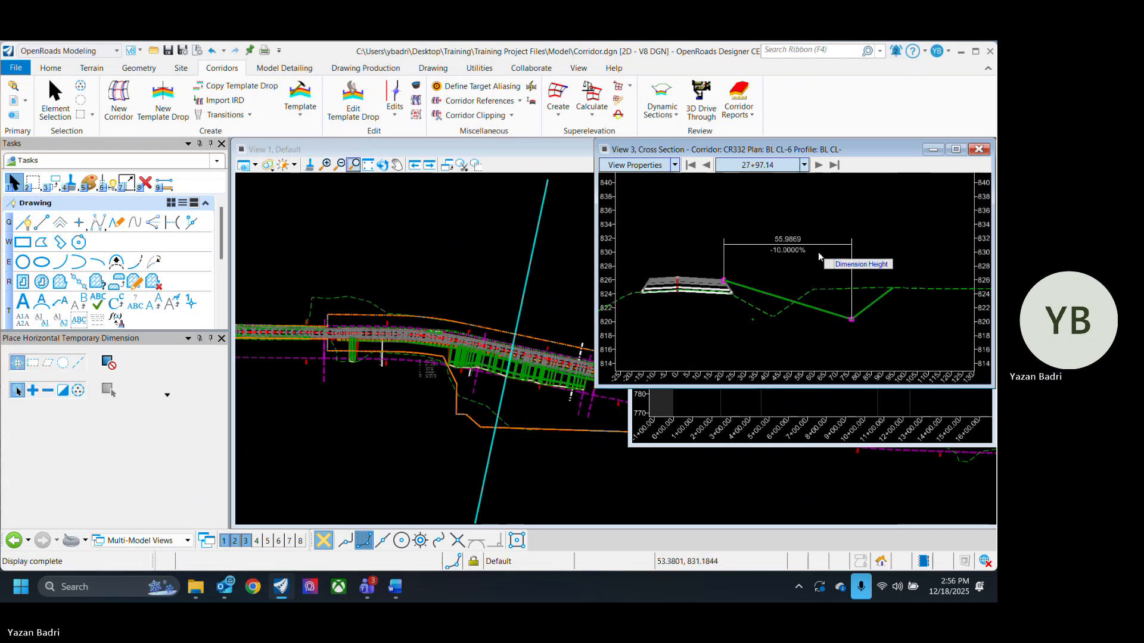
- Place a second horizontal temporary dimension from the ditch bottom to the top of the back slope
right_click(887, 257)
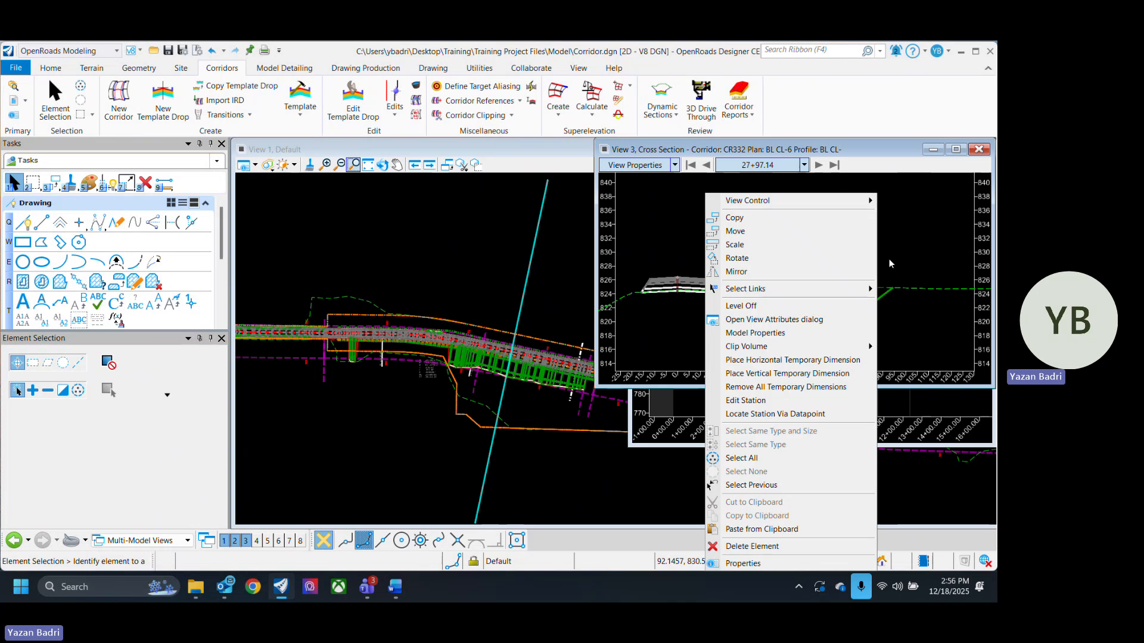
click(849, 361)
click(892, 289)
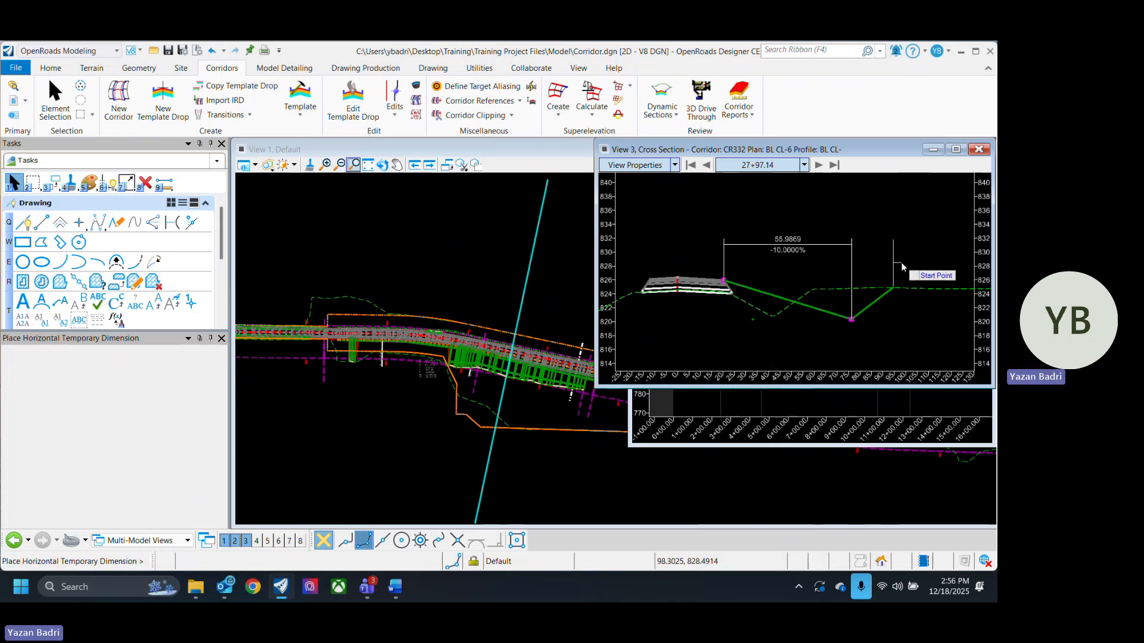
click(864, 249)
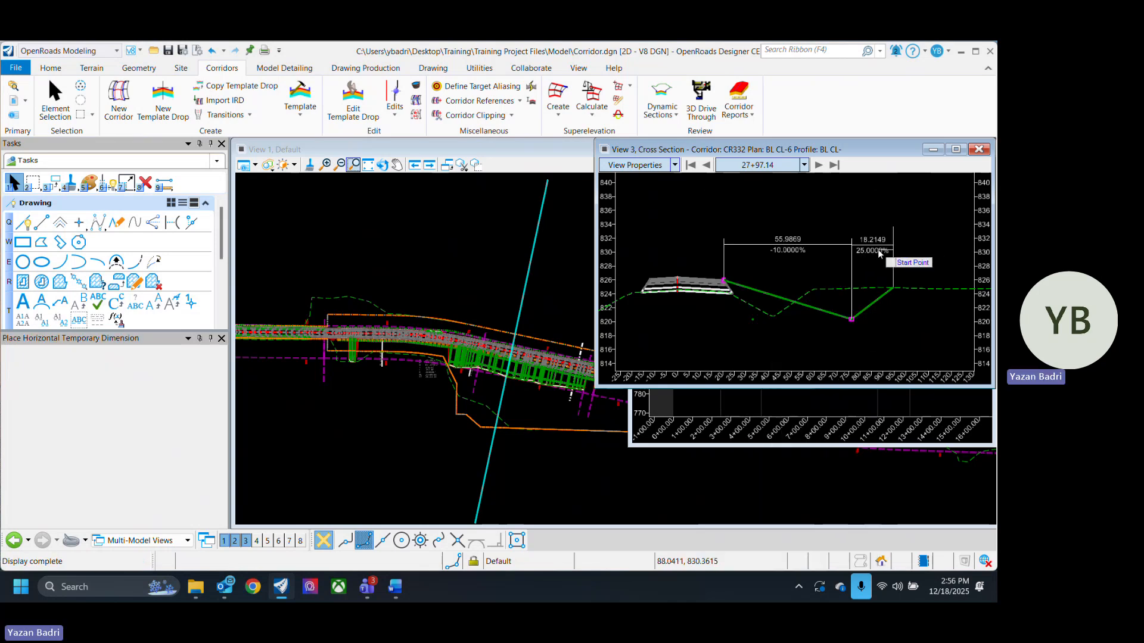
scroll(788, 252, up, 1)
scroll(741, 264, down, 1)
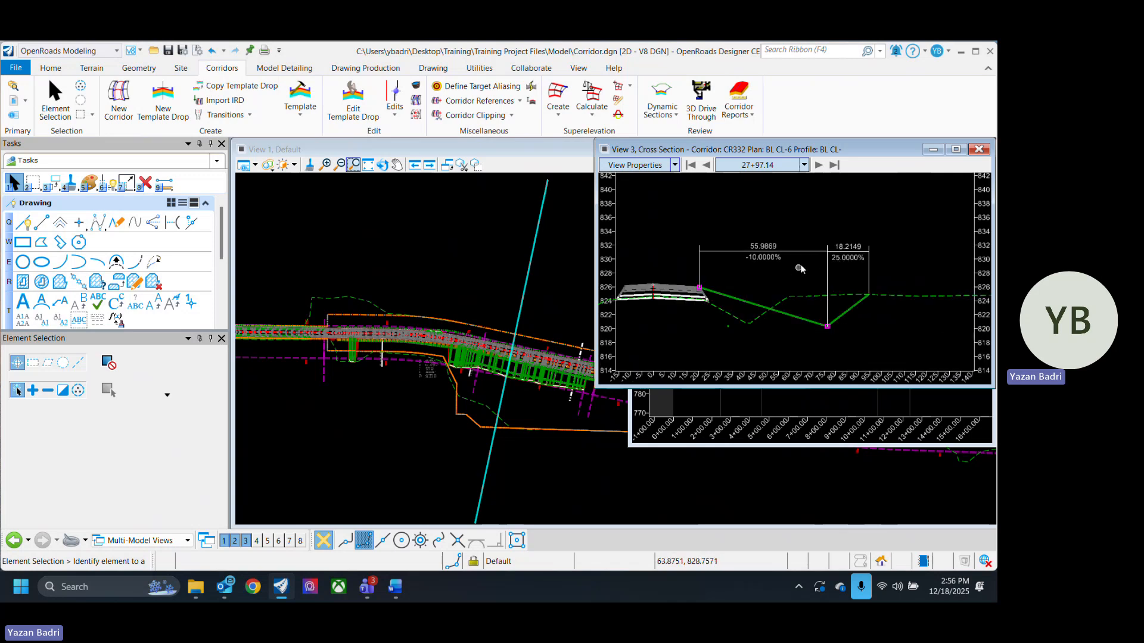
- Step forward and back through neighbouring cross sections to compare the dimensioned ditch widths and slopes
click(819, 165)
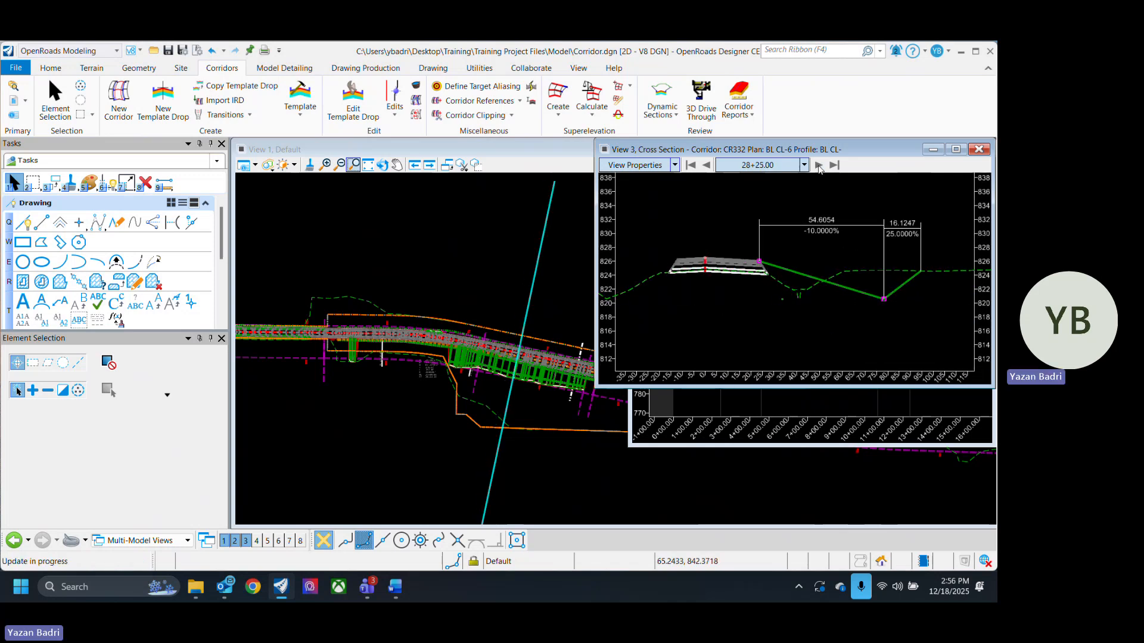
click(818, 165)
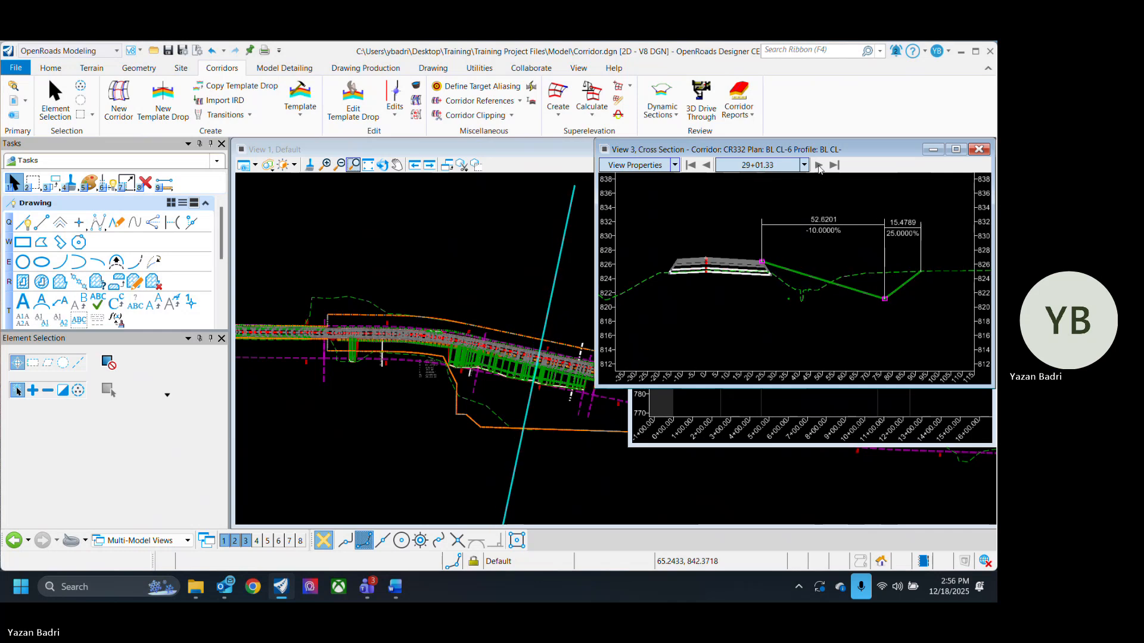
click(819, 165)
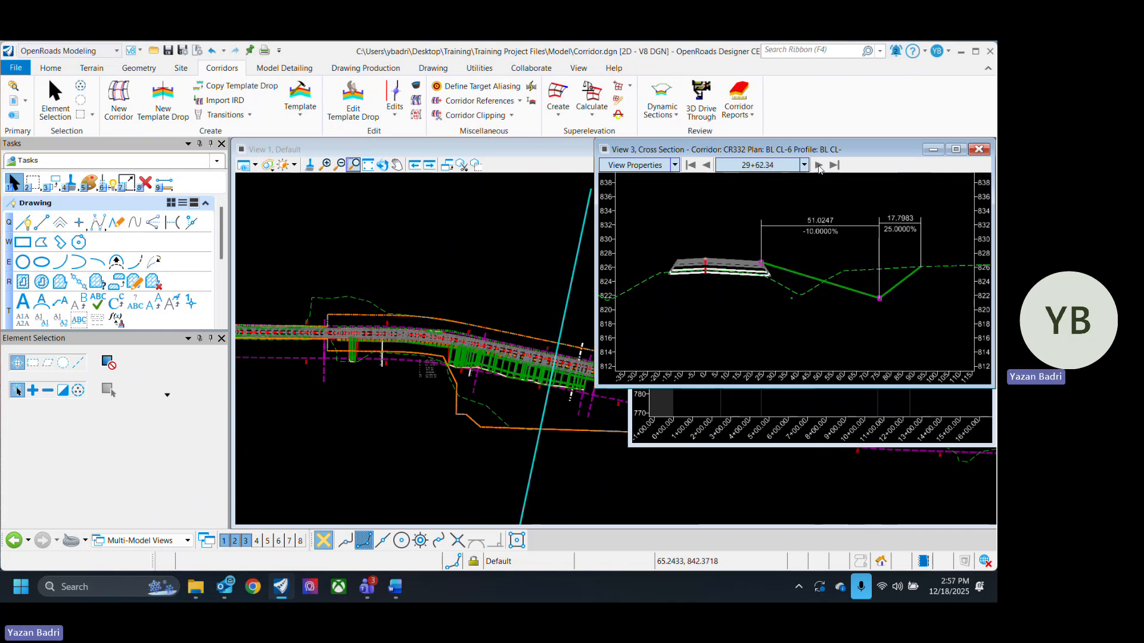
click(819, 165)
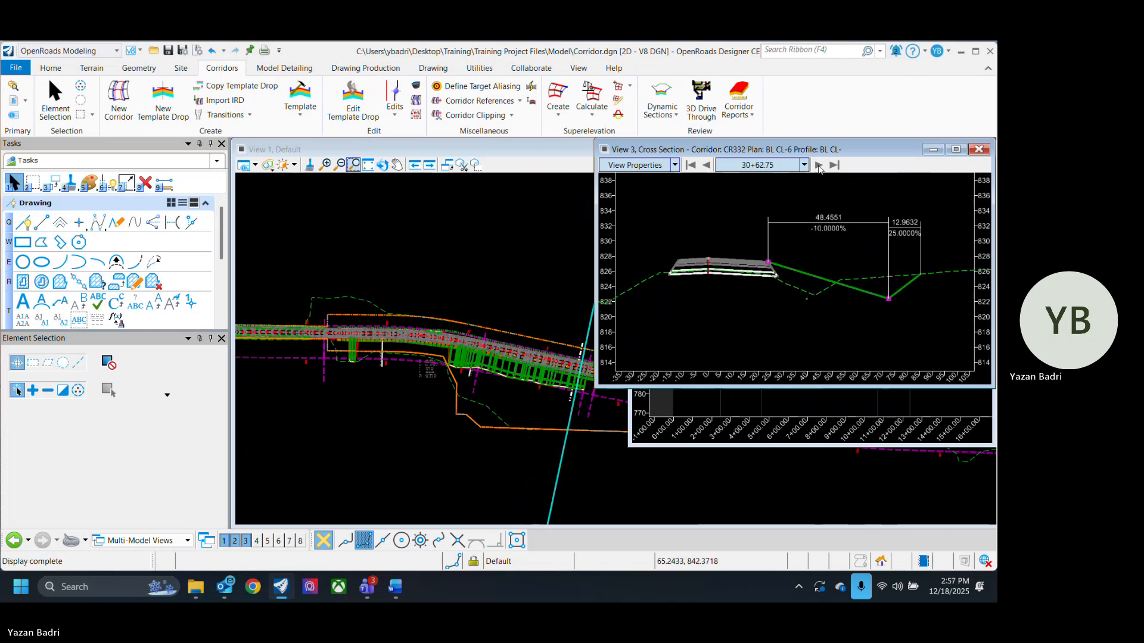
click(819, 165)
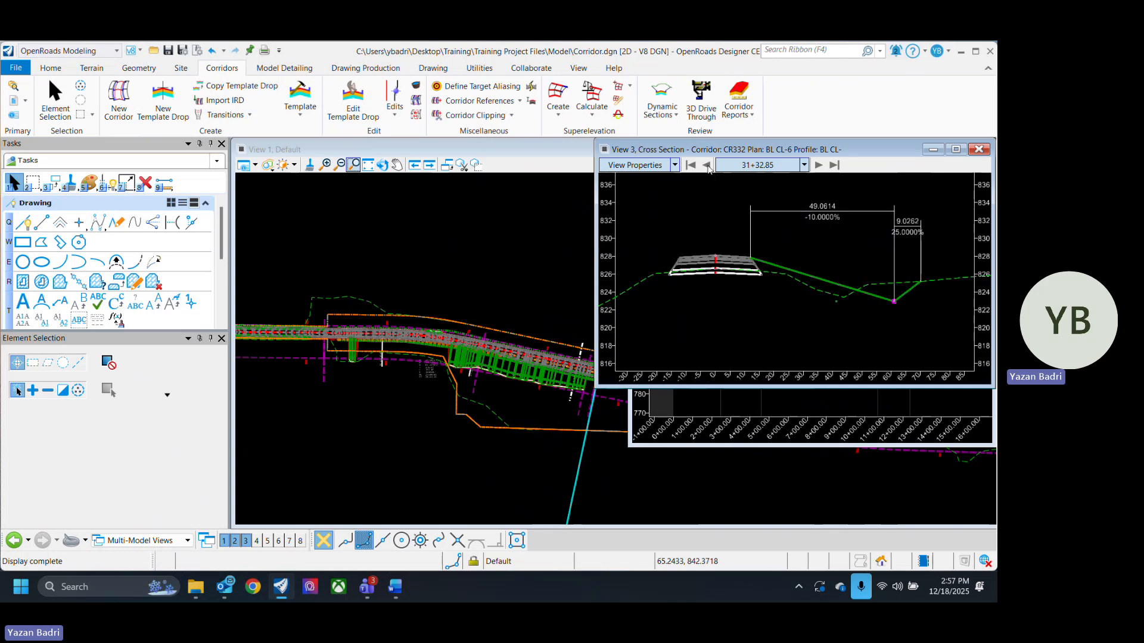
click(707, 167)
click(708, 167)
click(708, 167)
click(708, 168)
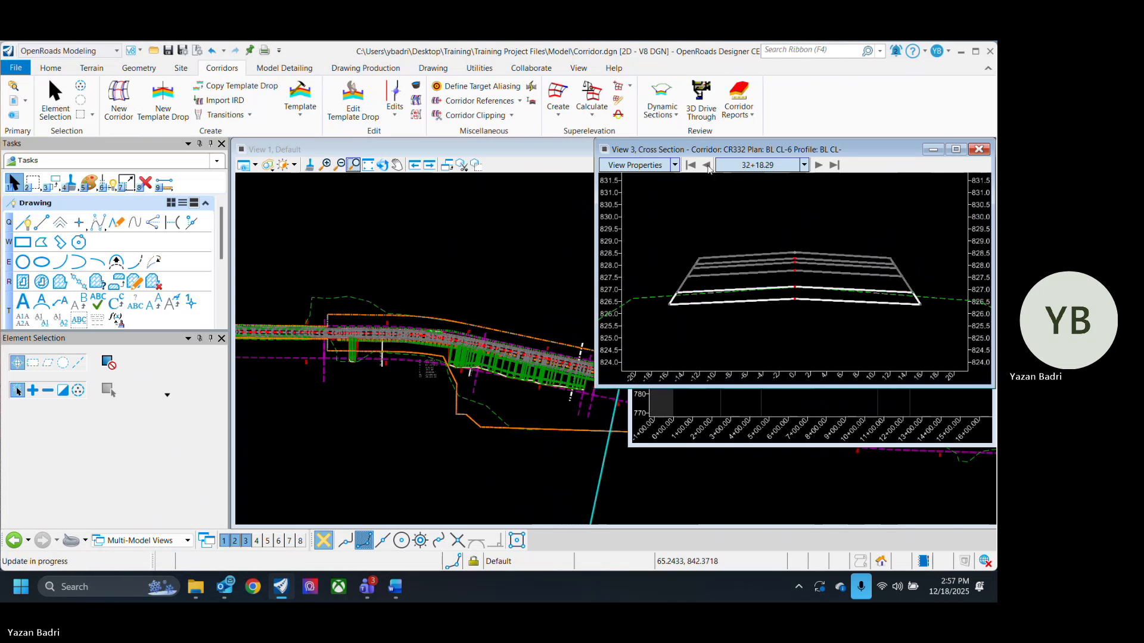
click(707, 167)
click(707, 167)
click(708, 168)
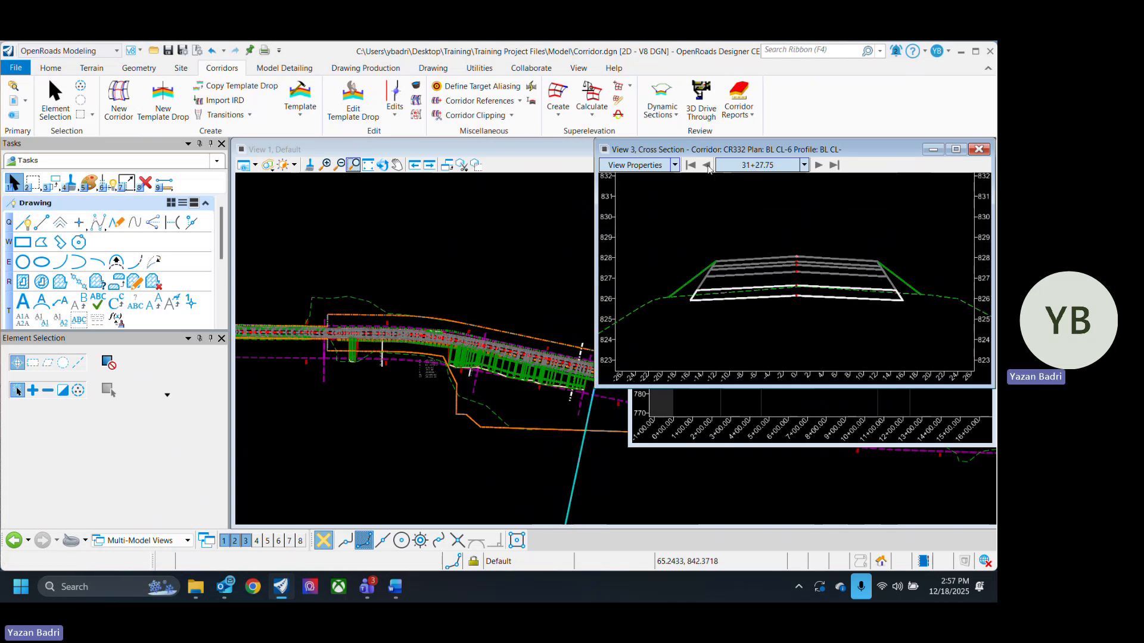
click(708, 167)
click(707, 167)
click(707, 167)
click(707, 168)
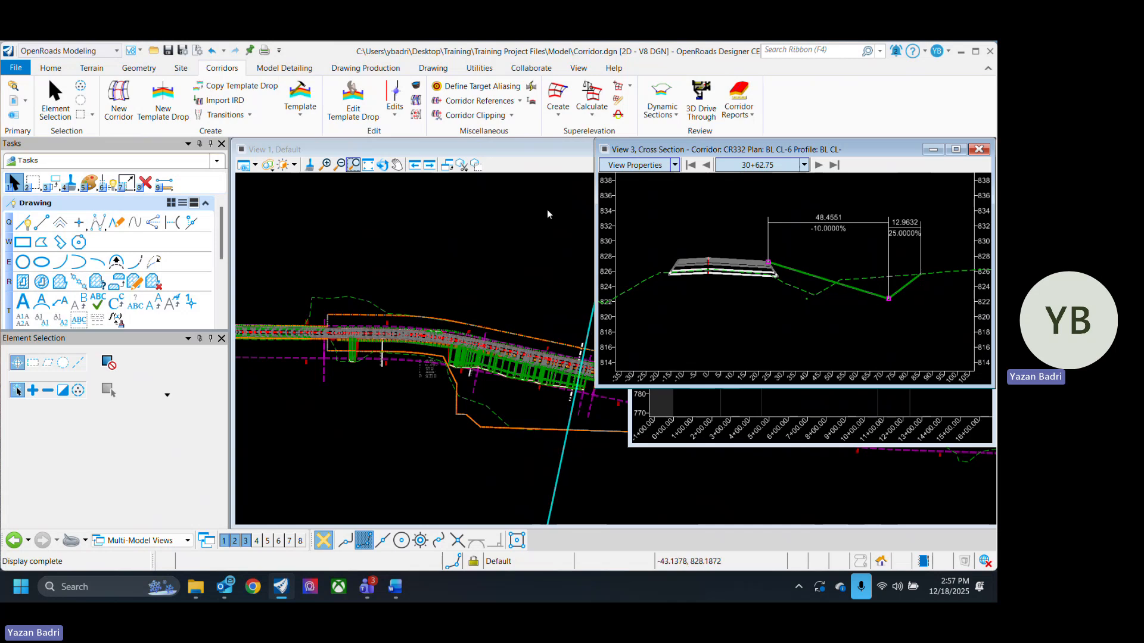
- Select the ditch centerline and arrange the cross section, plan and Ditch_CL profile views tiled side by side
click(55, 98)
middle_drag(559, 421, 437, 380)
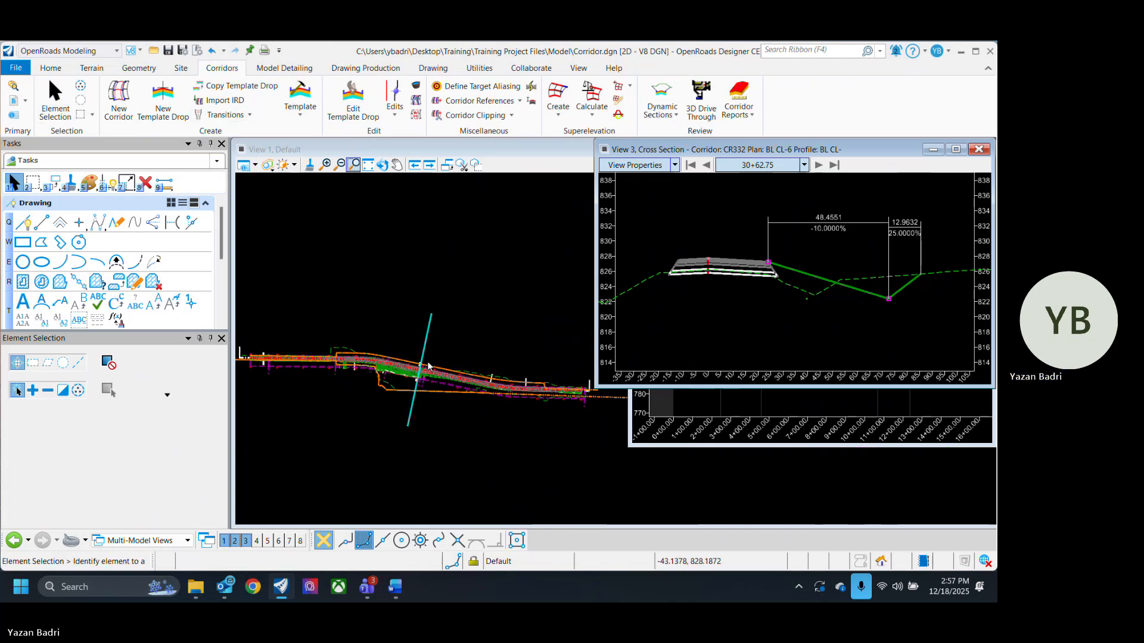
scroll(466, 369, up, 2)
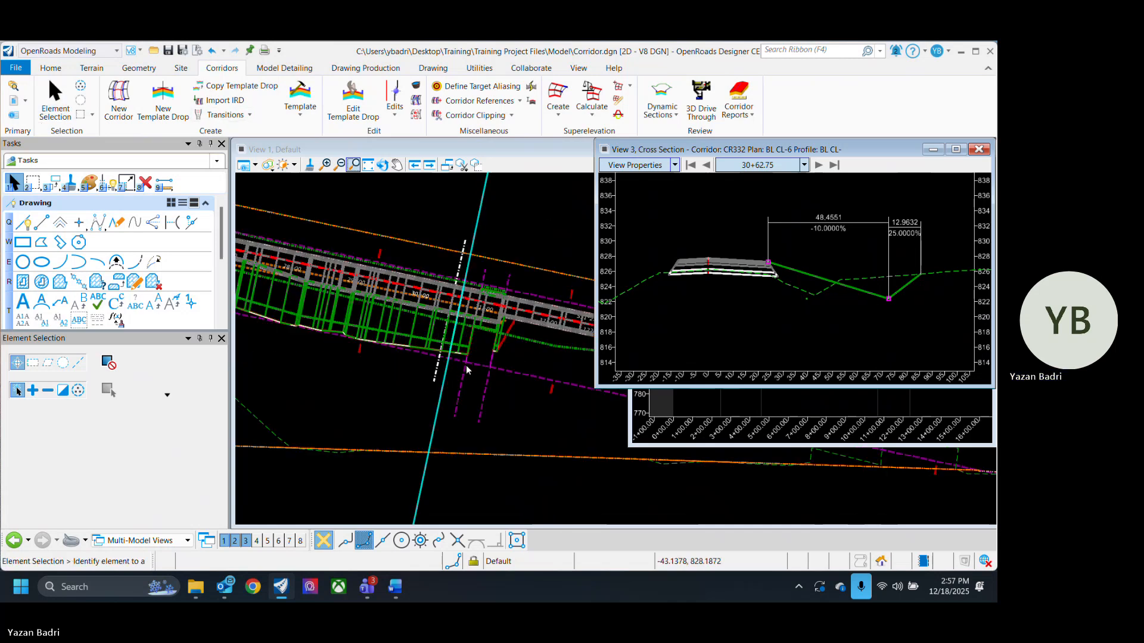
click(533, 341)
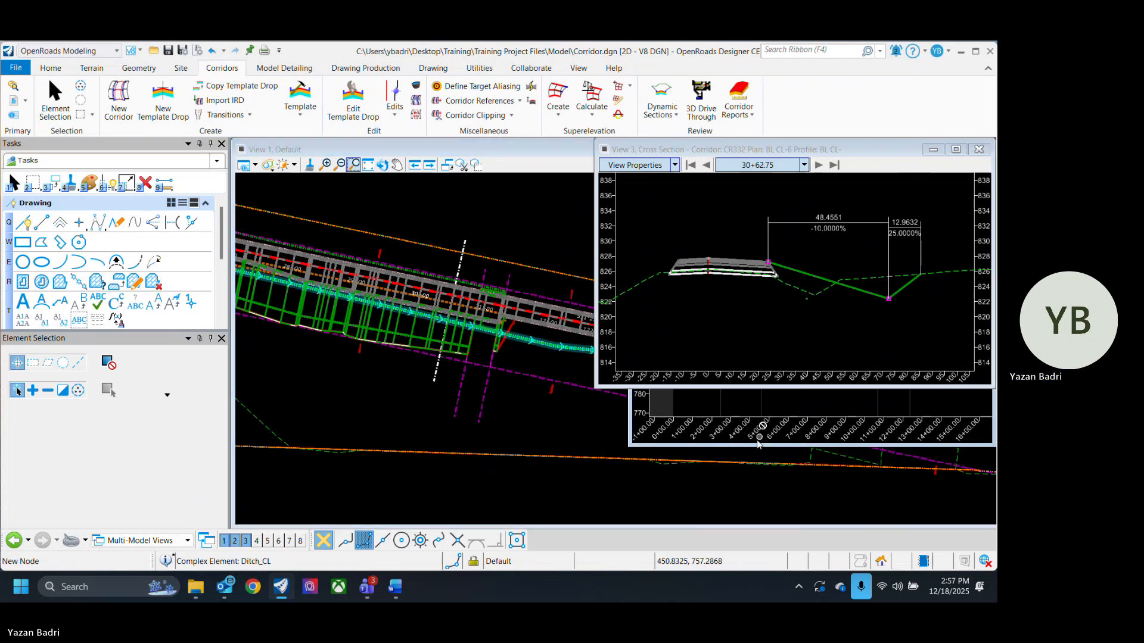
right_click(575, 424)
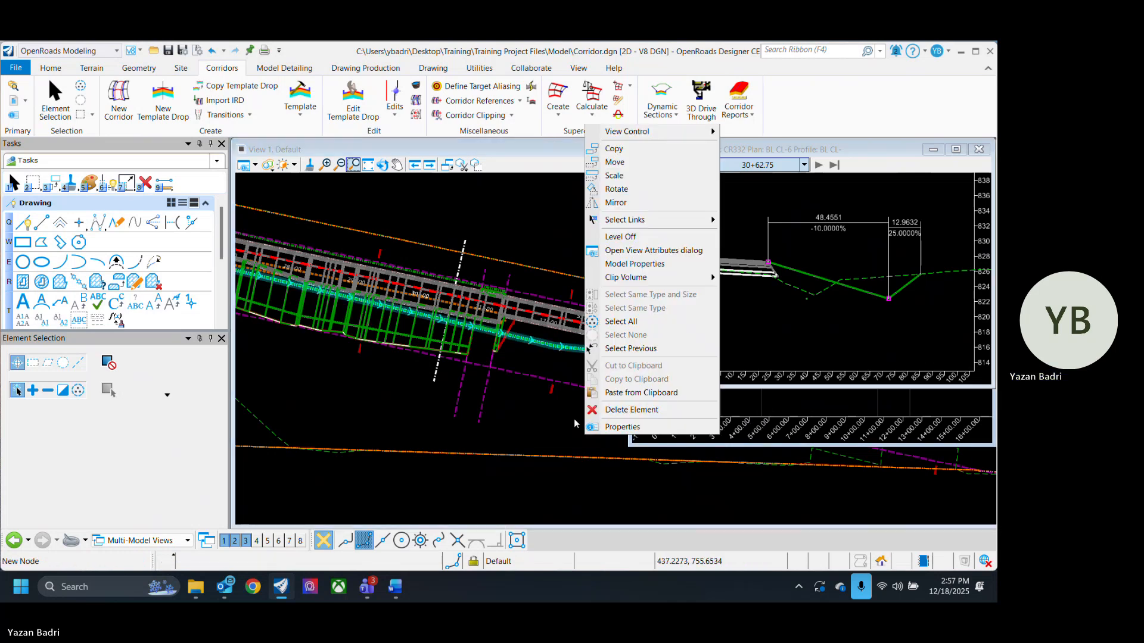
click(551, 430)
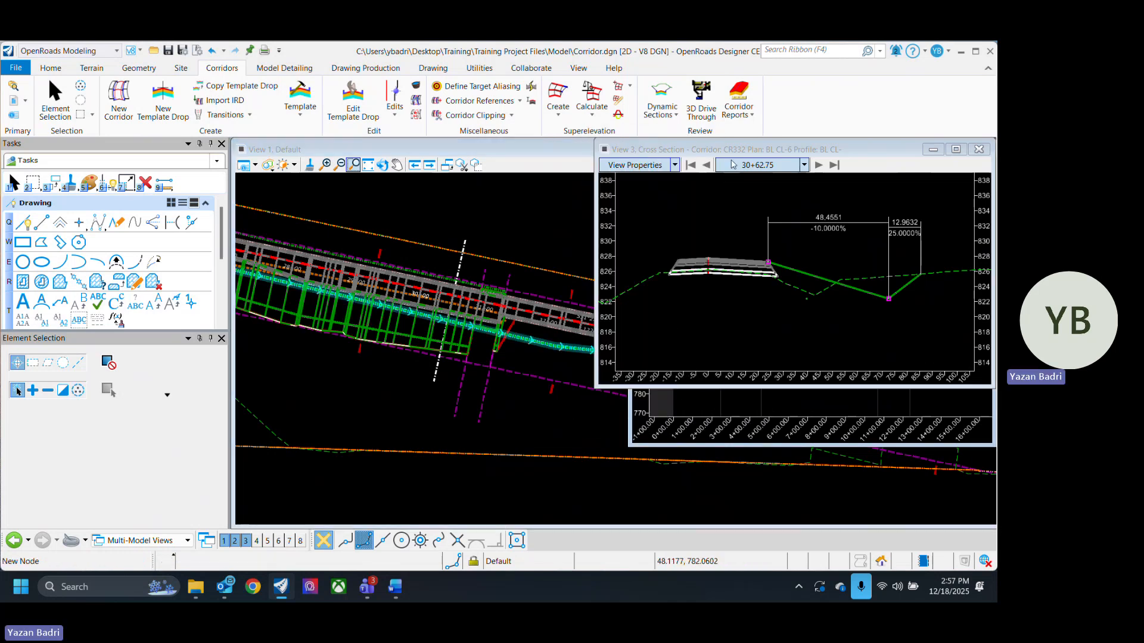
drag(772, 144, 501, 167)
drag(858, 139, 604, 341)
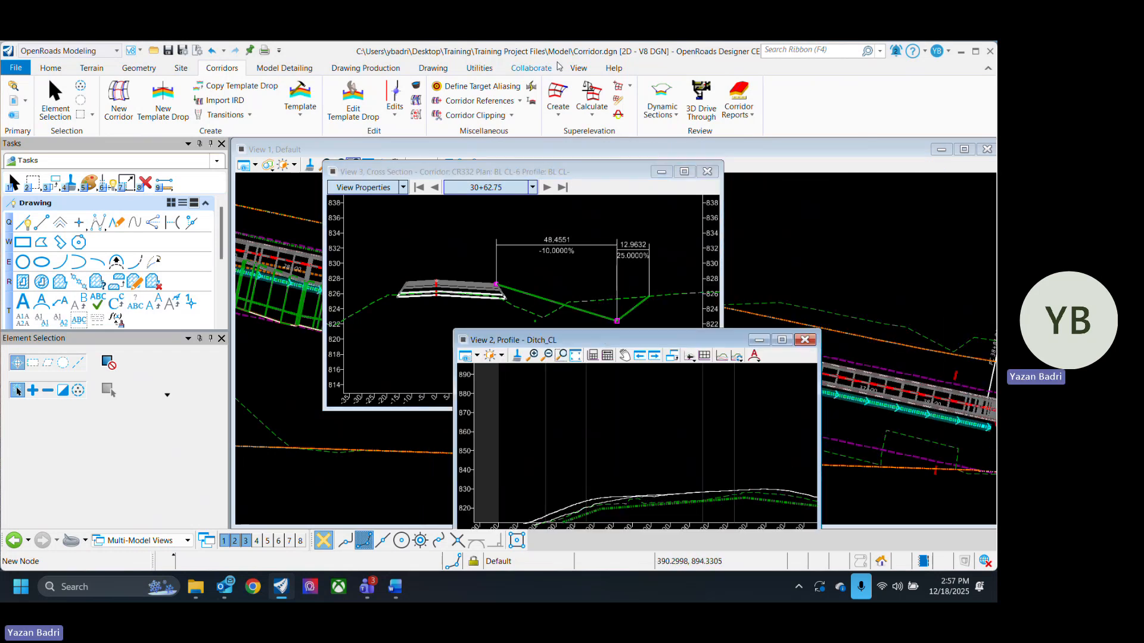
click(578, 68)
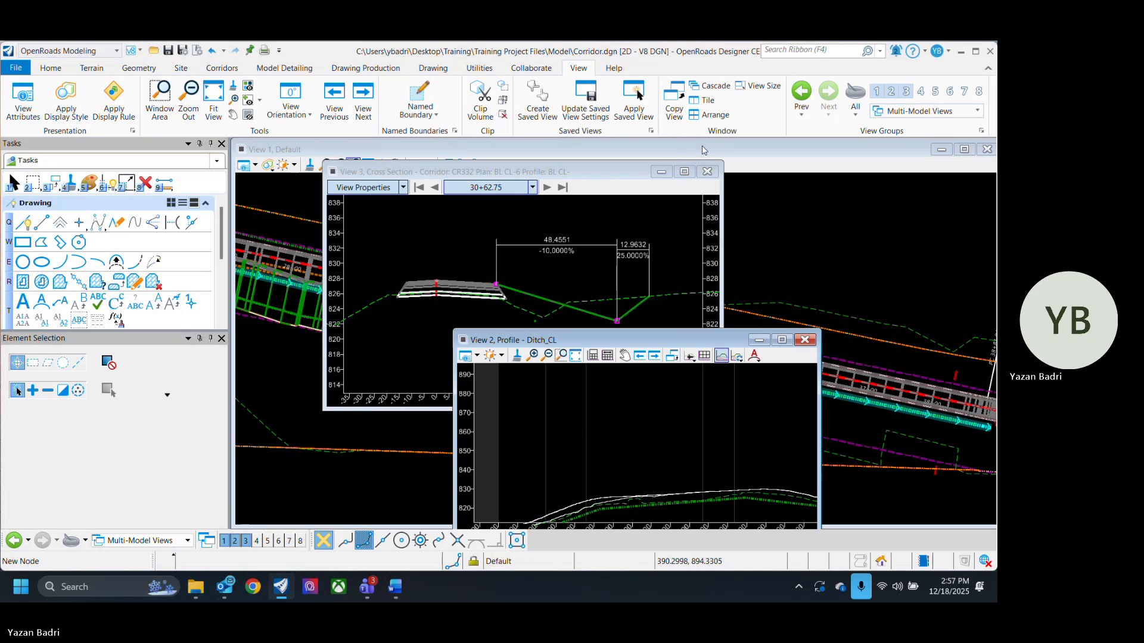
click(707, 114)
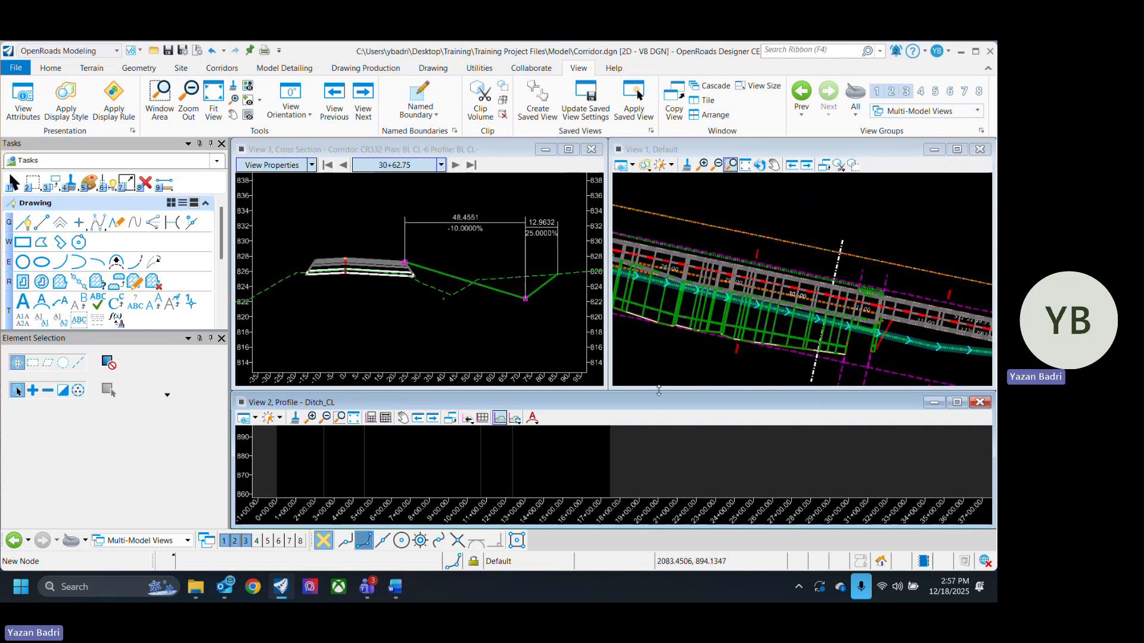
drag(658, 390, 658, 352)
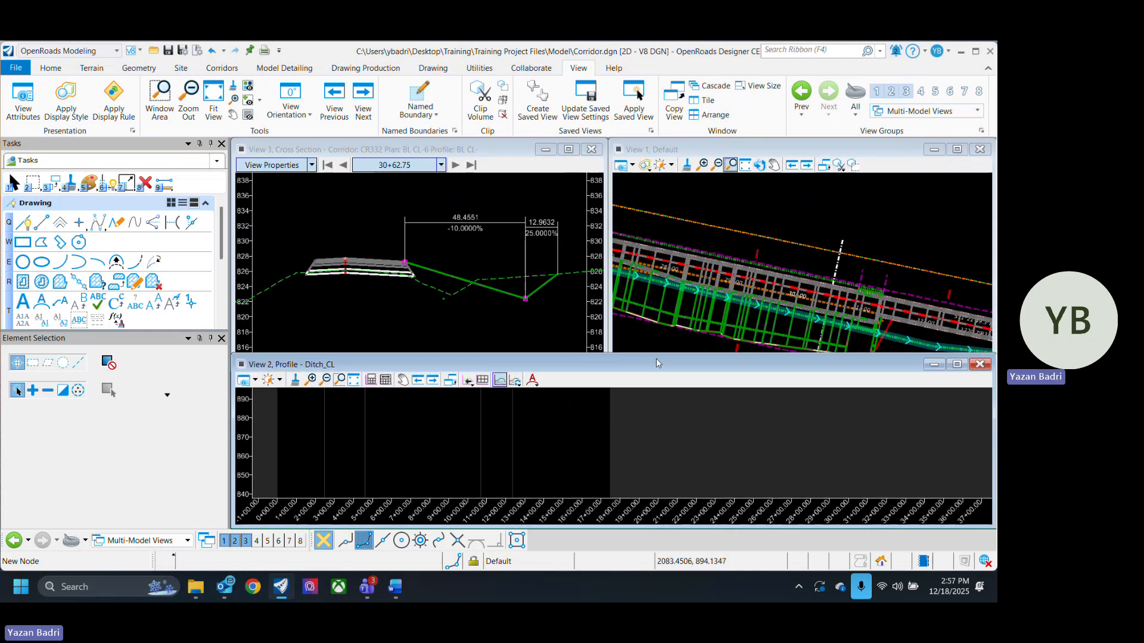
click(715, 114)
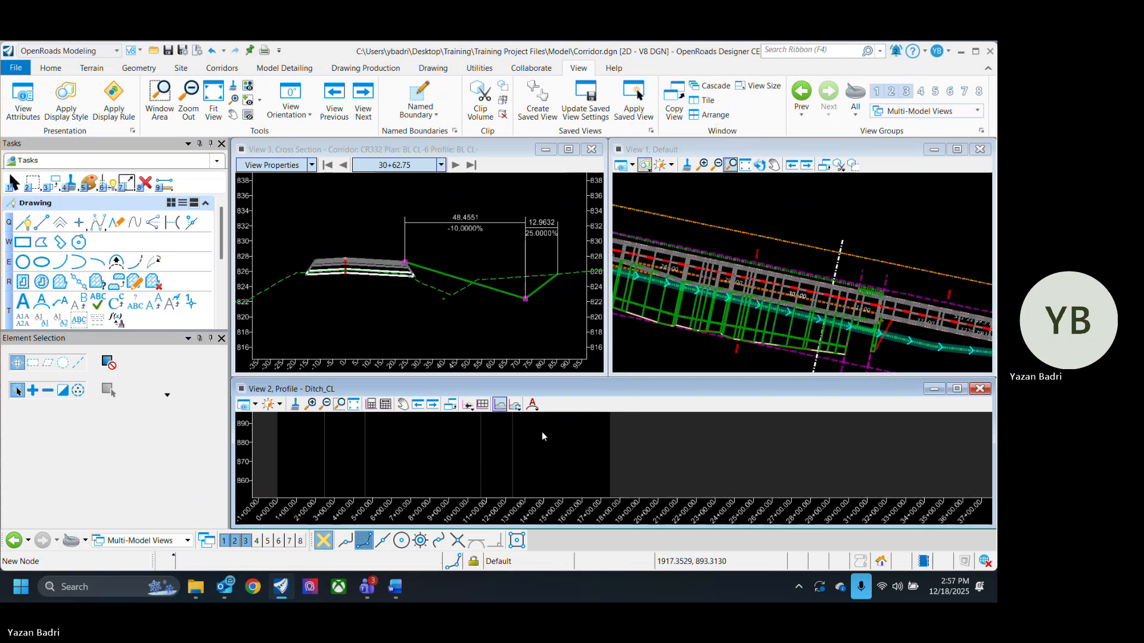
- Analyze points along the Ditch_CL profile to check their station and elevation
scroll(533, 440, down, 4)
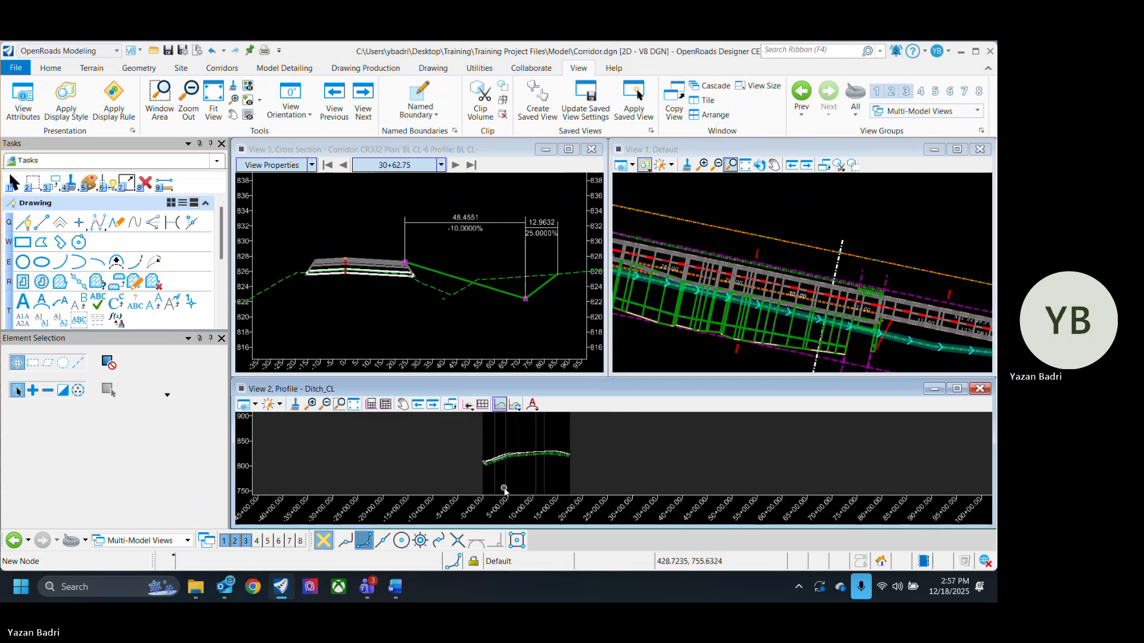
scroll(500, 476, up, 3)
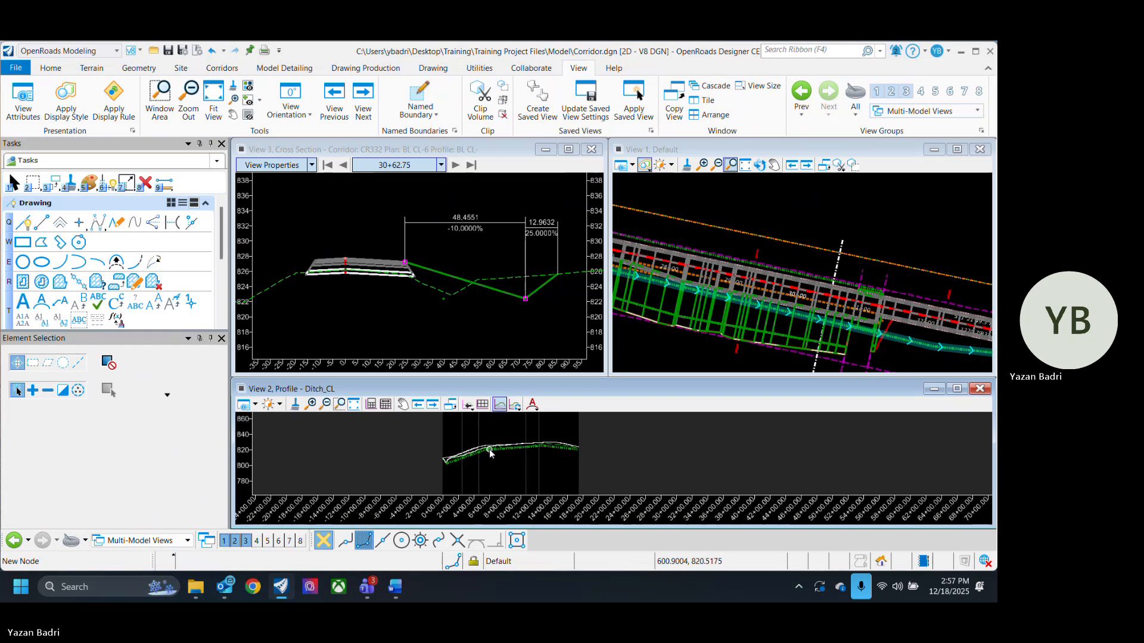
scroll(492, 454, up, 3)
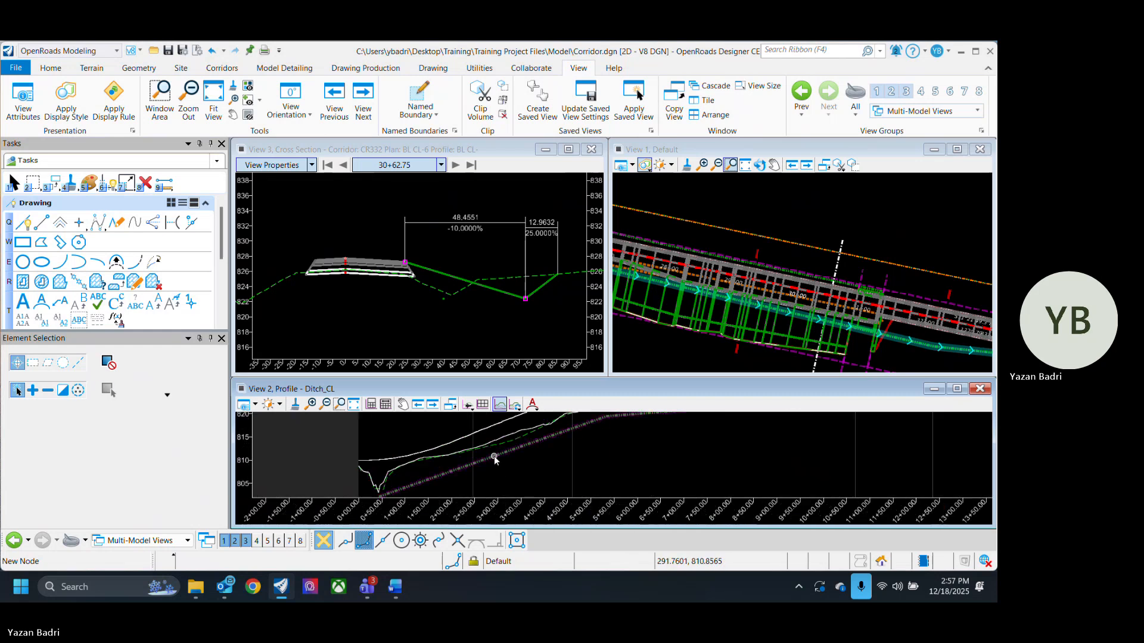
scroll(572, 455, down, 2)
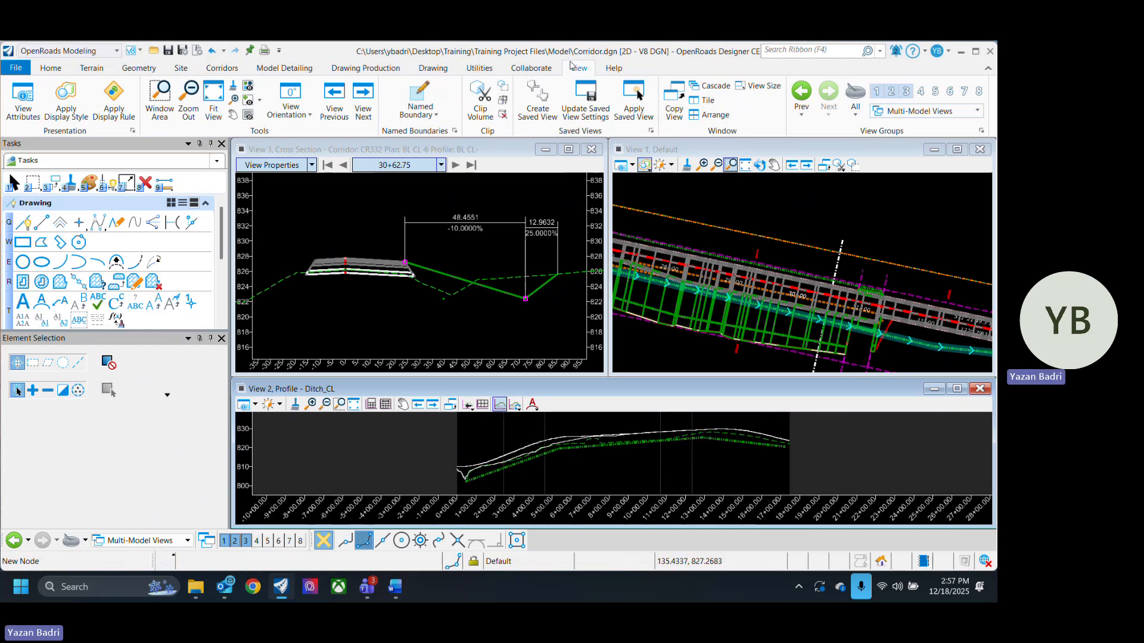
click(50, 67)
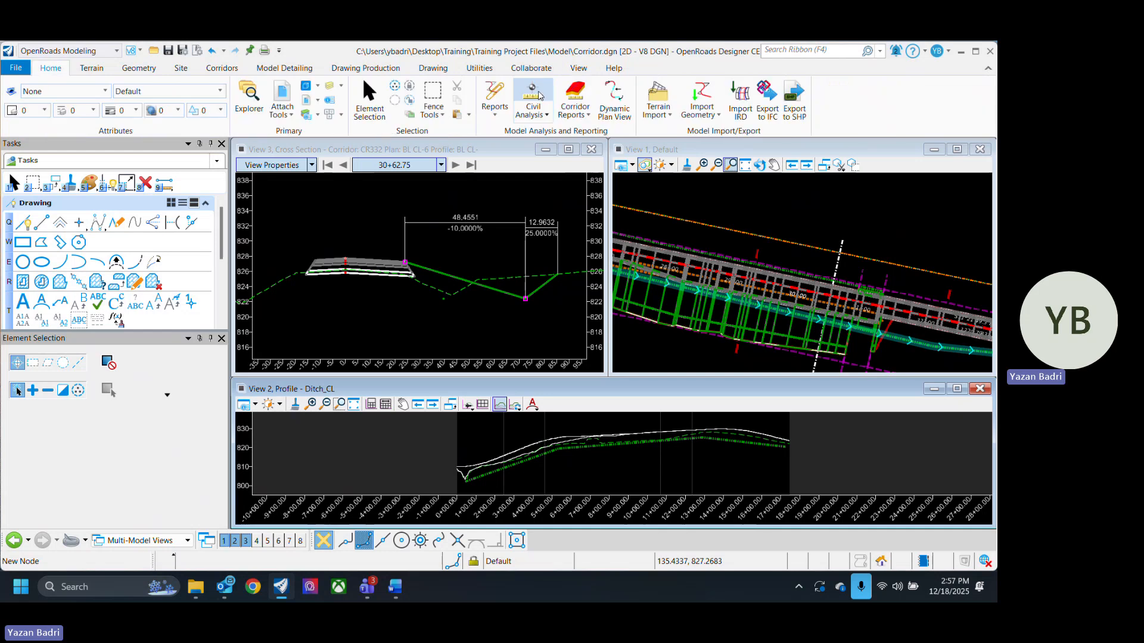
click(533, 96)
click(549, 448)
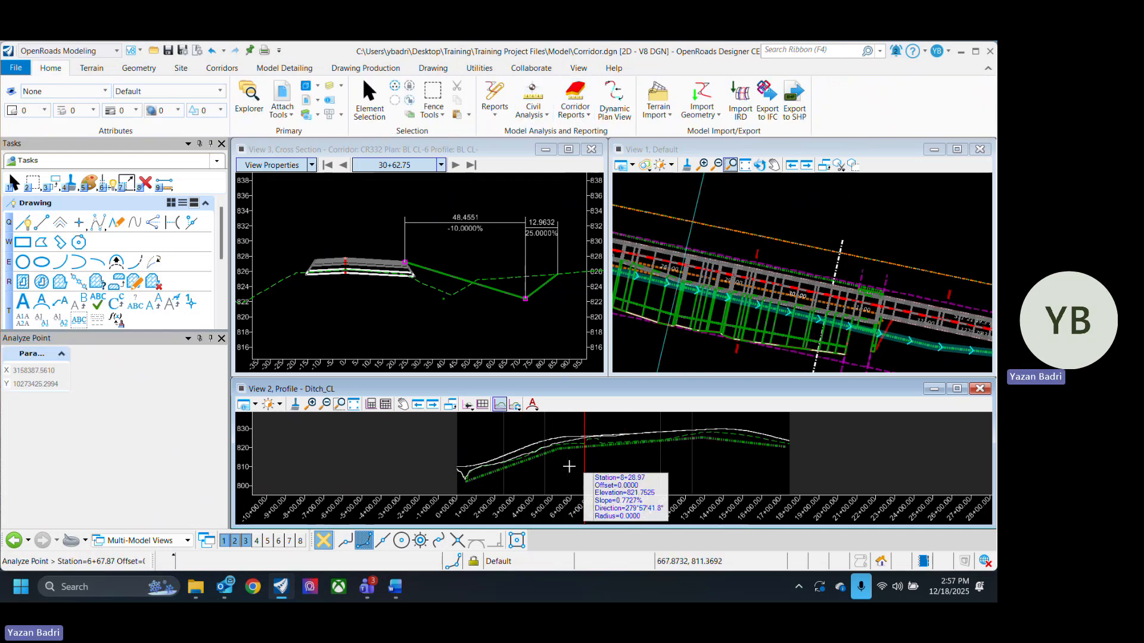
click(581, 462)
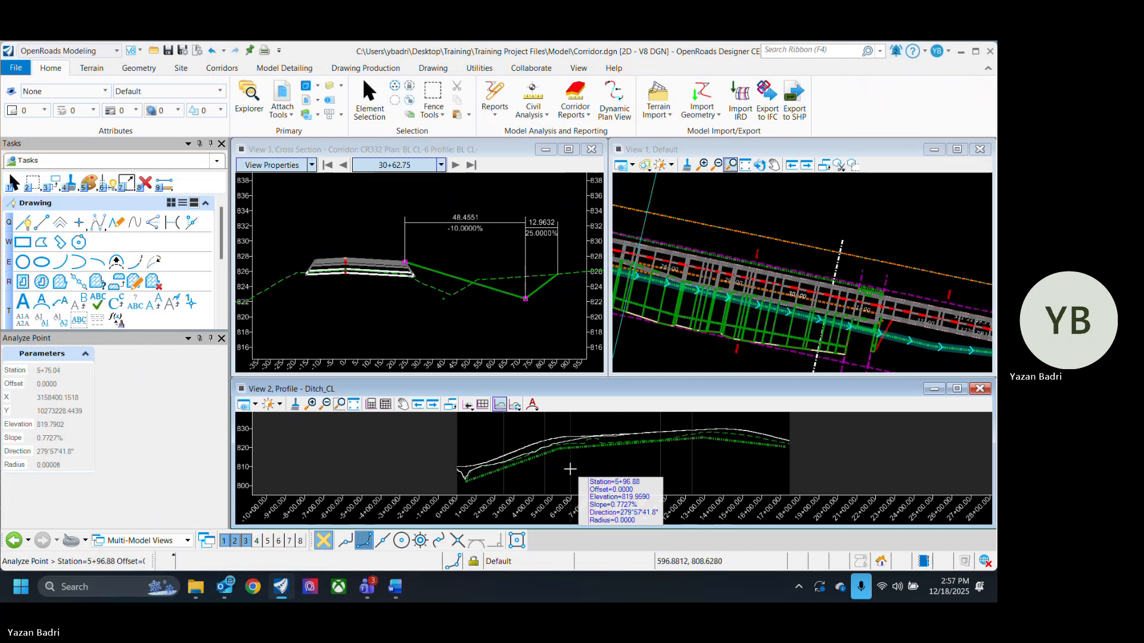
key(Escape)
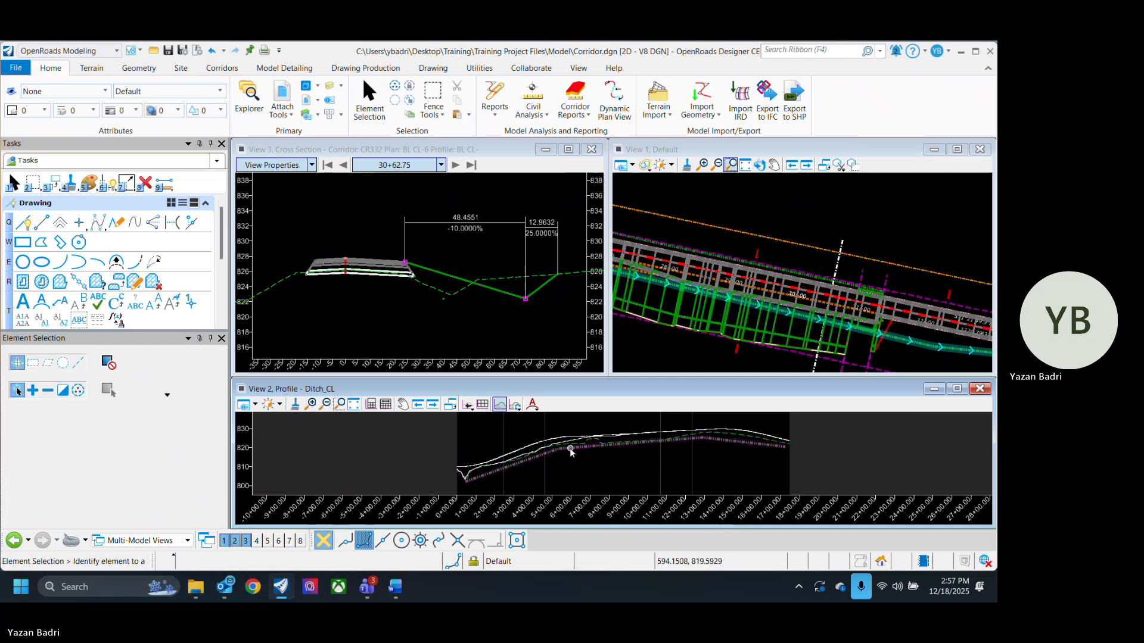
- Move the DBC ditch profile's vertex near station 5+34 up to about elevation 821
click(569, 451)
scroll(572, 453, up, 5)
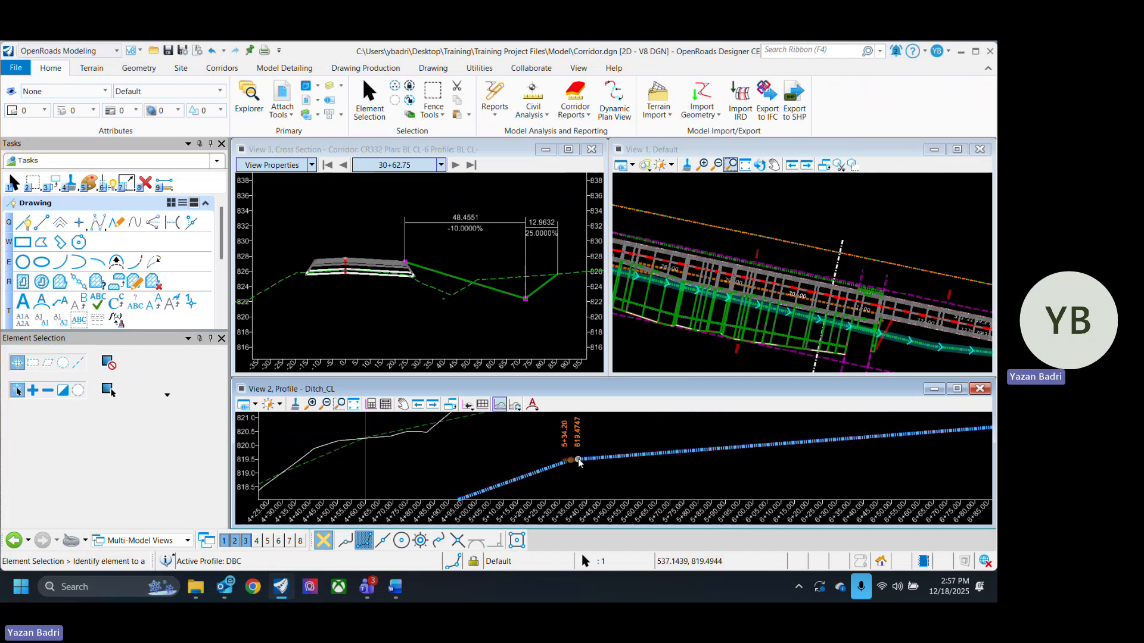
click(572, 461)
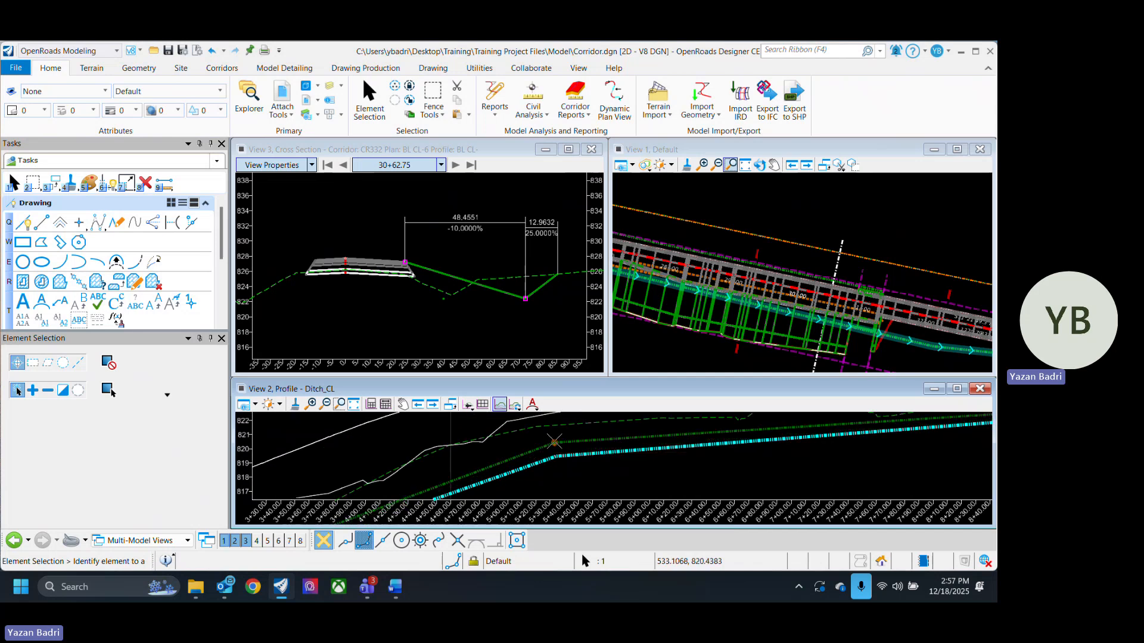
scroll(549, 441, down, 3)
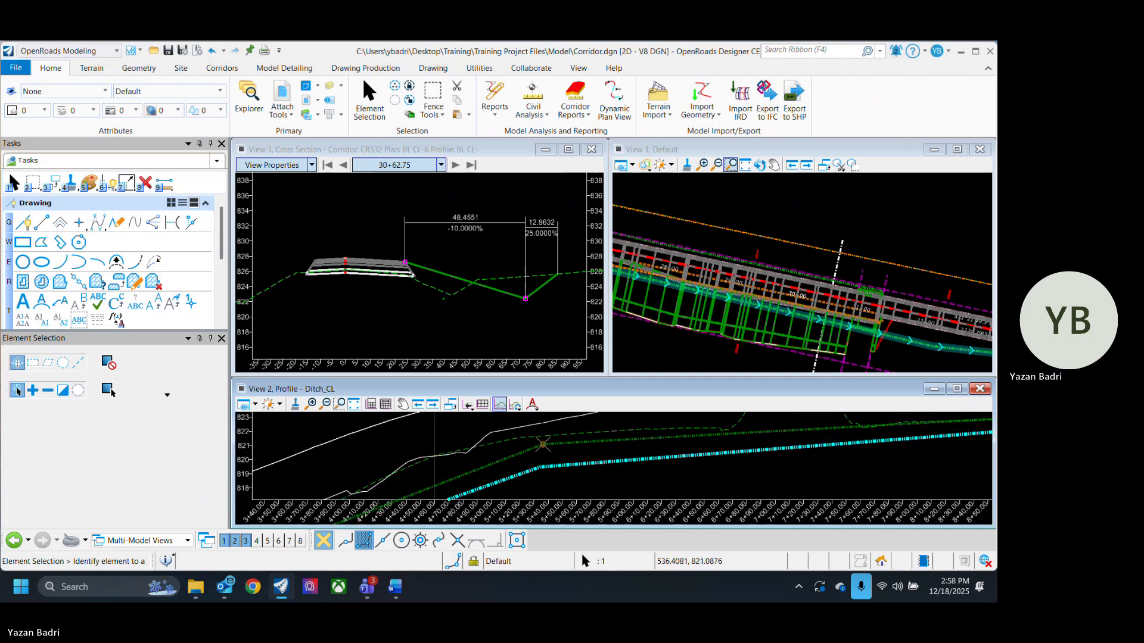
click(542, 444)
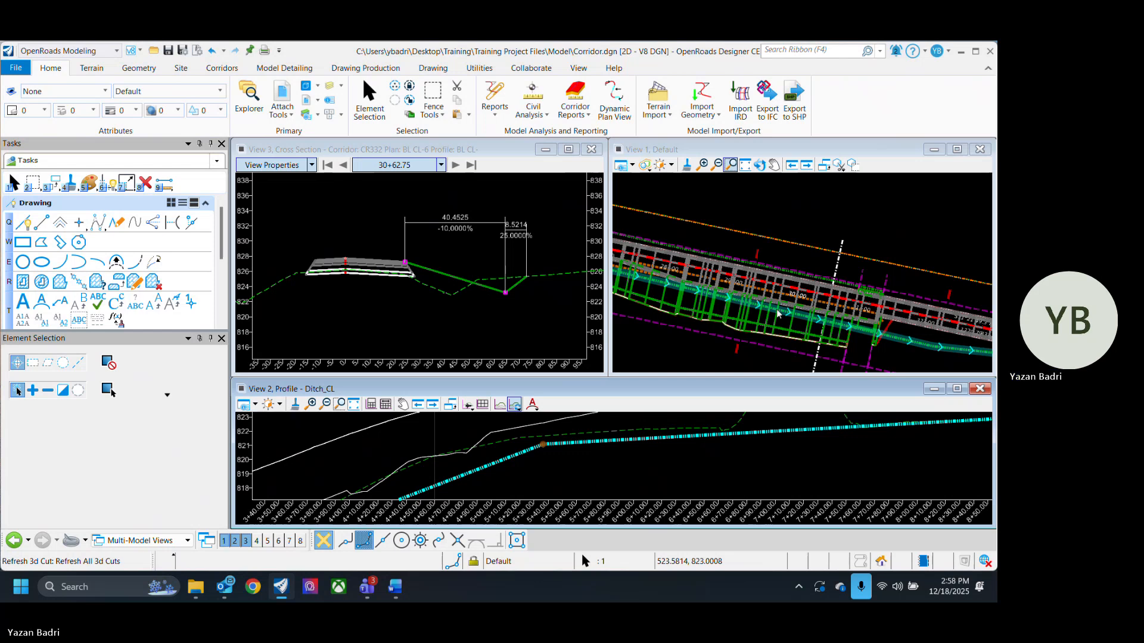
- Use Insert Vertex to add a vertex to the DBC ditch profile near its beginning
scroll(827, 287, down, 4)
scroll(749, 287, up, 5)
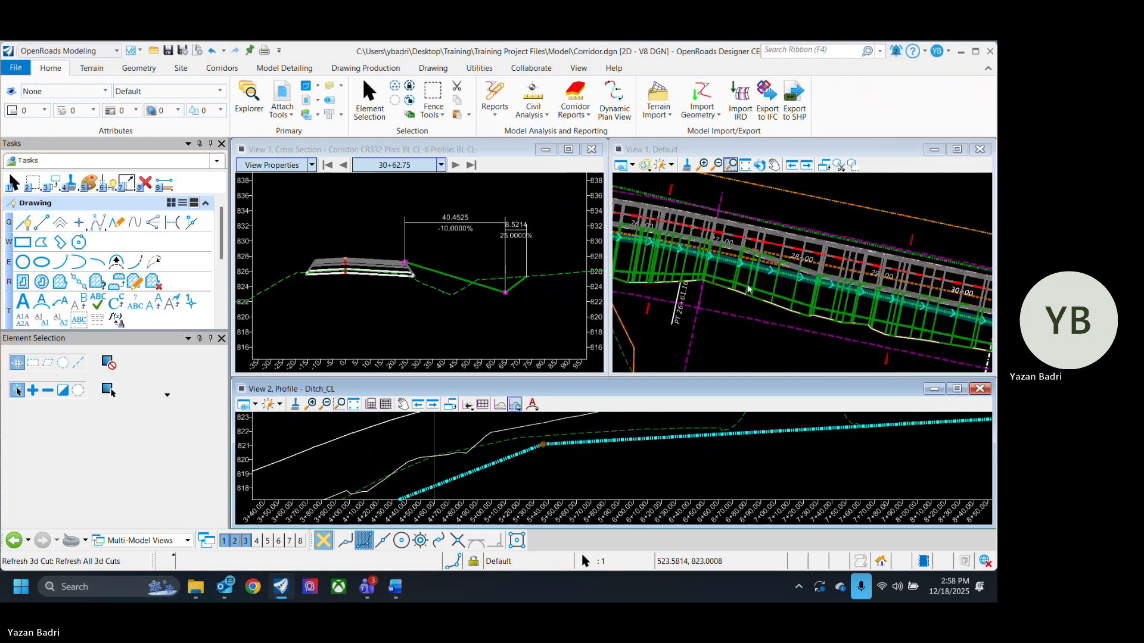
scroll(683, 444, down, 5)
click(636, 474)
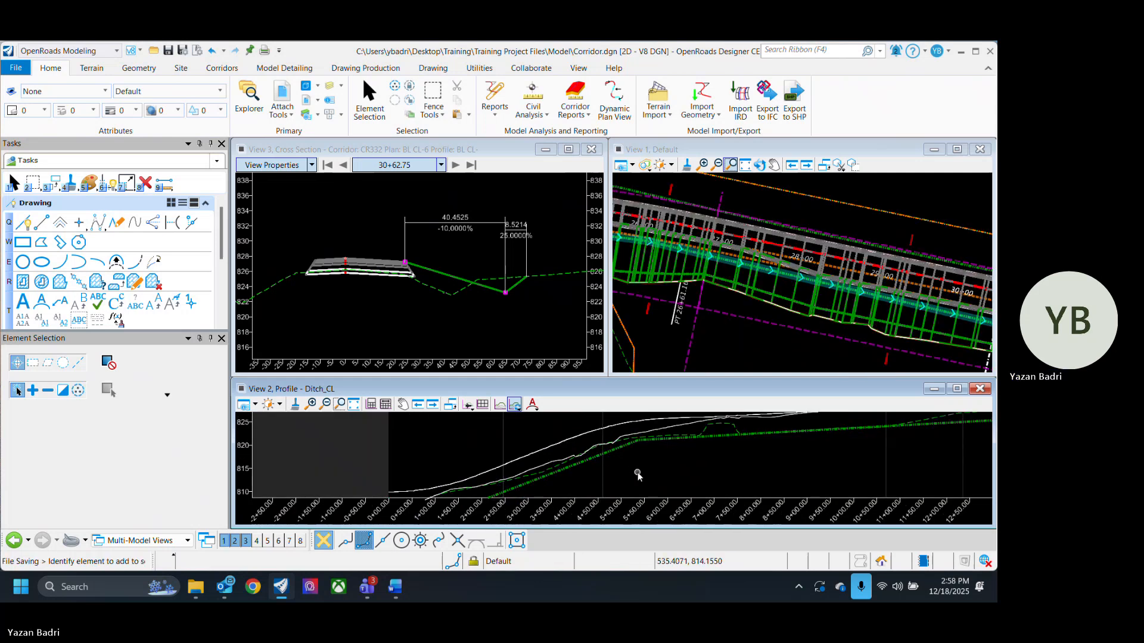
scroll(620, 475, up, 3)
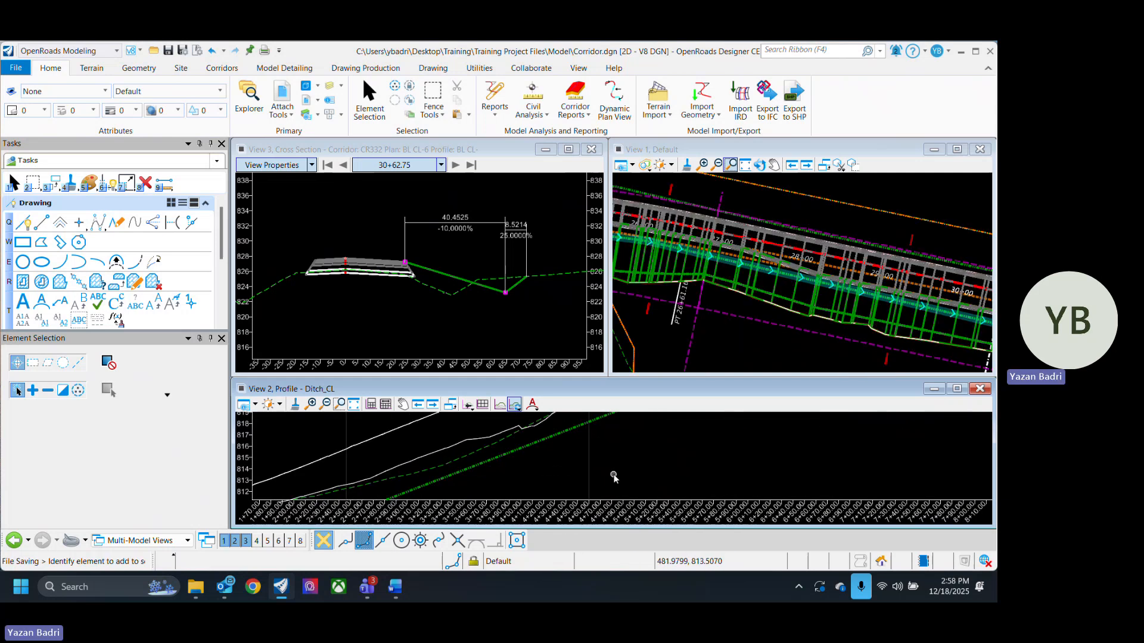
right_click(613, 476)
click(649, 462)
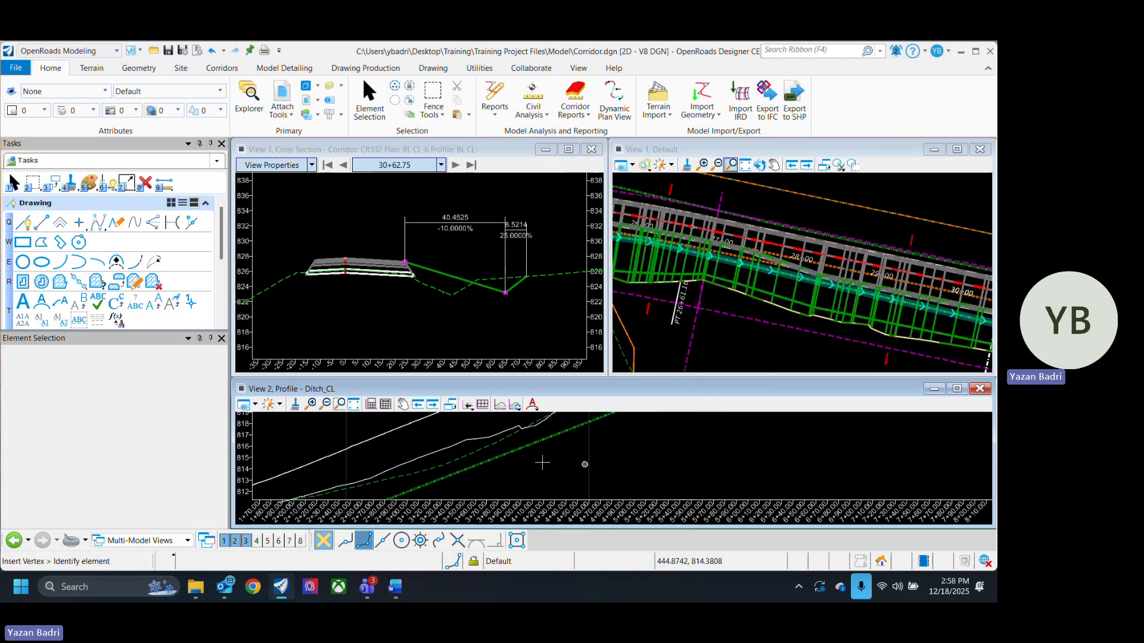
click(532, 443)
scroll(533, 466, down, 4)
scroll(487, 473, up, 1)
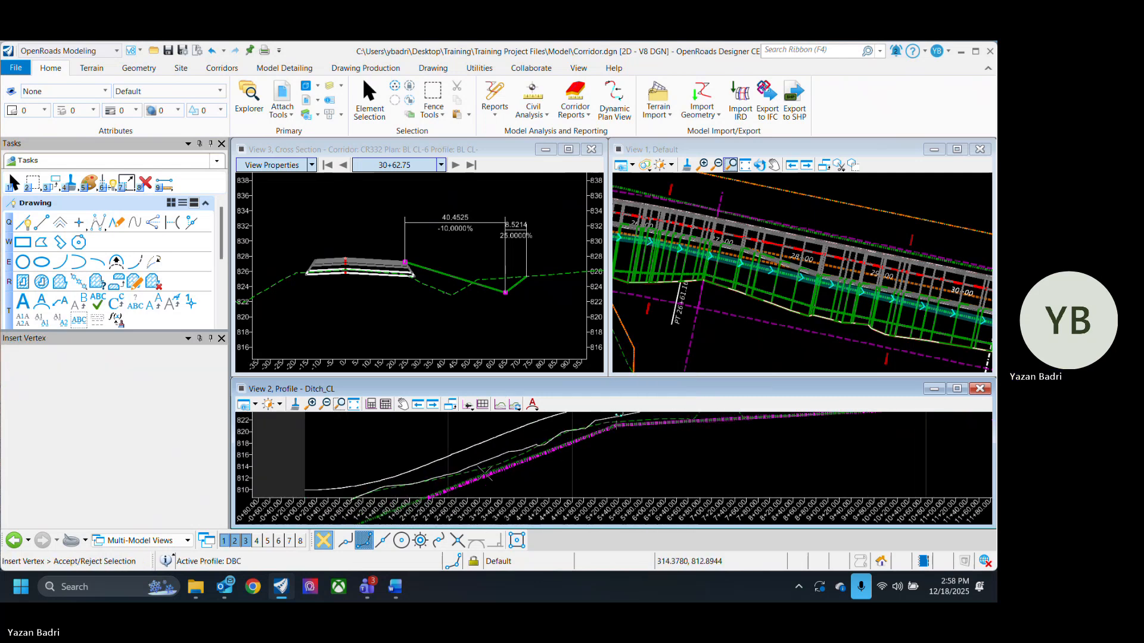
scroll(483, 475, up, 3)
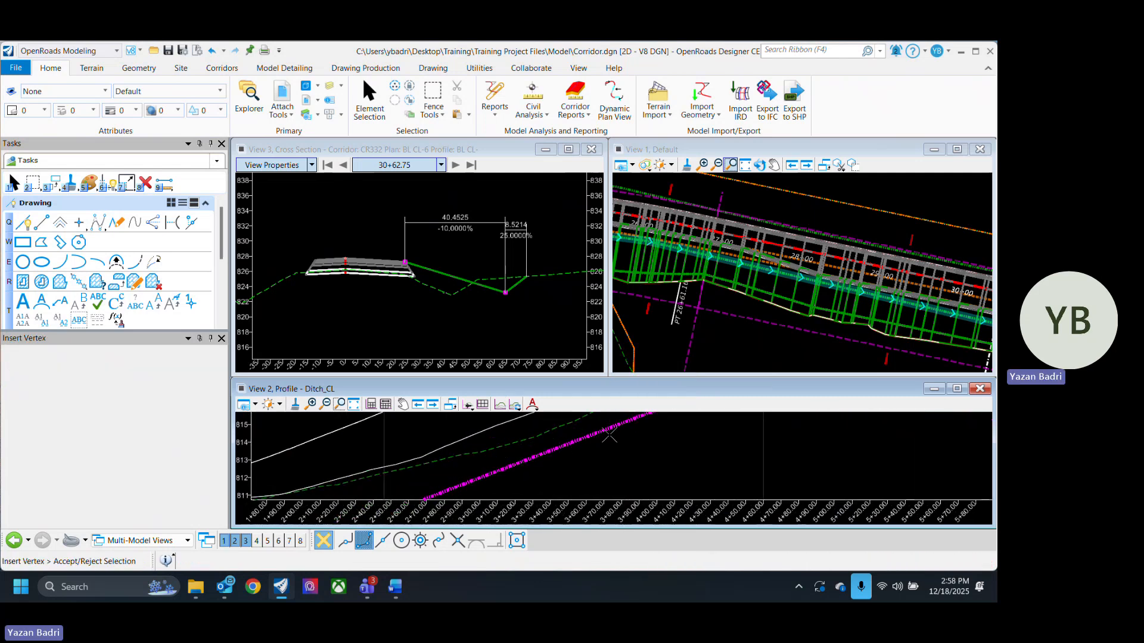
click(608, 435)
scroll(596, 442, down, 4)
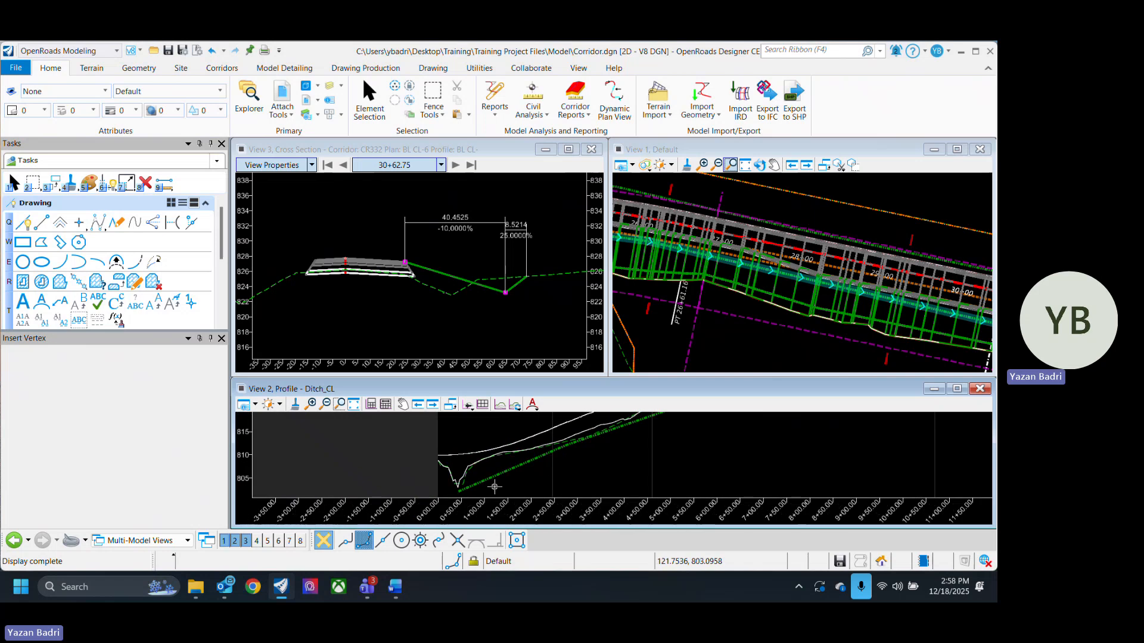
scroll(494, 486, up, 3)
click(507, 461)
scroll(497, 445, up, 3)
scroll(463, 452, down, 1)
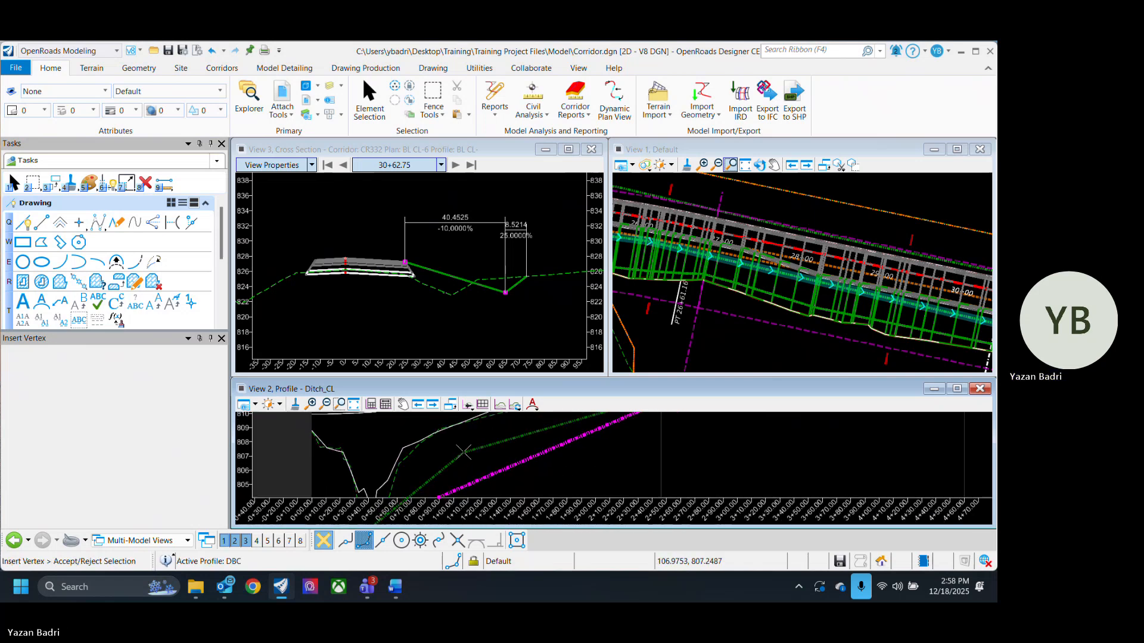
click(465, 439)
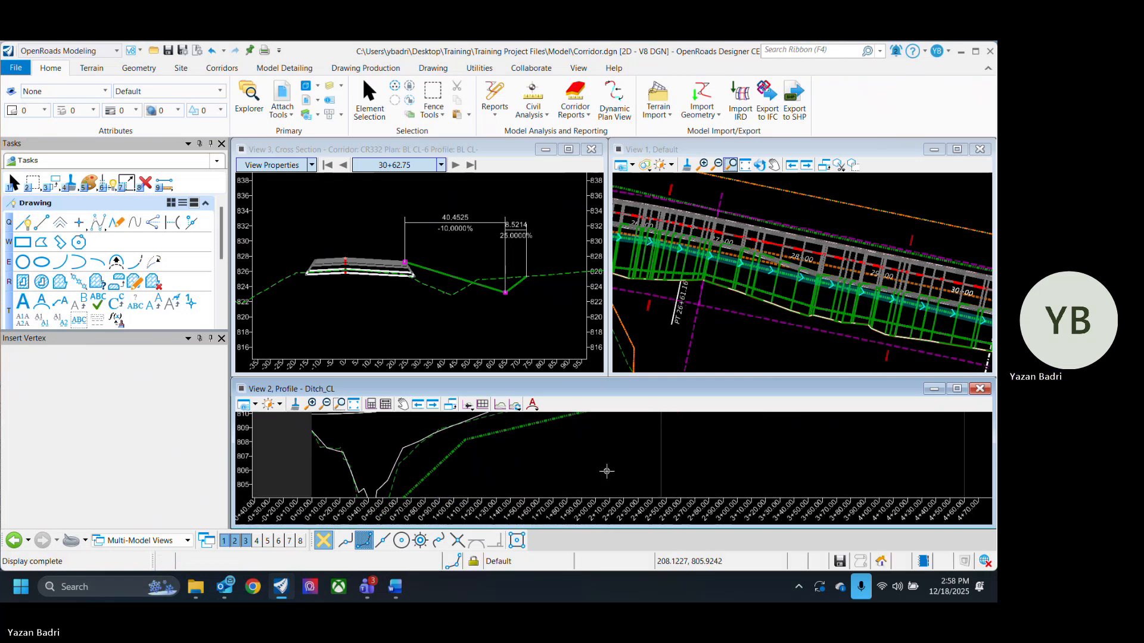
- Insert another vertex into the DBC ditch profile at about station 9+40, elevation 826, and exit the tool
scroll(515, 447, down, 5)
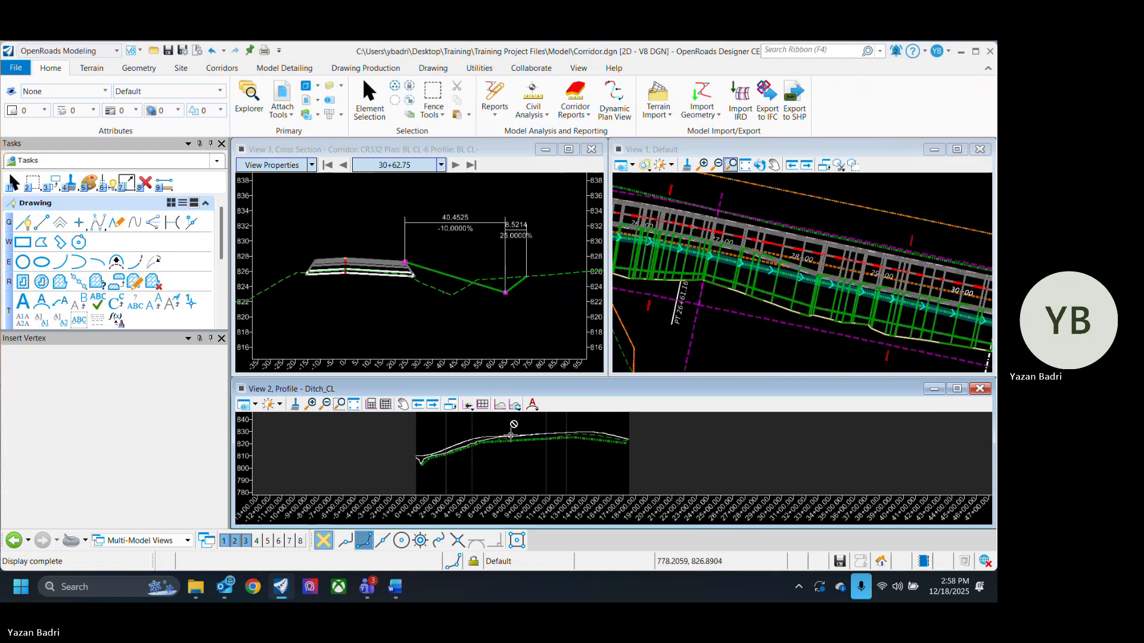
scroll(513, 426, up, 4)
click(554, 449)
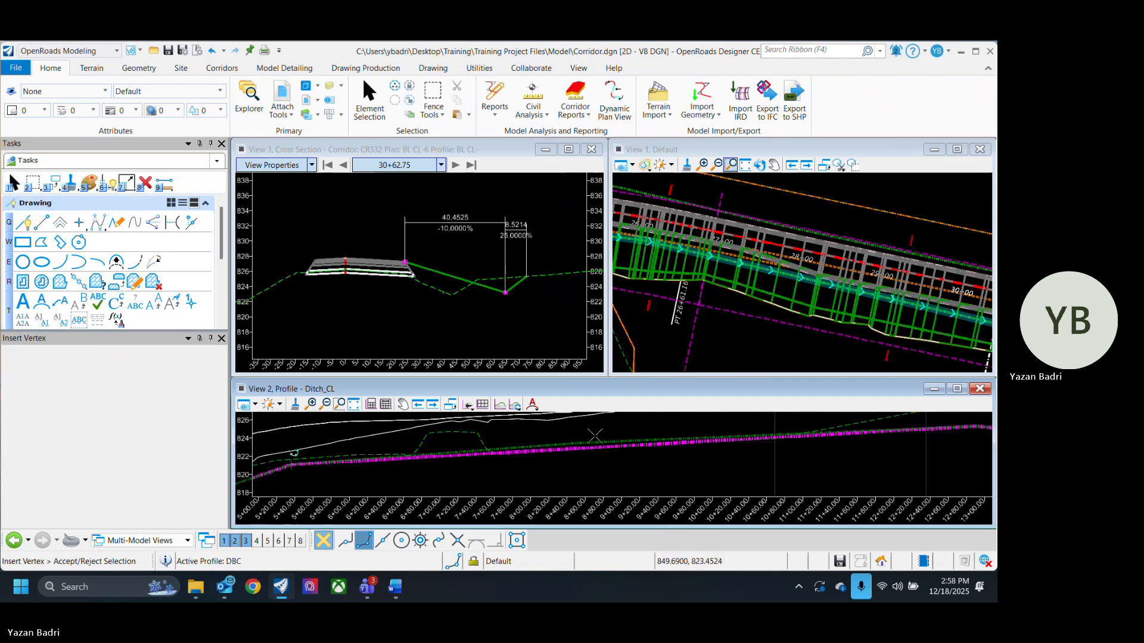
click(594, 446)
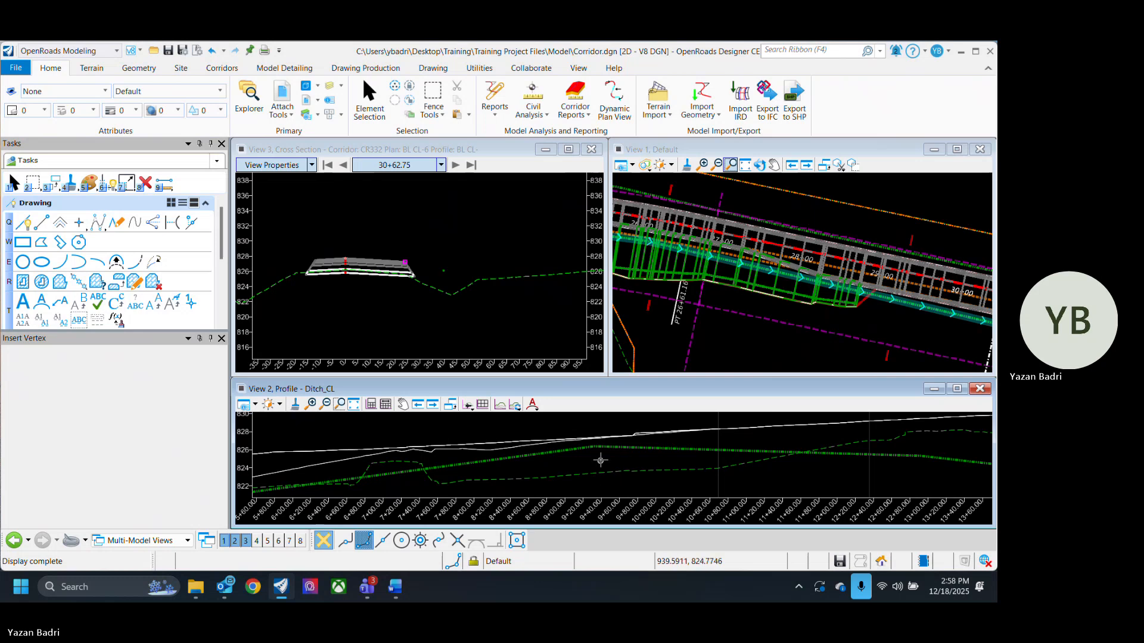
click(369, 102)
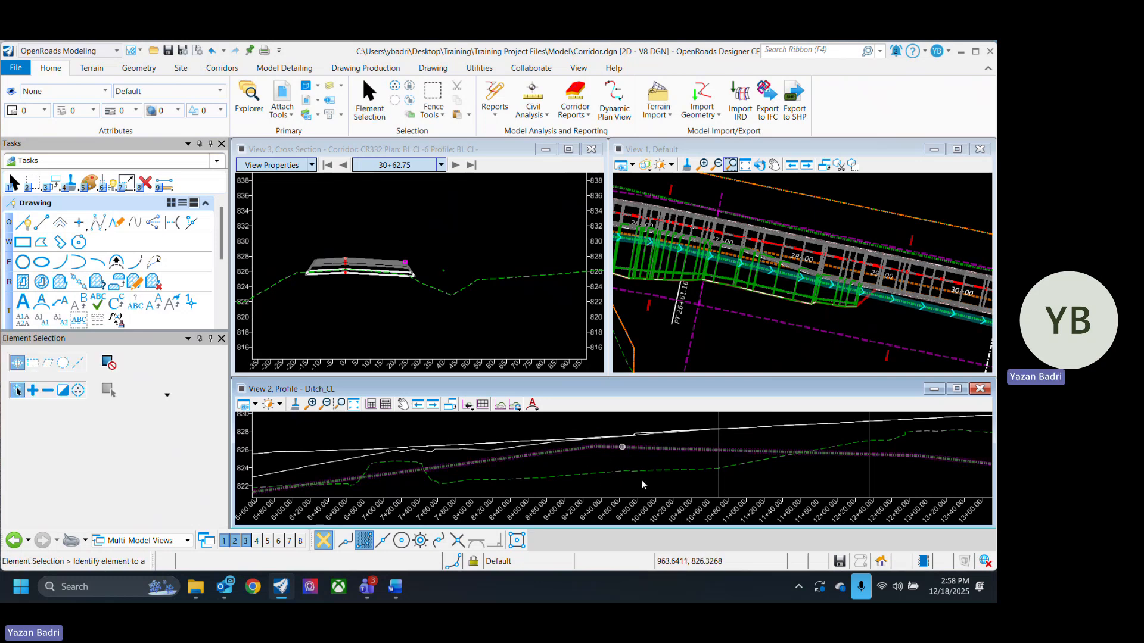
- Lower the DBC ditch profile's vertex near station 9+20 to about elevation 824
click(613, 448)
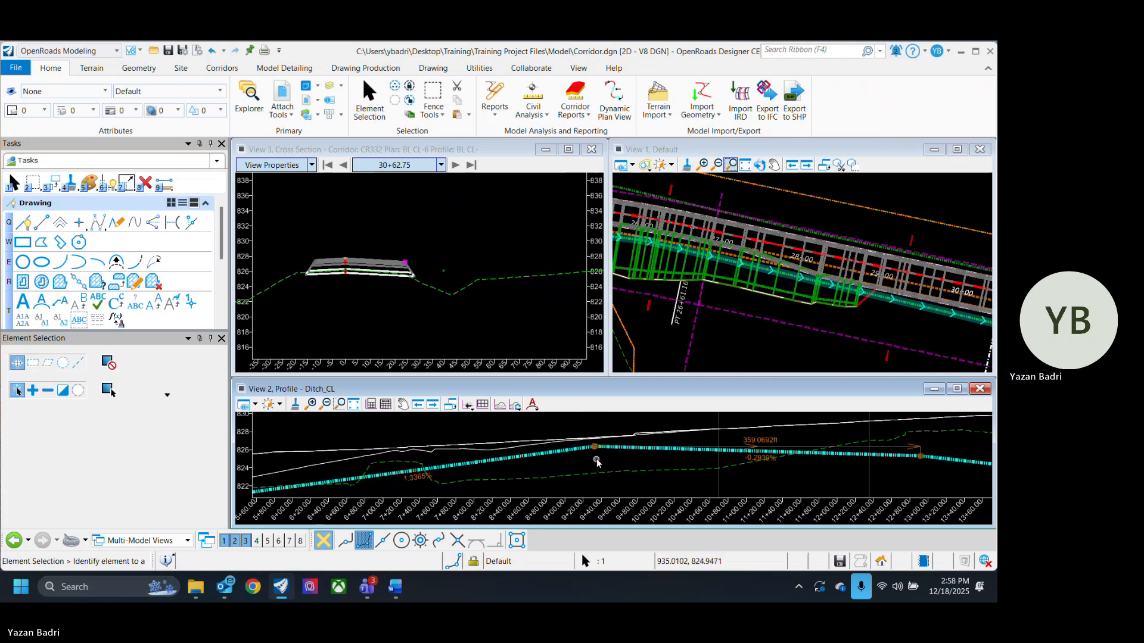
drag(594, 446, 594, 467)
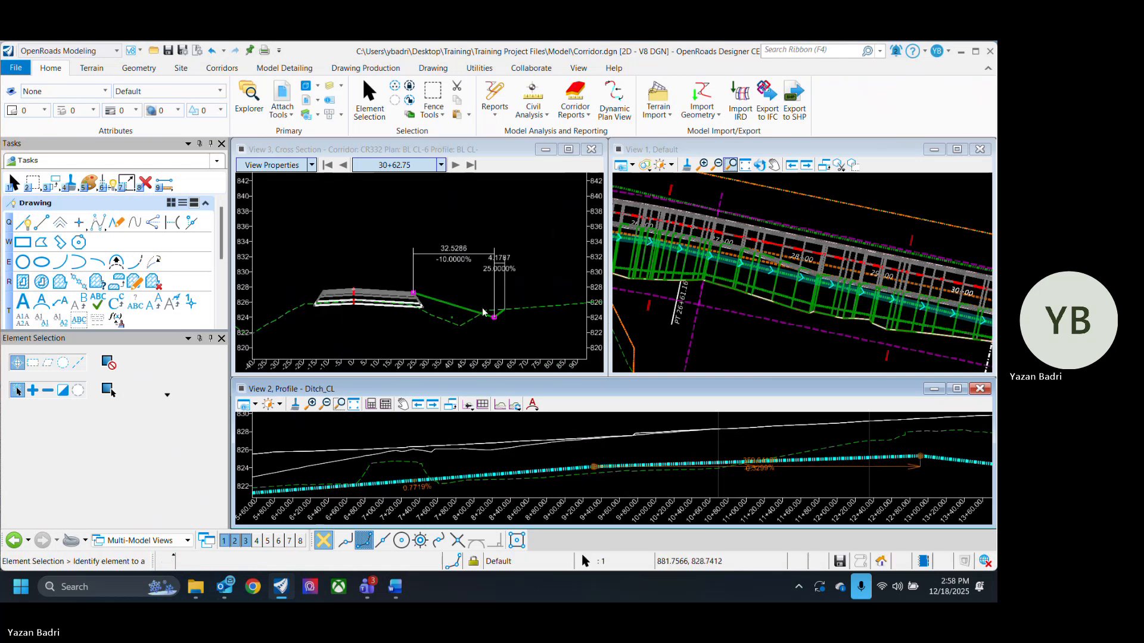
- Deselect the ditch profile and save the design file
scroll(646, 458, down, 3)
scroll(772, 300, down, 5)
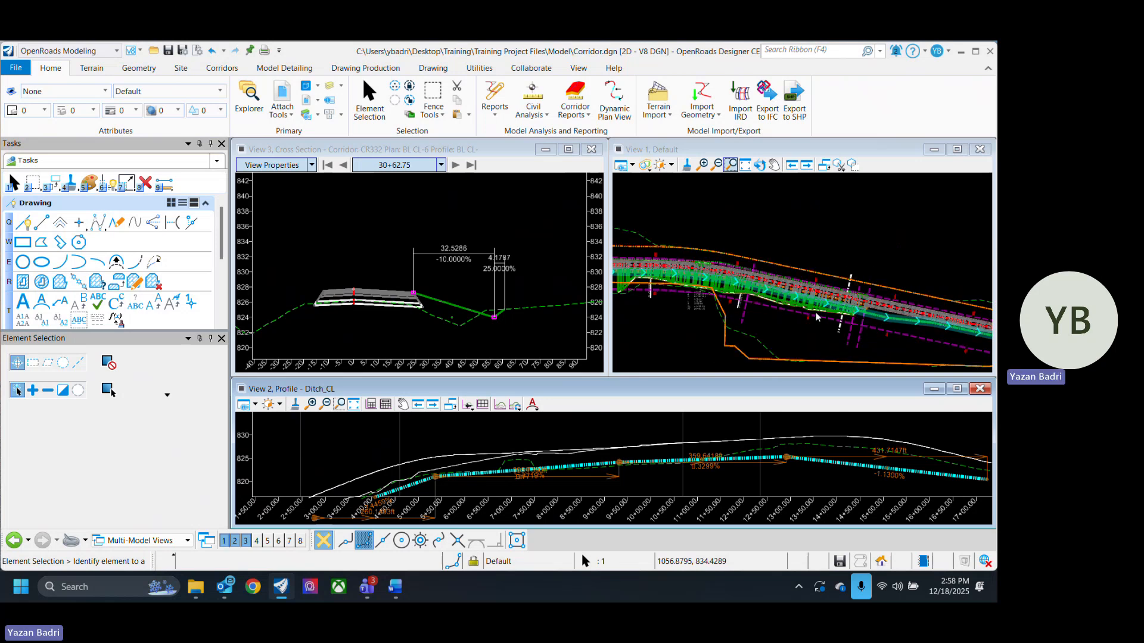
scroll(816, 314, up, 5)
click(767, 335)
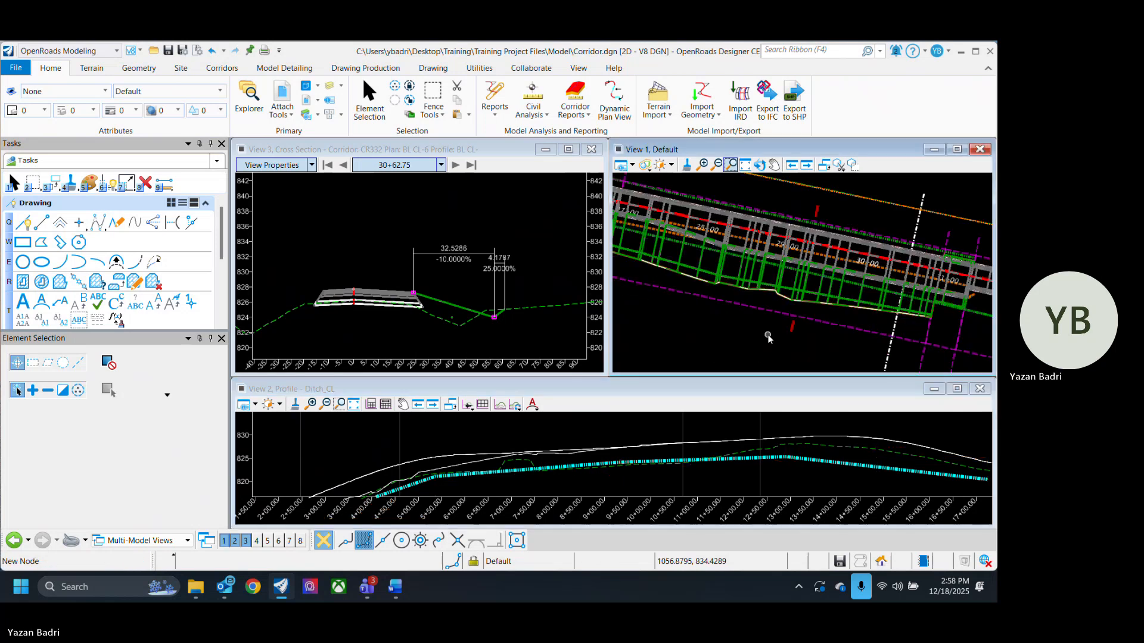
click(818, 486)
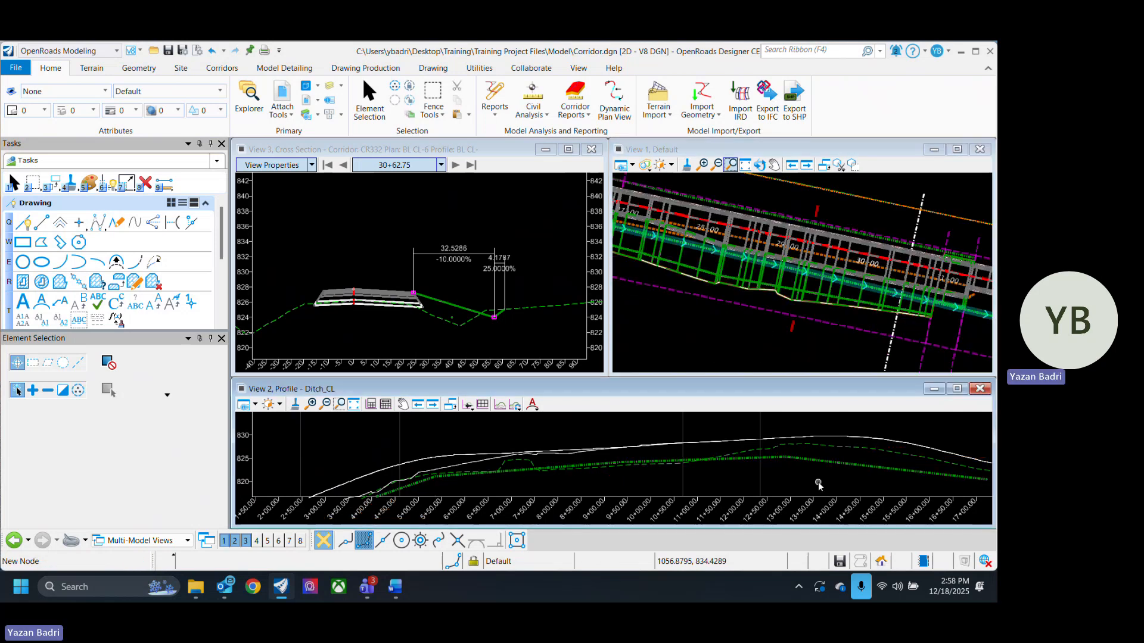
key(ctrl+s)
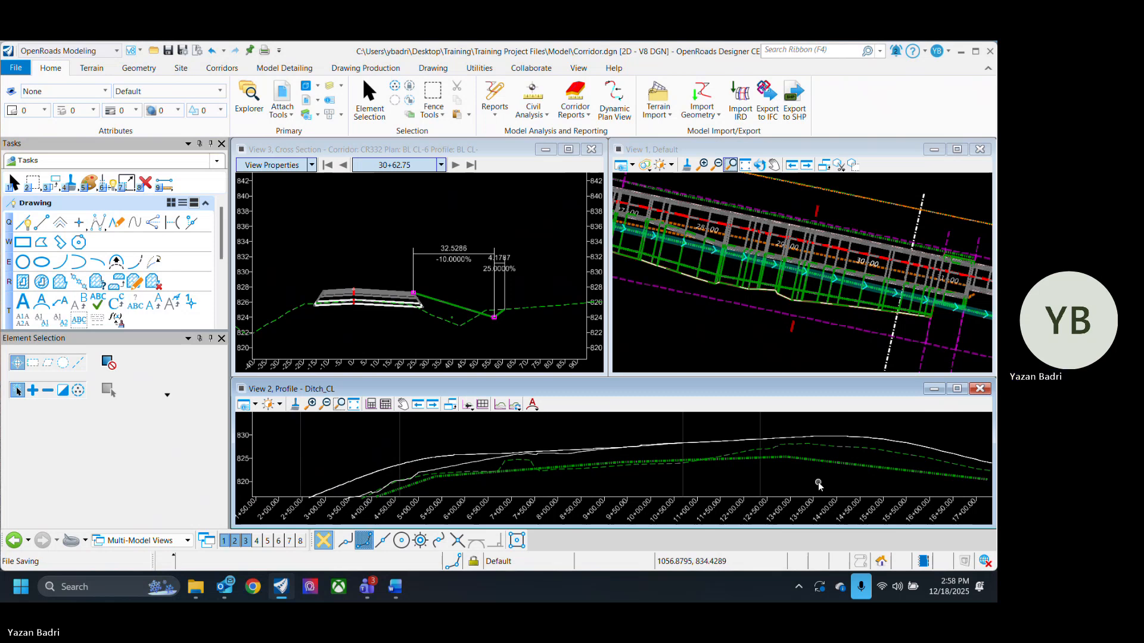
scroll(741, 335, down, 3)
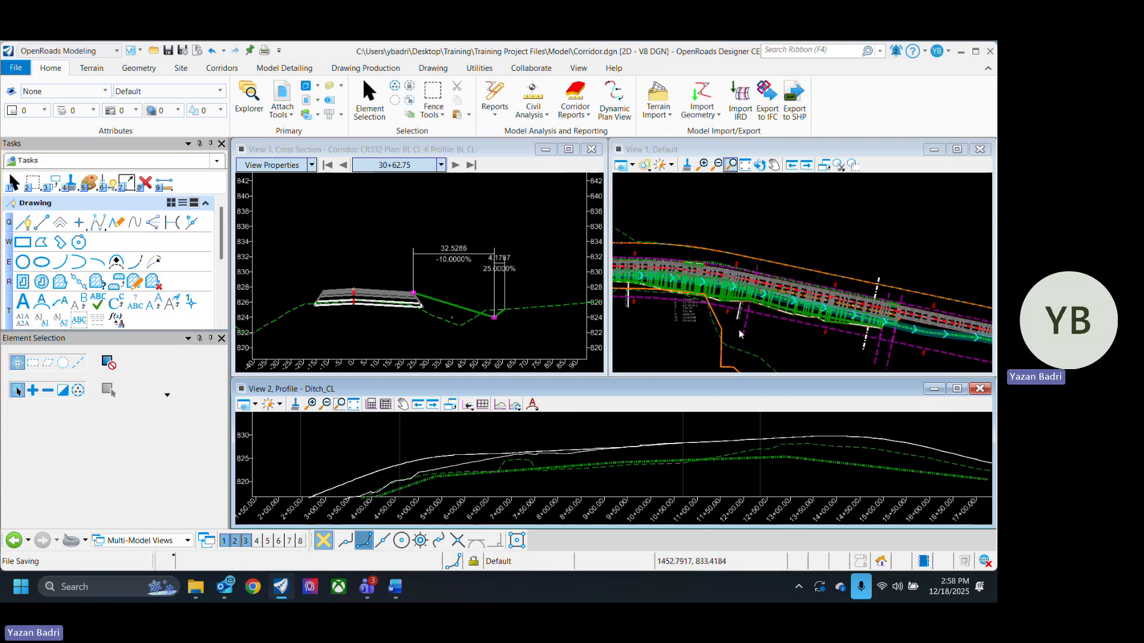
scroll(679, 298, up, 2)
scroll(768, 323, up, 3)
scroll(786, 321, down, 2)
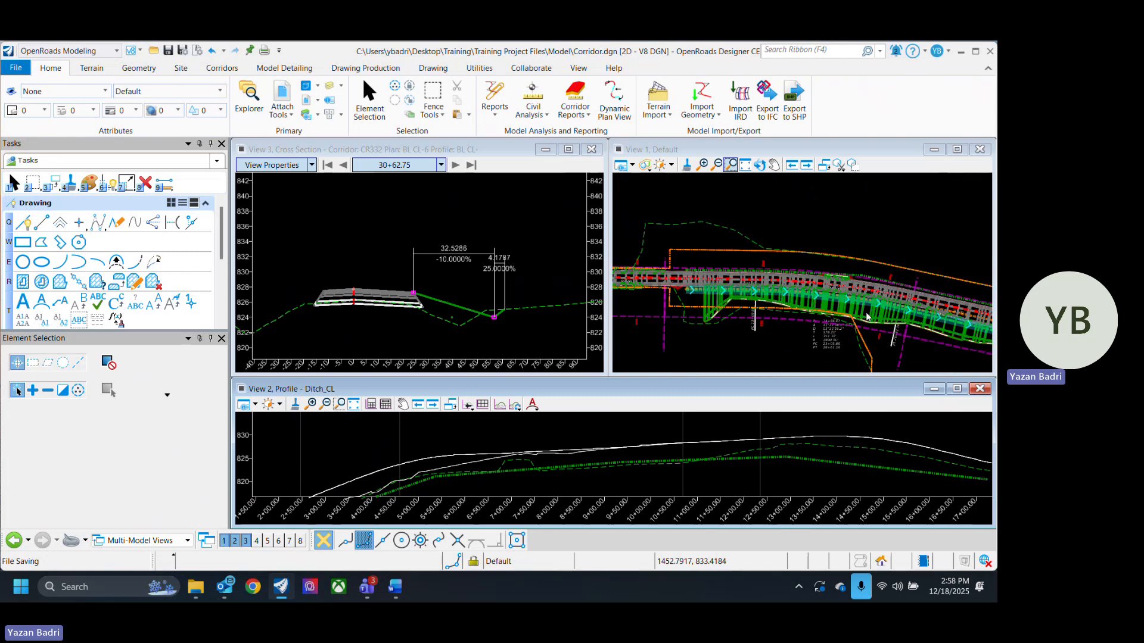
scroll(798, 319, up, 3)
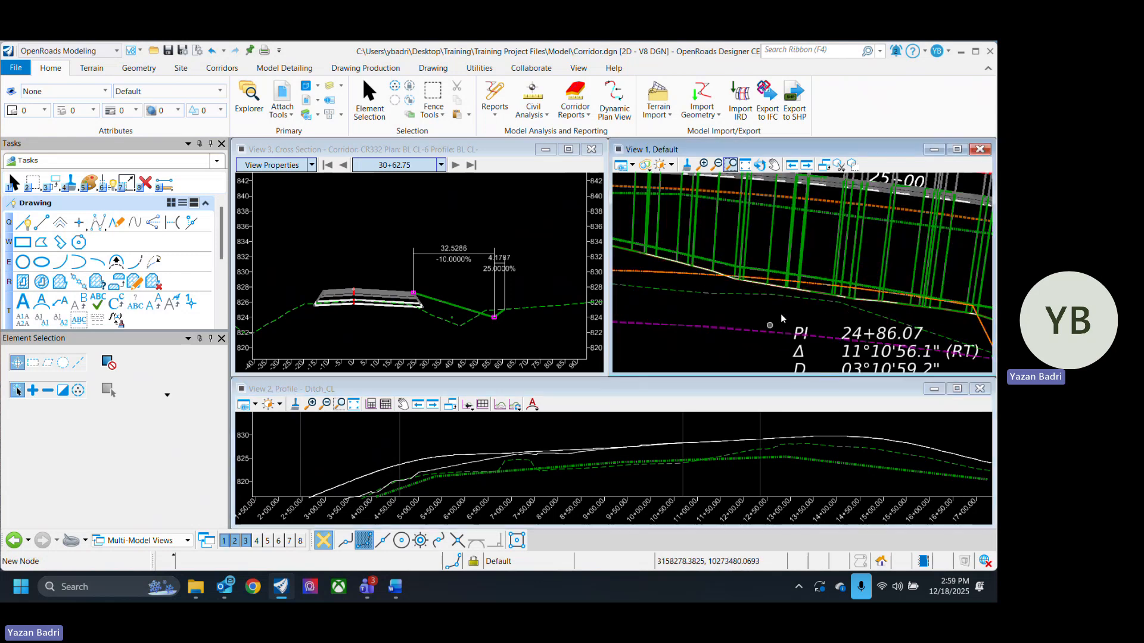
scroll(785, 333, down, 4)
scroll(792, 330, up, 3)
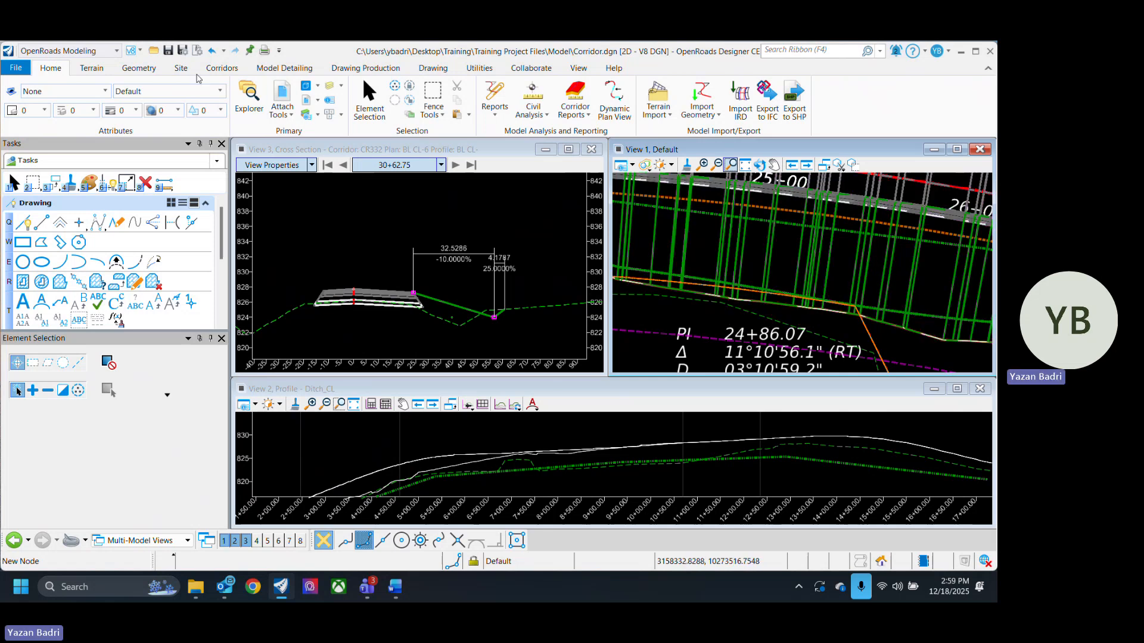
- In the Single Slope w/ Ditch FL template, give point FL_R the constraint label RT_DAYLIGHT and save the template library
click(92, 69)
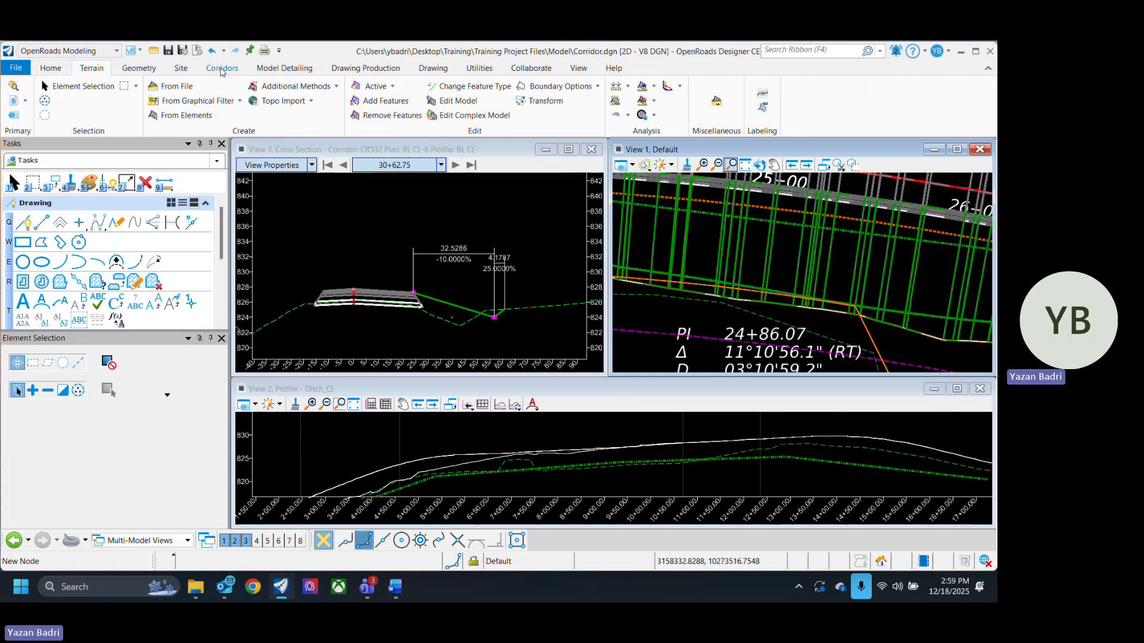
click(222, 68)
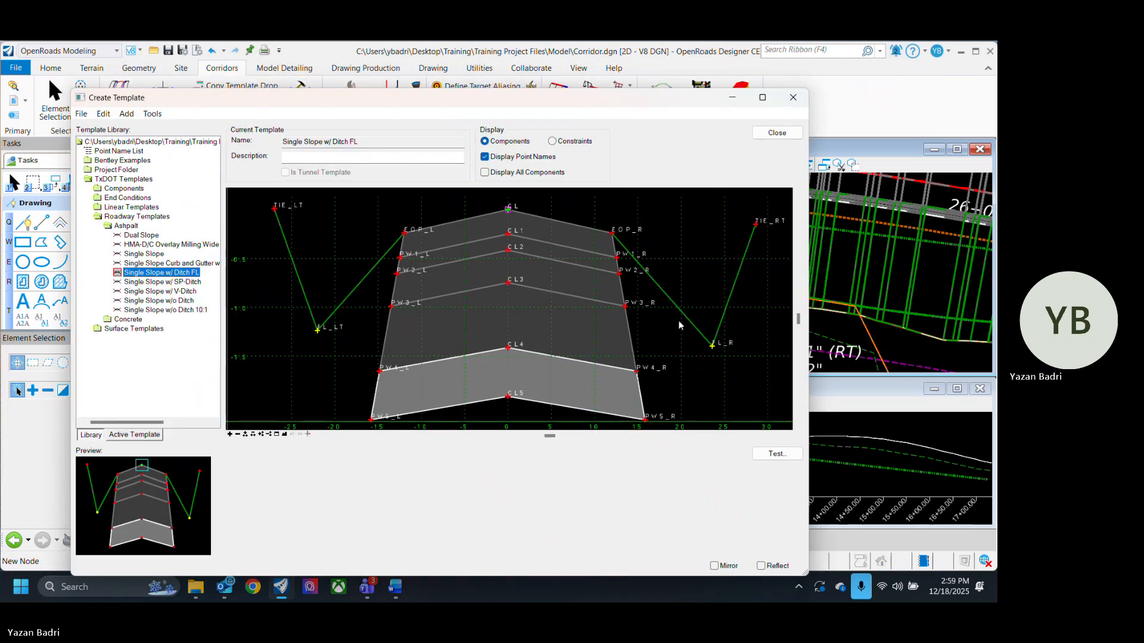
double_click(713, 346)
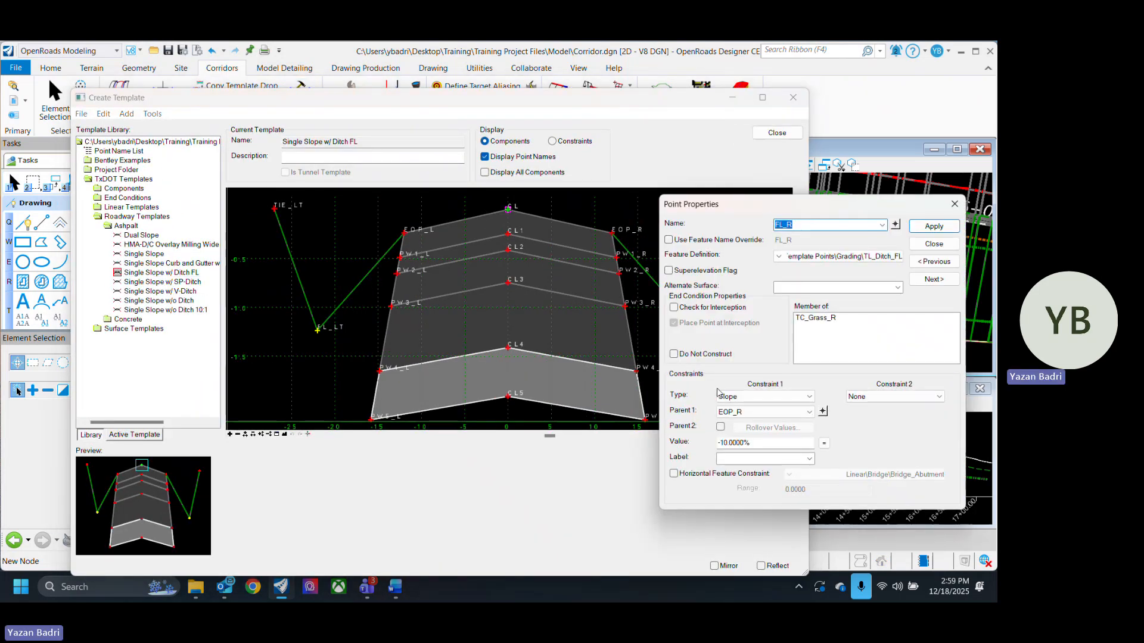
click(755, 458)
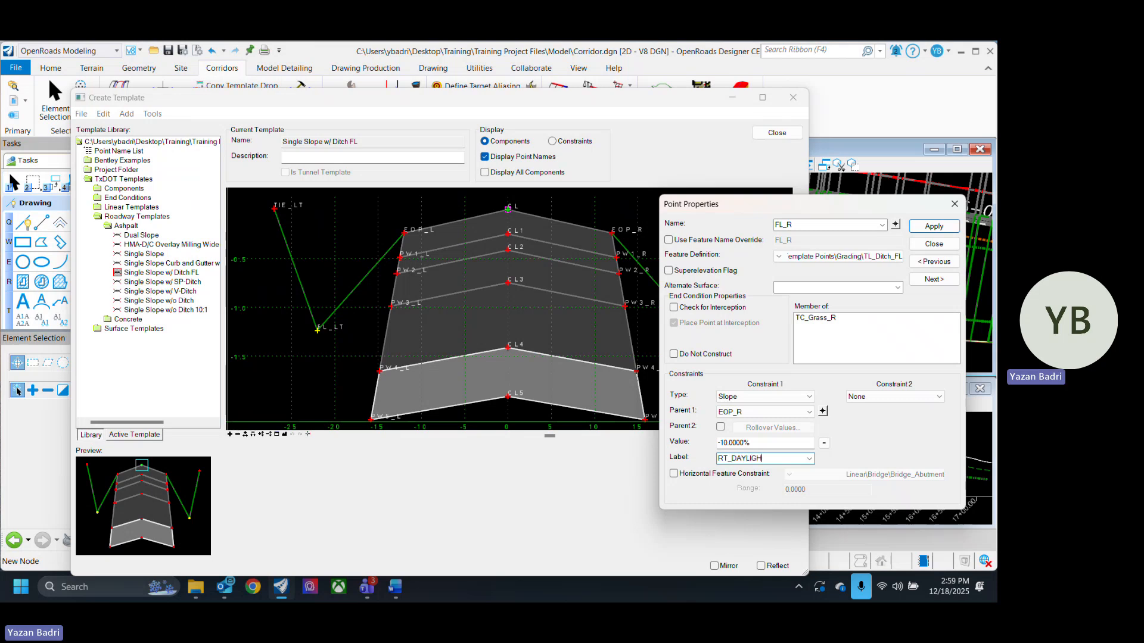
text(T)
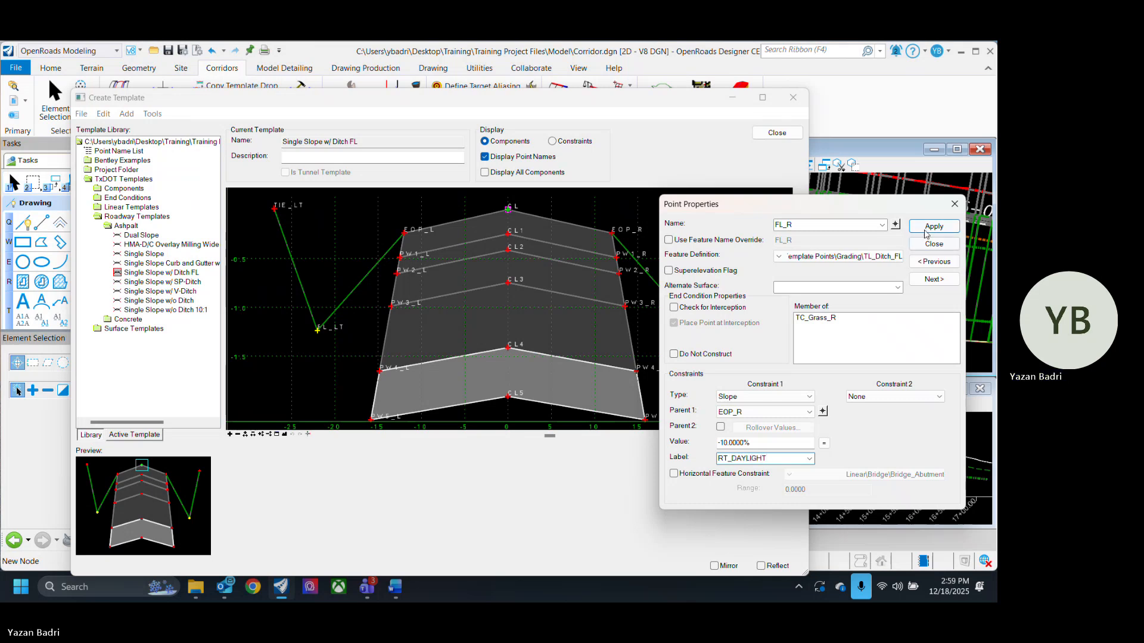
click(931, 227)
click(933, 244)
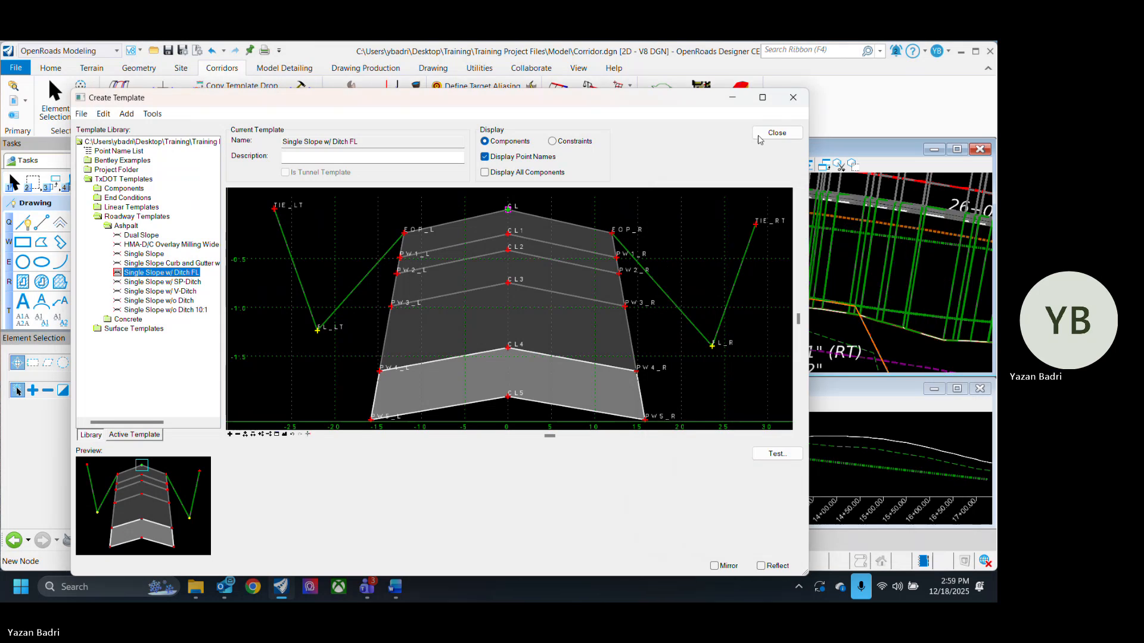
click(763, 135)
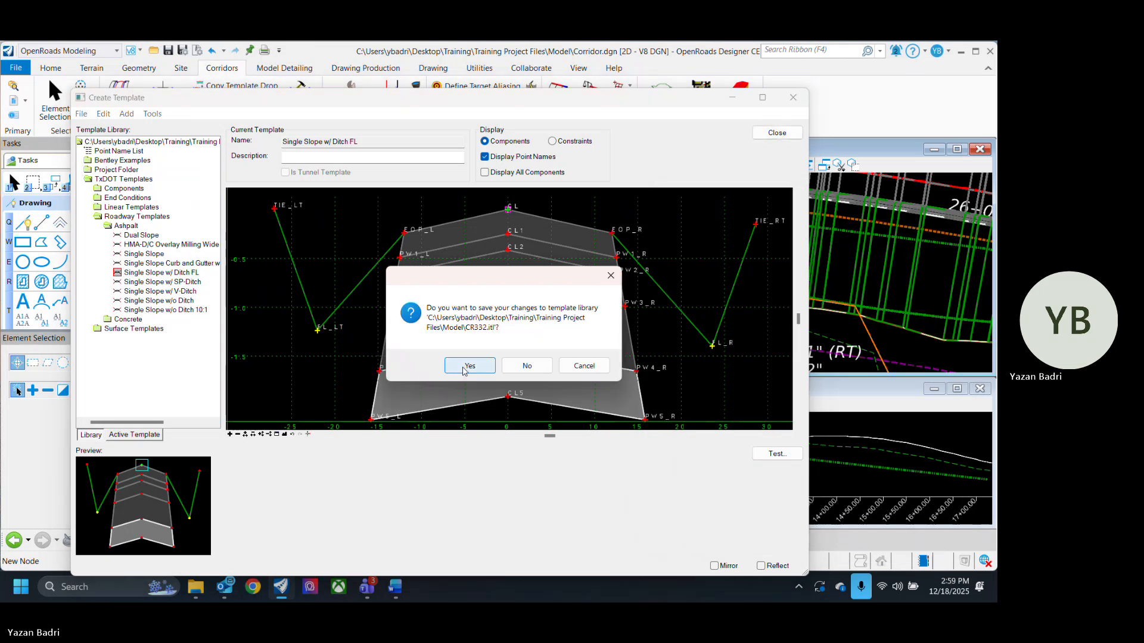
click(467, 366)
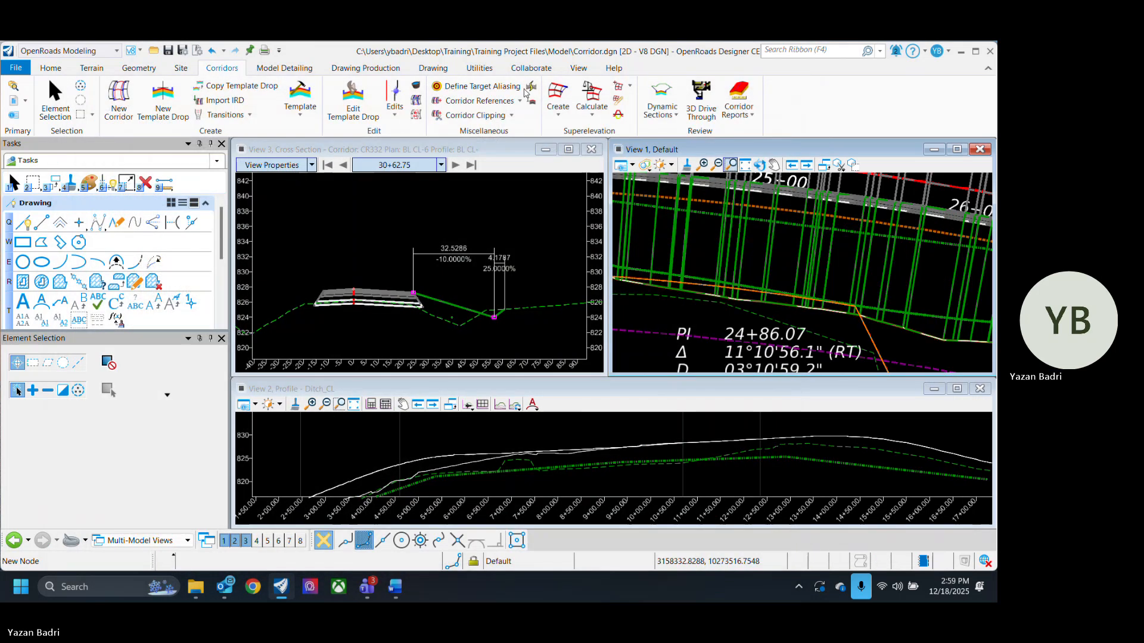
- Synchronize the corridor's template drop with the updated template
click(530, 88)
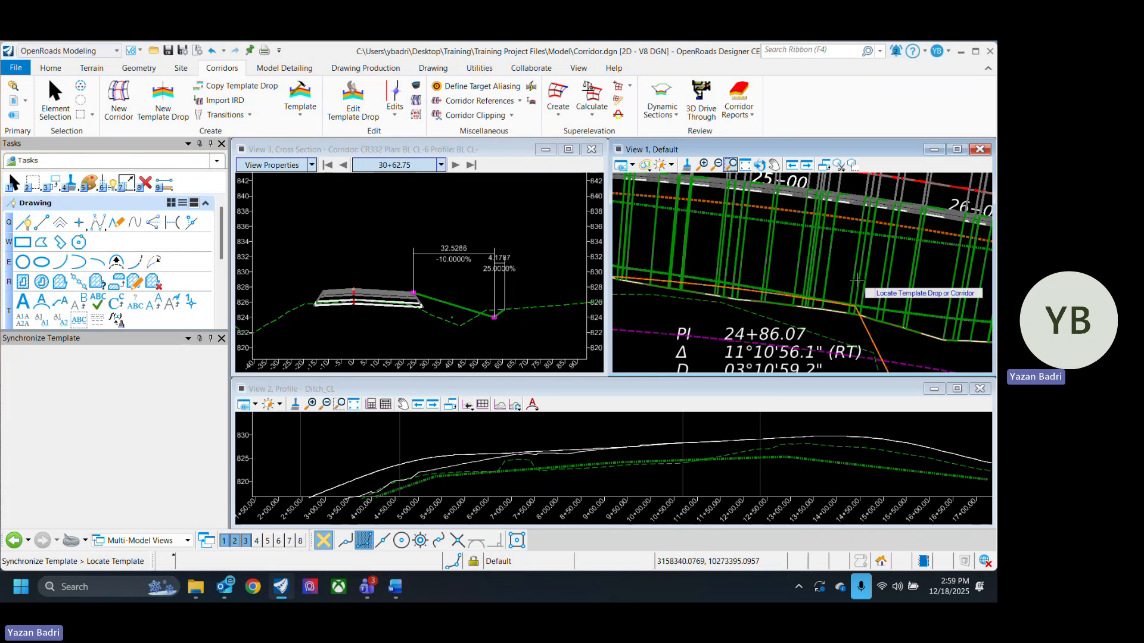
click(868, 244)
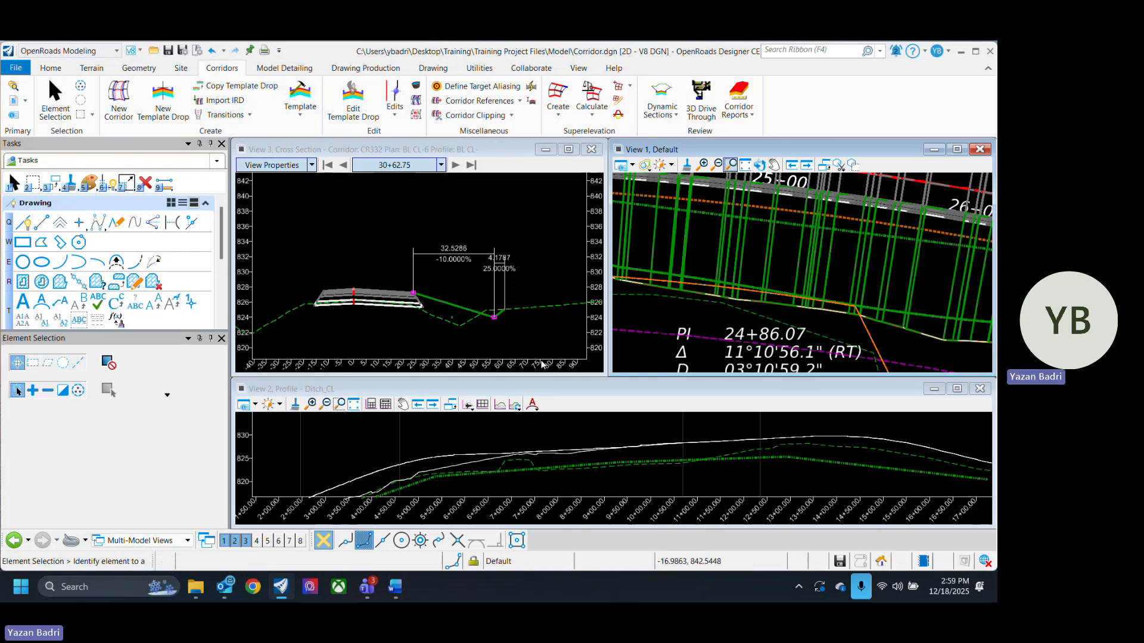
scroll(871, 295, down, 2)
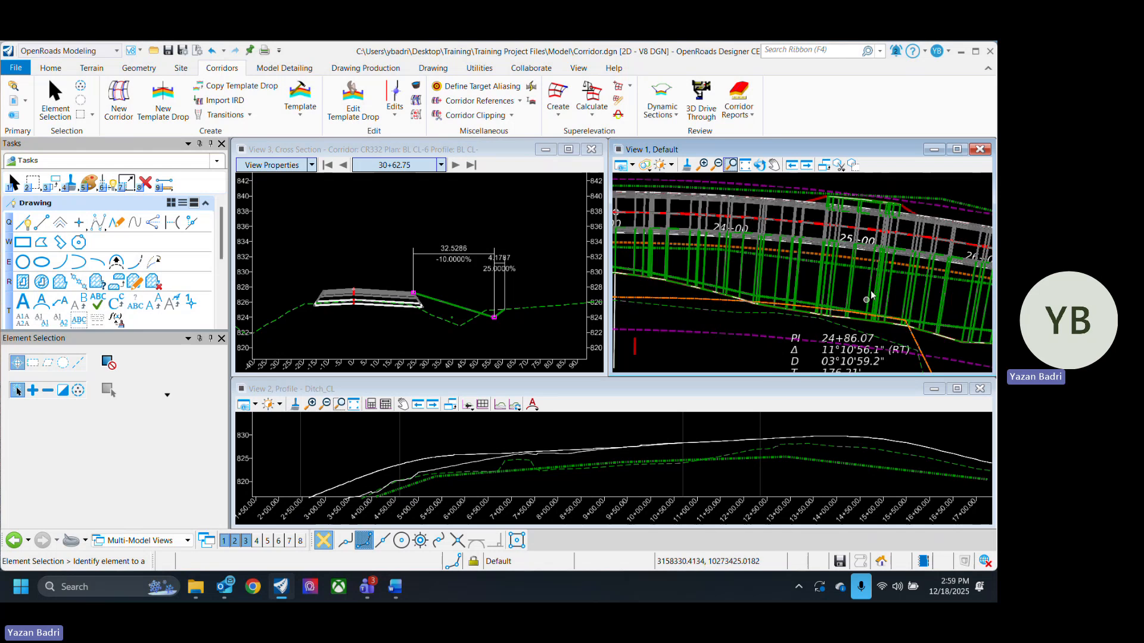
scroll(813, 292, up, 2)
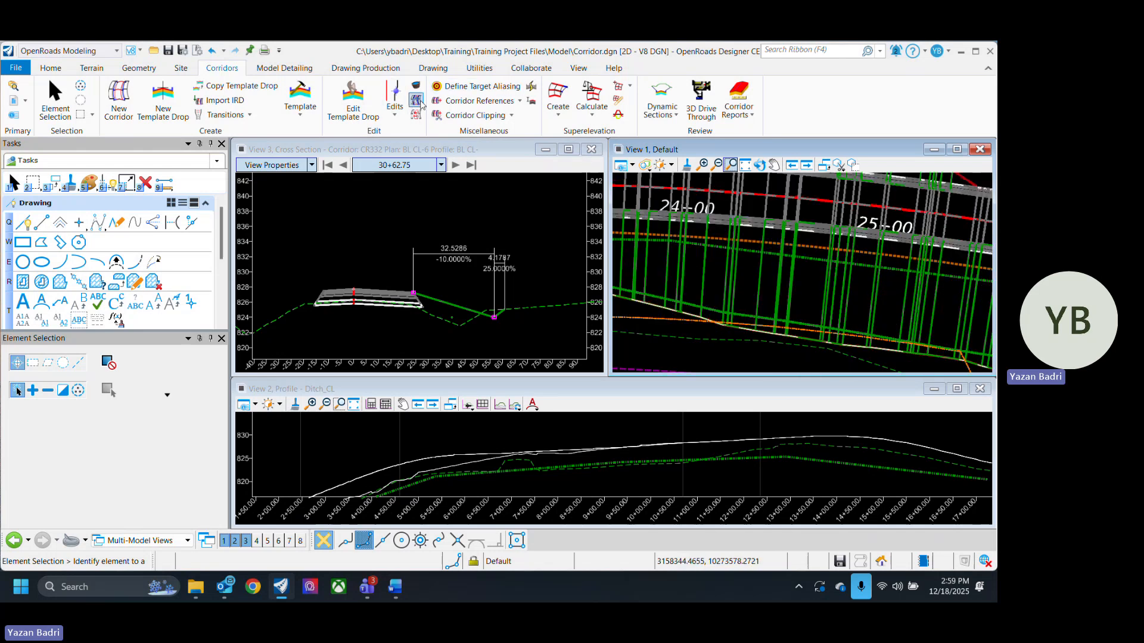
- Create a RT_DAYLIGHT parametric constraint on the corridor from station 24+06.42 to 25+55.92 with start and stop values of -25%
click(394, 110)
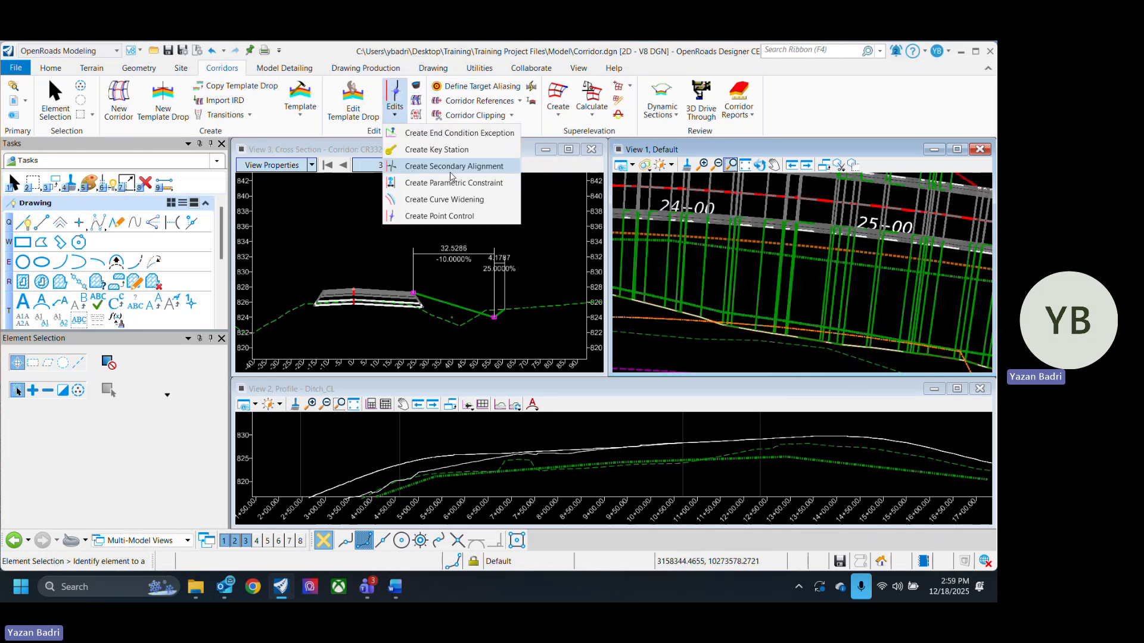
click(481, 182)
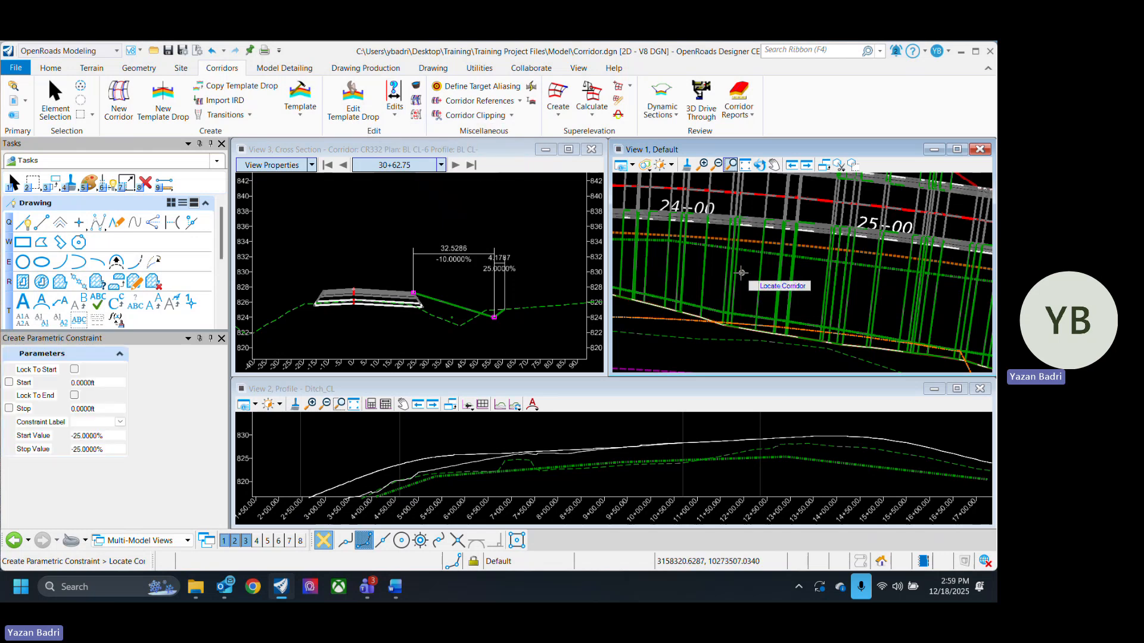
click(729, 270)
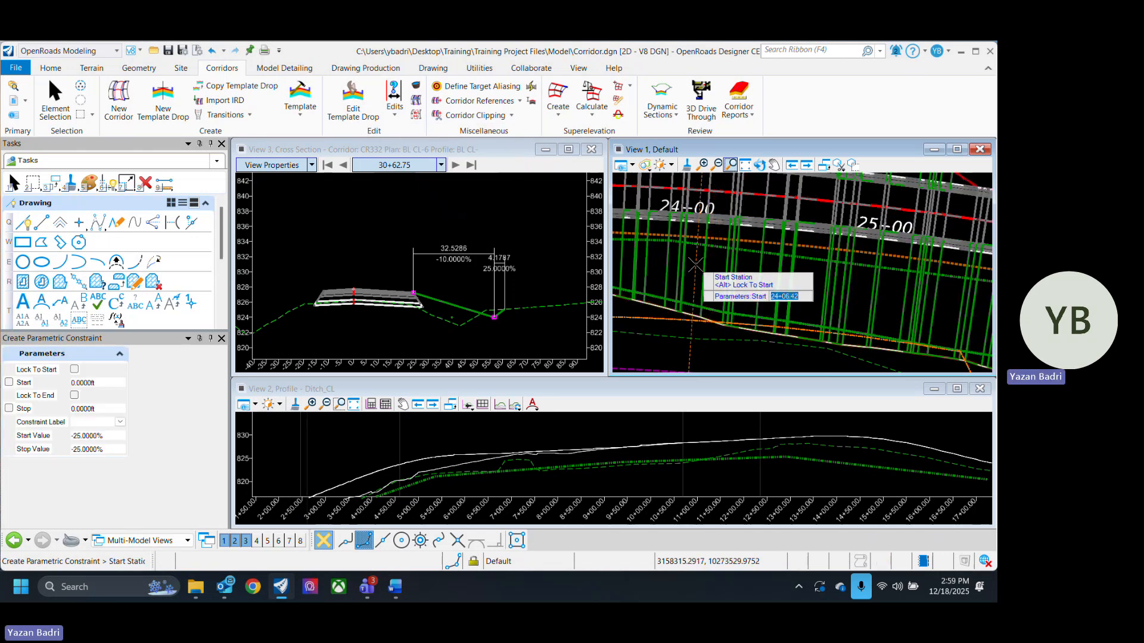
click(700, 277)
click(700, 277)
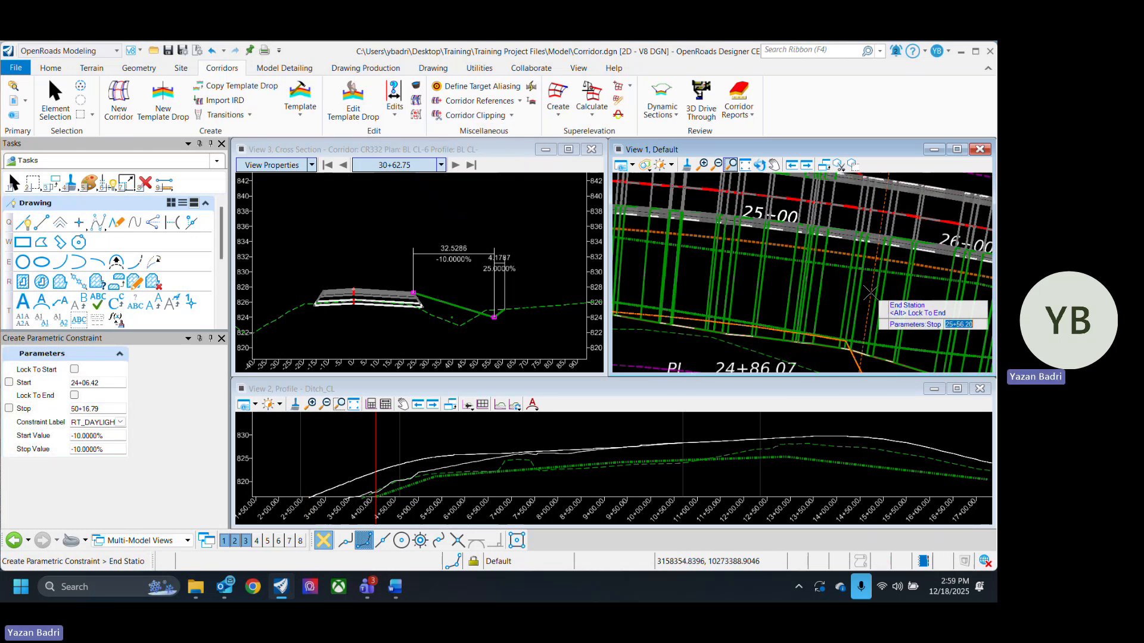
click(868, 292)
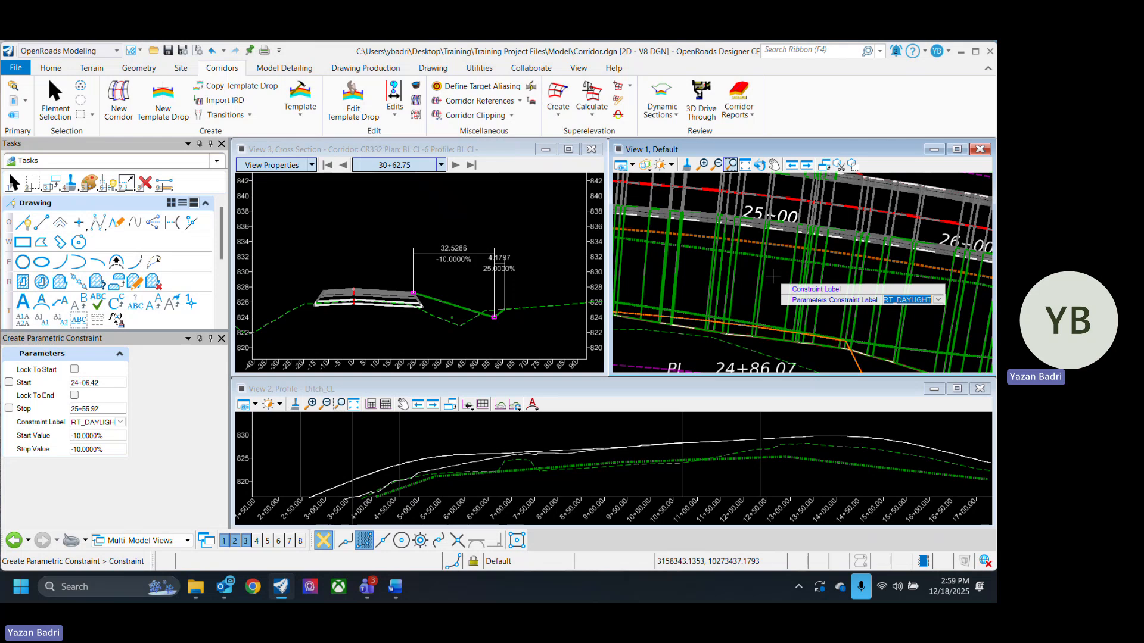
click(772, 276)
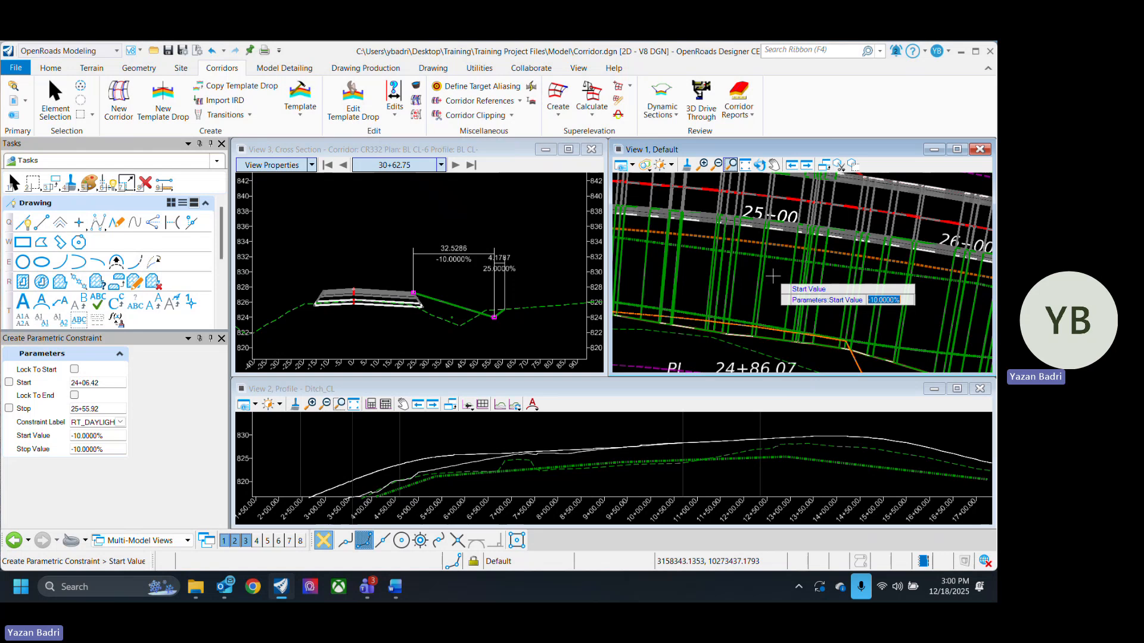
text(-)
key(Return)
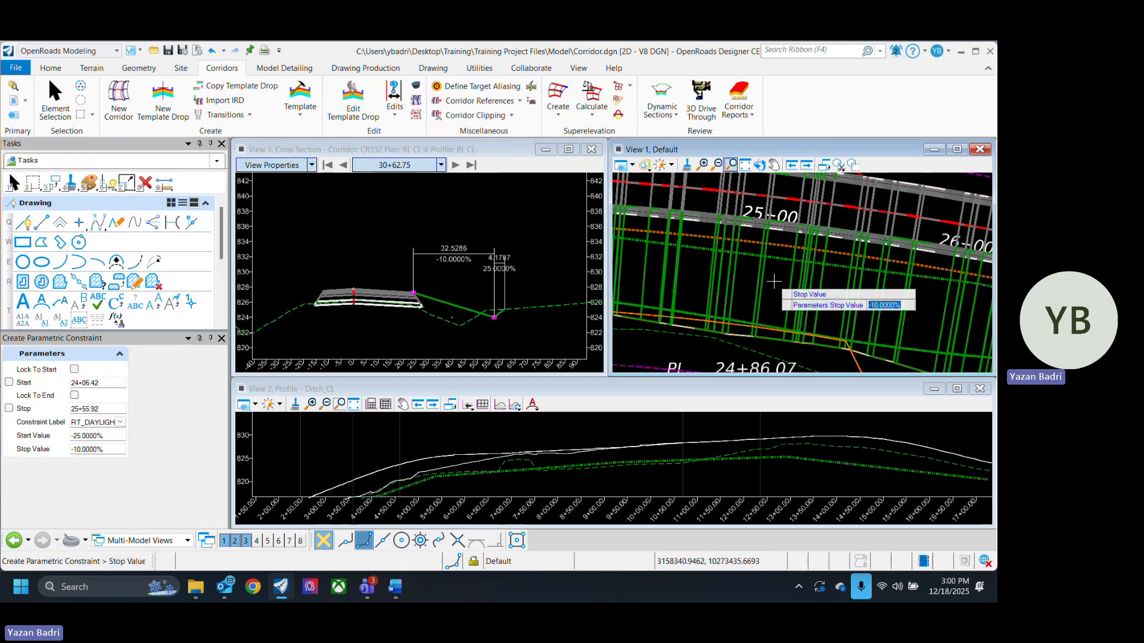
text(-25)
key(Return)
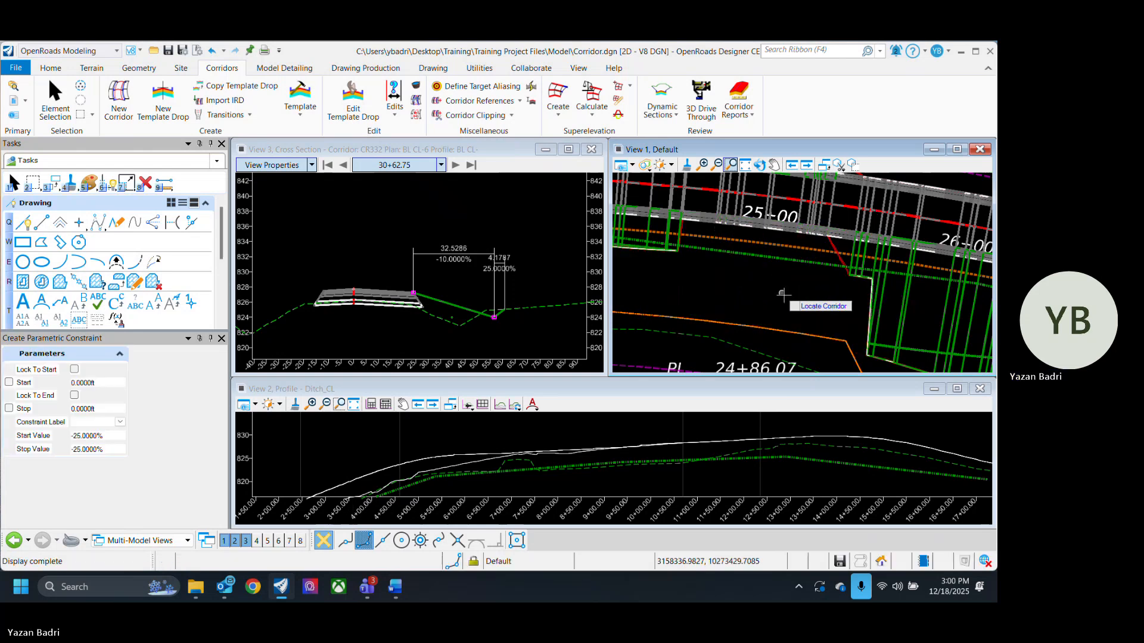
scroll(787, 314, down, 2)
scroll(787, 314, down, 1)
scroll(770, 308, up, 1)
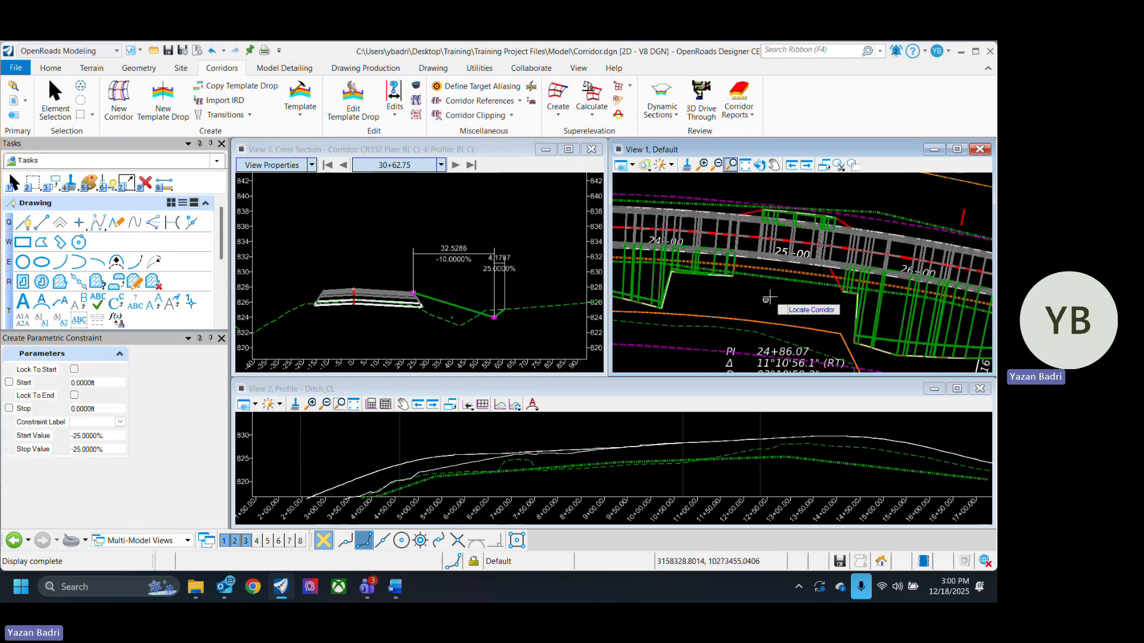
click(54, 101)
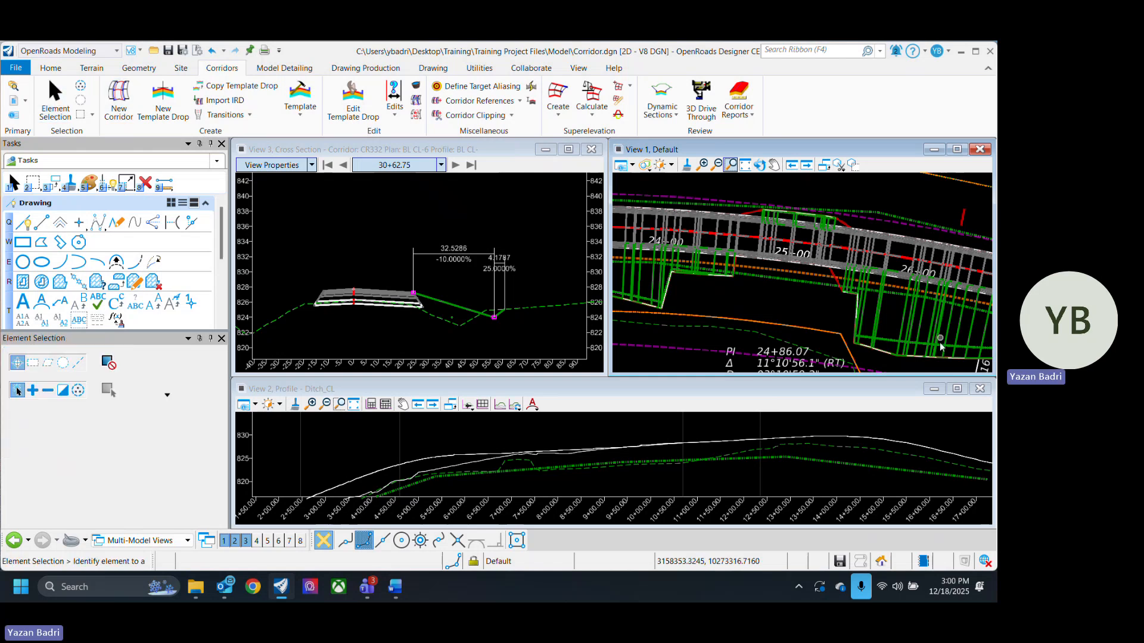
- Open the Corridor Objects manager for the CR332 corridor
scroll(728, 298, up, 1)
scroll(812, 311, down, 1)
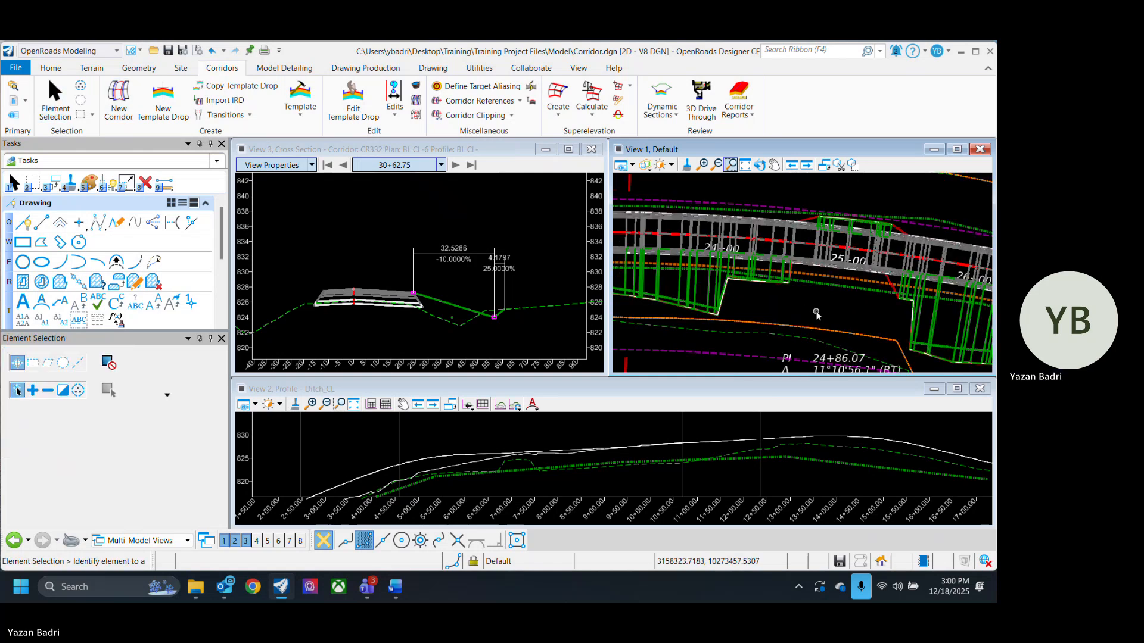
click(415, 86)
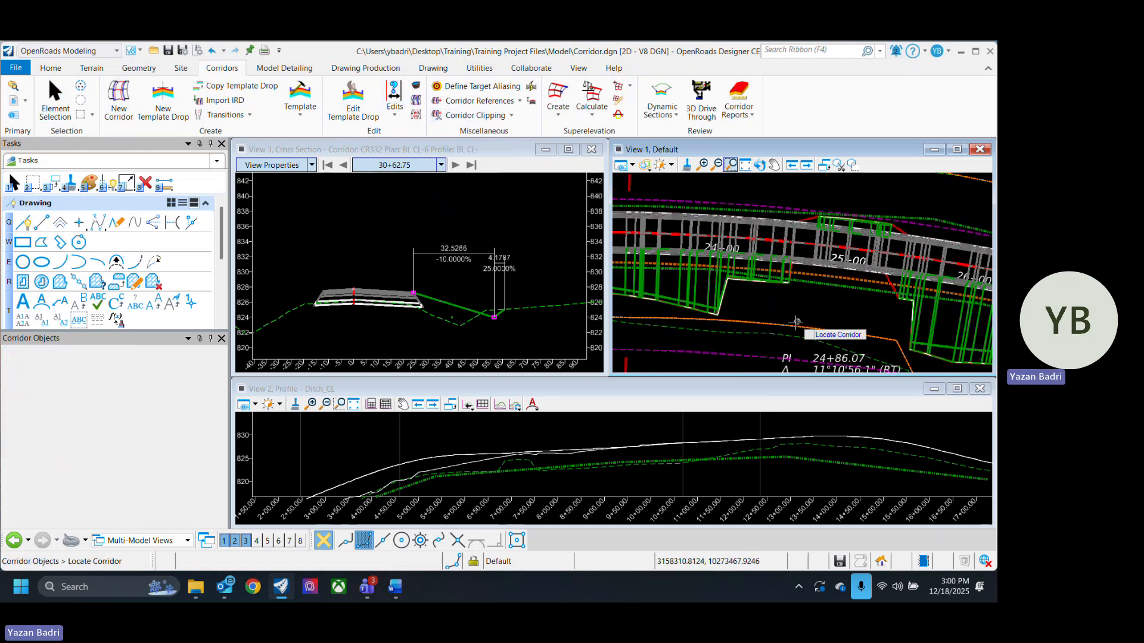
click(752, 278)
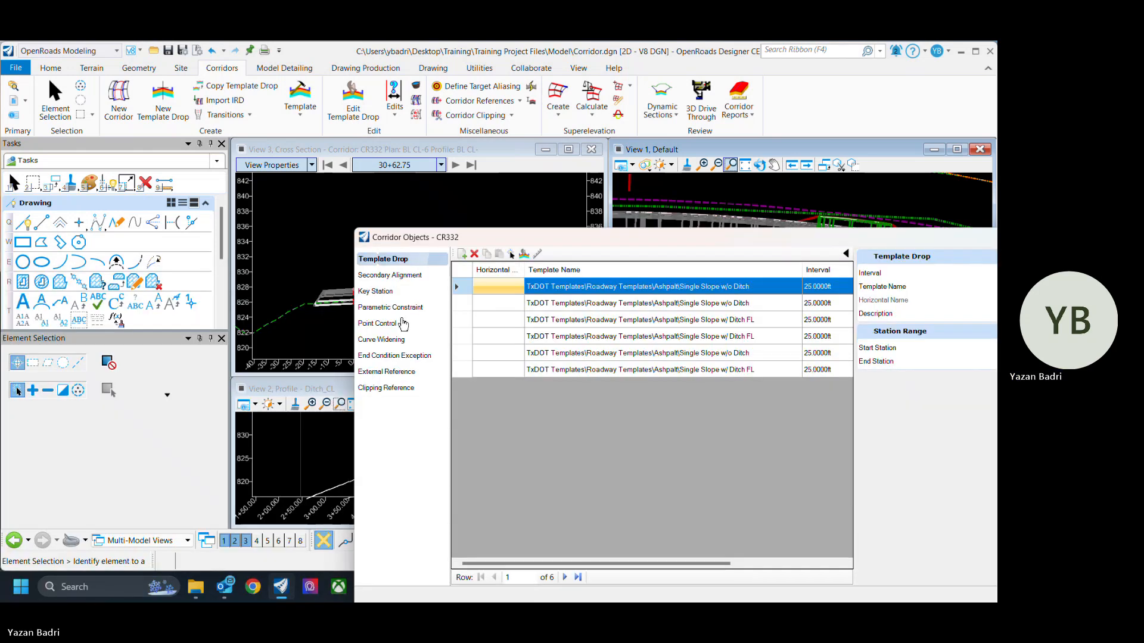
- Change the RT_DAYLIGHT parametric constraint's start and stop slopes to -15% and close the Corridor Objects manager
click(401, 323)
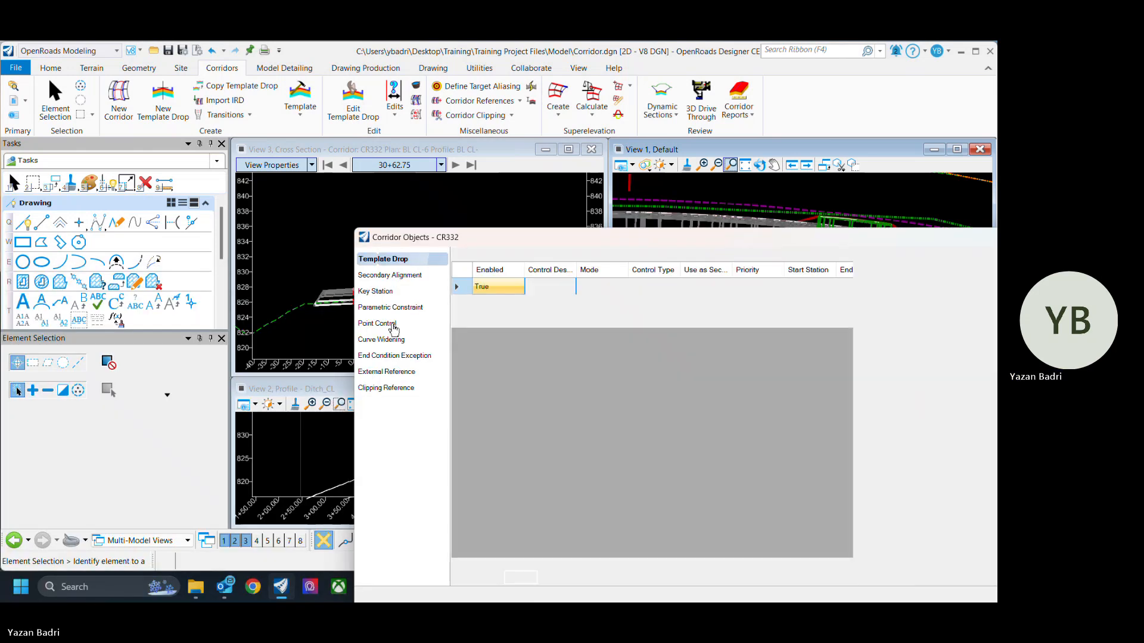
drag(751, 245, 582, 242)
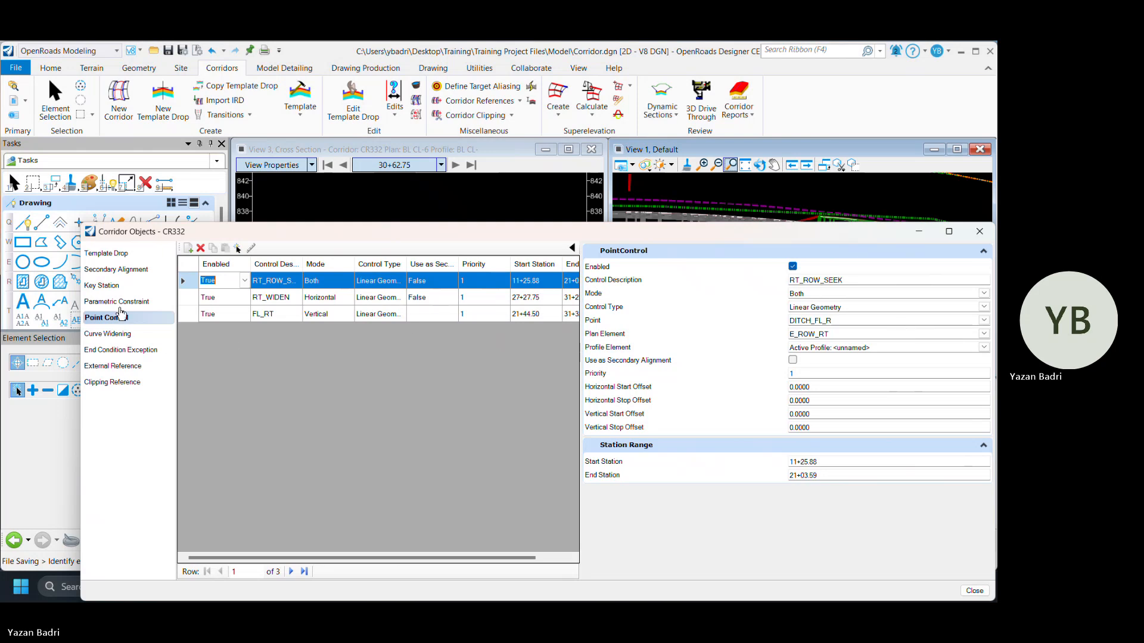
click(134, 301)
click(221, 285)
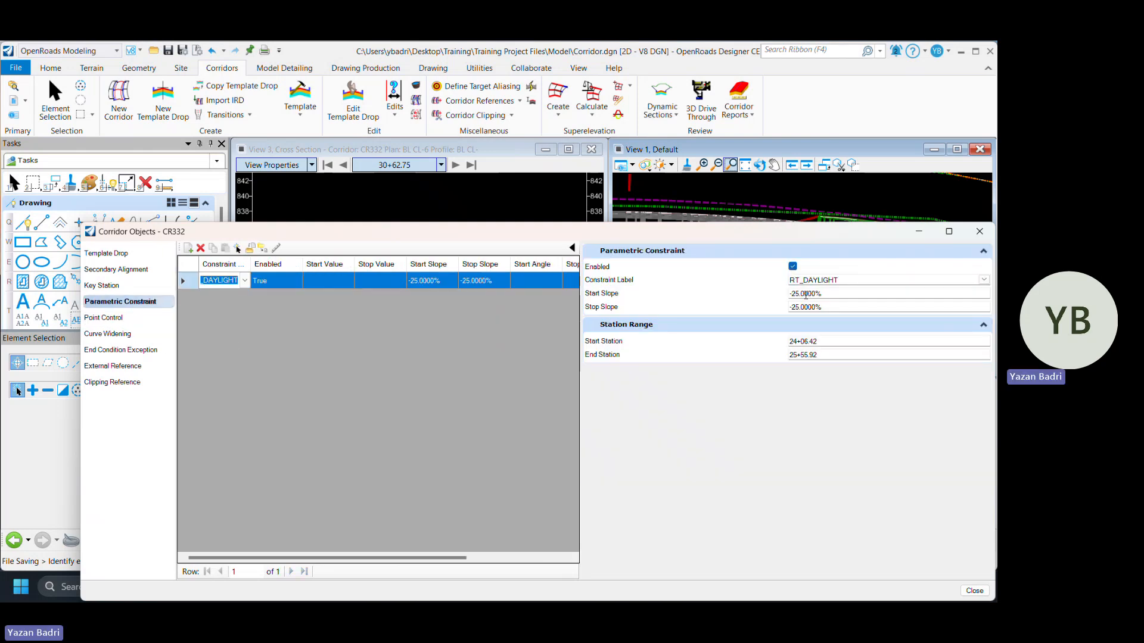
double_click(799, 294)
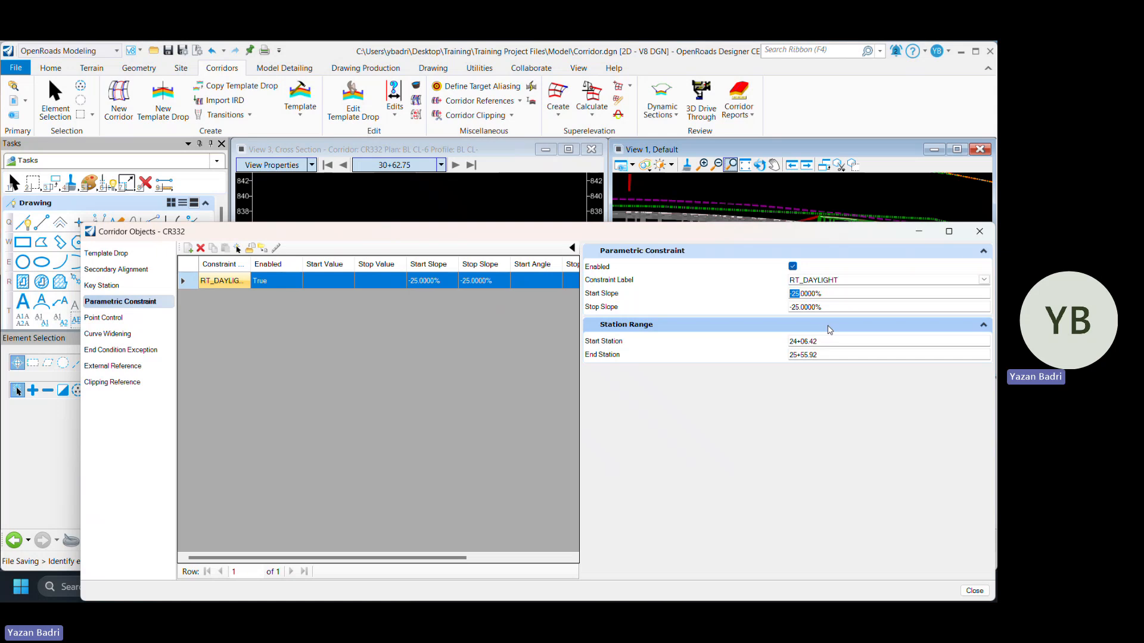
text(15)
click(798, 307)
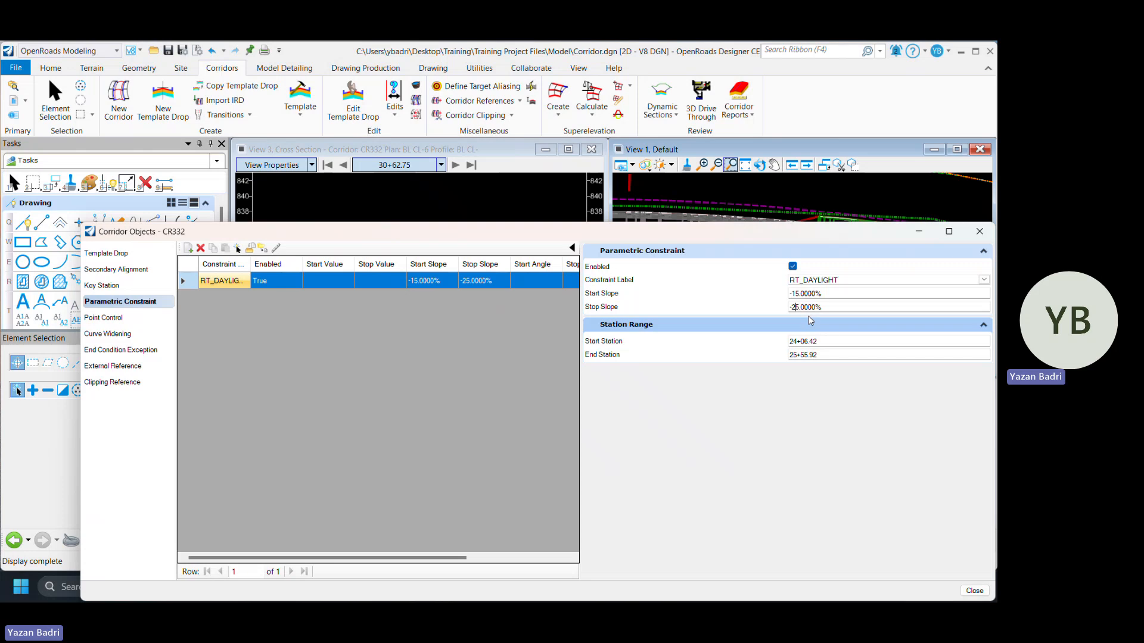
key(BackSpace)
text(5)
key(Return)
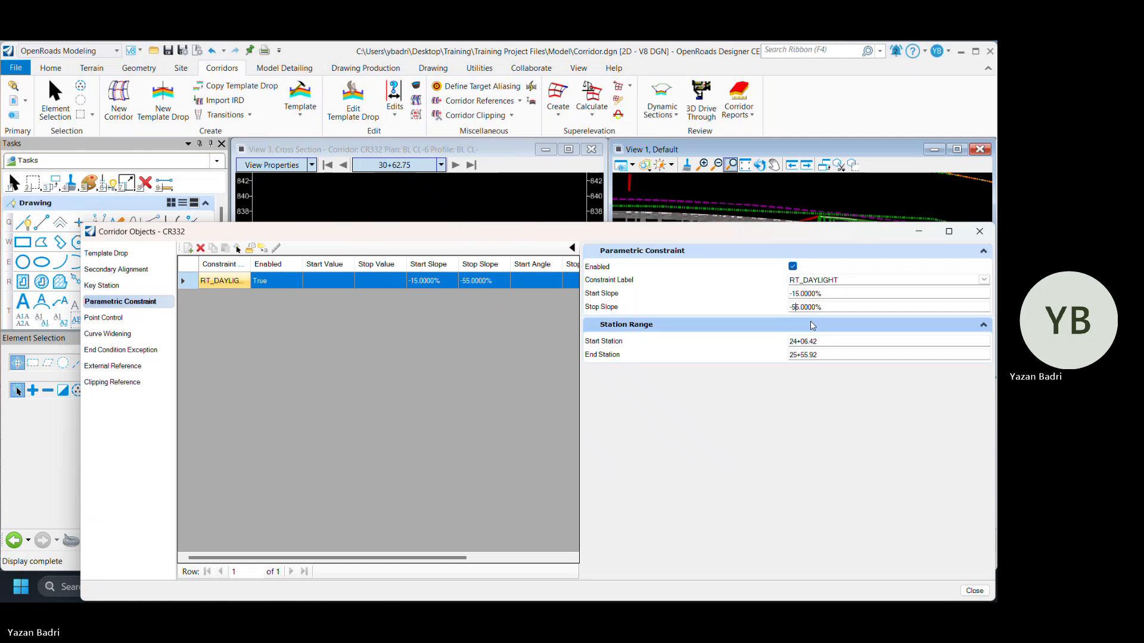
key(BackSpace)
text(1)
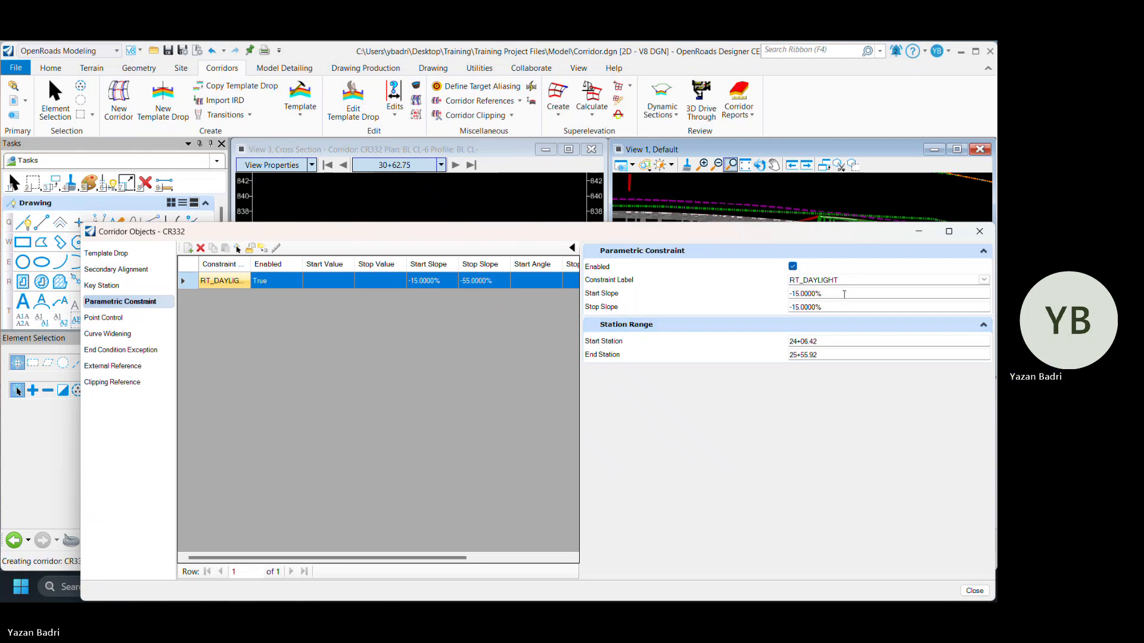
click(964, 265)
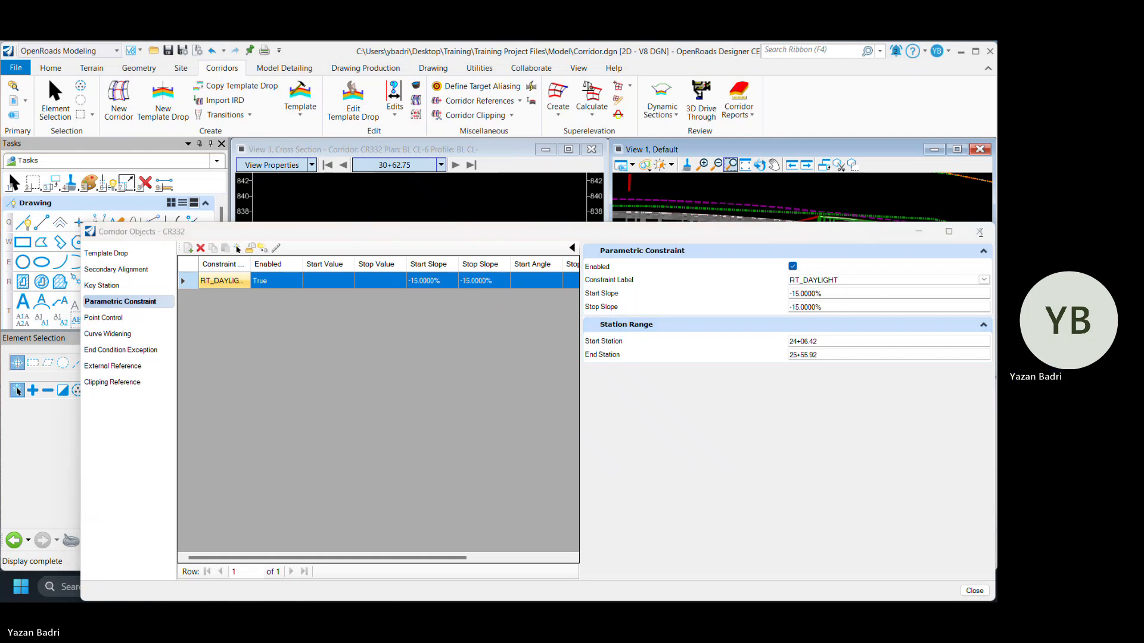
drag(980, 232, 934, 184)
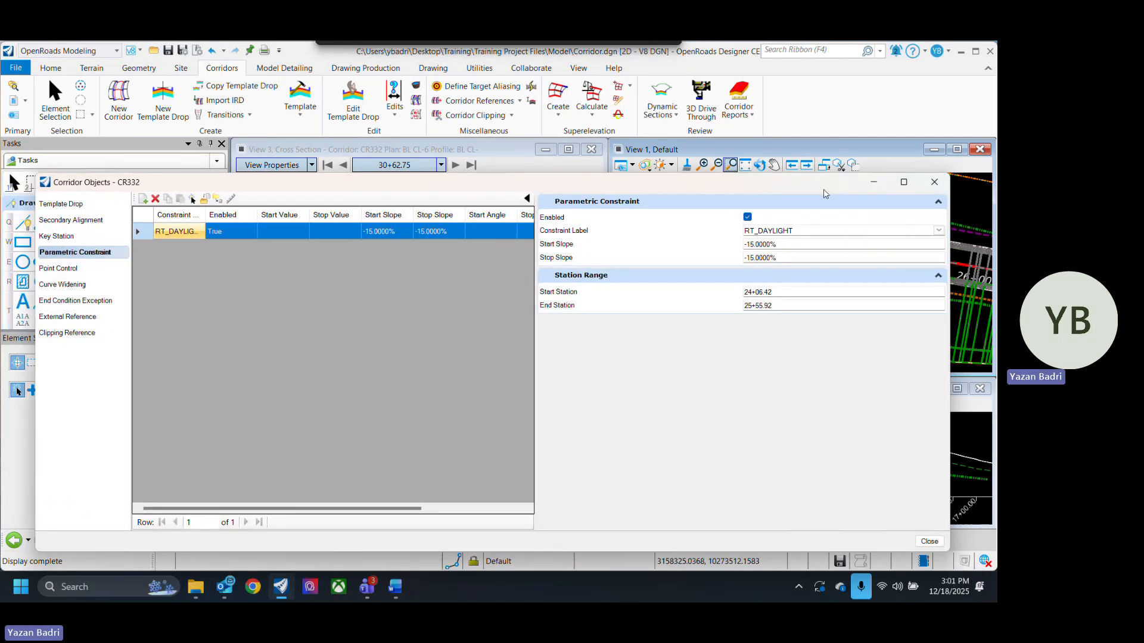
click(934, 184)
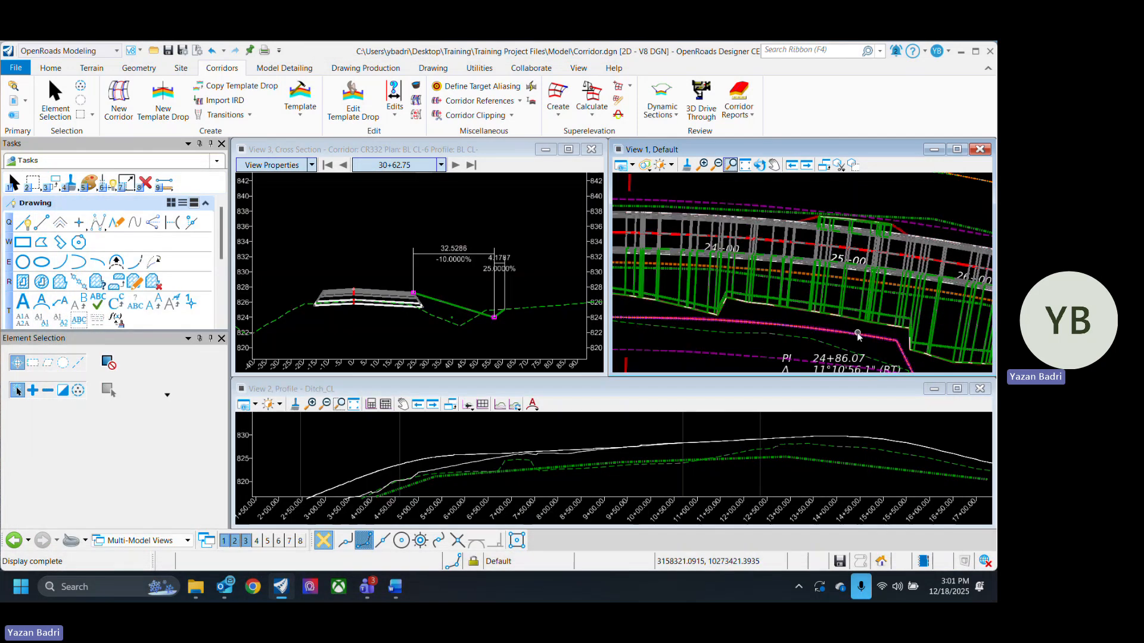
- Jump the cross section view to station 24+77.32 by locating a station from a point in the plan view
click(548, 271)
right_click(543, 271)
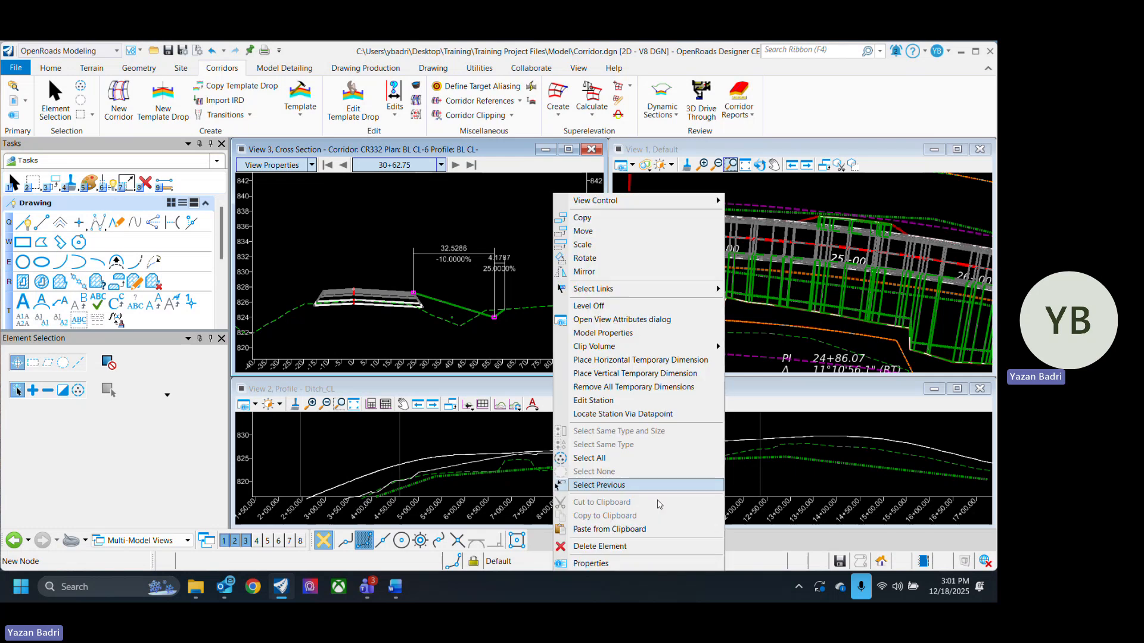
click(641, 415)
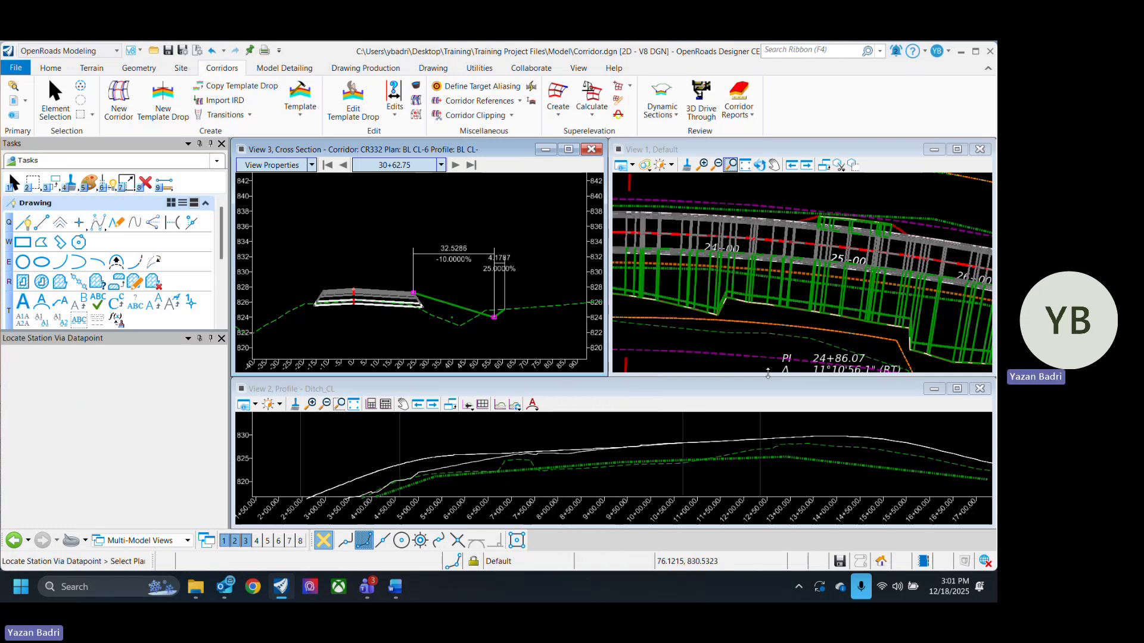
click(811, 321)
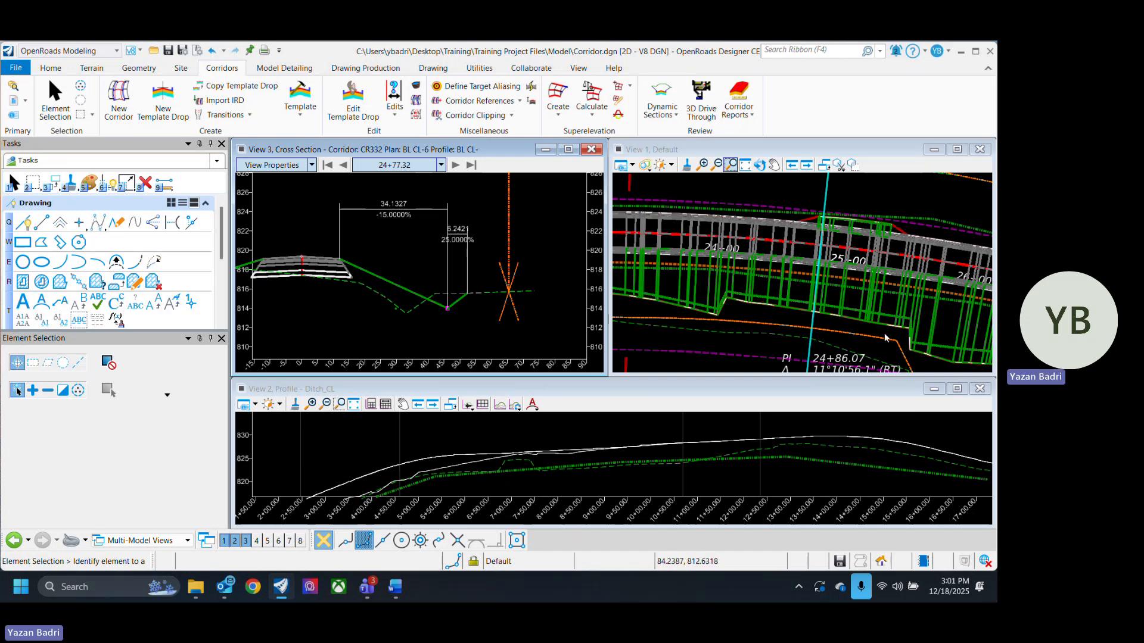
- Save the corridor design file
key(ctrl+s)
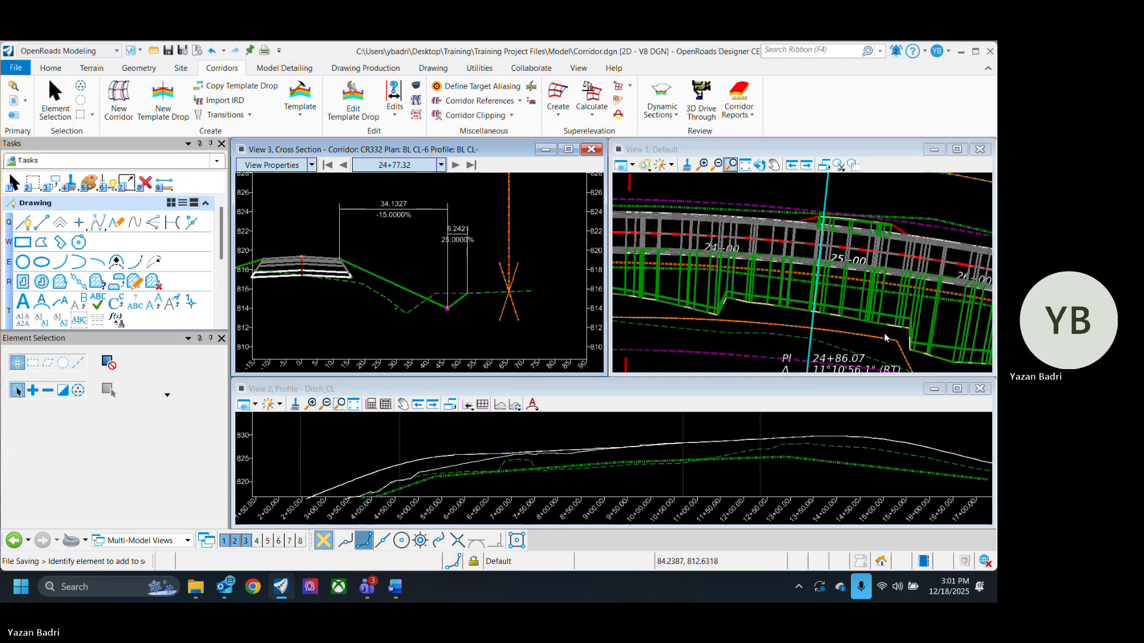
scroll(856, 269, down, 3)
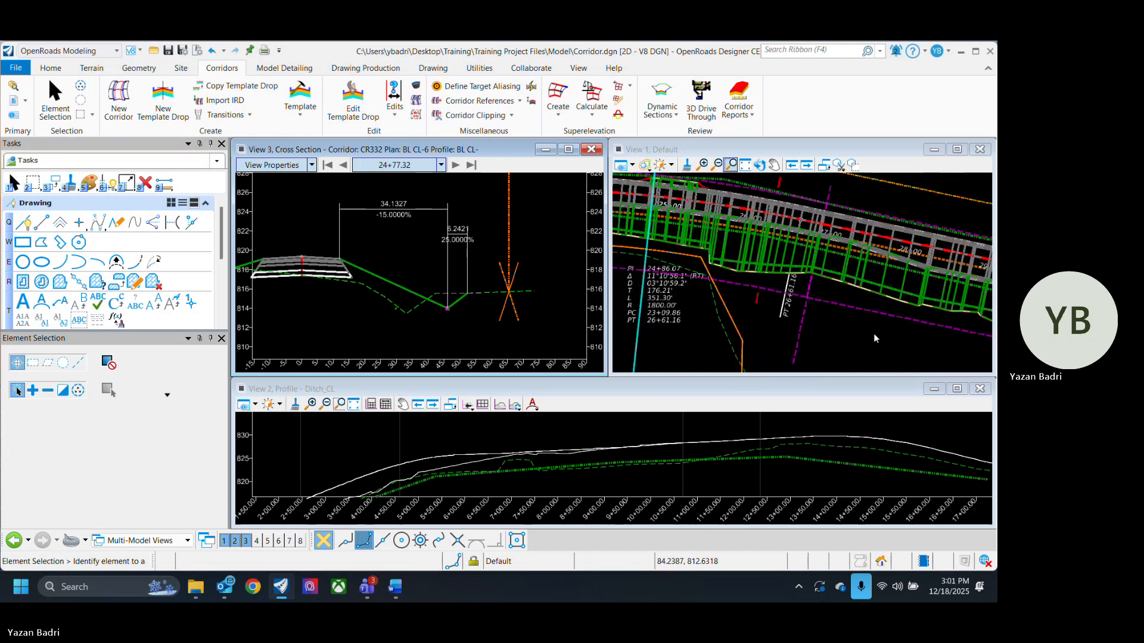
scroll(858, 325, down, 3)
scroll(728, 290, down, 2)
scroll(727, 290, up, 3)
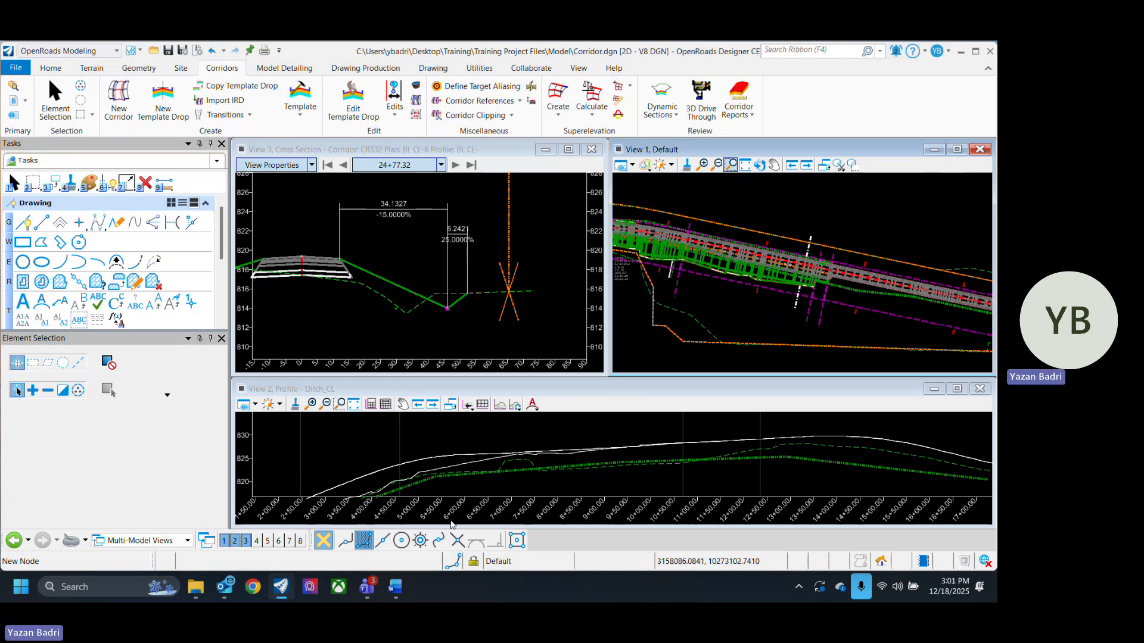
mouse_move(367, 587)
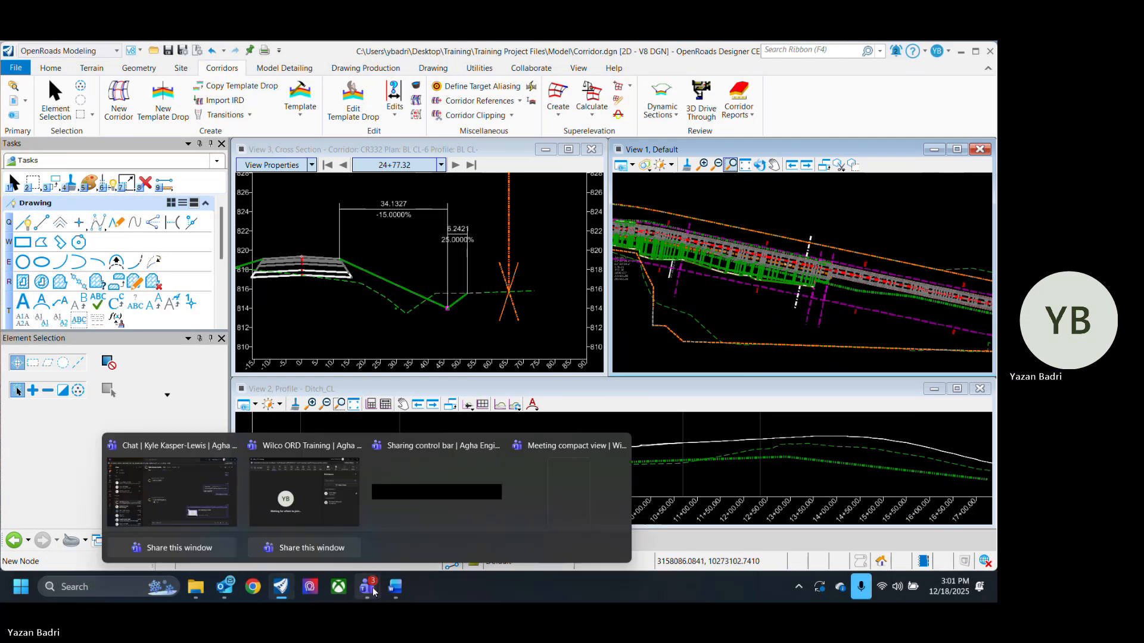
click(295, 495)
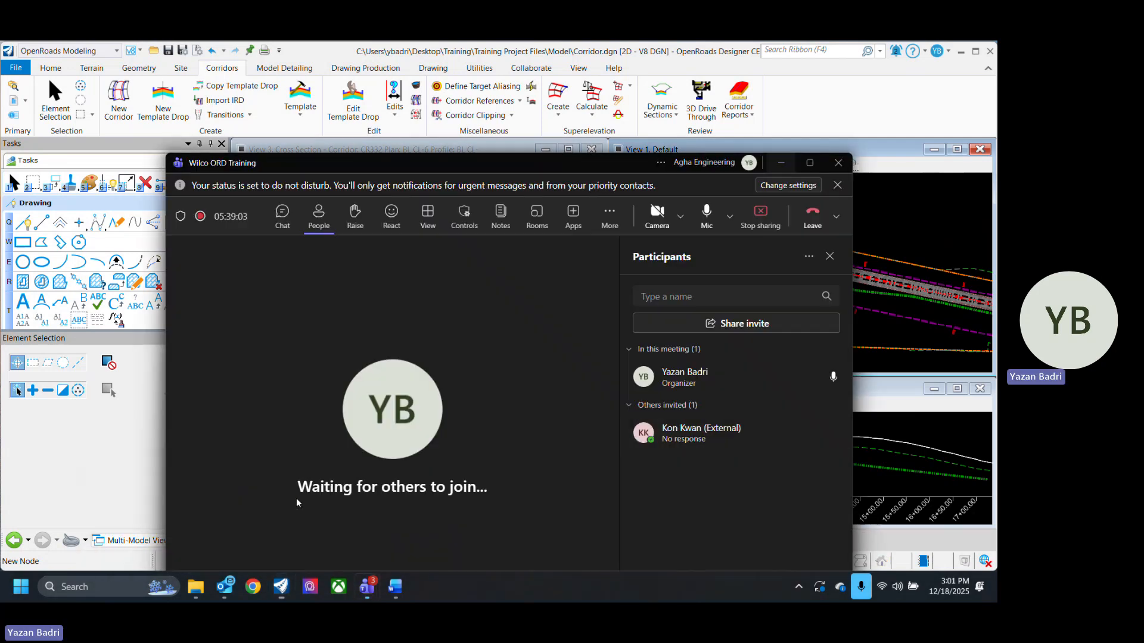
click(608, 220)
mouse_move(661, 253)
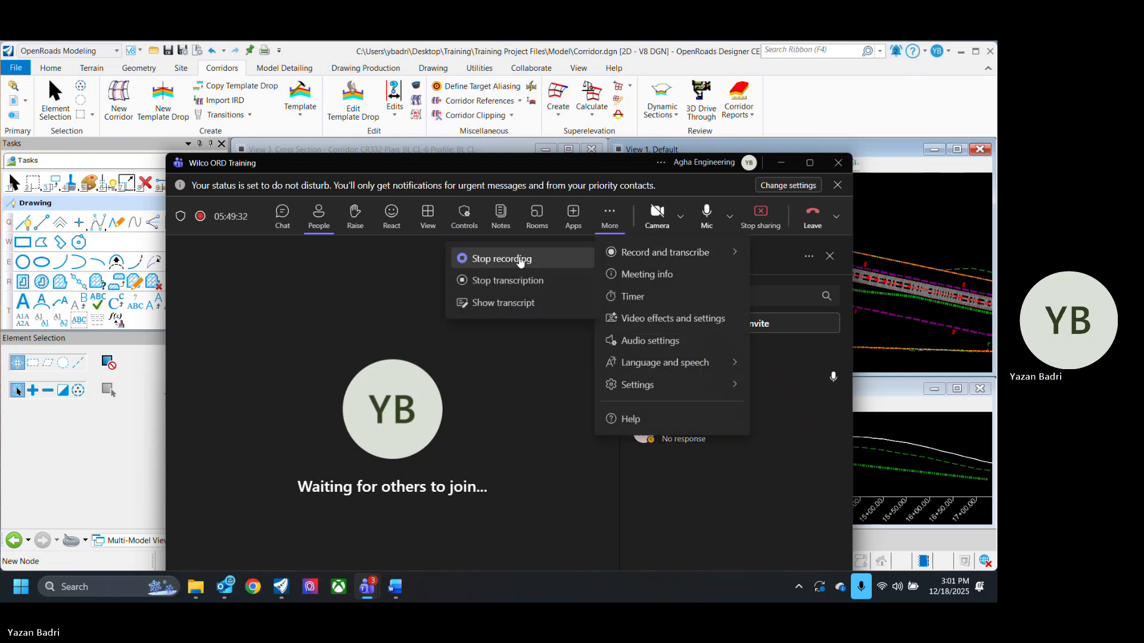